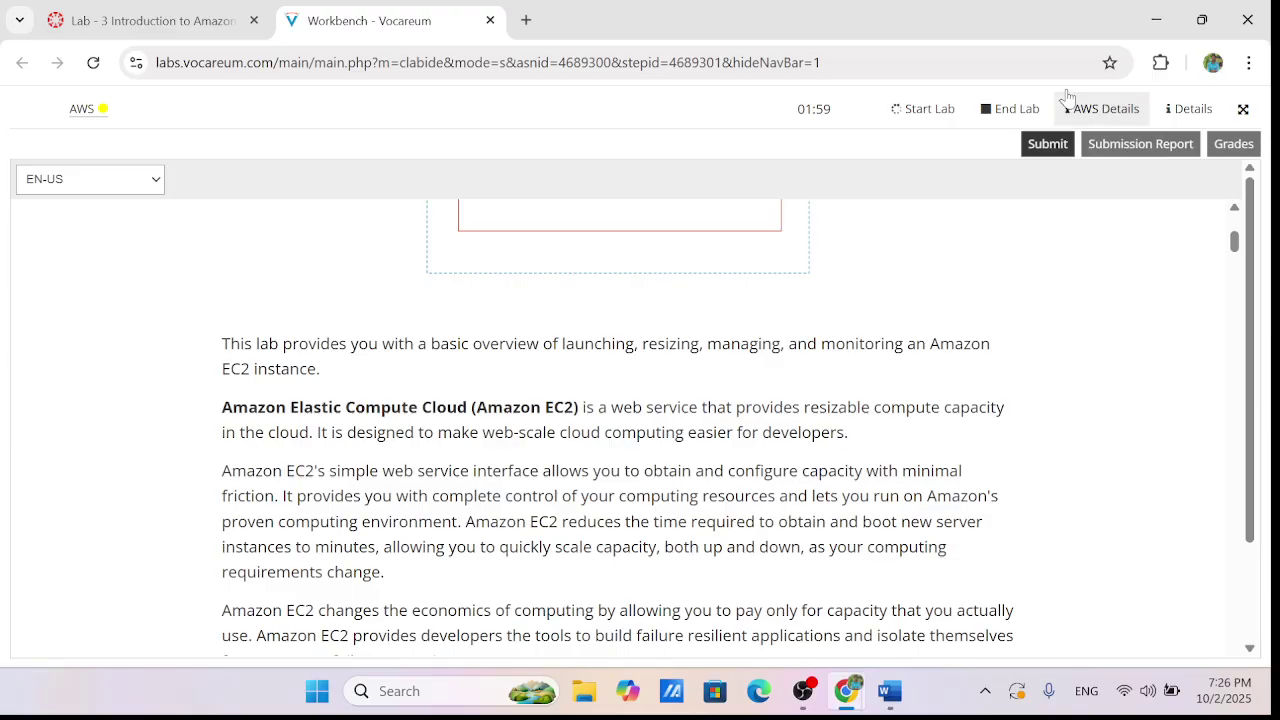
Translate the Vocareum lab instructions page into Indonesian with Google Translate
click(1251, 64)
click(1157, 535)
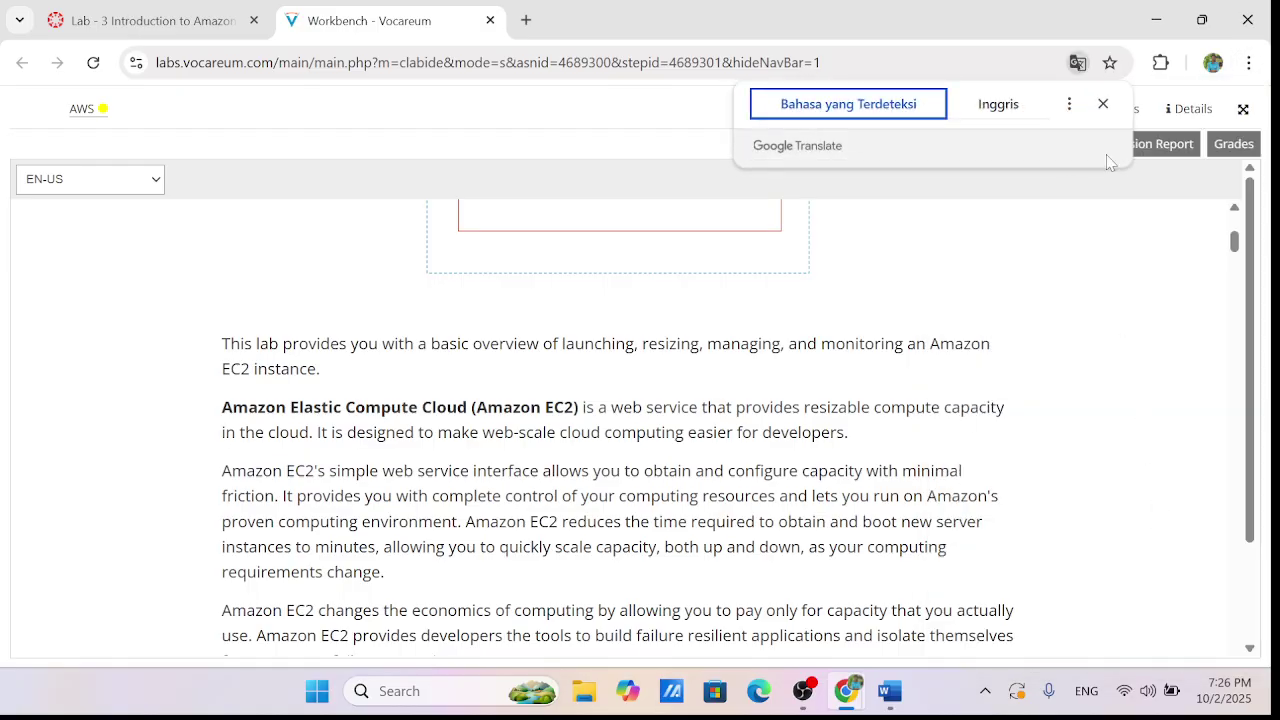
click(1067, 105)
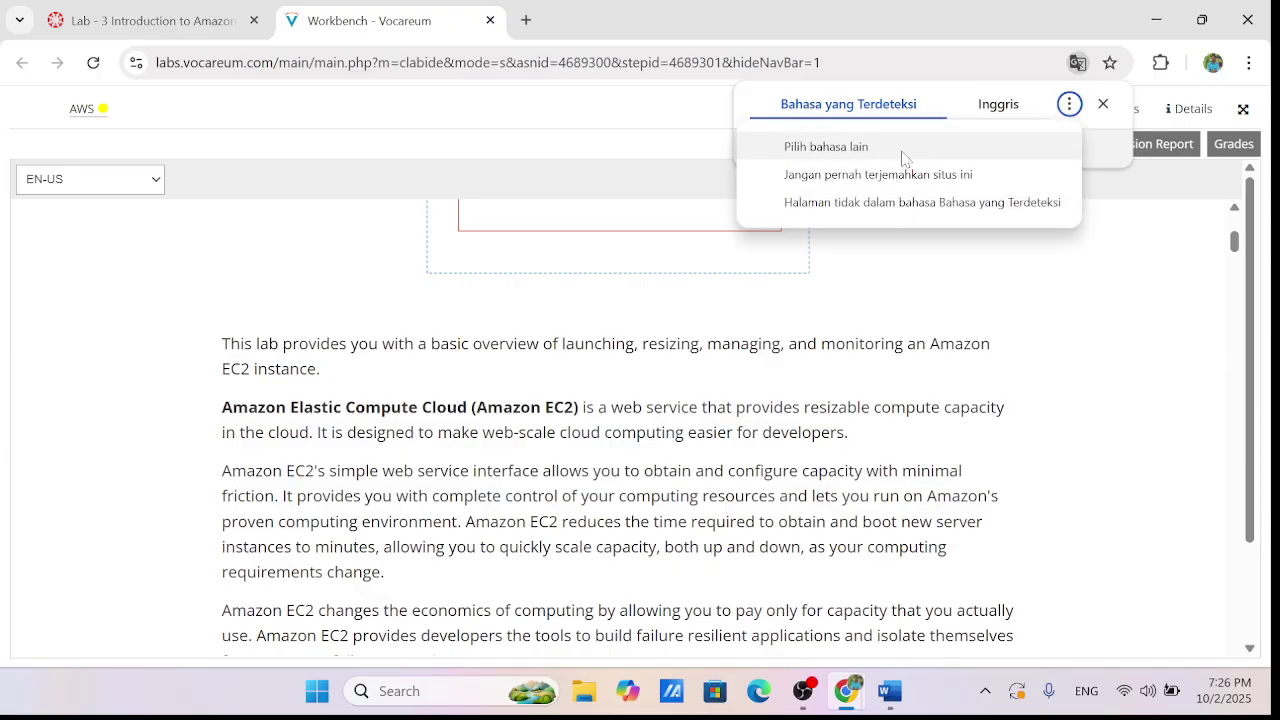
click(901, 152)
click(831, 148)
scroll(850, 400, down, 2)
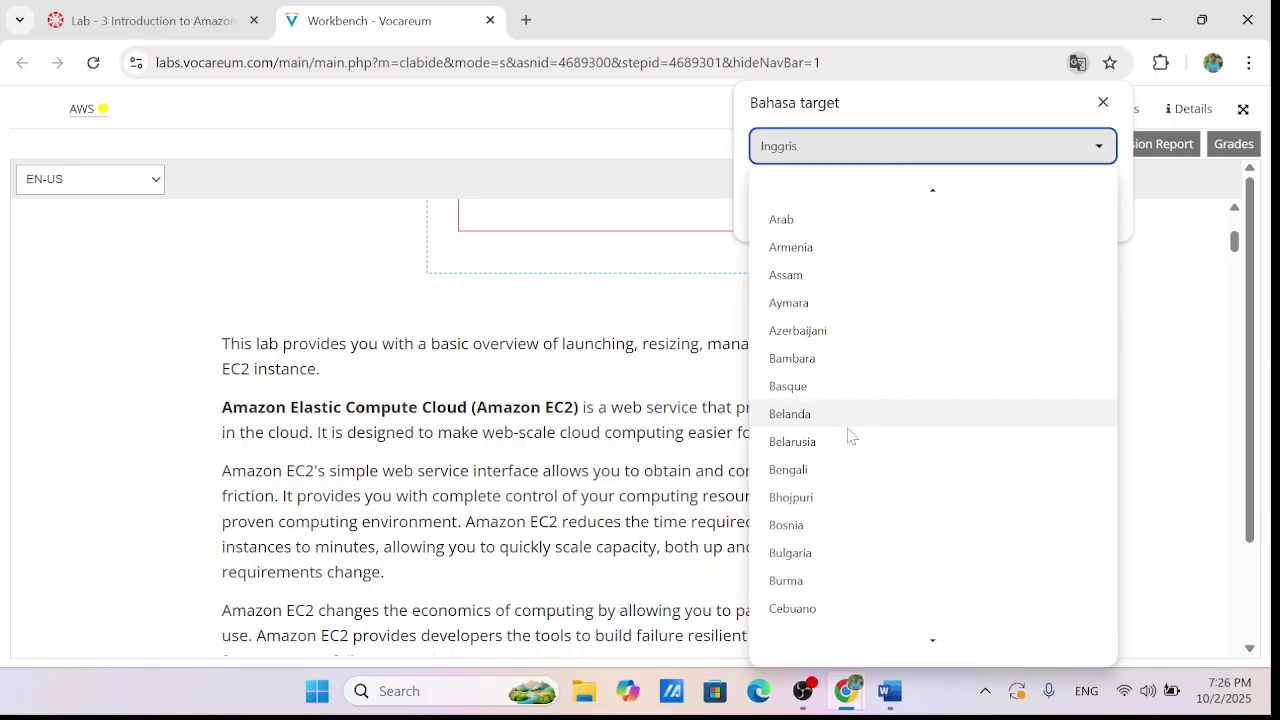
scroll(850, 420, down, 3)
click(867, 163)
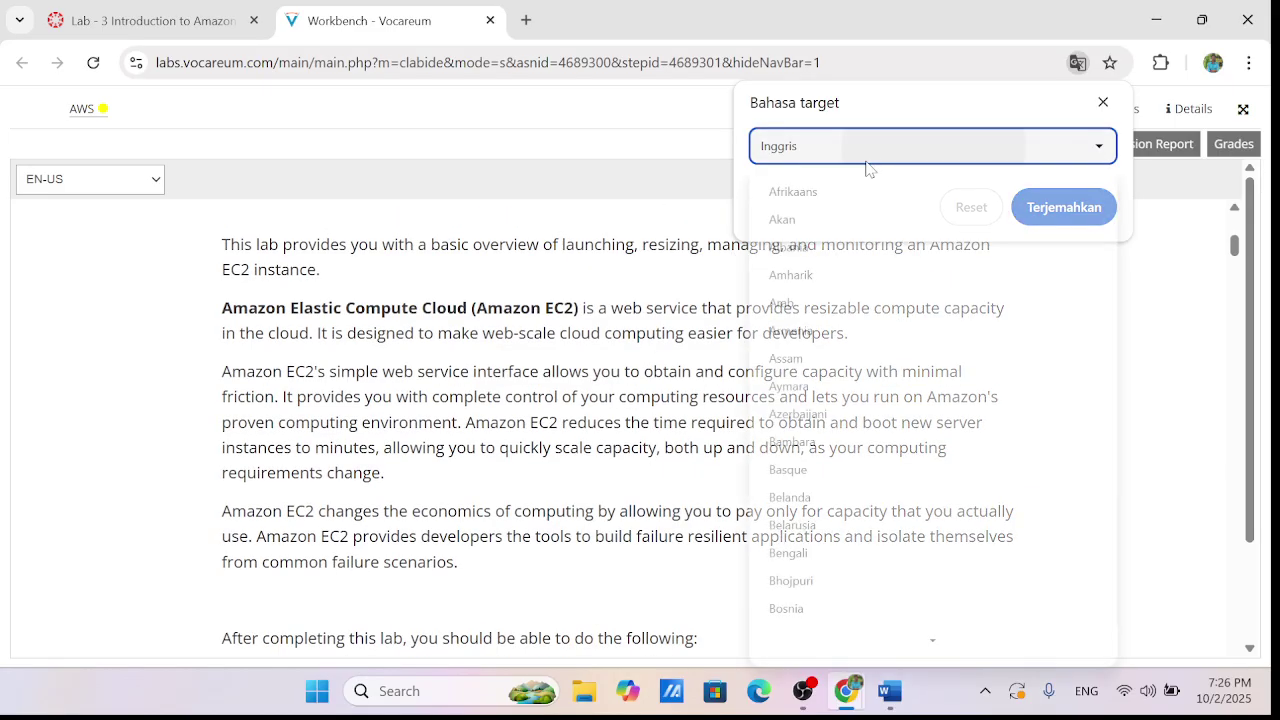
scroll(811, 414, down, 5)
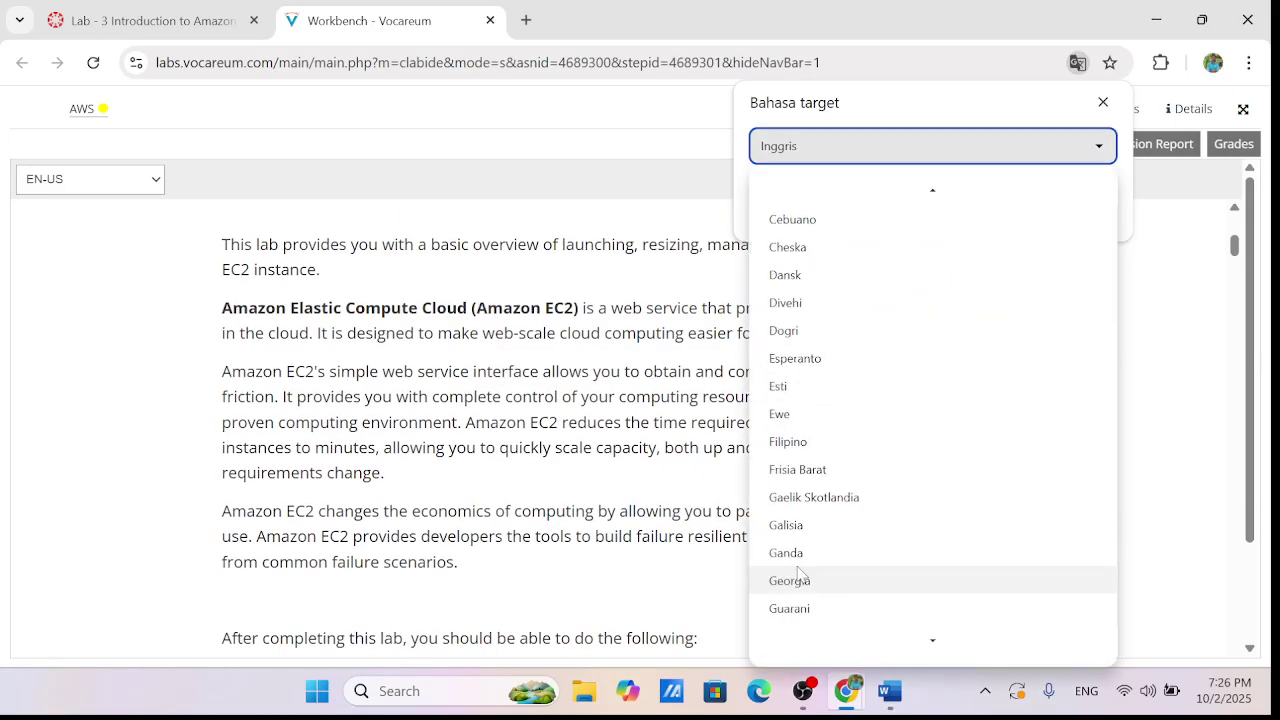
scroll(800, 572, down, 4)
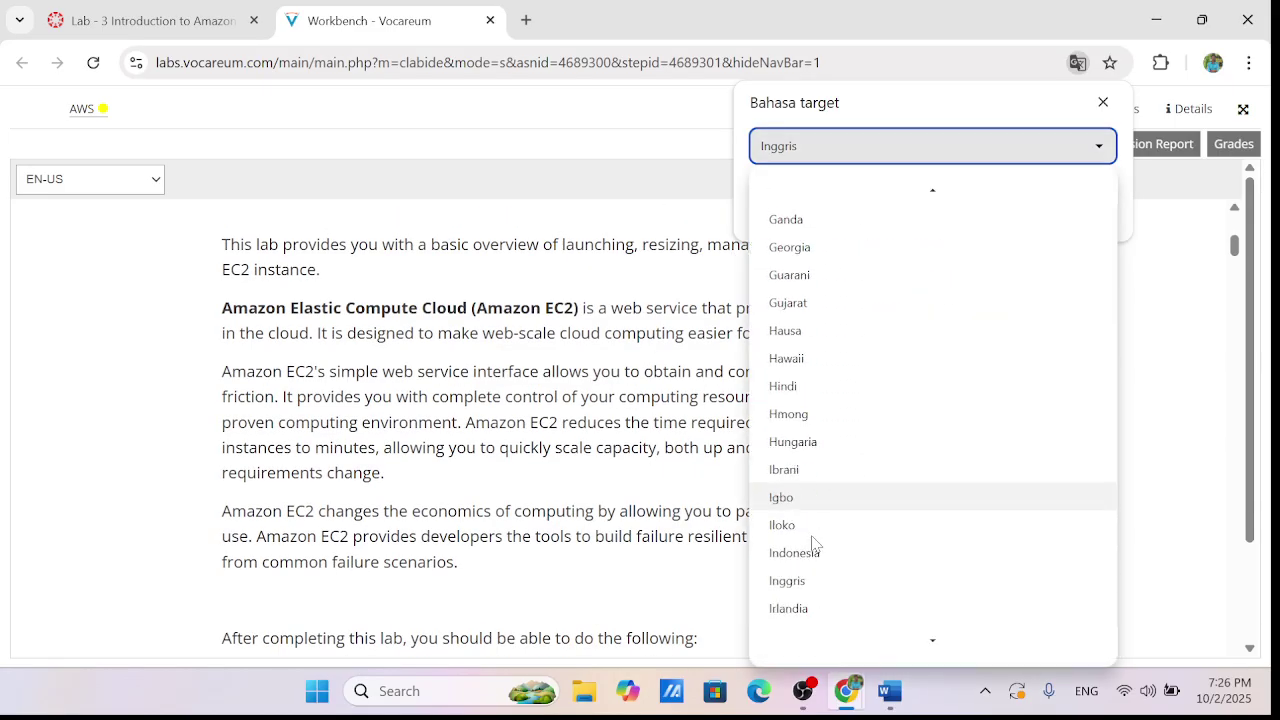
click(800, 553)
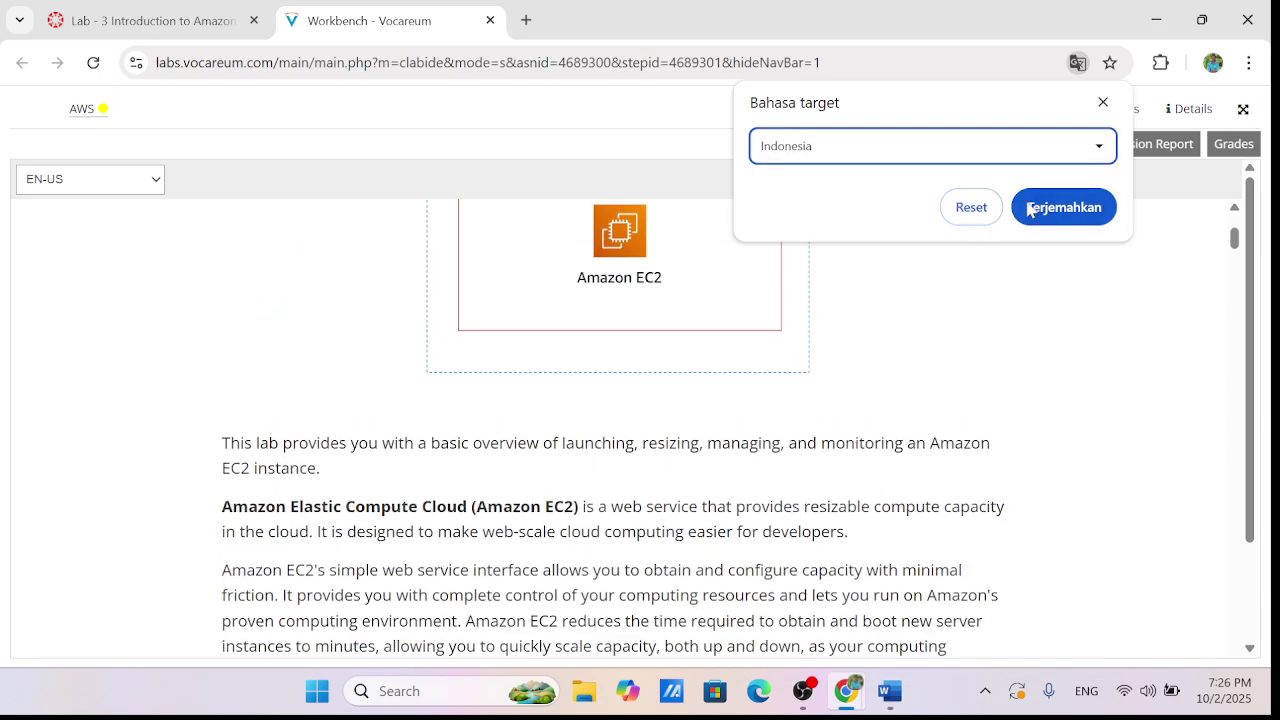
click(1030, 208)
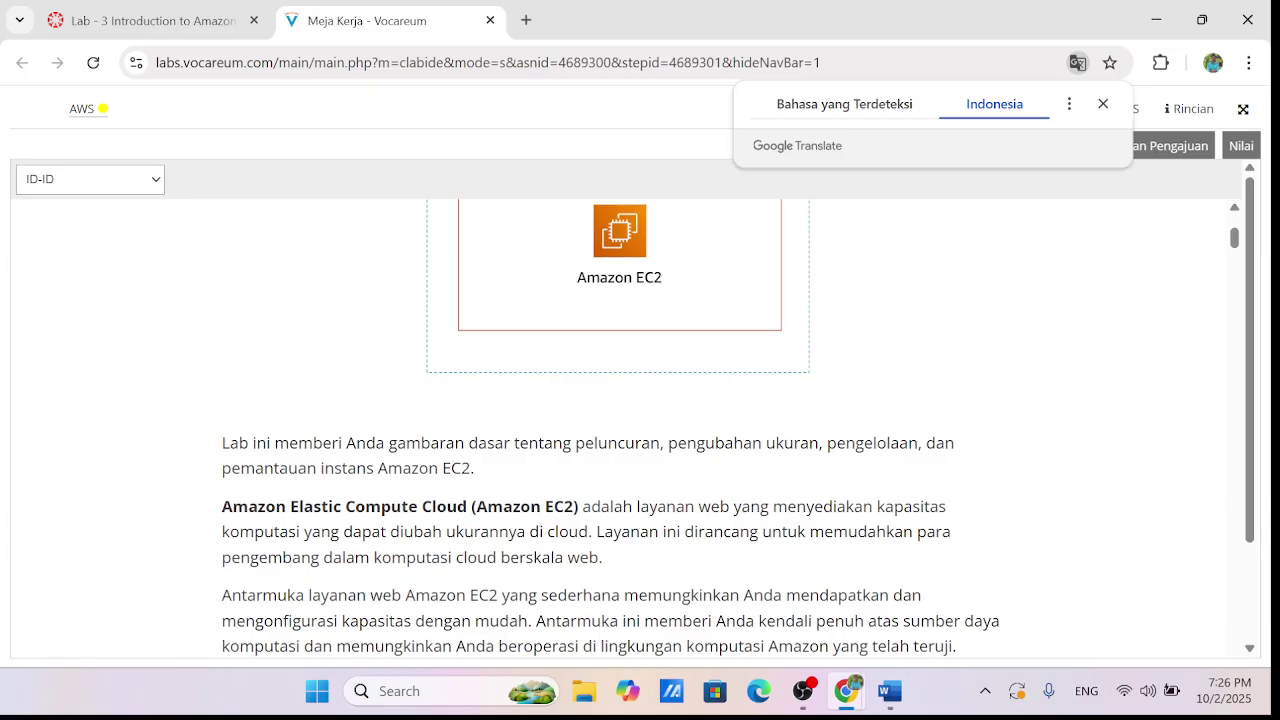
Compare the lab introduction in its original language and in Indonesian, ending on the Indonesian version
scroll(623, 356, down, 2)
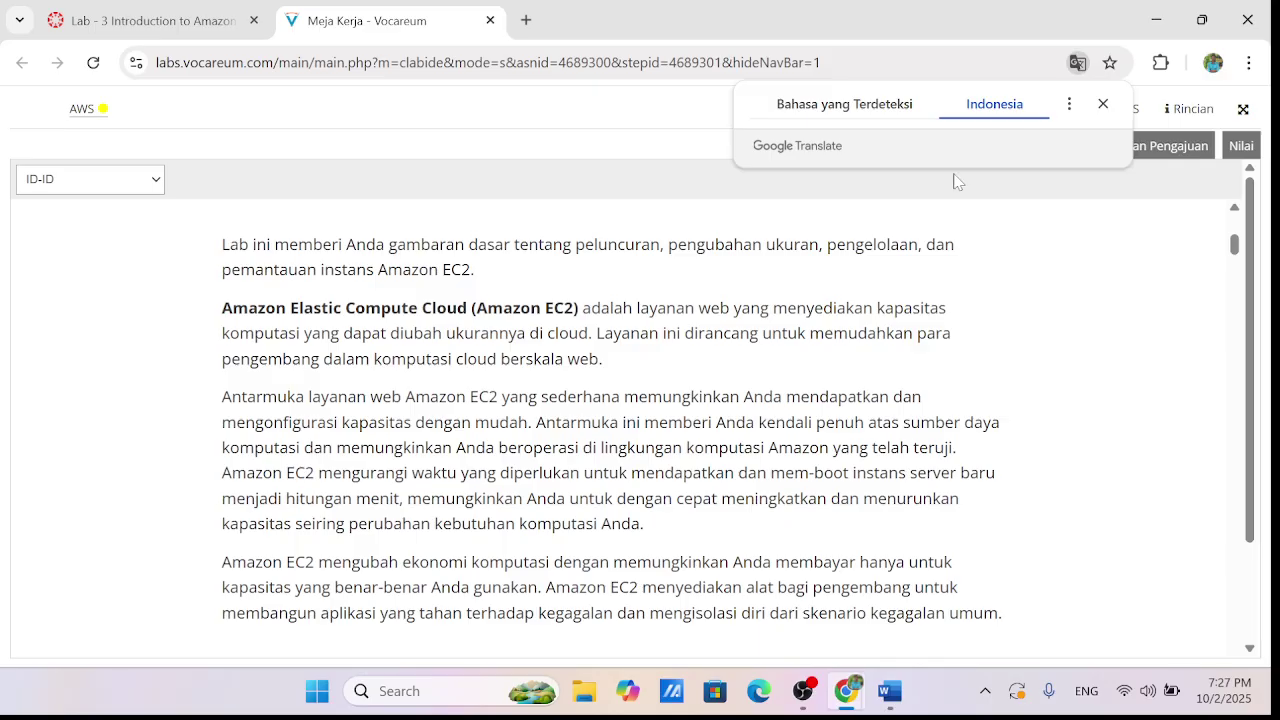
click(852, 118)
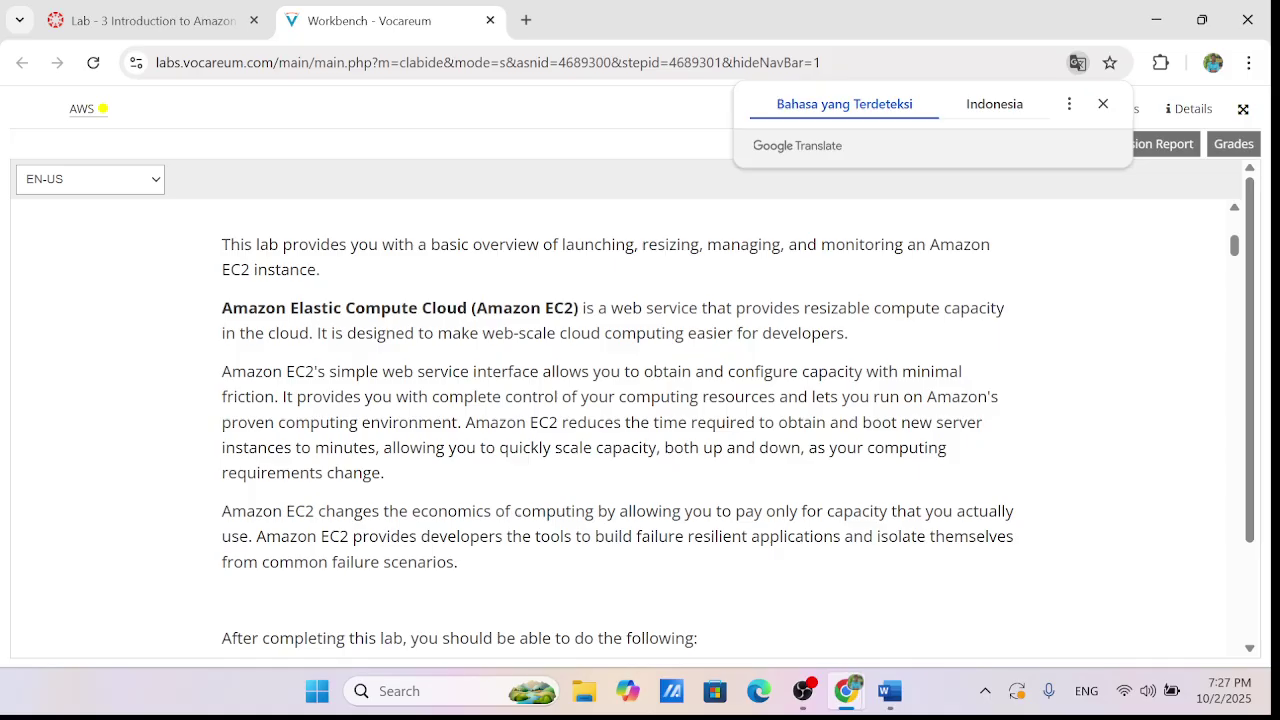
click(993, 110)
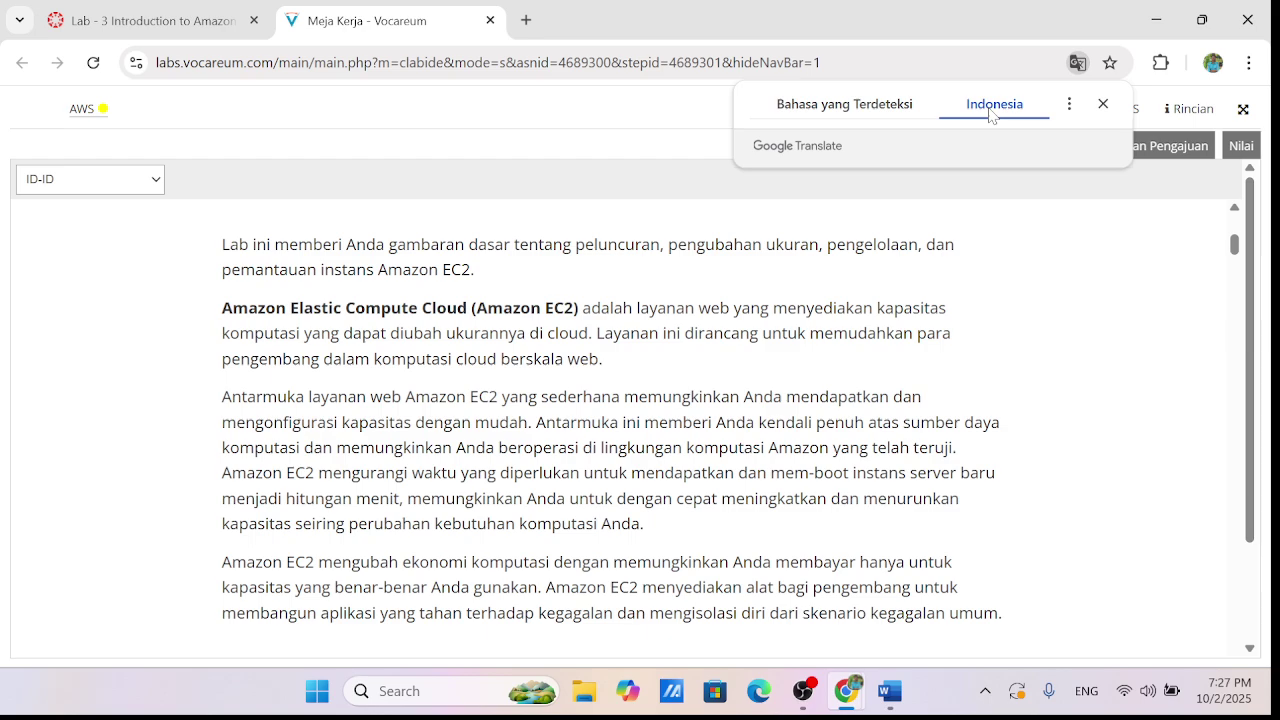
click(875, 110)
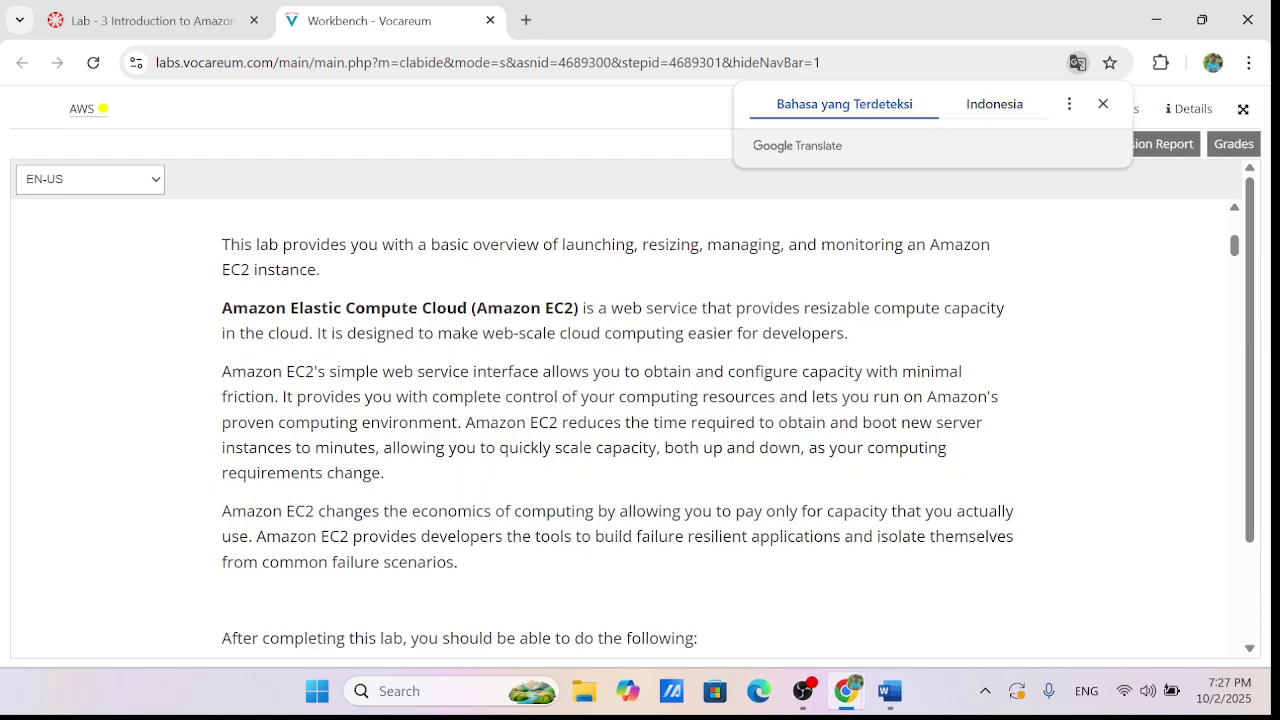
click(975, 114)
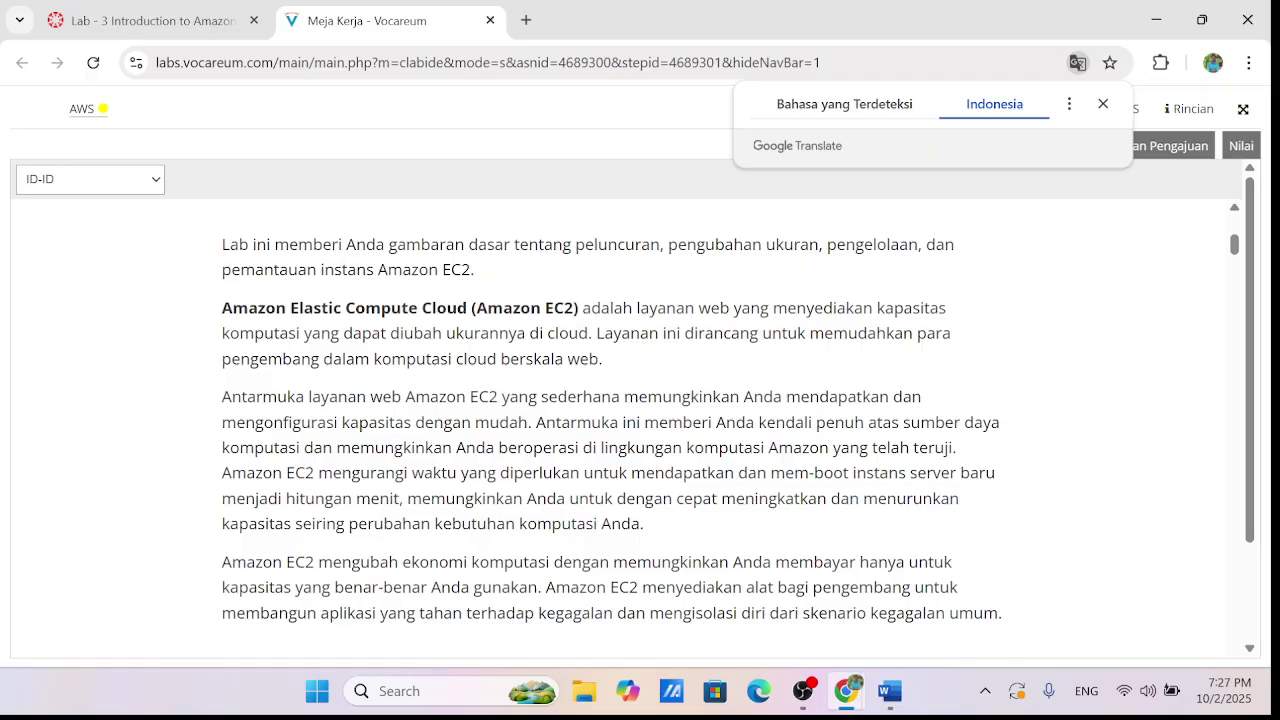
Read the translated lab objectives and duration, and dismiss the translation popup
scroll(620, 420, down, 2)
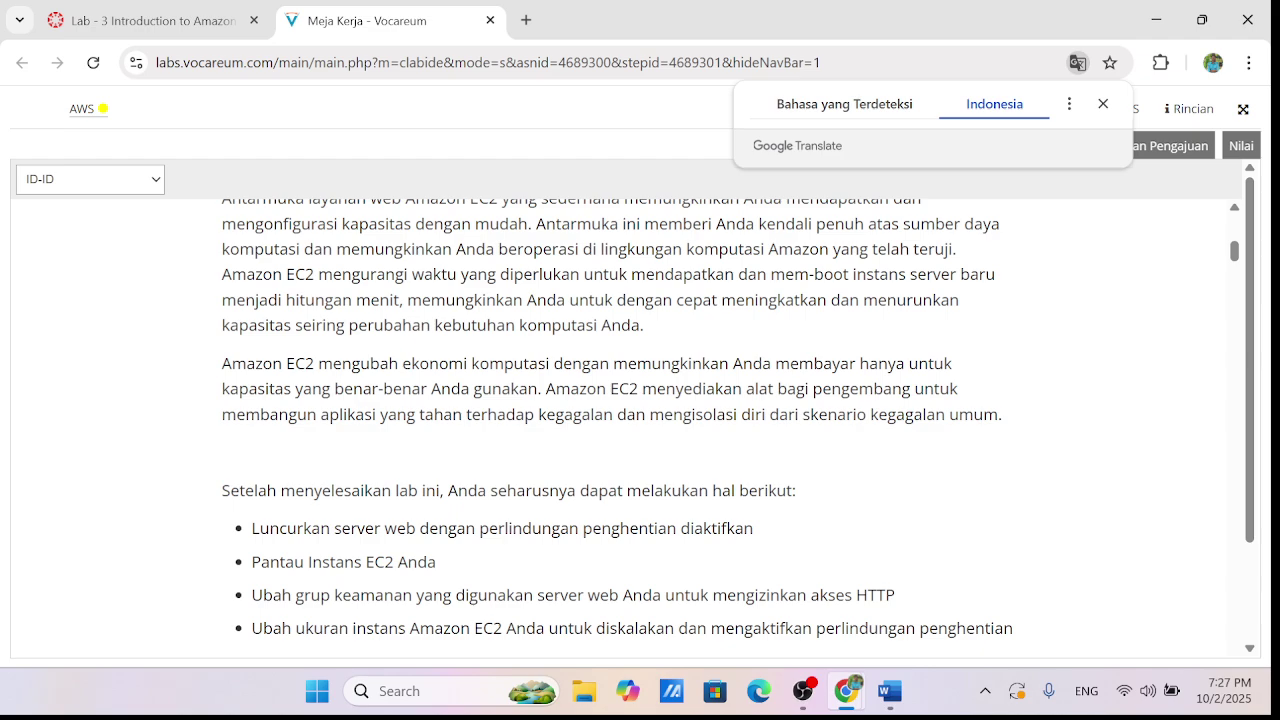
scroll(214, 395, down, 1)
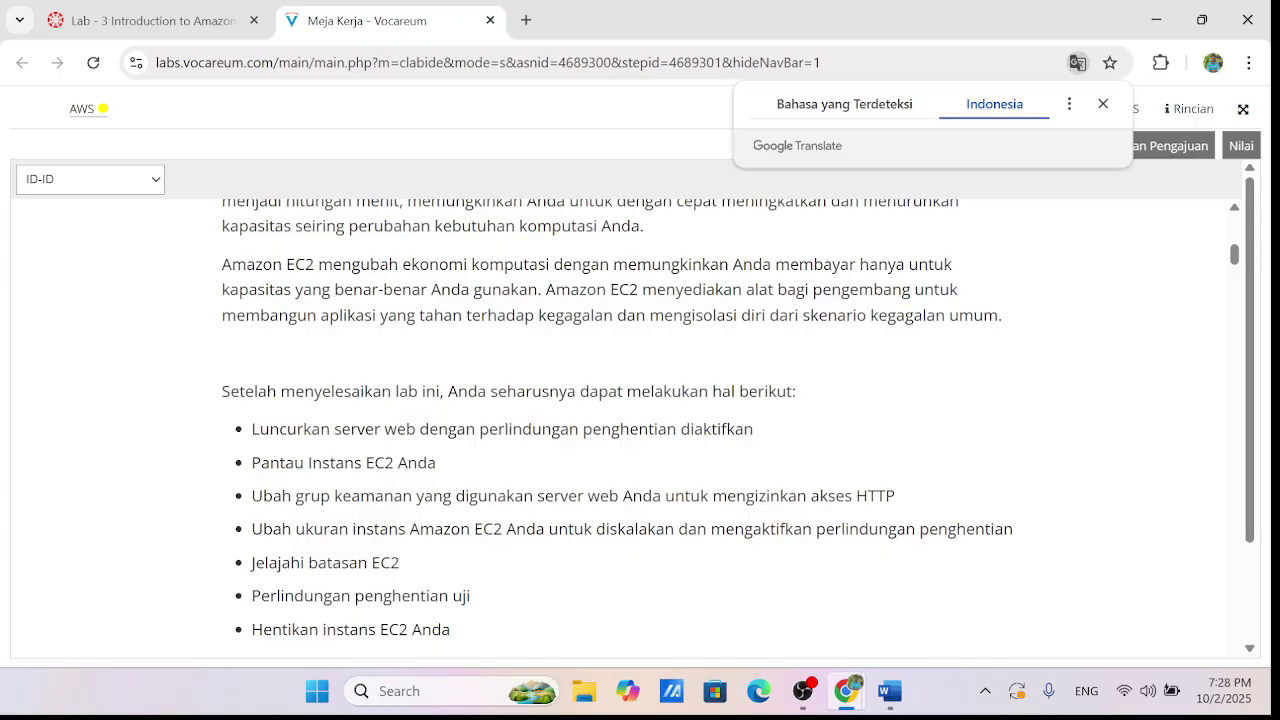
scroll(417, 420, down, 1)
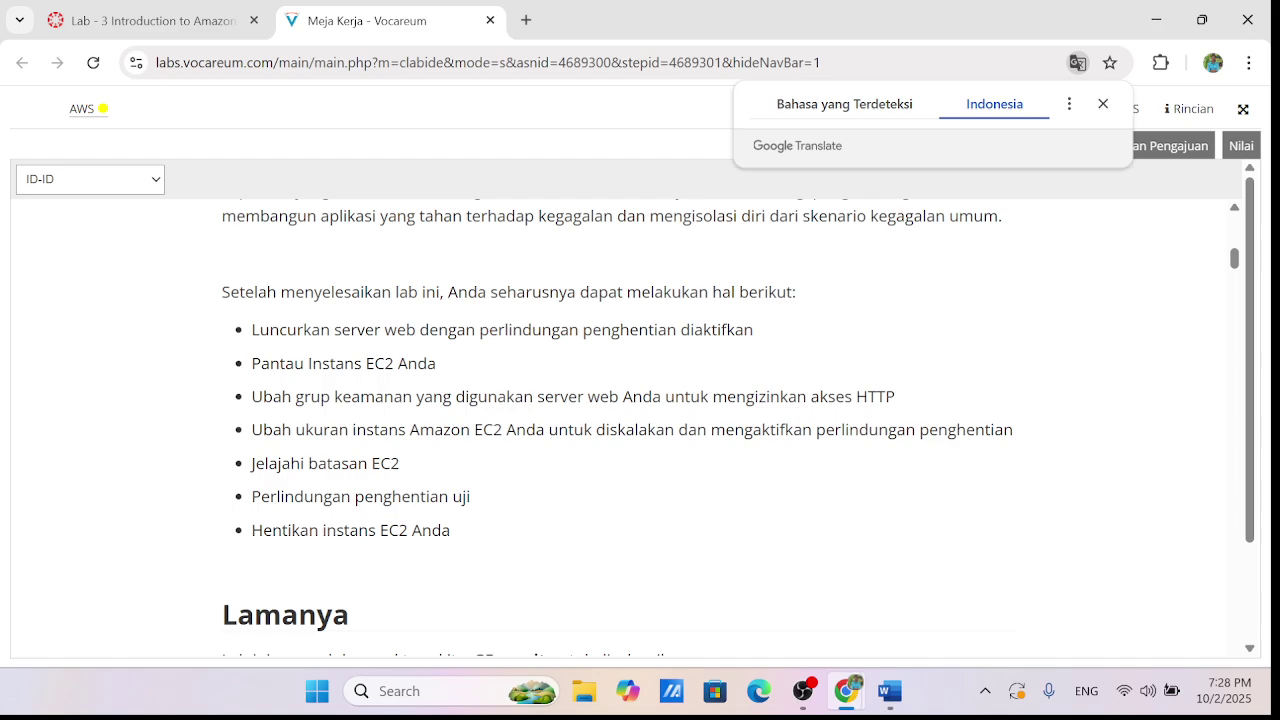
scroll(617, 420, down, 1)
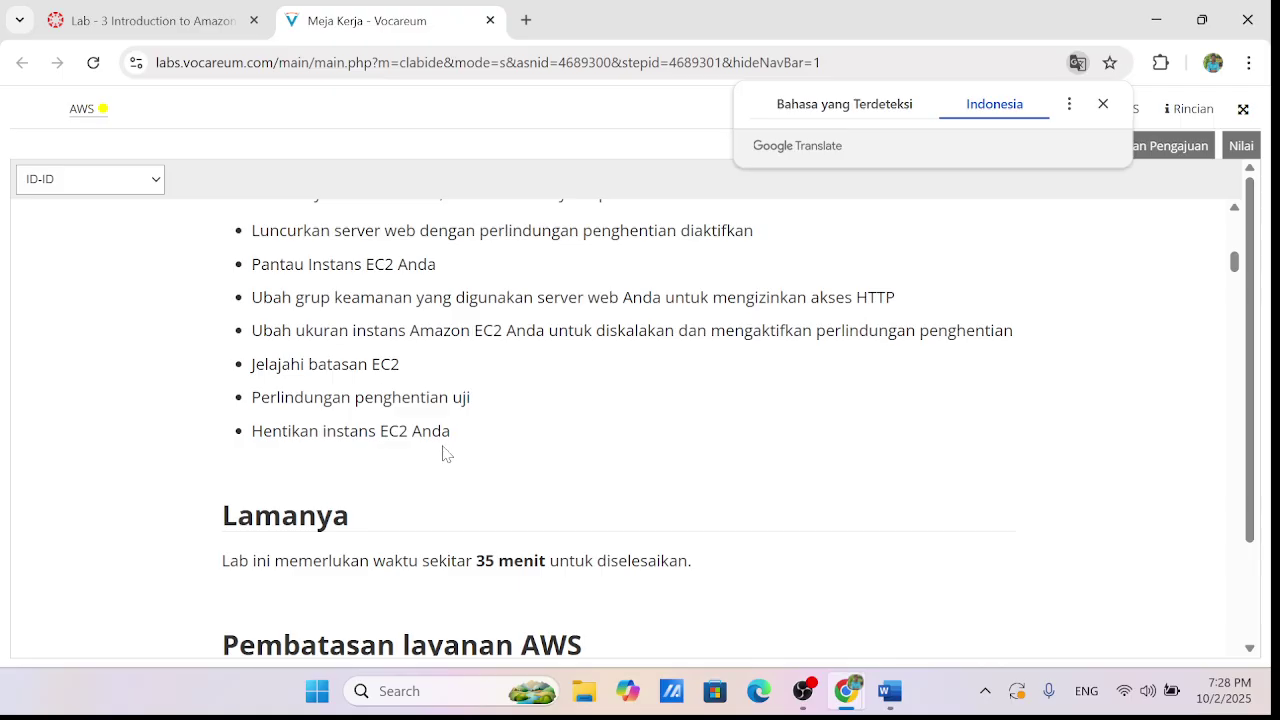
scroll(510, 452, down, 1)
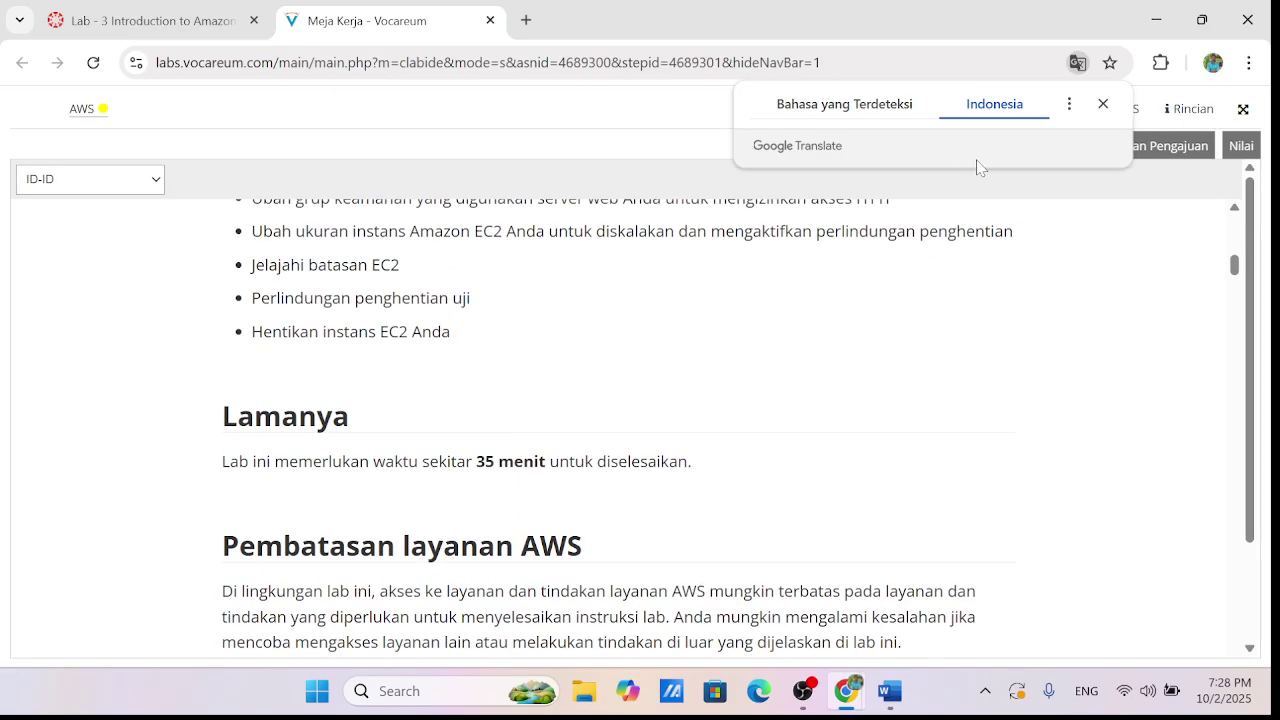
click(1101, 104)
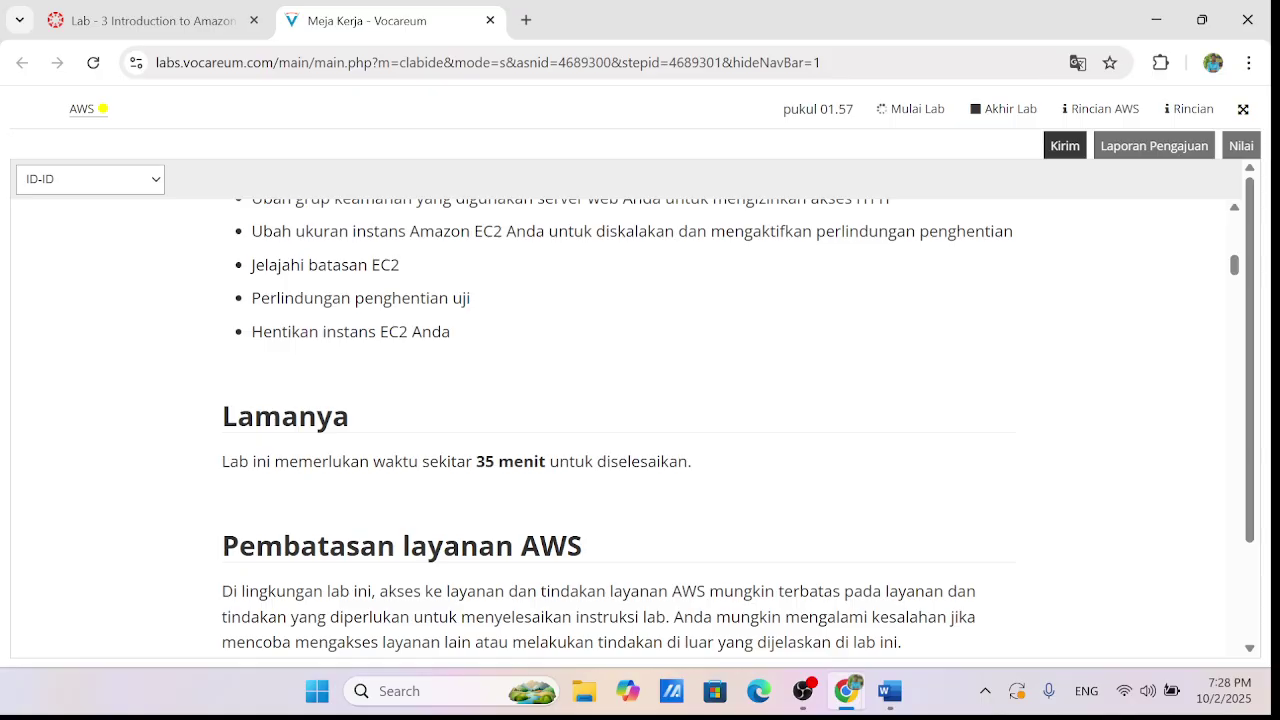
Read the AWS service restrictions and the instructions for accessing the AWS Management Console
scroll(591, 405, down, 2)
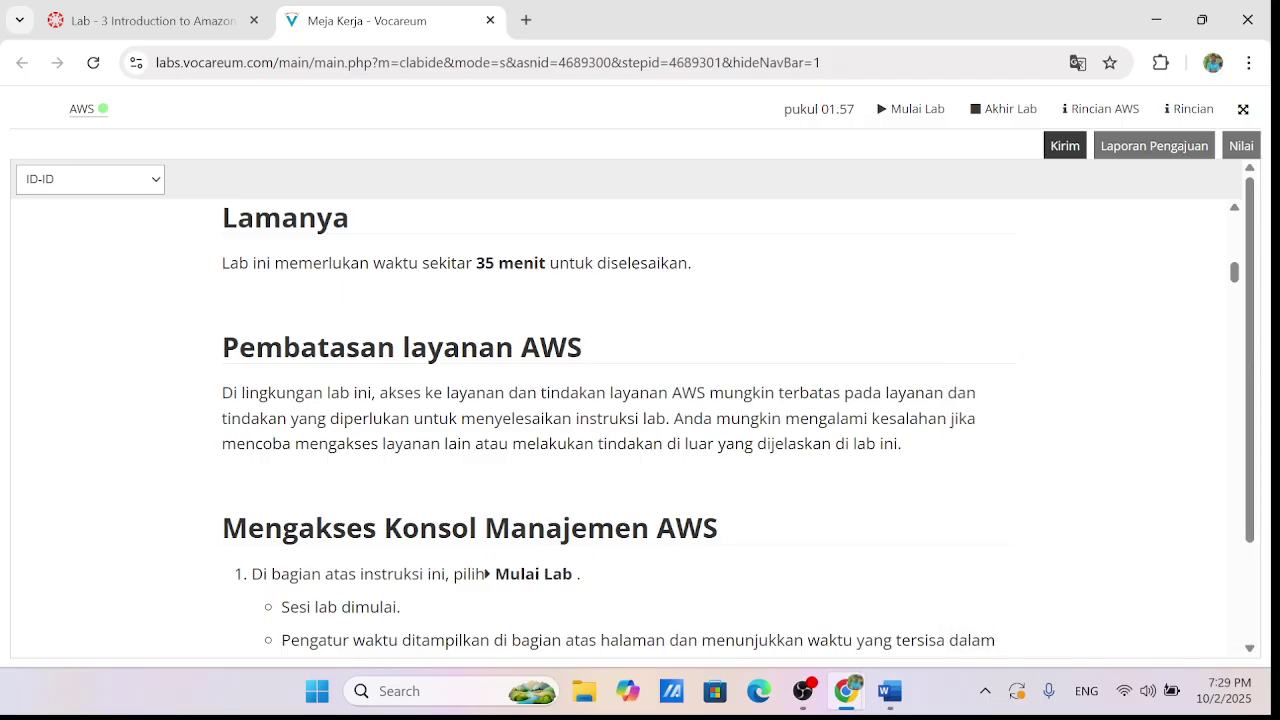
scroll(490, 466, down, 1)
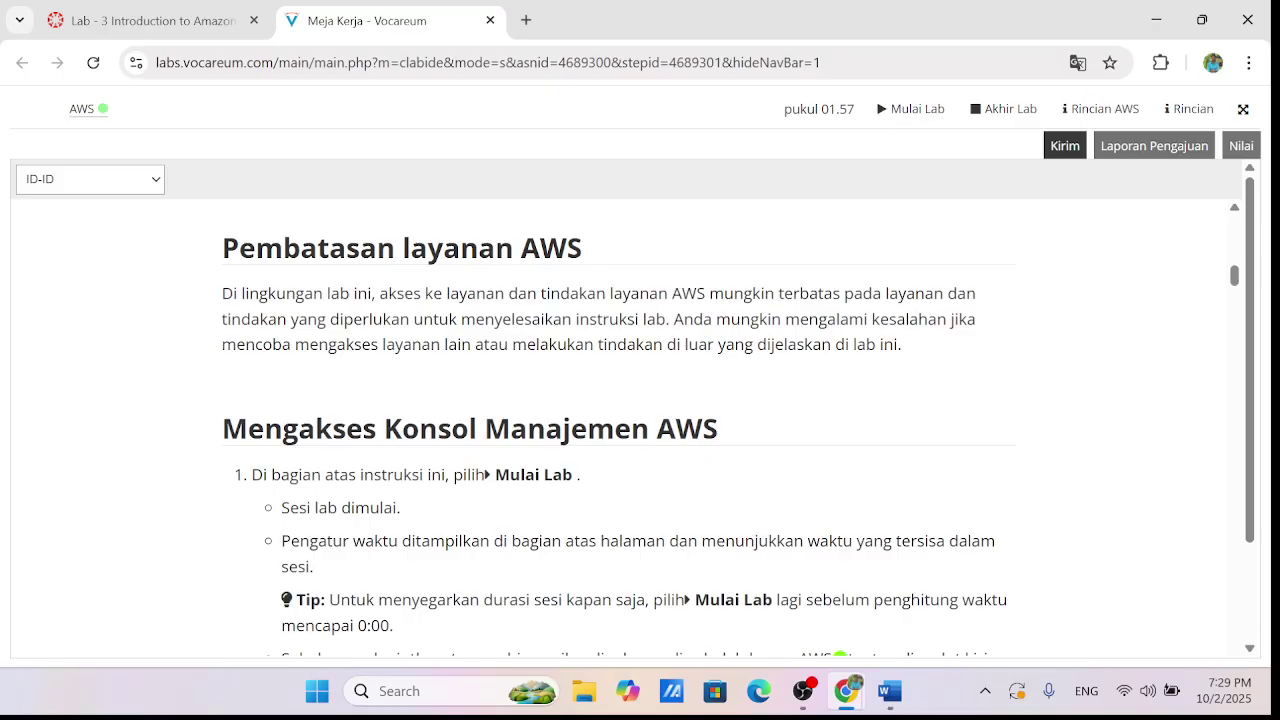
scroll(650, 392, down, 1)
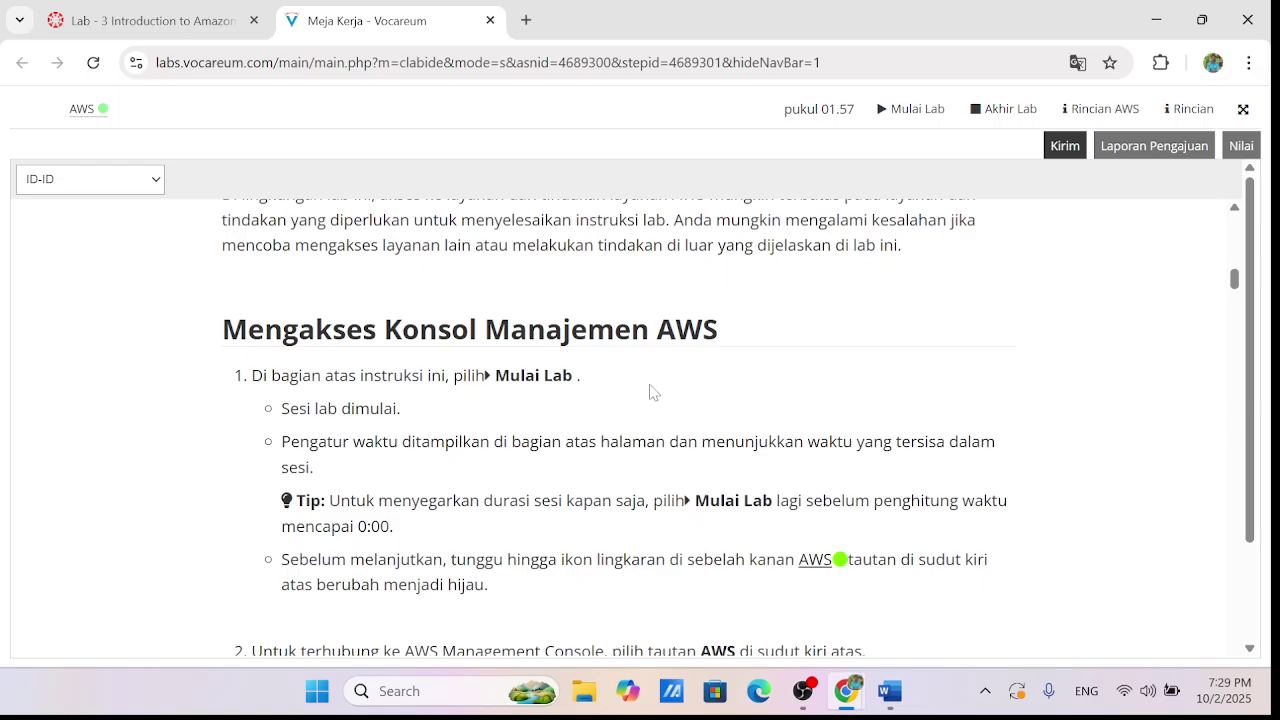
scroll(650, 392, down, 1)
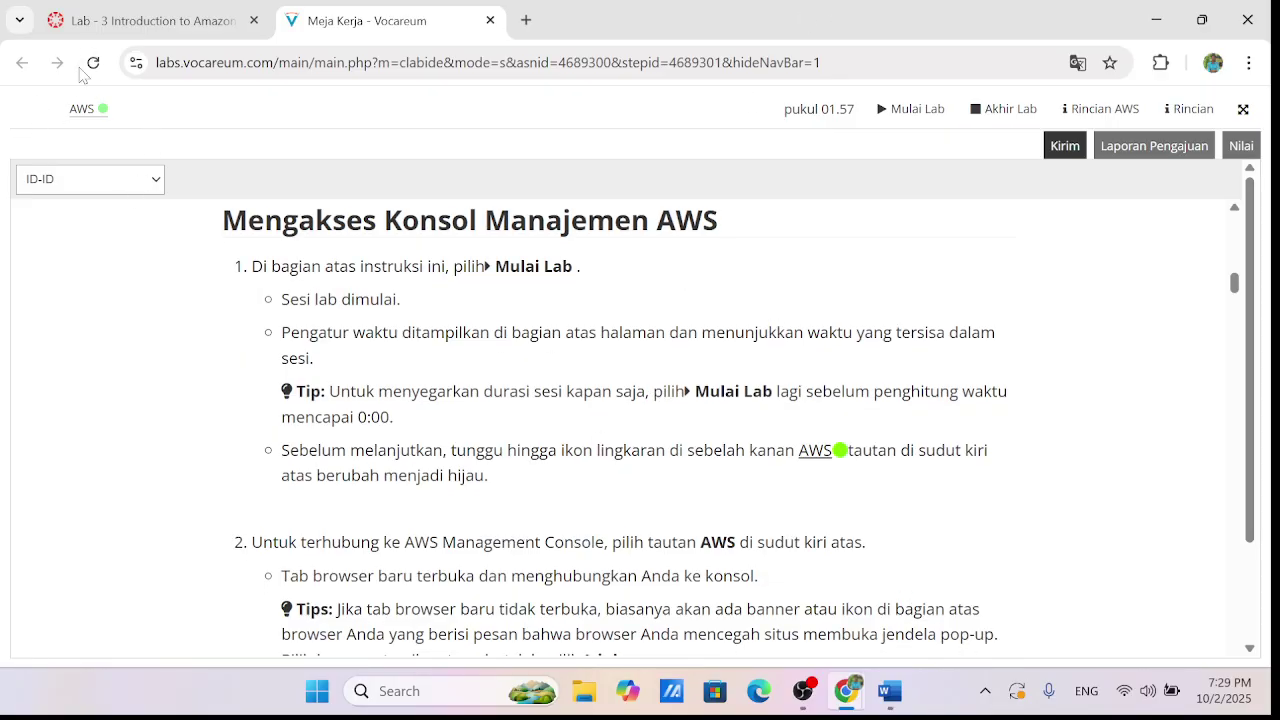
scroll(322, 372, down, 1)
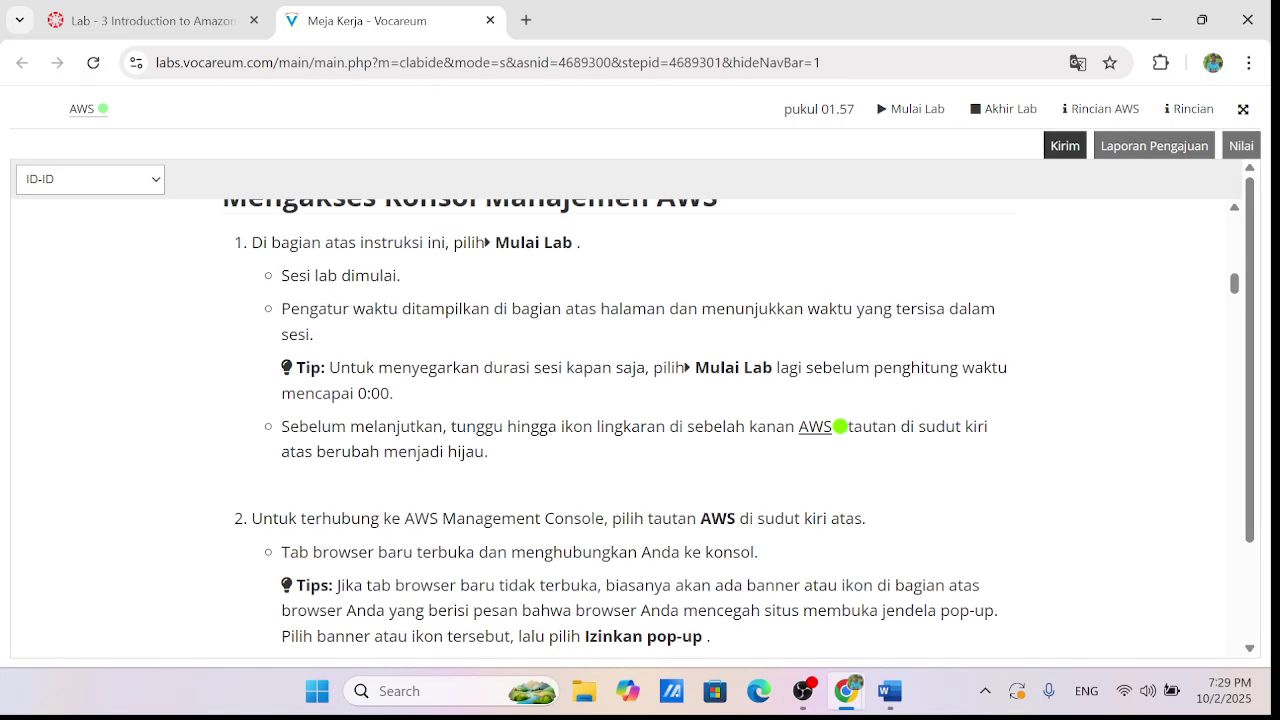
right_click(335, 374)
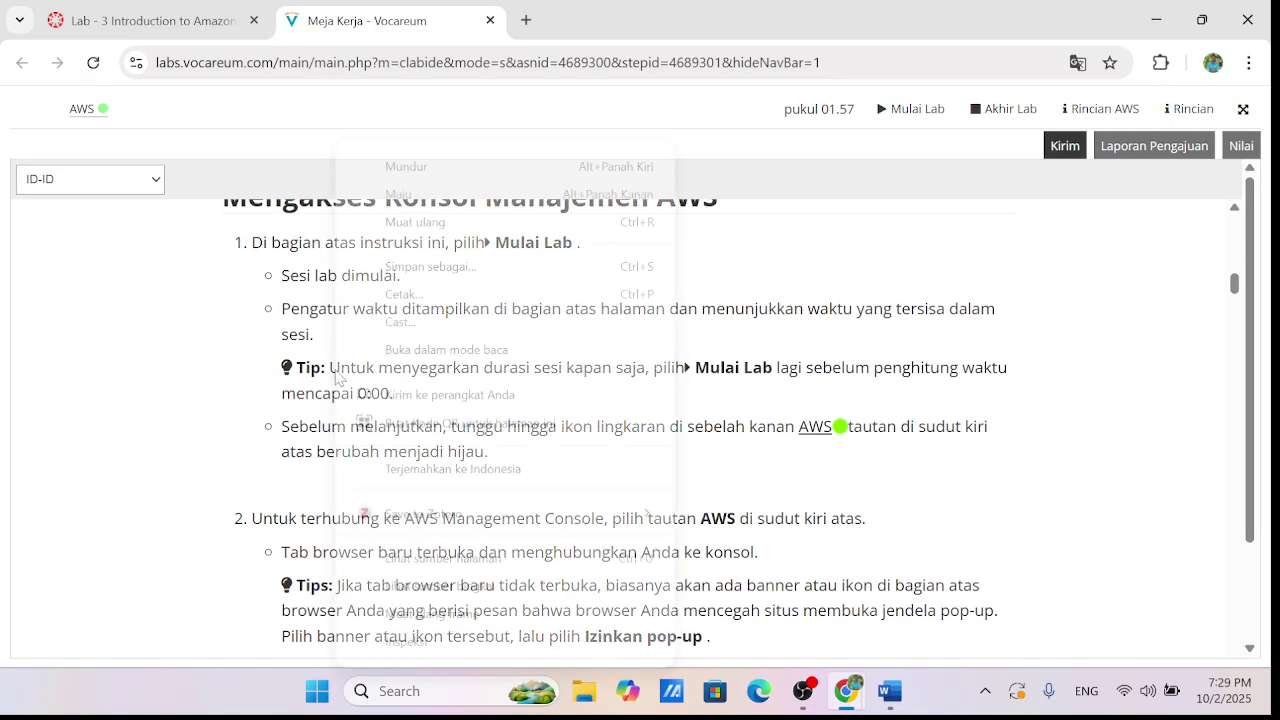
click(95, 491)
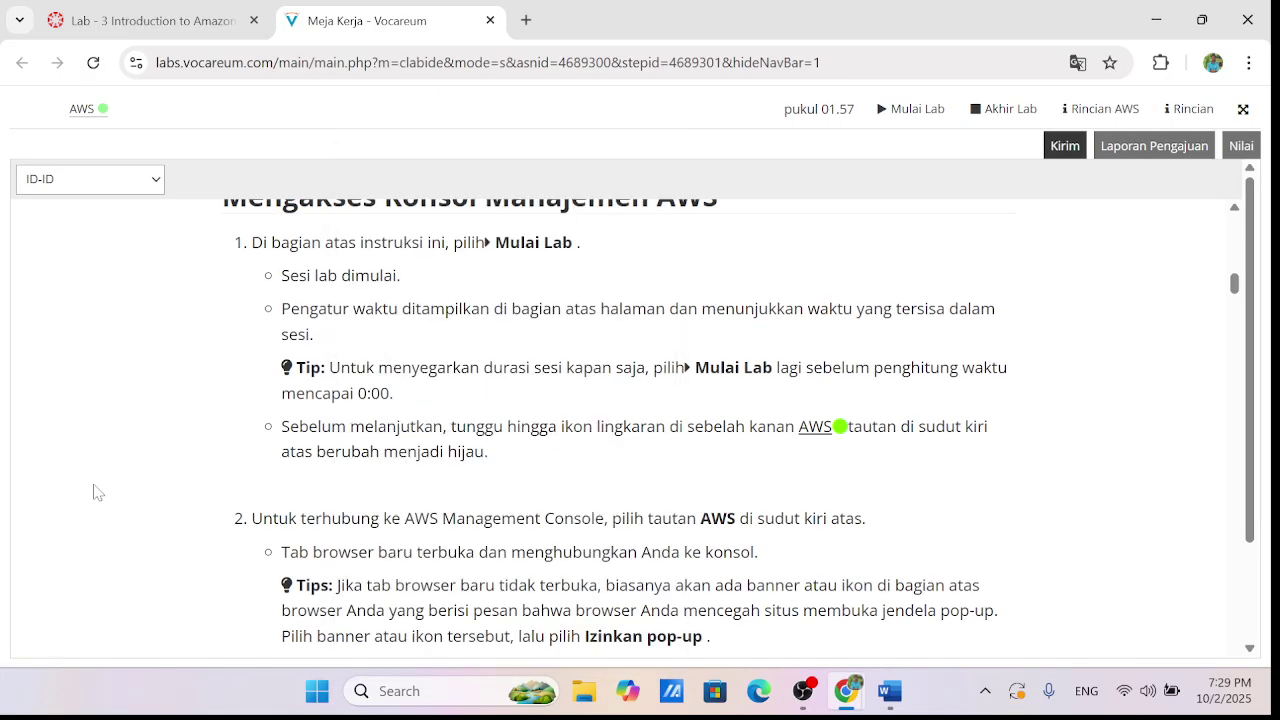
Launch the AWS console from the lab page and log out of the previously signed-in AWS account
click(95, 114)
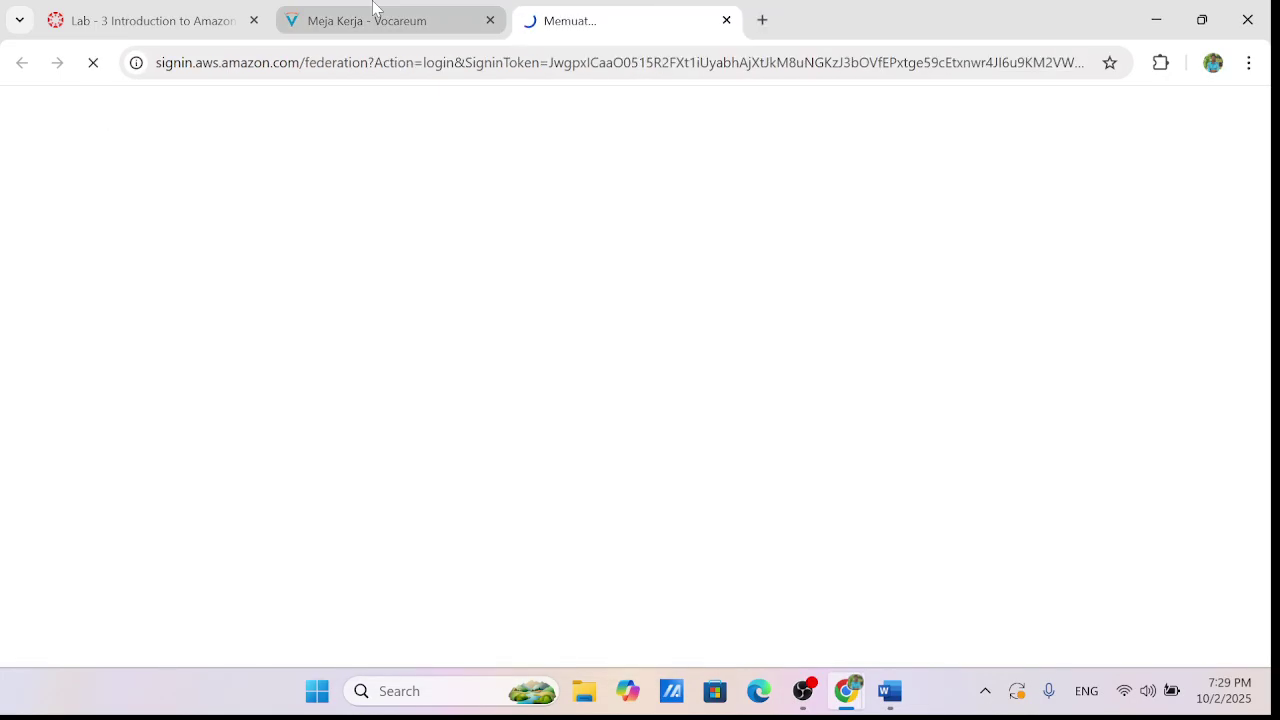
click(371, 20)
scroll(614, 430, down, 2)
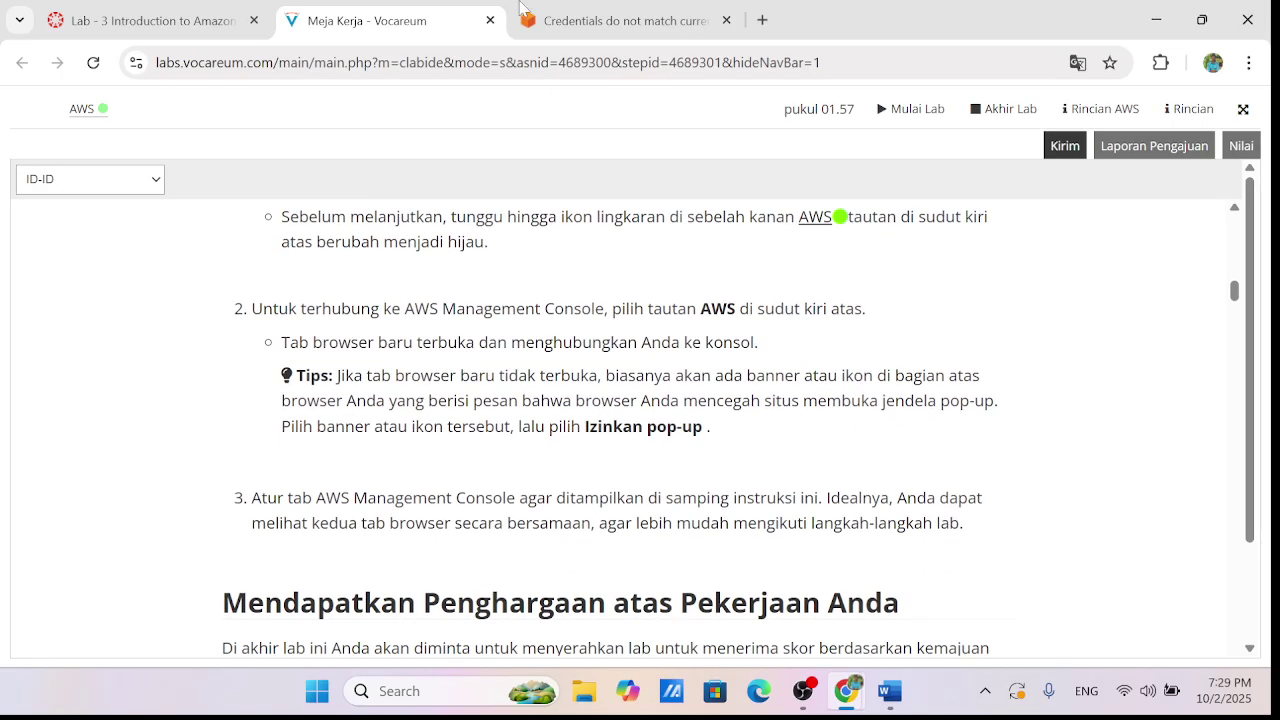
click(585, 8)
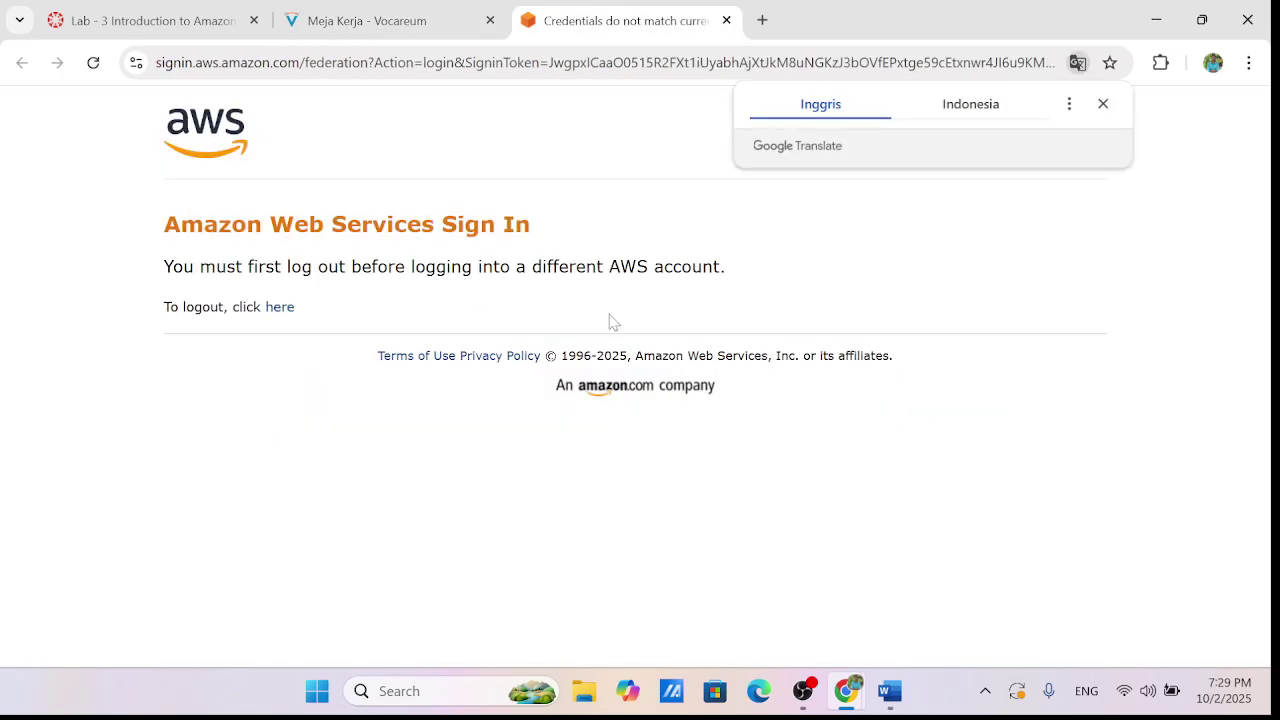
click(283, 310)
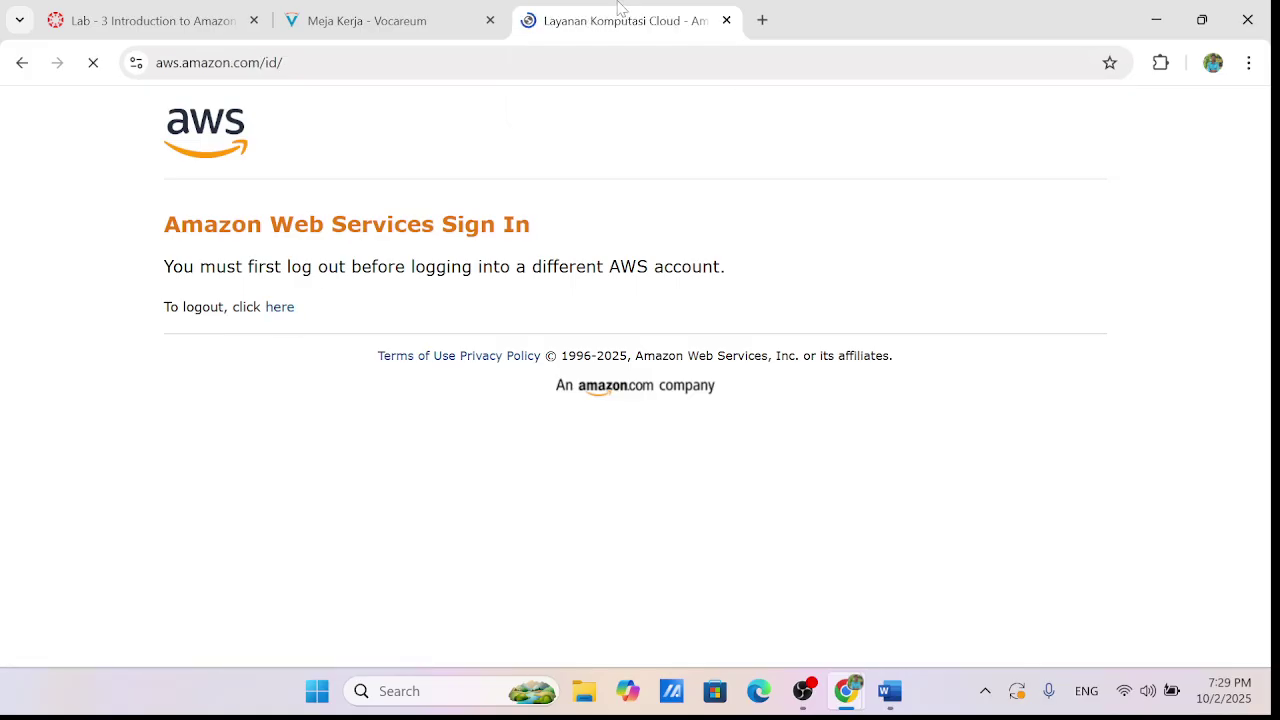
Return to the lab instructions and review the work-credit section and the start of Task 1 on launching an EC2 instance
click(393, 8)
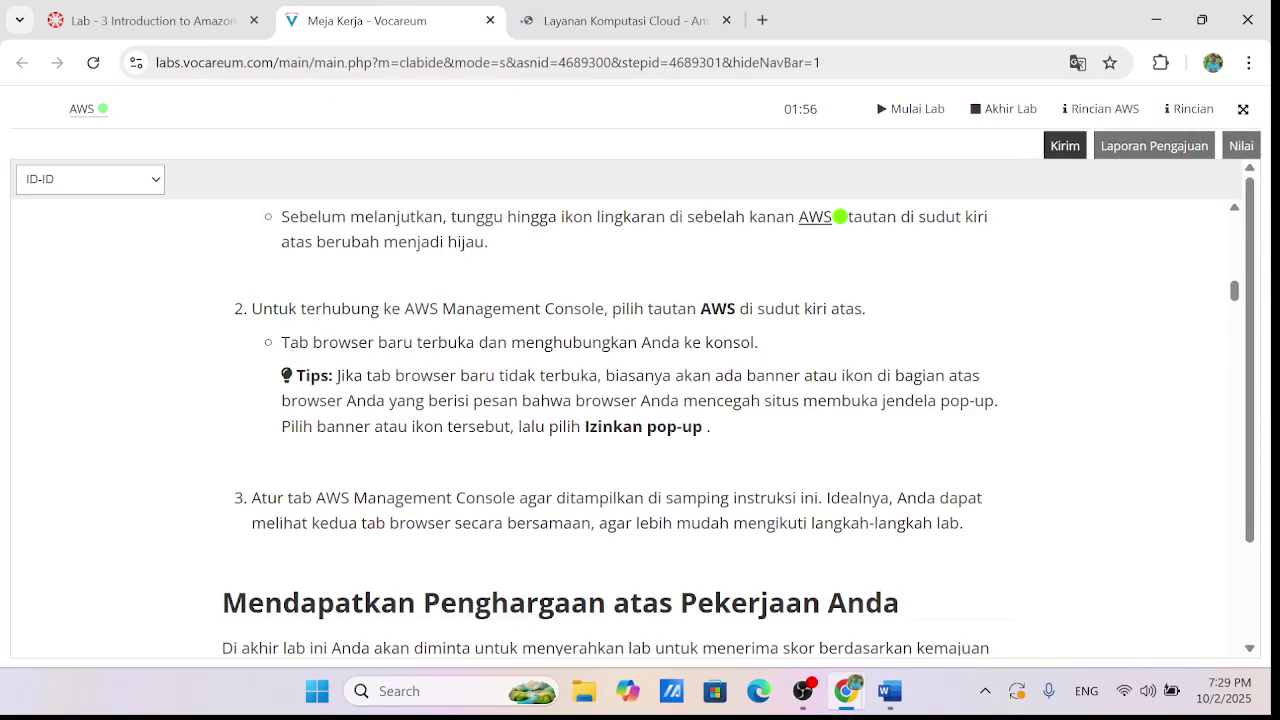
scroll(482, 507, up, 2)
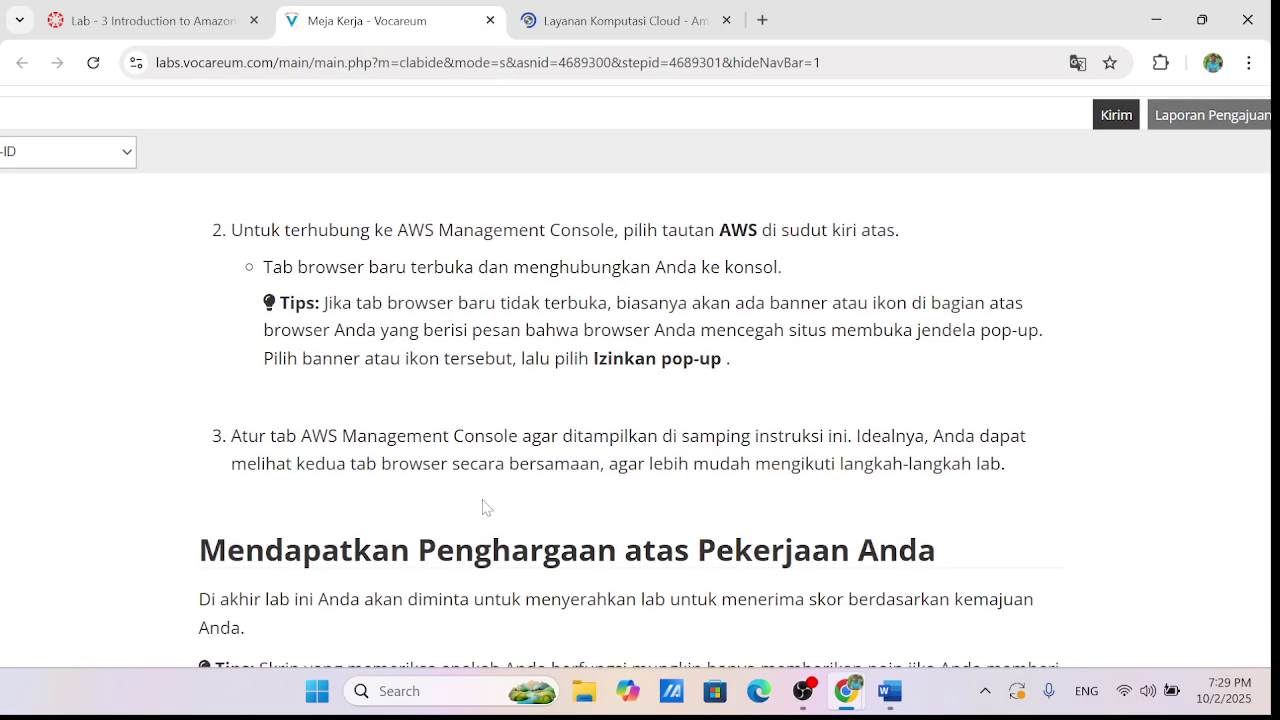
scroll(482, 507, down, 1)
scroll(482, 507, down, 2)
scroll(482, 507, down, 3)
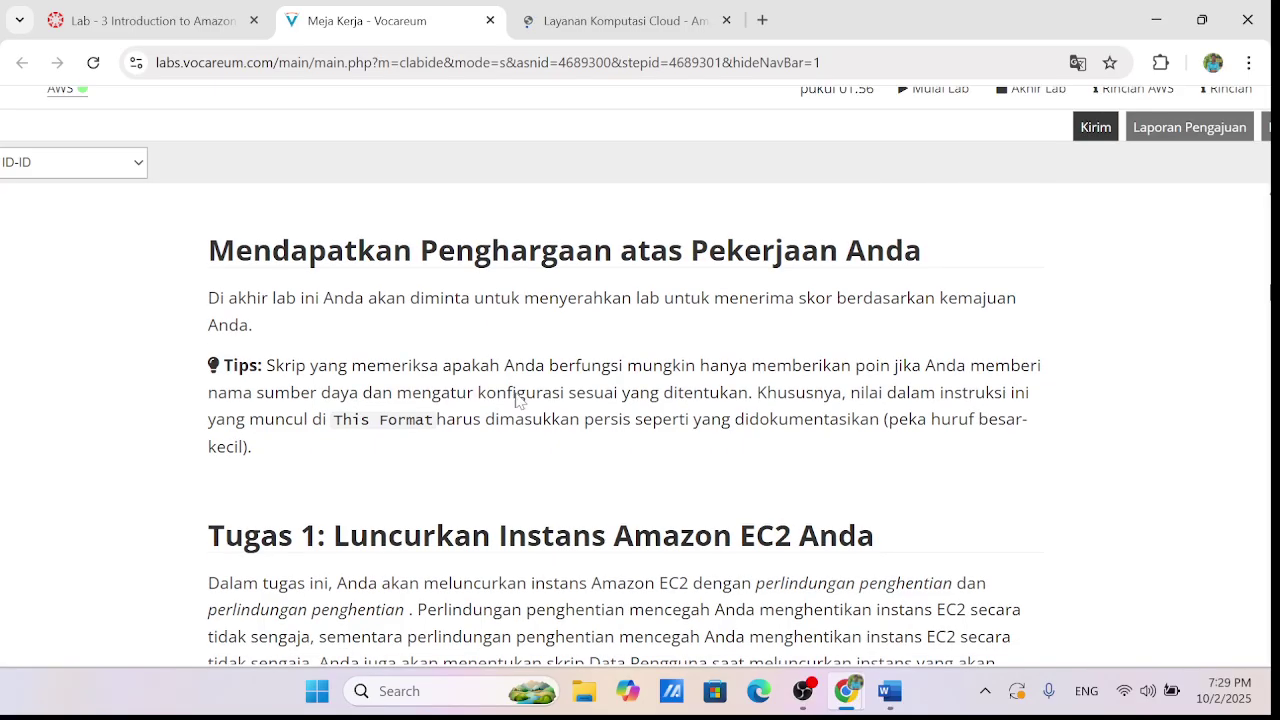
Close the AWS home page tab and relaunch the AWS console sign-in from the lab page
click(647, 8)
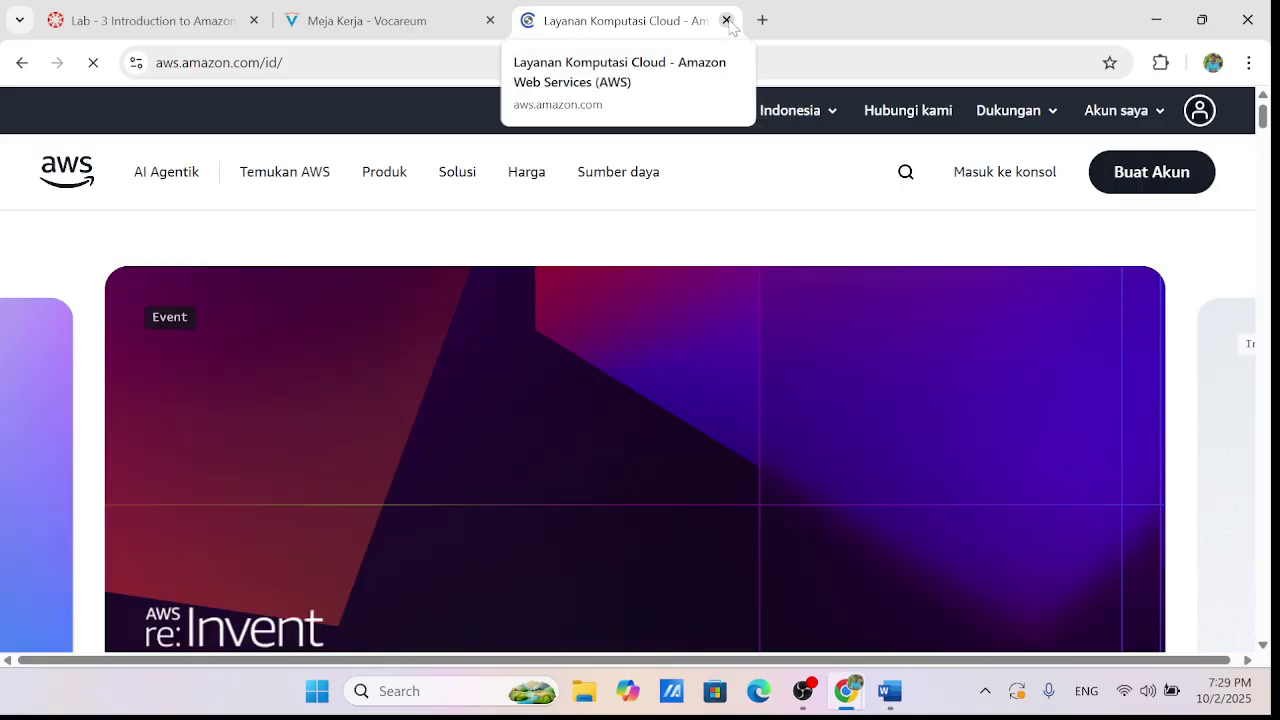
key(ctrl+w)
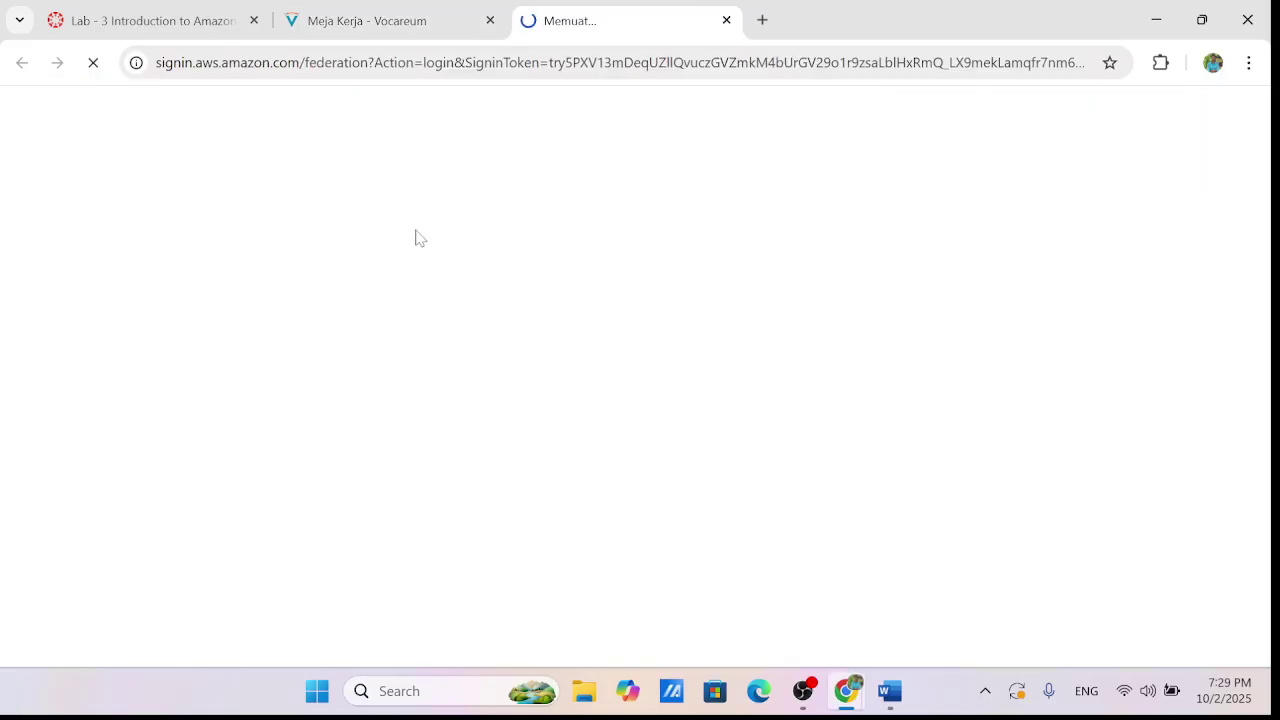
Return to the lab instructions and read the Task 1 introduction and the step for opening EC2 in the console
click(390, 20)
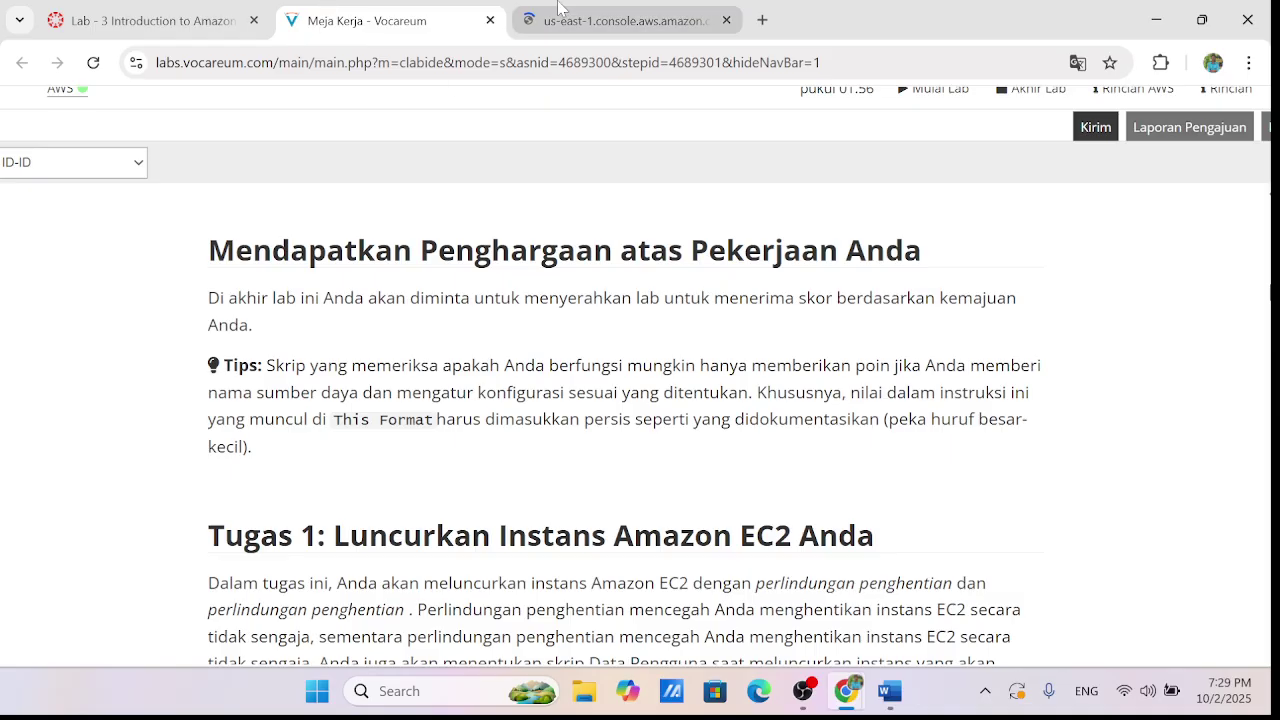
click(558, 8)
click(411, 24)
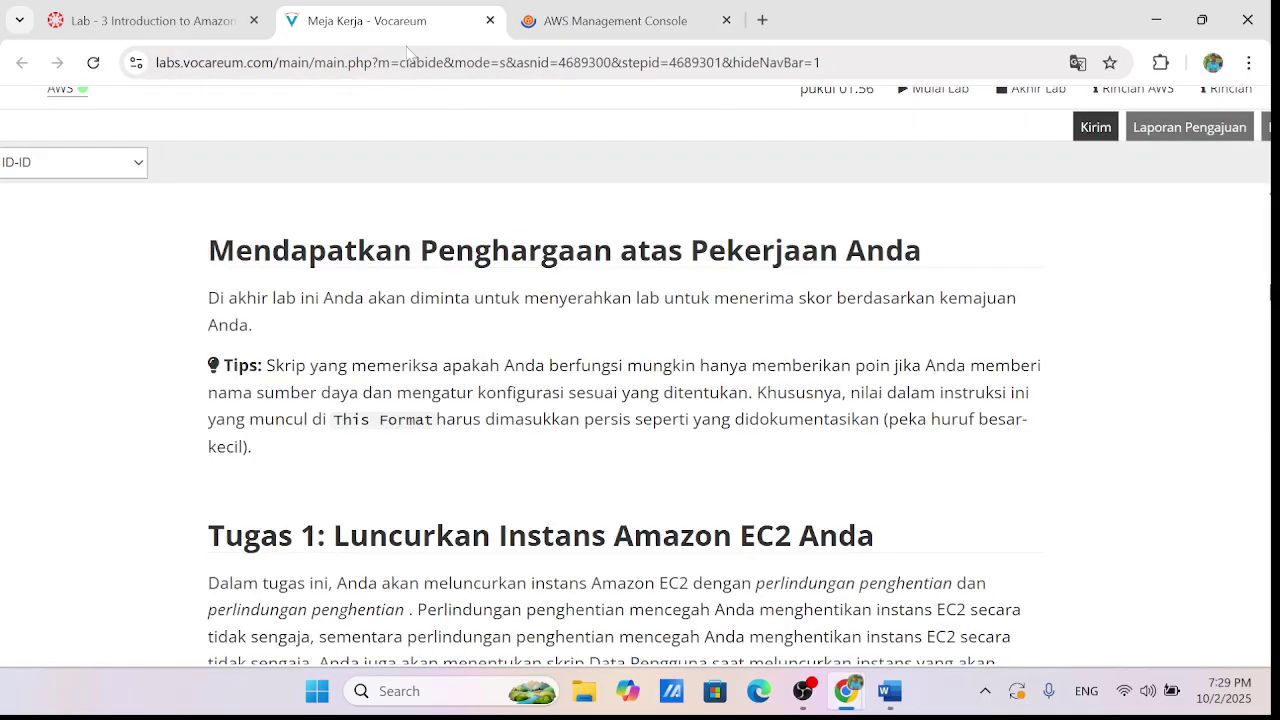
scroll(631, 357, down, 3)
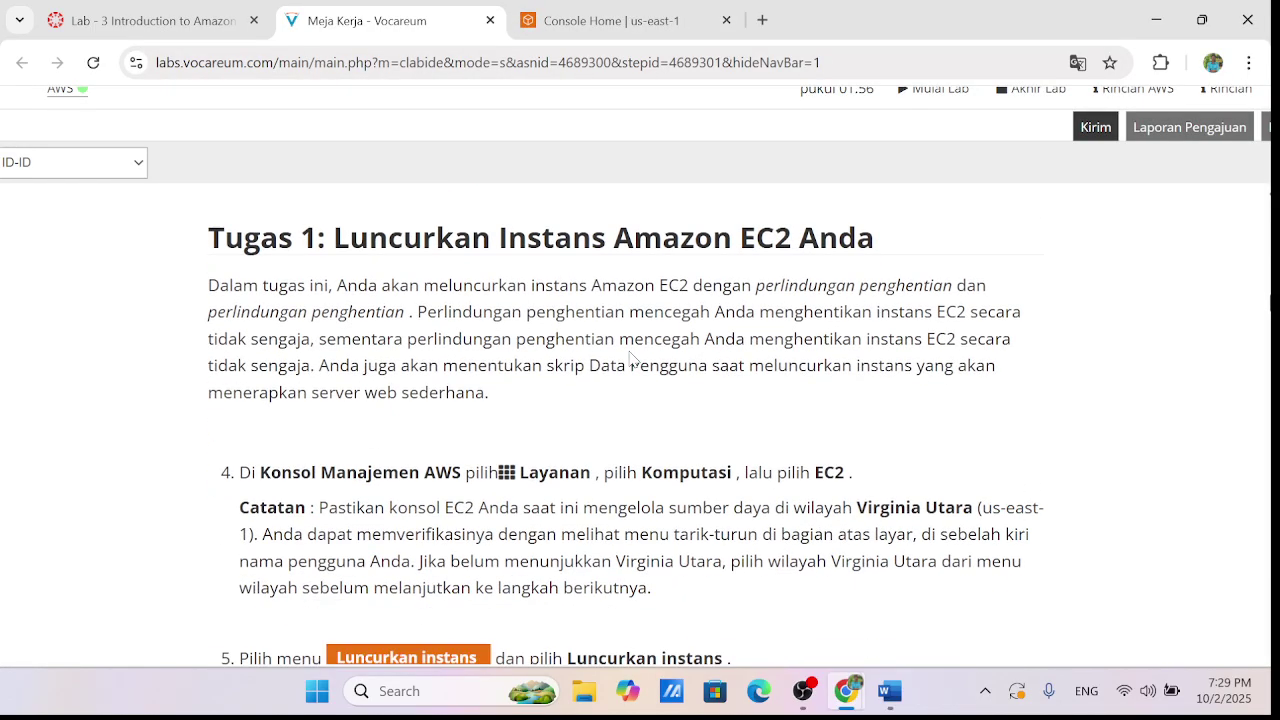
click(560, 14)
click(400, 20)
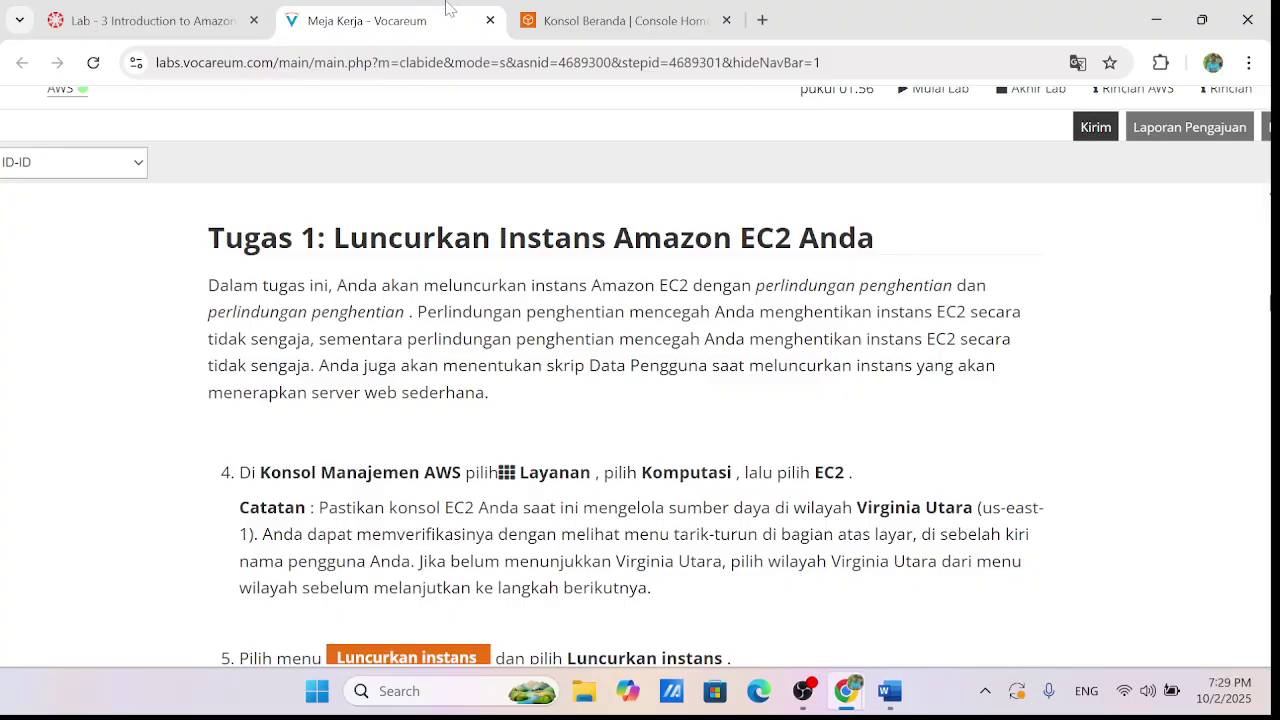
Restore the lab page to its original language and set the page translation's target language to English (Inggris)
click(1078, 64)
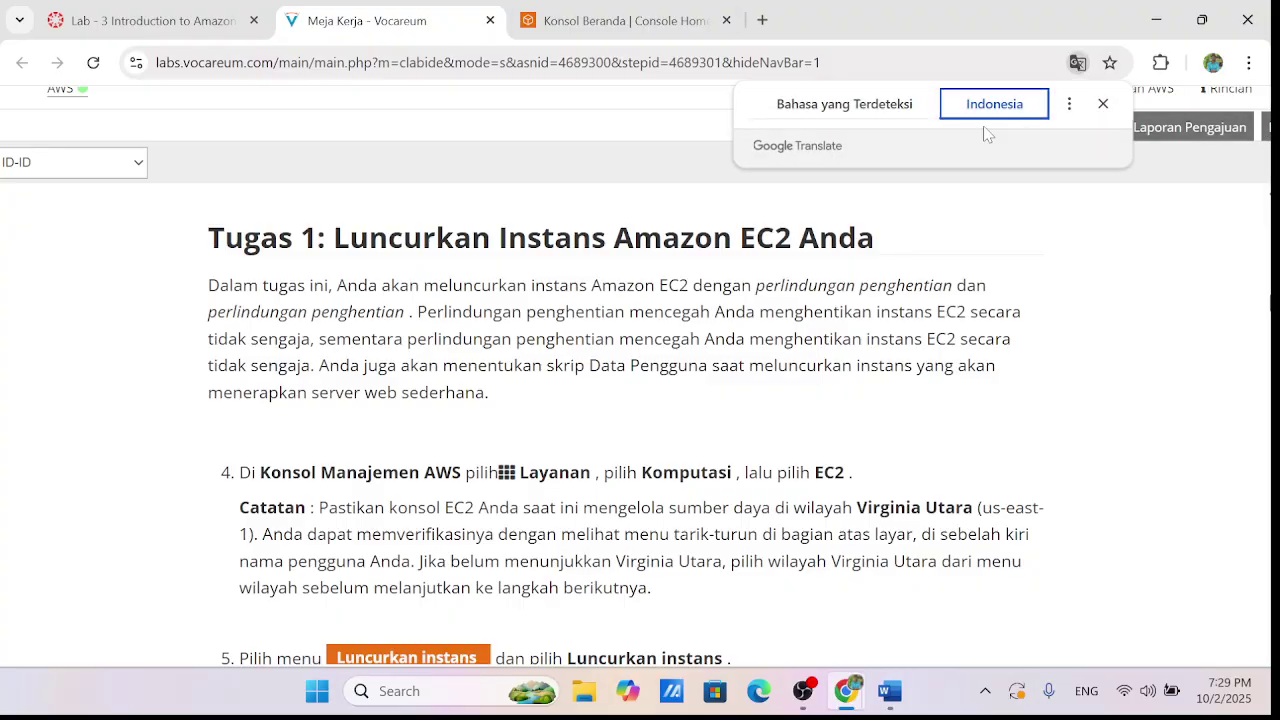
click(862, 108)
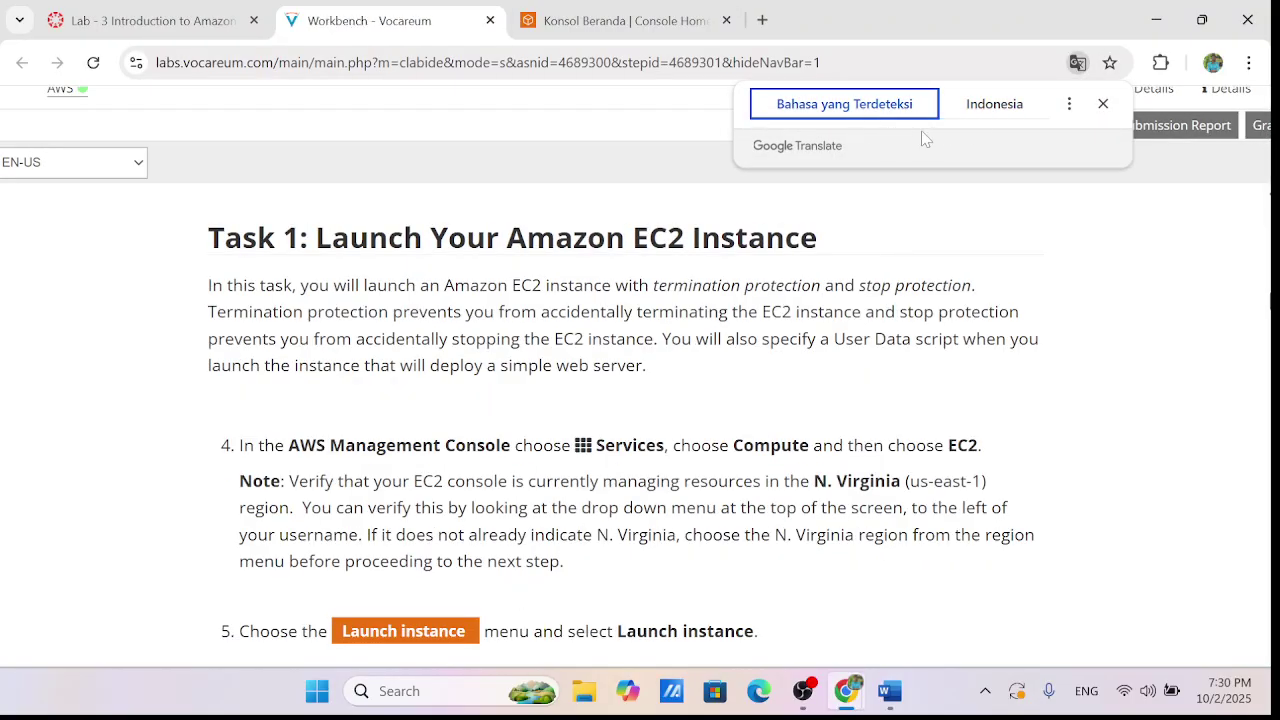
click(1069, 104)
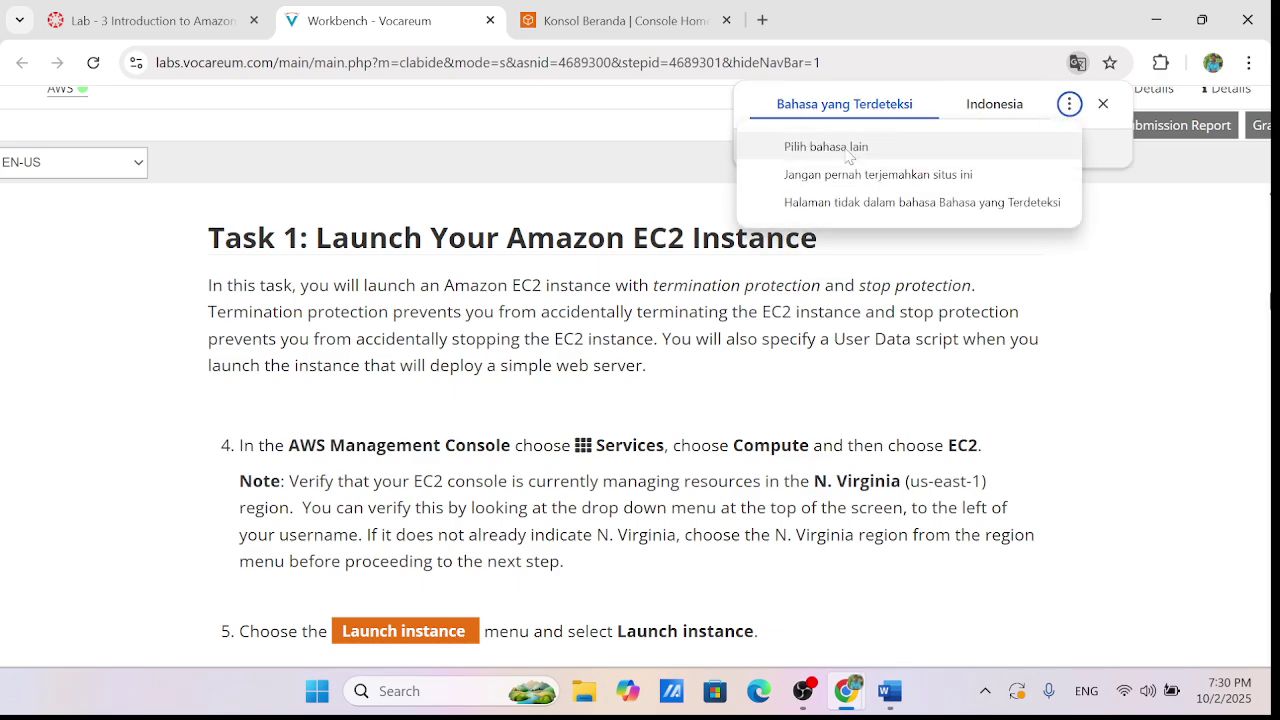
click(848, 150)
click(846, 152)
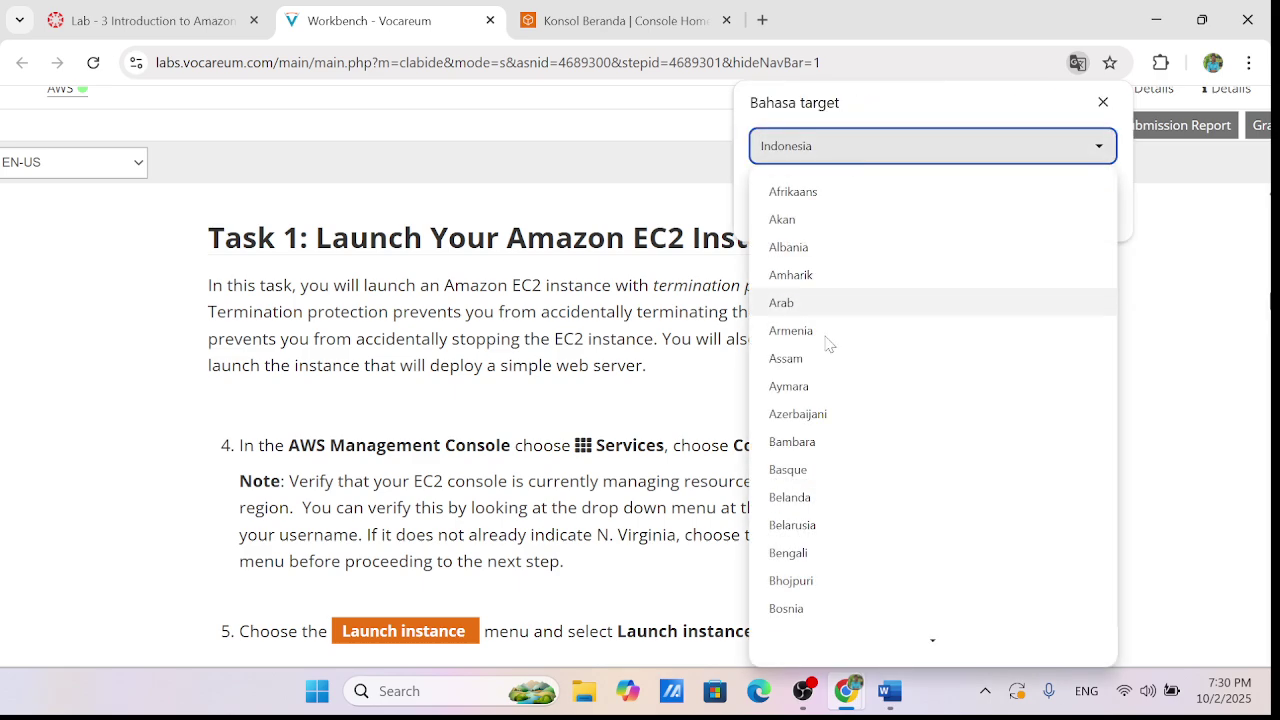
scroll(810, 440, down, 1)
scroll(810, 440, down, 5)
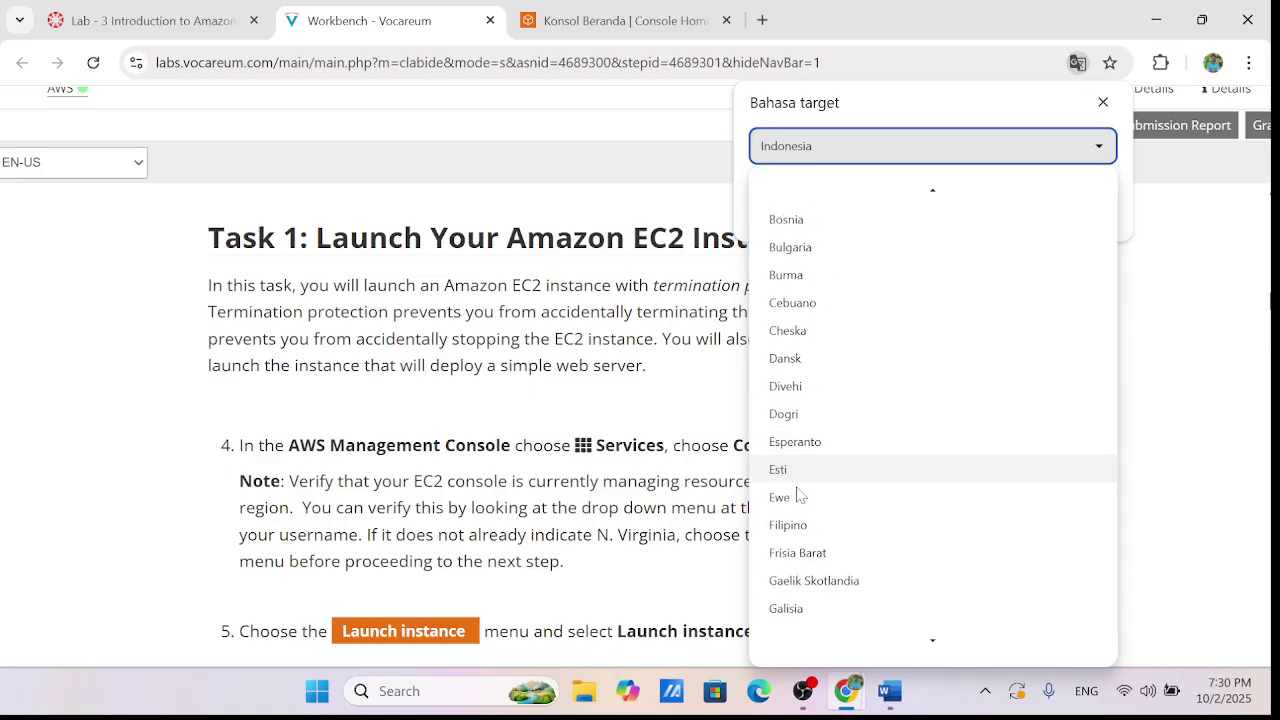
scroll(799, 500, down, 4)
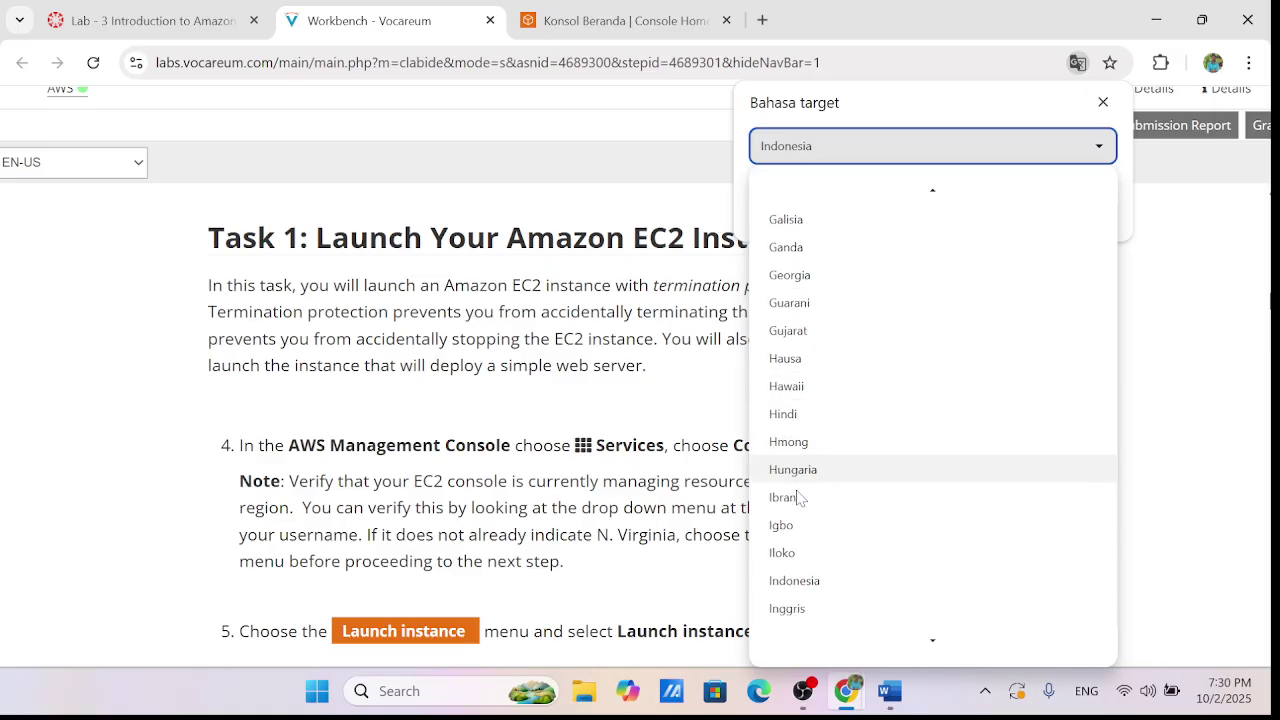
scroll(812, 490, down, 1)
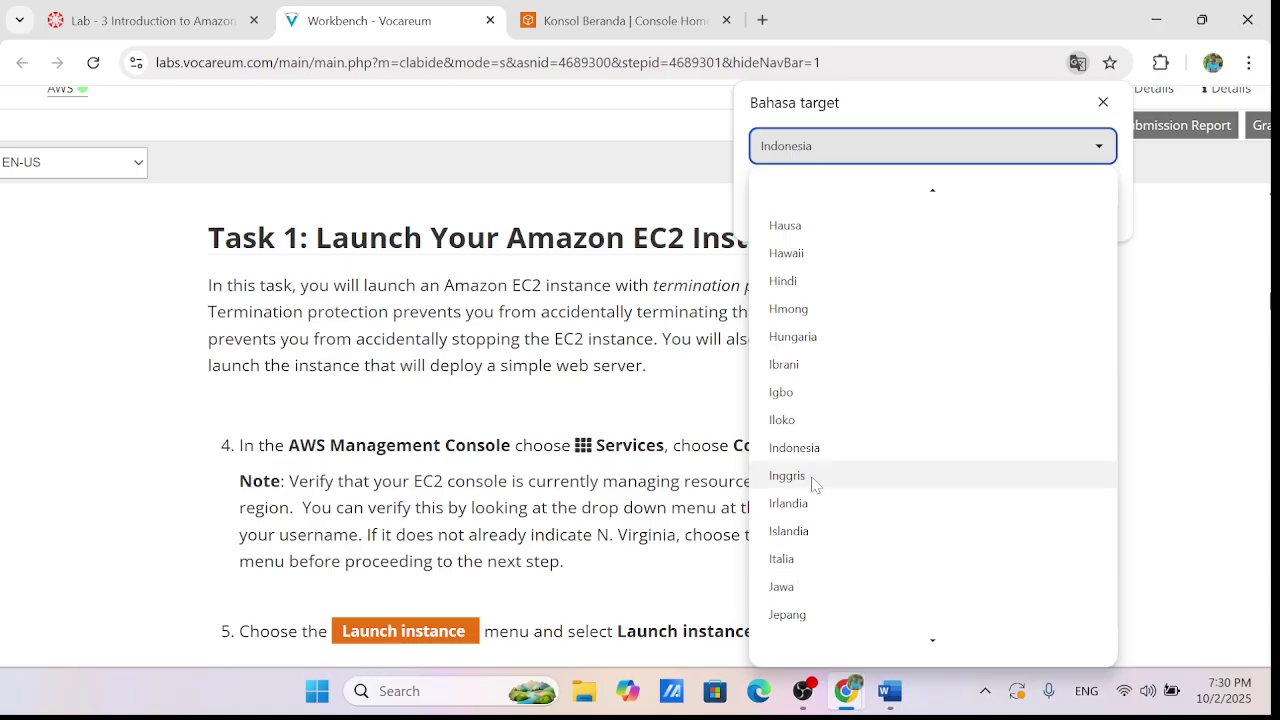
click(808, 477)
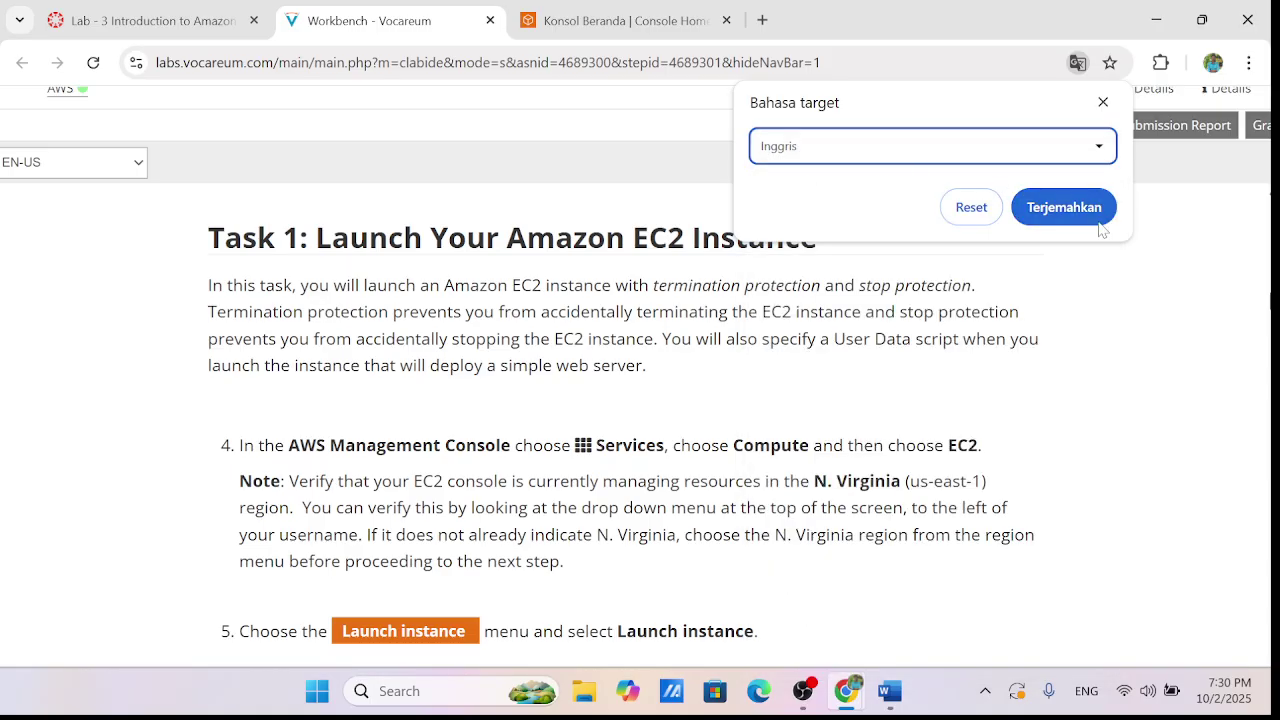
click(1066, 207)
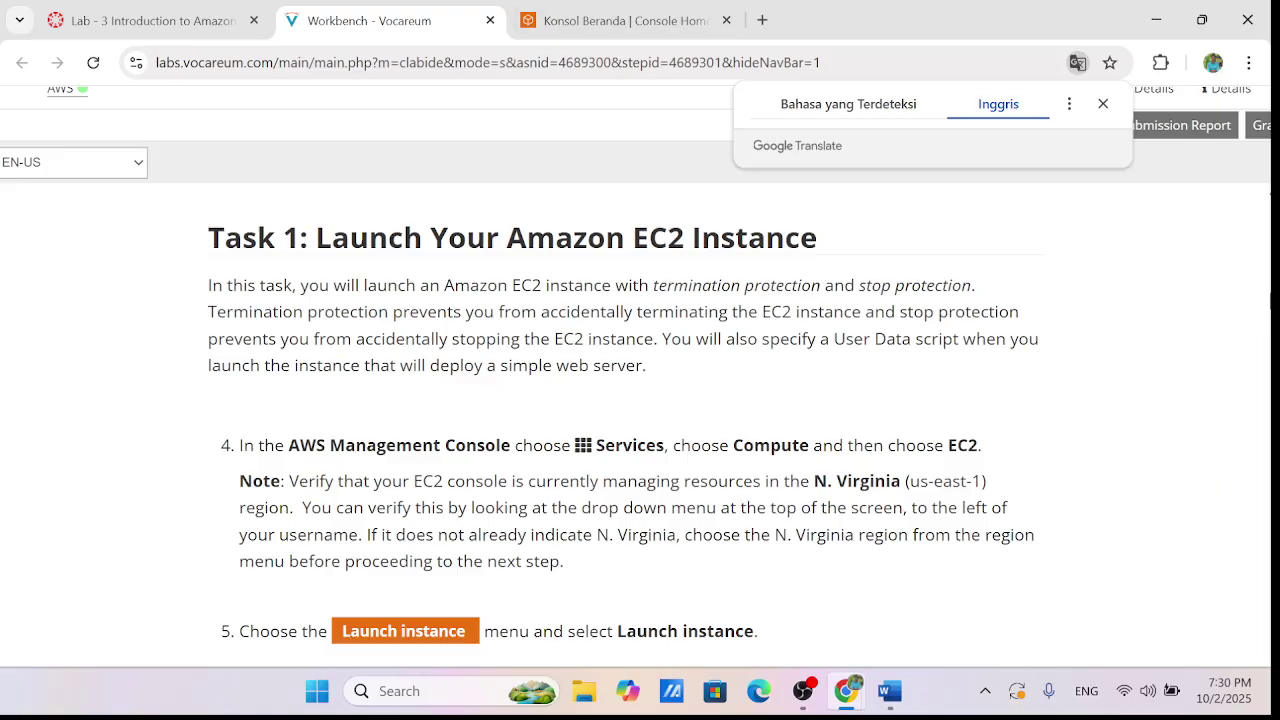
Open the EC2 dashboard from the recently visited services in the AWS console and dismiss the translation prompt
scroll(640, 420, down, 1)
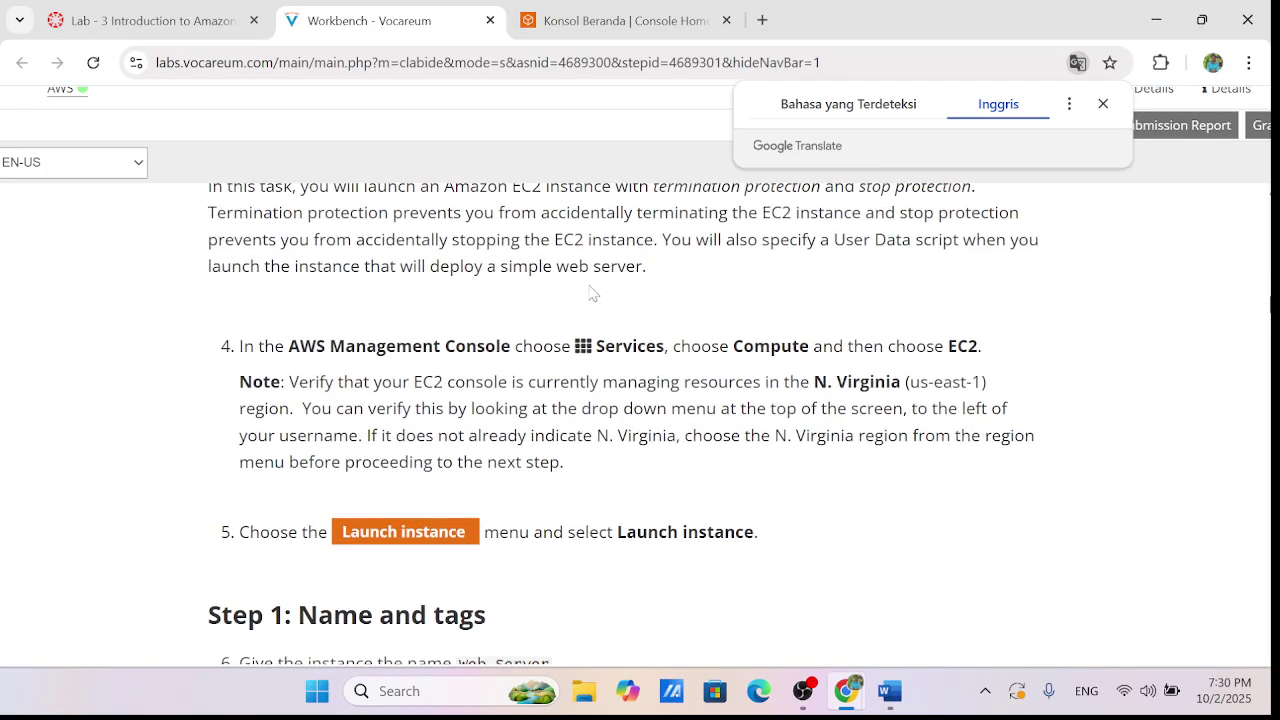
click(620, 20)
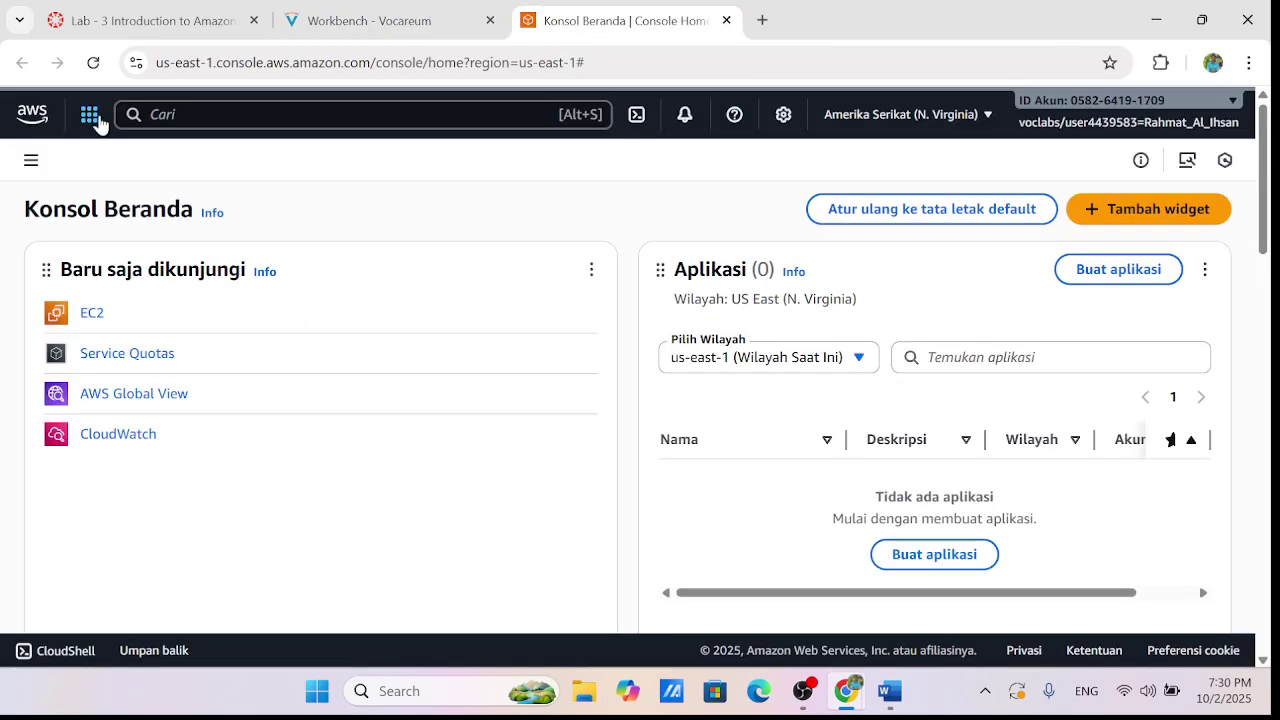
click(390, 20)
click(600, 20)
click(92, 315)
click(370, 20)
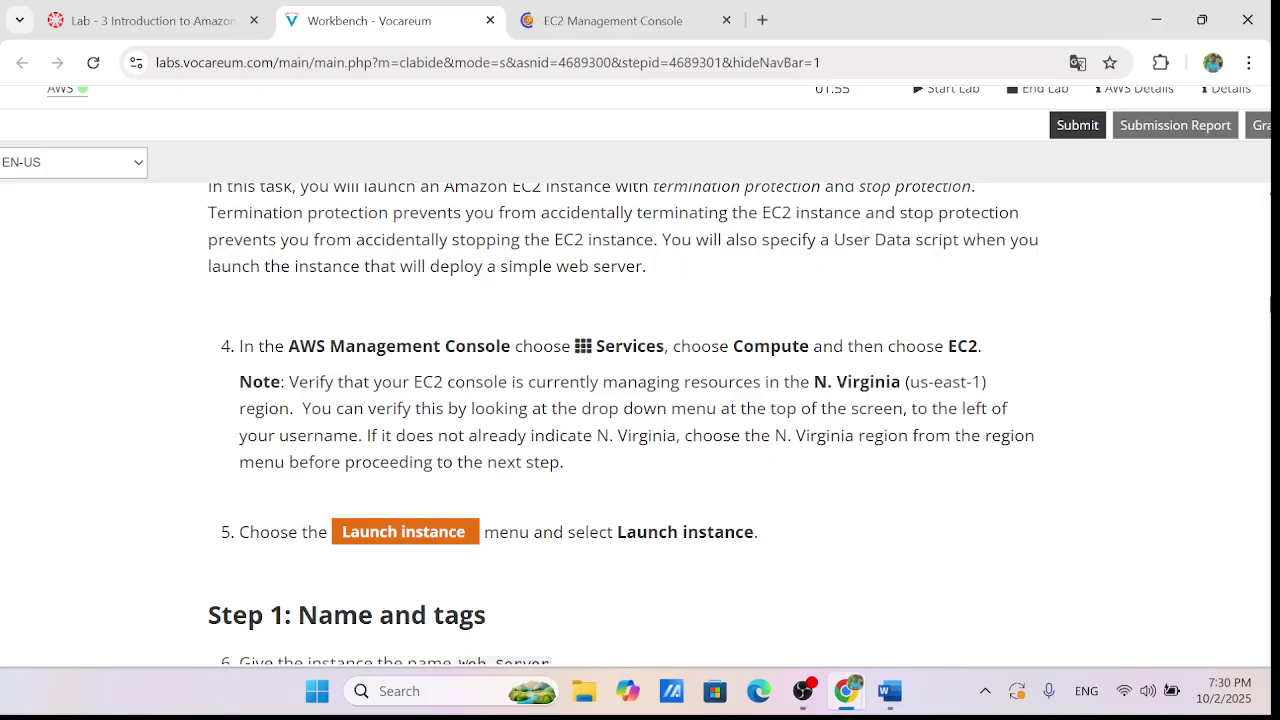
click(556, 14)
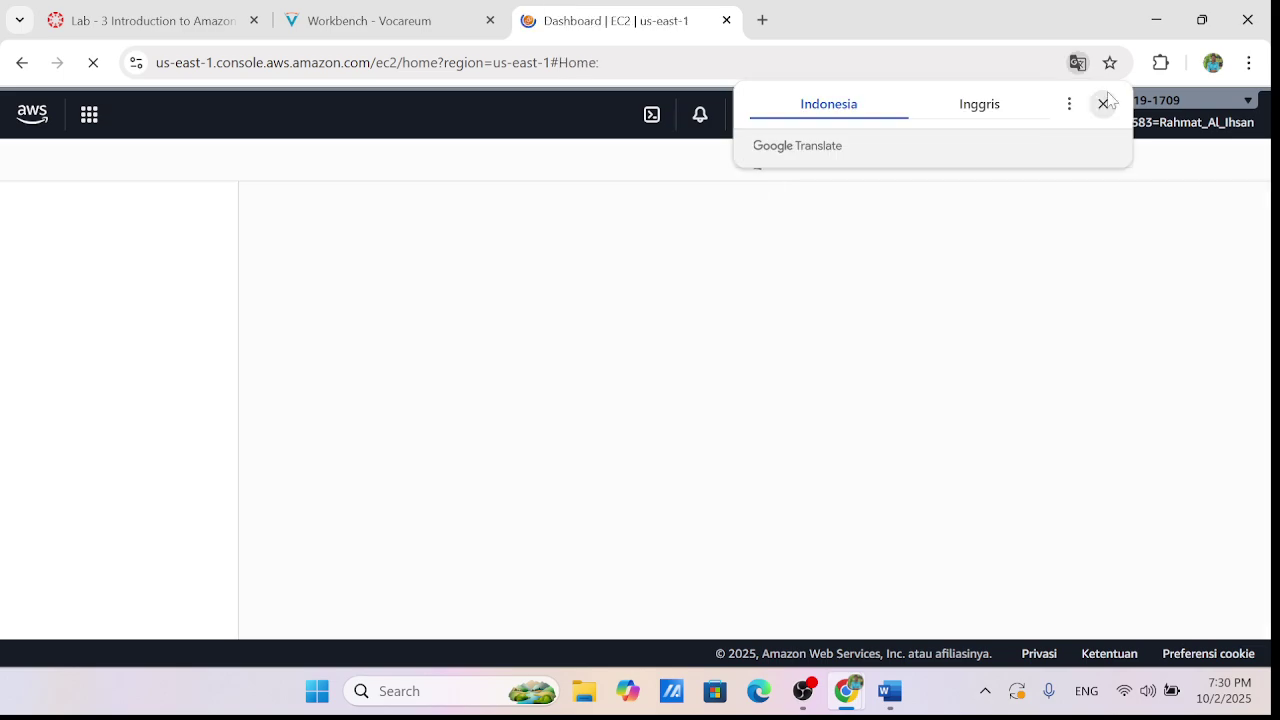
click(1103, 104)
Review the lab's launch instance and Name and tags instructions, and open the Instances list in the EC2 console
click(345, 22)
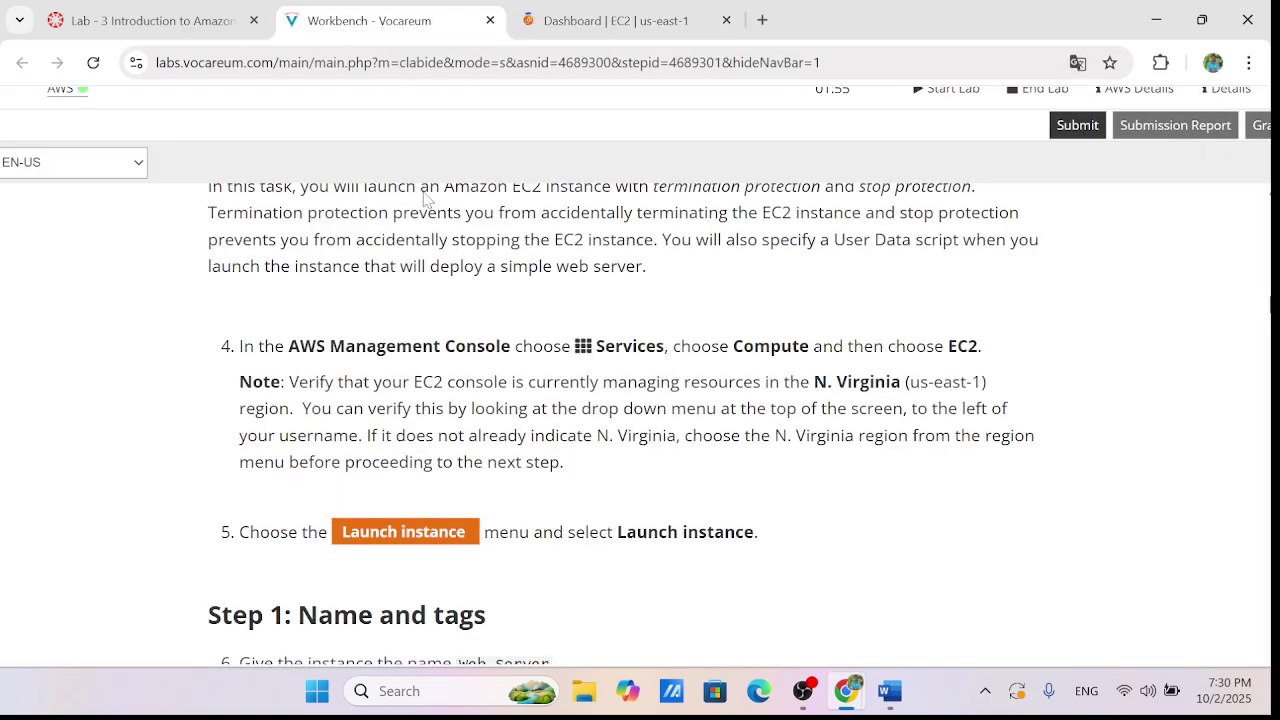
click(617, 20)
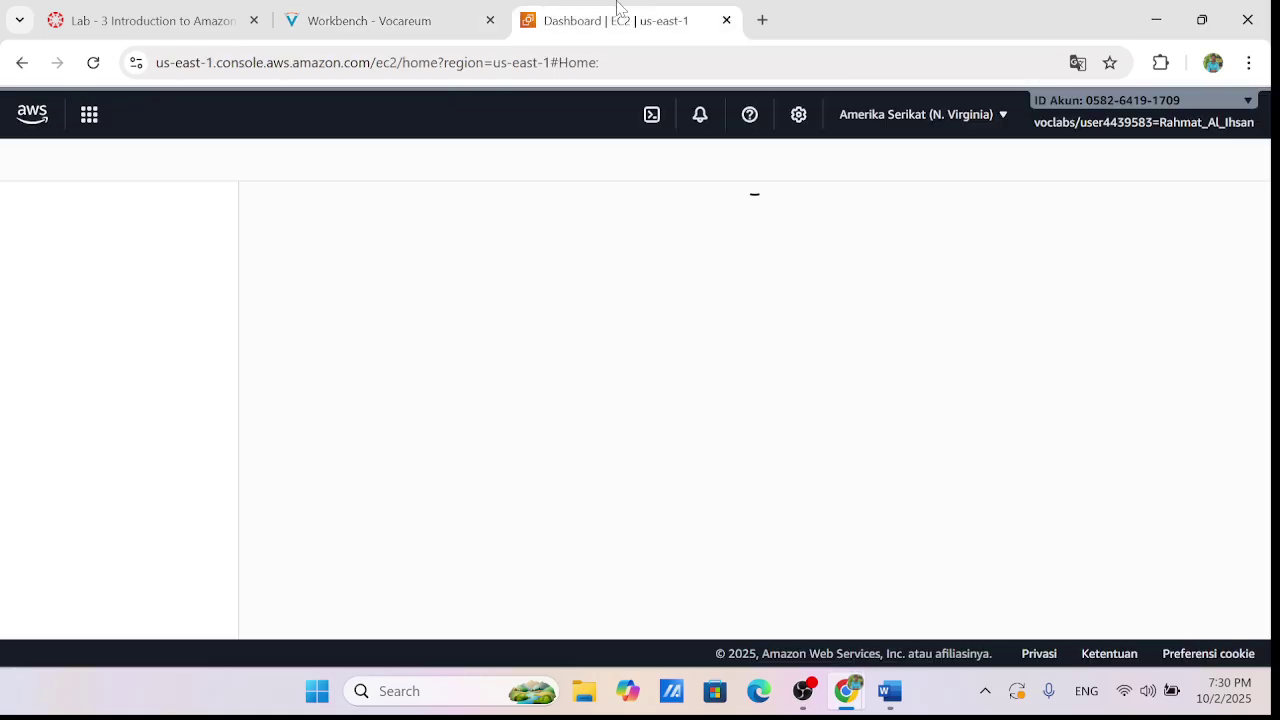
click(368, 22)
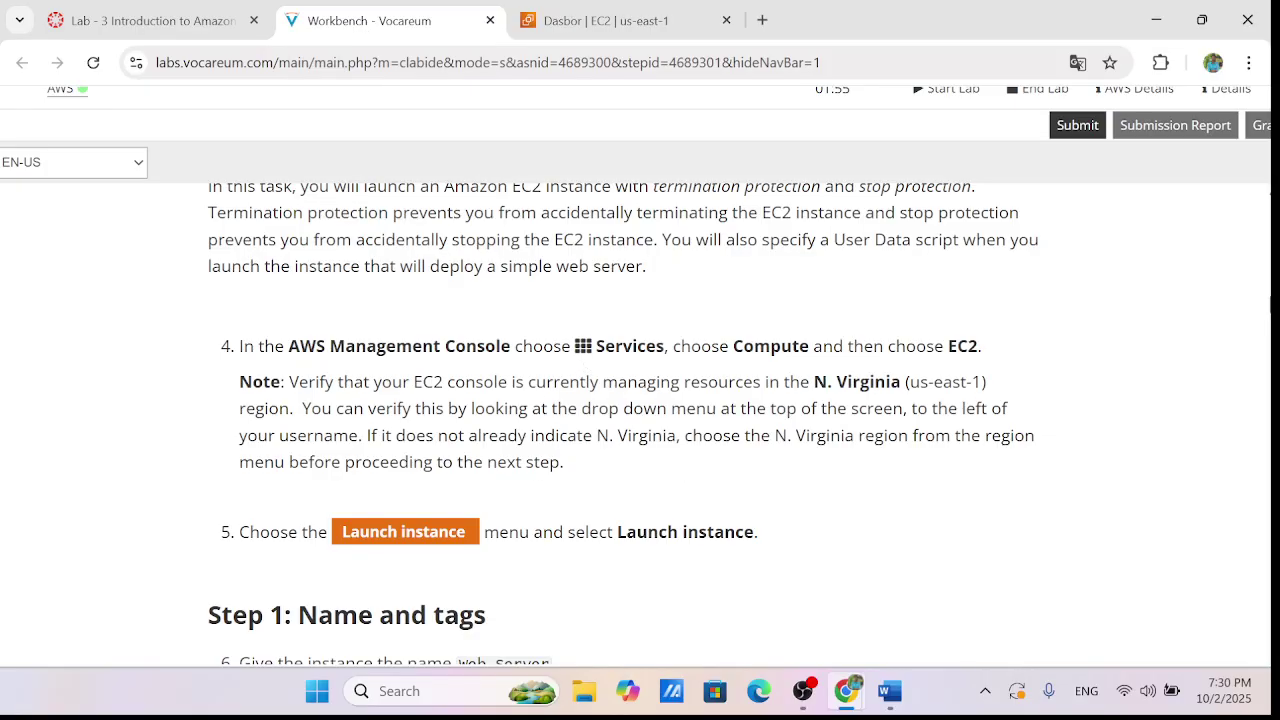
scroll(645, 410, down, 2)
scroll(645, 405, down, 2)
click(604, 8)
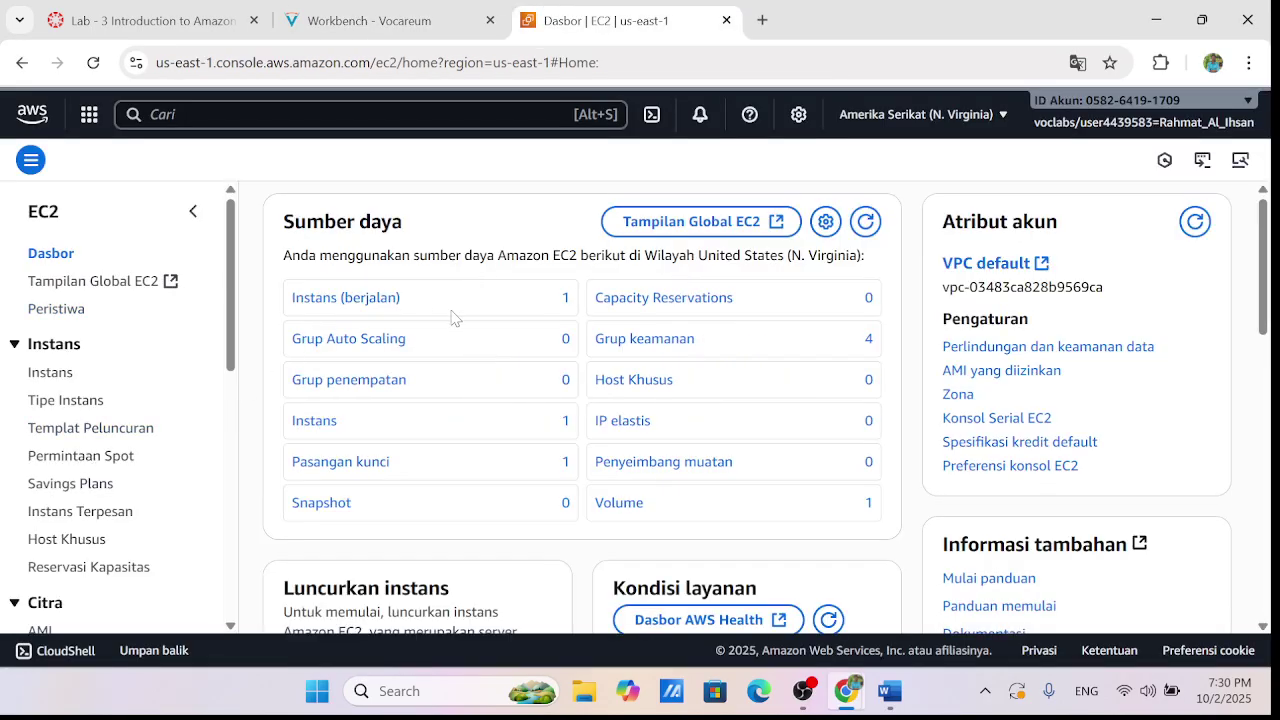
scroll(90, 380, down, 3)
click(50, 372)
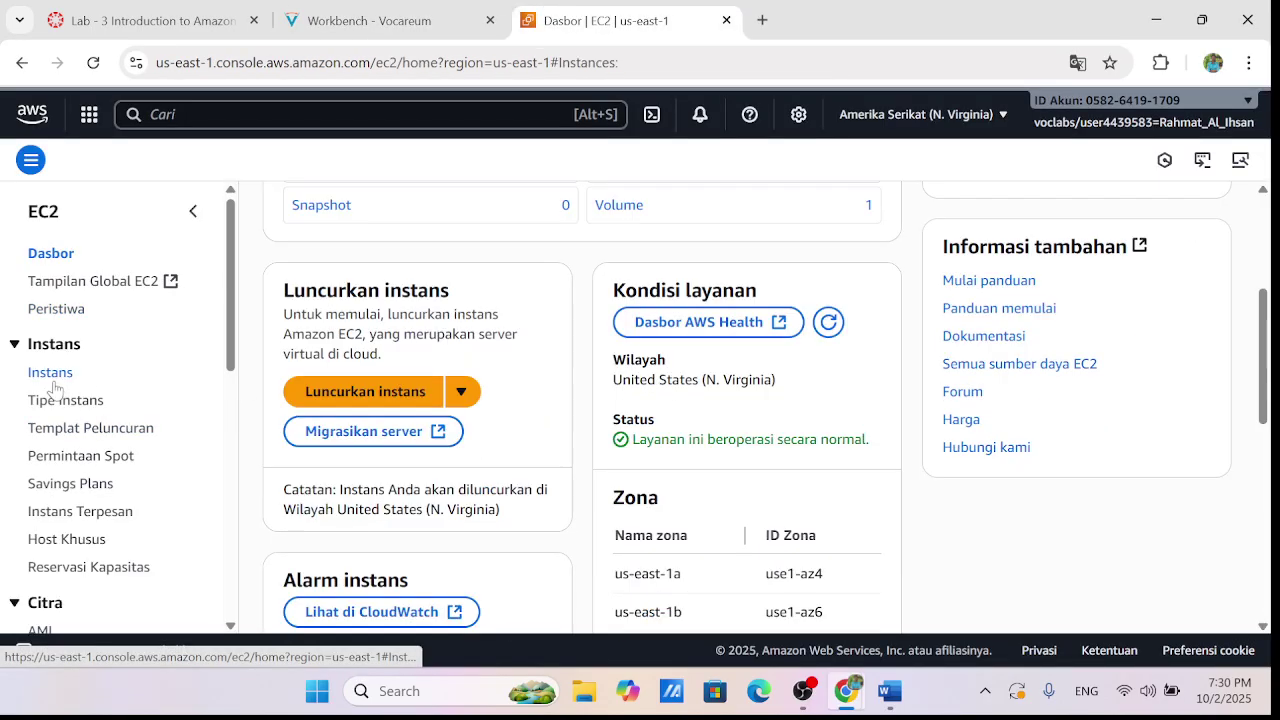
key(ctrl+shift+Tab)
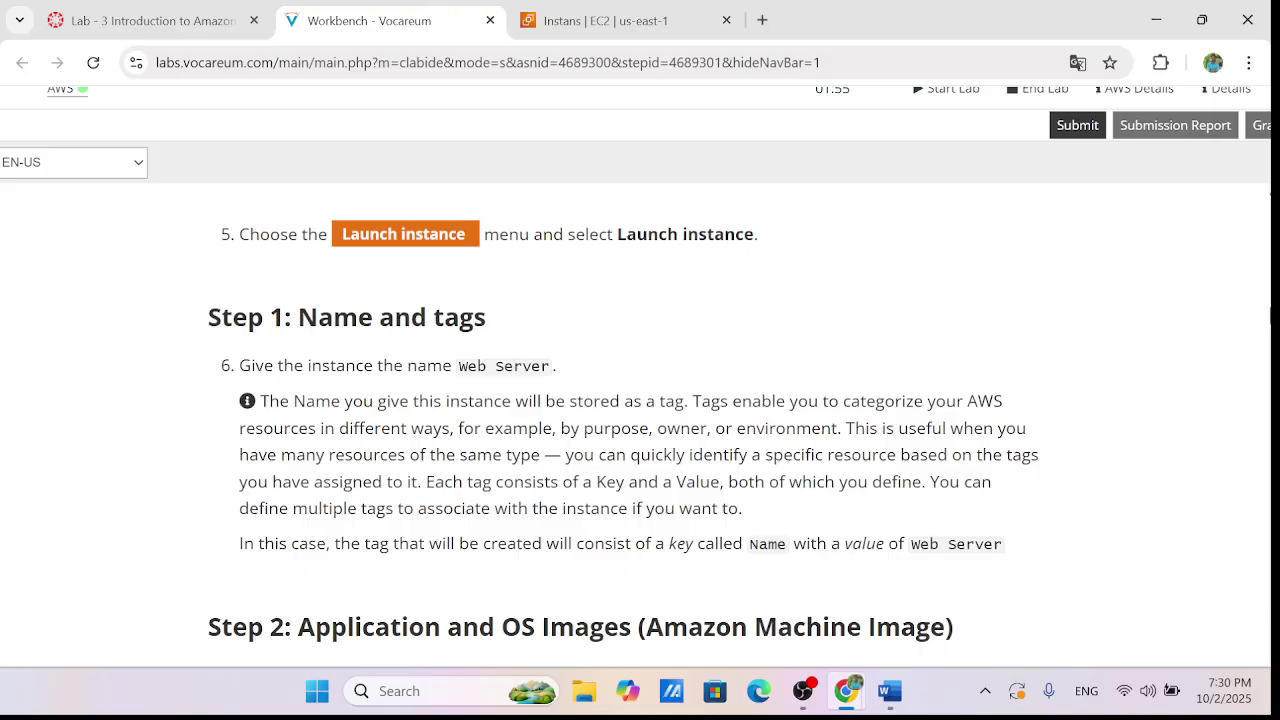
key(ctrl+Tab)
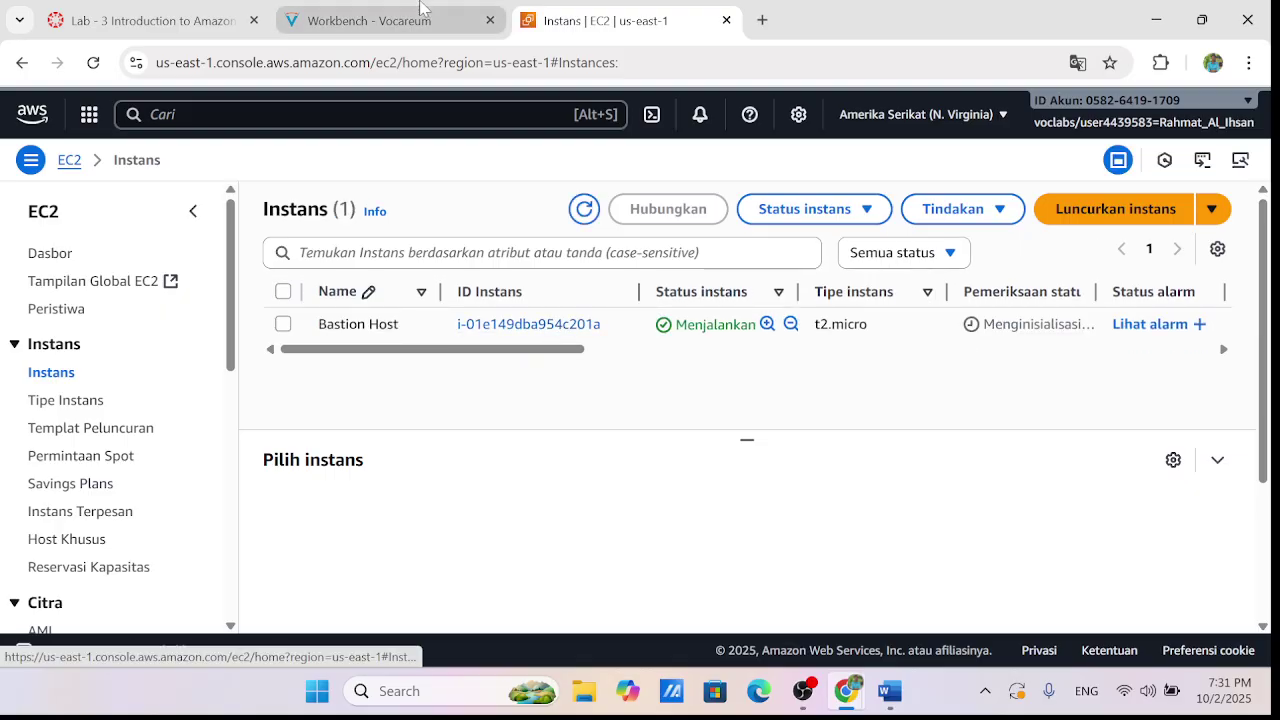
Start launching a new instance from the EC2 Instances list
click(420, 10)
click(610, 20)
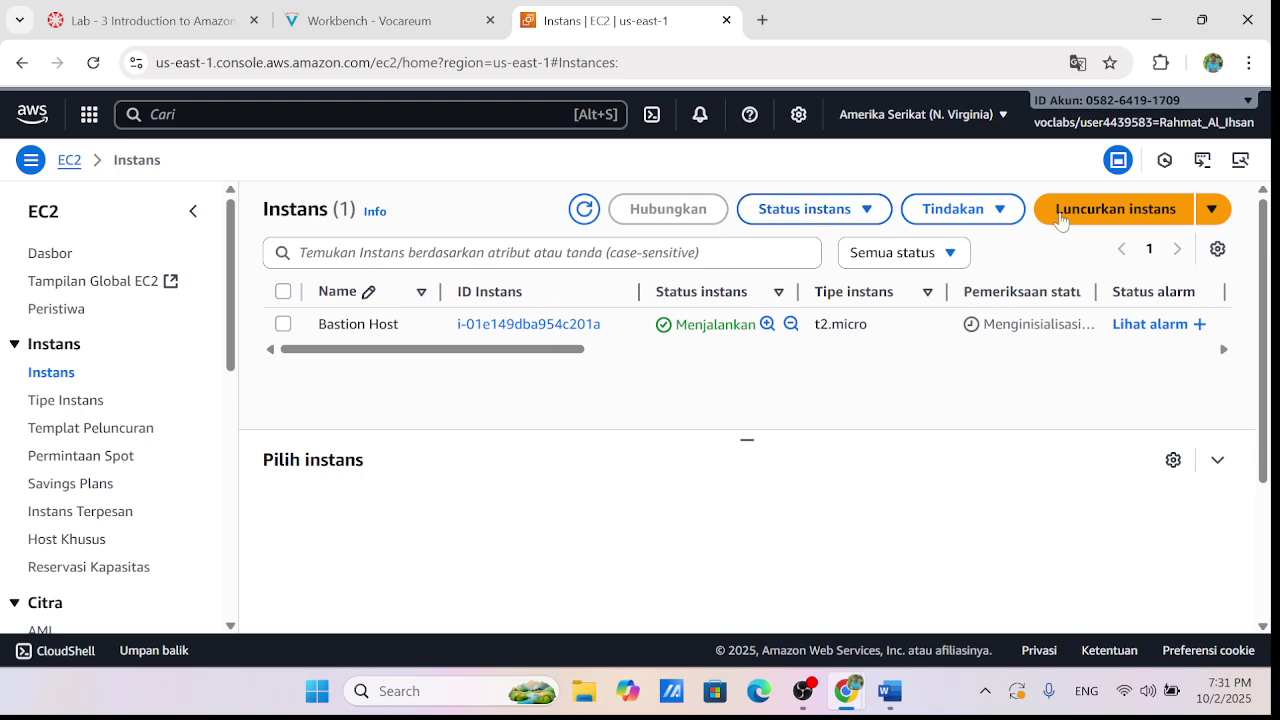
click(1116, 222)
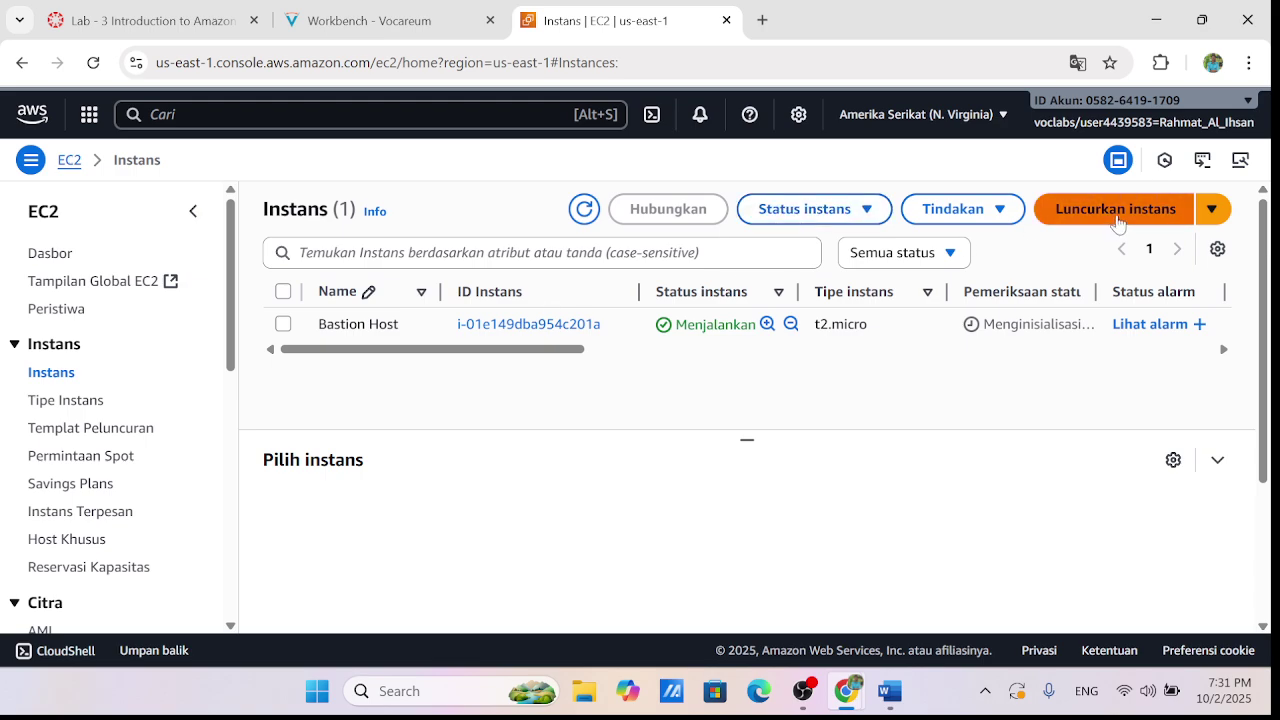
Copy the instance name "Web Server." from Step 1: Name and tags in the lab instructions
click(420, 20)
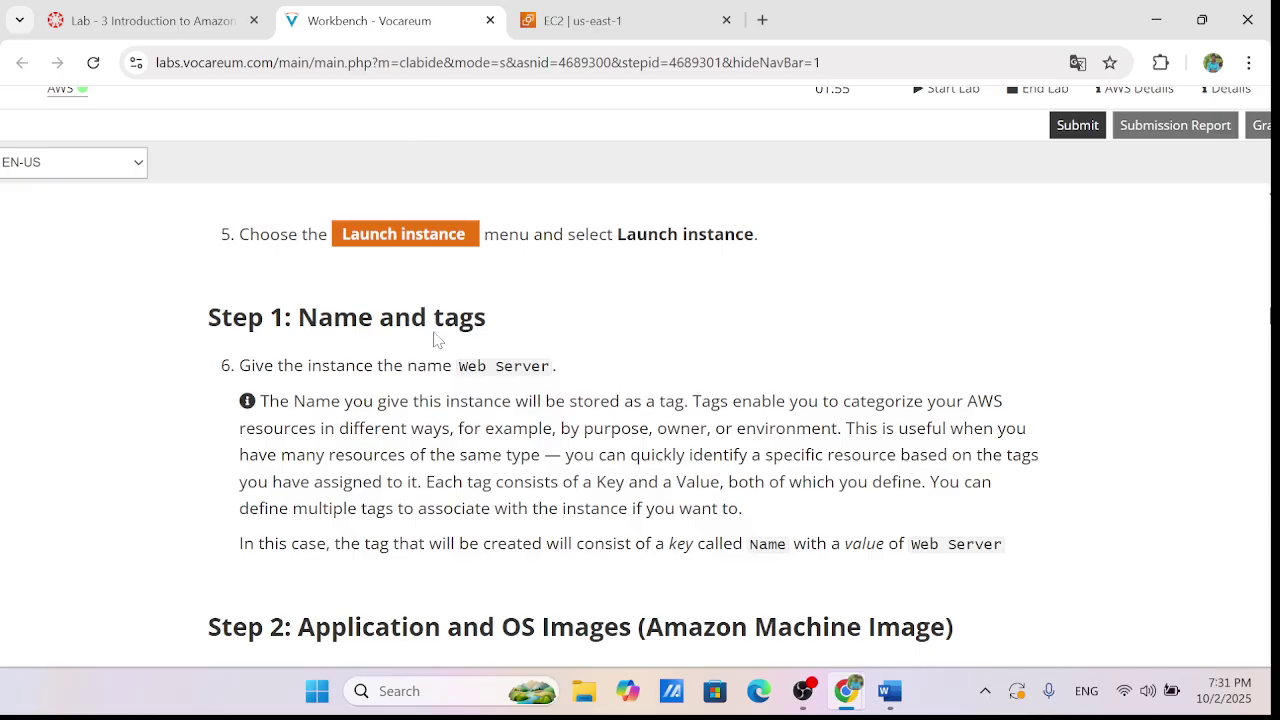
drag(458, 366, 572, 370)
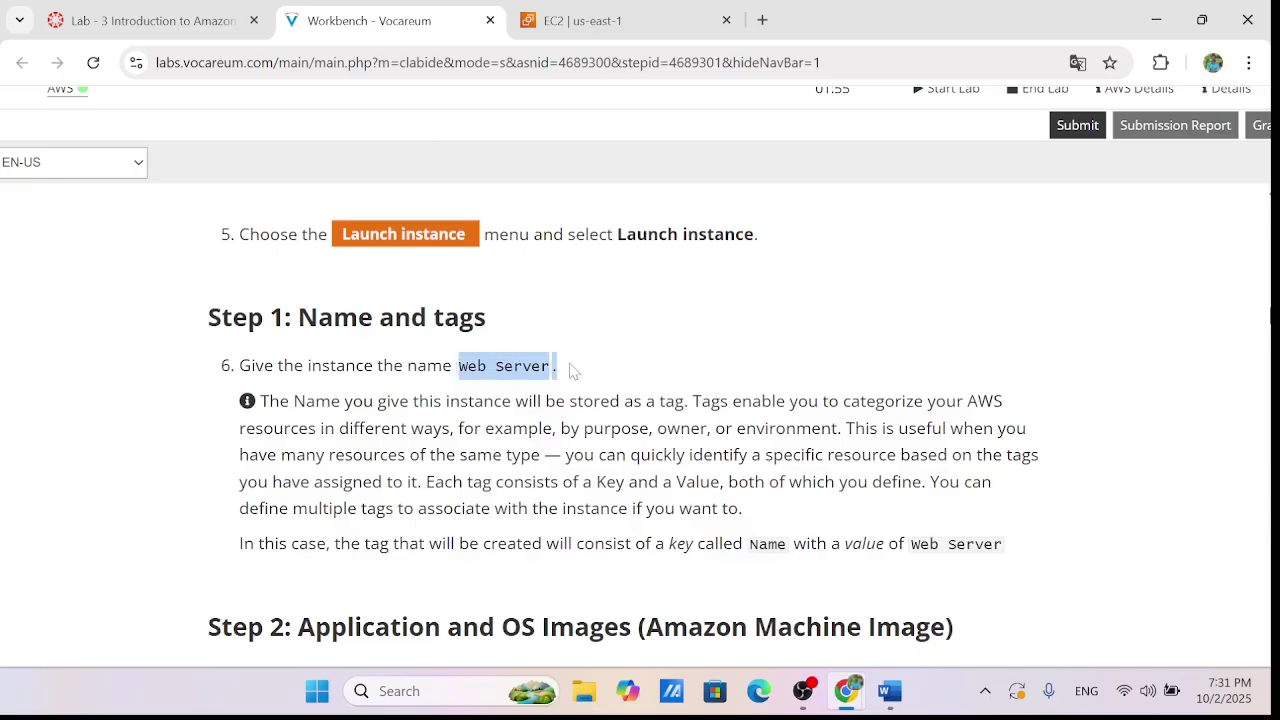
right_click(522, 366)
click(560, 382)
Detach the lab workbench page into its own window and arrange it side by side with the EC2 launch form
click(630, 20)
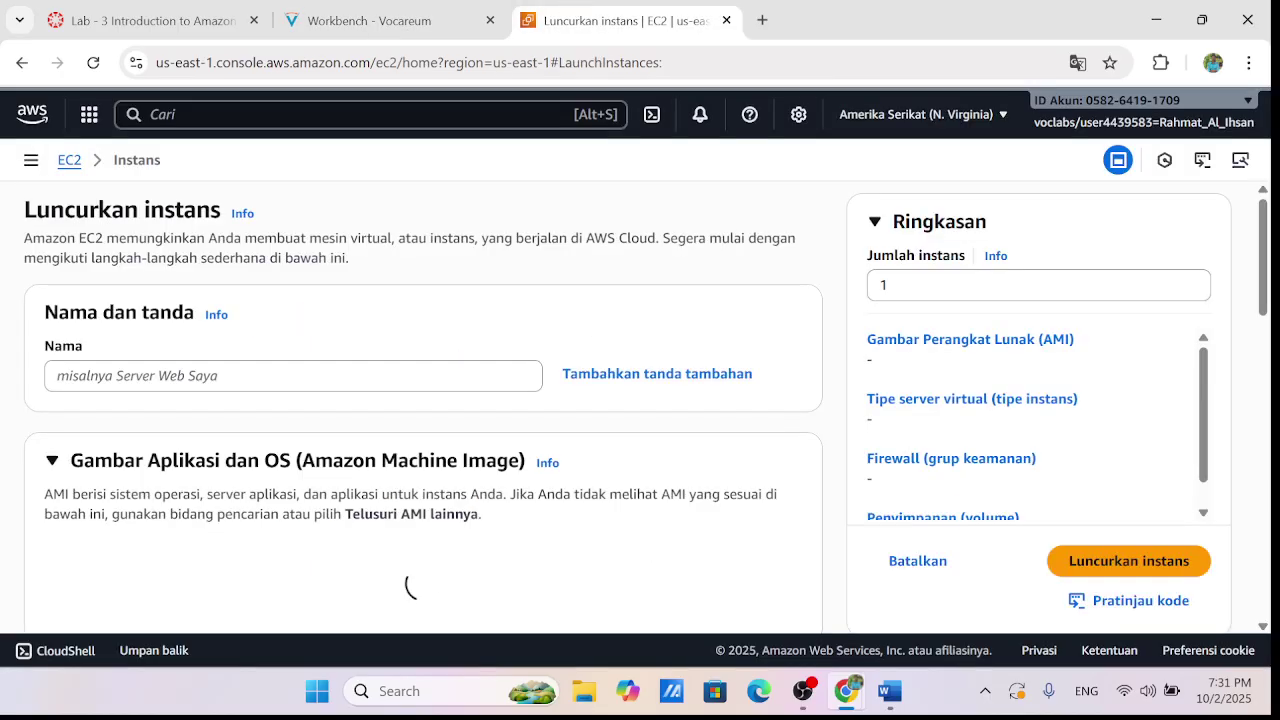
drag(360, 20, 363, 260)
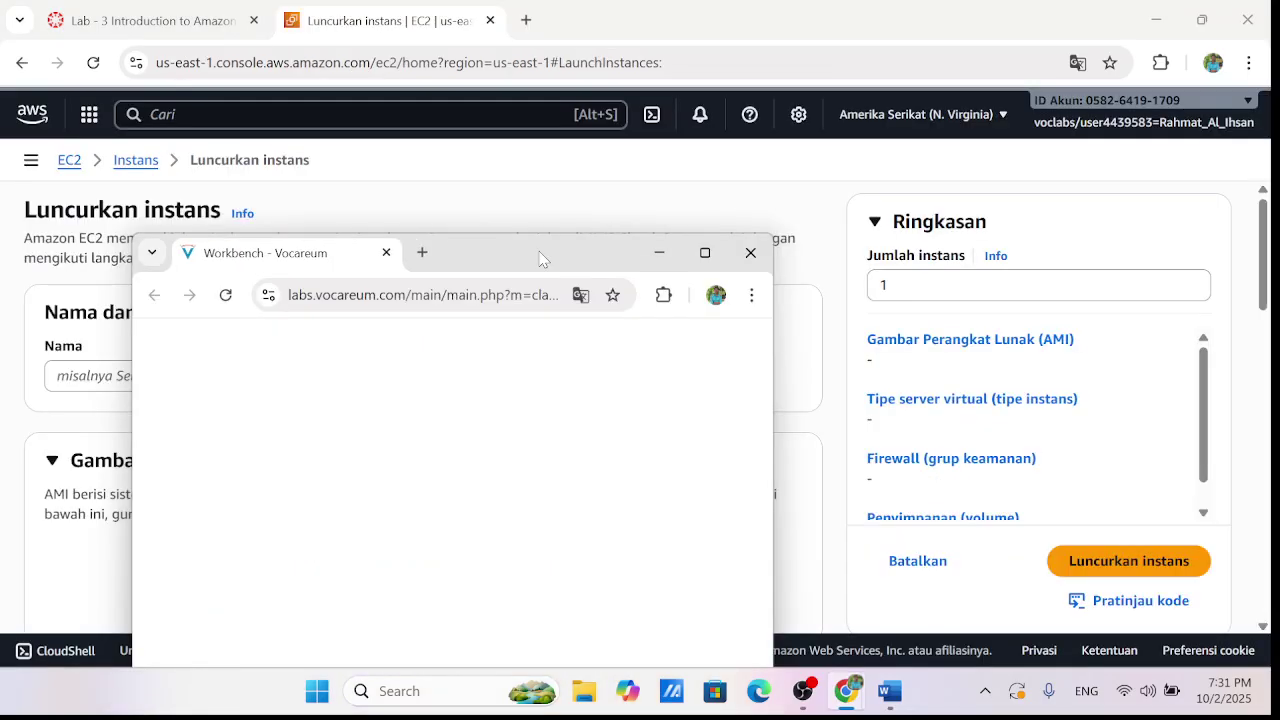
drag(539, 259, 428, 66)
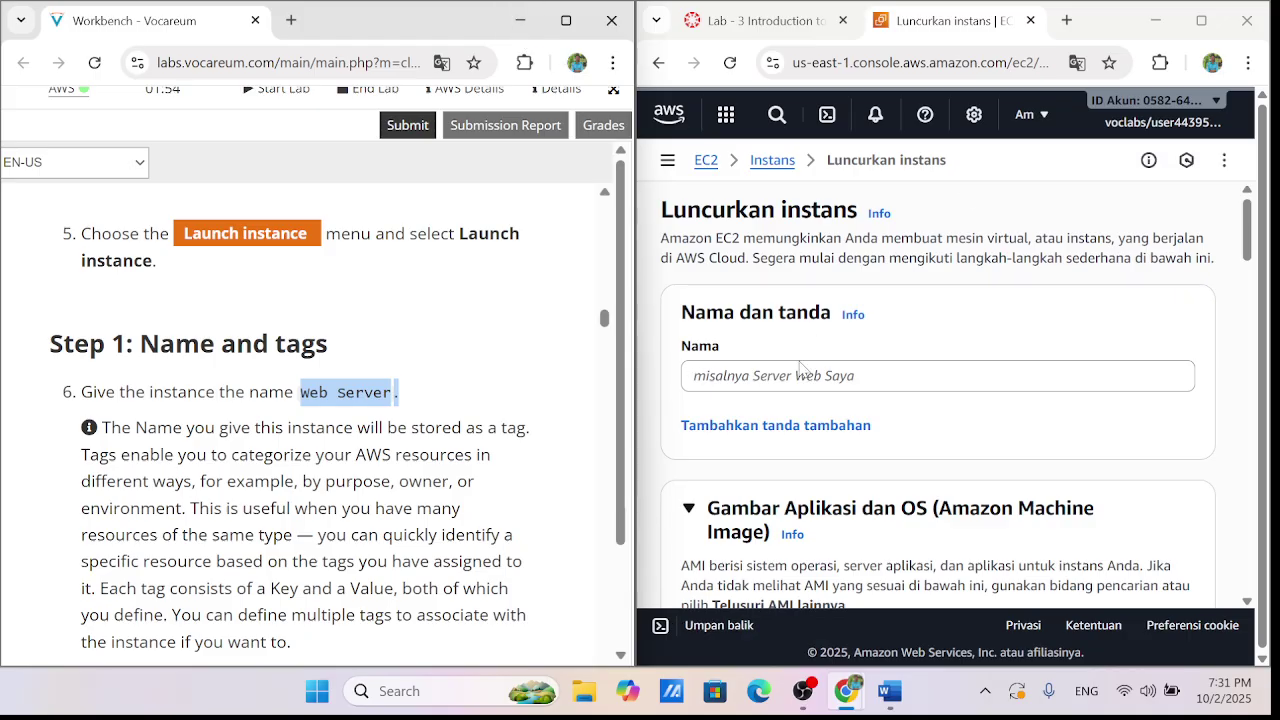
Name the new instance "Web Server" using the copied text, without the trailing period
click(716, 379)
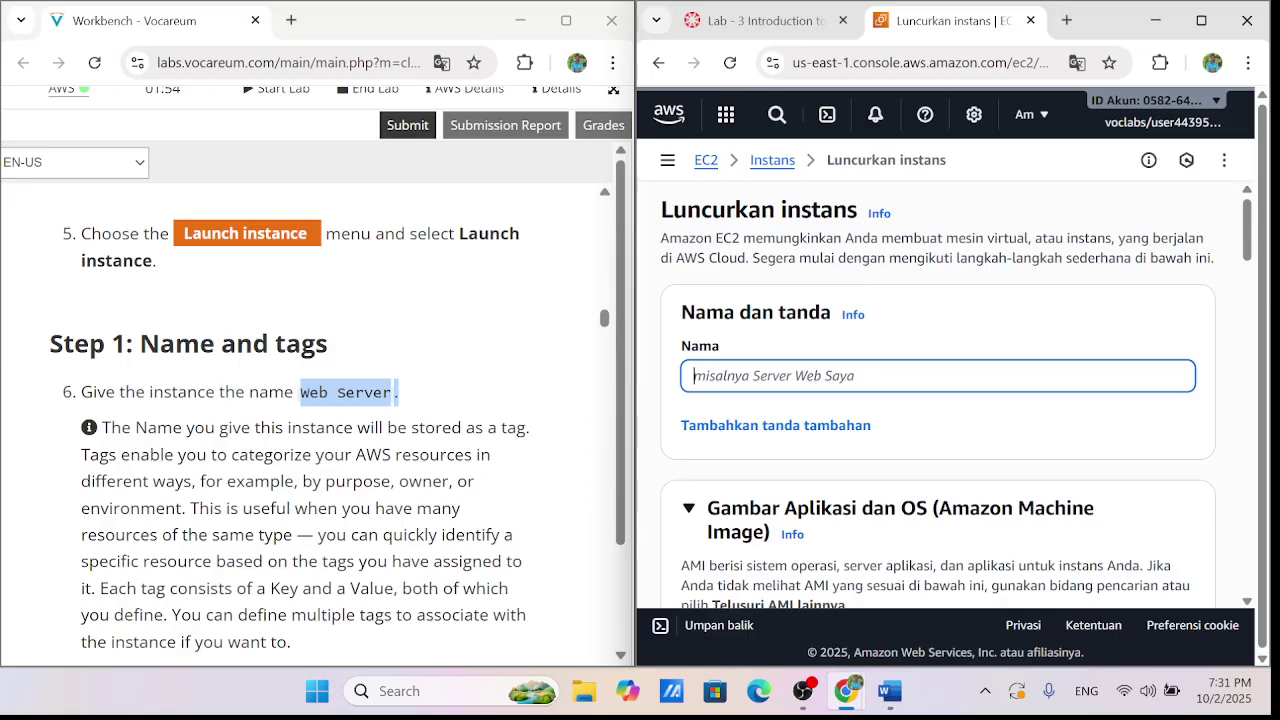
key(ctrl+v)
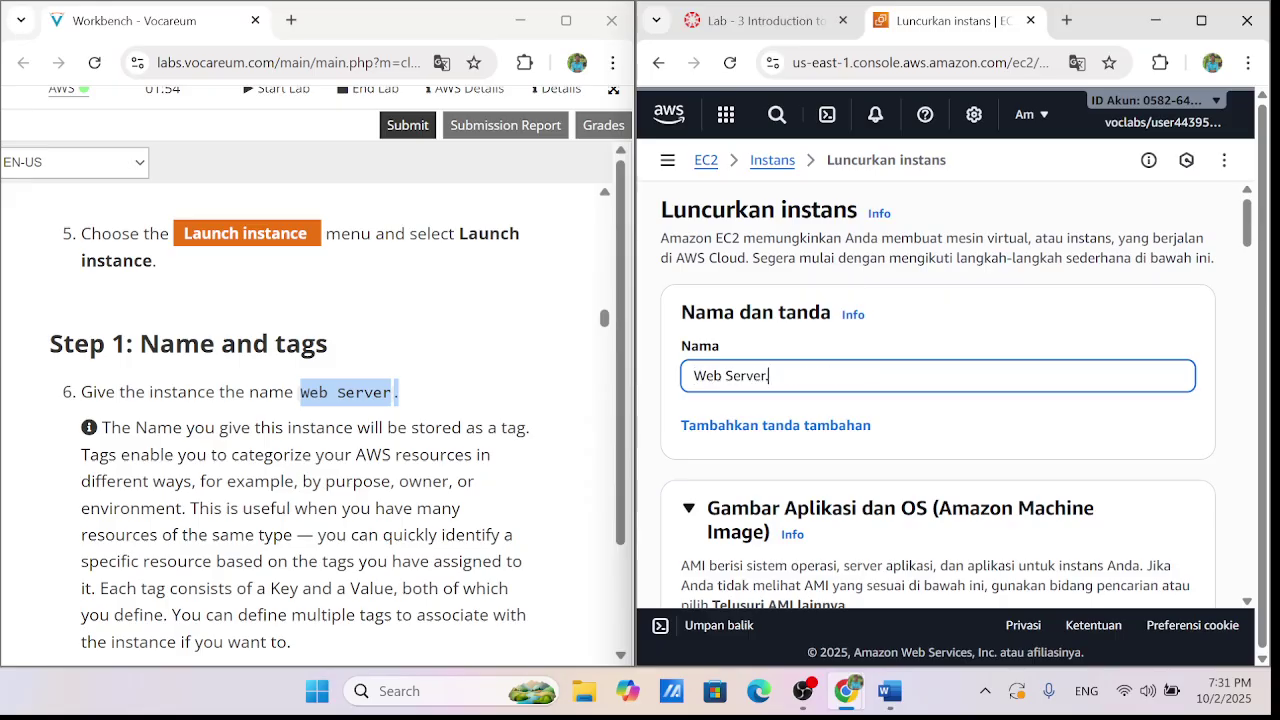
key(BackSpace)
scroll(938, 400, down, 3)
scroll(938, 400, up, 2)
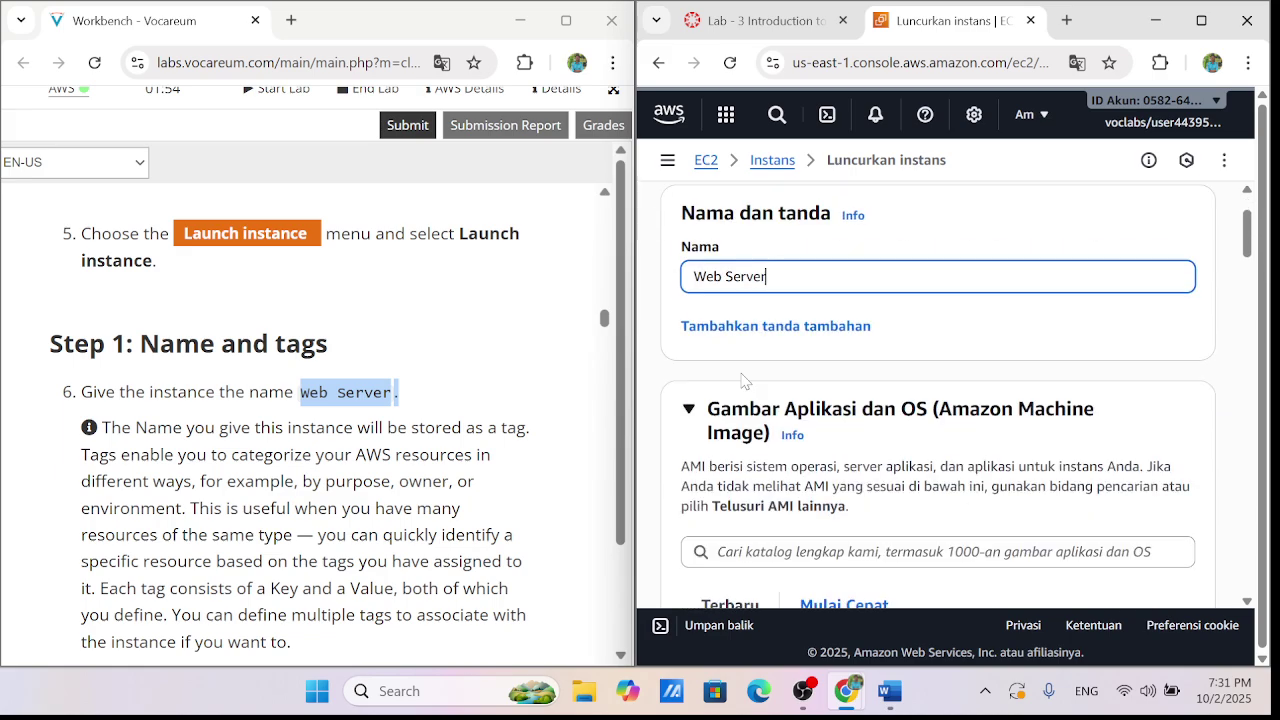
scroll(737, 380, down, 2)
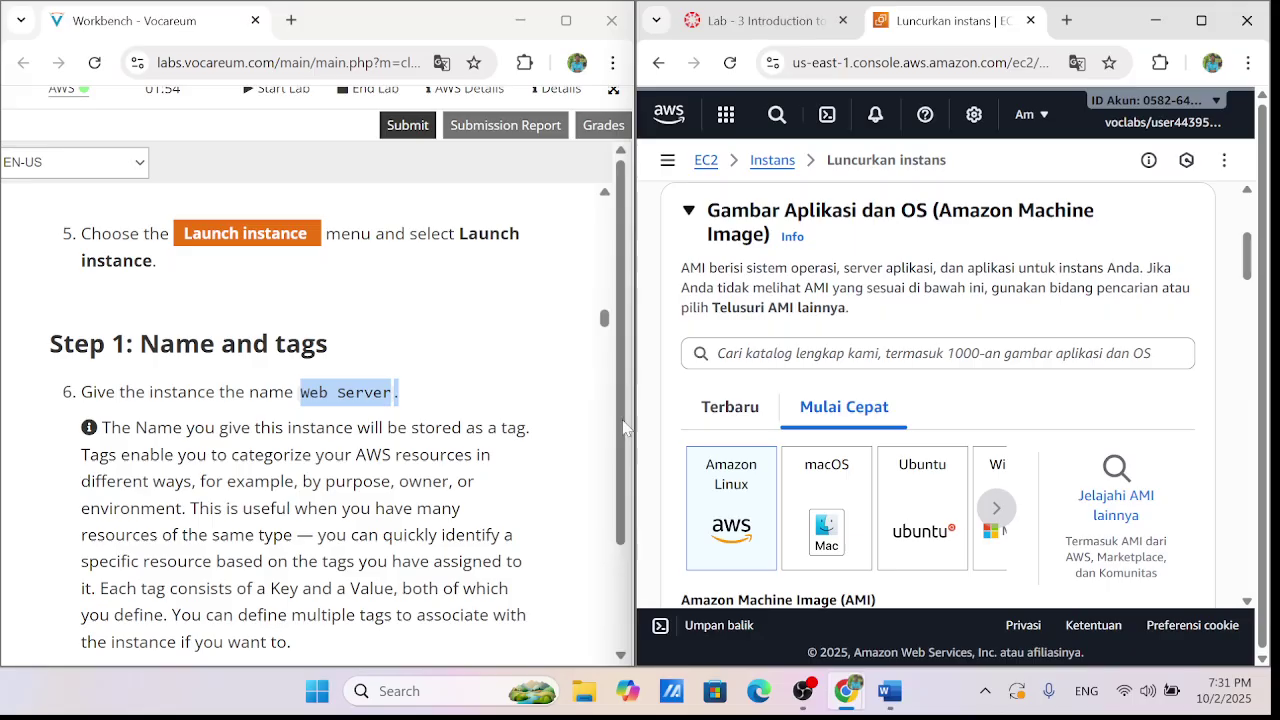
Read Step 2 of the lab instructions and compare it with the Amazon Machine Image selection in the launch form
scroll(320, 420, down, 2)
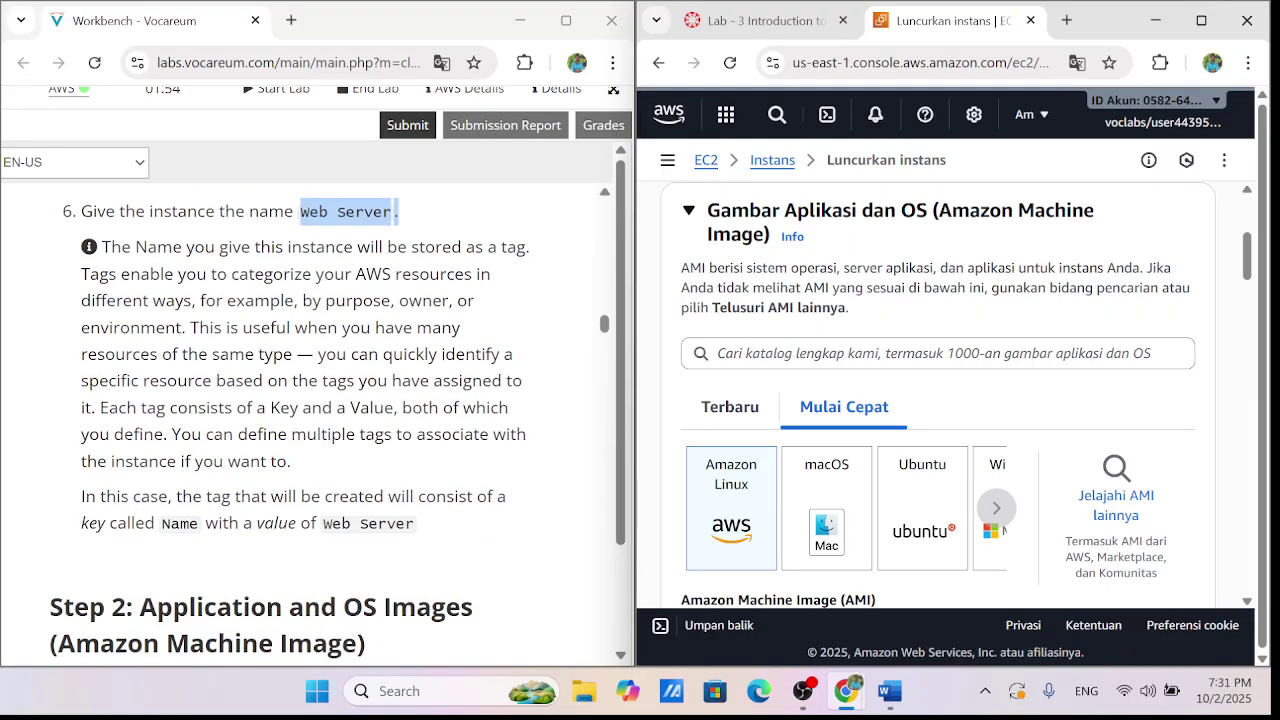
right_click(272, 262)
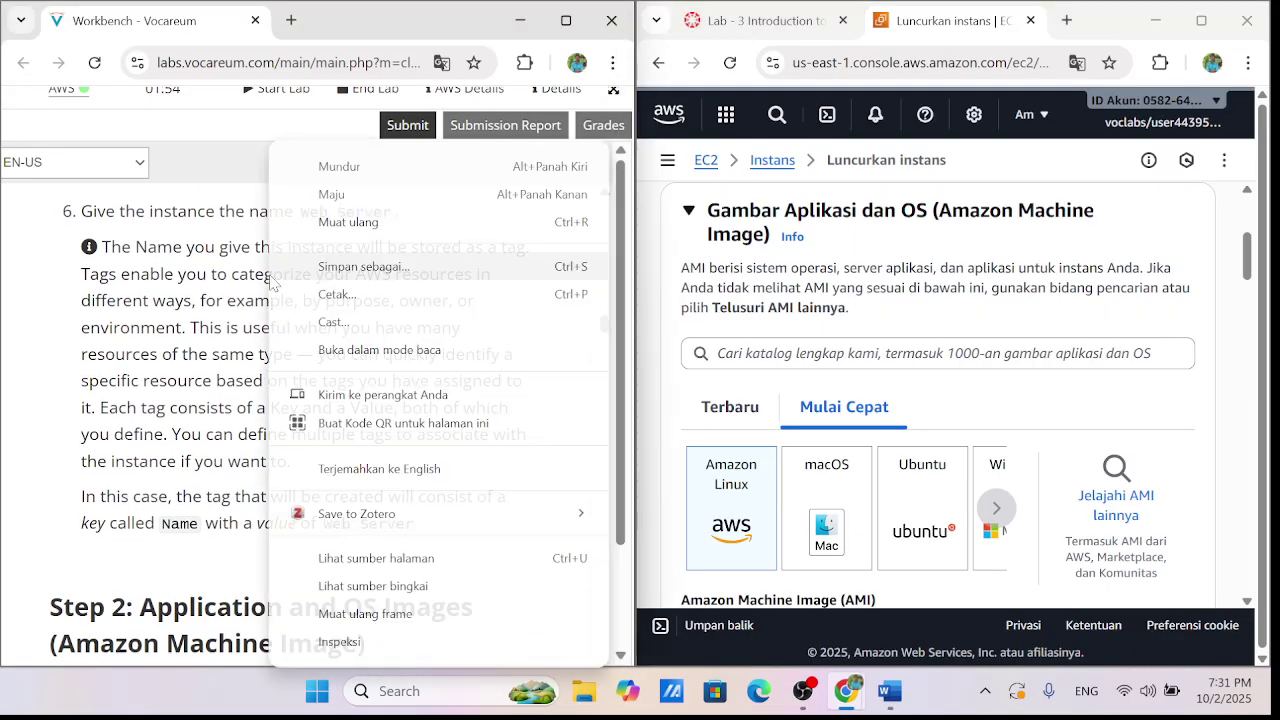
click(222, 299)
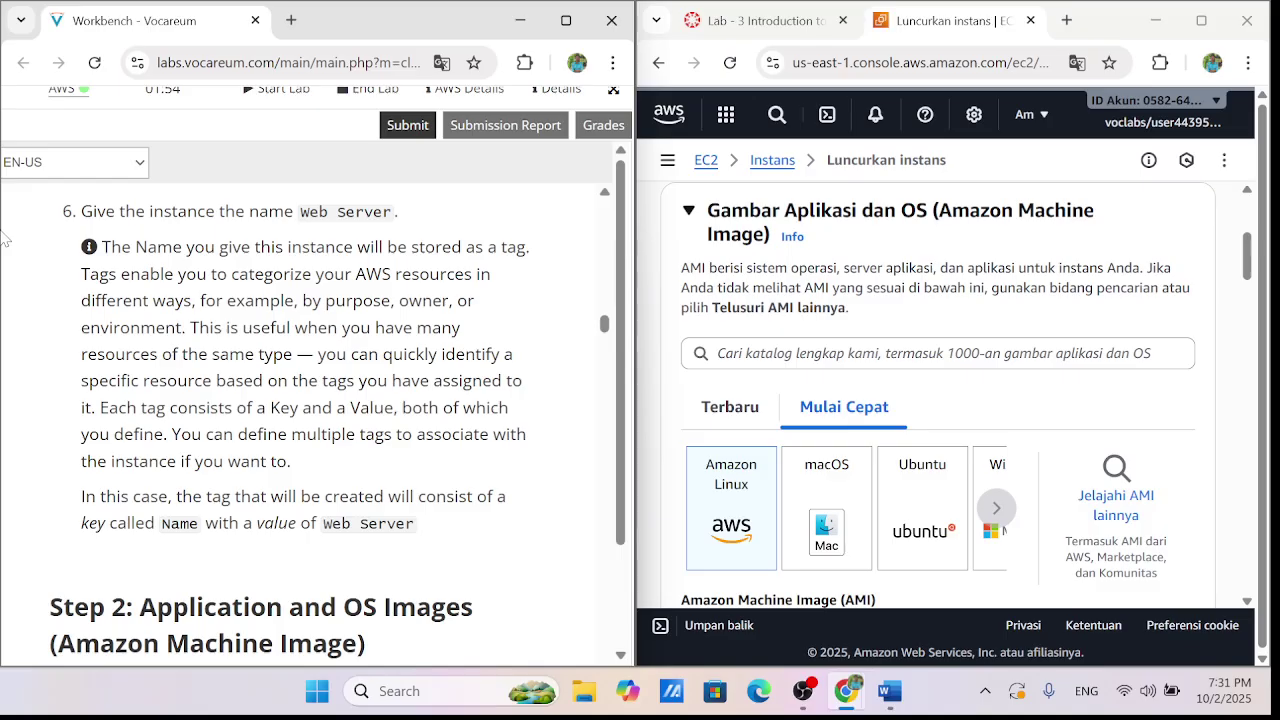
scroll(230, 485, down, 3)
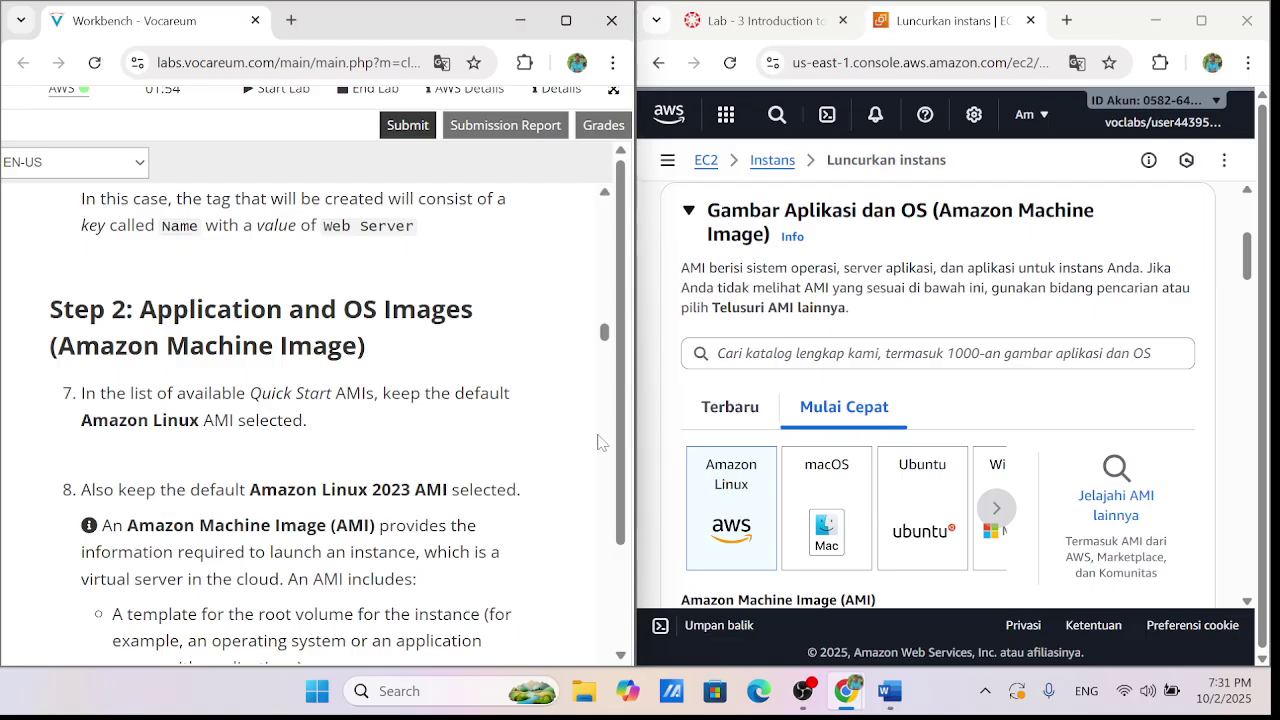
scroll(803, 458, down, 1)
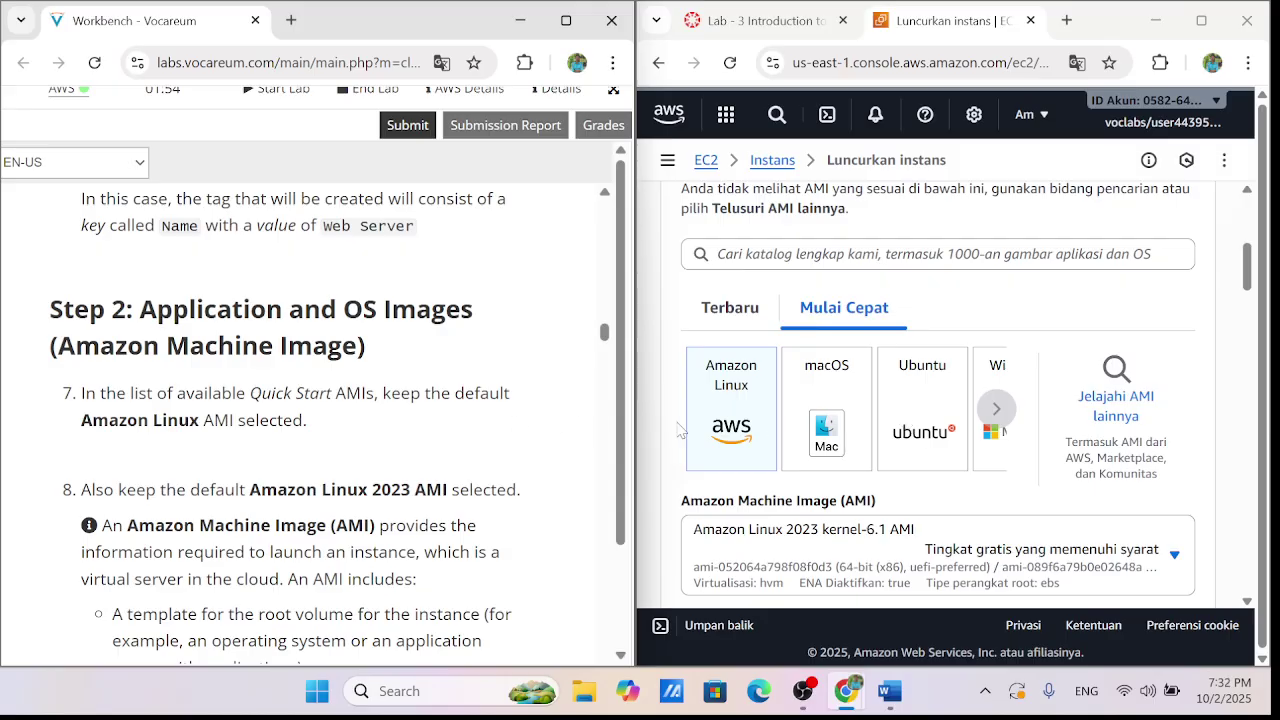
scroll(690, 431, down, 1)
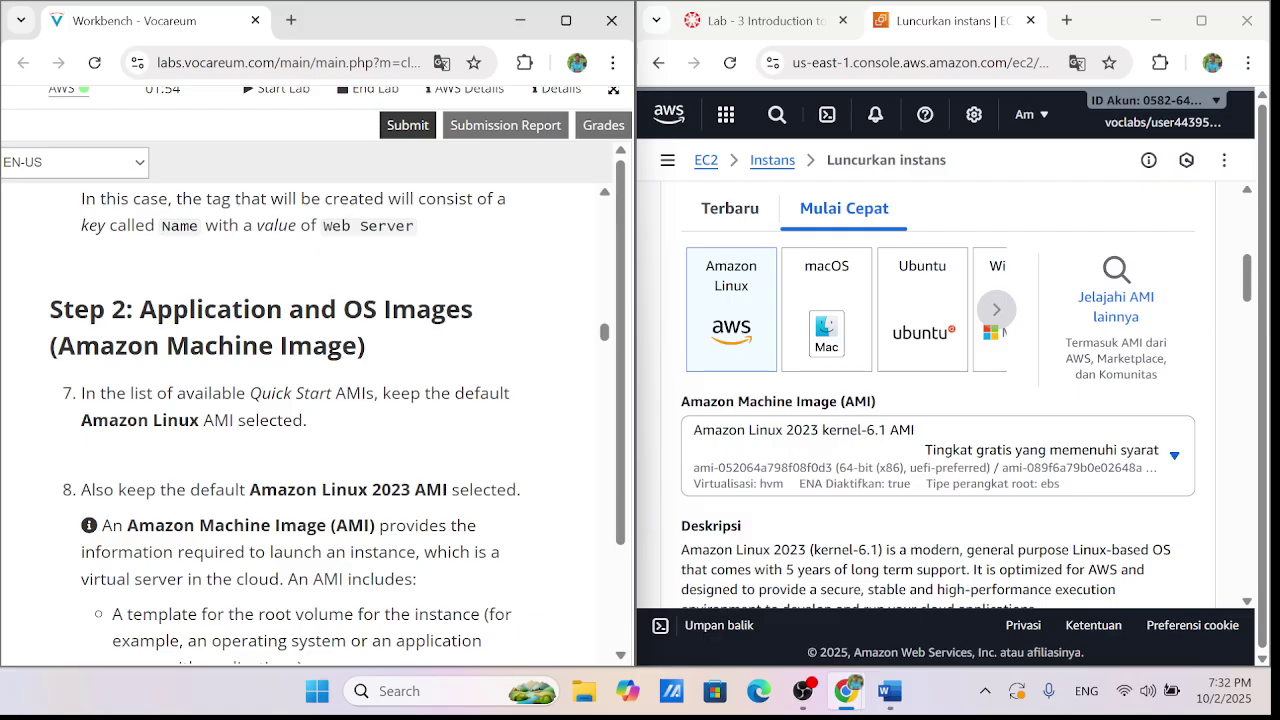
scroll(310, 410, down, 1)
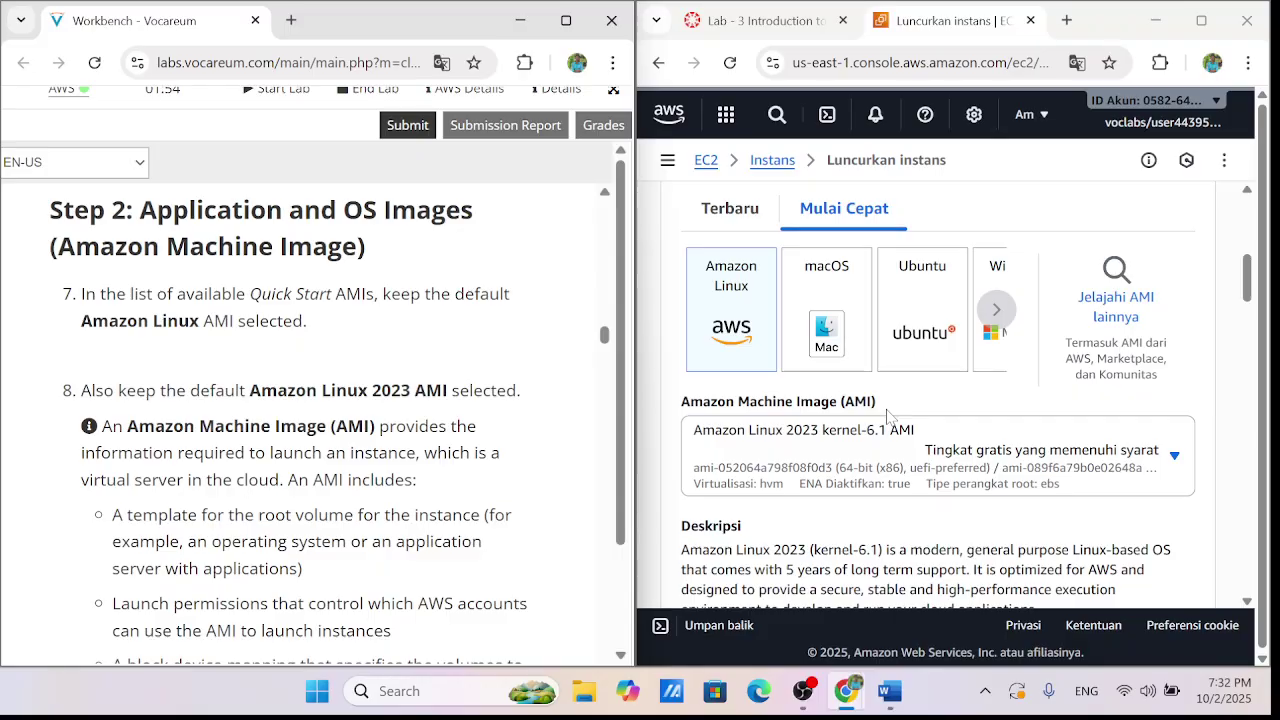
Set the instance type to t2.micro in the launch form, as Step 3 of the lab instructions requires
scroll(187, 408, down, 4)
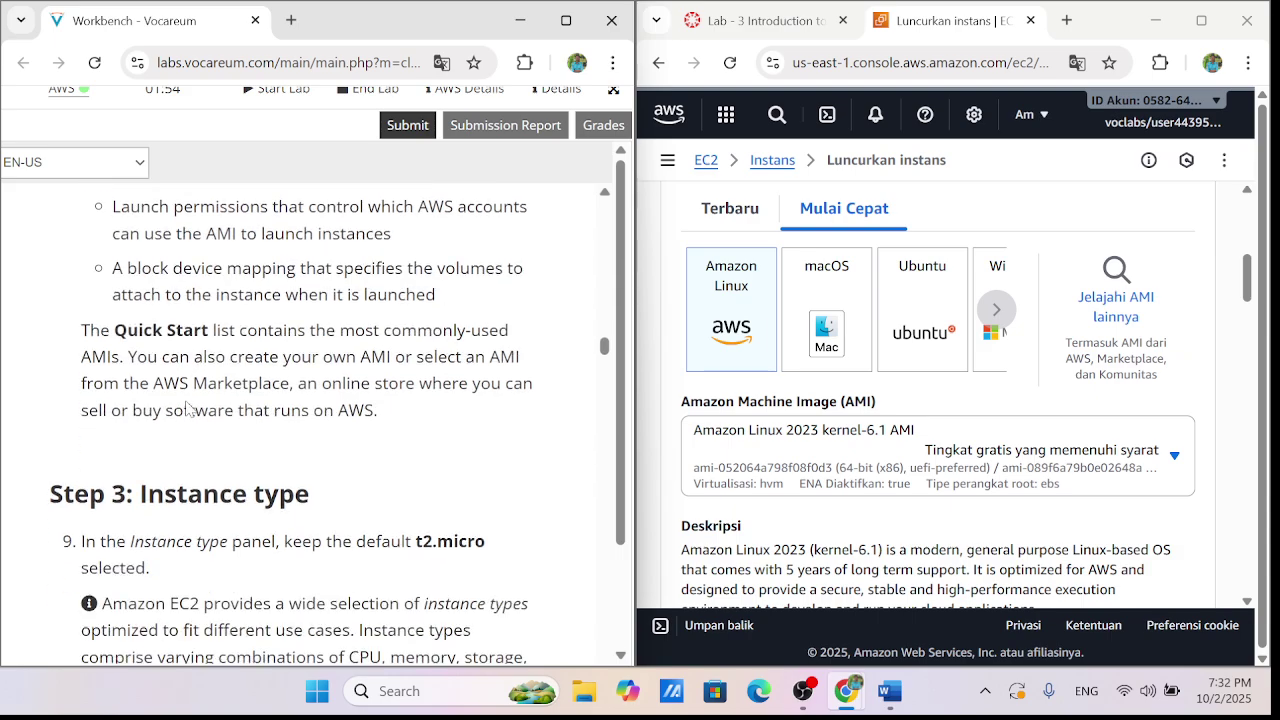
scroll(1040, 487, down, 5)
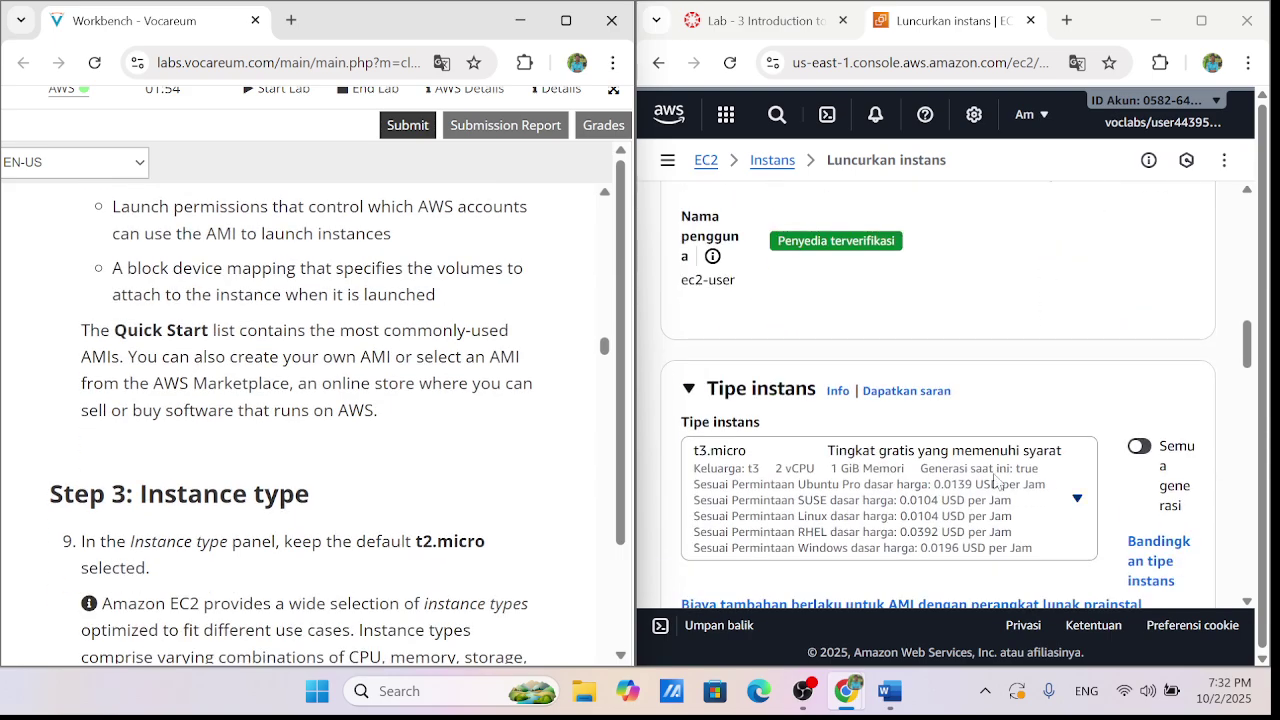
scroll(950, 277, up, 2)
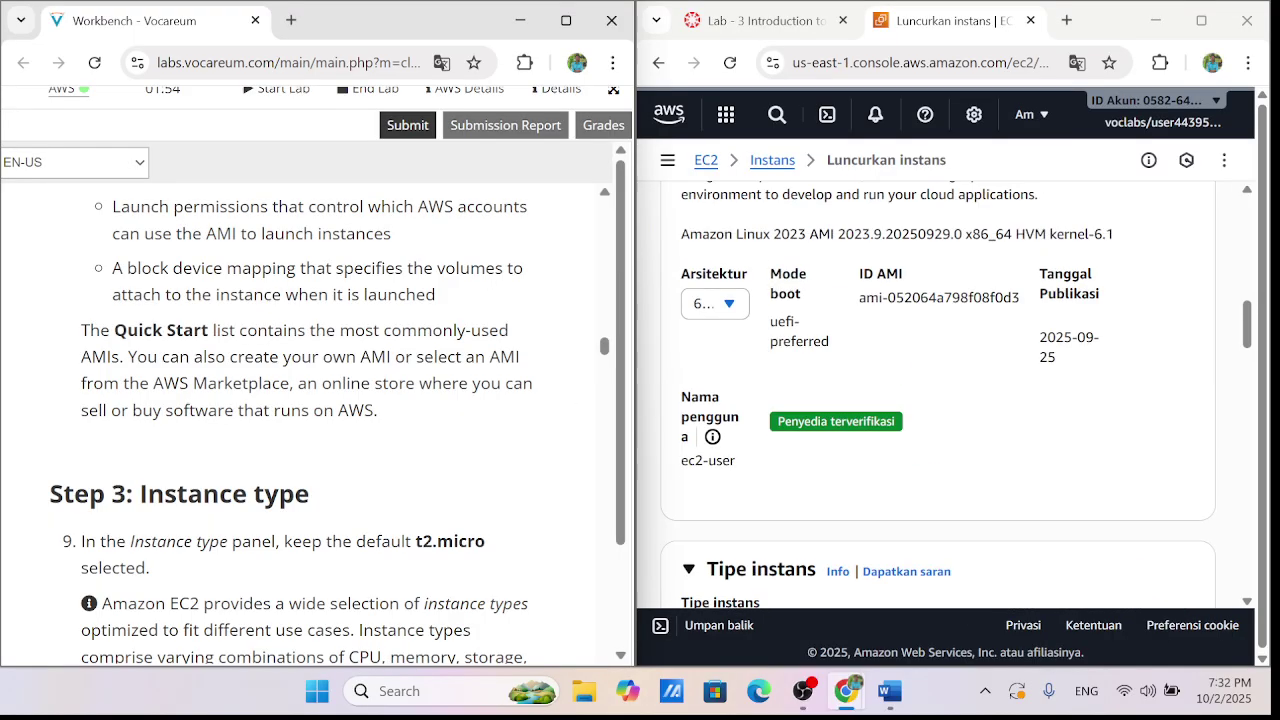
scroll(800, 390, down, 4)
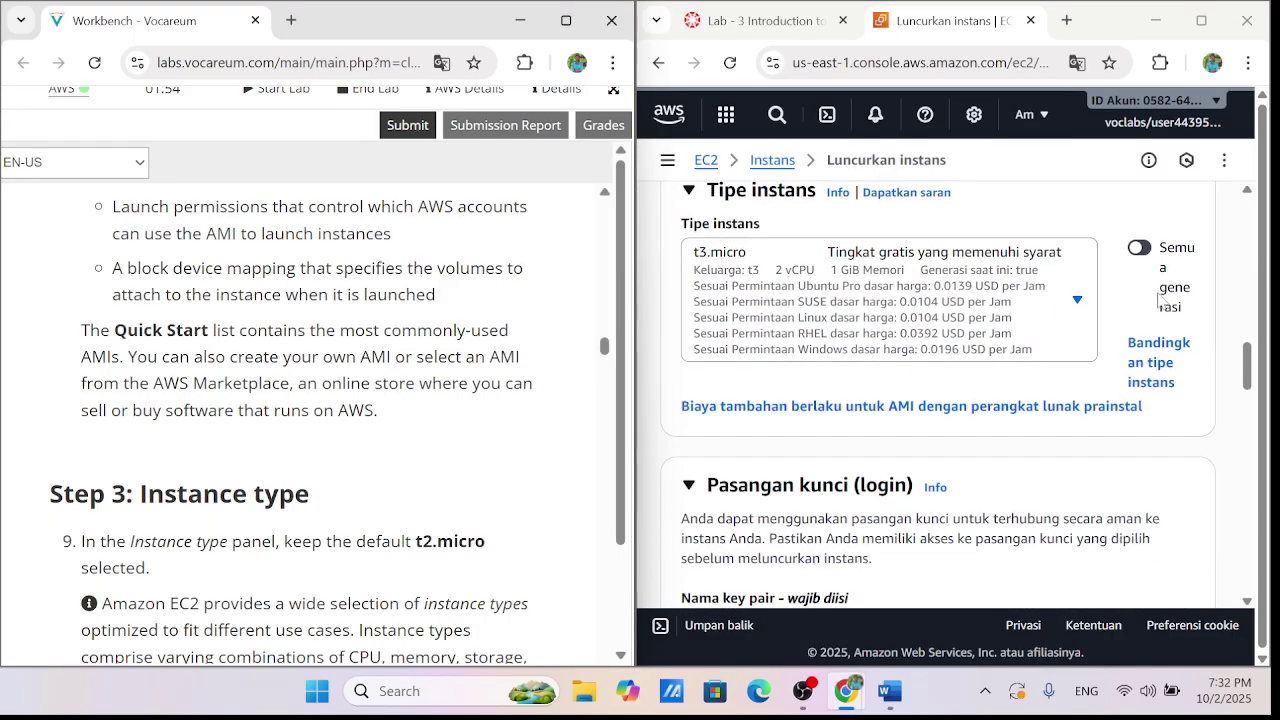
click(1074, 309)
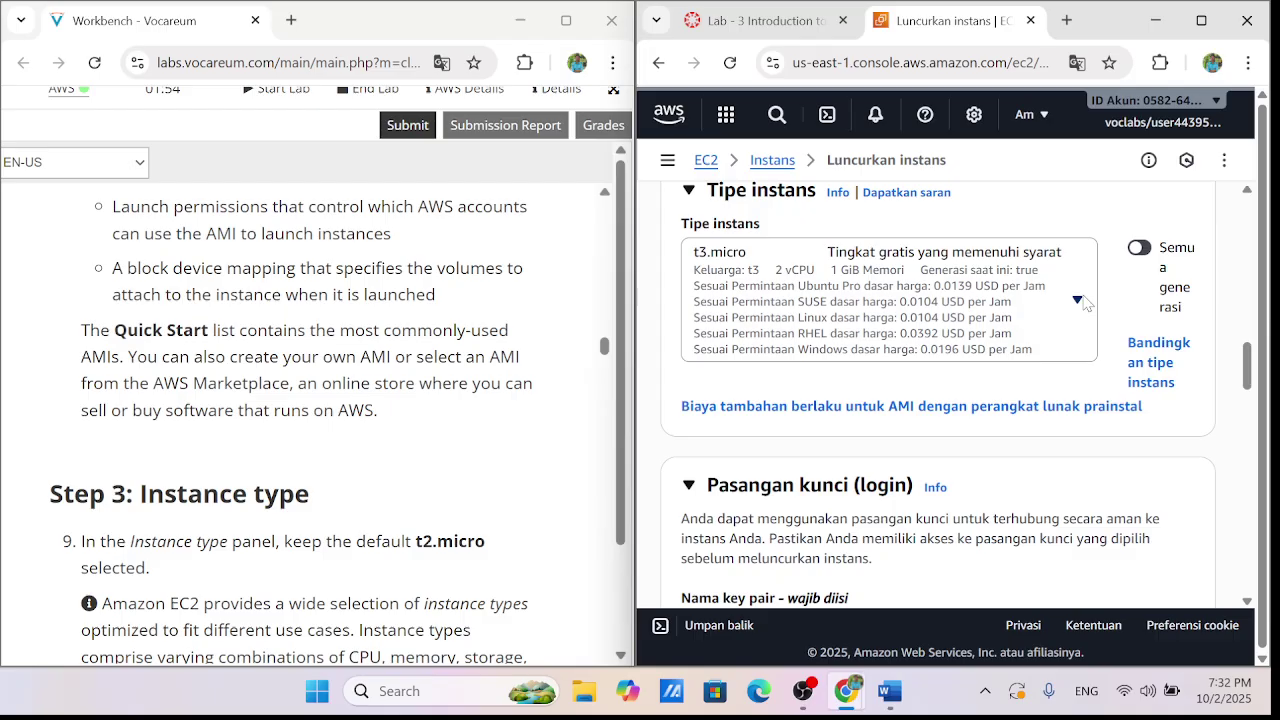
scroll(968, 272, down, 2)
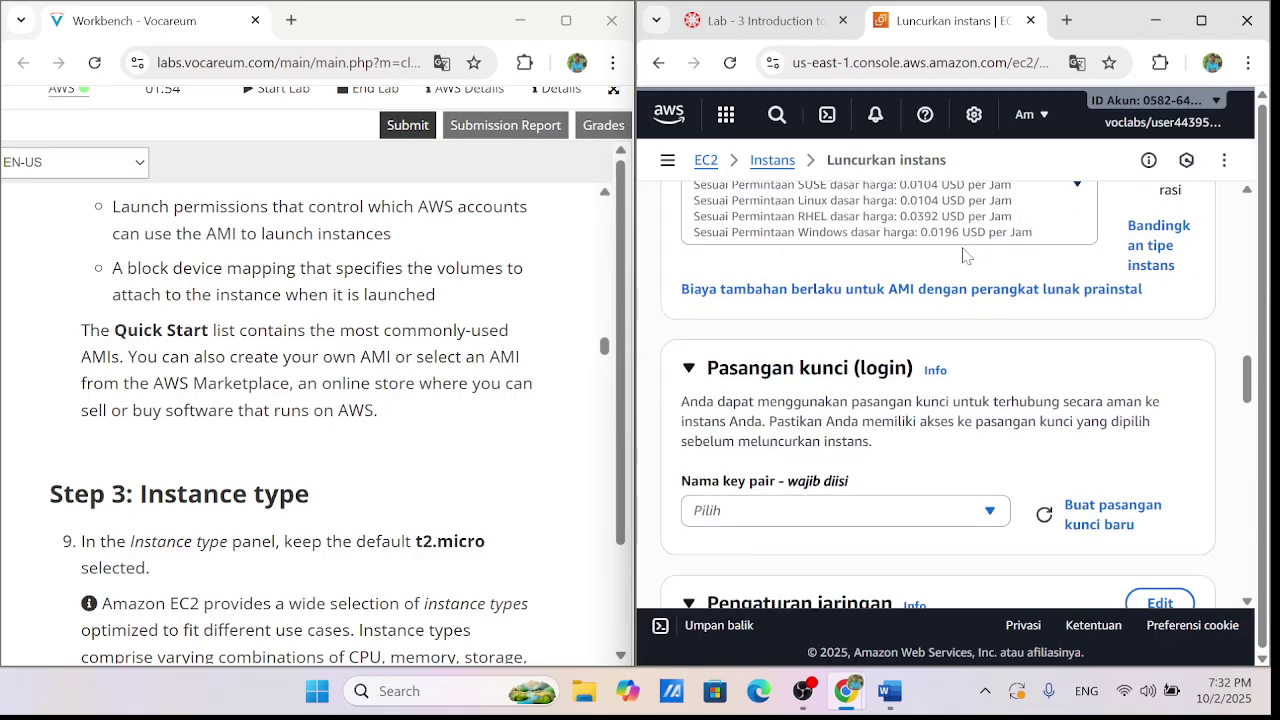
scroll(1067, 295, up, 2)
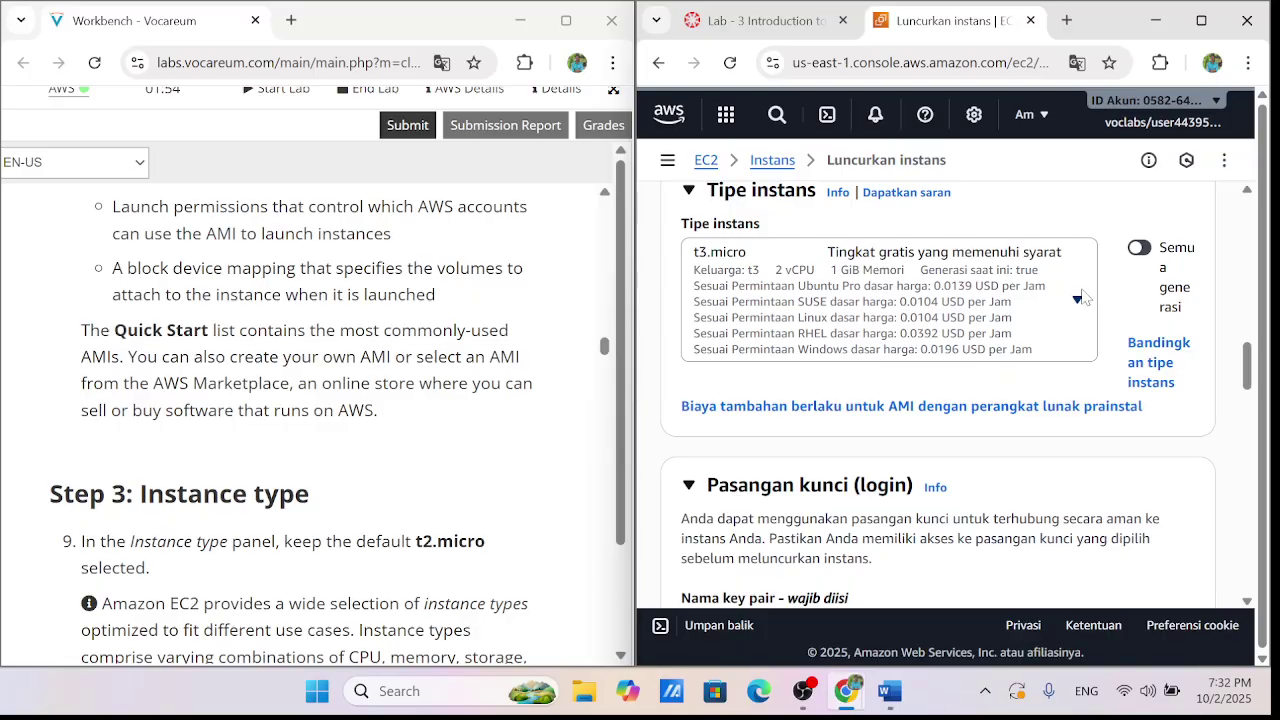
click(1078, 298)
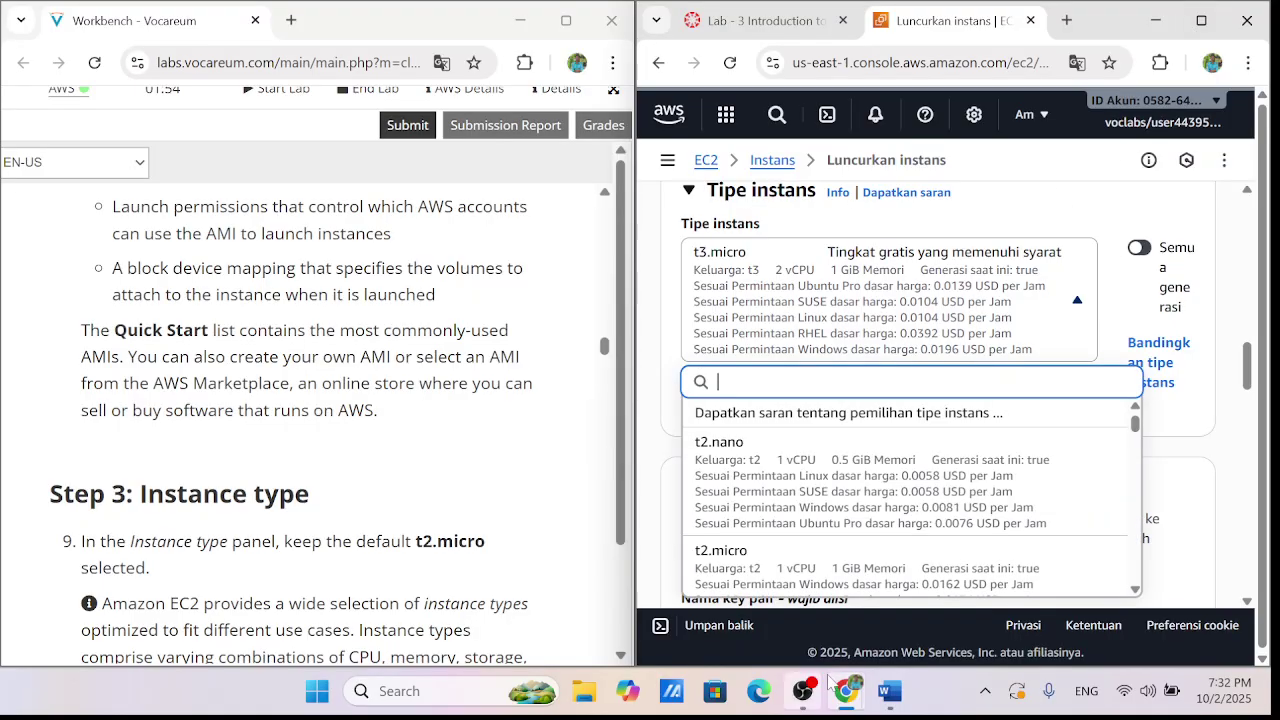
mouse_move(846, 691)
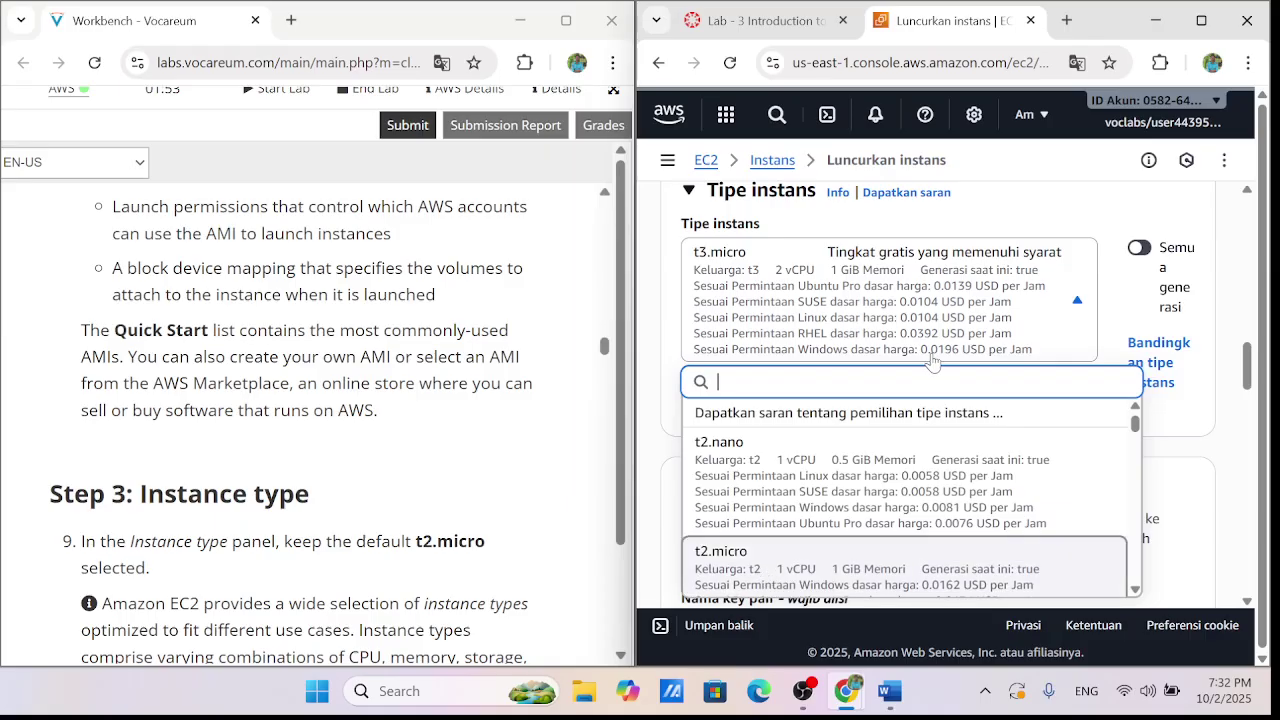
click(818, 588)
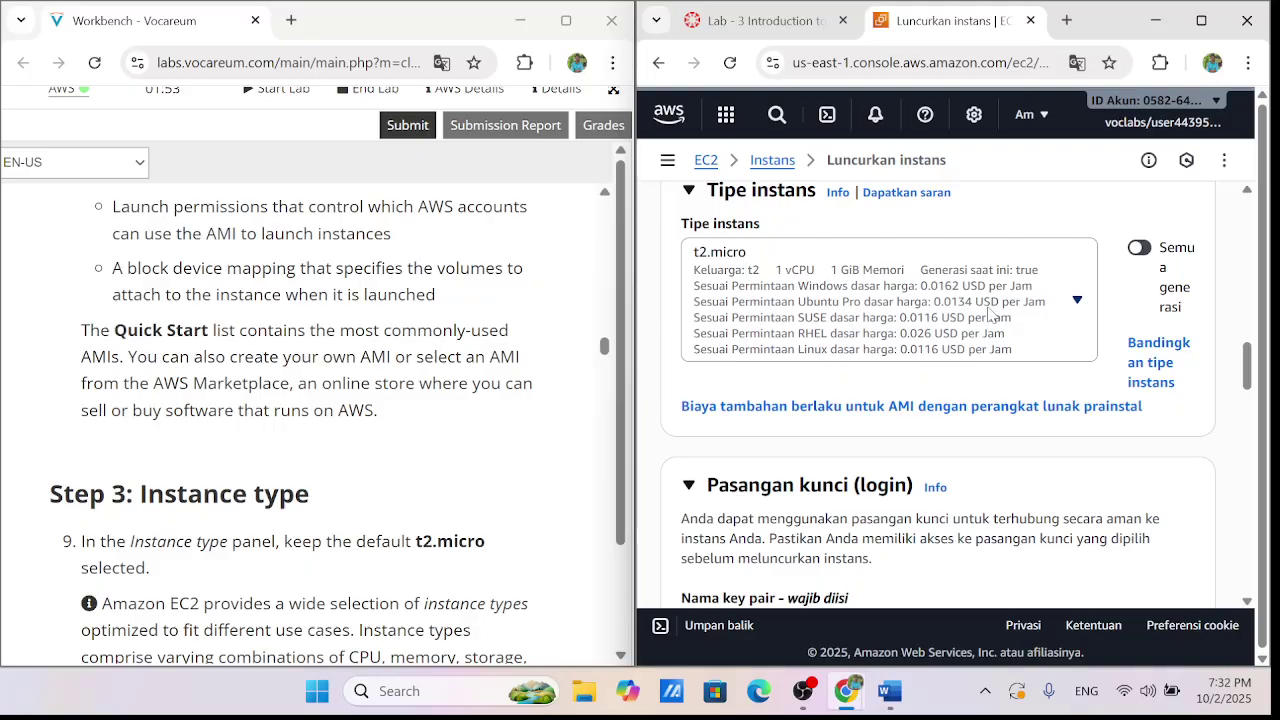
click(1247, 602)
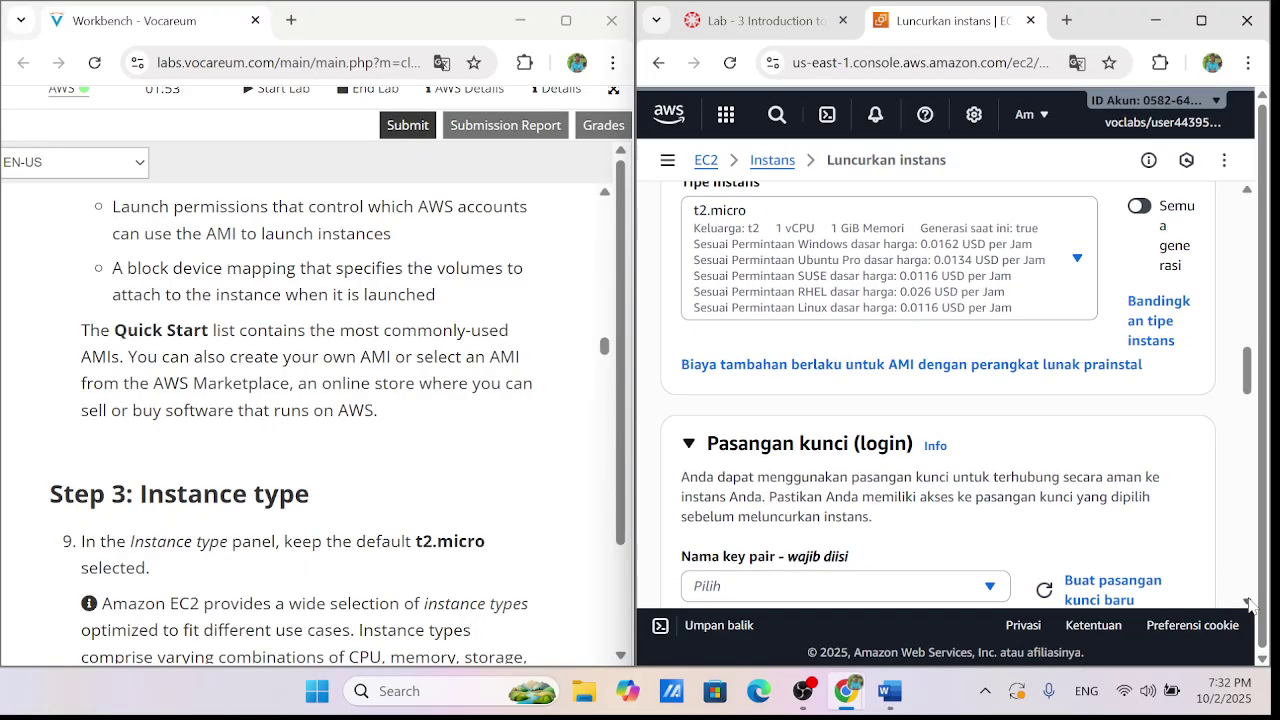
click(1247, 602)
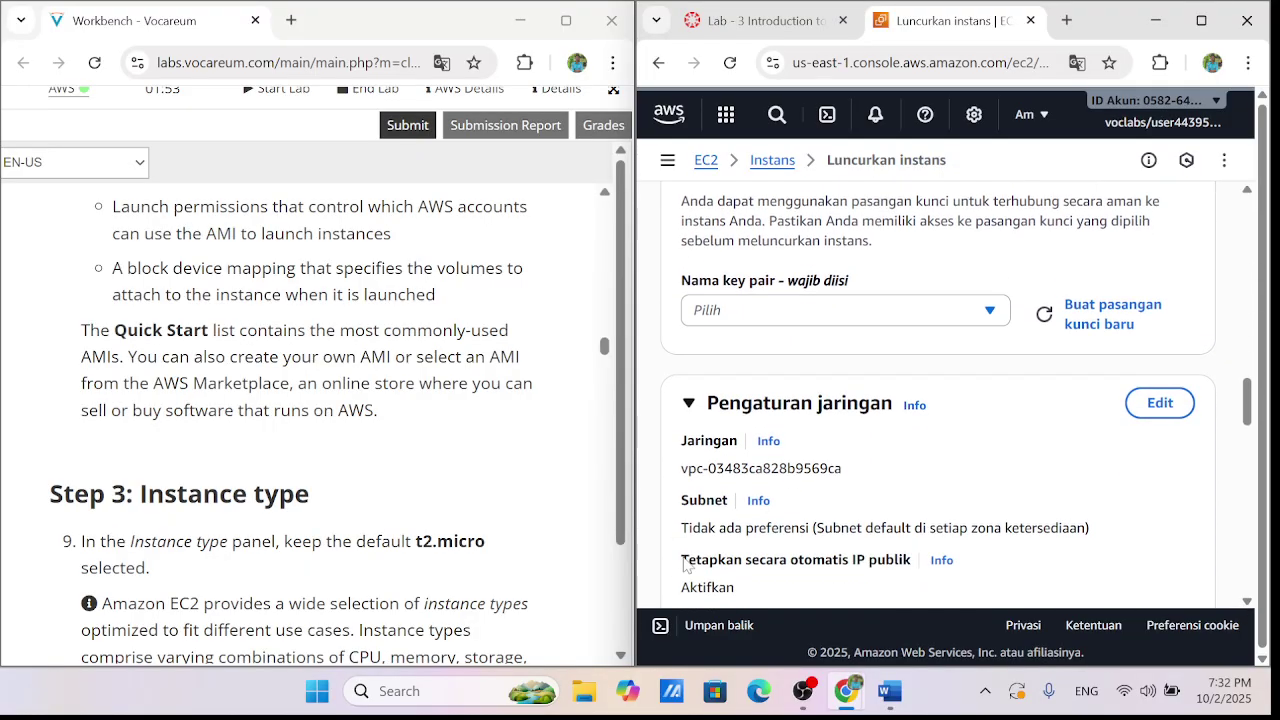
right_click(399, 526)
key(Escape)
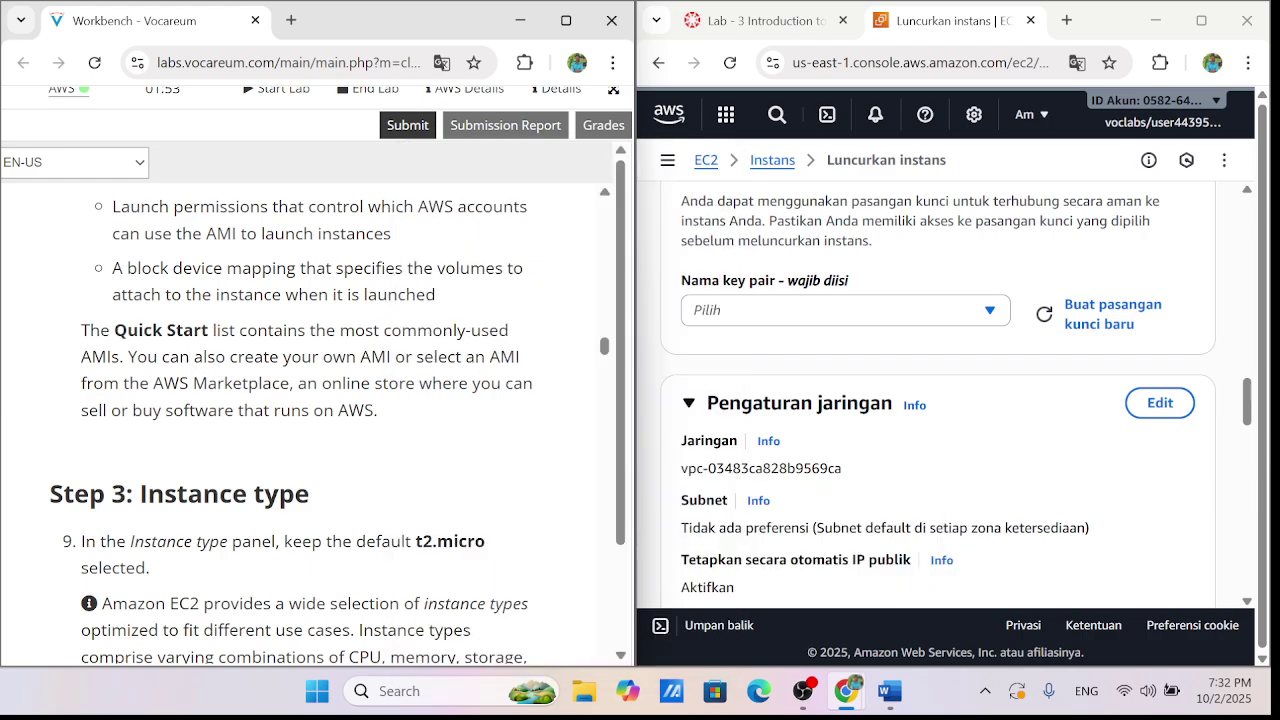
key(super+Tab)
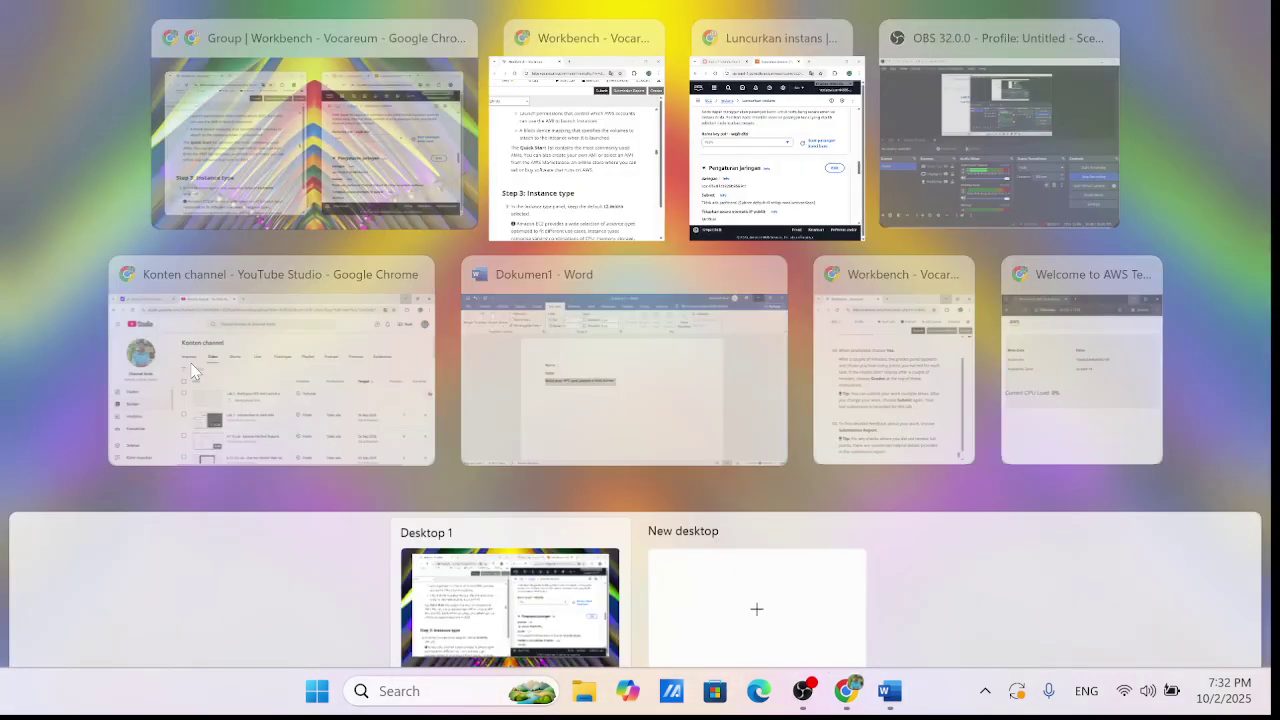
key(Return)
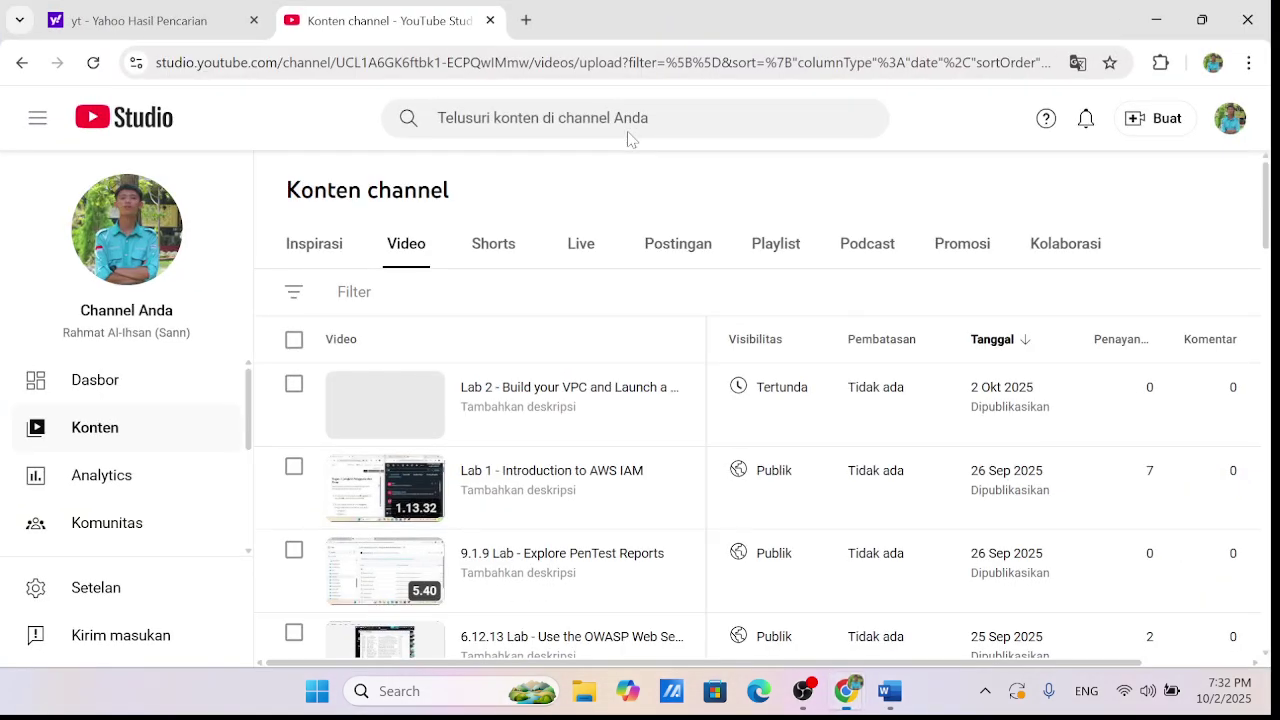
click(1177, 10)
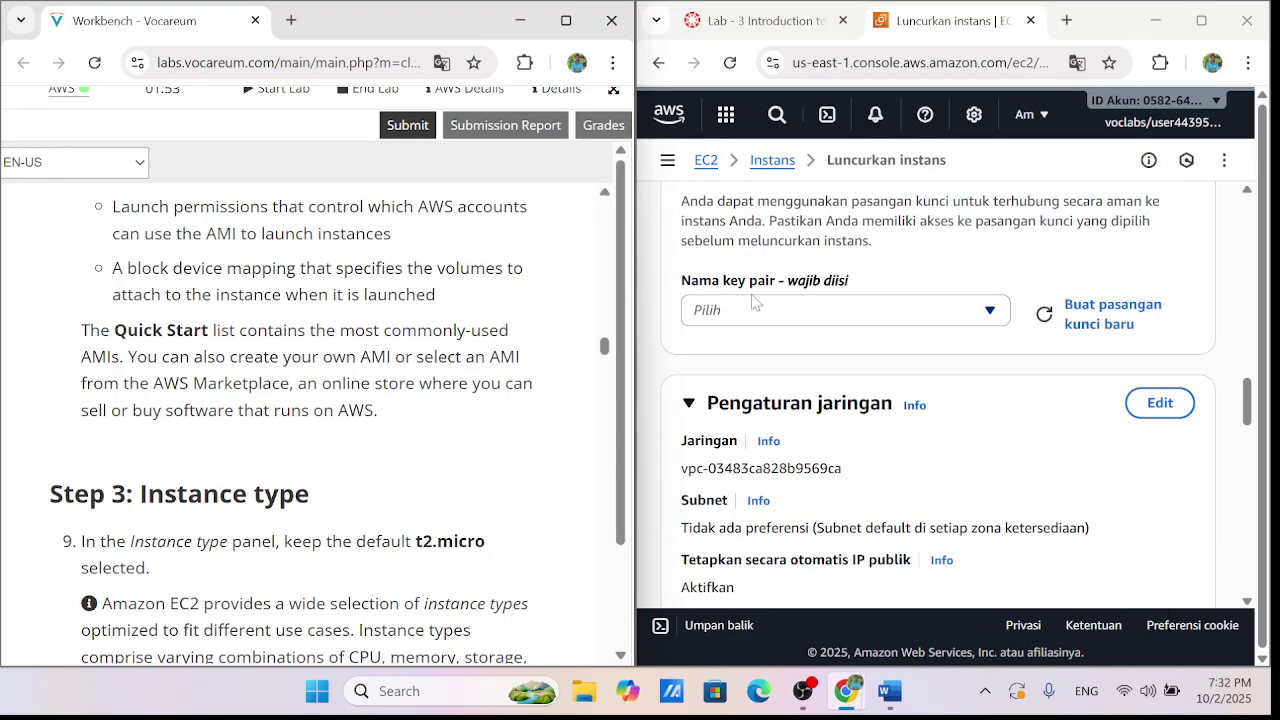
Select vockey as the key pair for the instance, following Step 4 of the lab instructions
scroll(310, 400, down, 3)
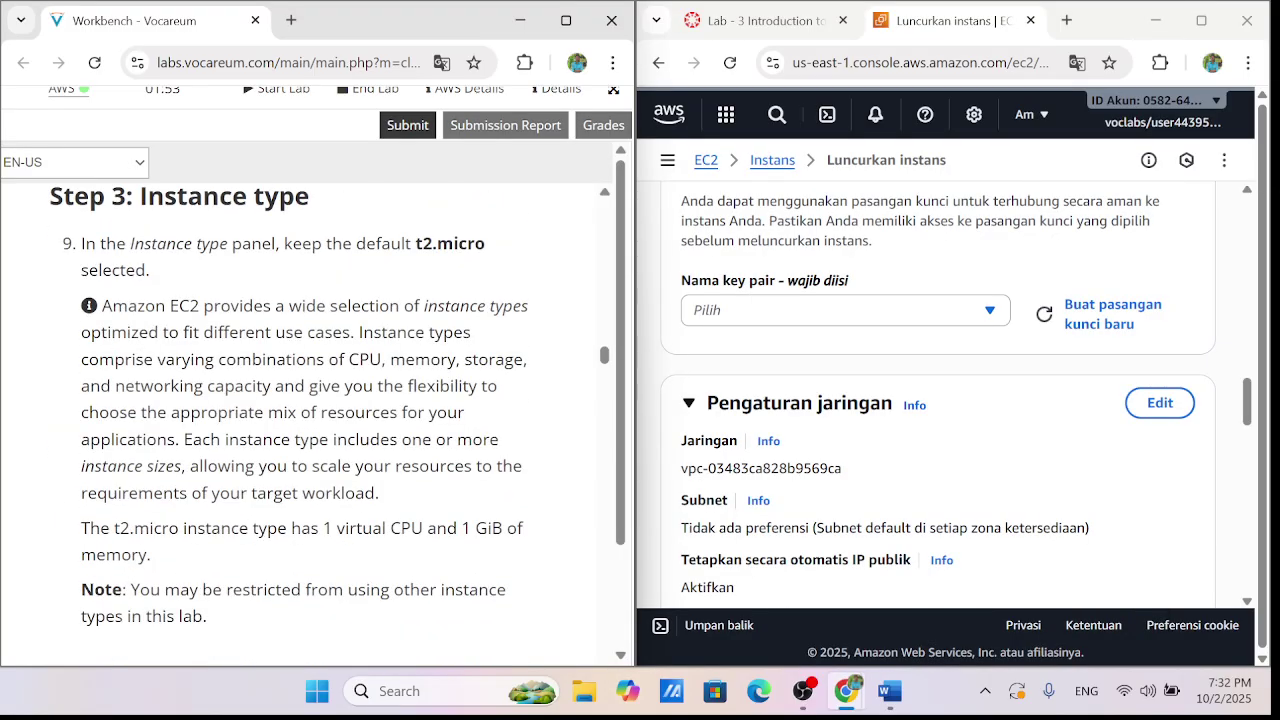
scroll(310, 400, down, 4)
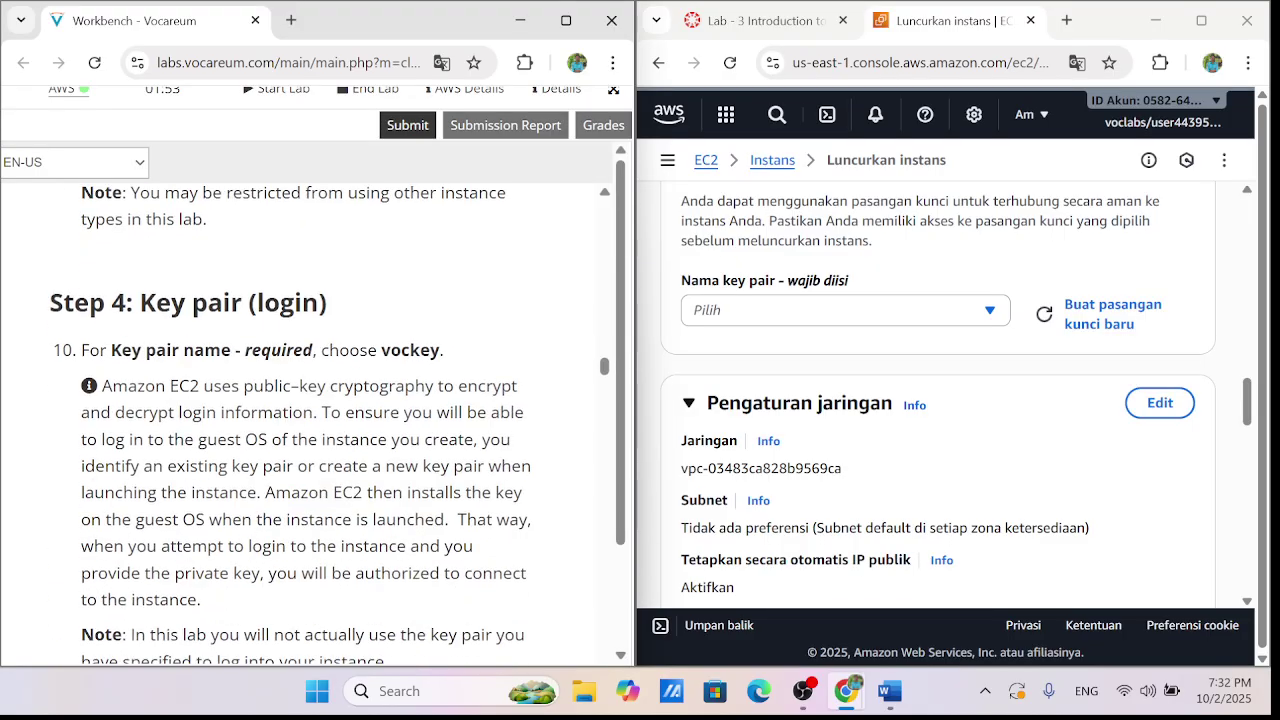
click(699, 316)
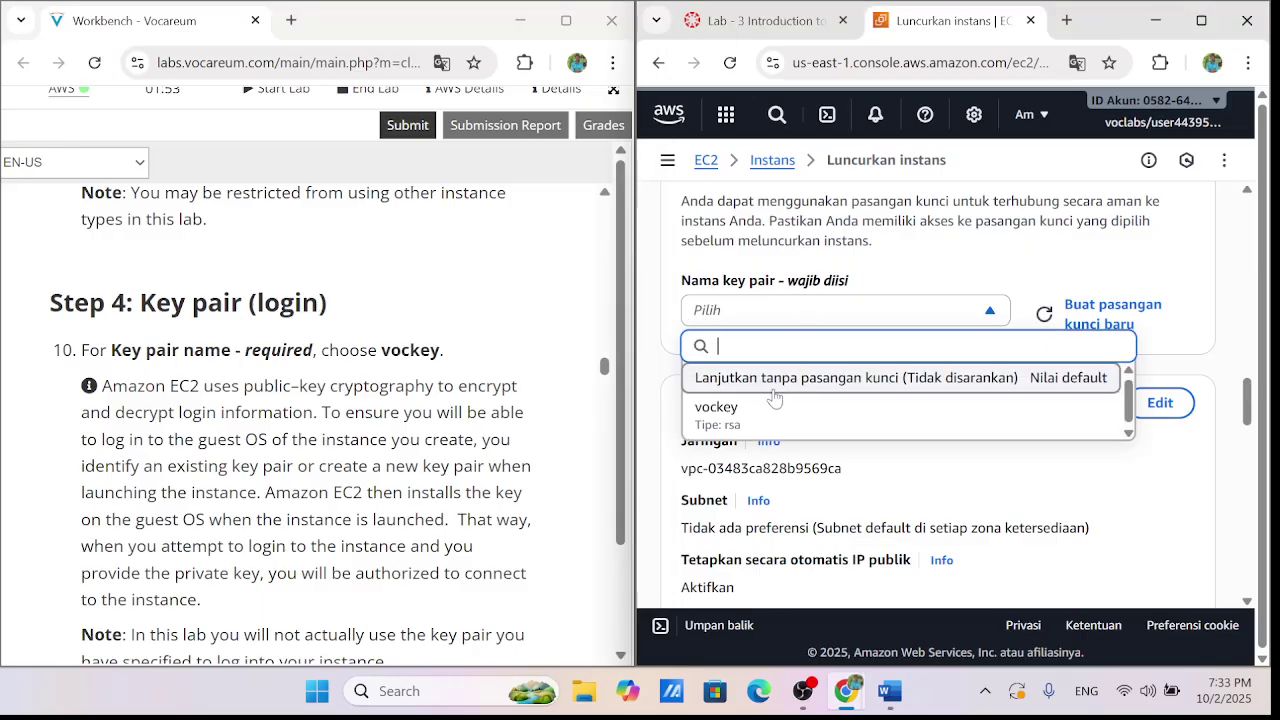
click(757, 431)
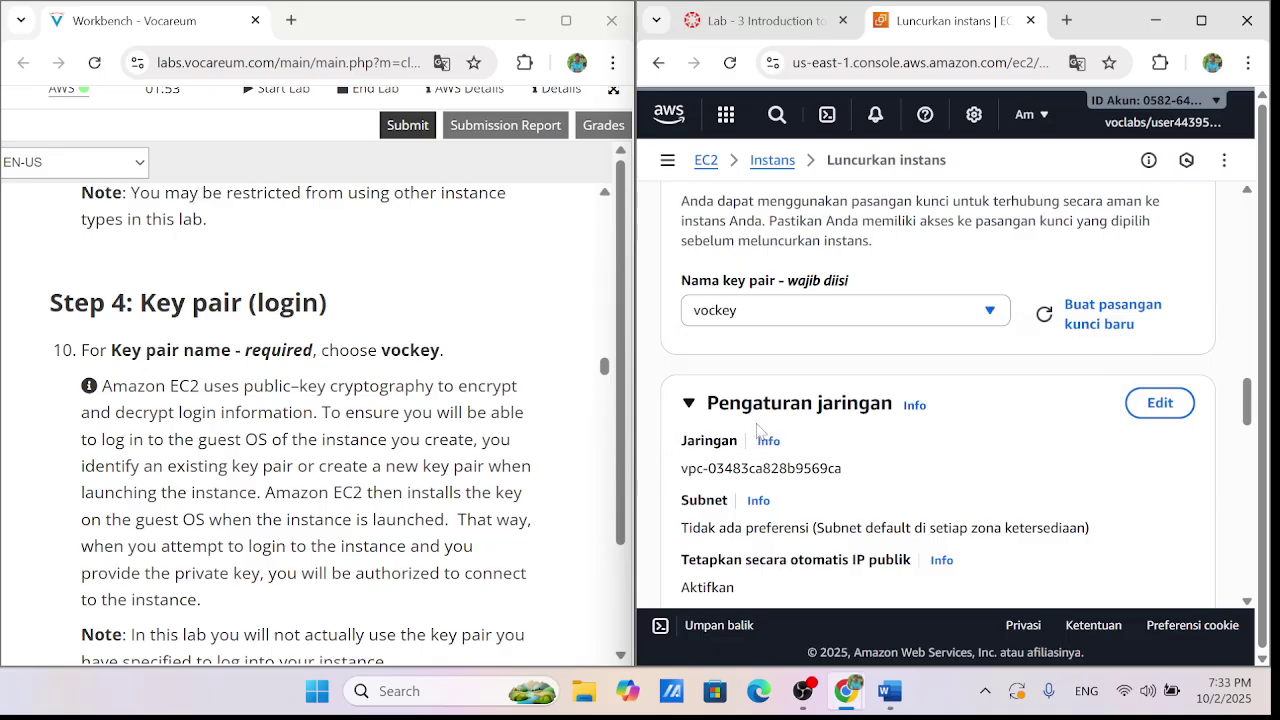
Make the network settings editable and choose Lab VPC as the instance's VPC, following Step 5 of the lab instructions
drag(634, 406, 641, 400)
scroll(320, 420, down, 5)
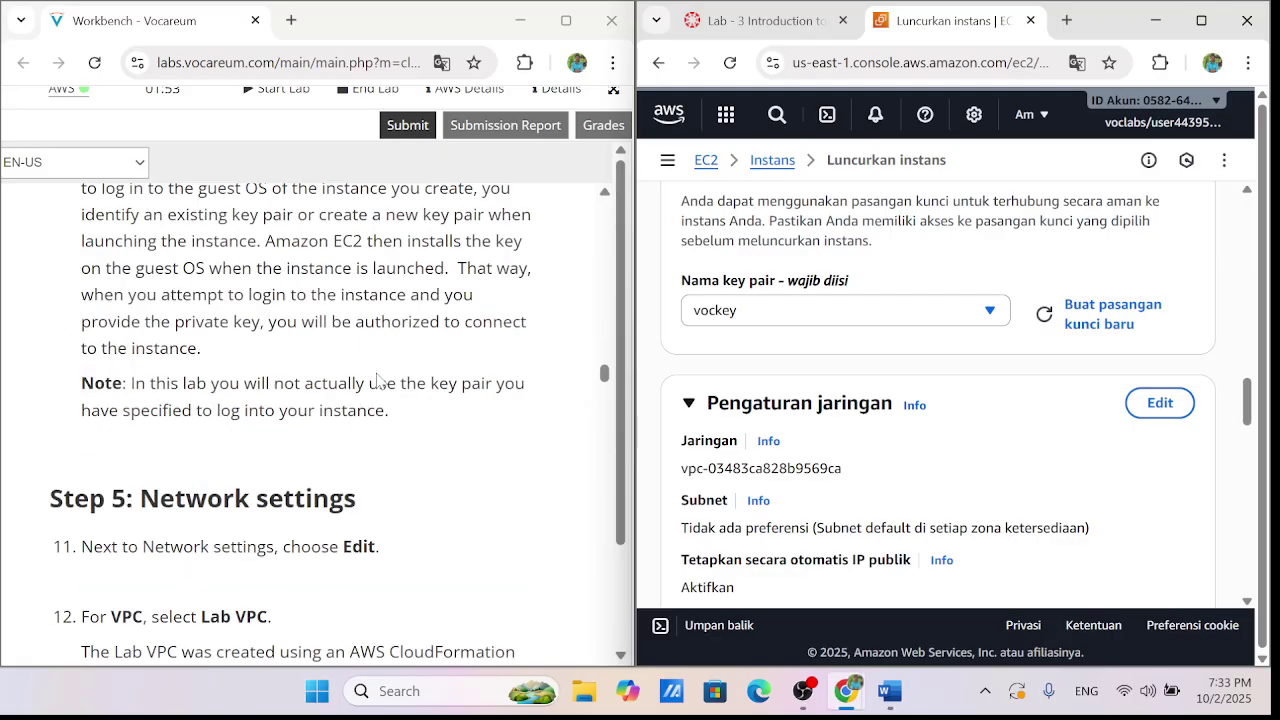
scroll(320, 420, up, 5)
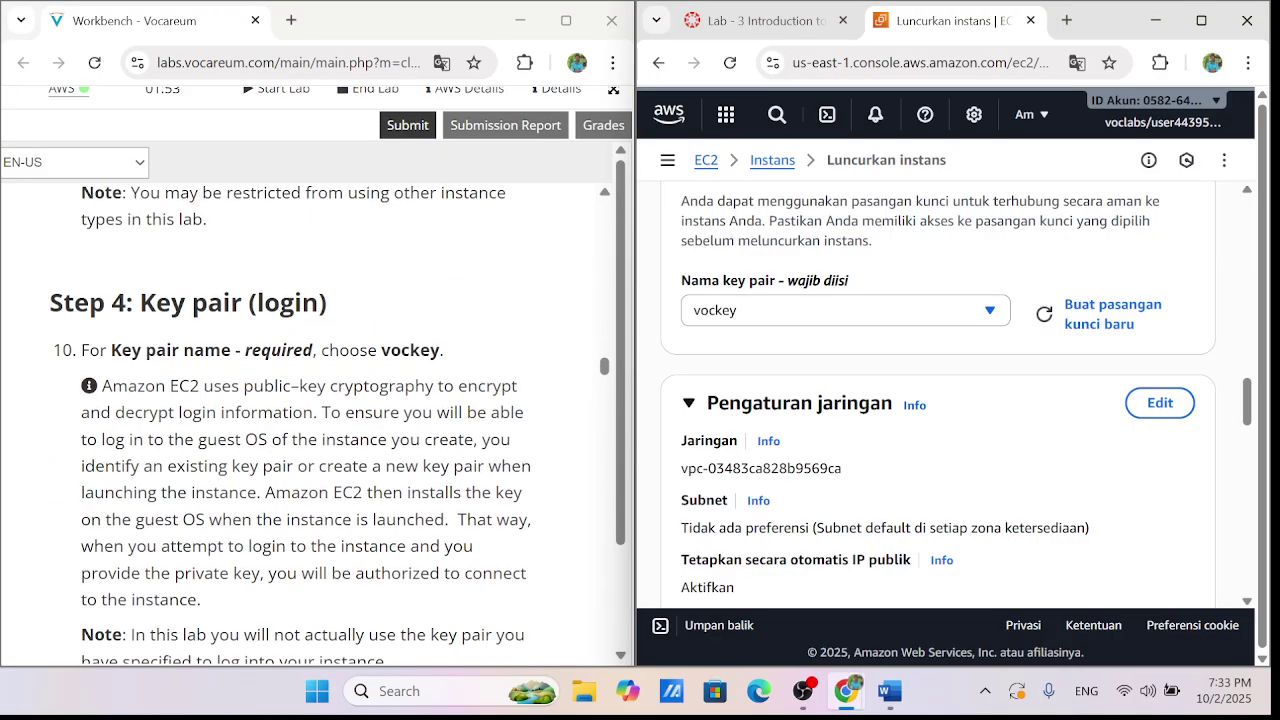
scroll(320, 420, down, 3)
scroll(320, 420, up, 2)
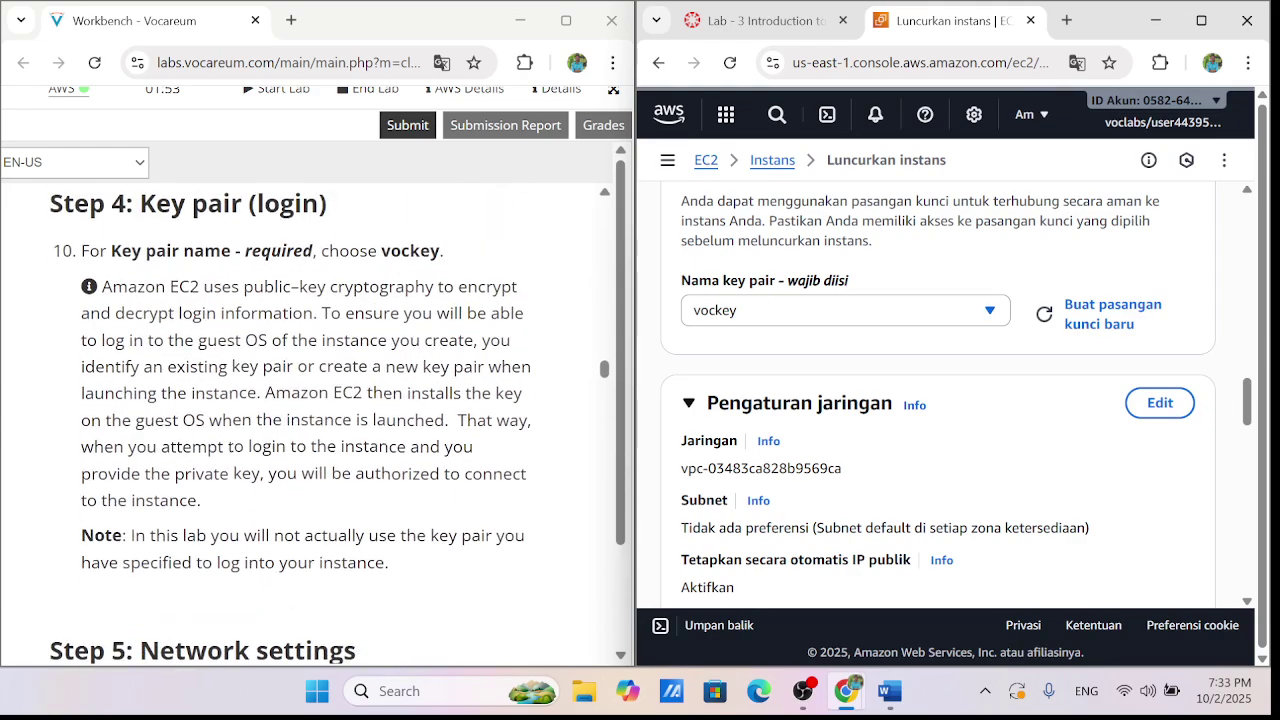
scroll(320, 420, down, 3)
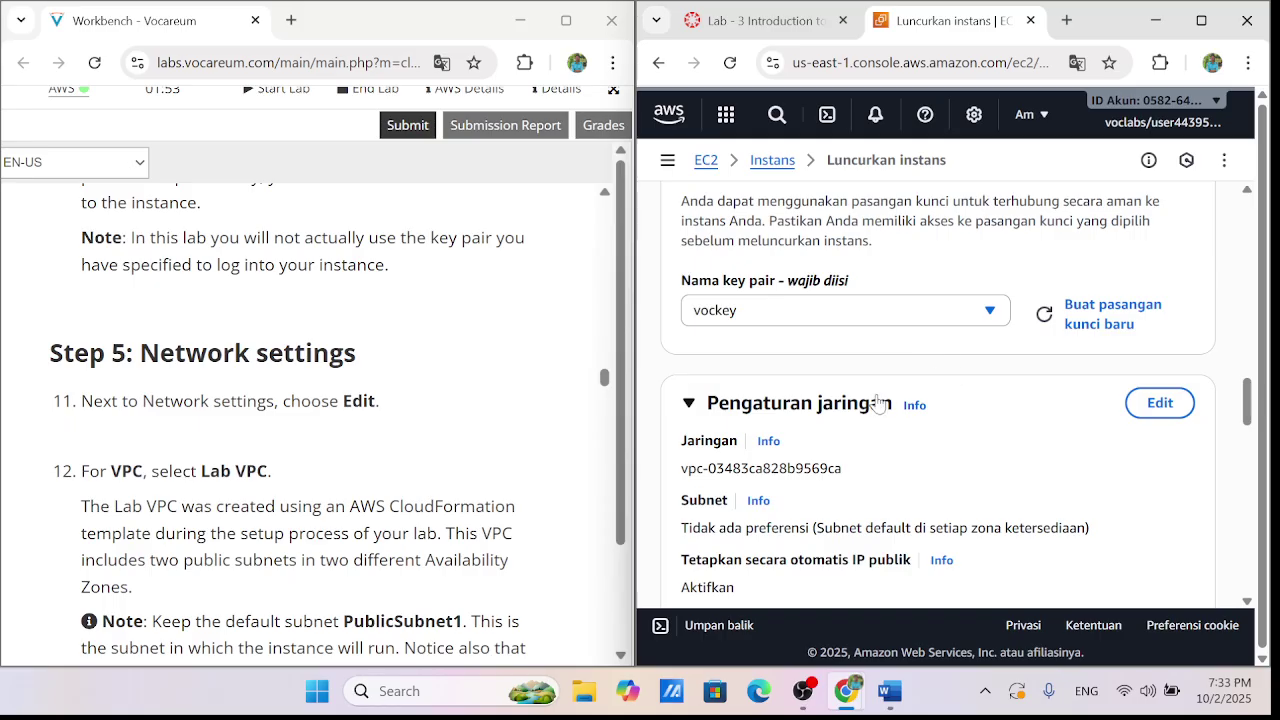
click(1145, 405)
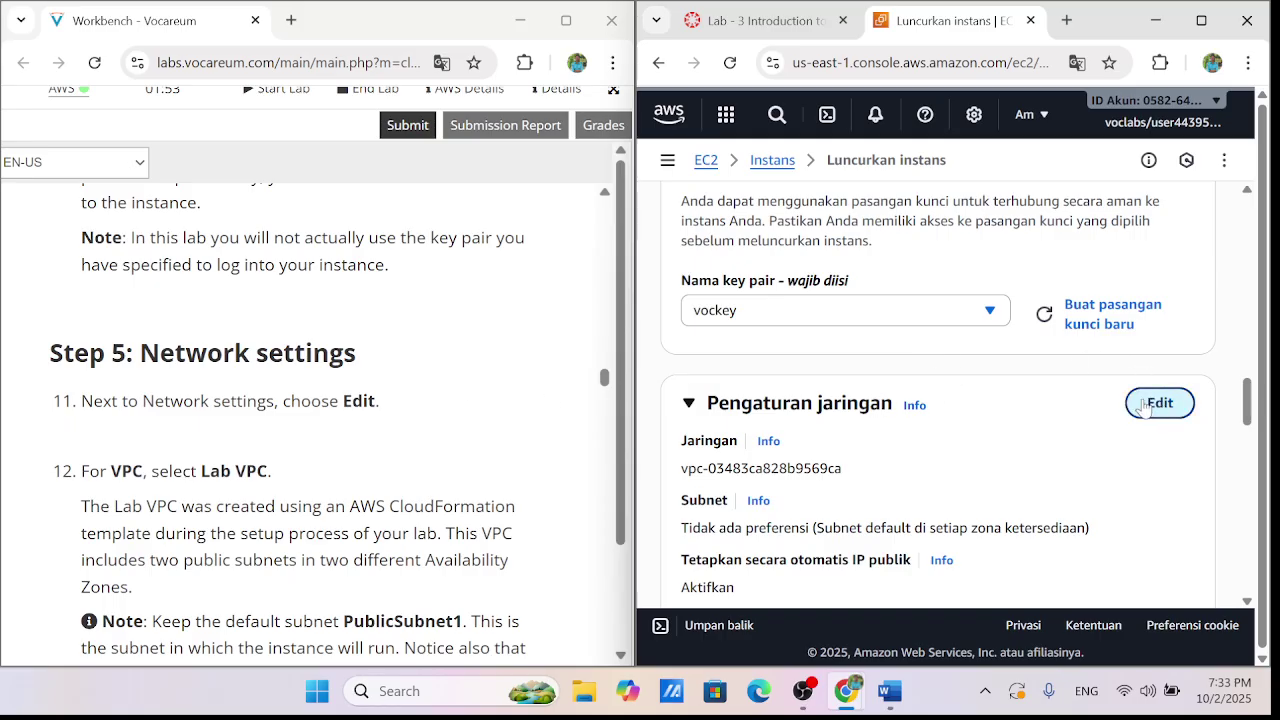
scroll(874, 378, down, 1)
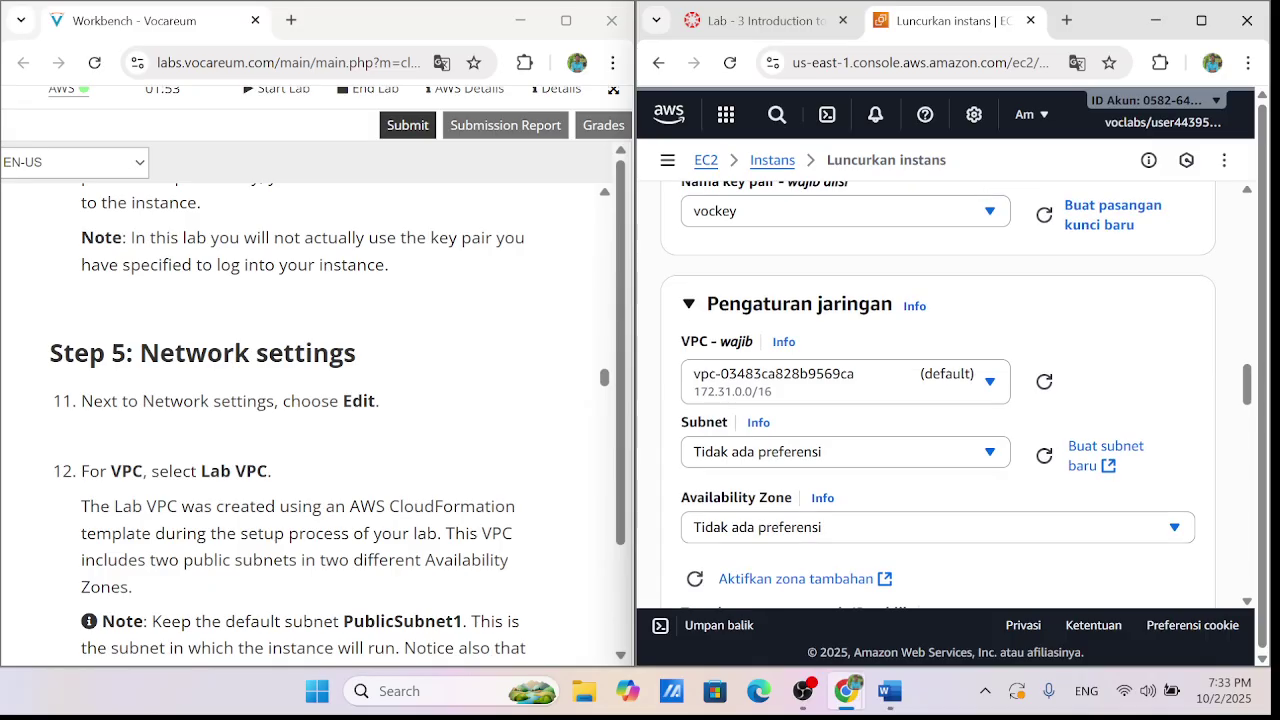
click(994, 392)
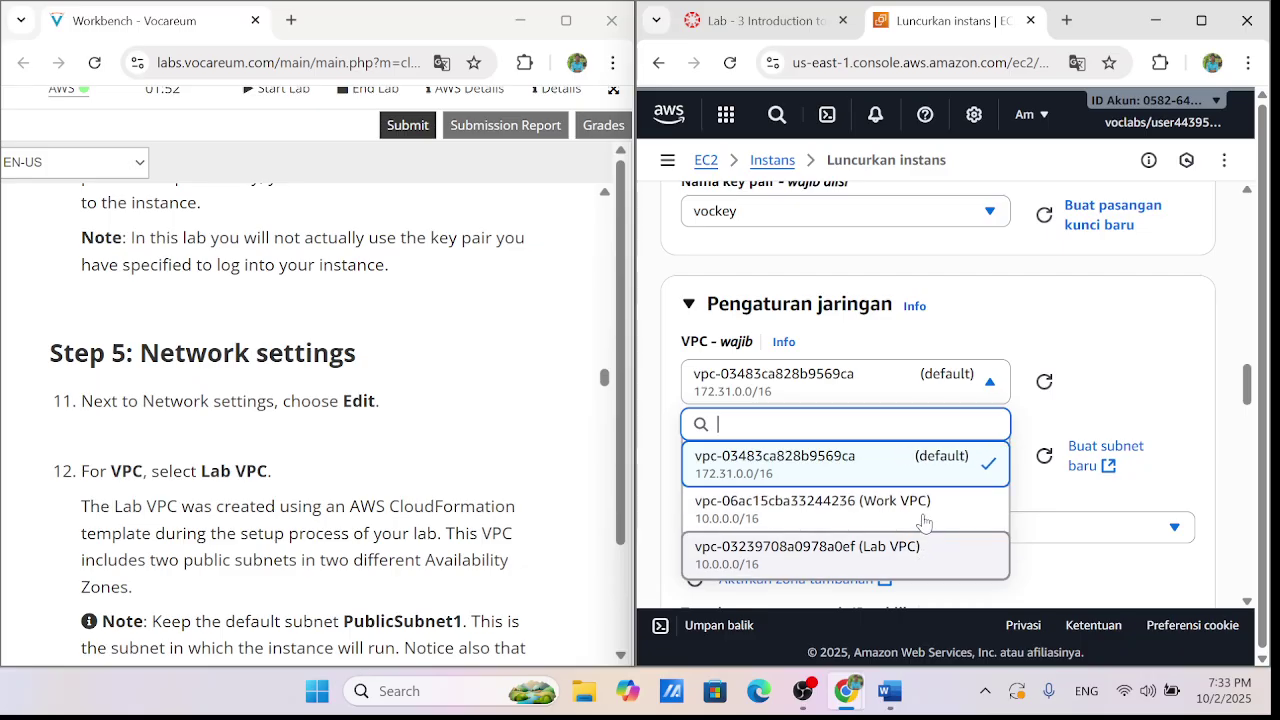
click(926, 557)
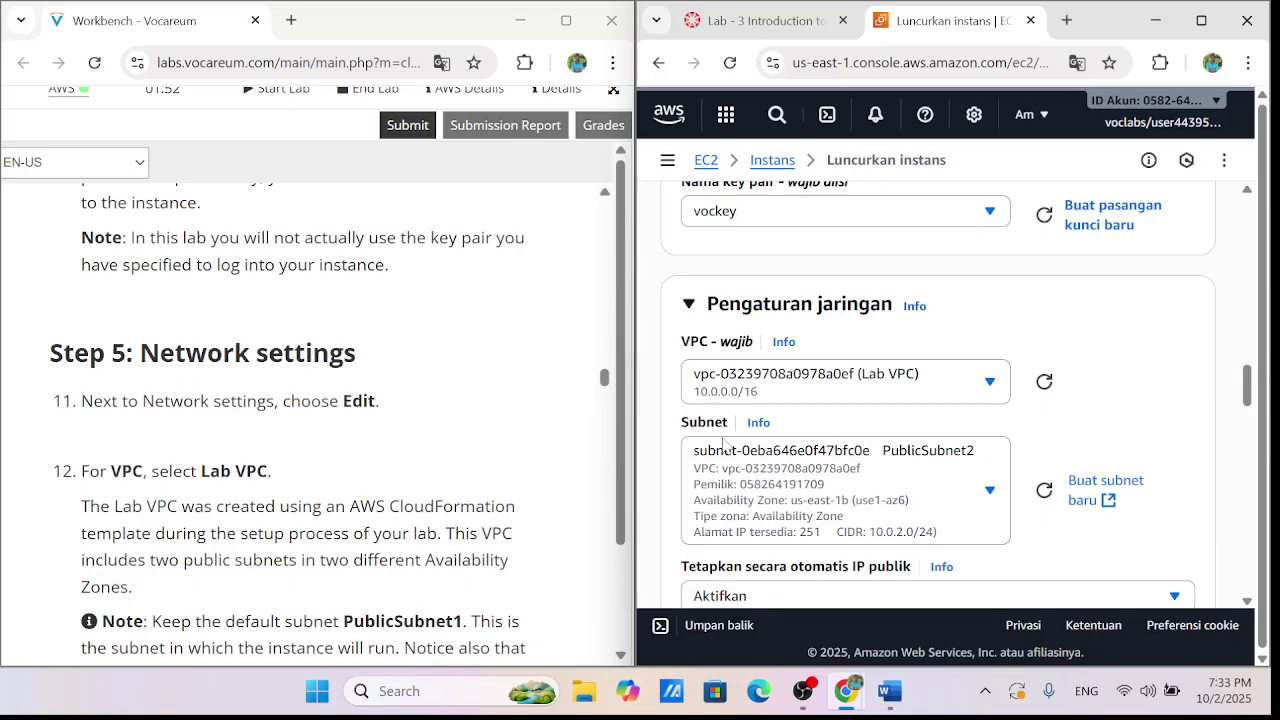
Change the instance's subnet to PublicSubnet1, as the Step 5 note in the lab instructions specifies
scroll(393, 386, down, 1)
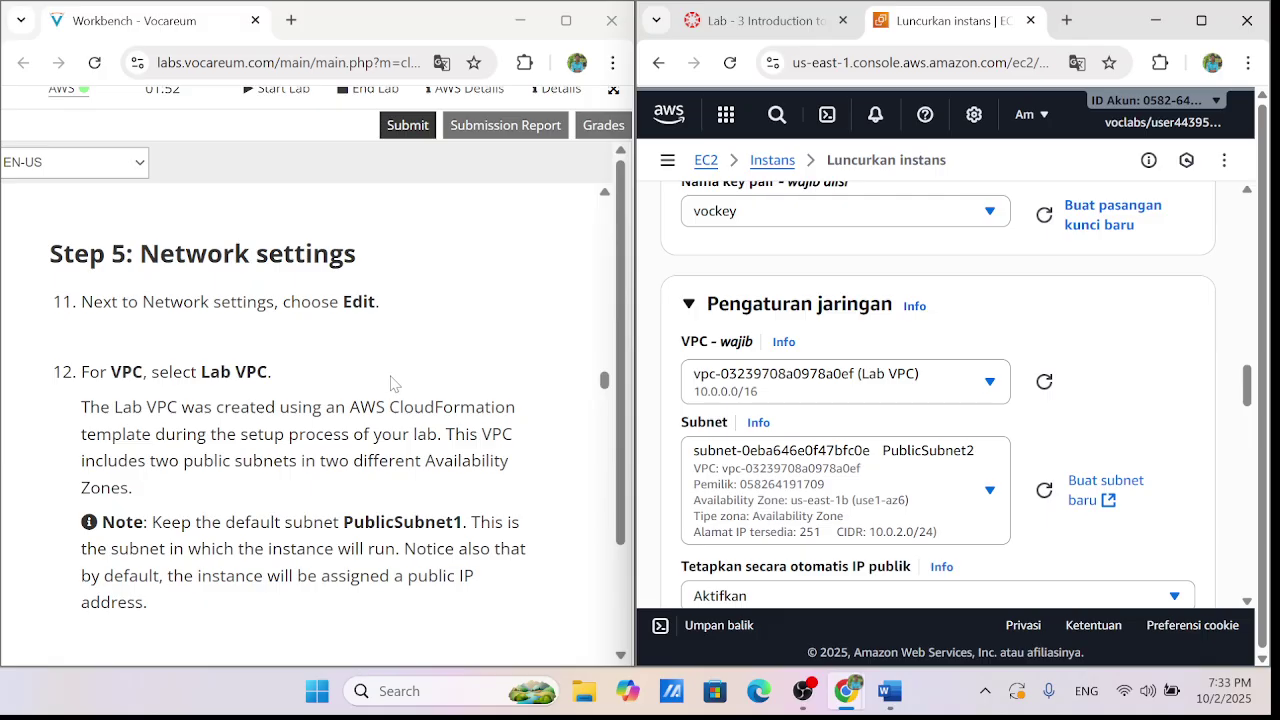
scroll(393, 381, down, 1)
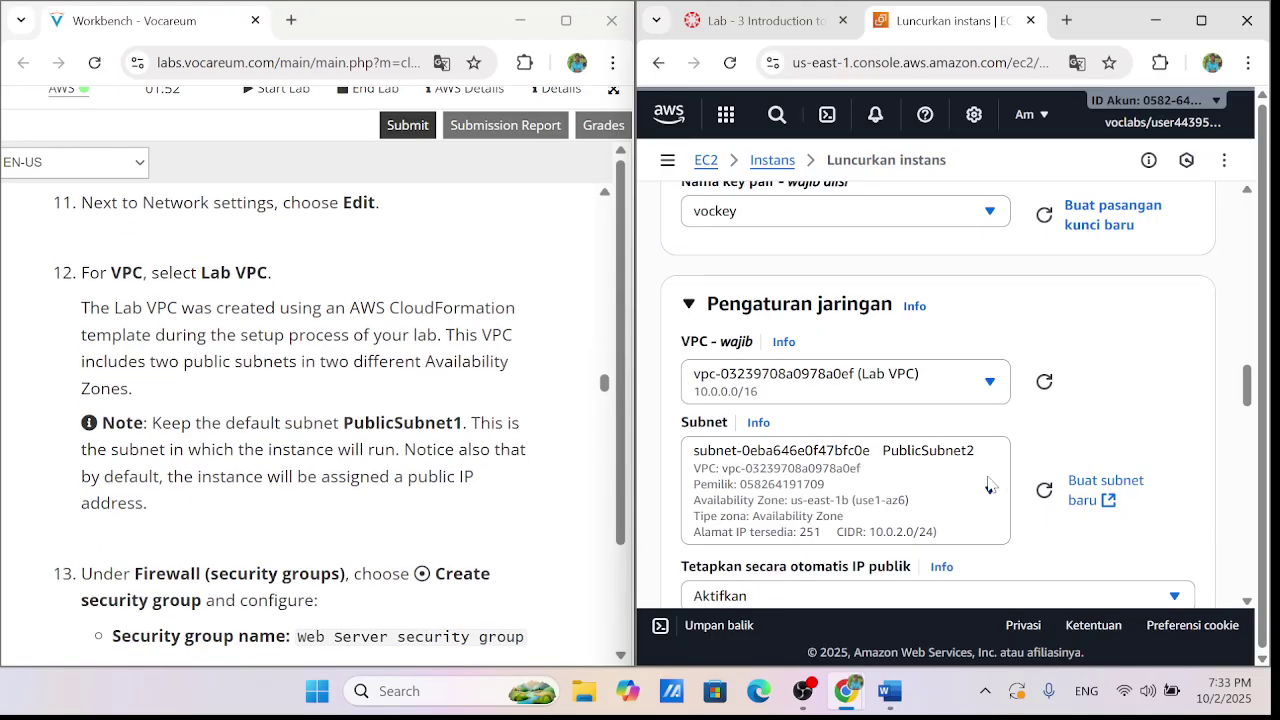
click(986, 494)
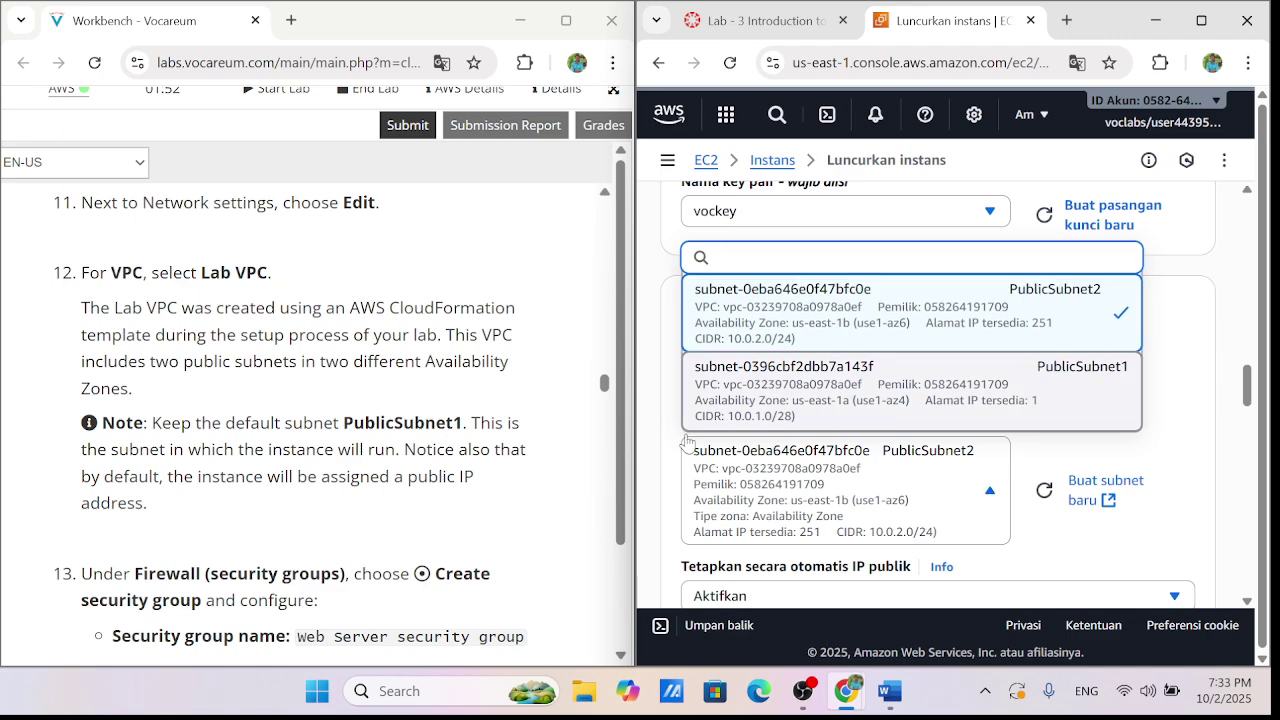
key(Return)
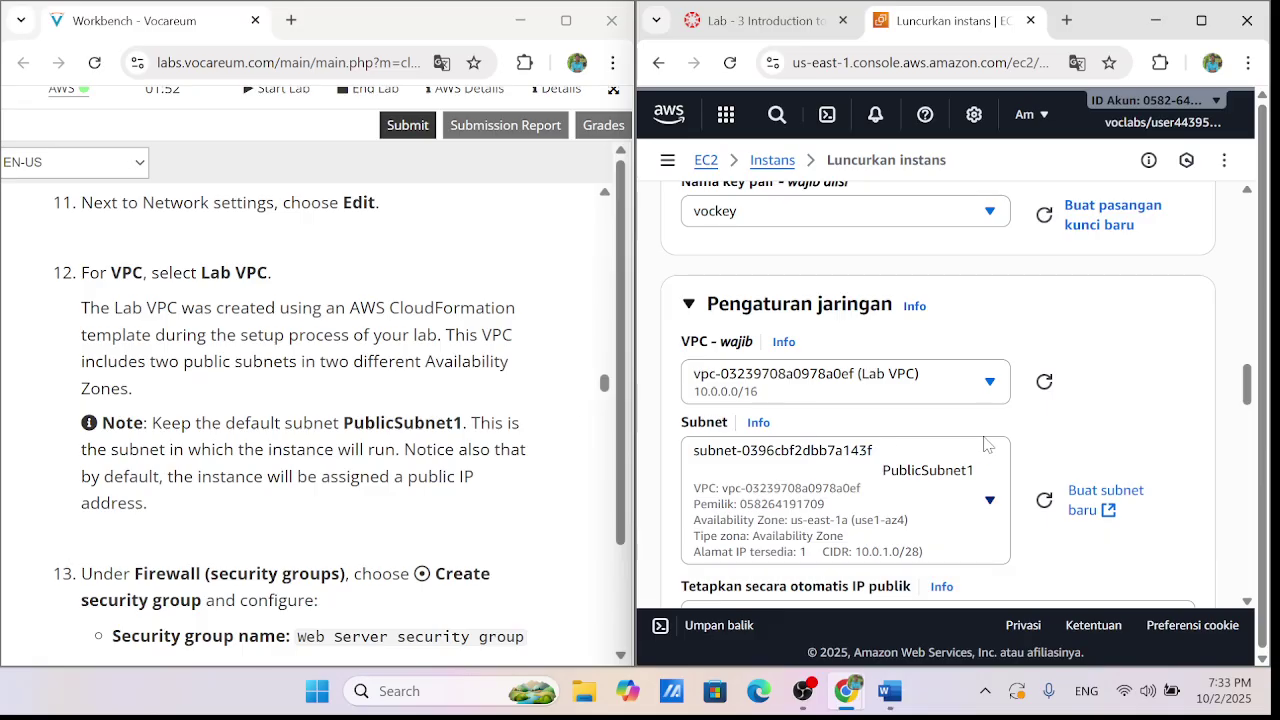
Choose to create a new security group for the instance's firewall and name it Web Server security group
scroll(265, 443, down, 1)
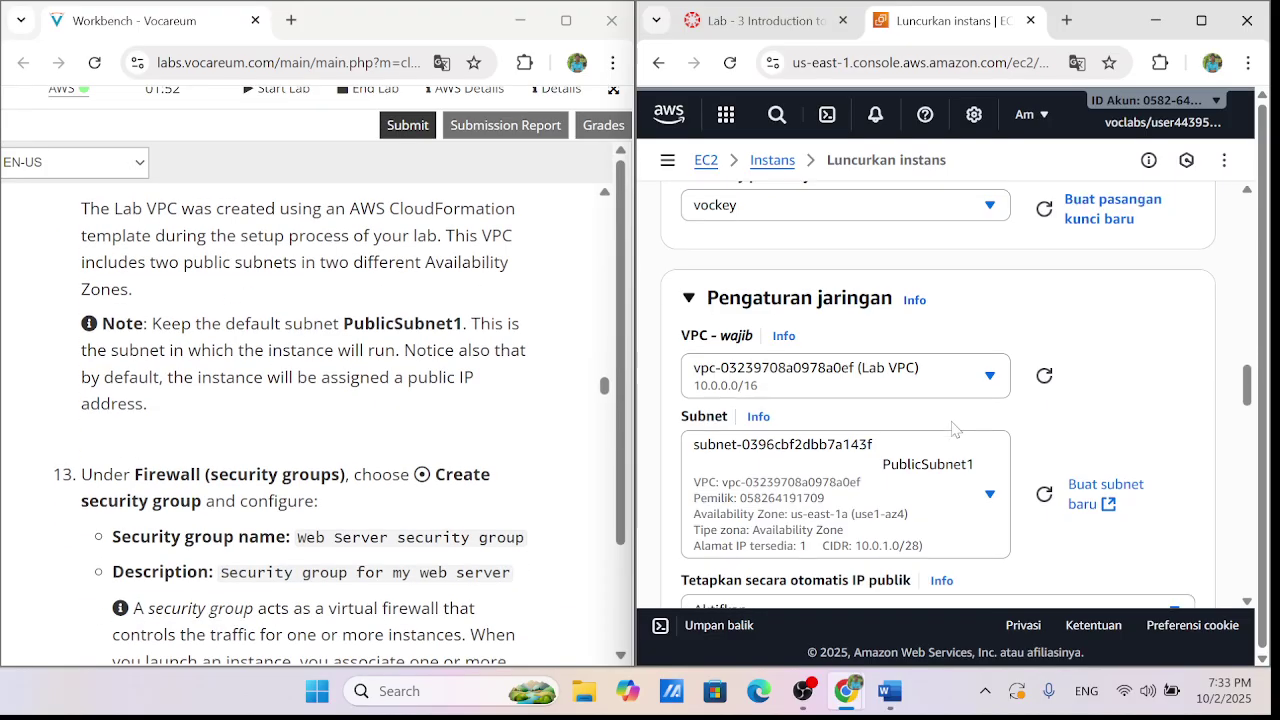
scroll(955, 427, down, 2)
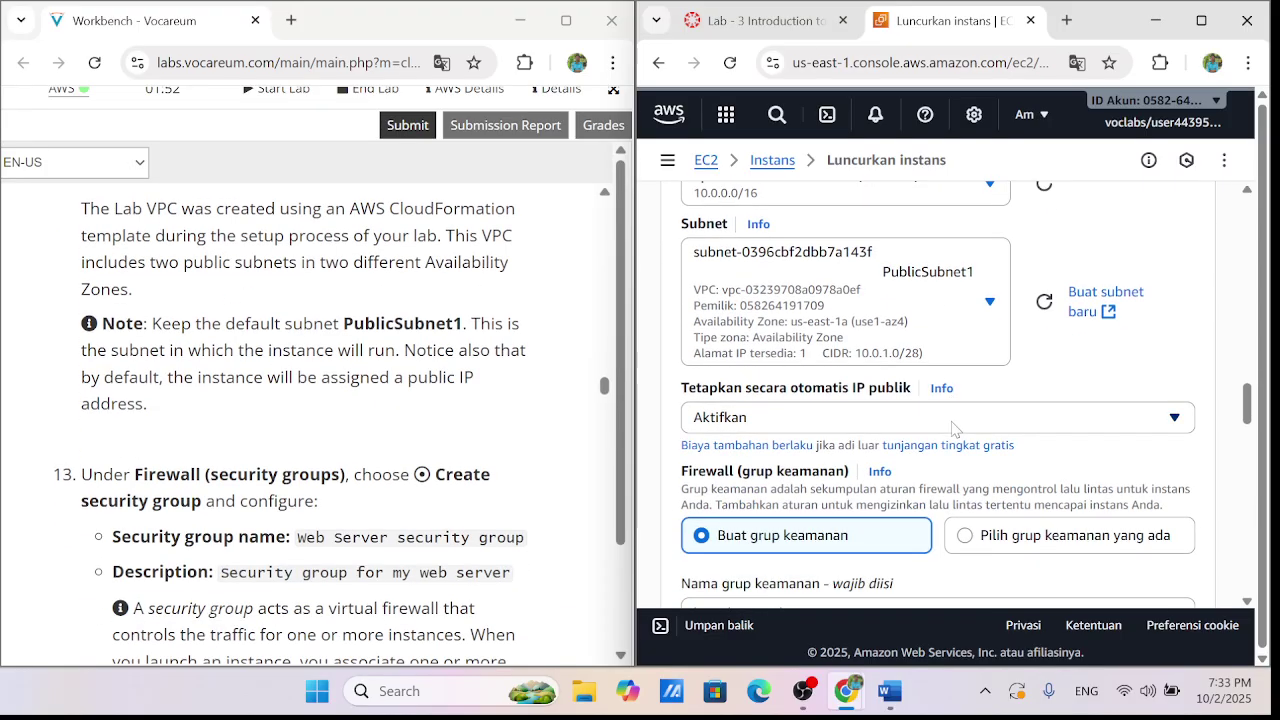
scroll(955, 427, down, 1)
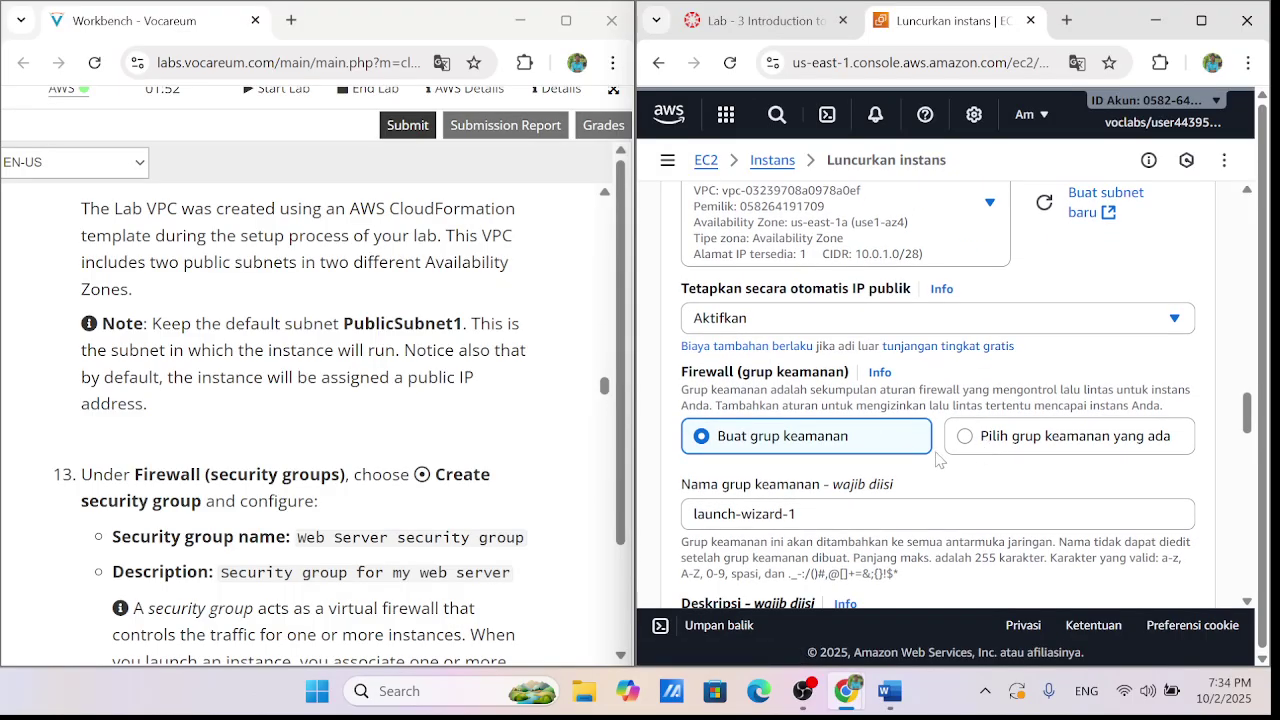
click(950, 440)
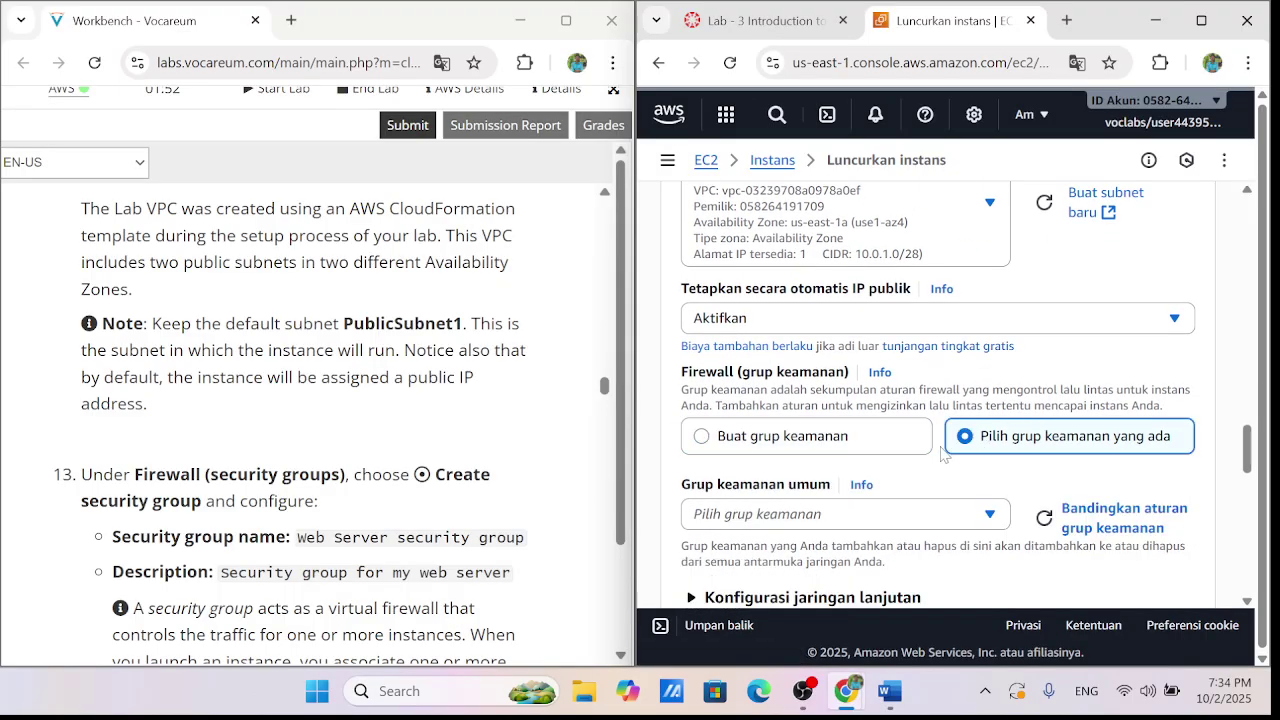
click(832, 437)
scroll(766, 449, down, 1)
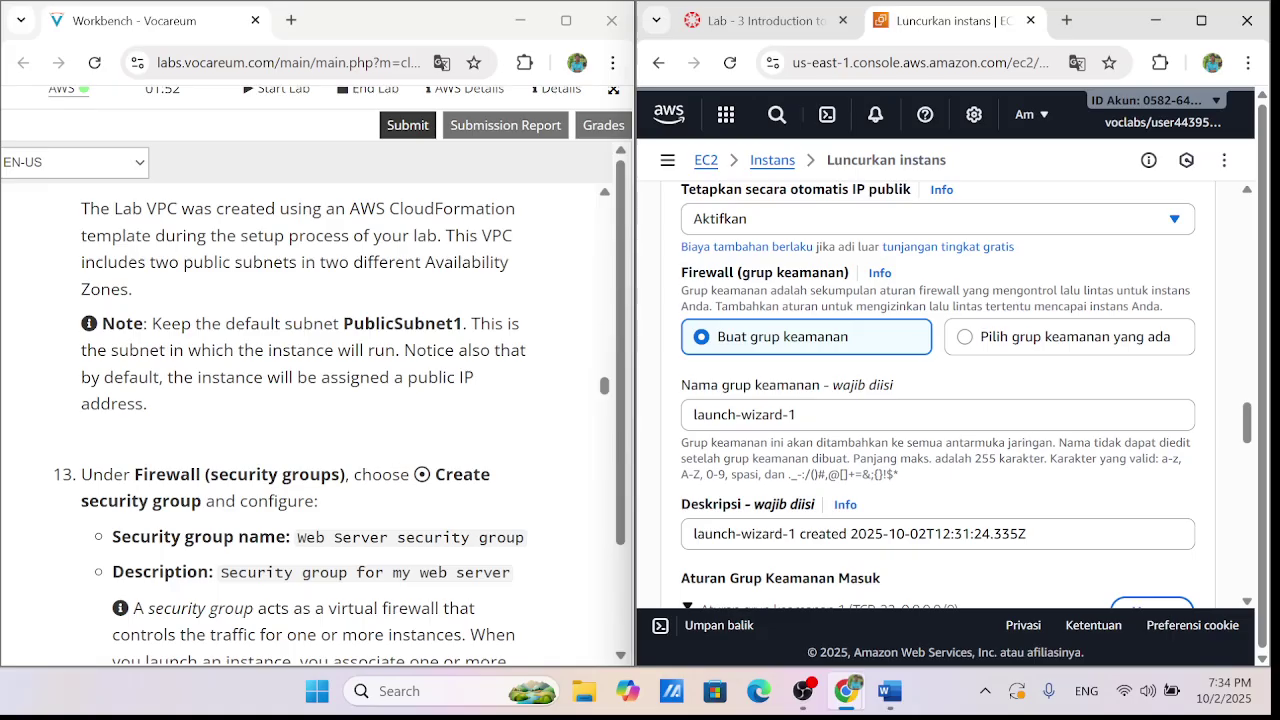
click(798, 414)
key(ctrl+a)
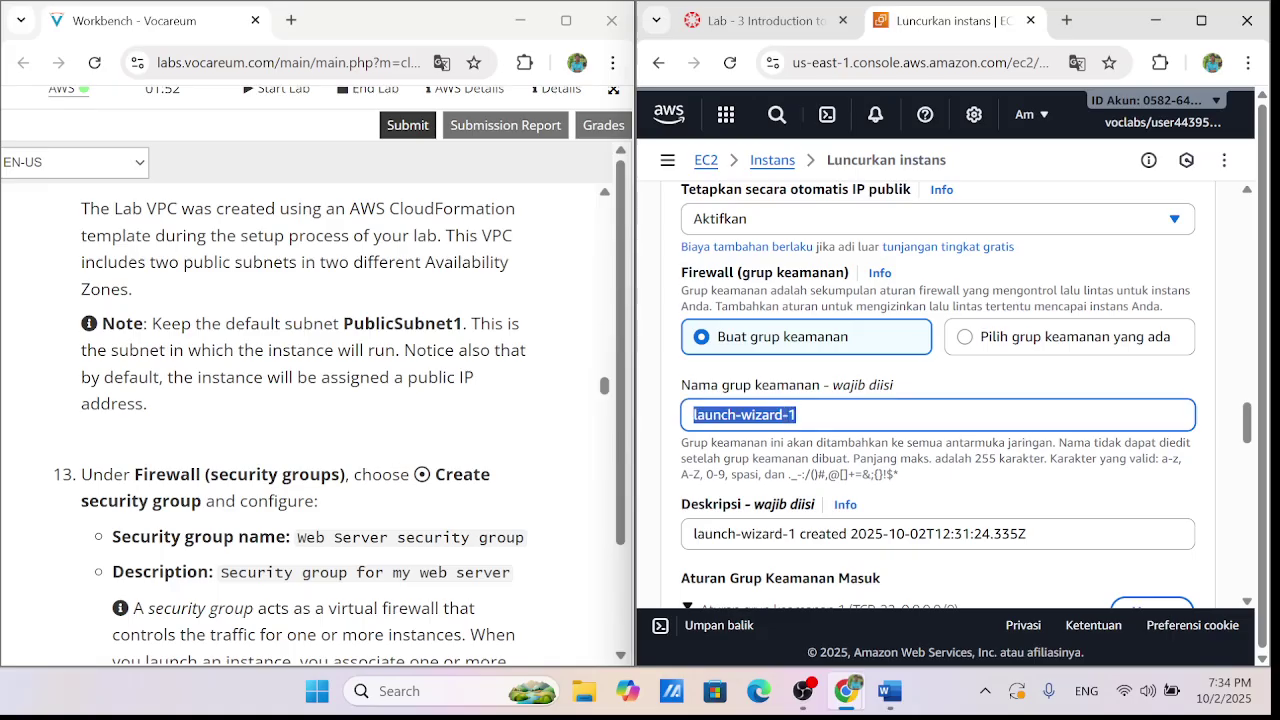
drag(297, 537, 530, 548)
right_click(530, 548)
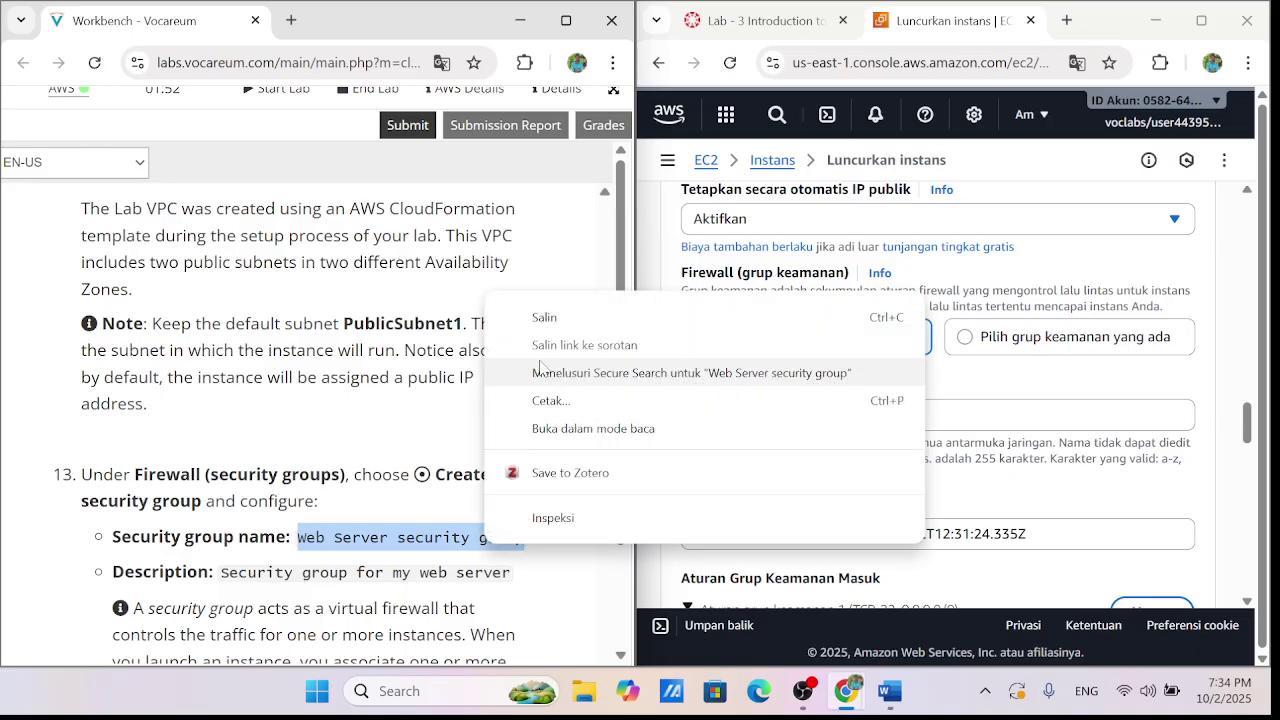
click(566, 320)
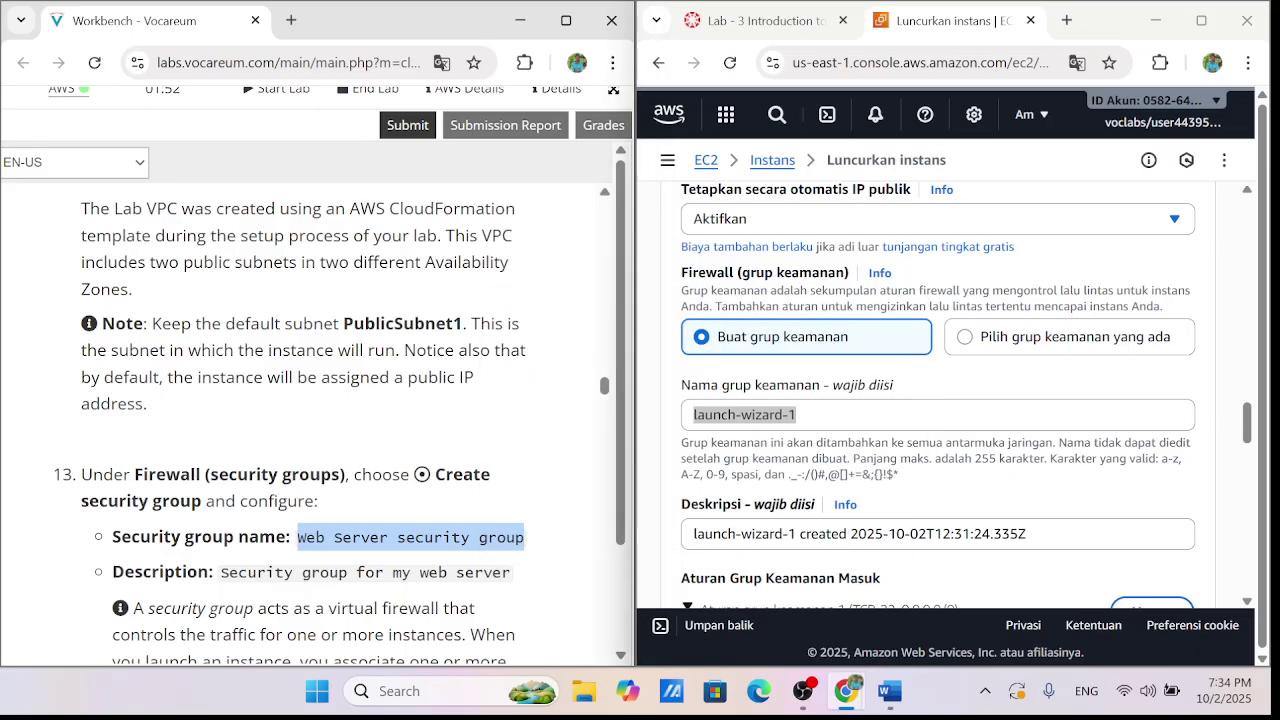
right_click(848, 414)
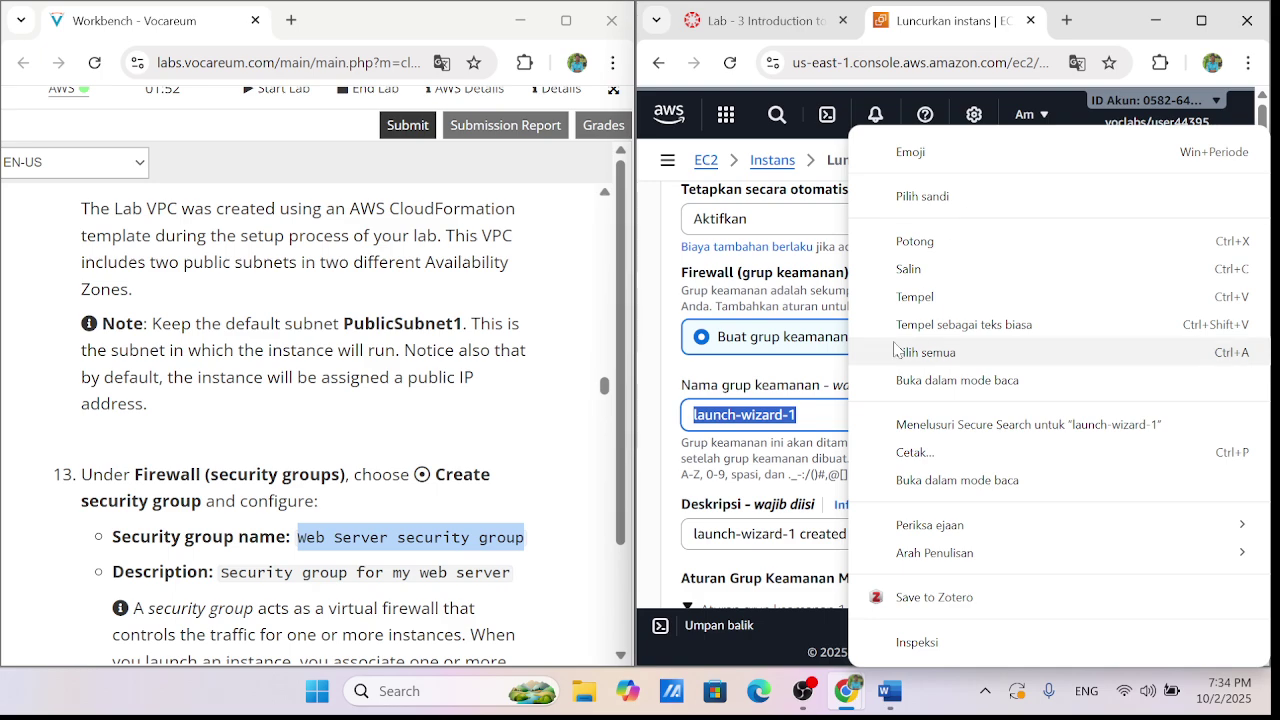
click(925, 300)
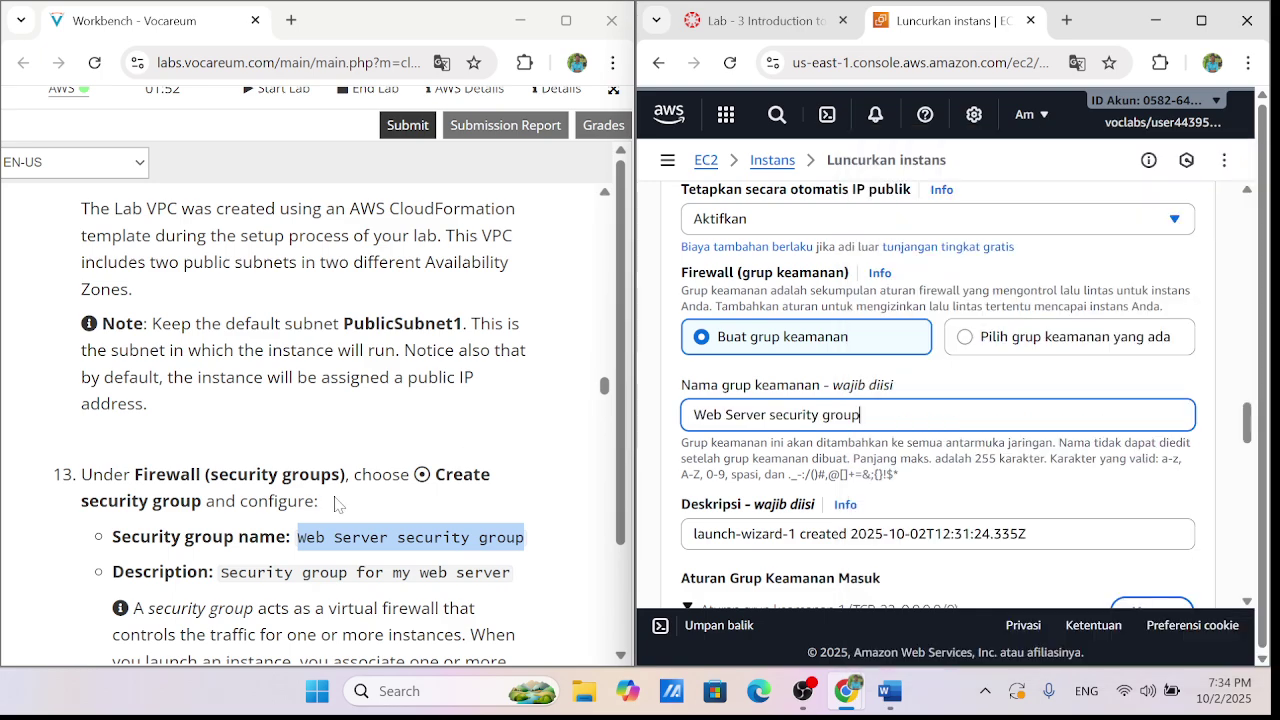
Replace the security group's description with "Security group for my web server", copied from the lab instructions
scroll(330, 505, down, 1)
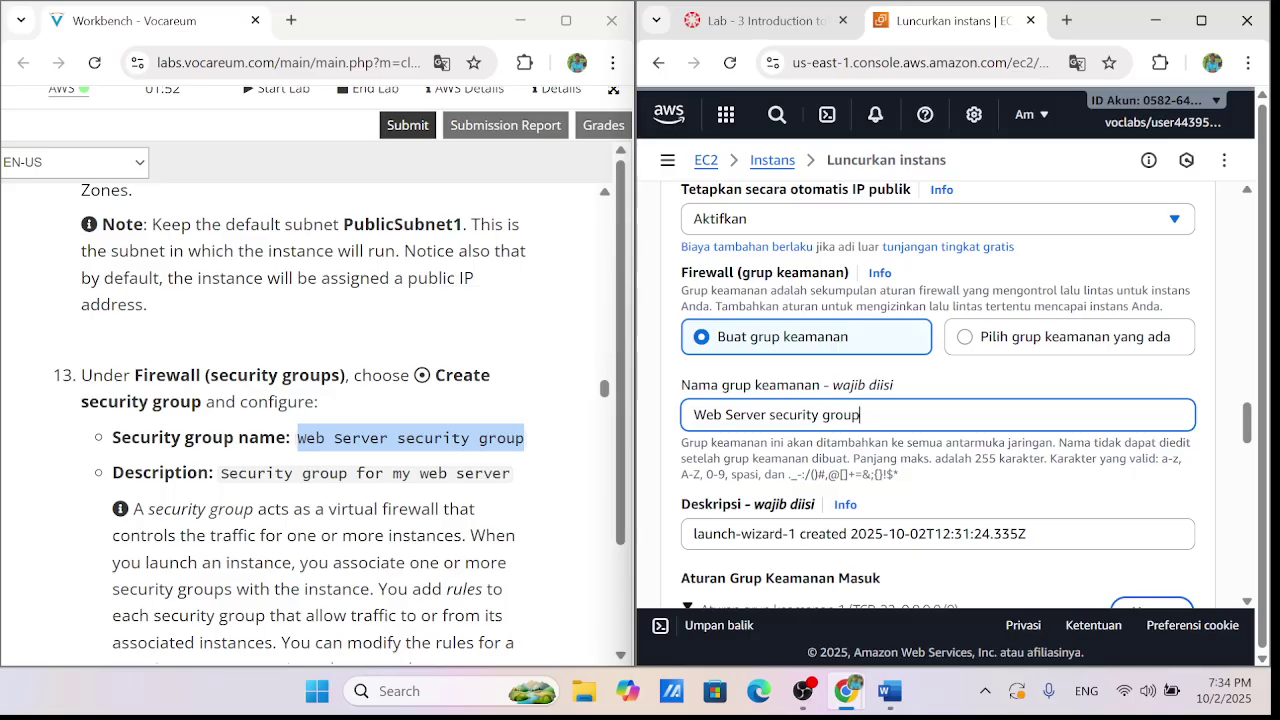
drag(221, 473, 517, 480)
right_click(497, 478)
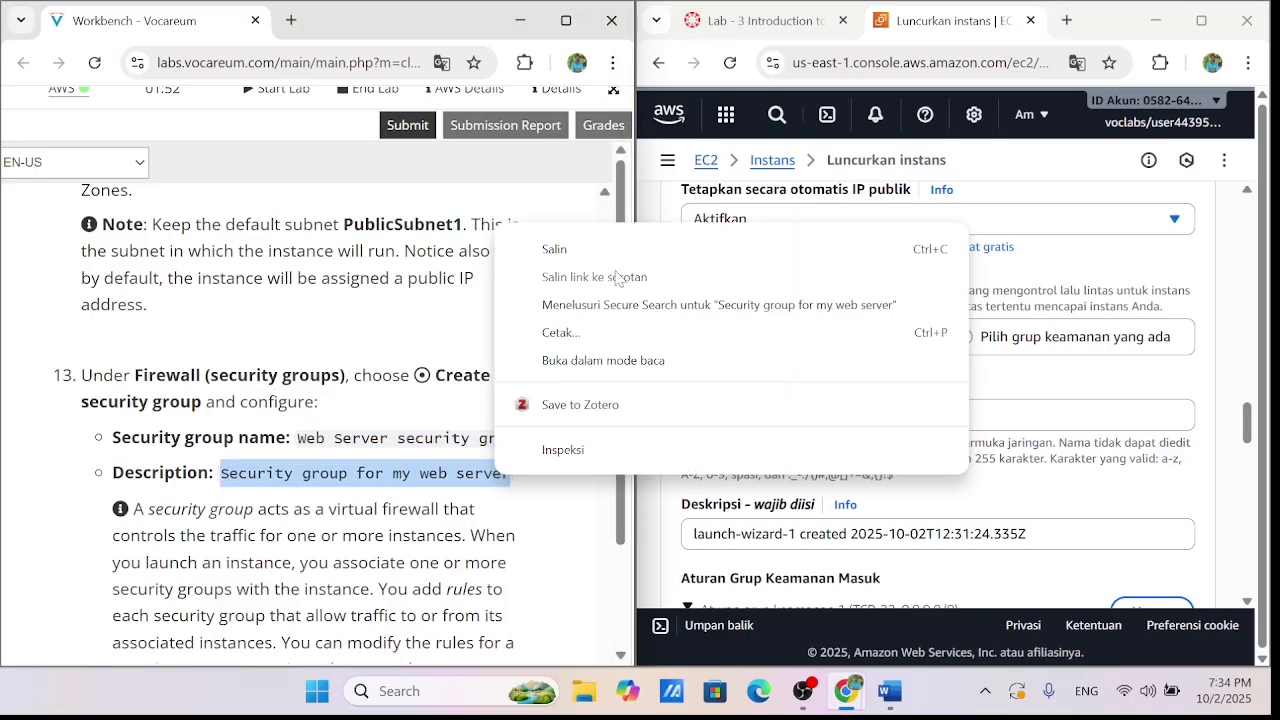
click(600, 252)
scroll(900, 400, down, 1)
triple_click(828, 434)
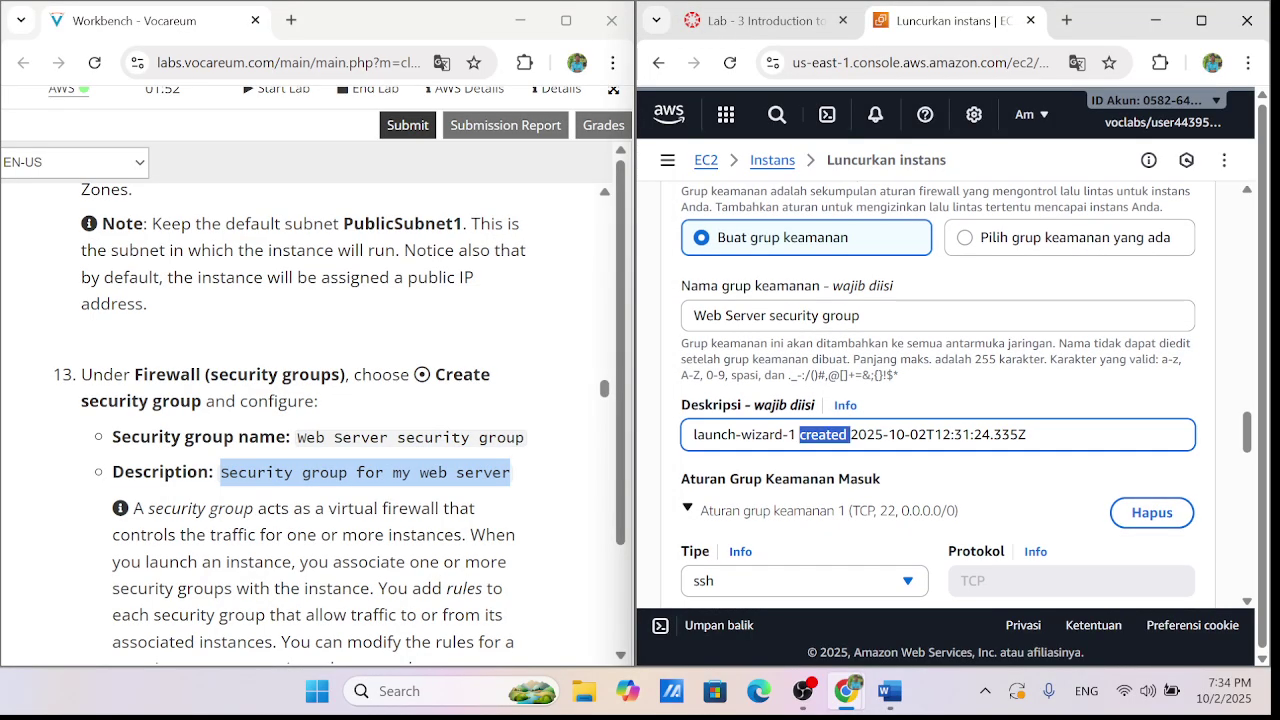
right_click(834, 434)
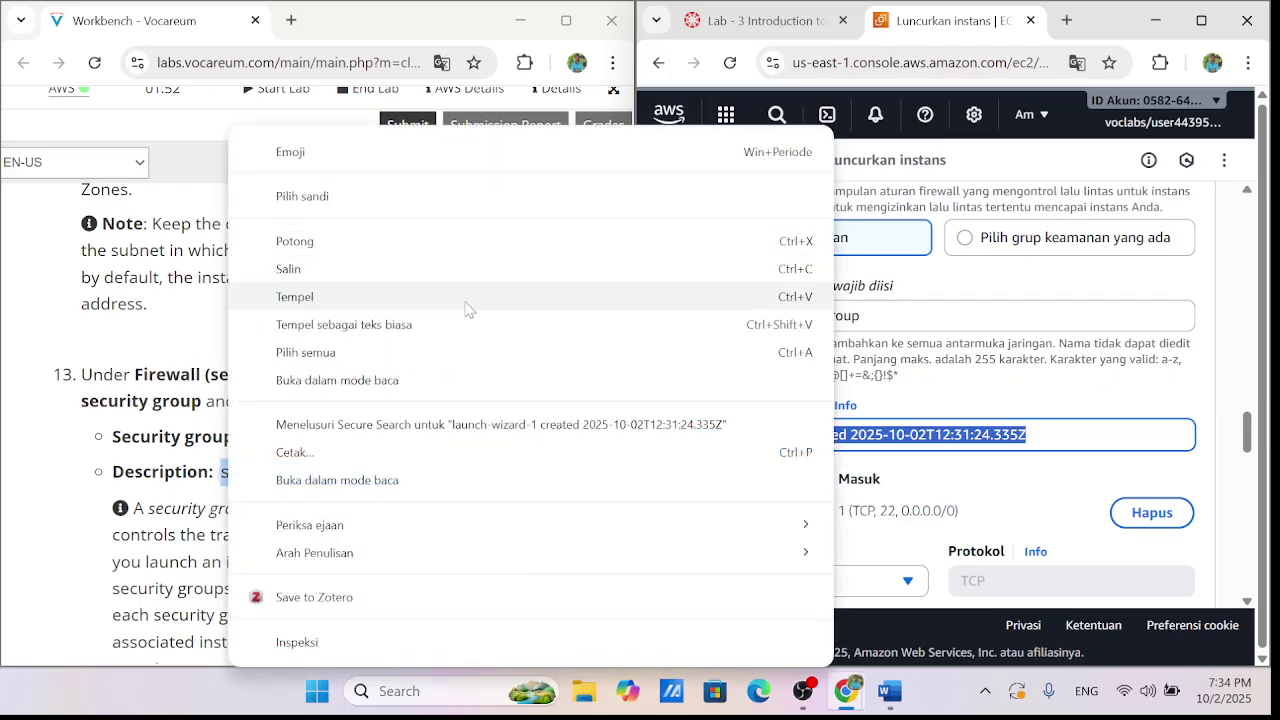
key(Escape)
key(ctrl+v)
Remove the existing SSH inbound rule from the new security group, as the lab instructions require
scroll(310, 420, down, 3)
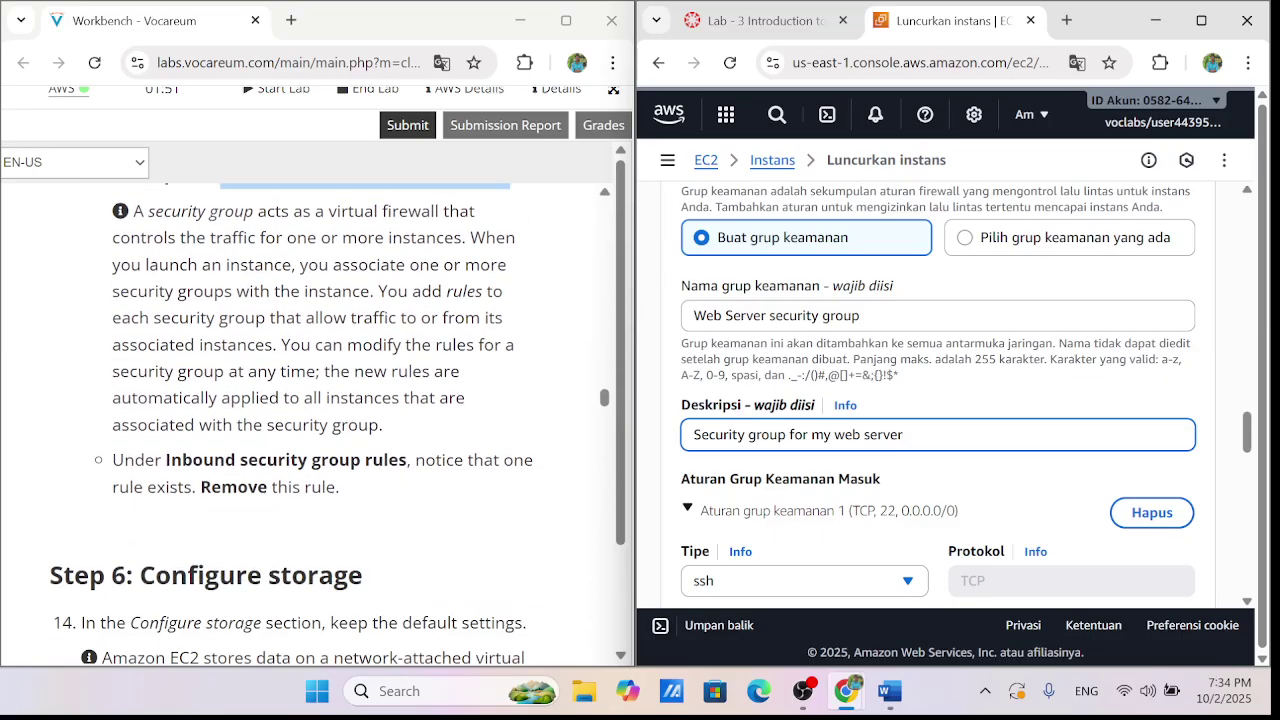
scroll(930, 427, down, 4)
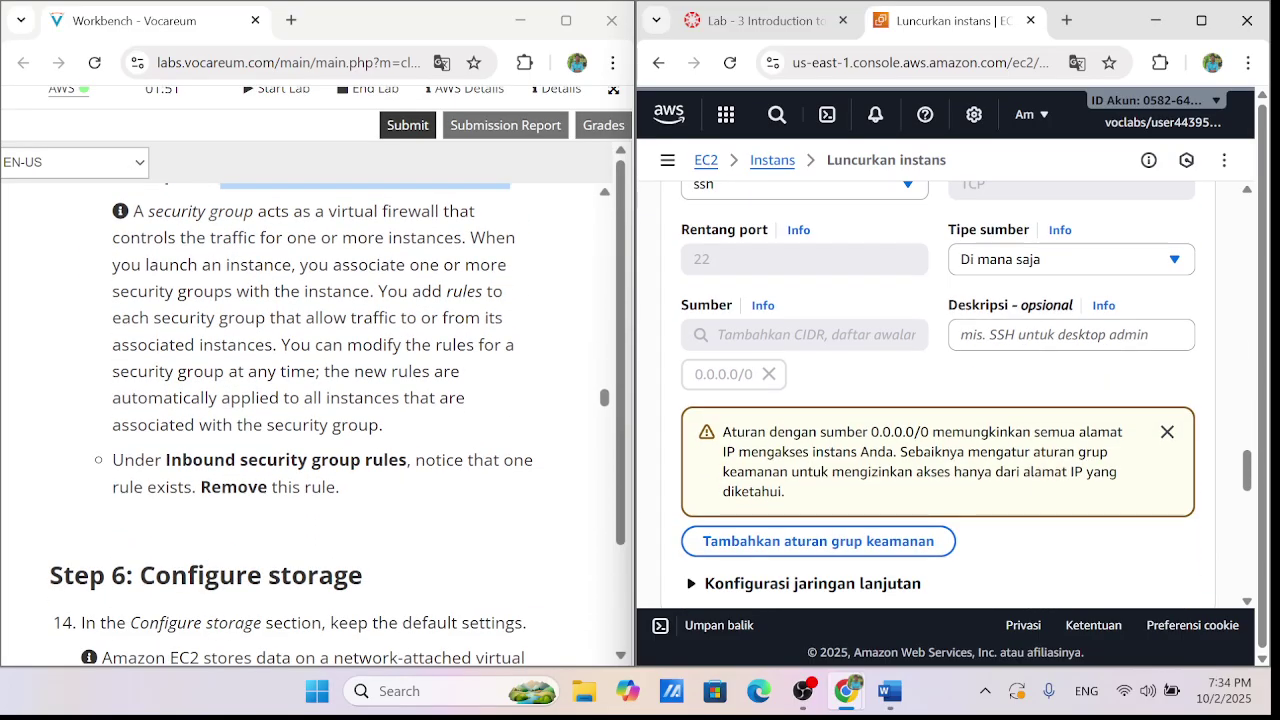
scroll(930, 427, up, 2)
scroll(870, 393, up, 2)
scroll(805, 395, down, 1)
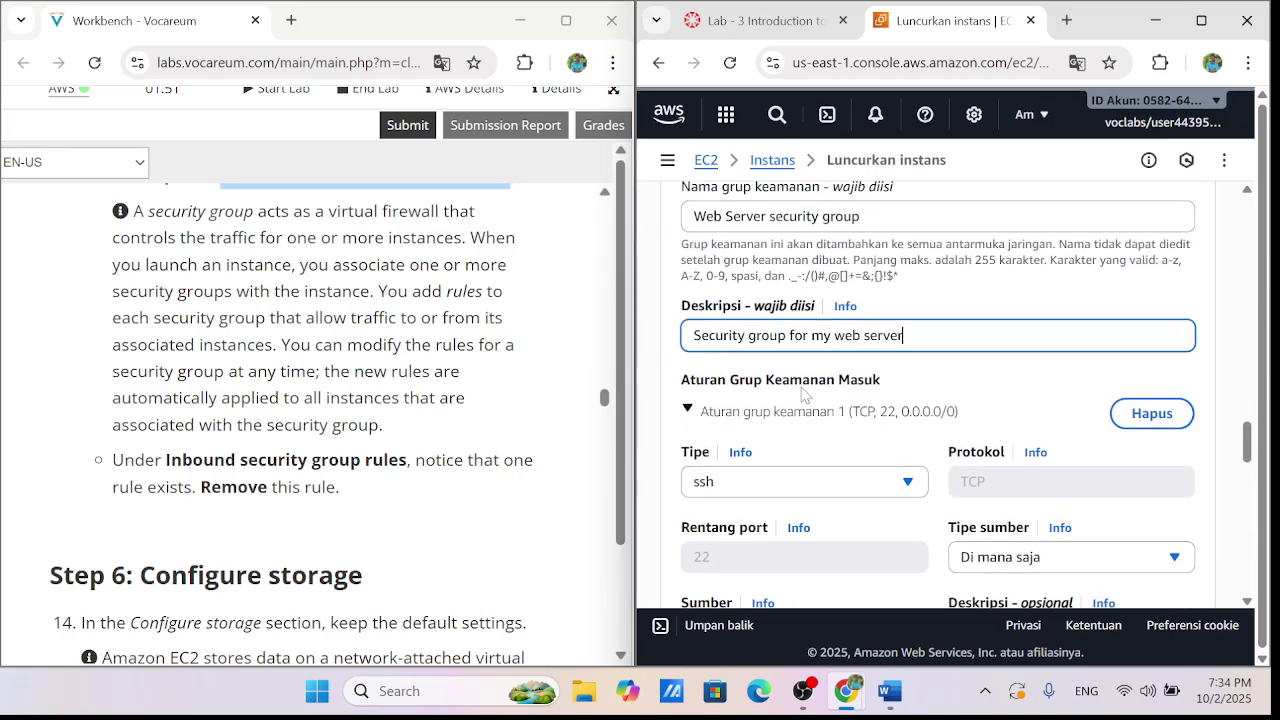
click(689, 410)
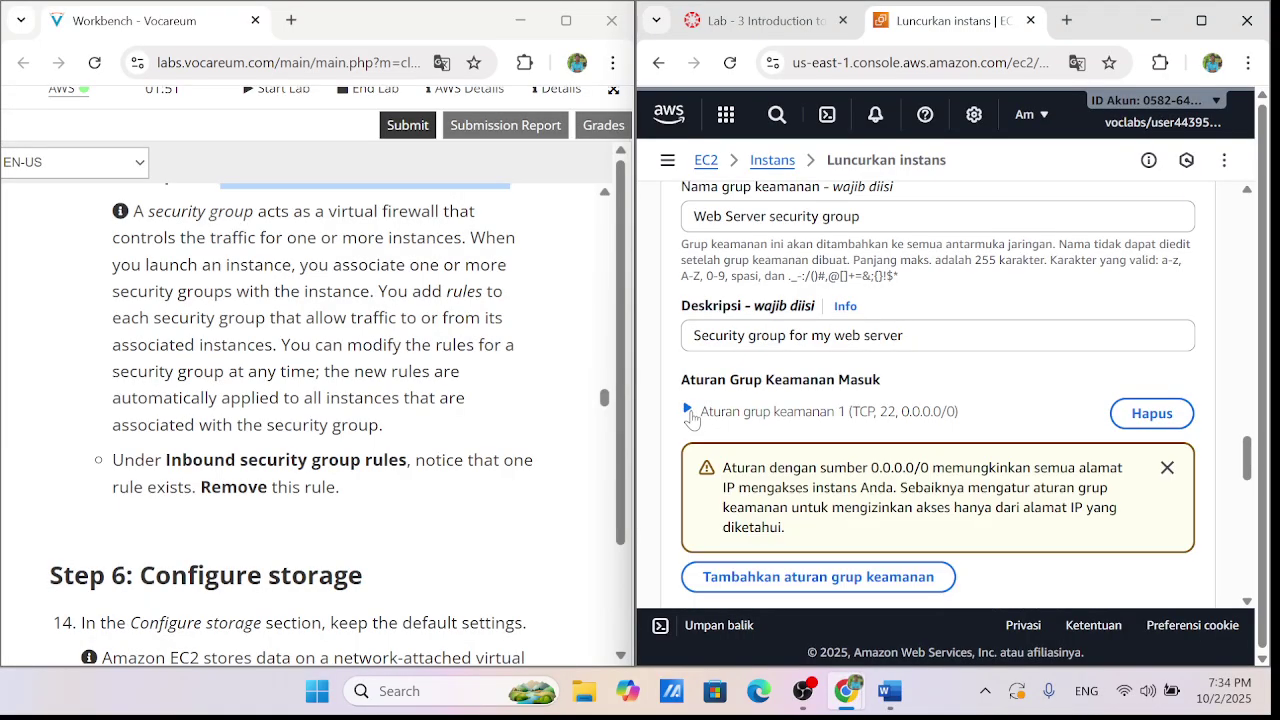
click(857, 413)
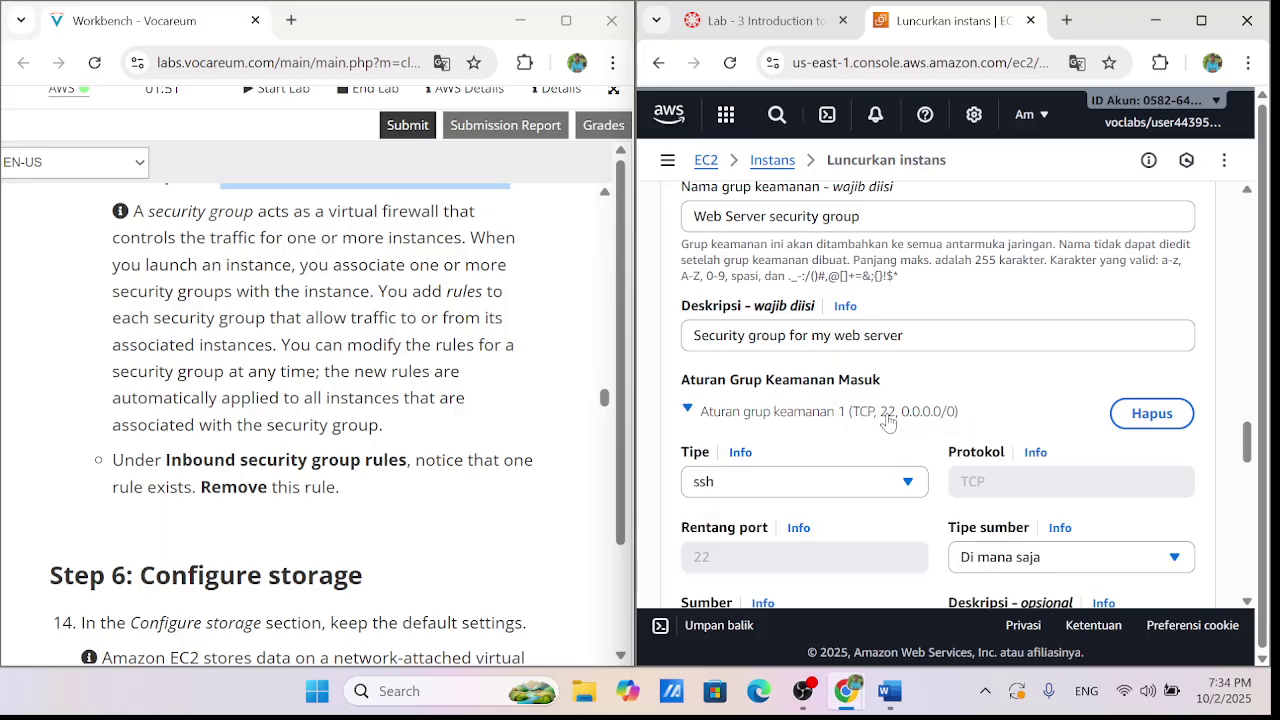
click(1130, 416)
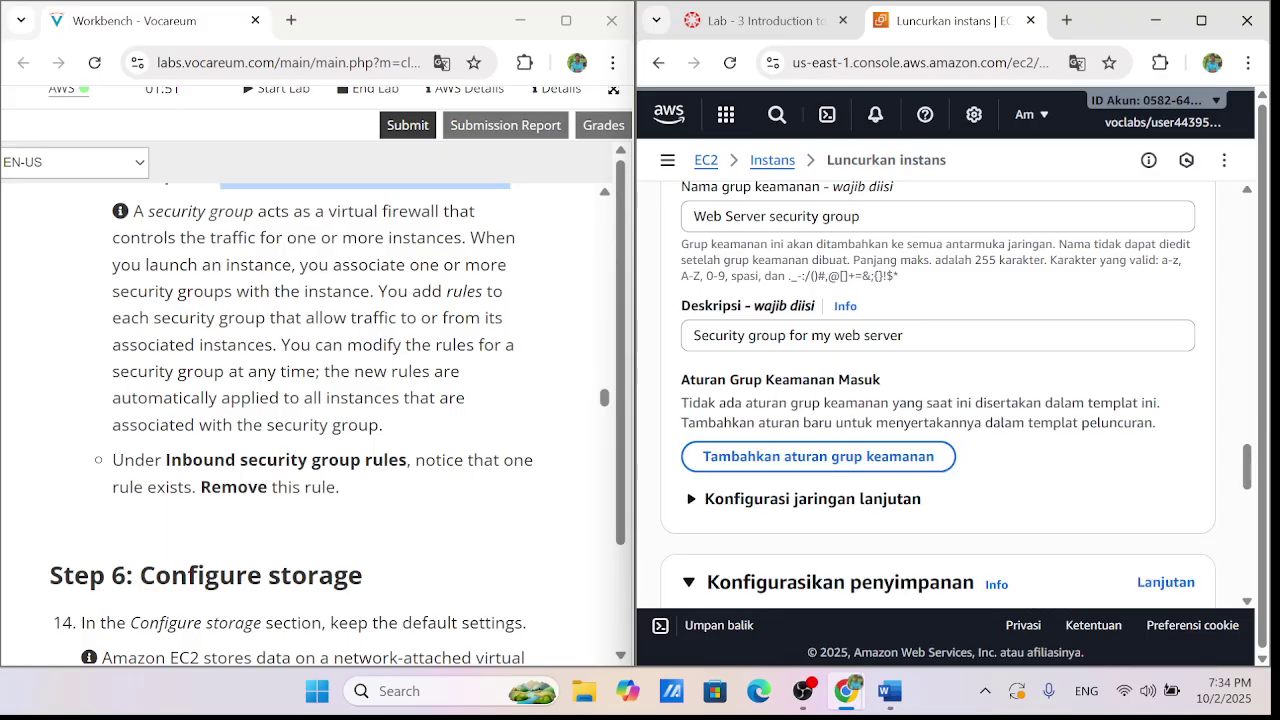
Keep the default storage settings and expand the instance's advanced details, following Steps 6 and 7 of the lab instructions
scroll(330, 513, down, 1)
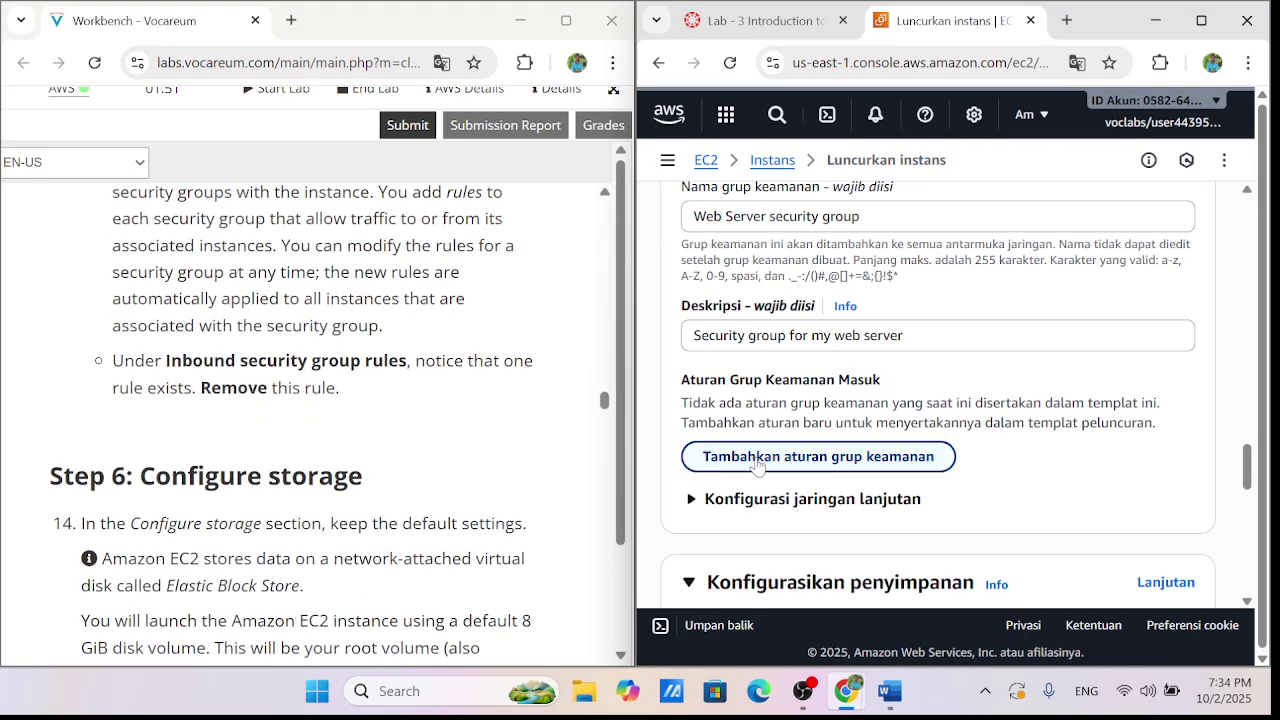
scroll(866, 445, down, 2)
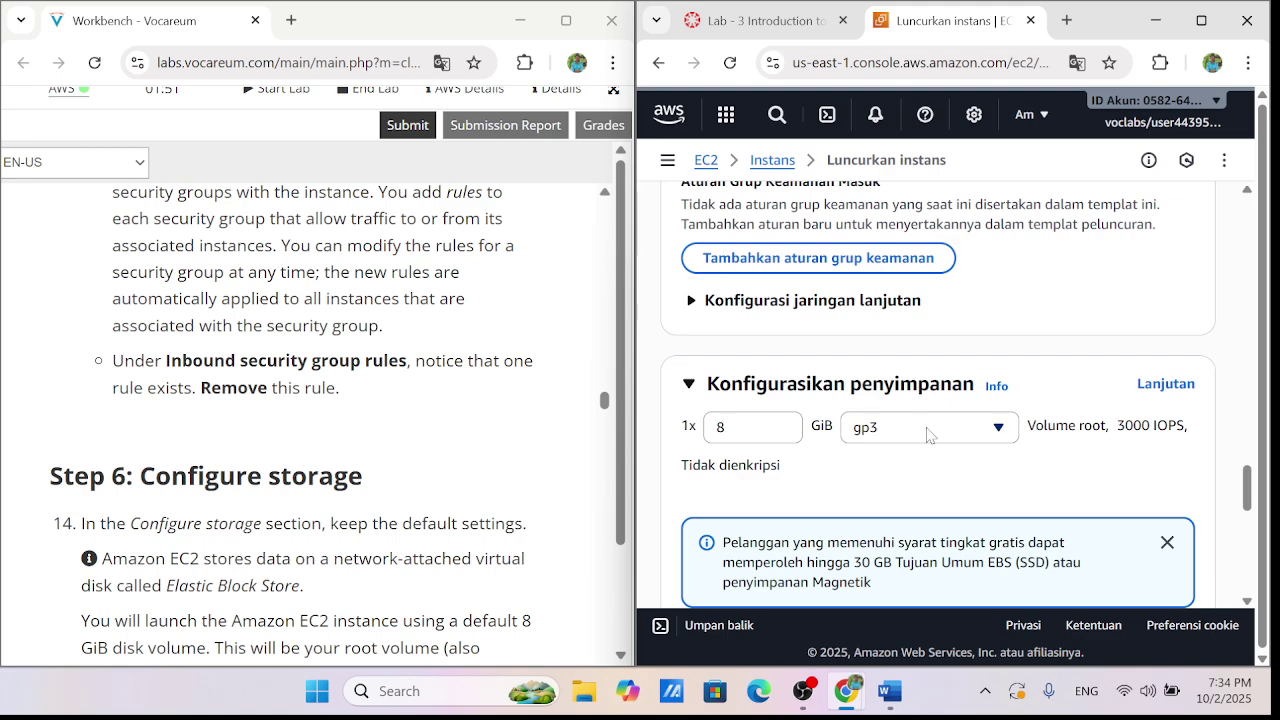
scroll(928, 433, down, 1)
scroll(290, 448, down, 3)
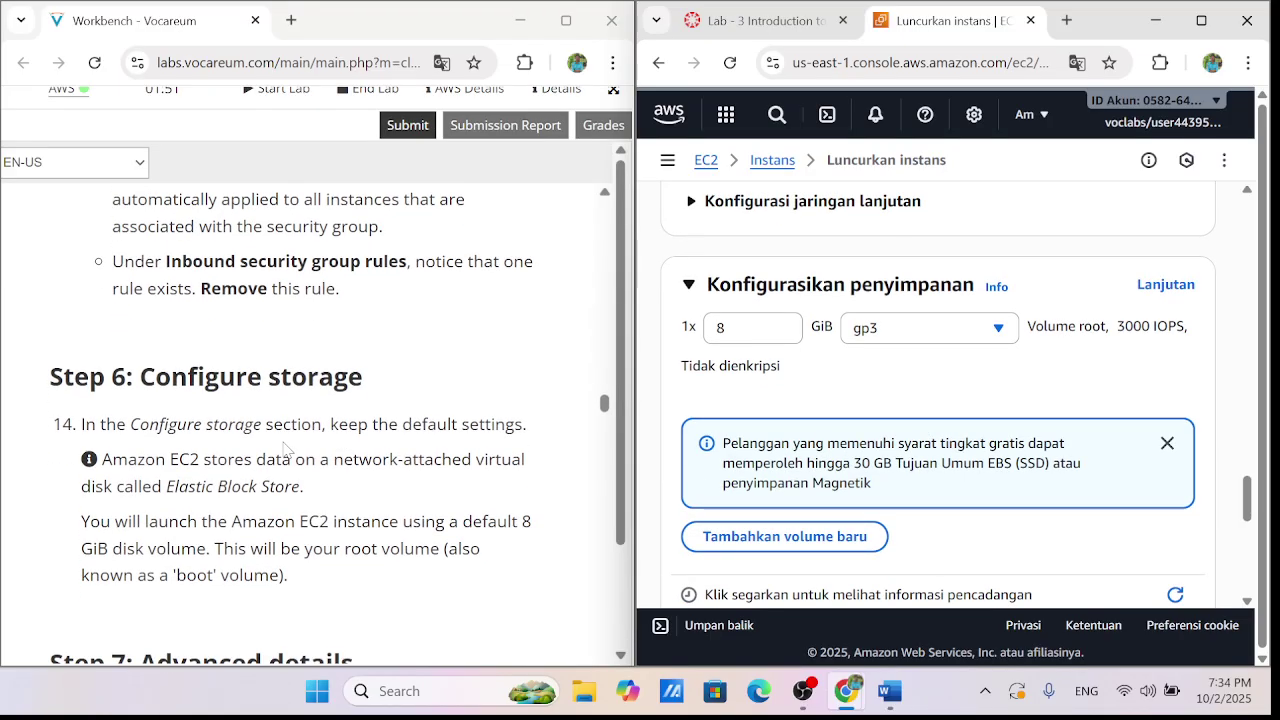
scroll(894, 441, down, 1)
scroll(829, 457, down, 3)
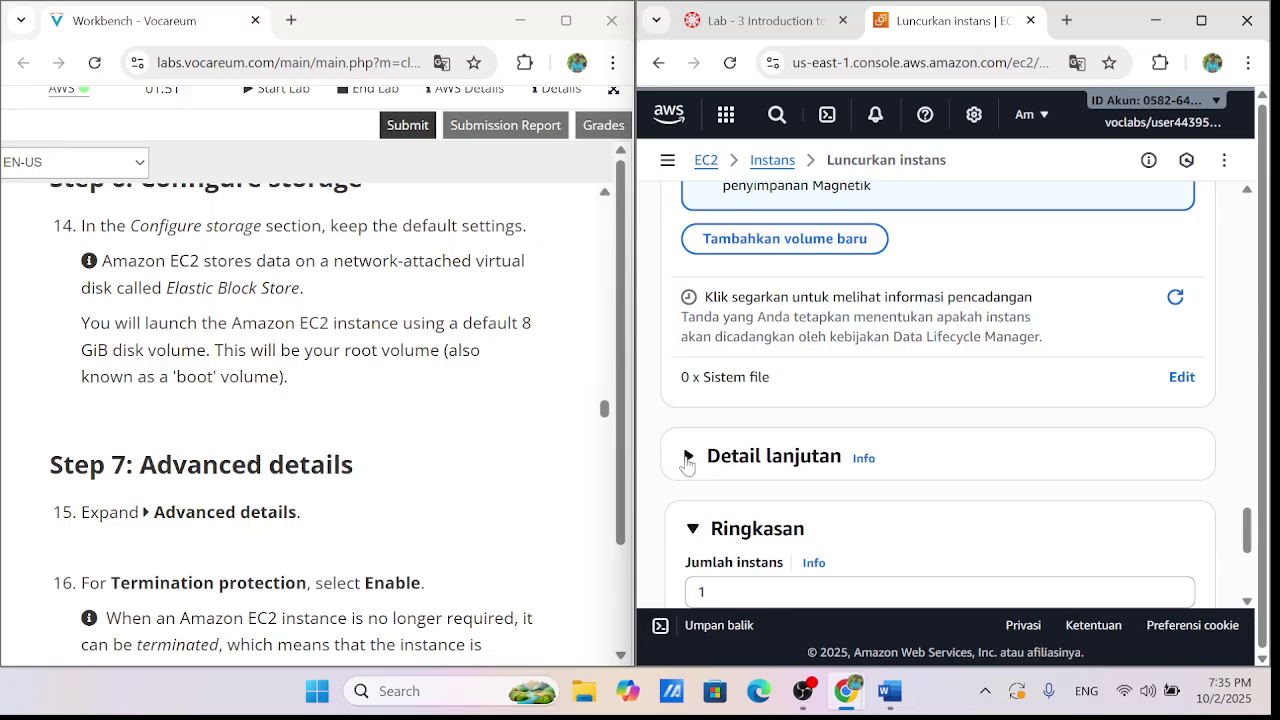
click(790, 458)
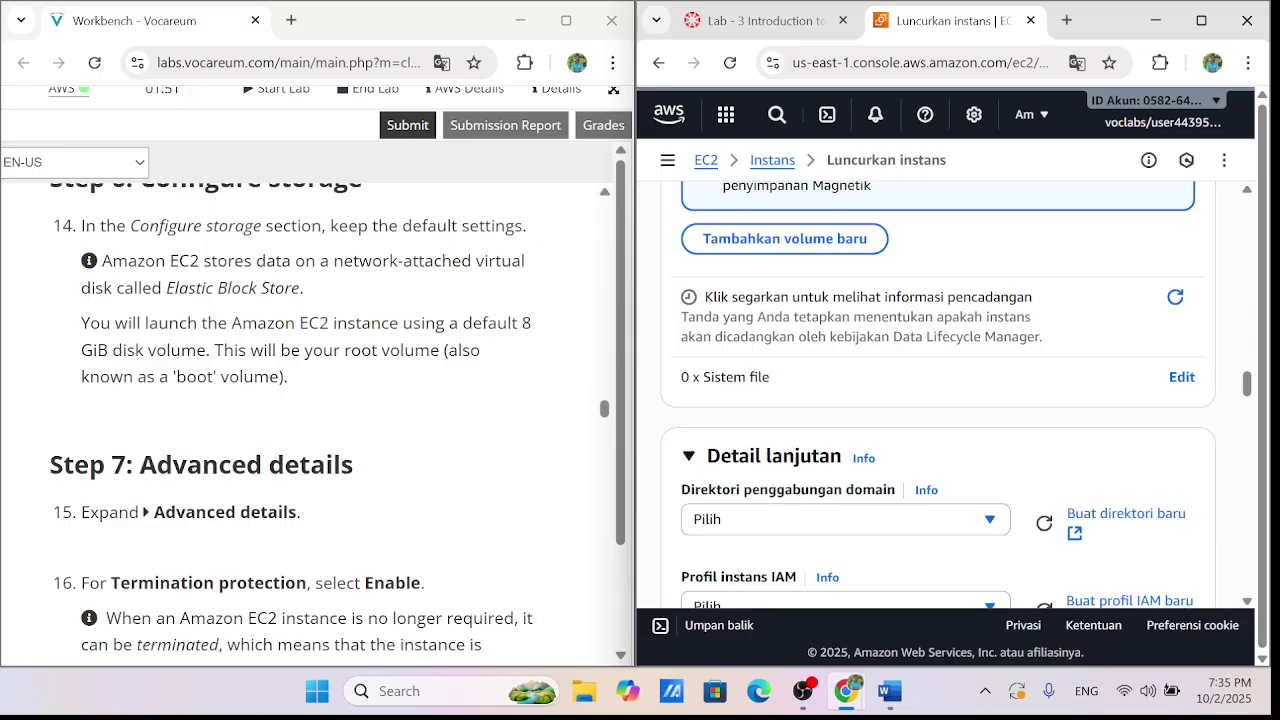
Translate the instance launch page into English and try to open the Termination protection options in the advanced details
scroll(466, 457, down, 1)
scroll(921, 458, down, 1)
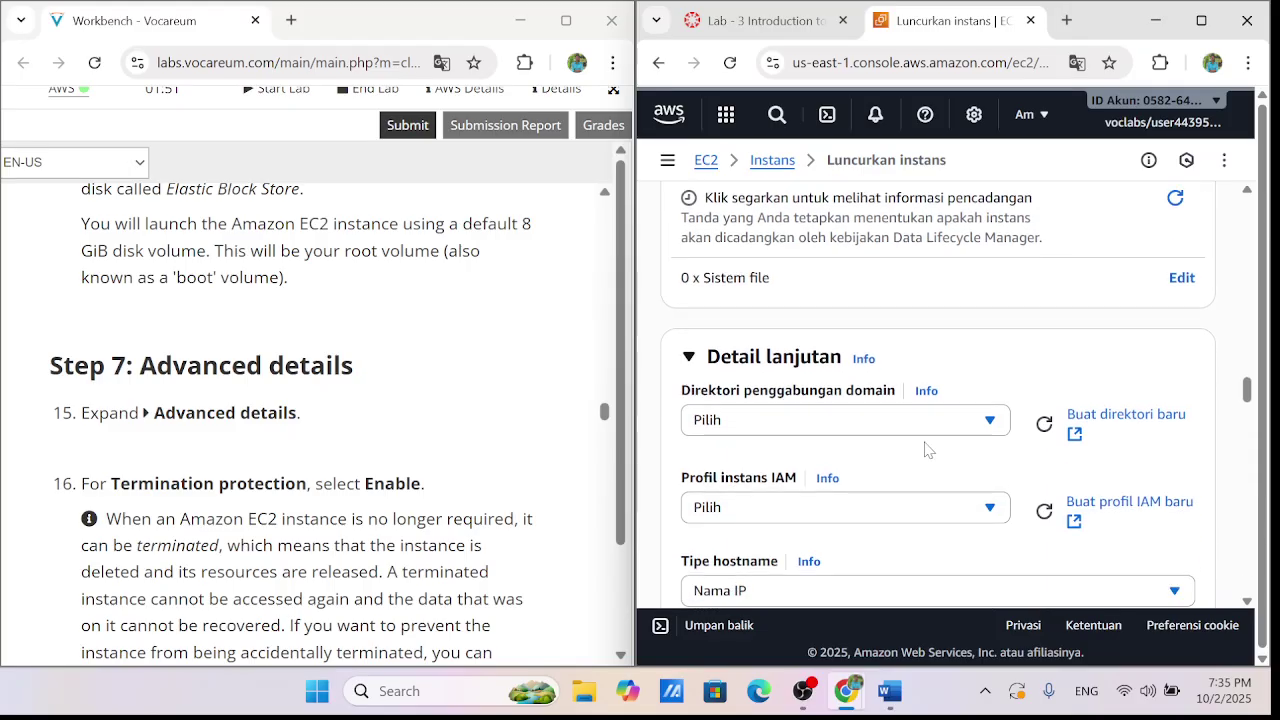
click(940, 422)
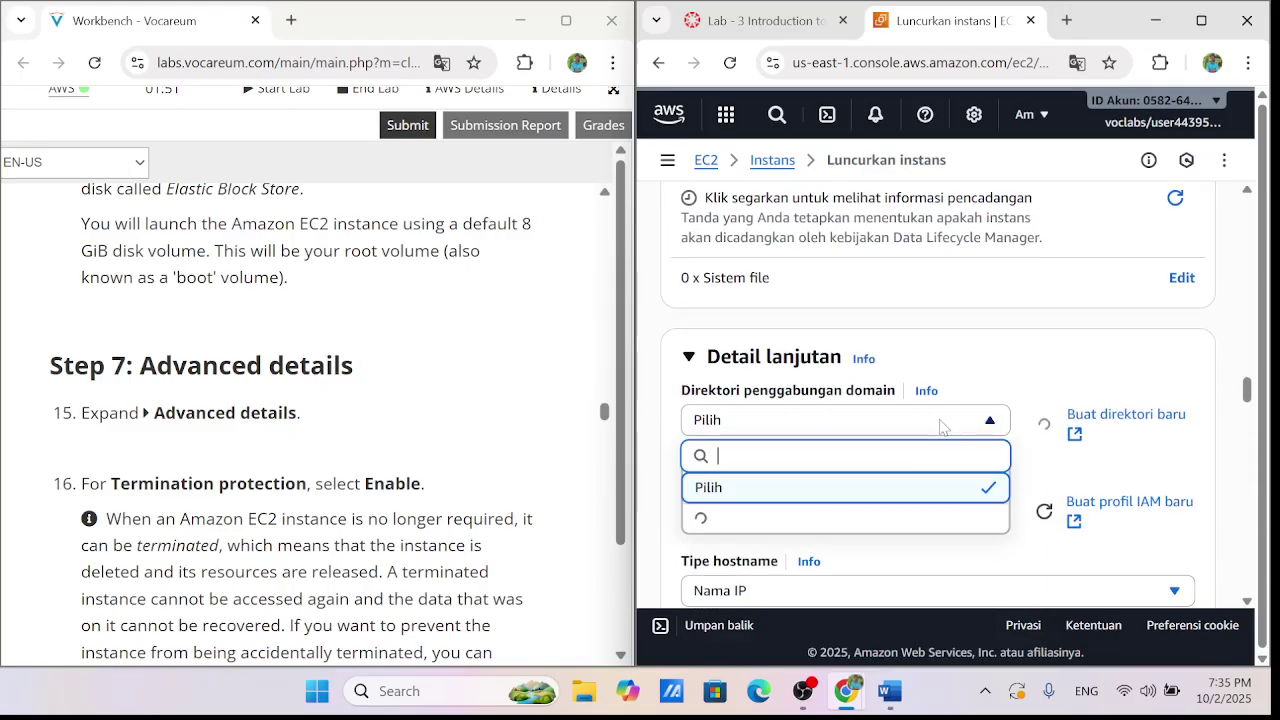
click(940, 422)
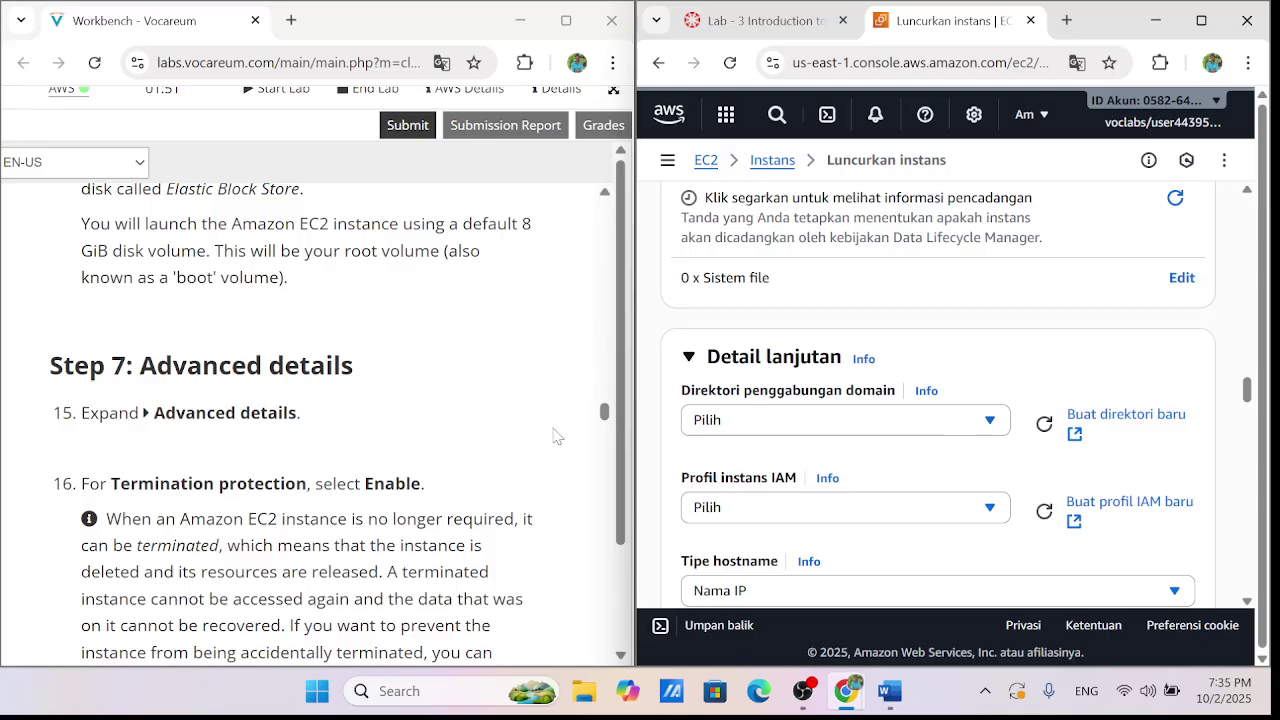
scroll(889, 442, down, 1)
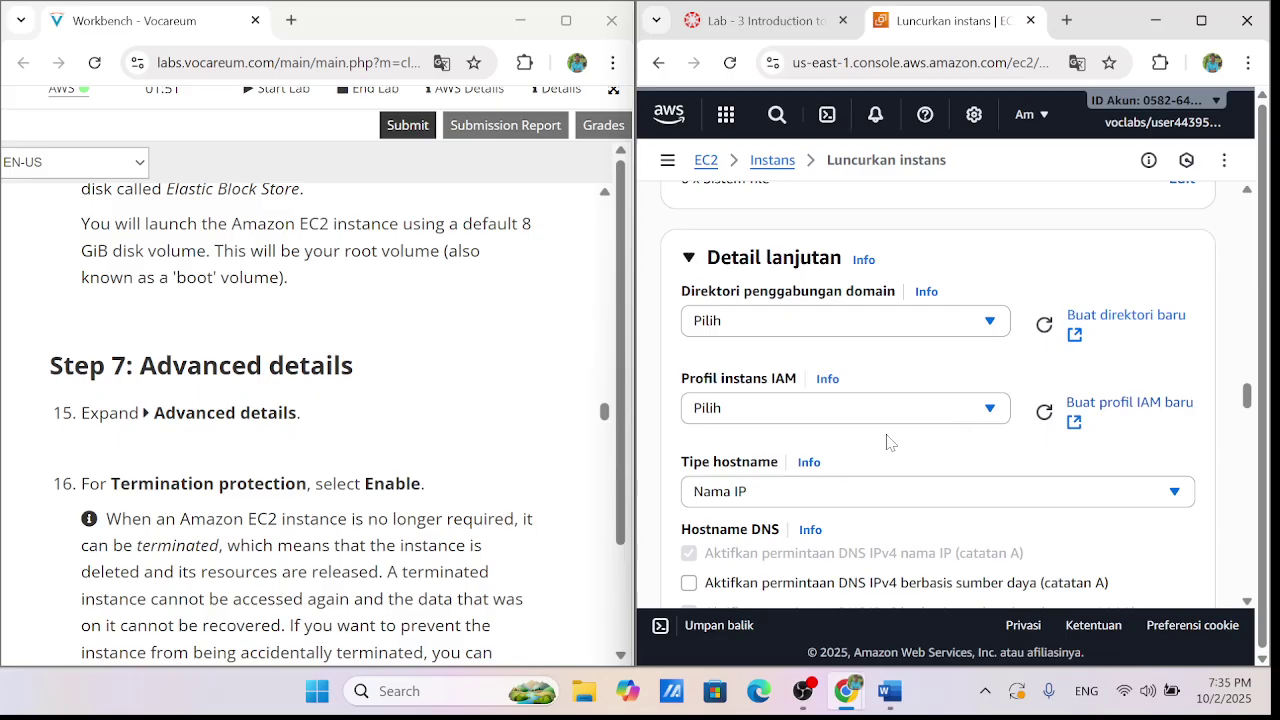
scroll(889, 442, down, 3)
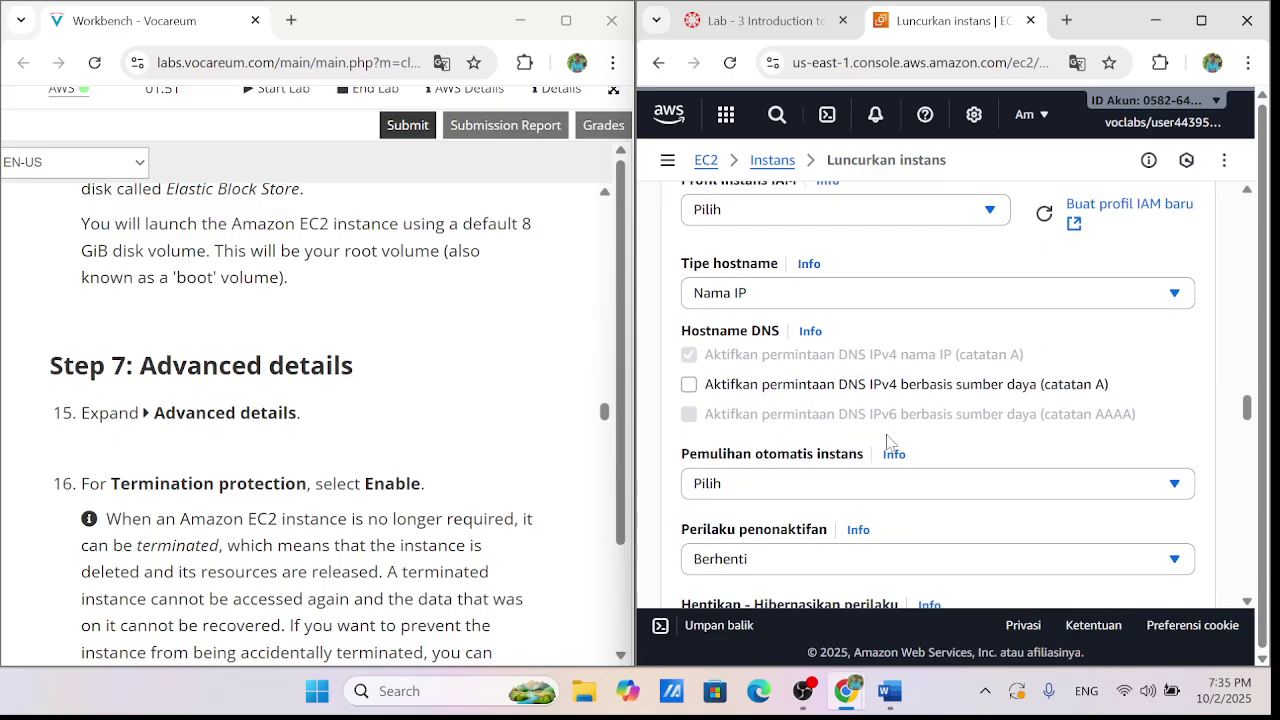
scroll(889, 442, down, 1)
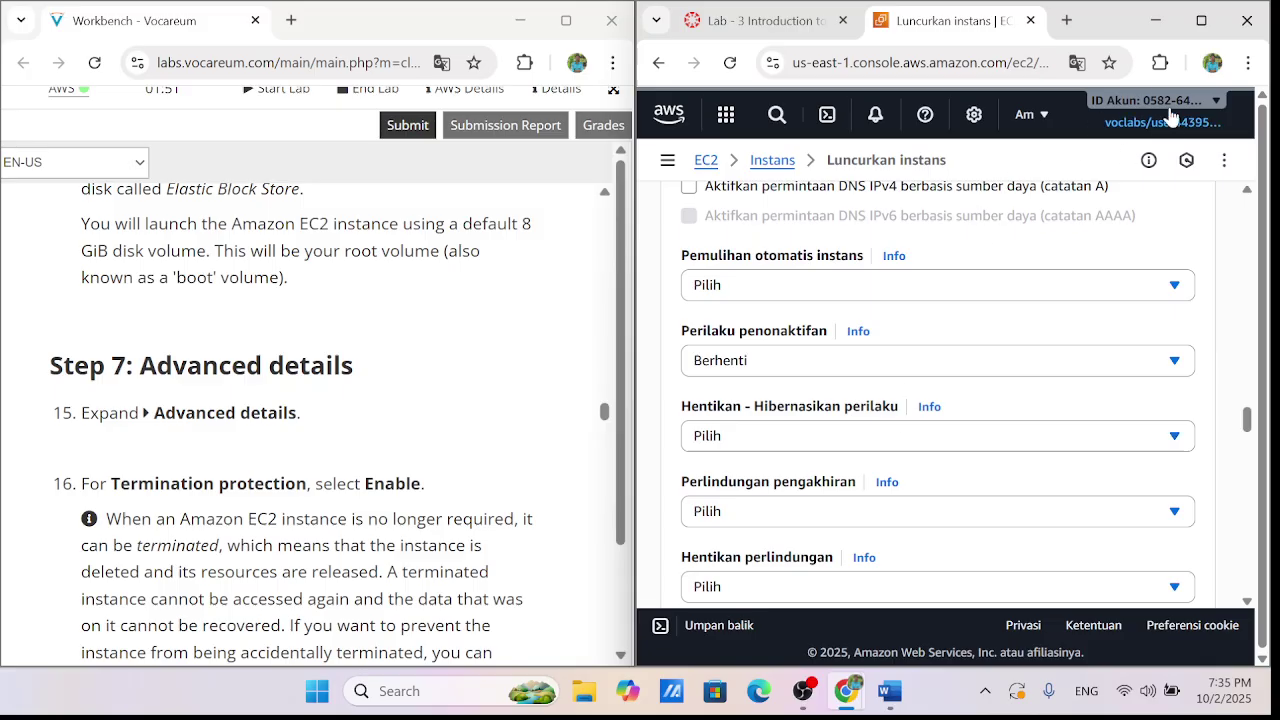
click(1076, 63)
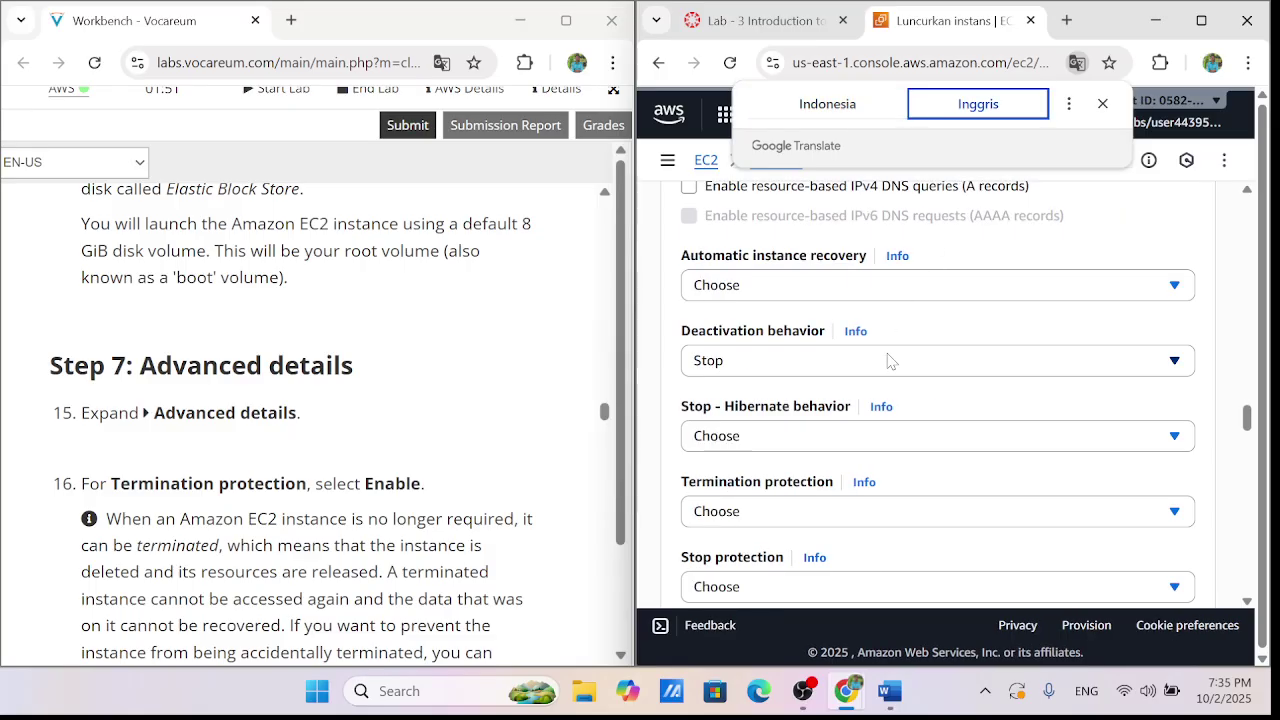
scroll(885, 362, down, 1)
click(843, 414)
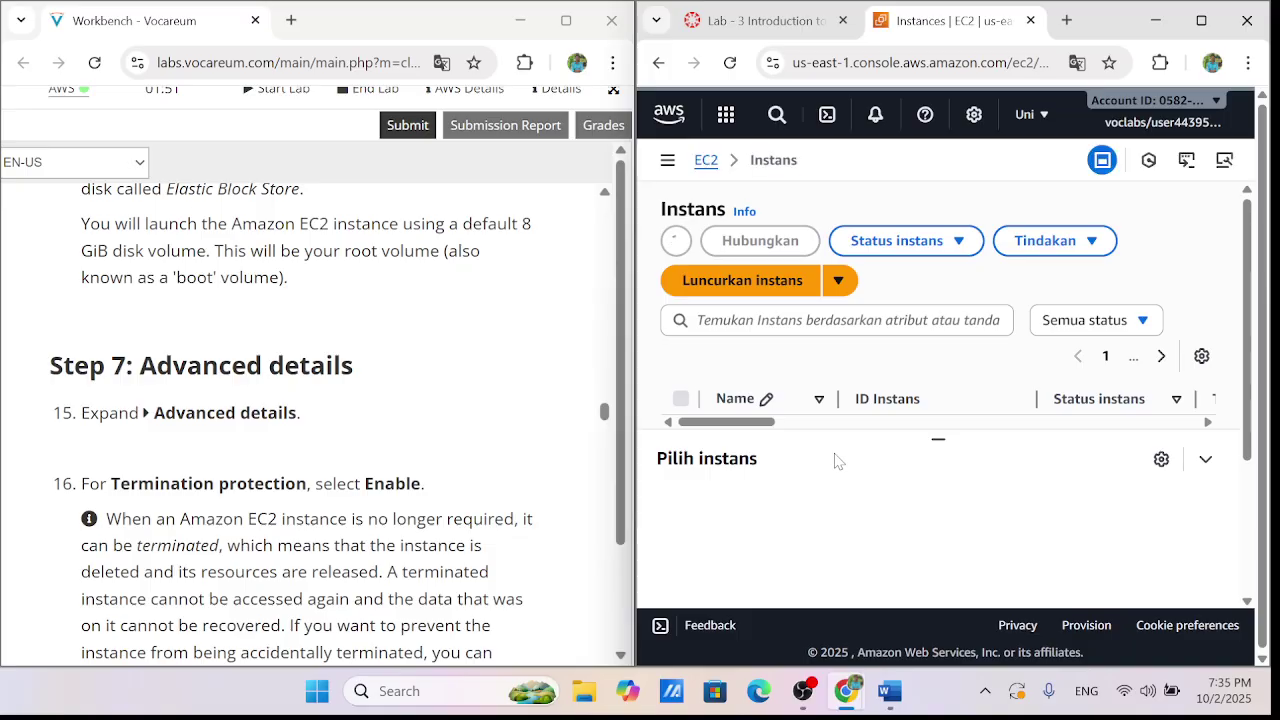
Start a new instance launch from the Instances list to bring up a blank launch form
scroll(491, 469, down, 3)
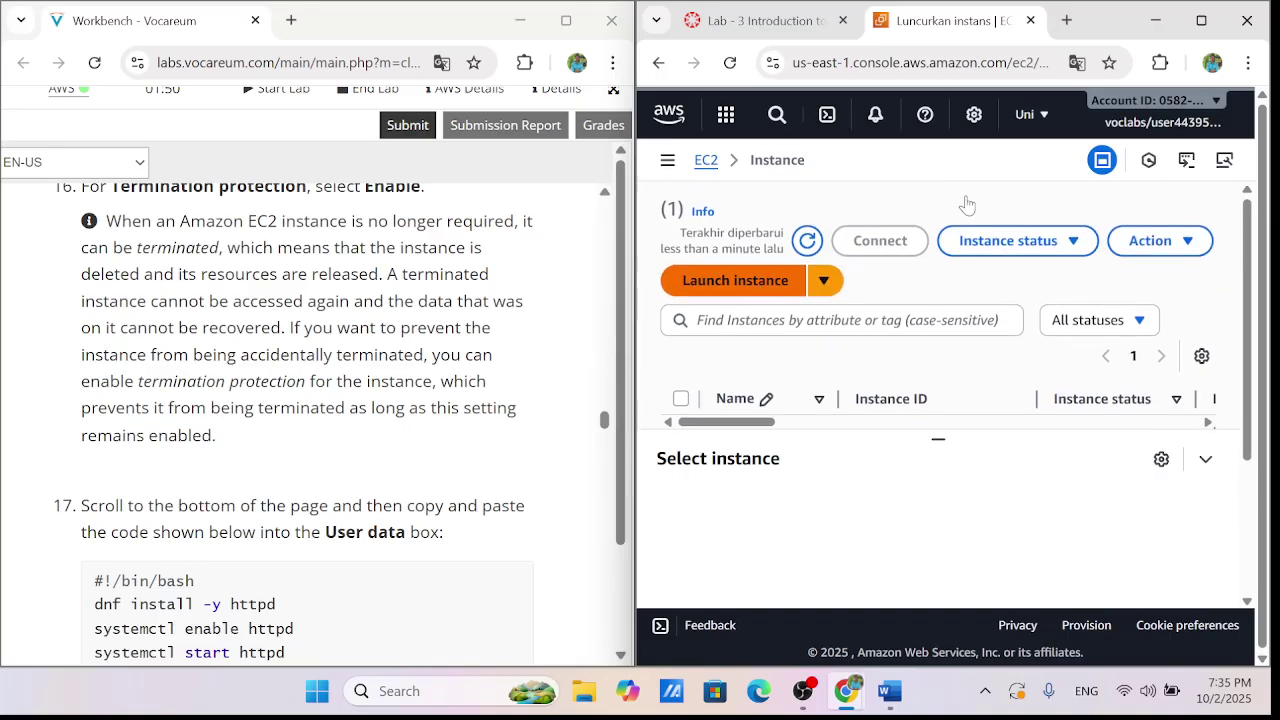
click(812, 8)
click(920, 14)
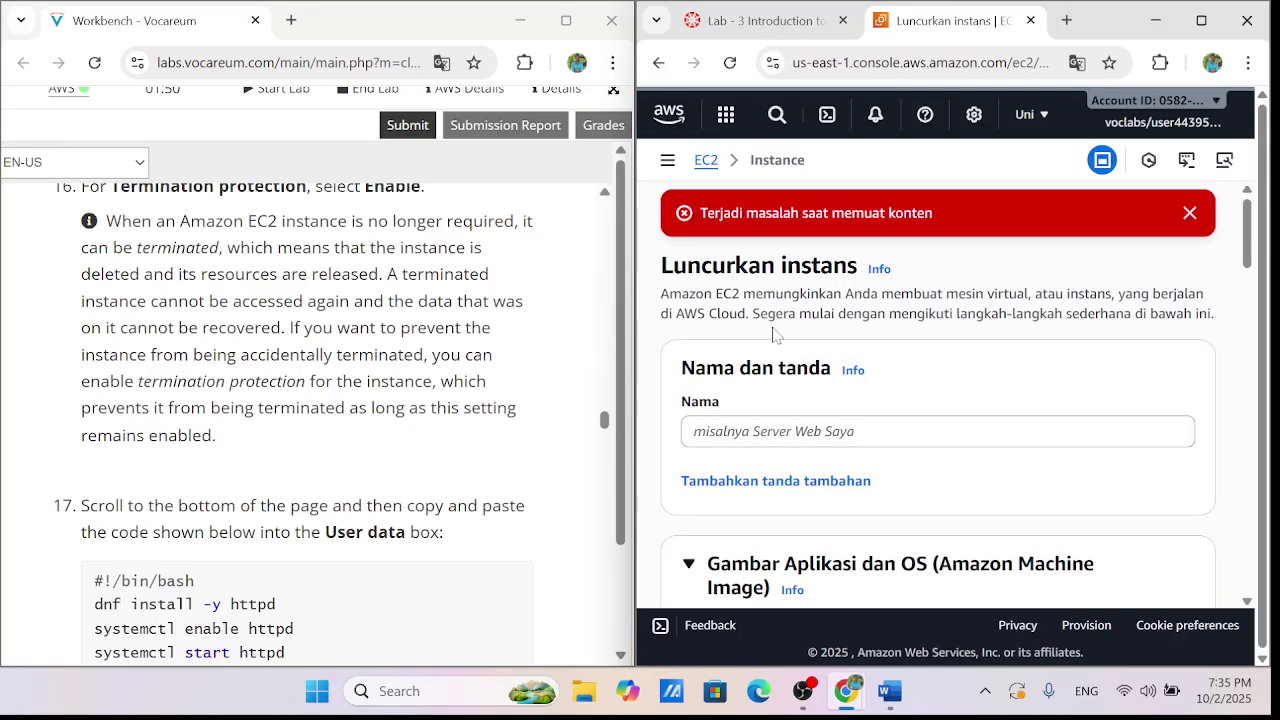
scroll(815, 400, down, 4)
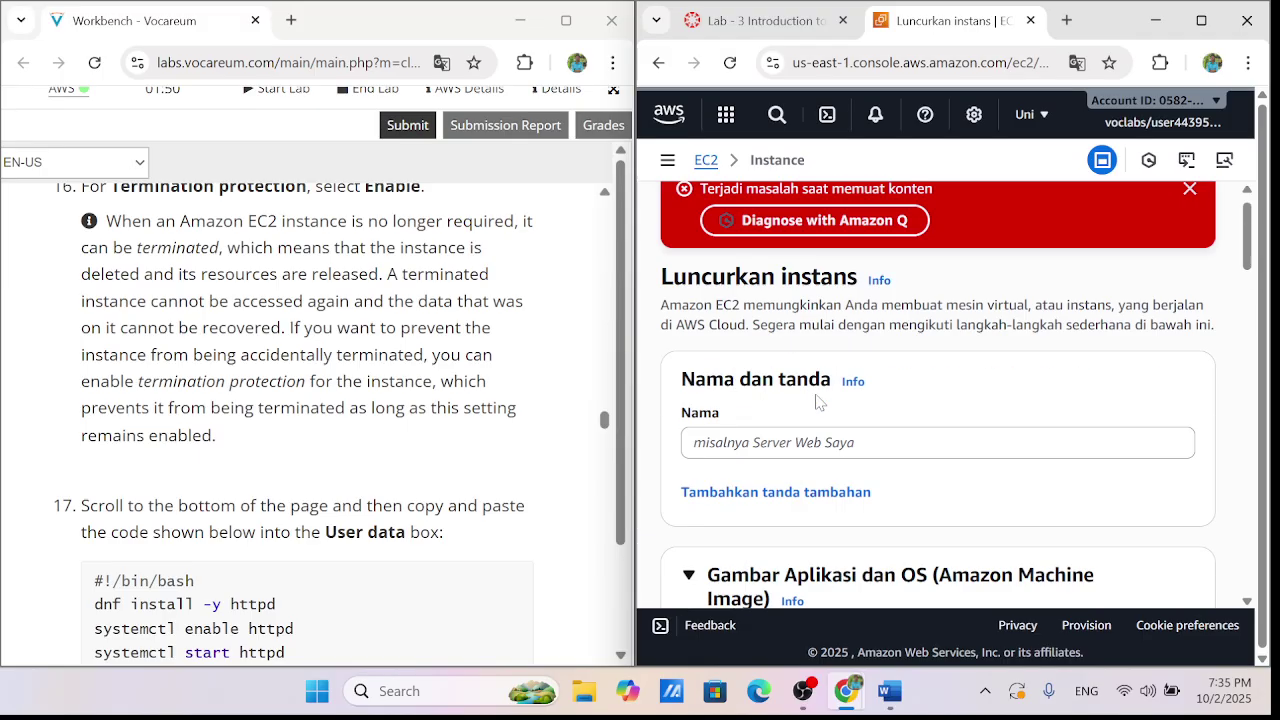
scroll(815, 400, down, 6)
scroll(817, 405, down, 2)
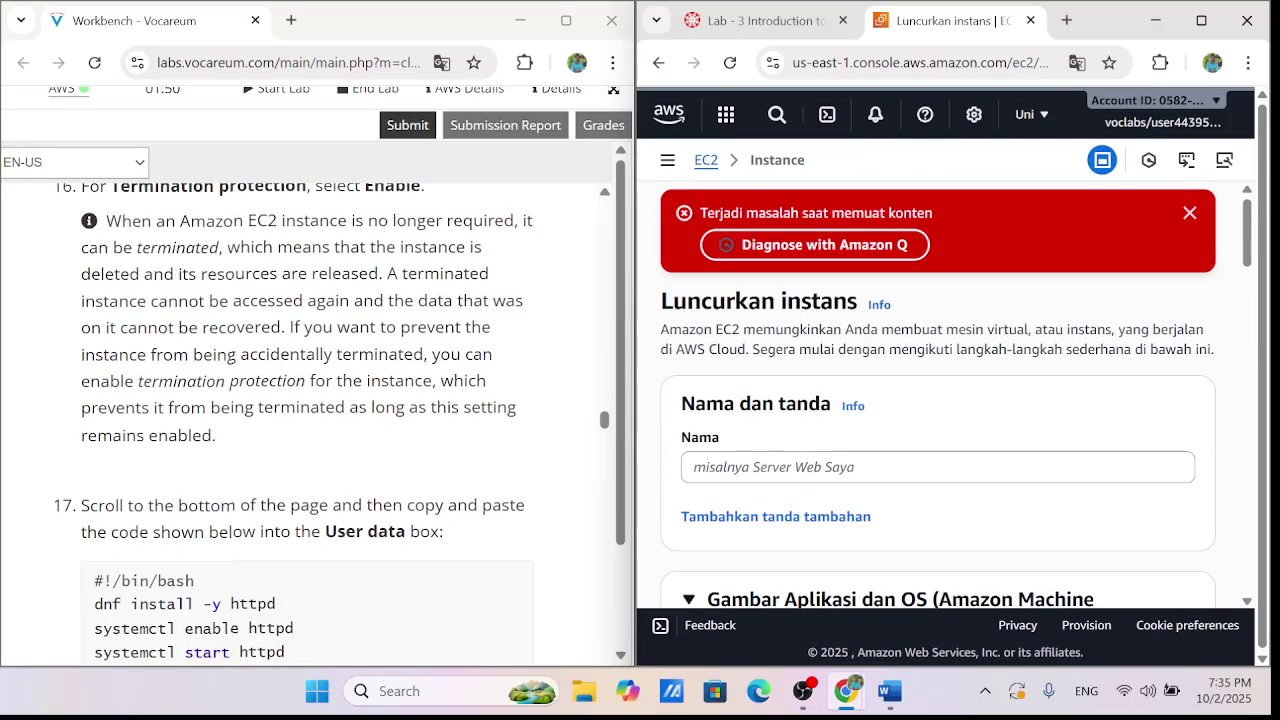
Name the new instance Web Server, copying the name from Step 1 of the lab instructions
scroll(345, 400, up, 7)
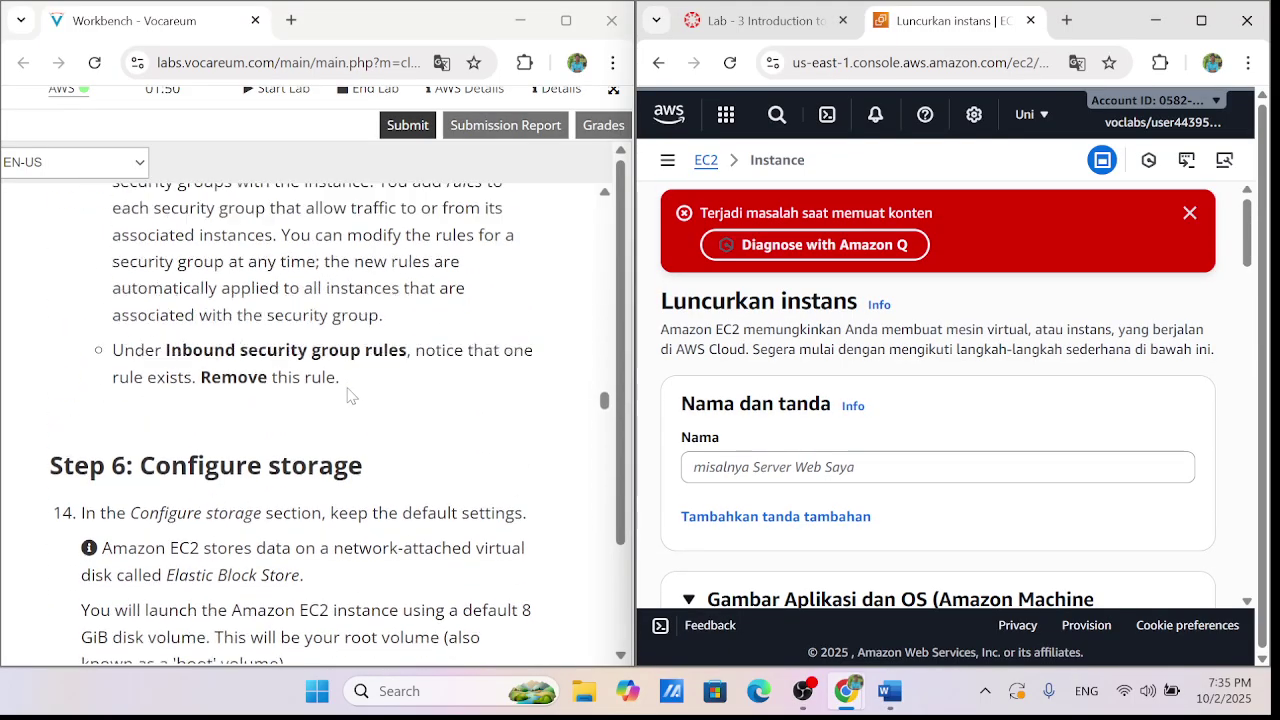
scroll(349, 394, up, 1)
click(824, 467)
scroll(553, 427, up, 10)
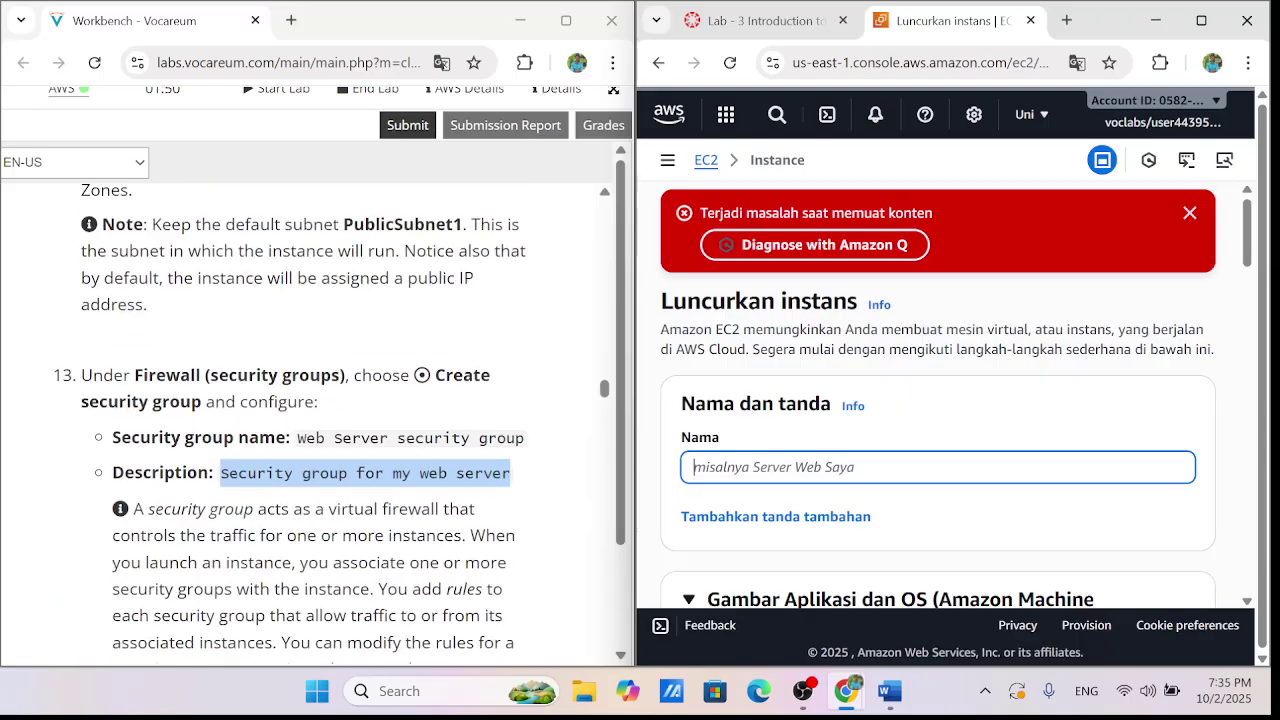
scroll(345, 425, up, 5)
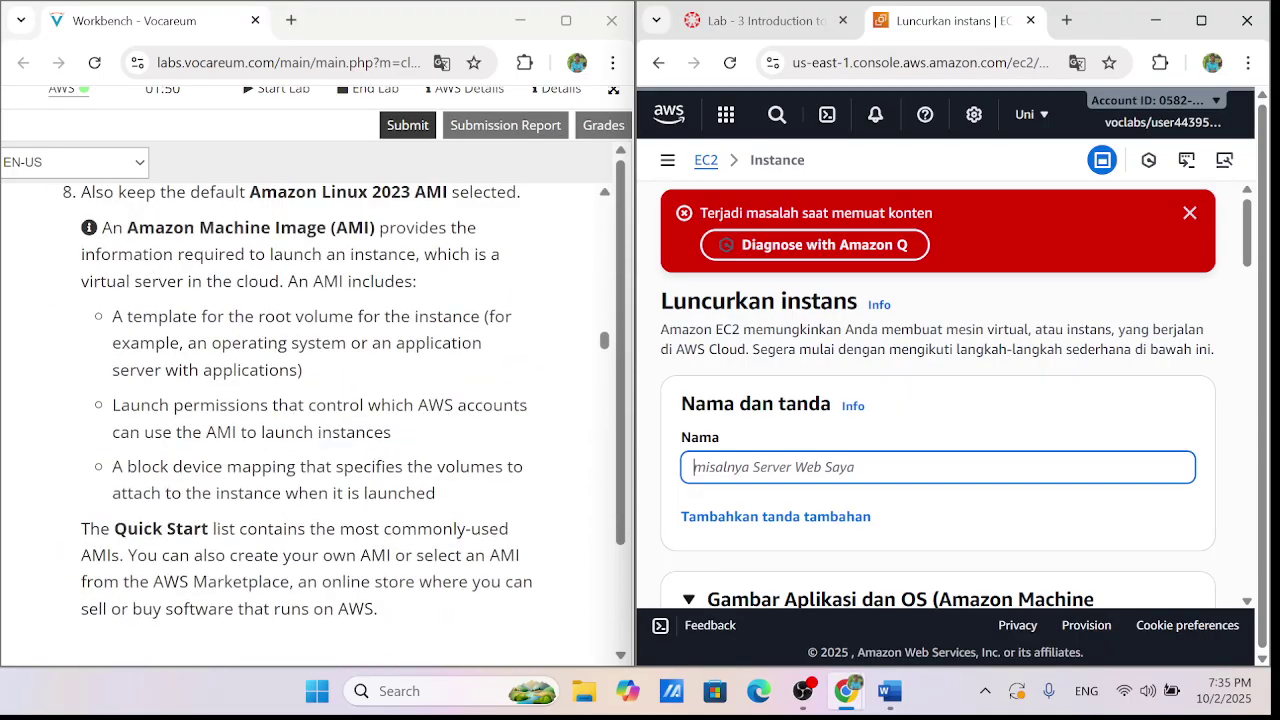
scroll(320, 420, up, 5)
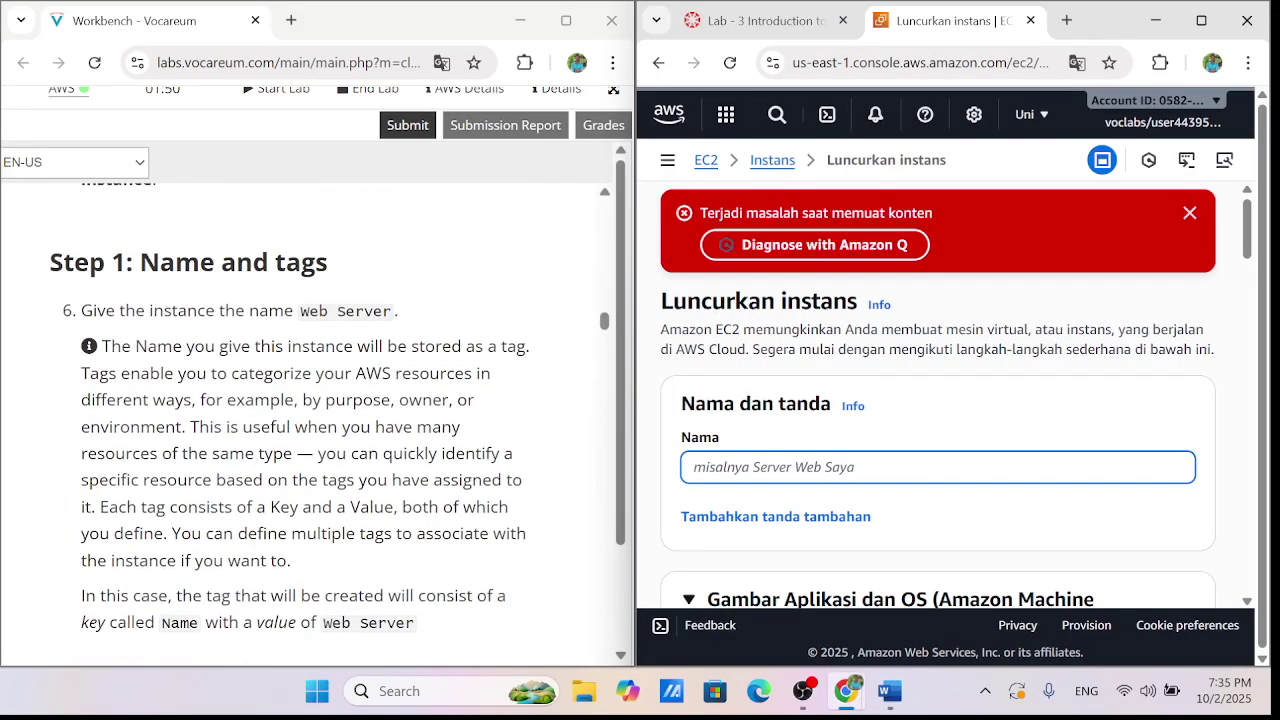
drag(301, 311, 392, 311)
drag(301, 311, 392, 311)
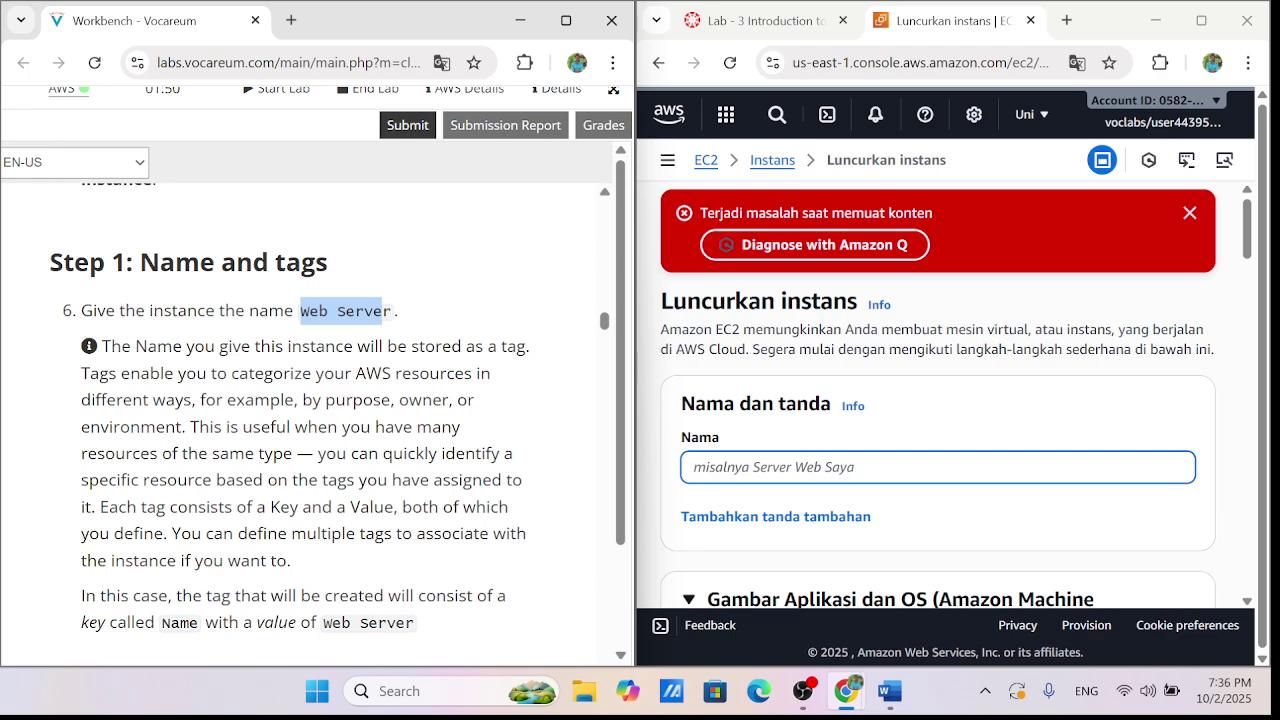
right_click(386, 312)
click(472, 337)
click(792, 467)
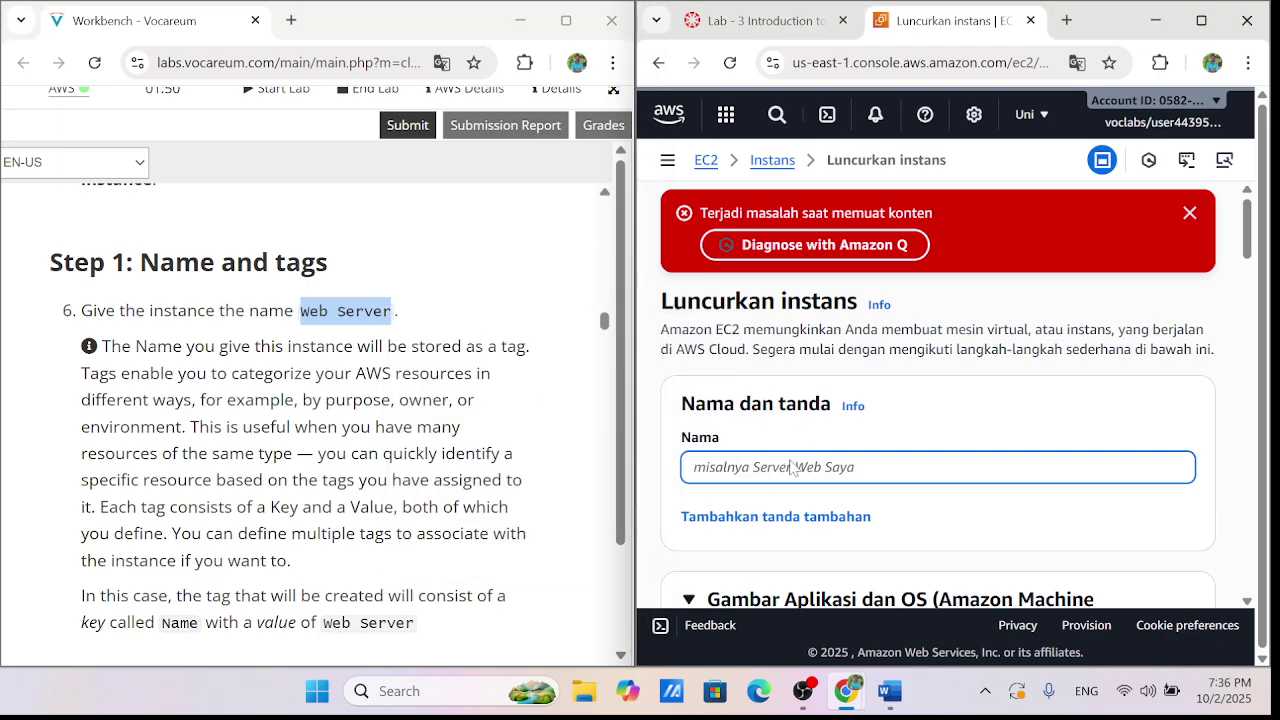
scroll(750, 478, down, 2)
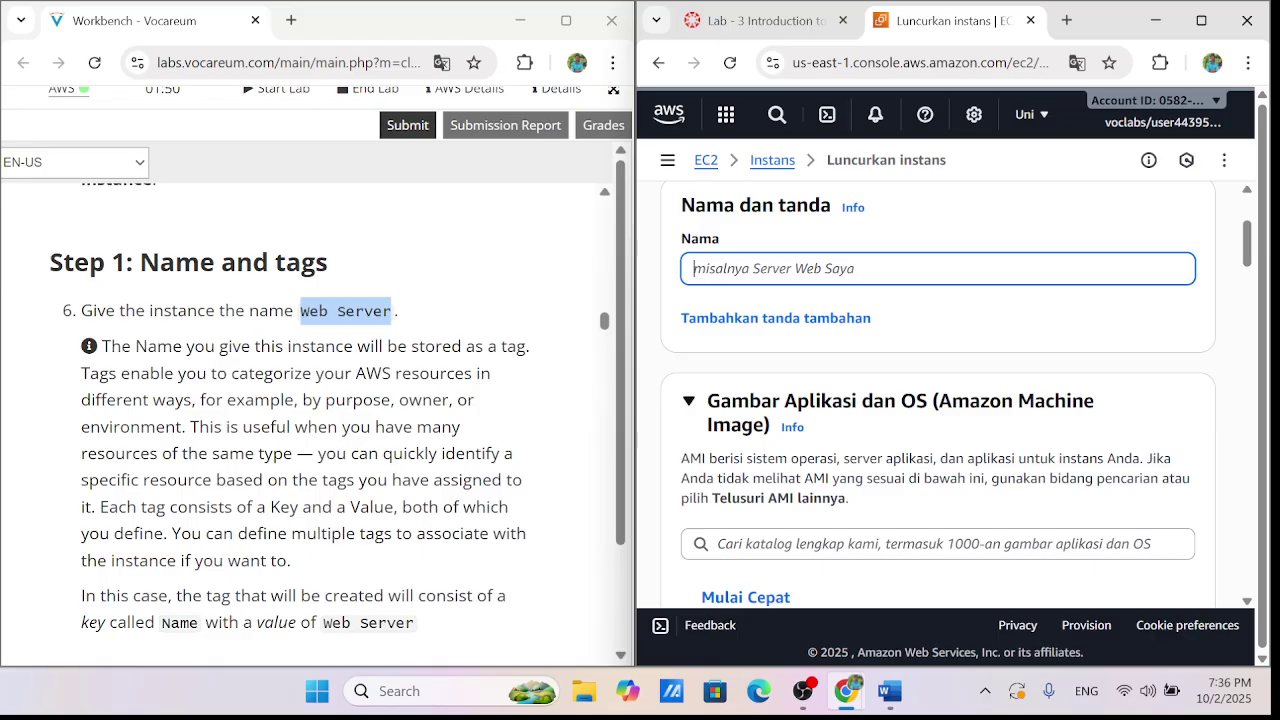
right_click(758, 268)
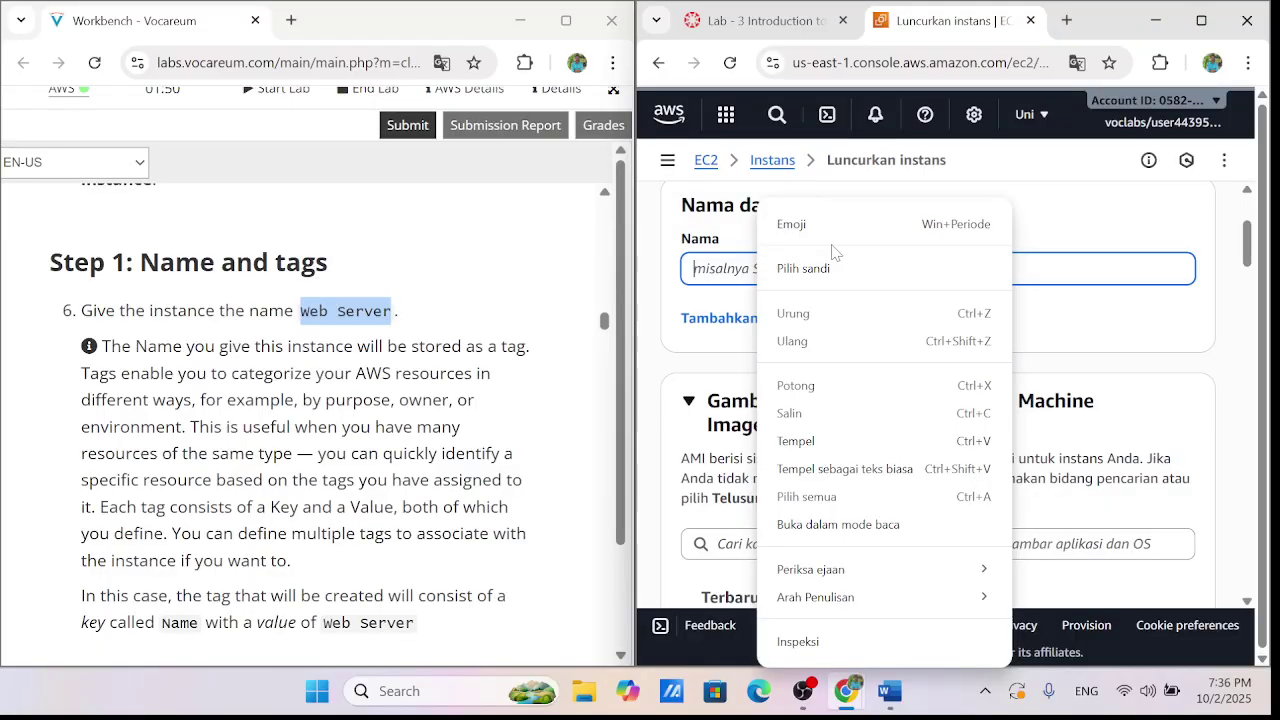
click(797, 440)
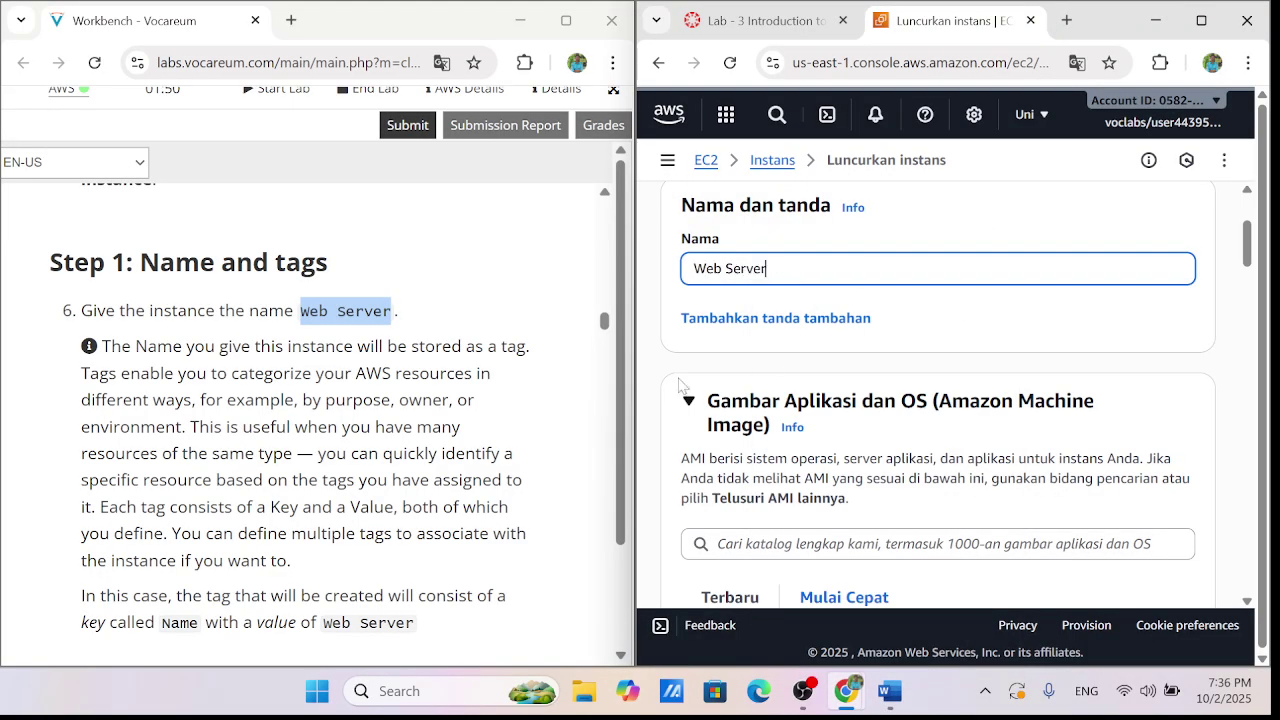
Check the default Amazon Linux and Amazon Linux 2023 AMI selections against Step 2 of the lab instructions
scroll(581, 400, down, 6)
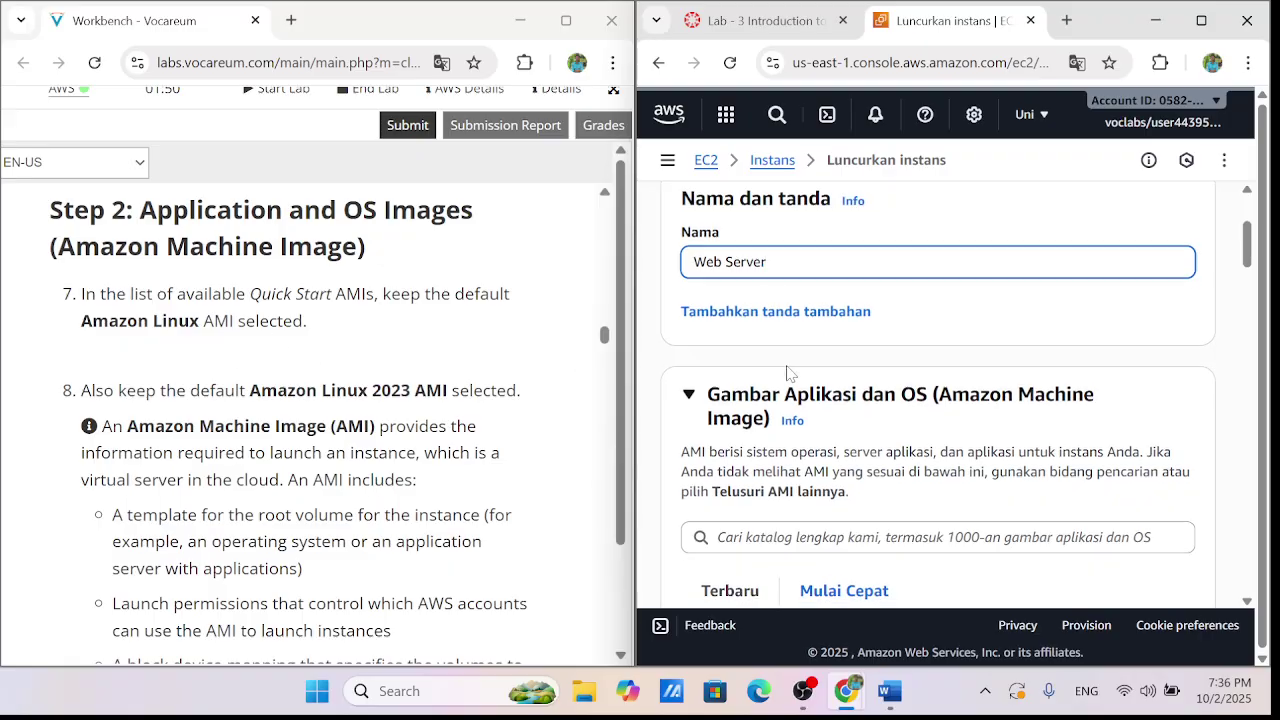
scroll(787, 373, down, 2)
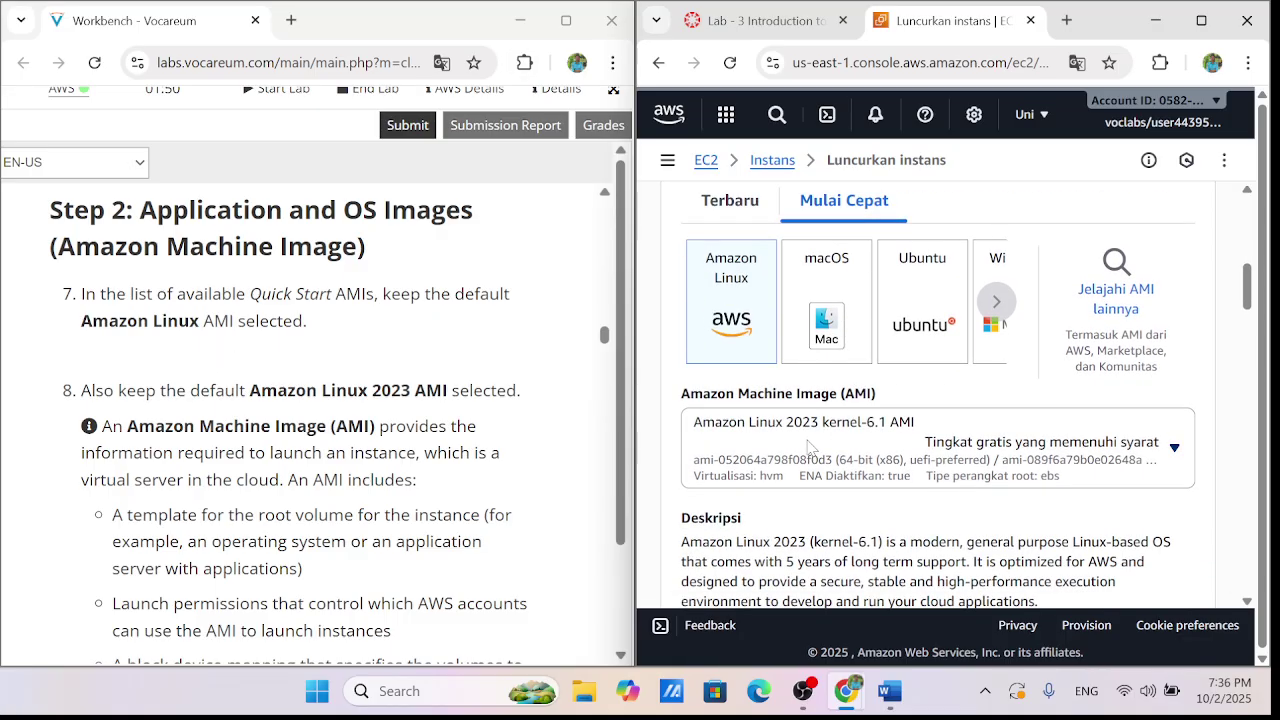
scroll(486, 430, down, 6)
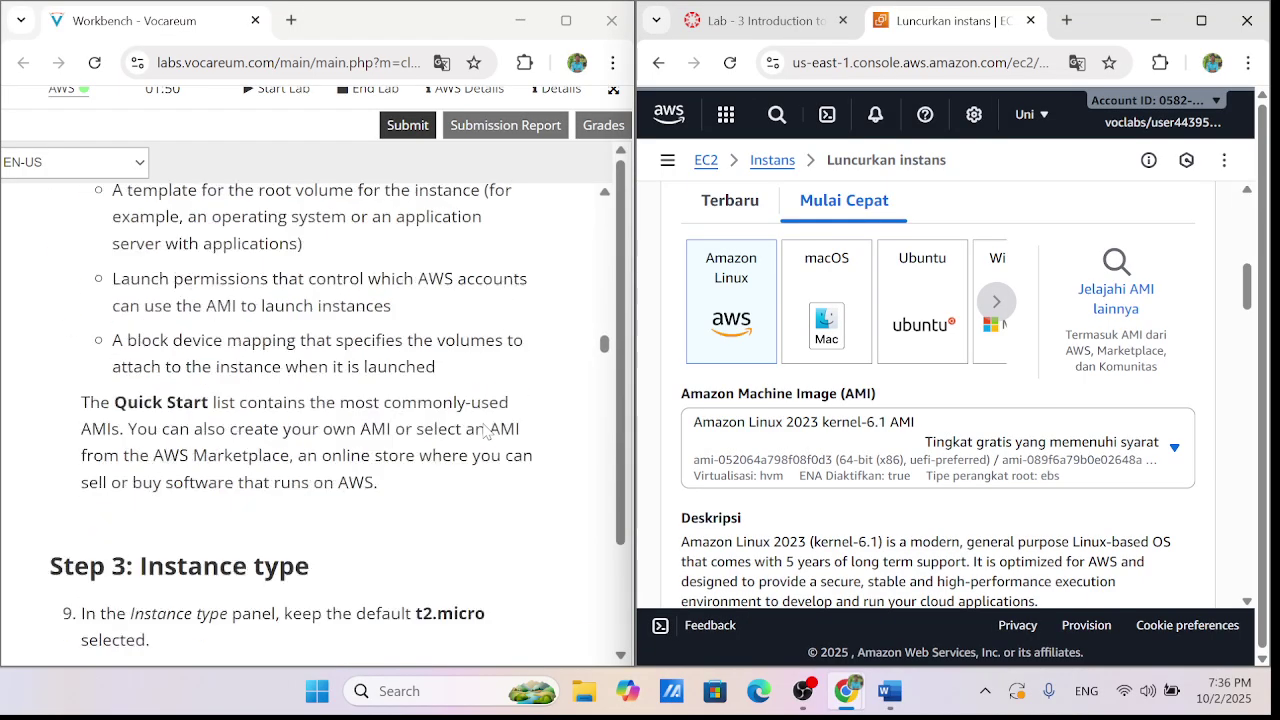
Set the instance type to t2.micro, as Step 3 of the lab instructions requires
scroll(778, 470, down, 6)
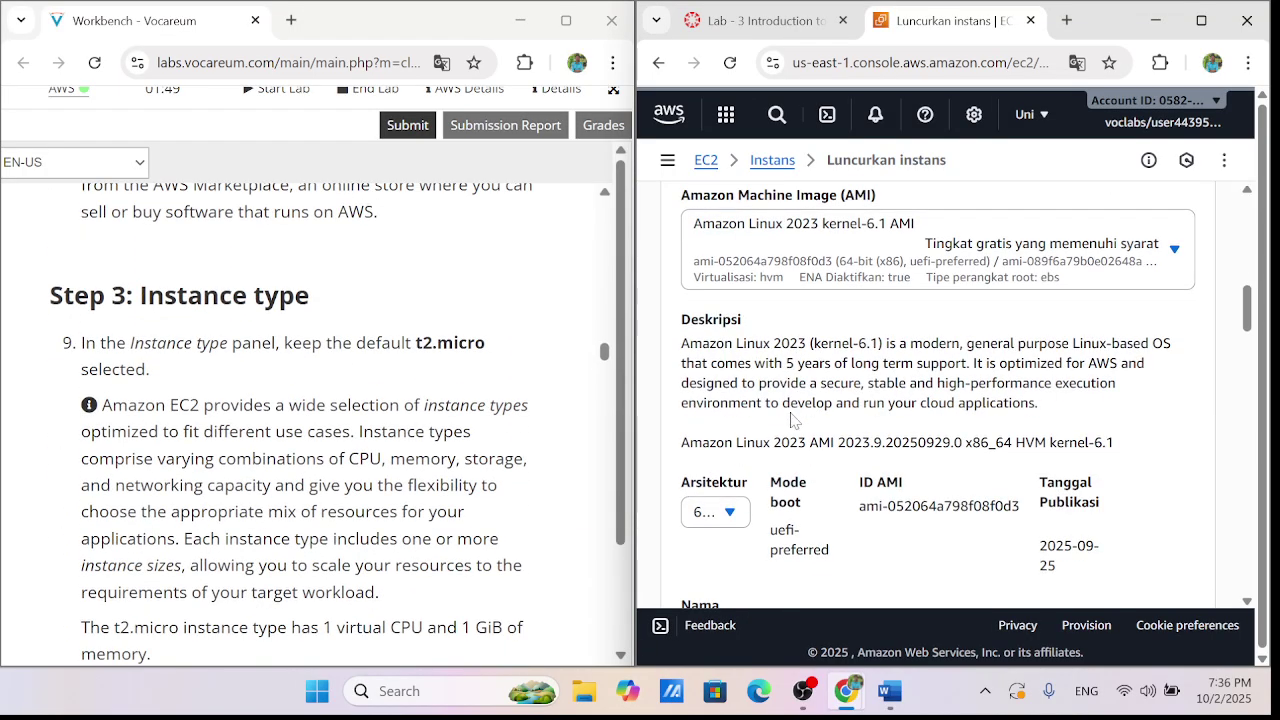
scroll(778, 470, down, 1)
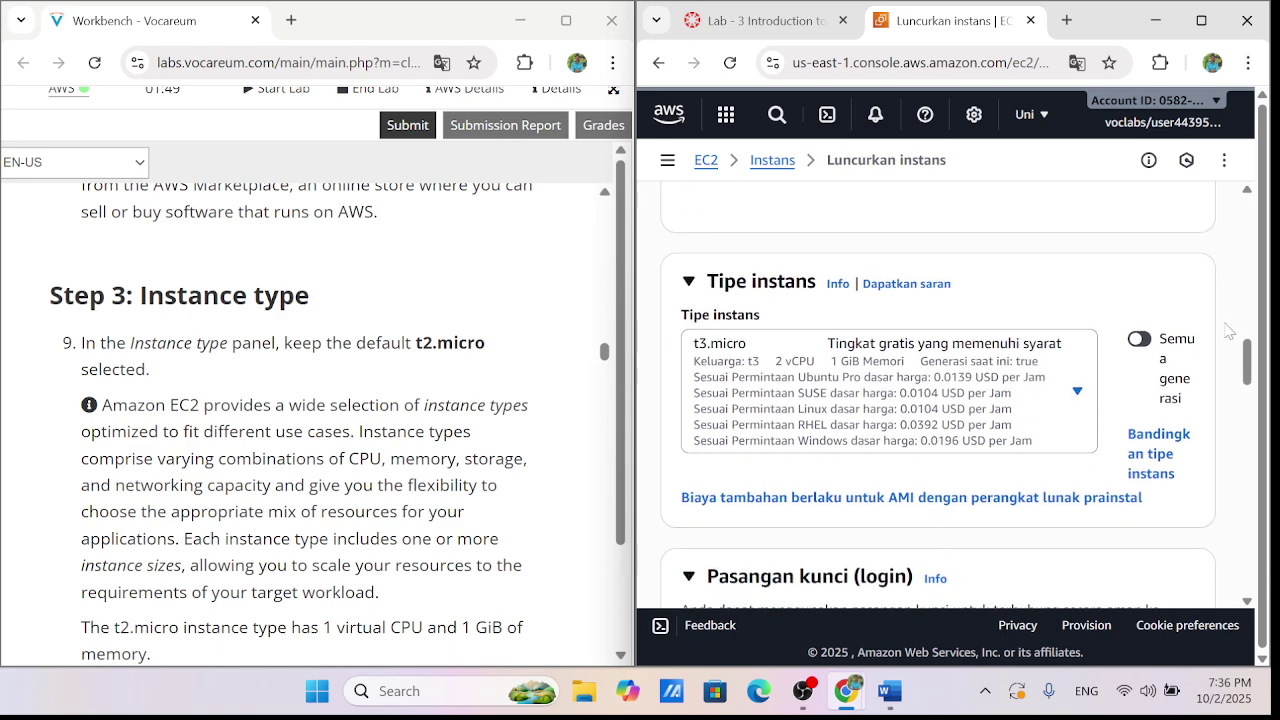
click(1089, 399)
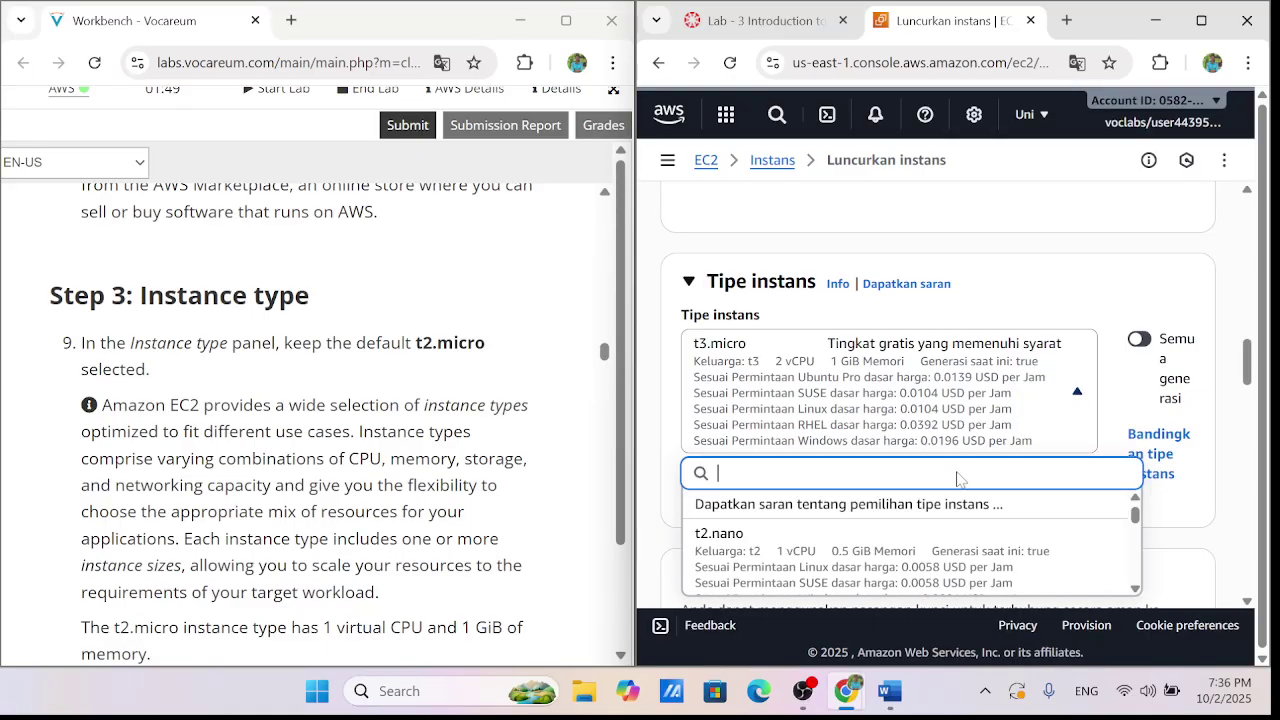
scroll(862, 565, down, 3)
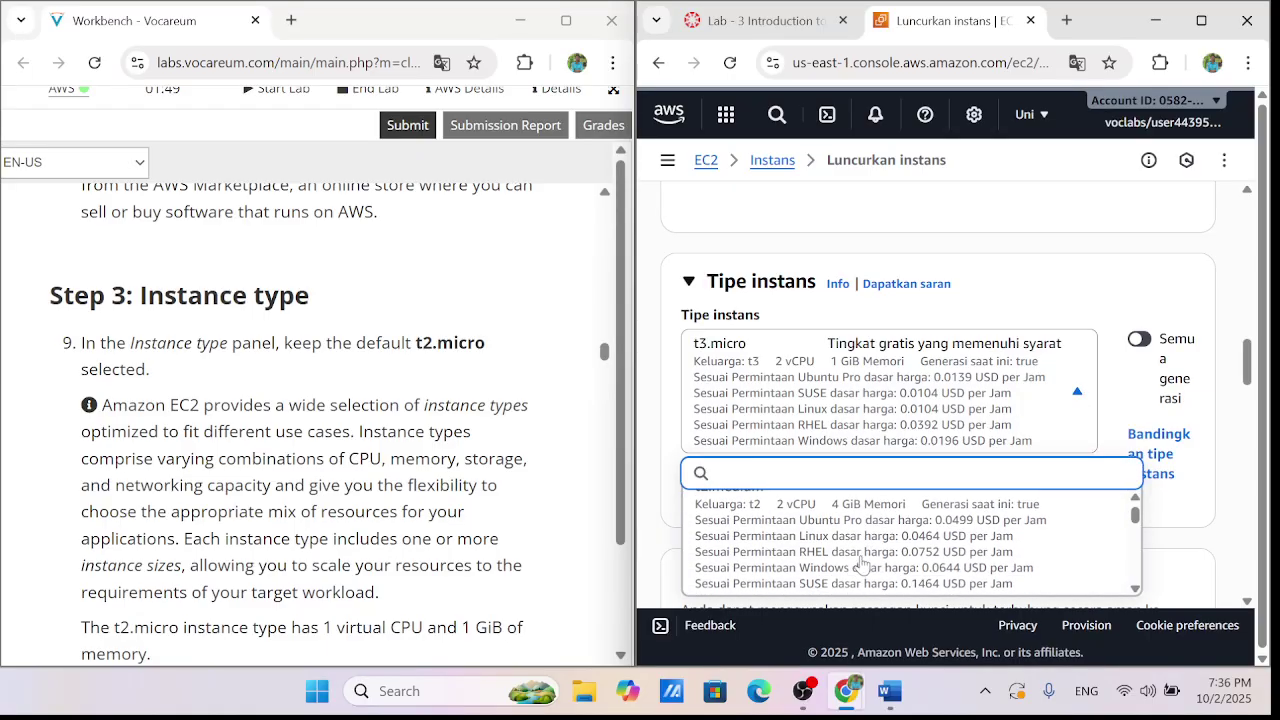
scroll(850, 563, up, 3)
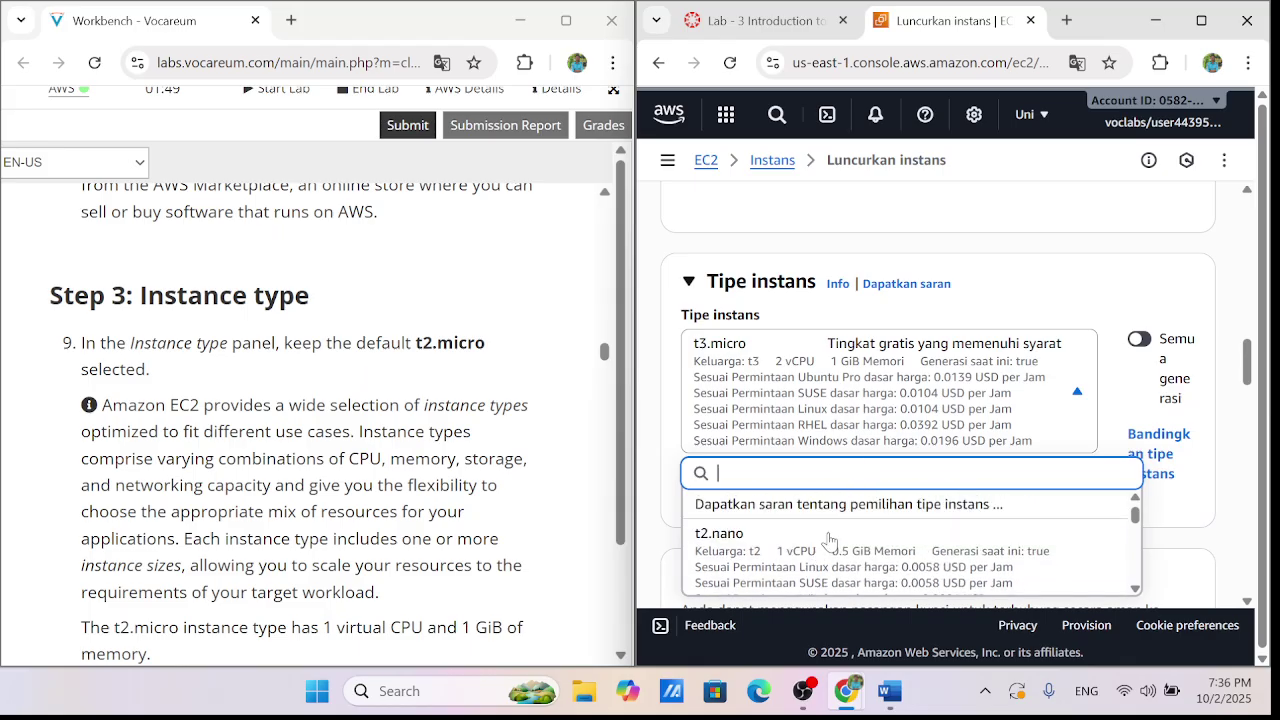
scroll(826, 555, down, 5)
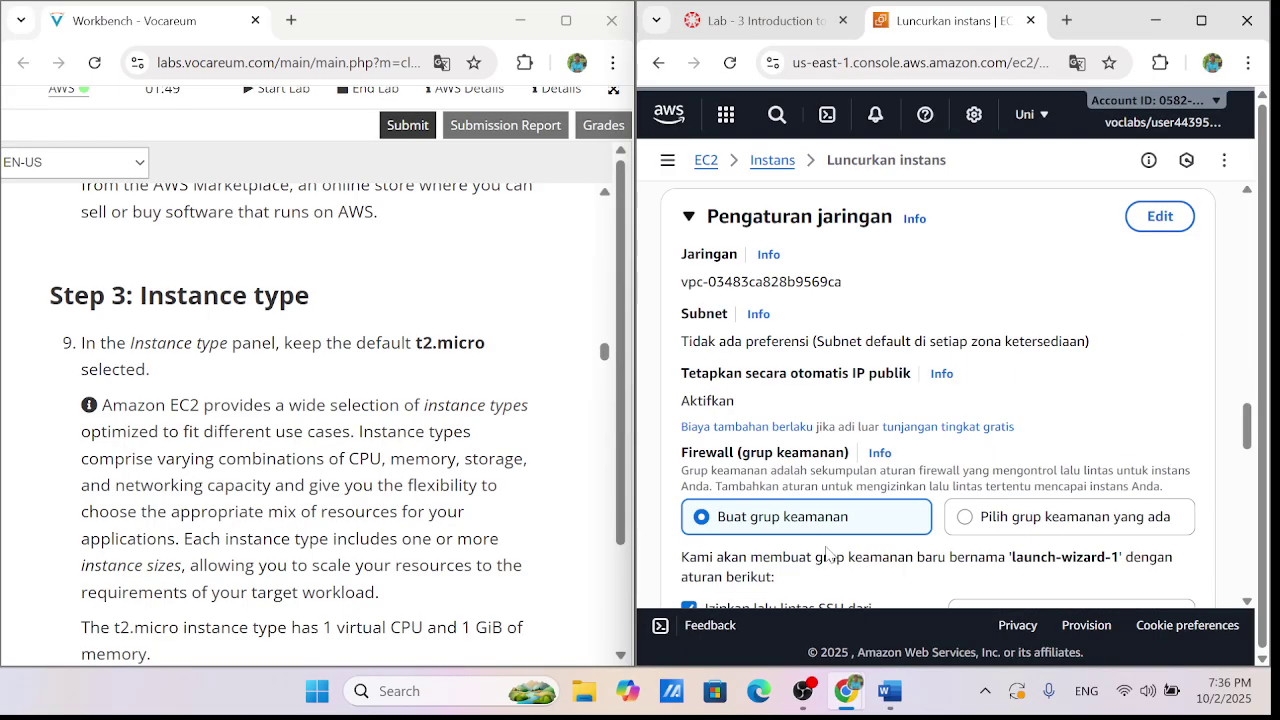
scroll(825, 421, up, 3)
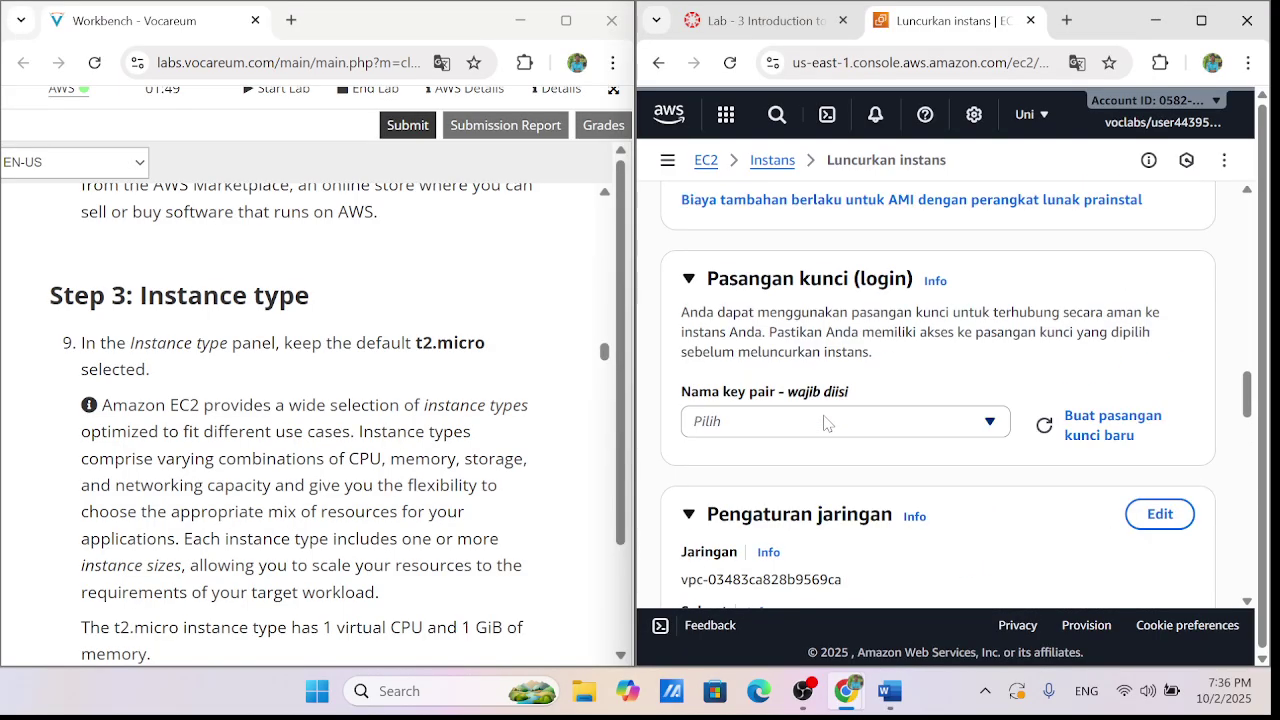
scroll(825, 423, up, 3)
Choose vockey as the key pair for login and compare it with Step 4 of the lab instructions
scroll(826, 423, down, 2)
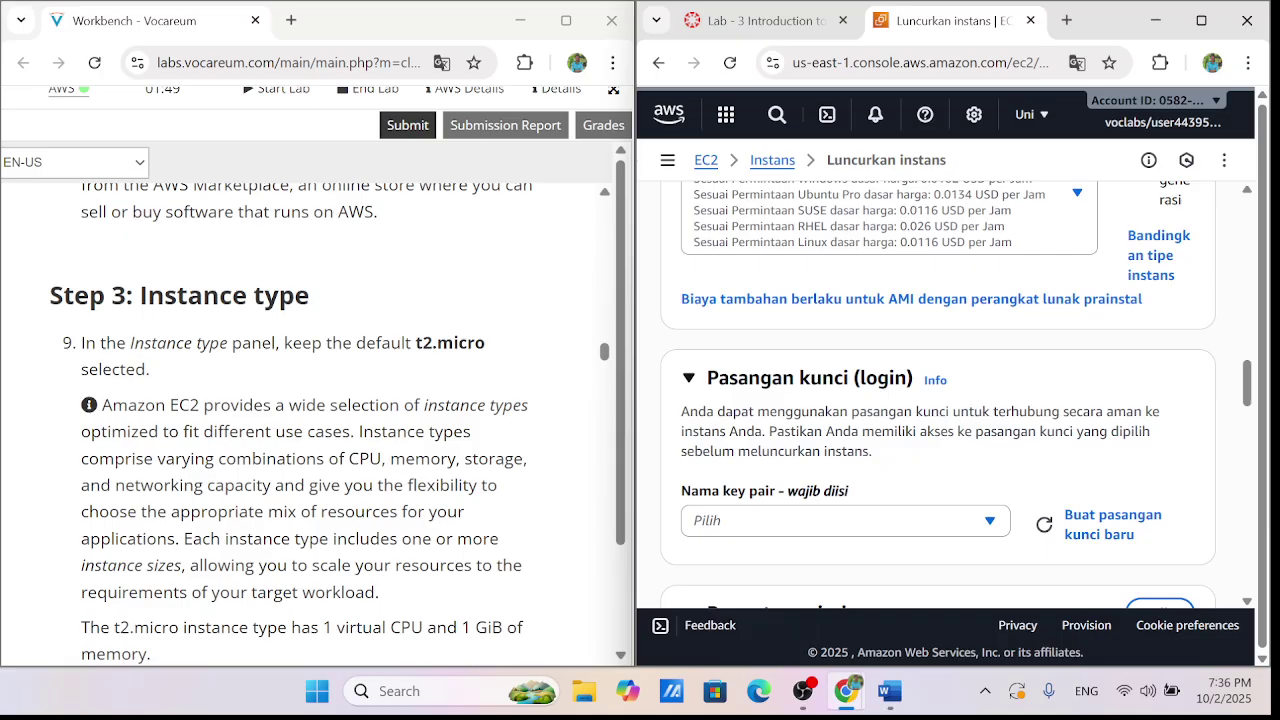
click(826, 520)
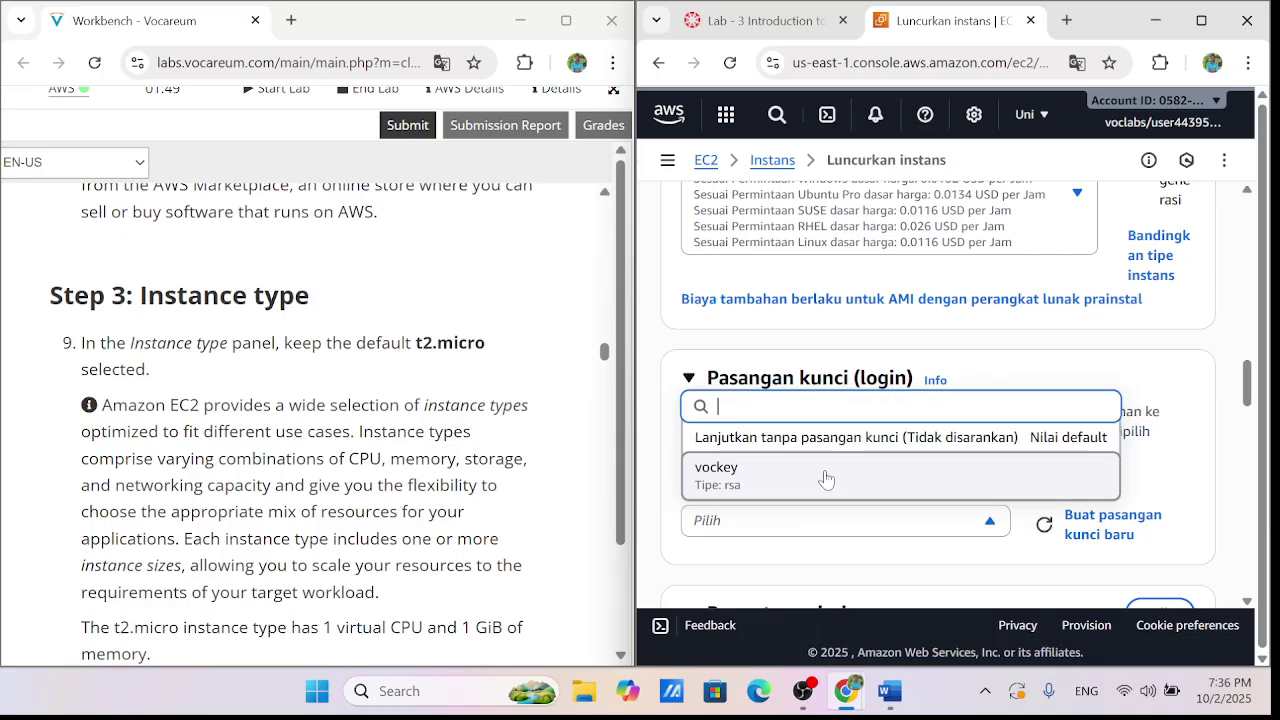
click(826, 479)
scroll(300, 420, down, 6)
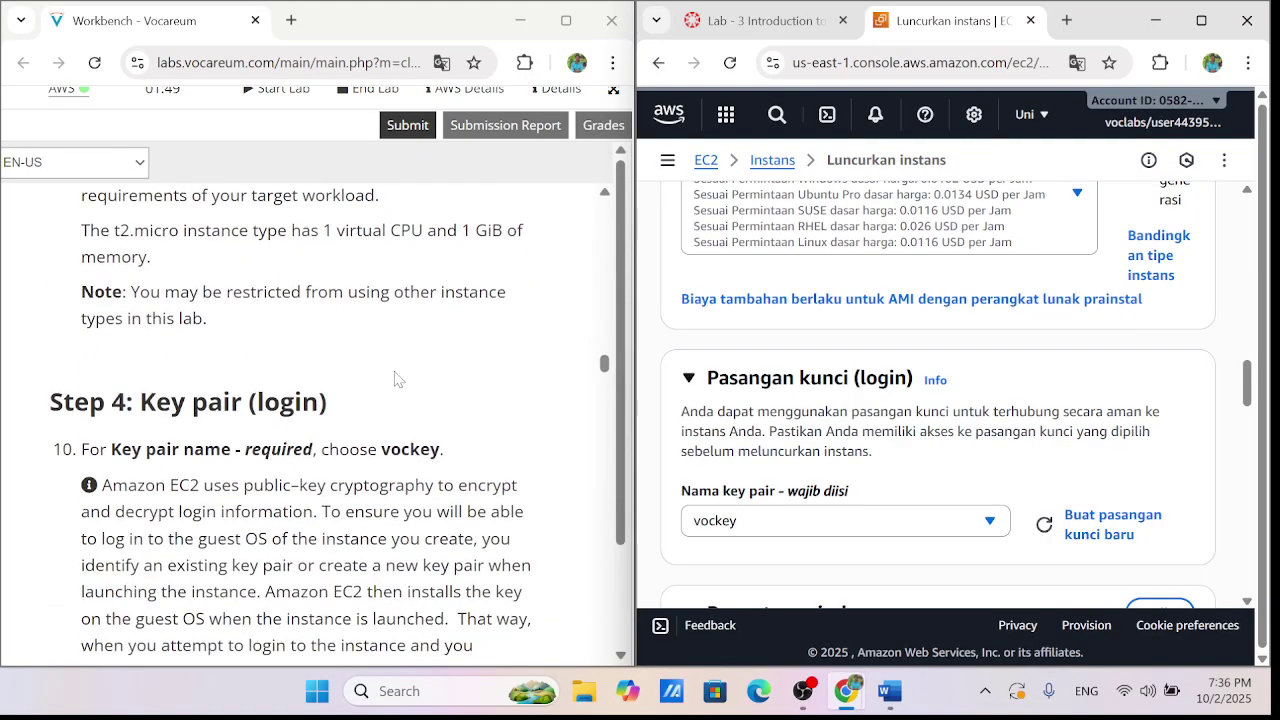
scroll(945, 400, down, 2)
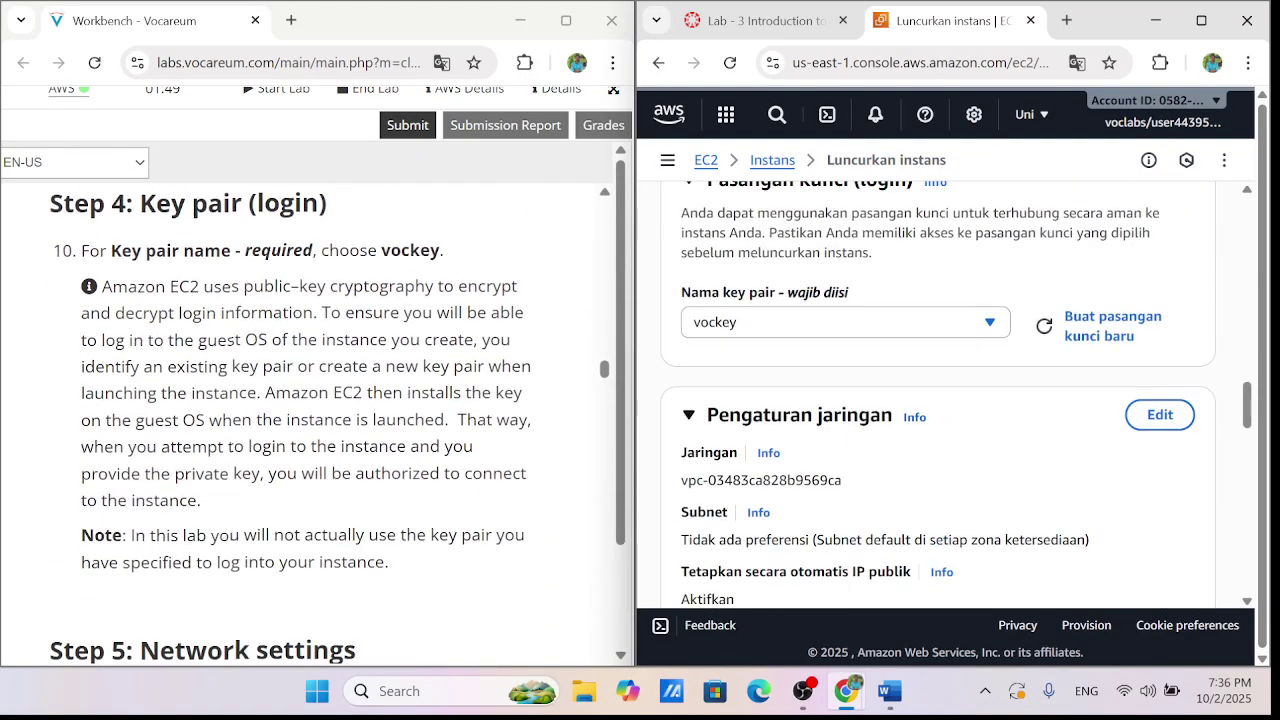
Edit the network settings to use Lab VPC and the PublicSubnet1 subnet, following Step 5 of the lab instructions
scroll(300, 420, down, 3)
scroll(300, 420, down, 3)
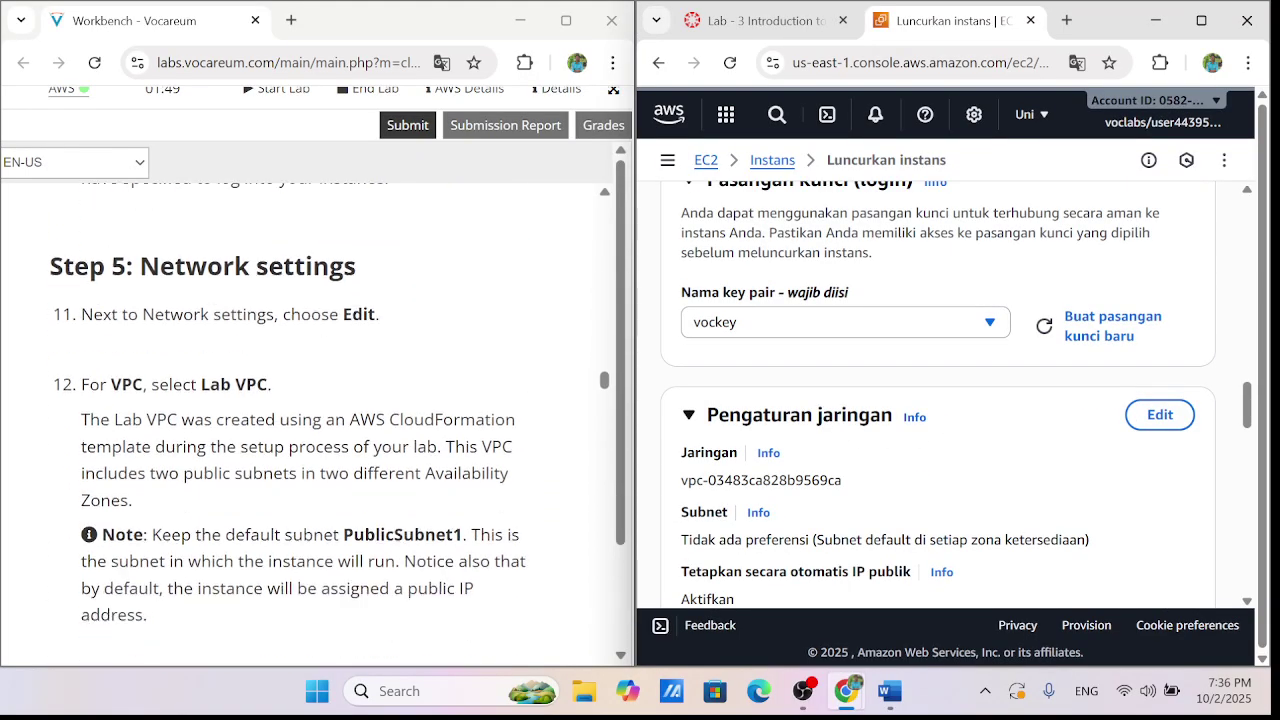
scroll(300, 420, up, 2)
click(1160, 415)
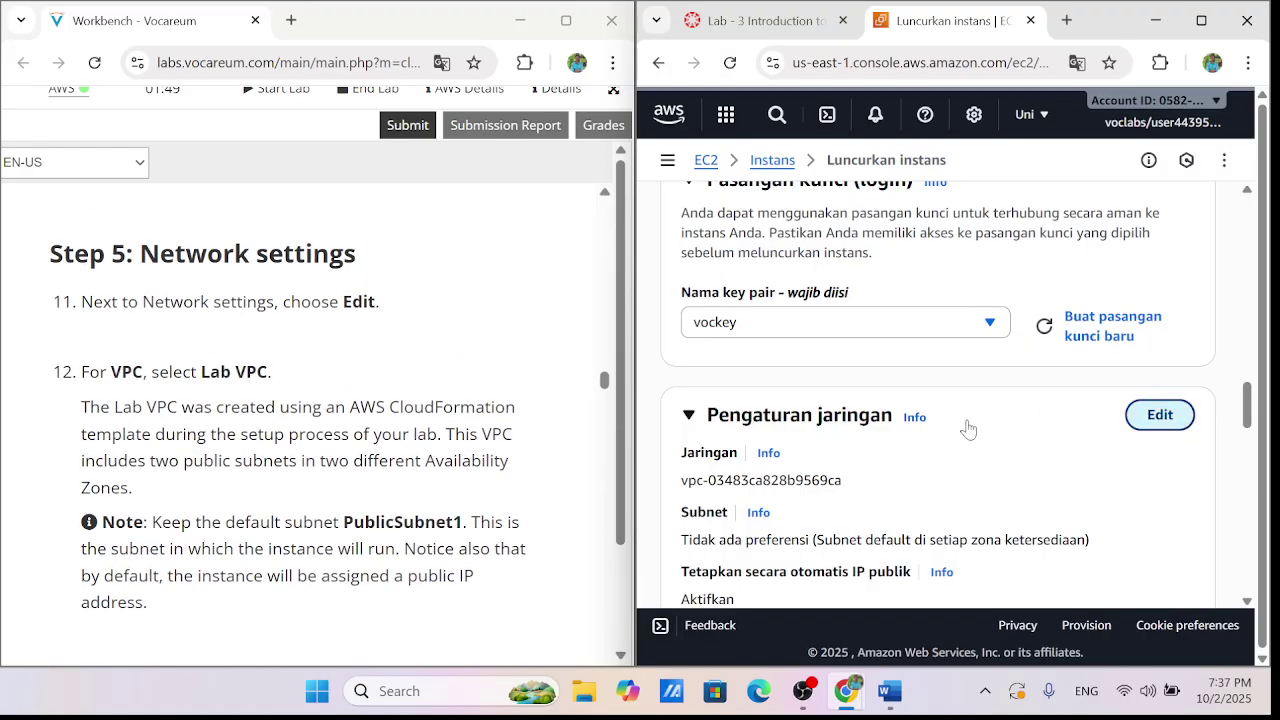
scroll(968, 405, down, 1)
click(970, 403)
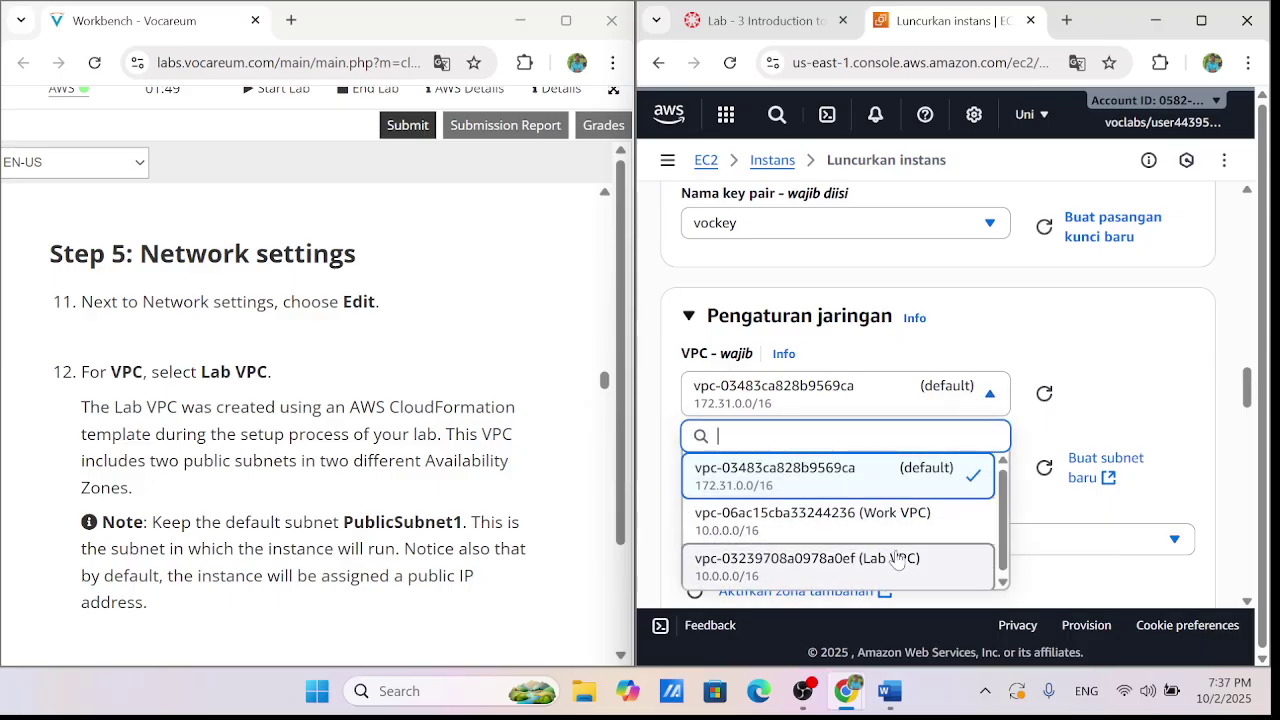
key(Return)
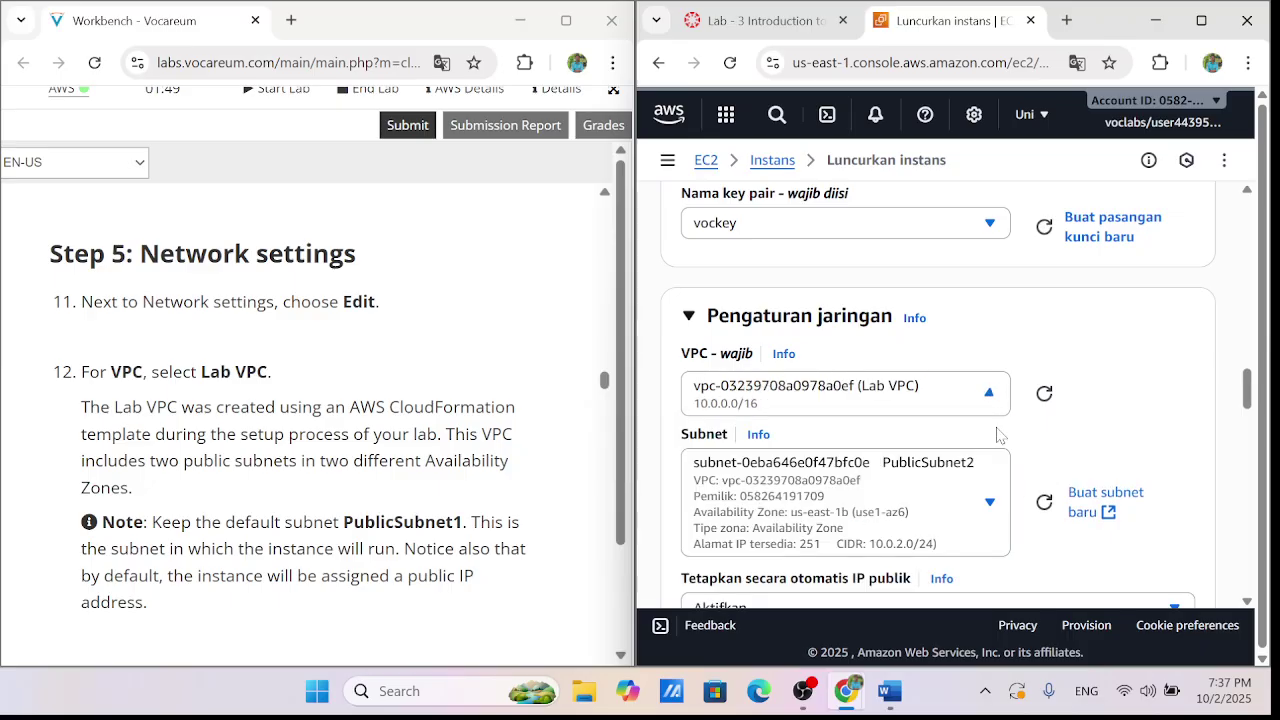
click(987, 510)
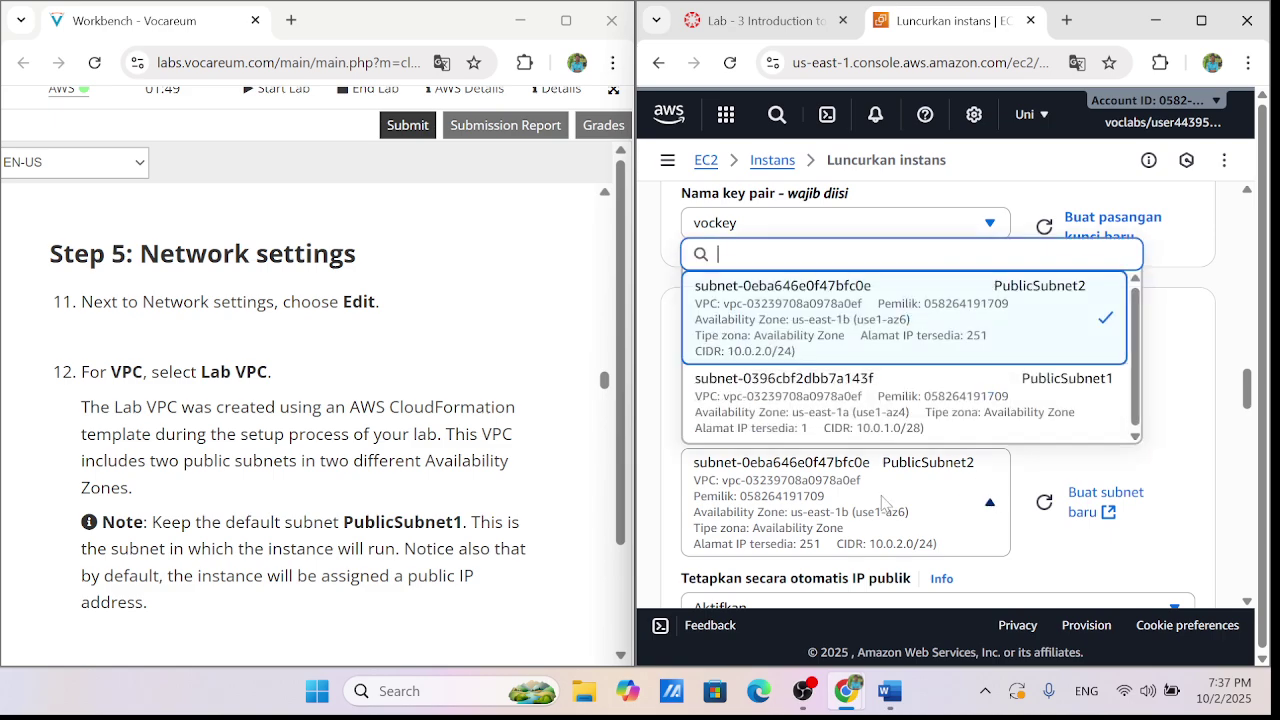
click(910, 390)
scroll(910, 390, down, 2)
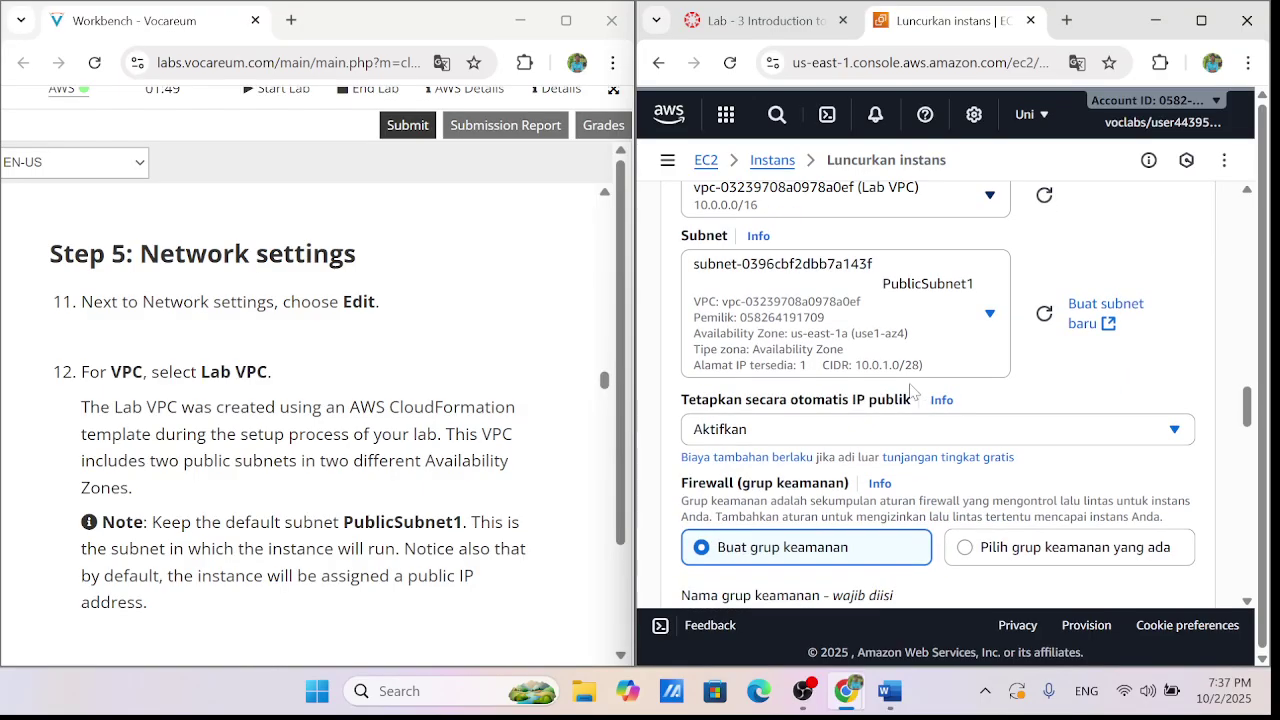
Name the new security group Web Server security group, copying the name from item 13 of the lab instructions
scroll(310, 400, down, 1)
scroll(310, 400, down, 2)
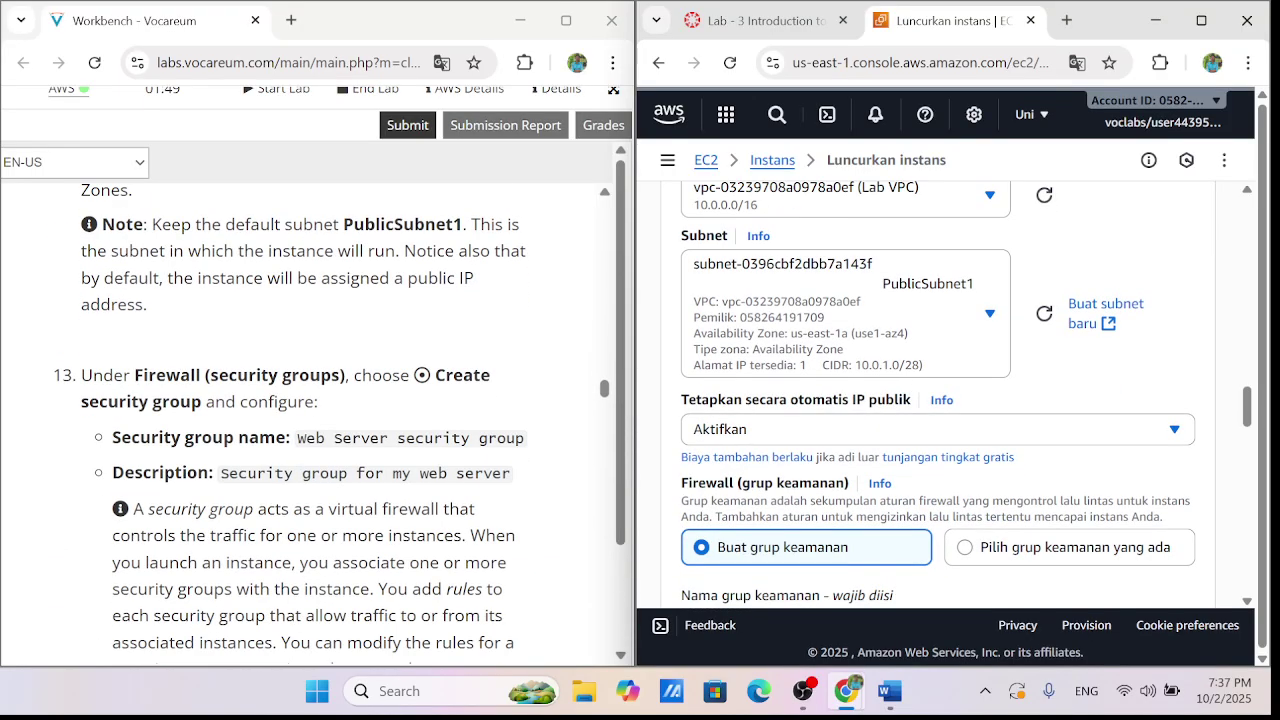
scroll(920, 460, down, 2)
scroll(945, 507, down, 1)
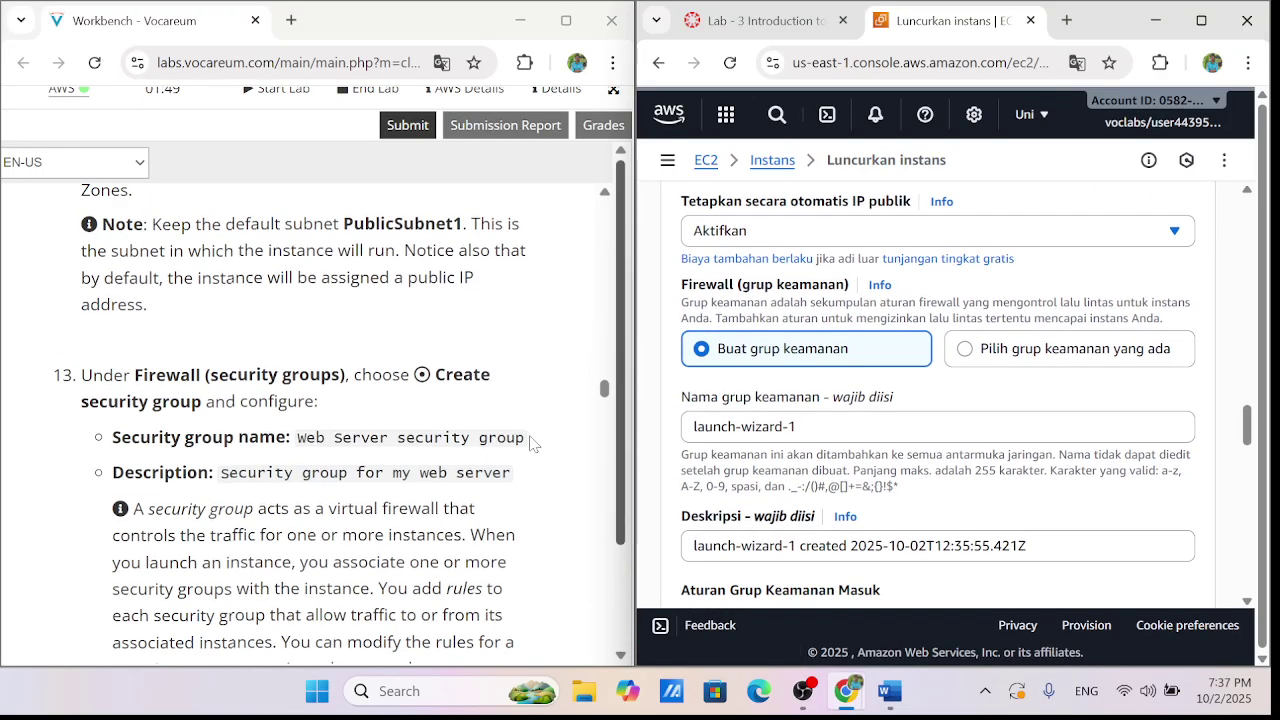
click(347, 462)
drag(297, 437, 522, 442)
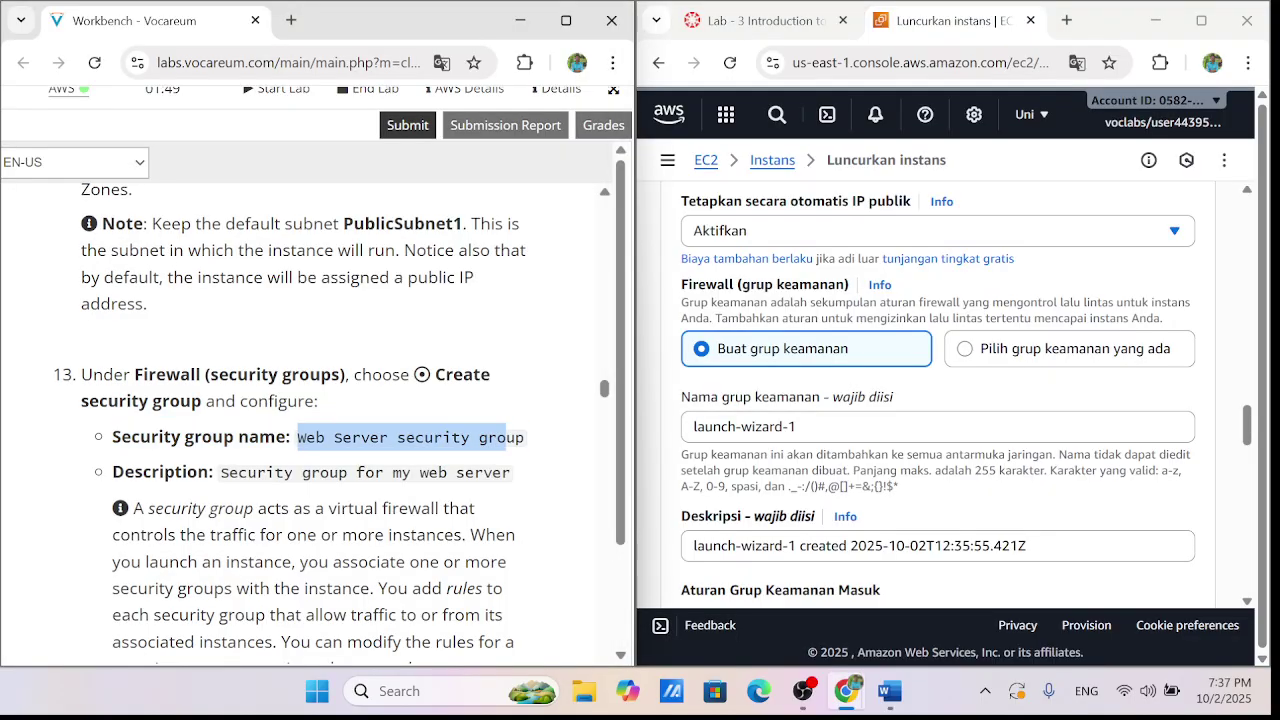
right_click(515, 445)
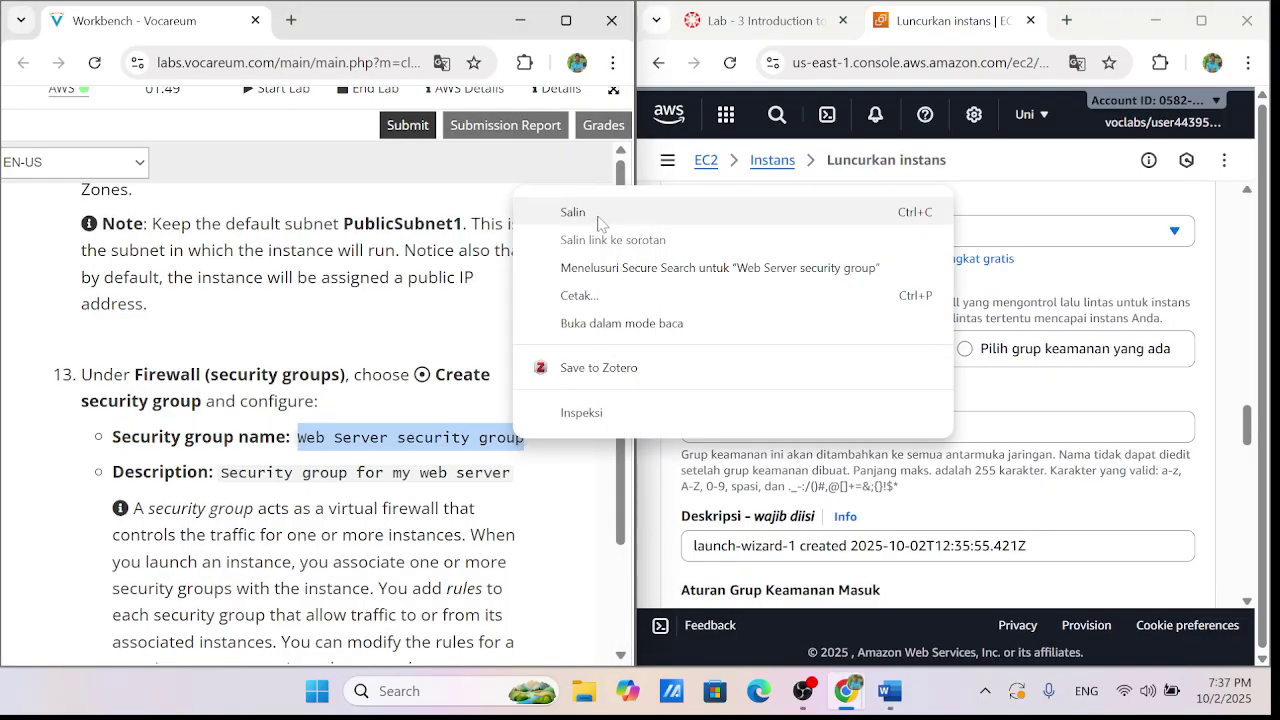
click(572, 212)
double_click(791, 426)
triple_click(791, 426)
right_click(806, 427)
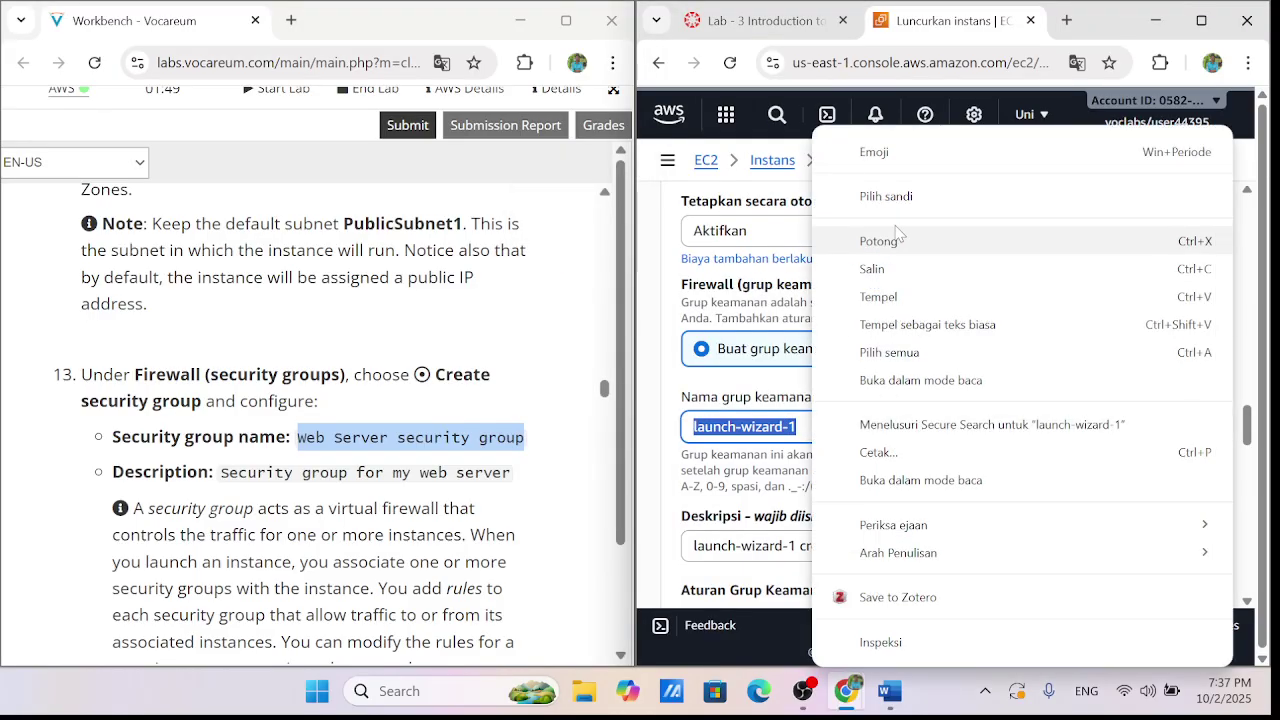
click(898, 302)
Replace the security group description with Security group for my web server, copied from the lab instructions
scroll(300, 400, down, 1)
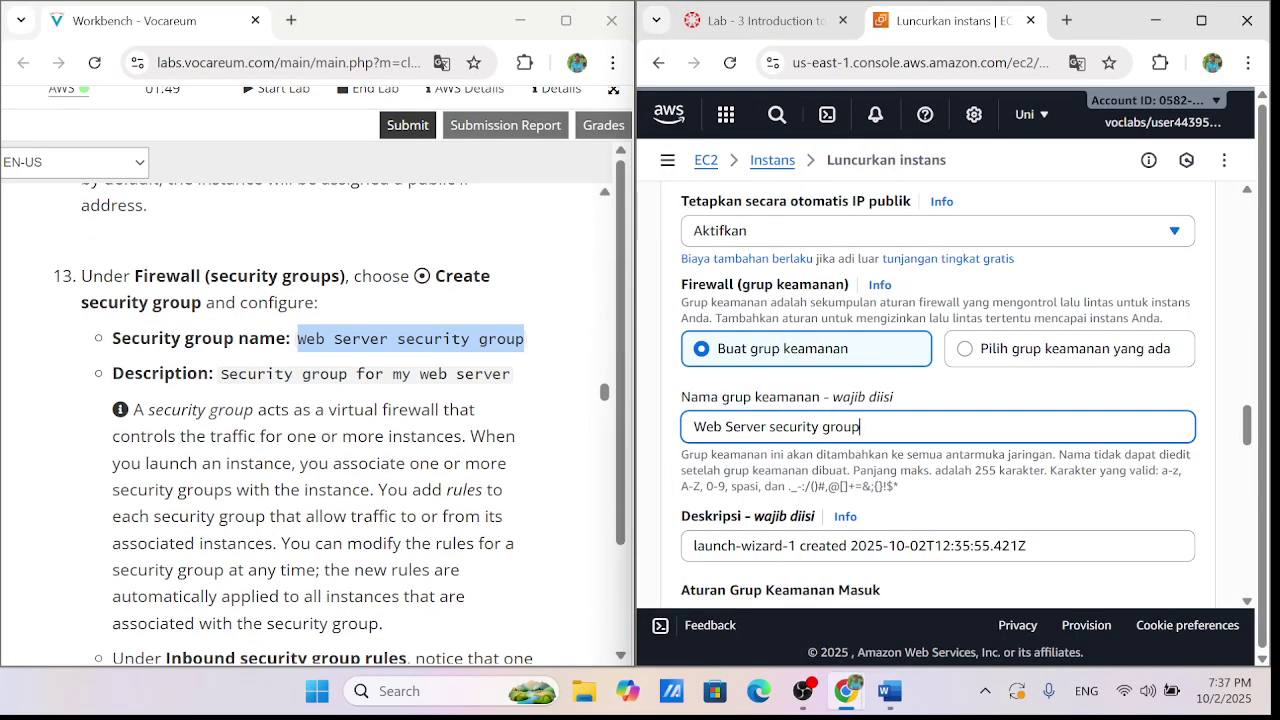
drag(220, 374, 510, 376)
right_click(513, 378)
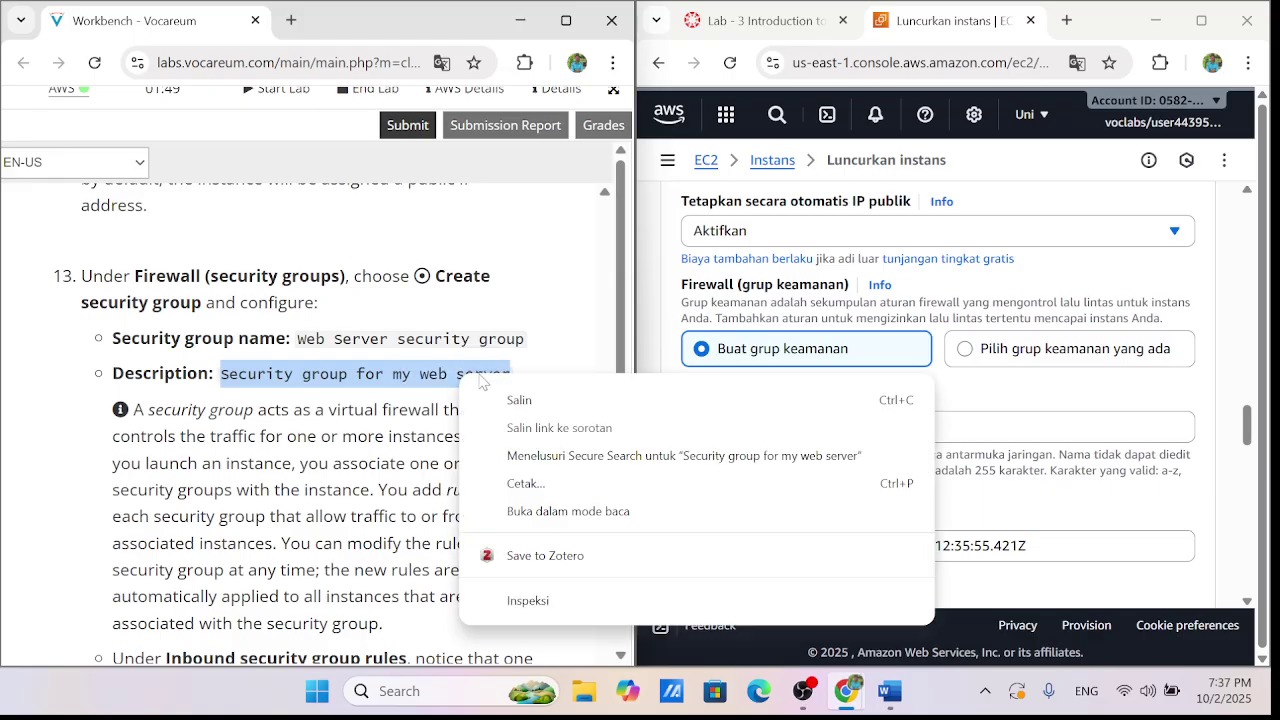
click(530, 405)
scroll(836, 430, down, 1)
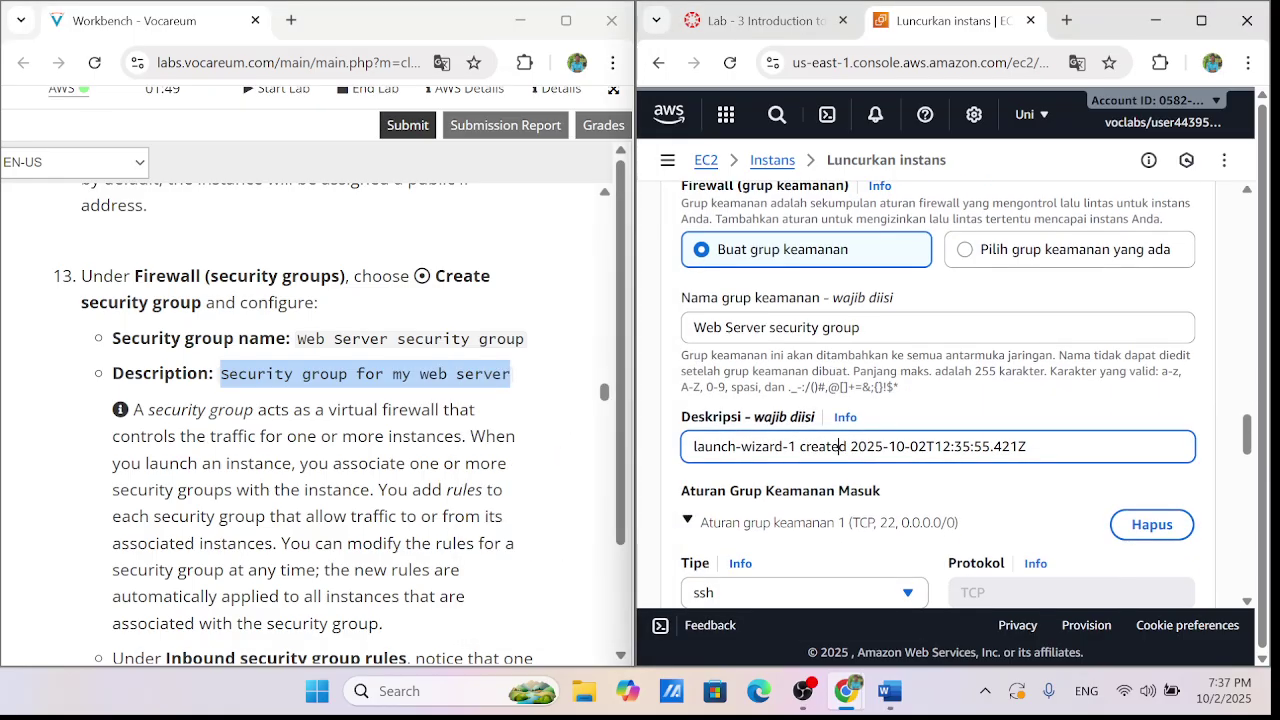
triple_click(826, 446)
right_click(840, 446)
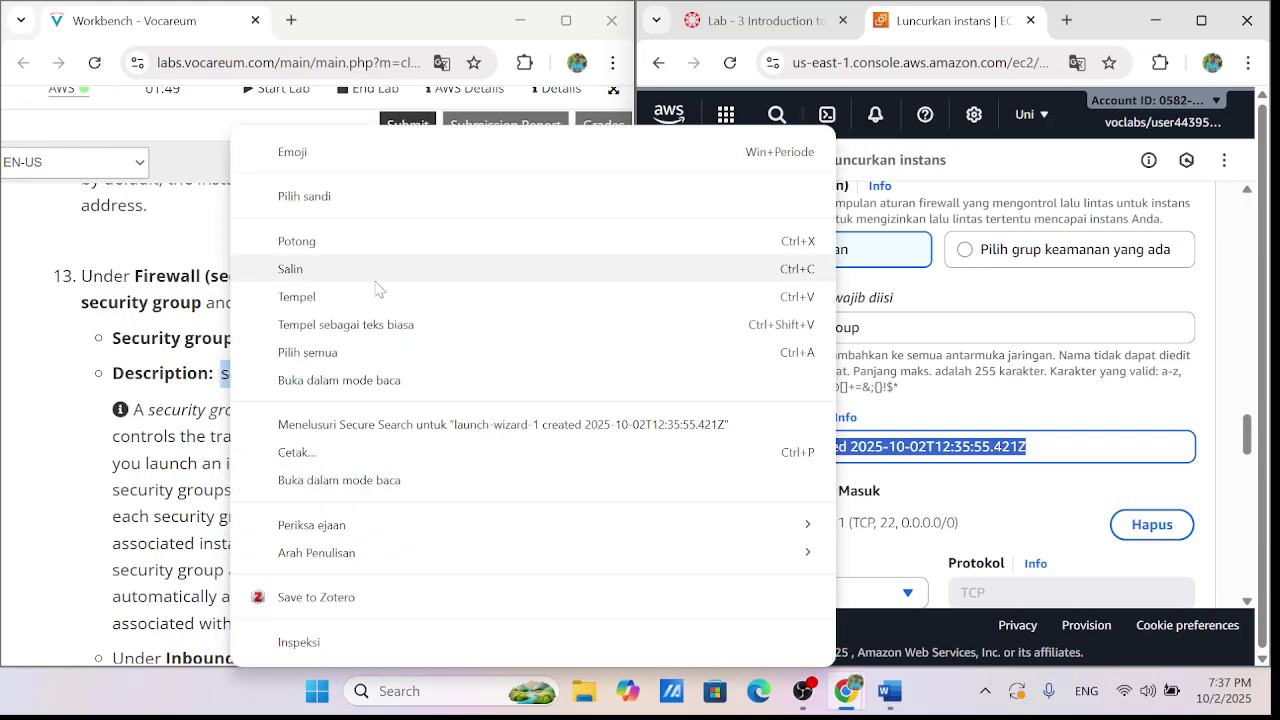
click(375, 286)
Remove the default SSH inbound rule from the security group, as the lab instructions require
scroll(375, 428, down, 2)
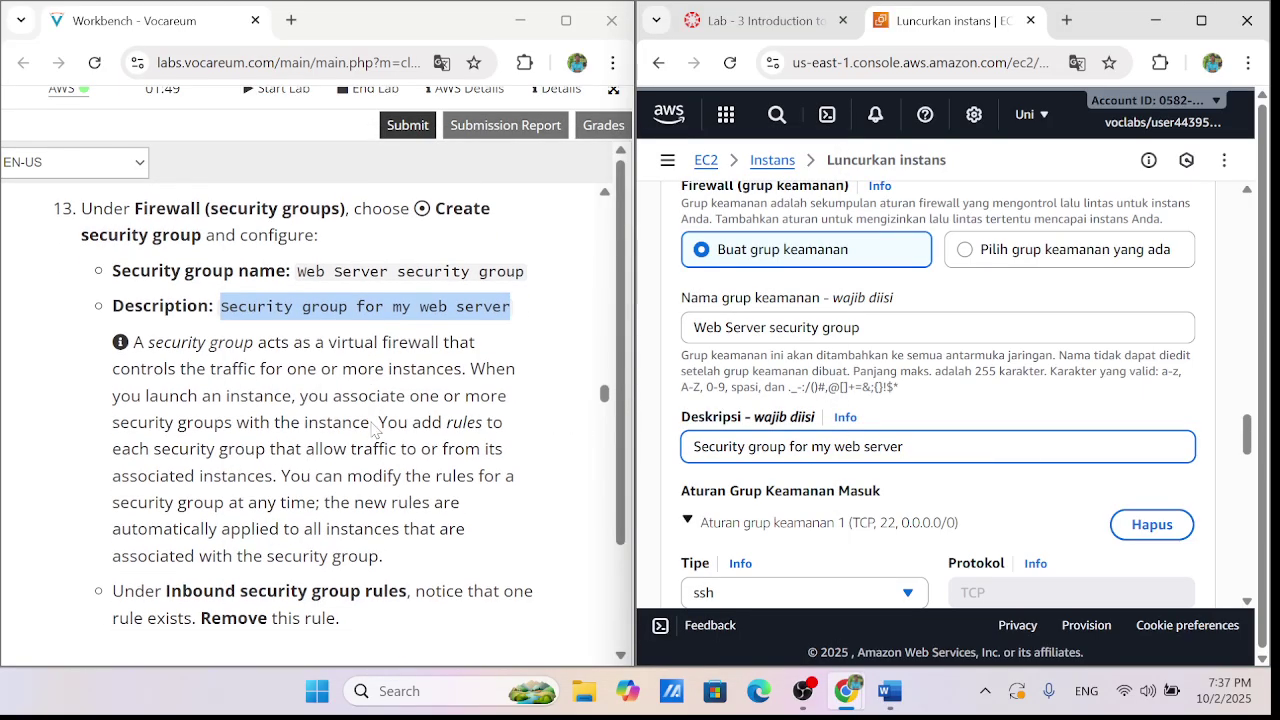
scroll(940, 400, down, 1)
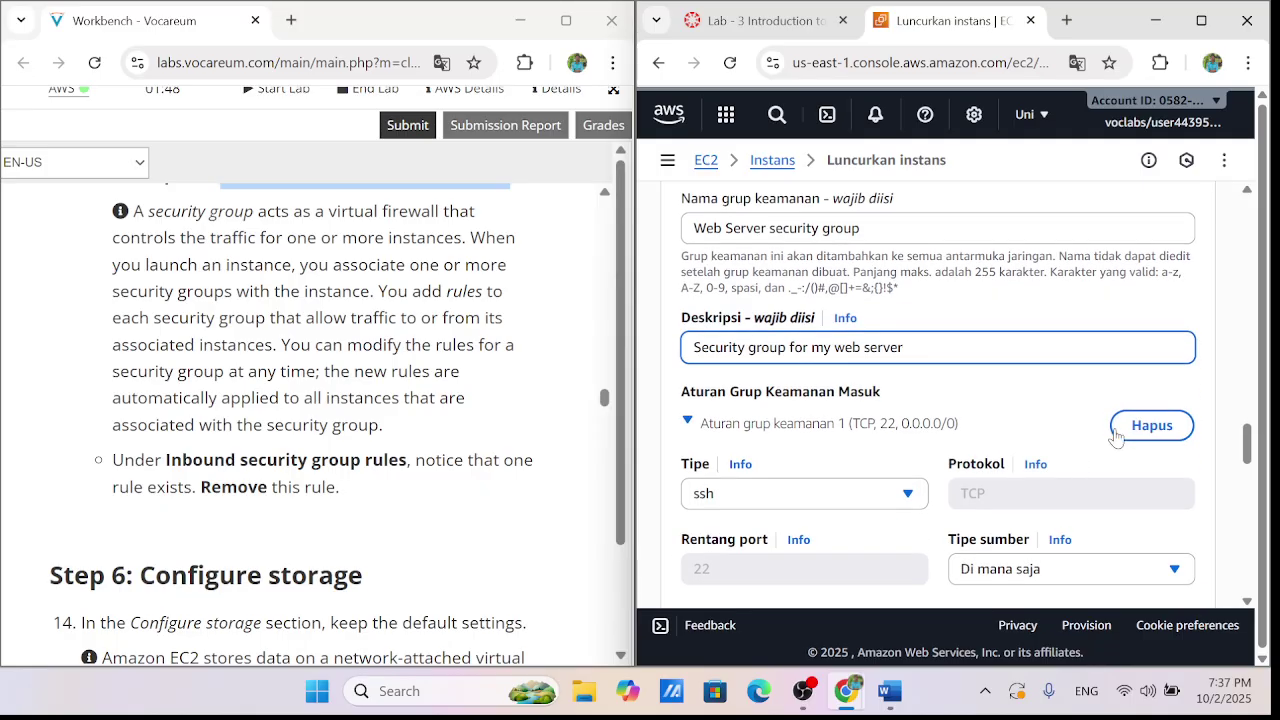
click(1152, 425)
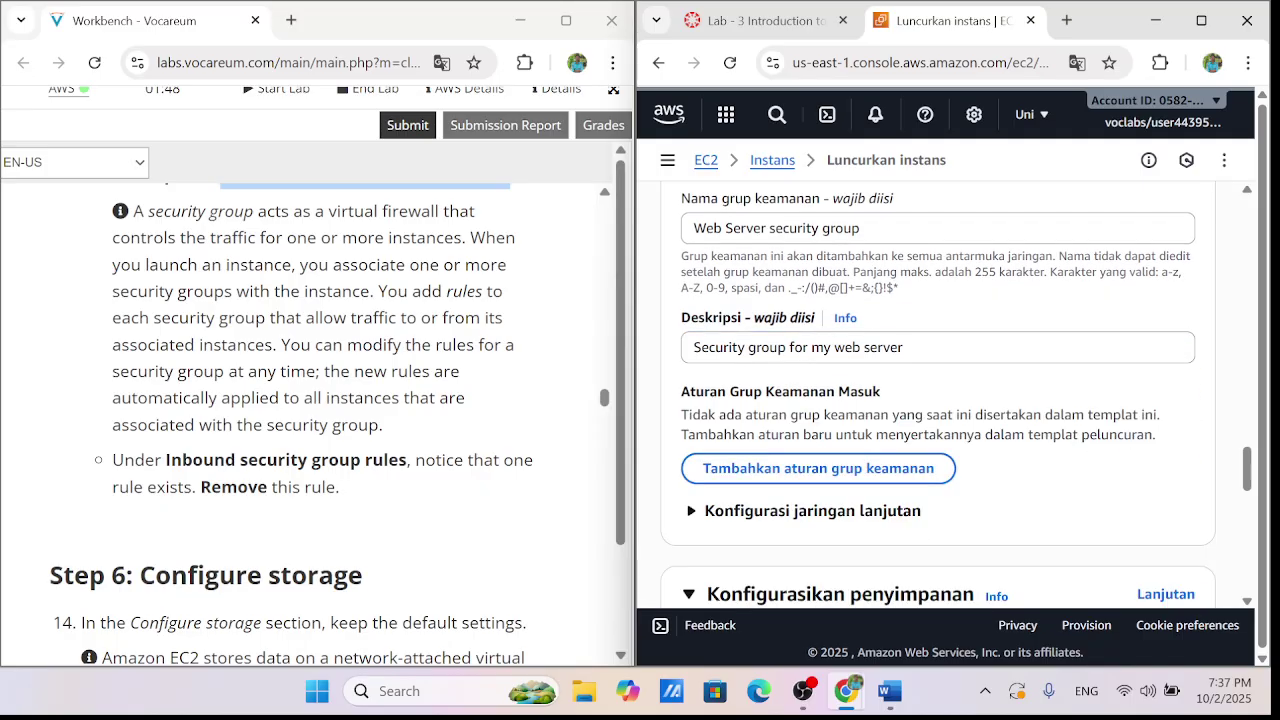
Compare the default storage configuration with Step 6 of the lab instructions
scroll(900, 450, down, 1)
scroll(284, 452, down, 1)
scroll(1065, 442, down, 1)
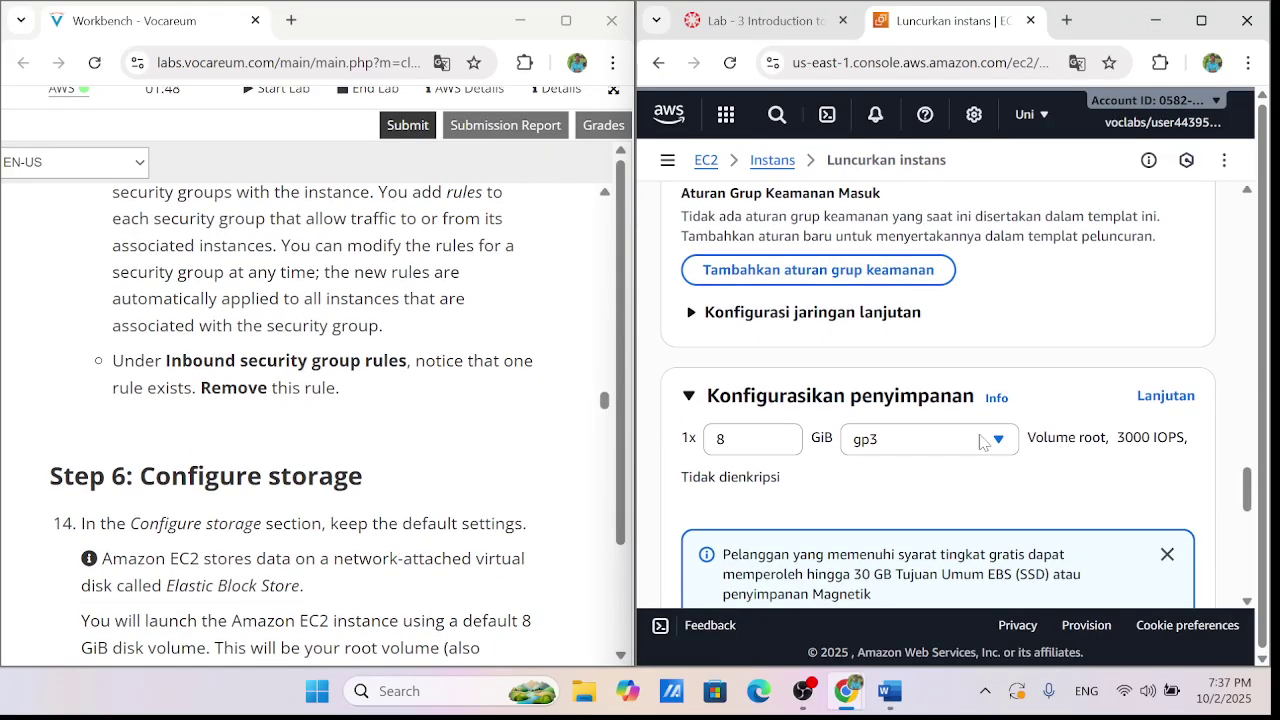
scroll(490, 452, down, 1)
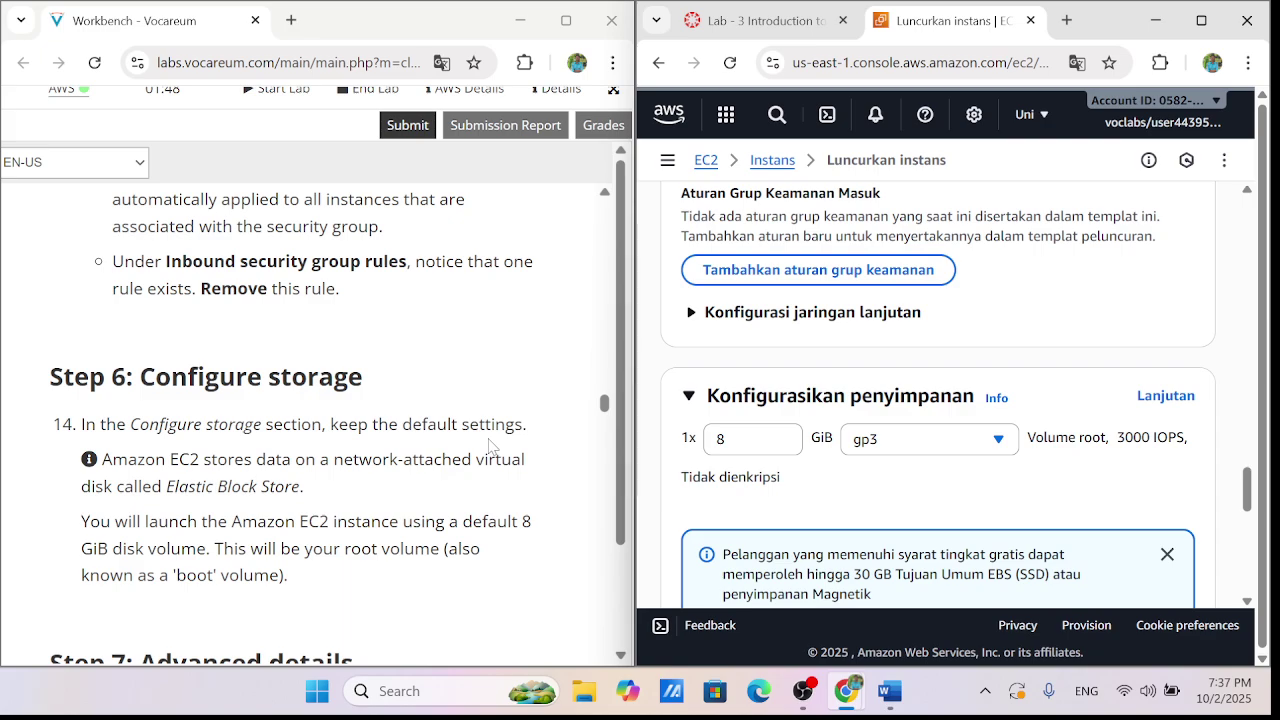
scroll(490, 445, down, 2)
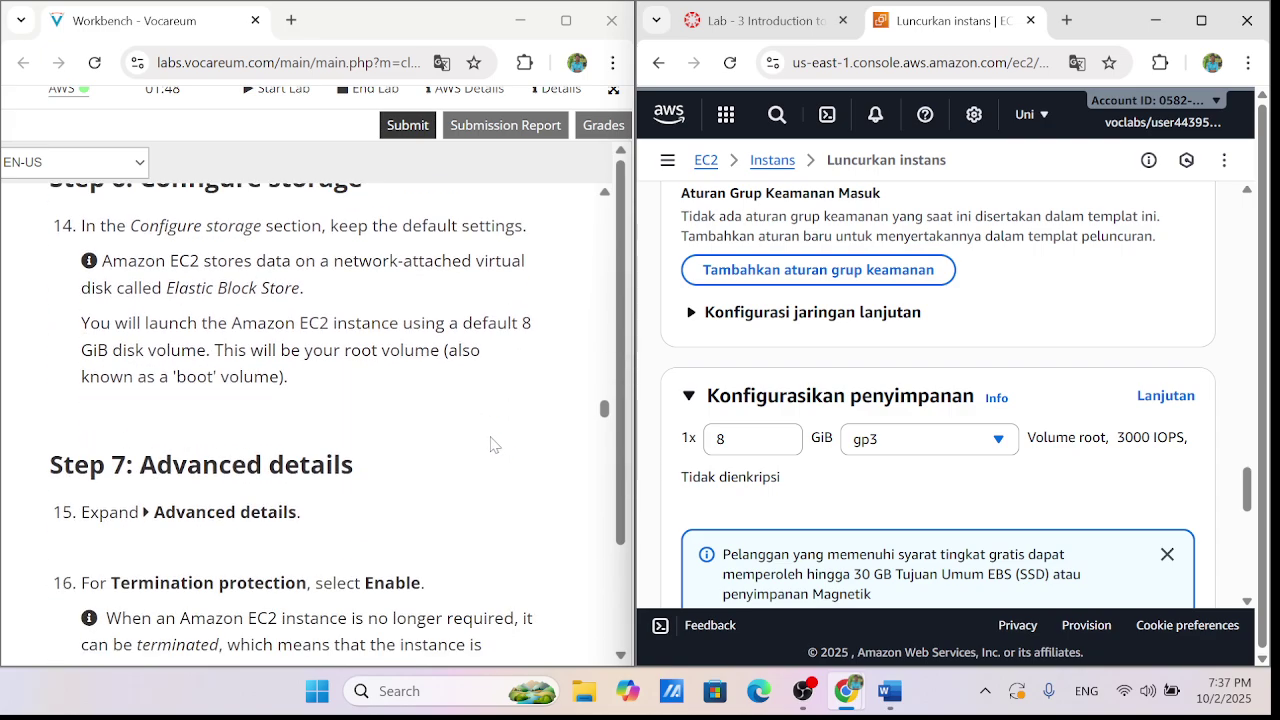
Expand the advanced details and locate the termination protection setting described in Step 7 of the lab instructions
scroll(491, 443, down, 1)
scroll(870, 435, down, 4)
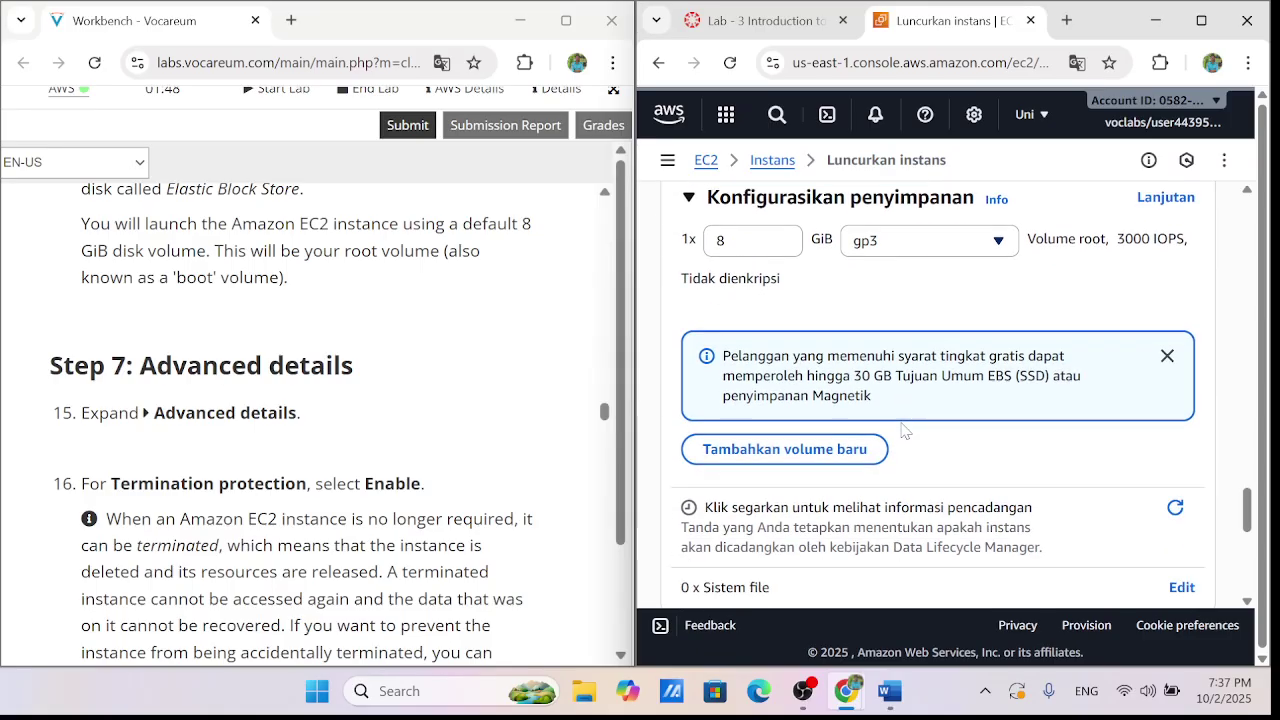
scroll(885, 437, down, 2)
scroll(700, 390, up, 1)
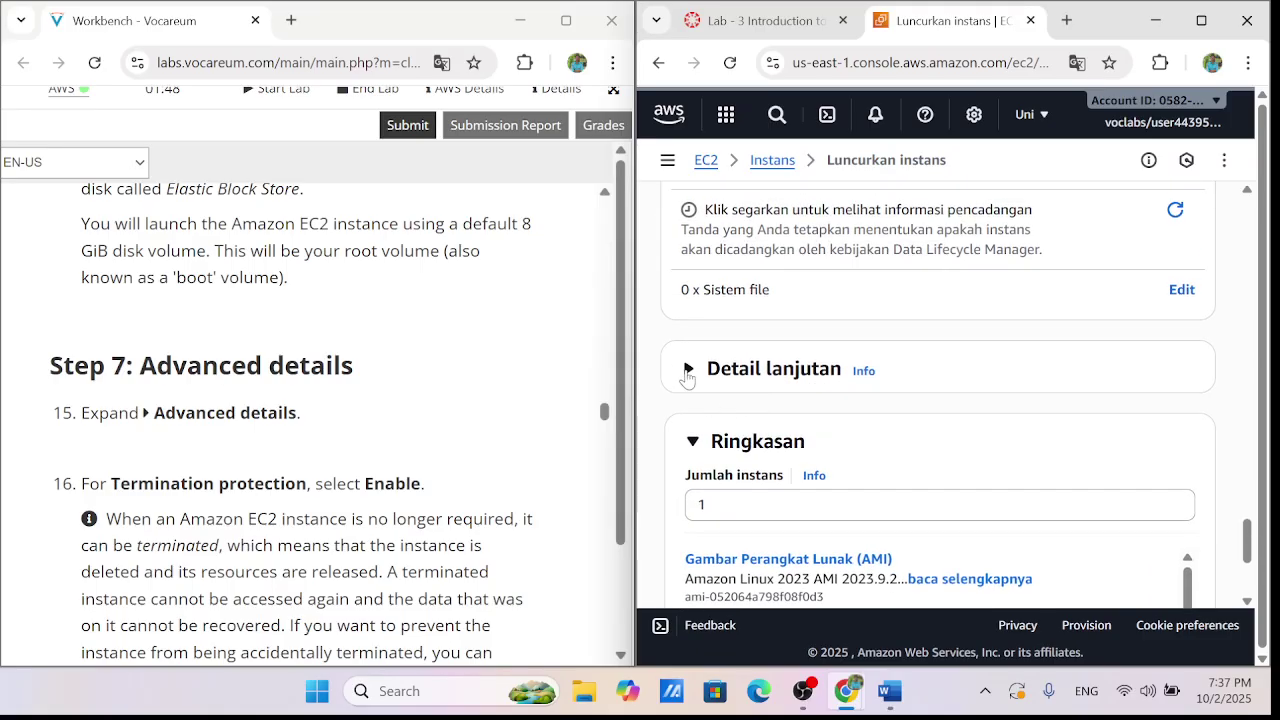
click(688, 370)
scroll(880, 468, down, 3)
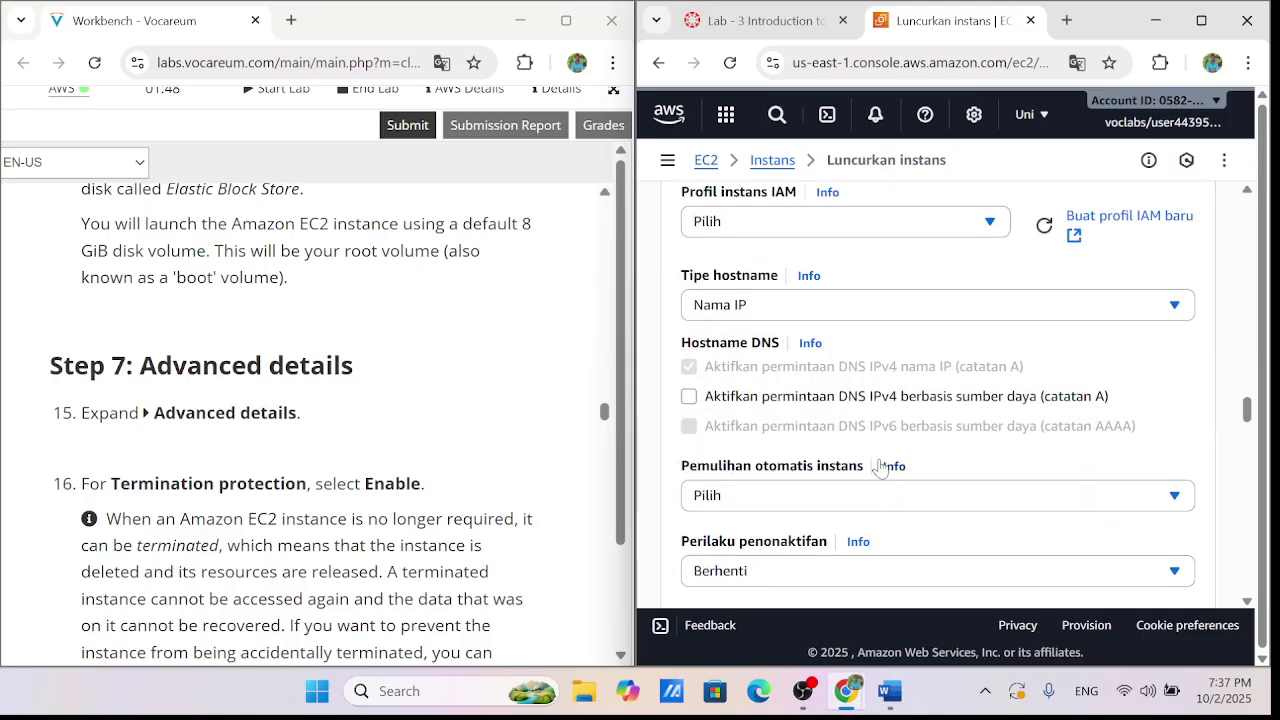
scroll(880, 468, down, 3)
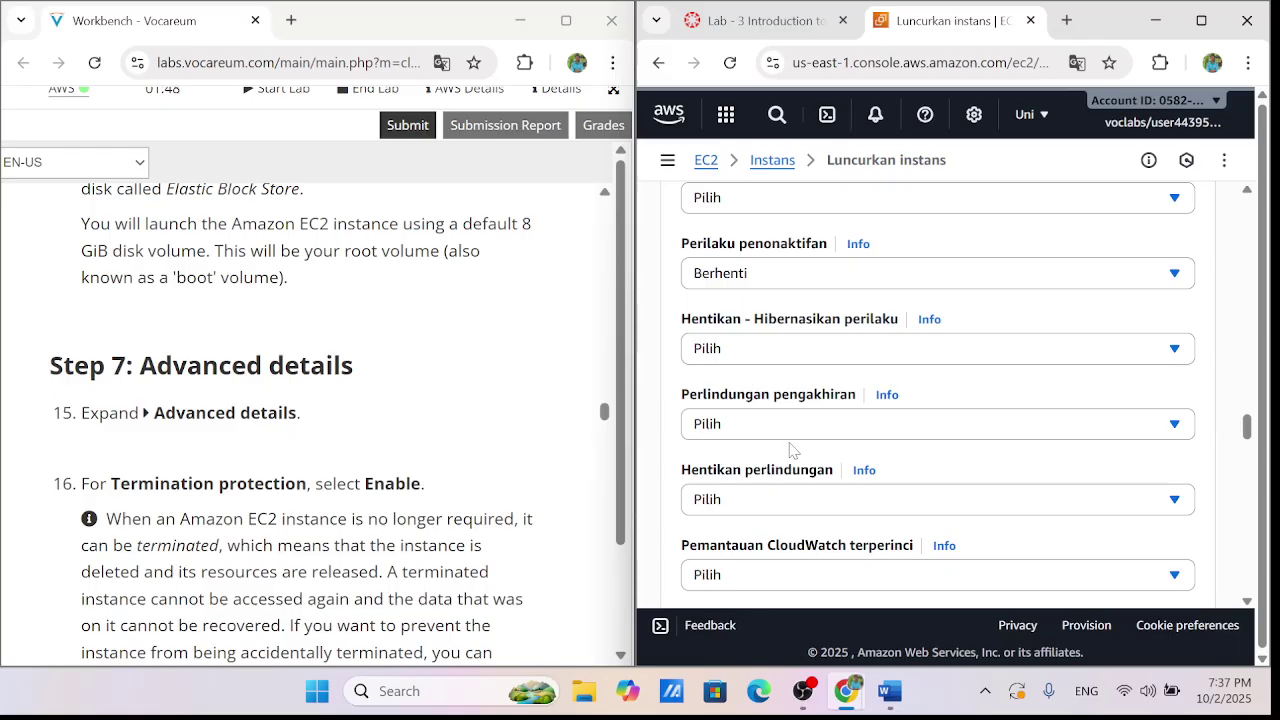
scroll(815, 426, down, 2)
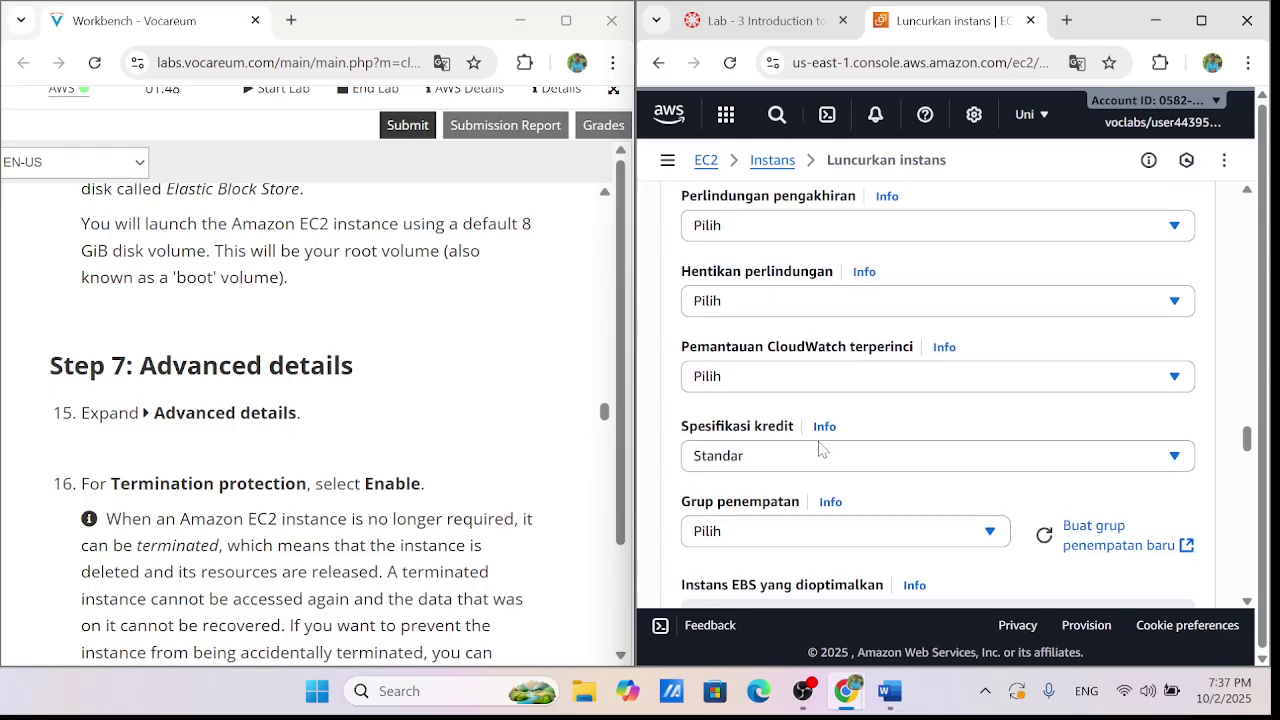
scroll(818, 449, up, 2)
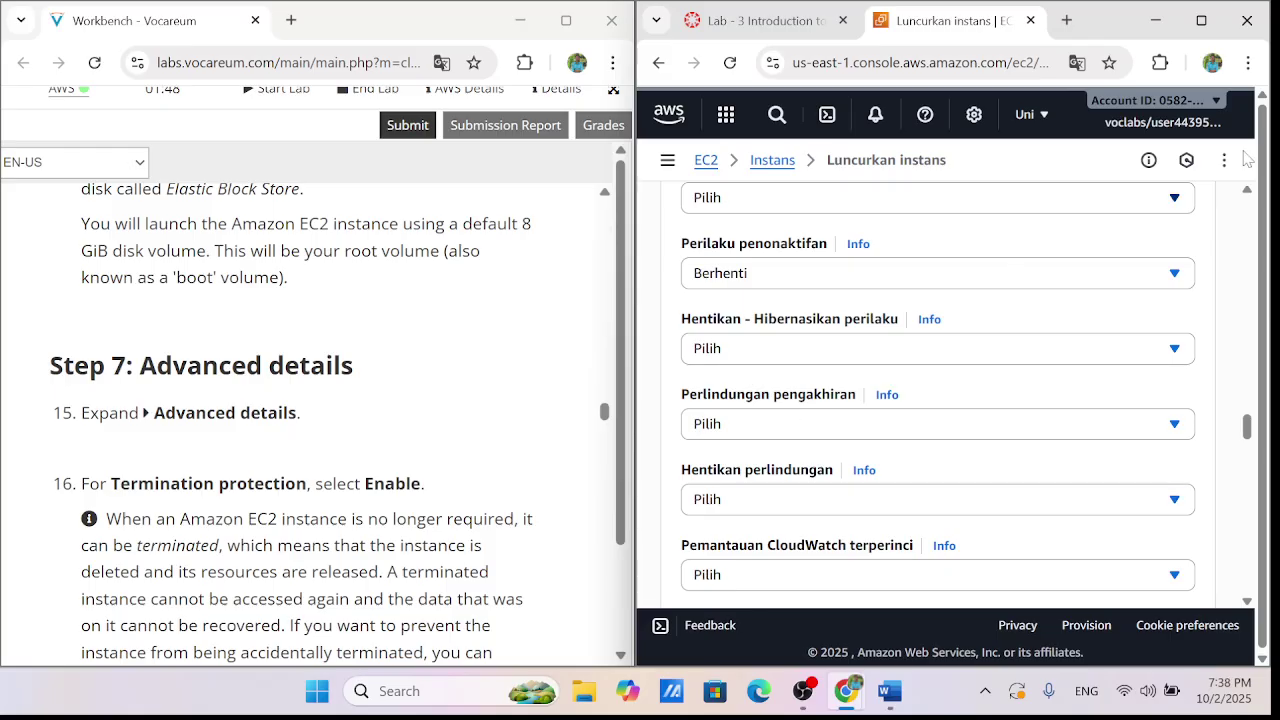
Translate the launch page into English and try to open the Termination protection options
click(1076, 62)
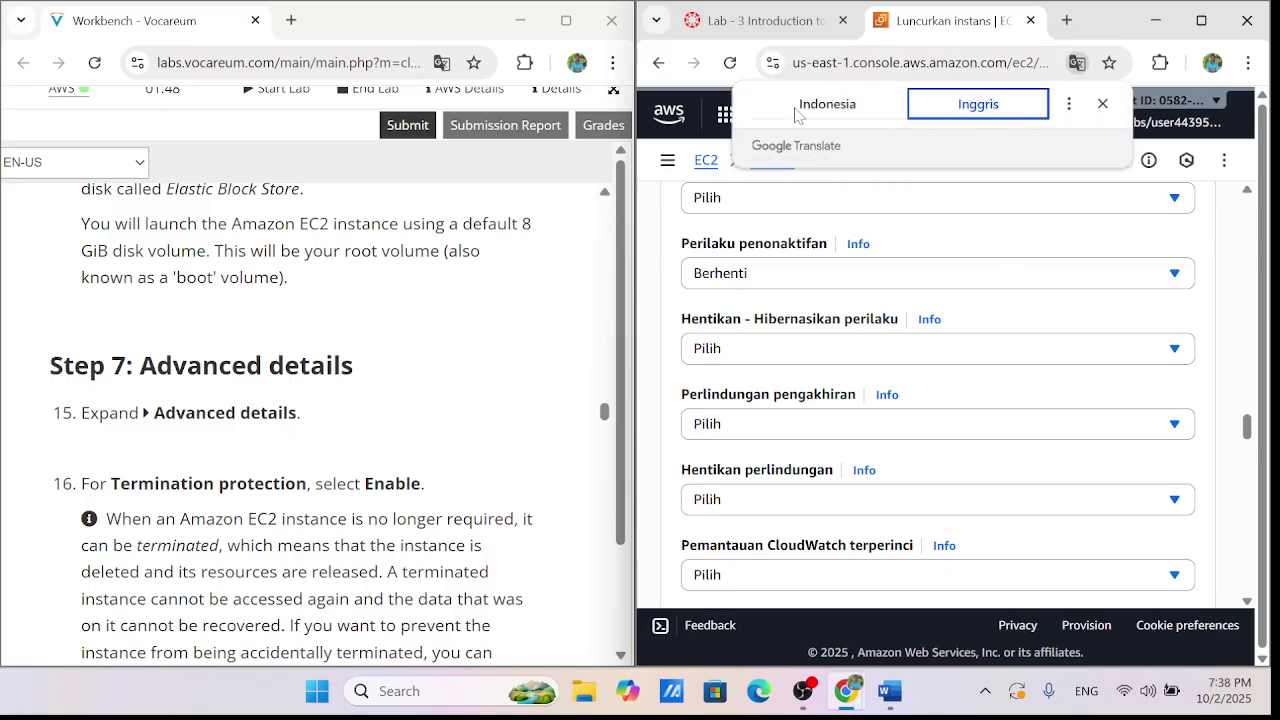
click(980, 112)
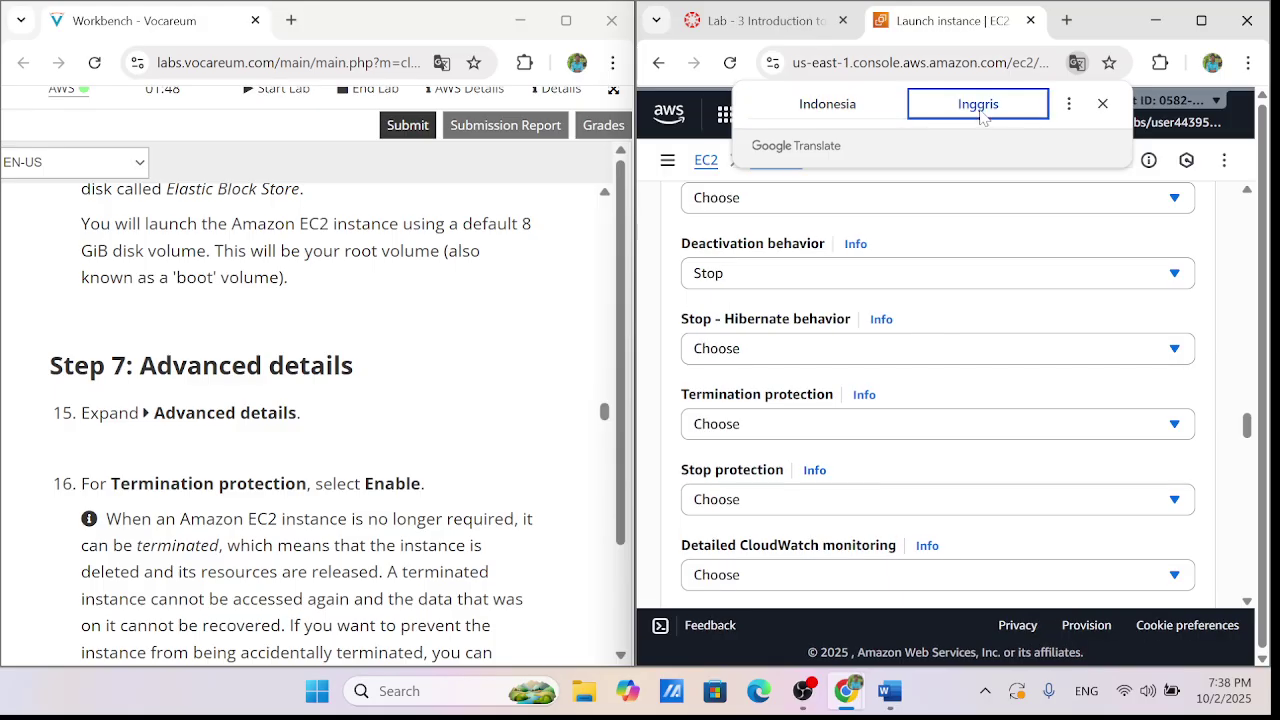
click(798, 426)
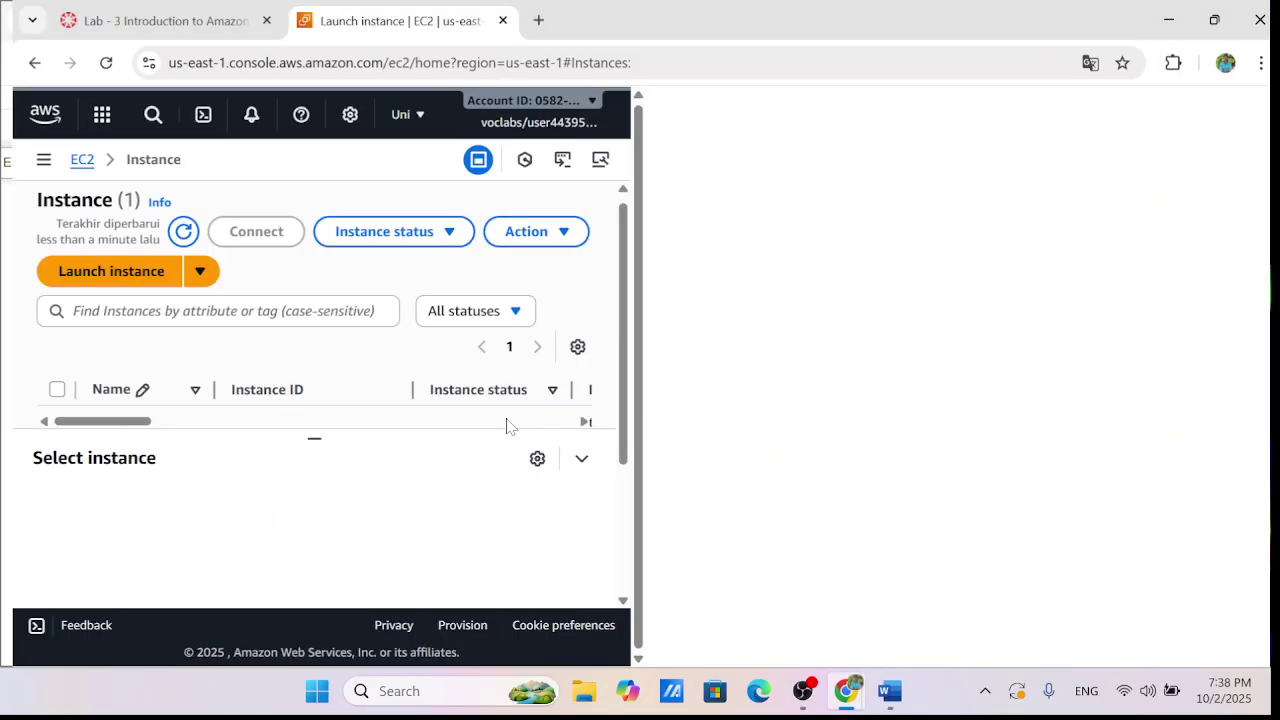
Maximize the console window, refresh the instance list and start a new instance launch form
click(1201, 20)
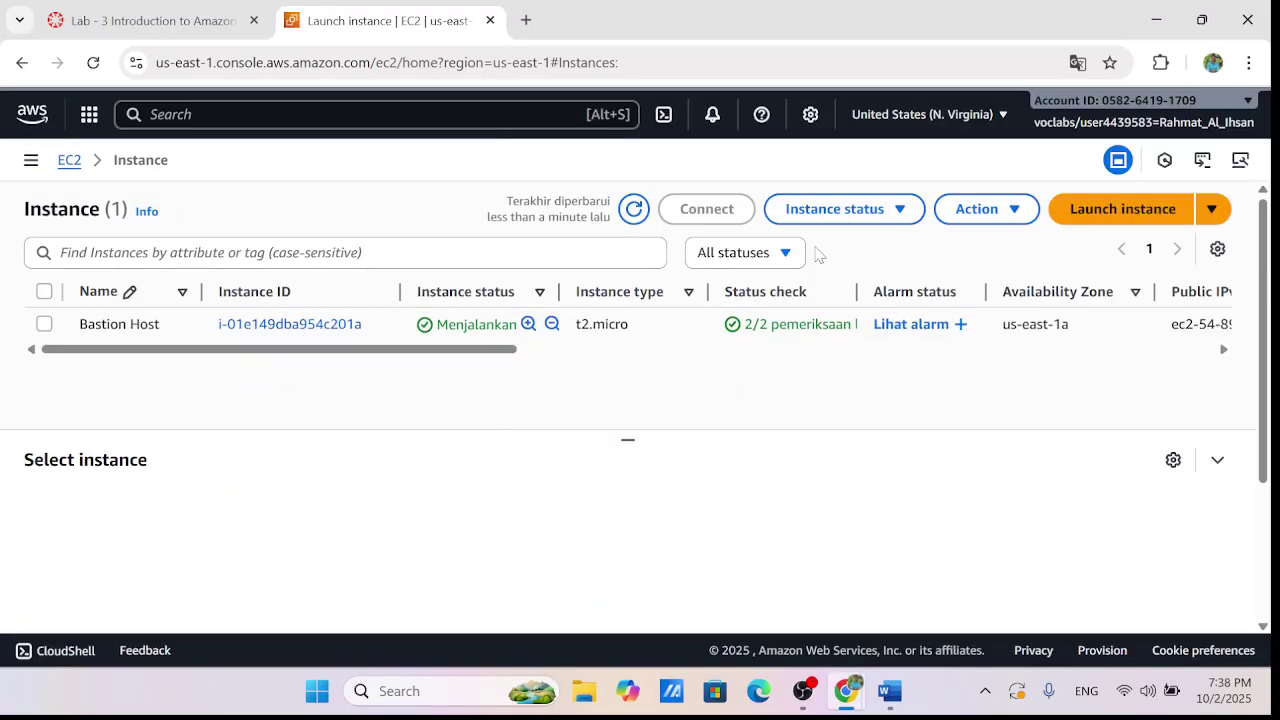
click(633, 211)
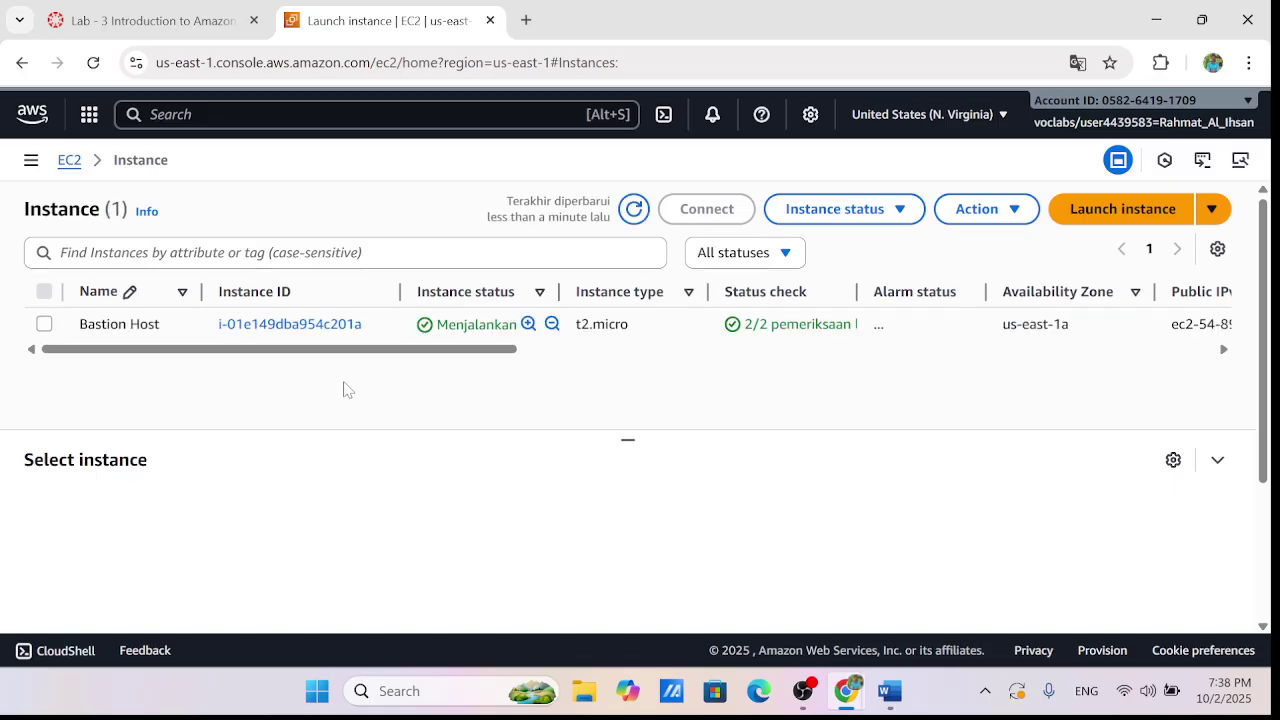
click(1100, 220)
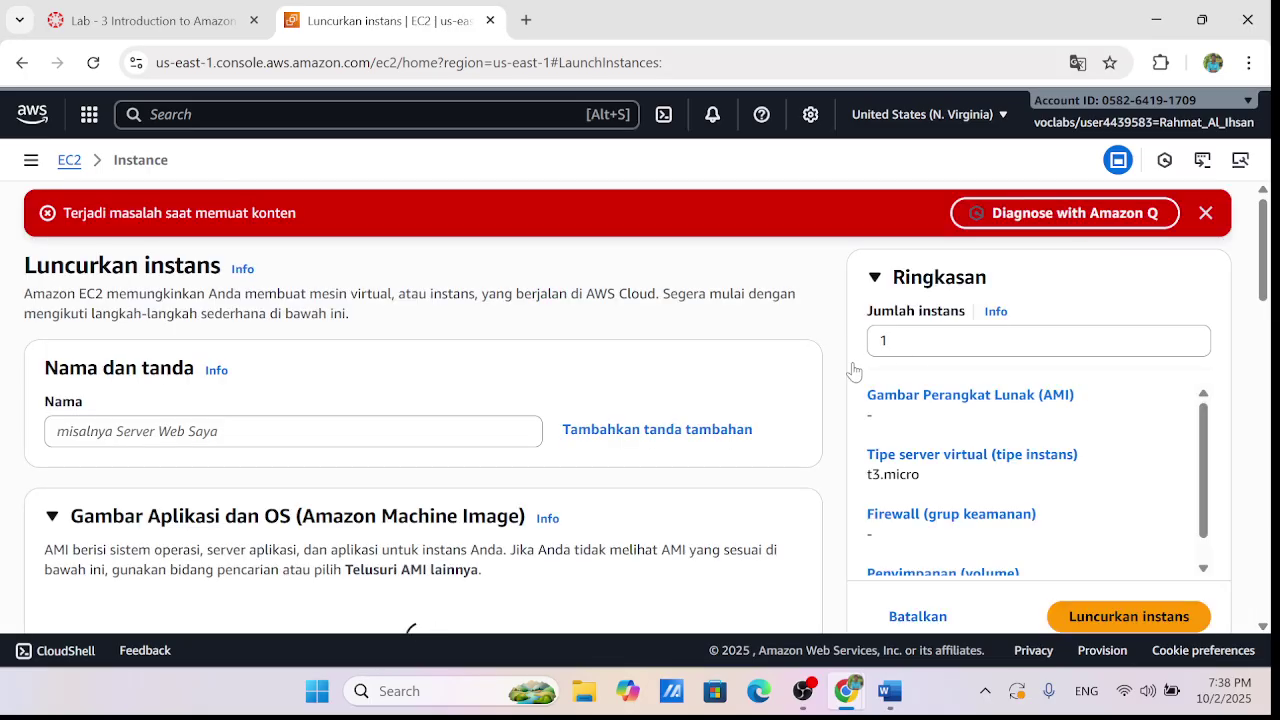
scroll(620, 450, down, 10)
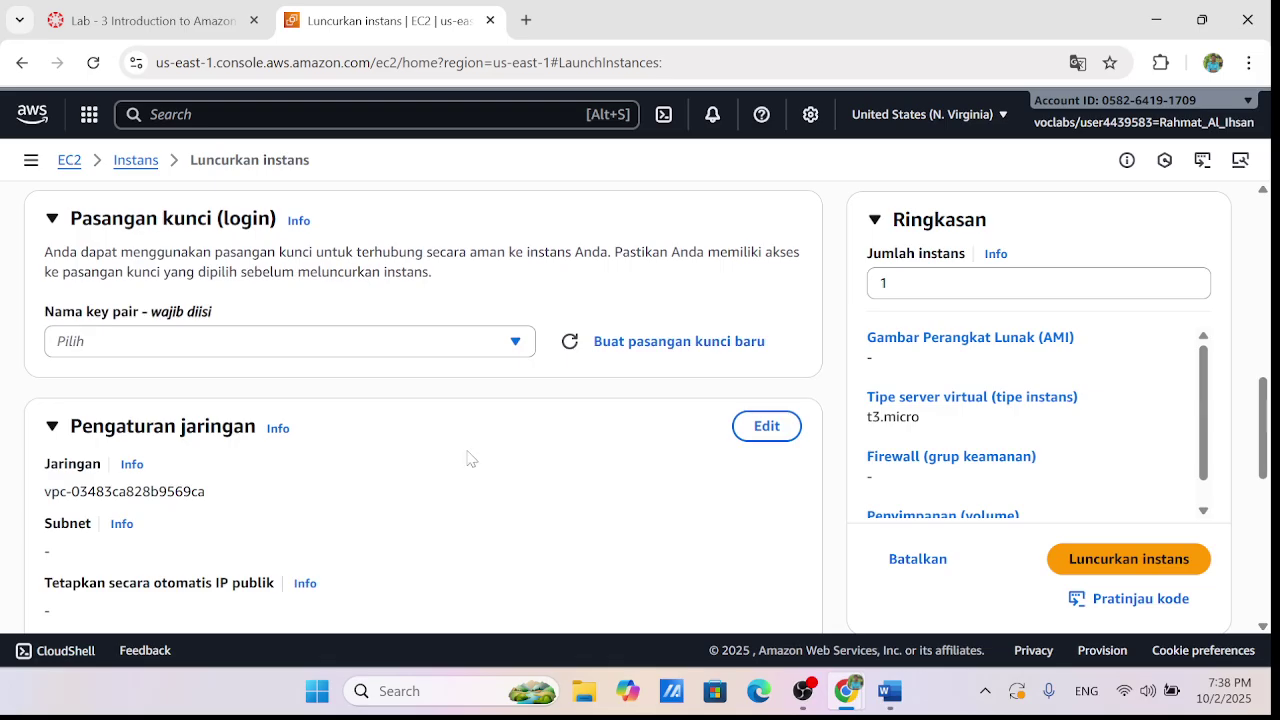
scroll(380, 468, down, 5)
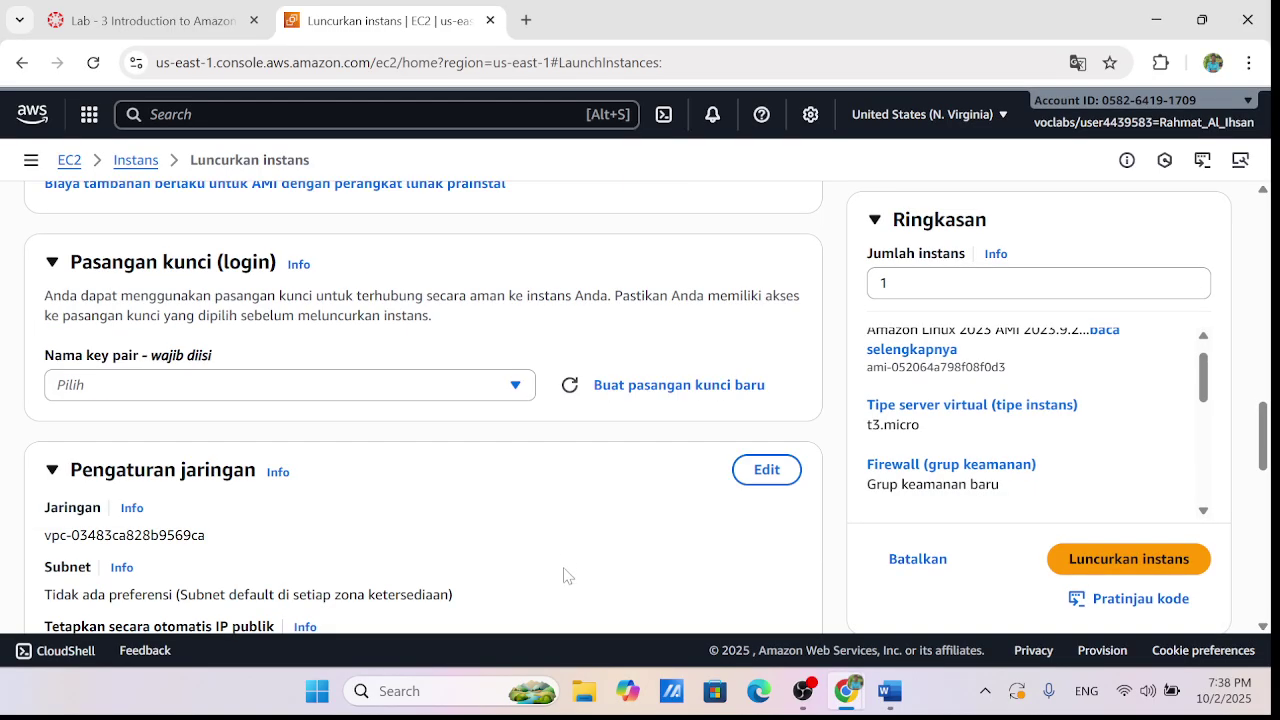
Expand the advanced details and set termination protection (Perlindungan pengakhiran) to Aktifkan
scroll(540, 545, down, 10)
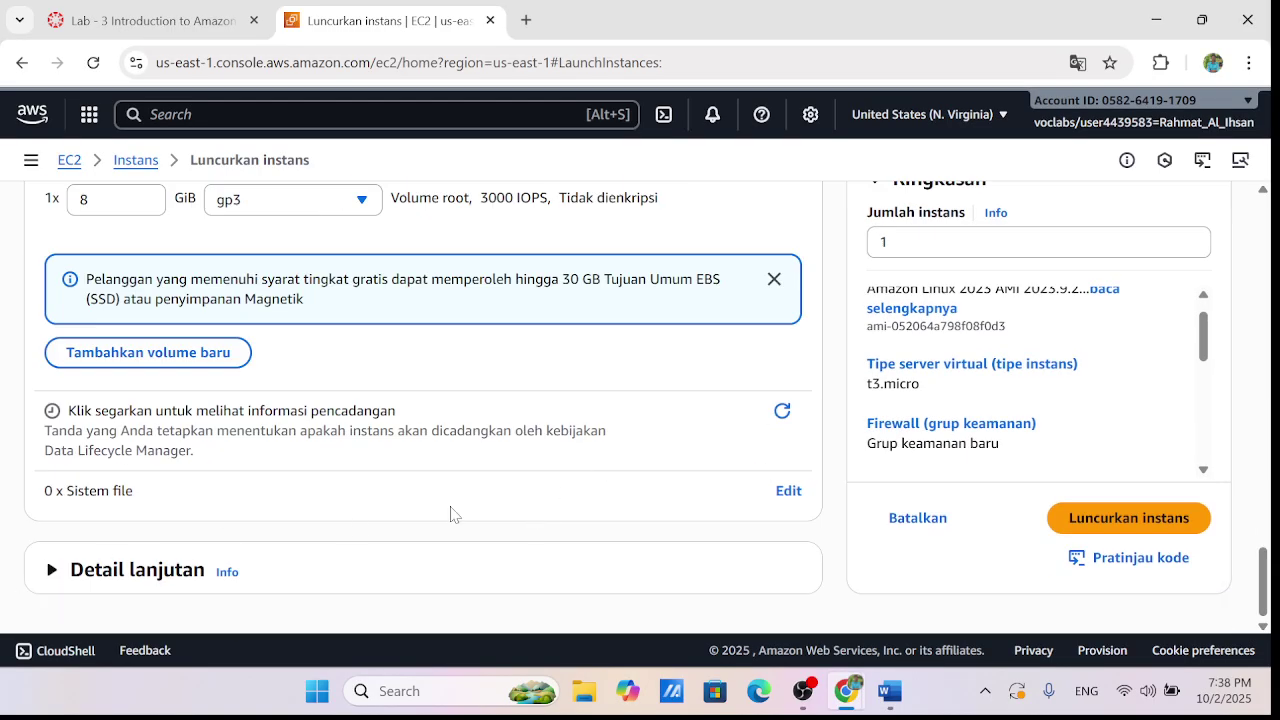
scroll(499, 508, up, 1)
scroll(499, 508, down, 1)
scroll(494, 508, up, 1)
scroll(471, 514, down, 1)
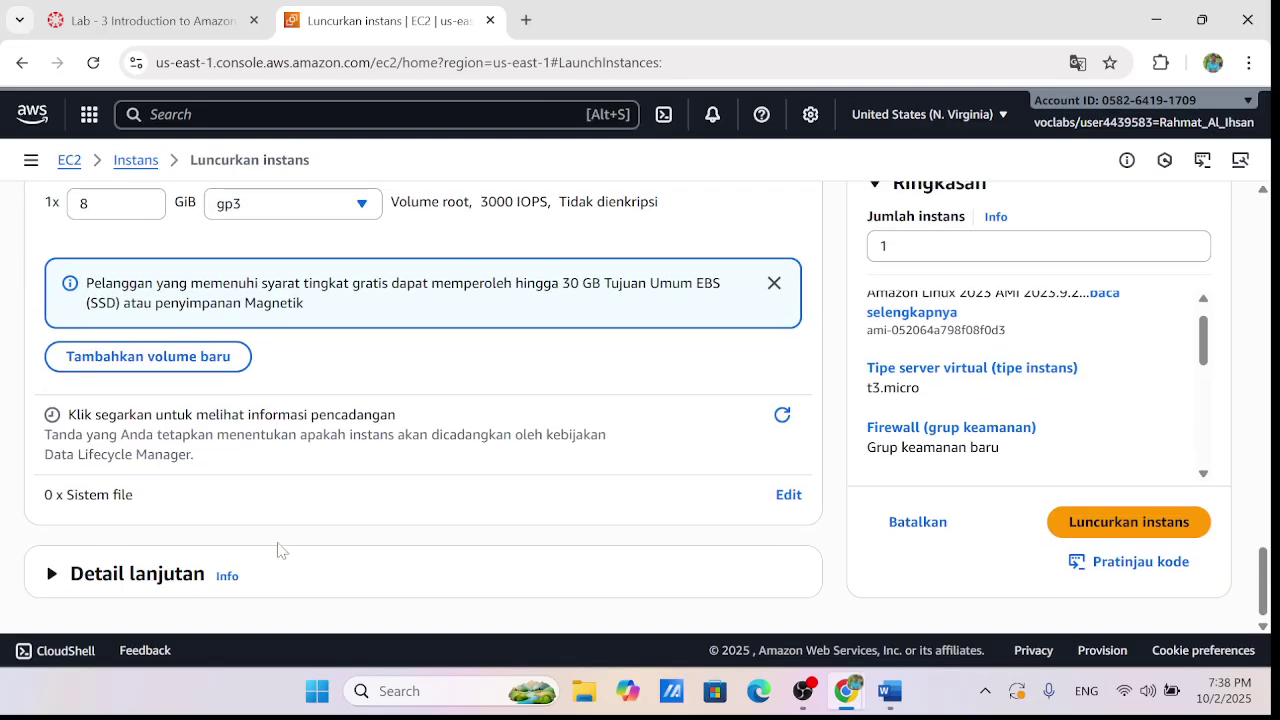
click(52, 578)
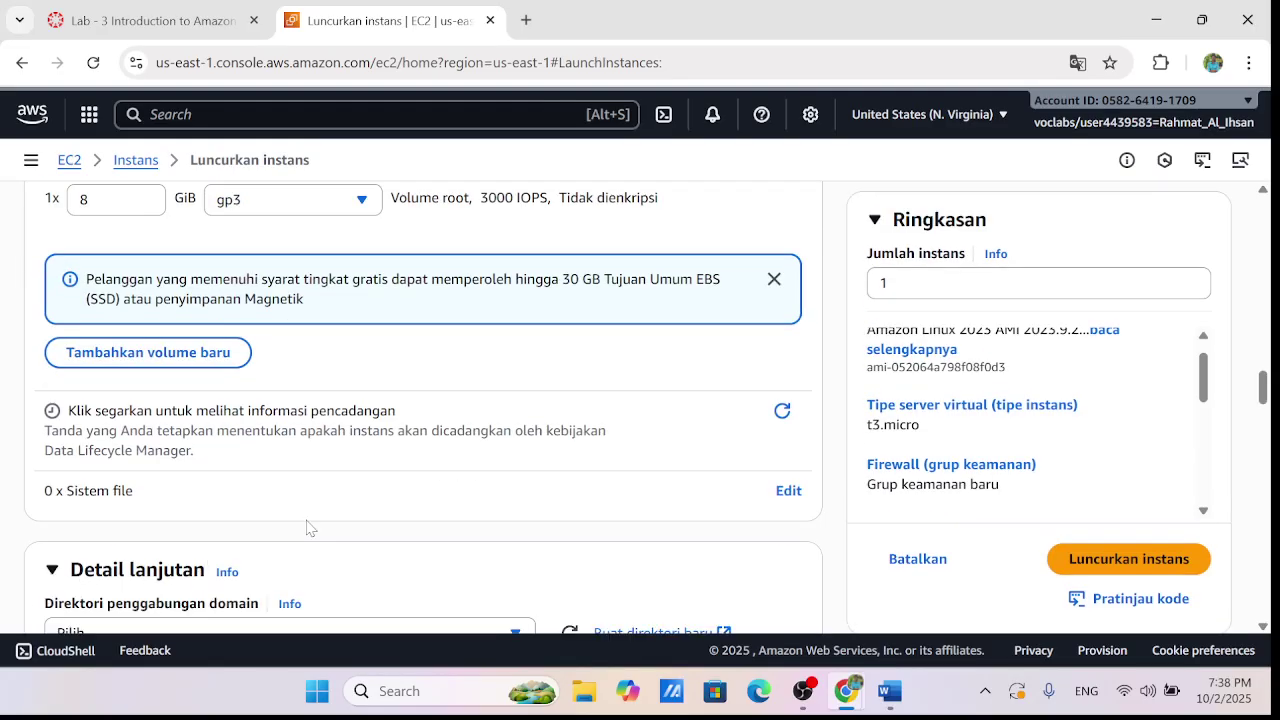
scroll(309, 529, down, 4)
scroll(350, 518, down, 5)
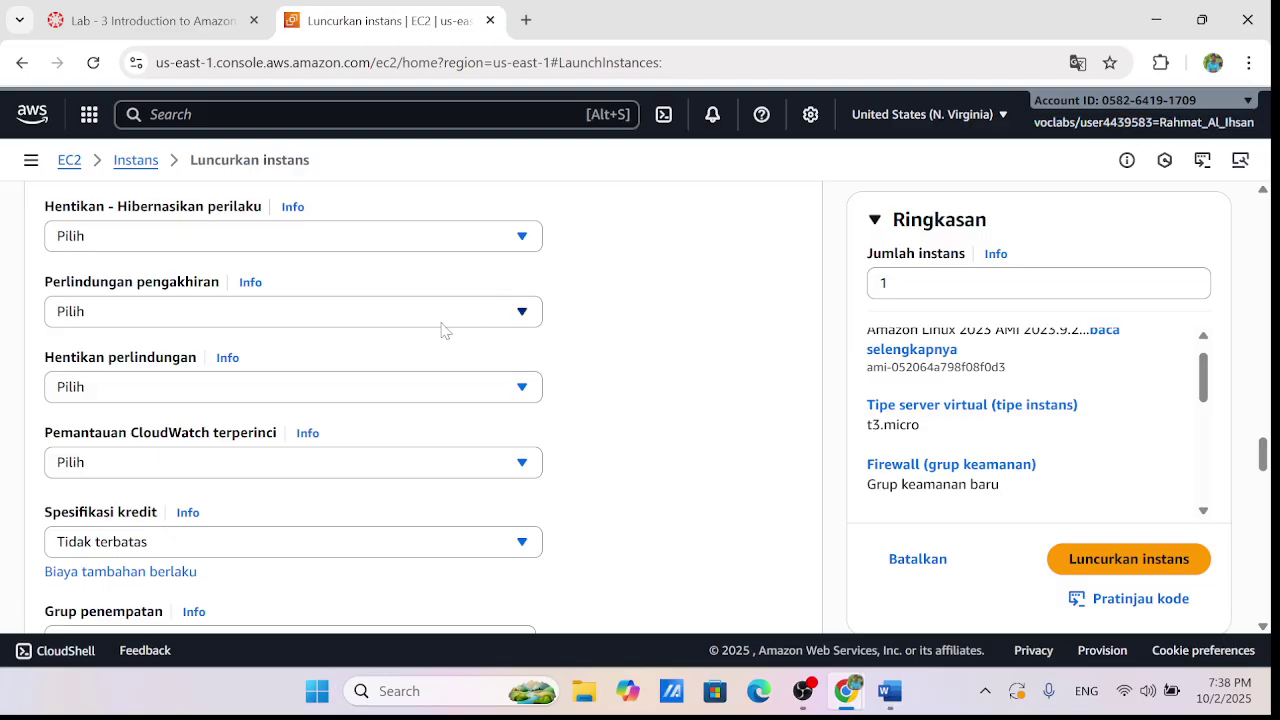
click(516, 312)
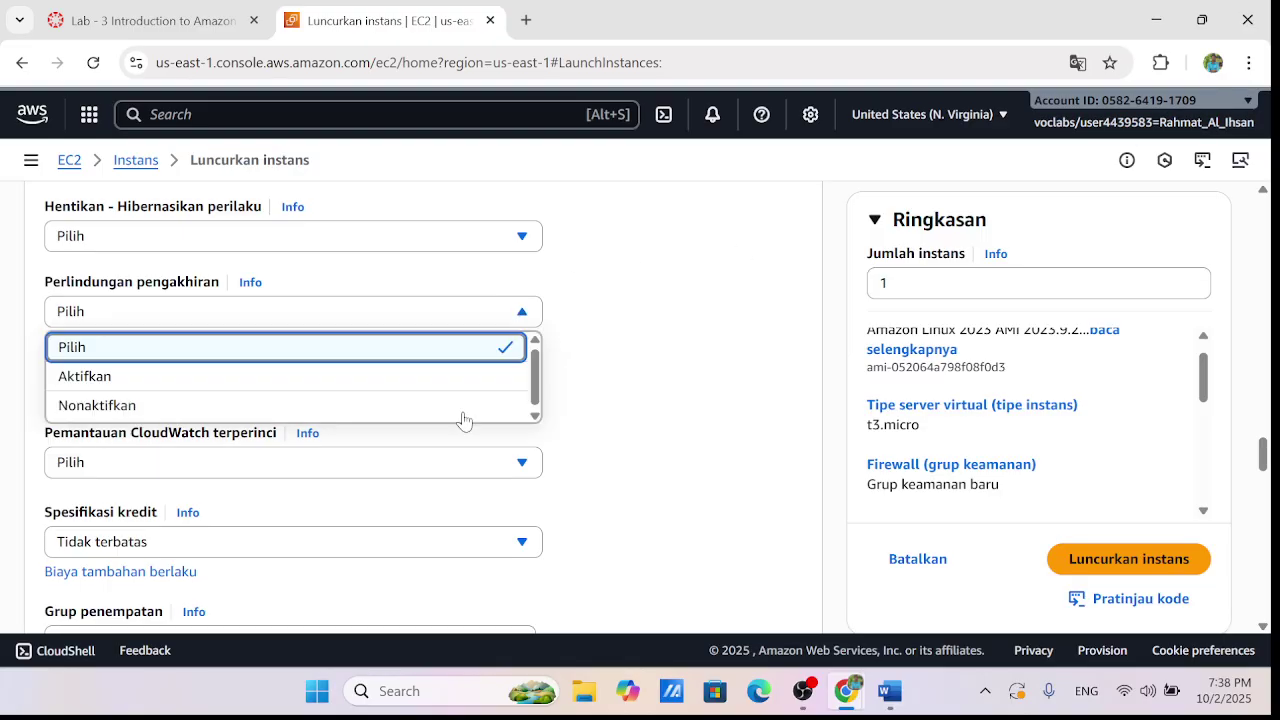
click(451, 374)
Return to the instance name field and restore the console window to a smaller size beside the lab instructions
scroll(587, 297, up, 2)
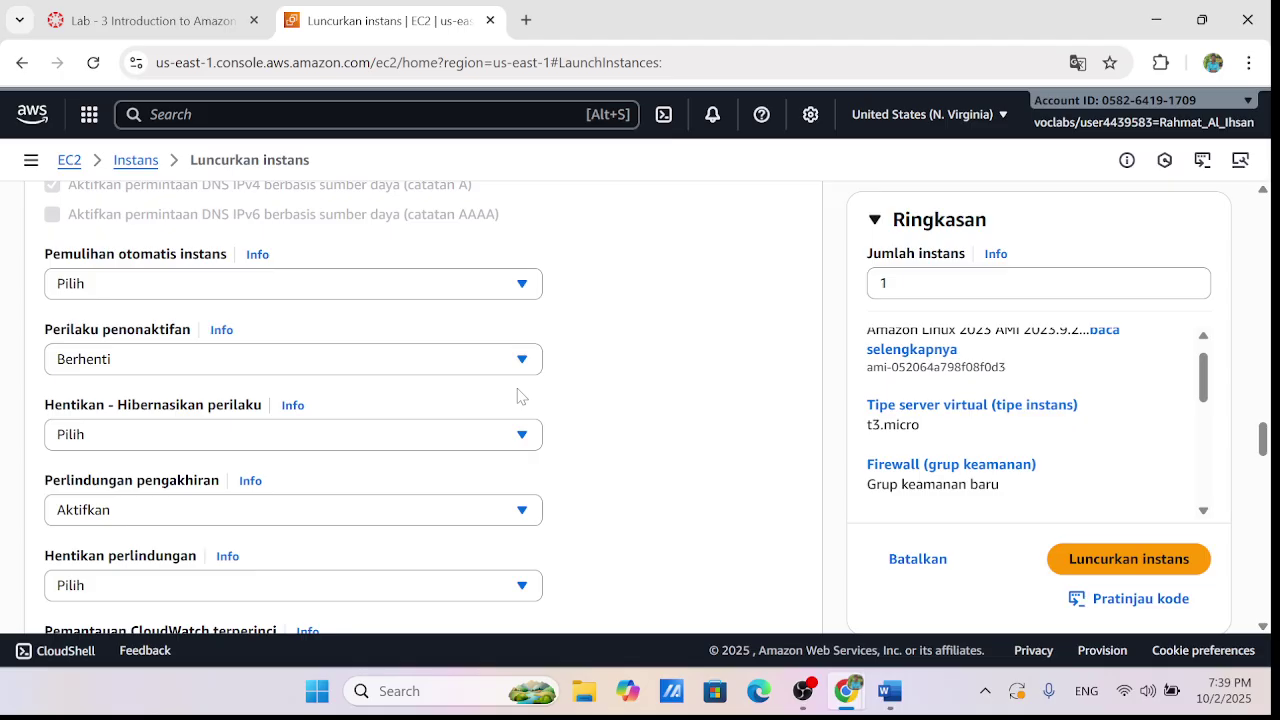
scroll(257, 486, up, 4)
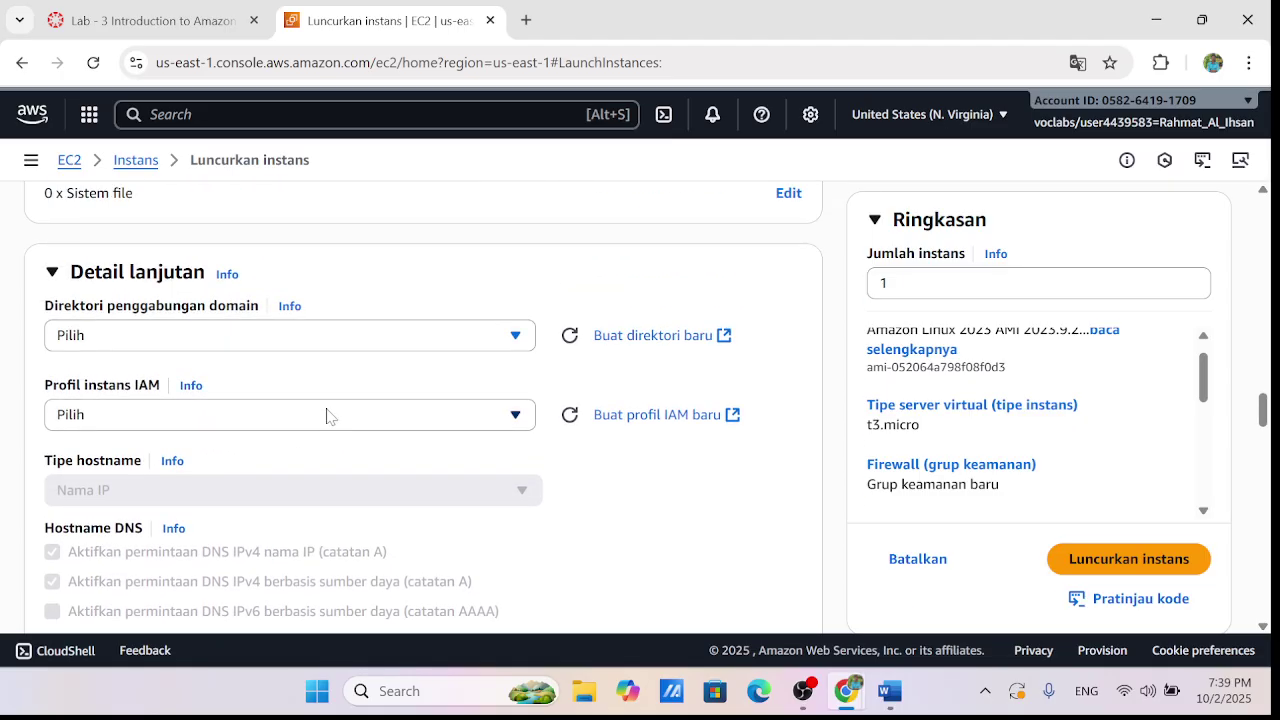
scroll(330, 418, down, 8)
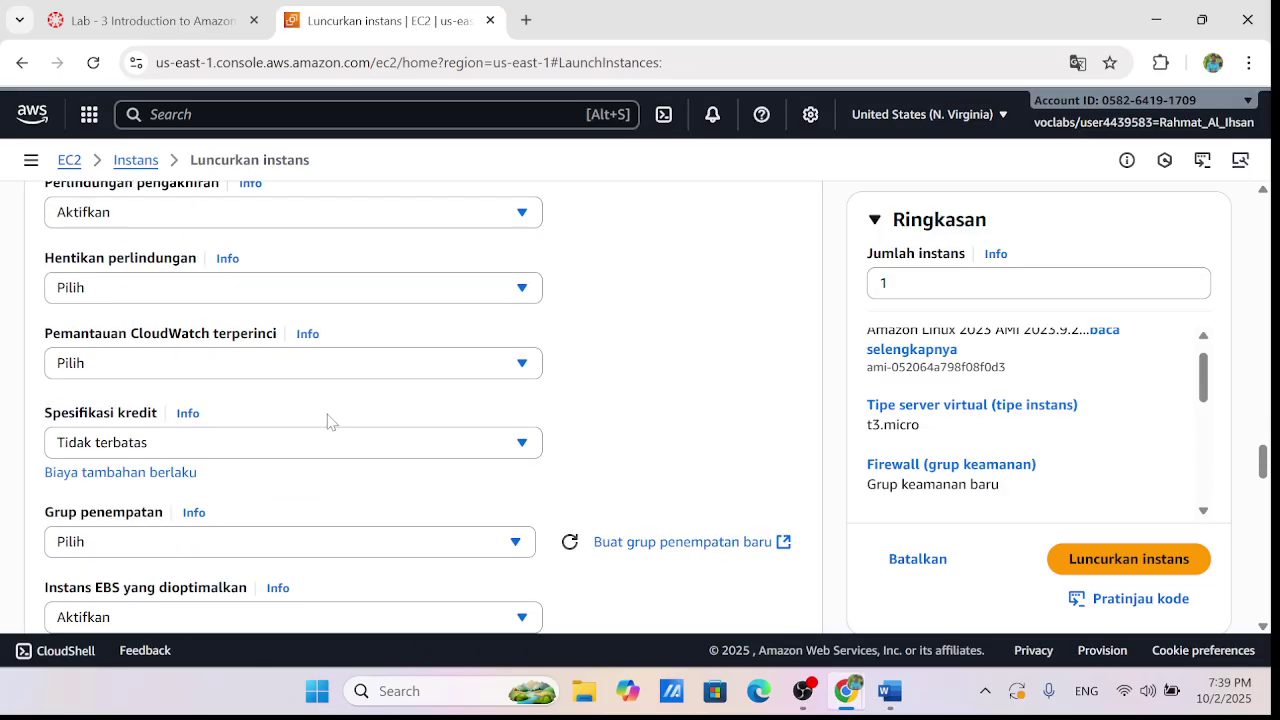
scroll(330, 420, up, 15)
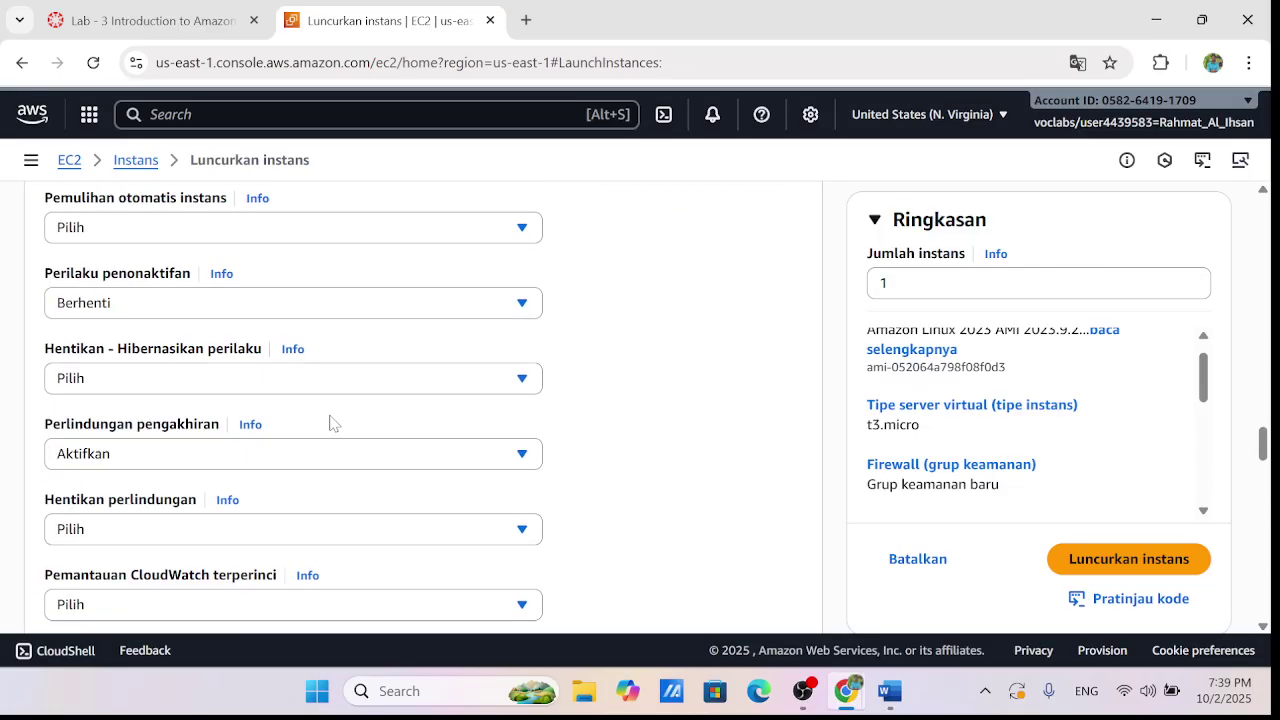
scroll(338, 429, up, 15)
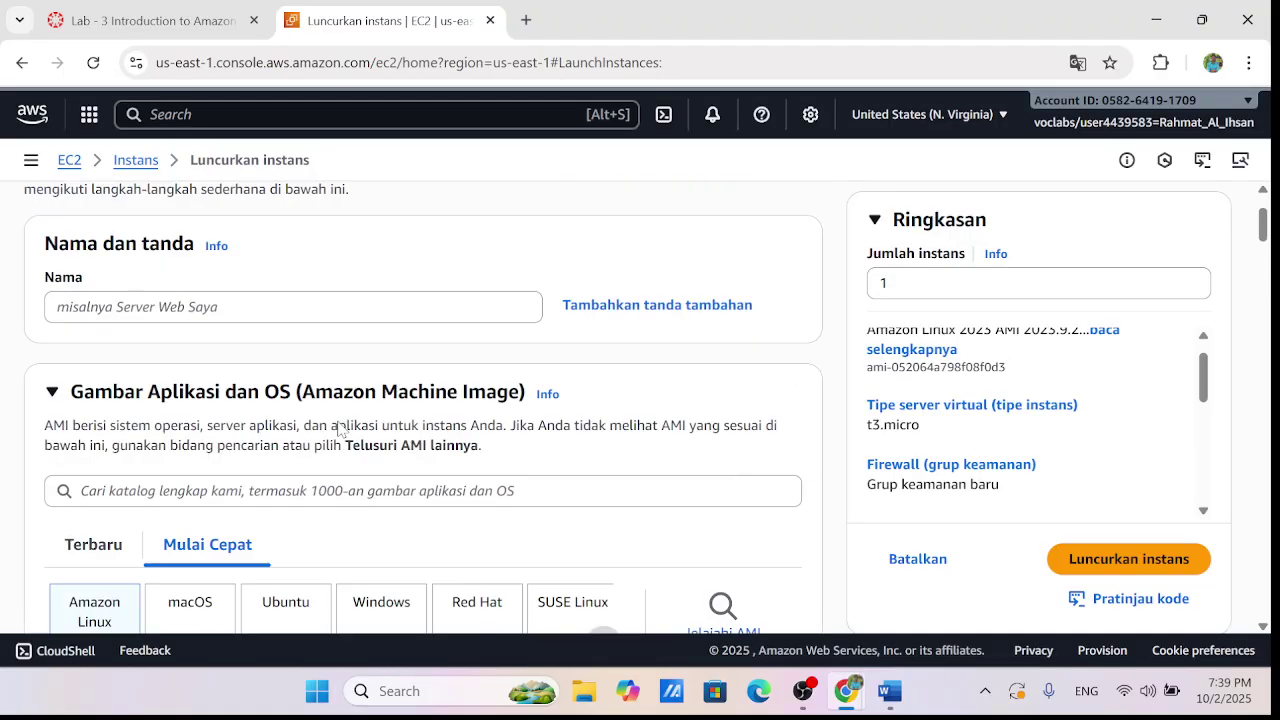
click(305, 318)
click(150, 20)
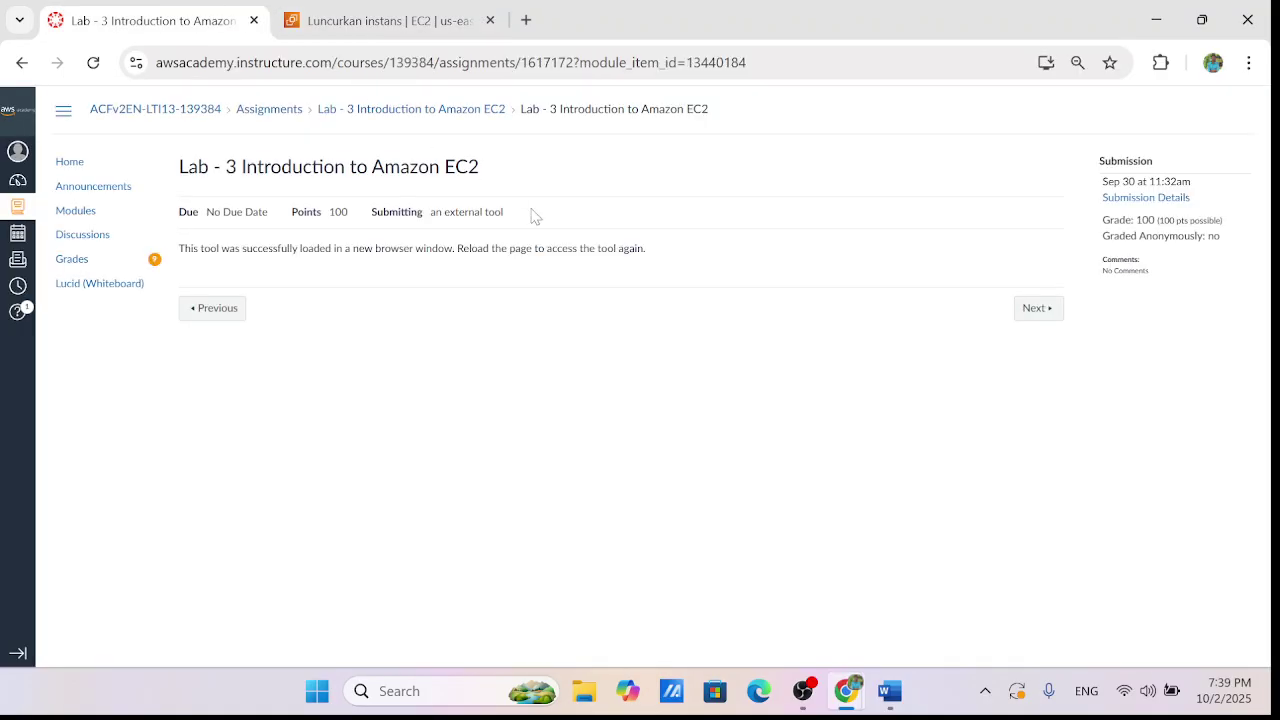
click(422, 10)
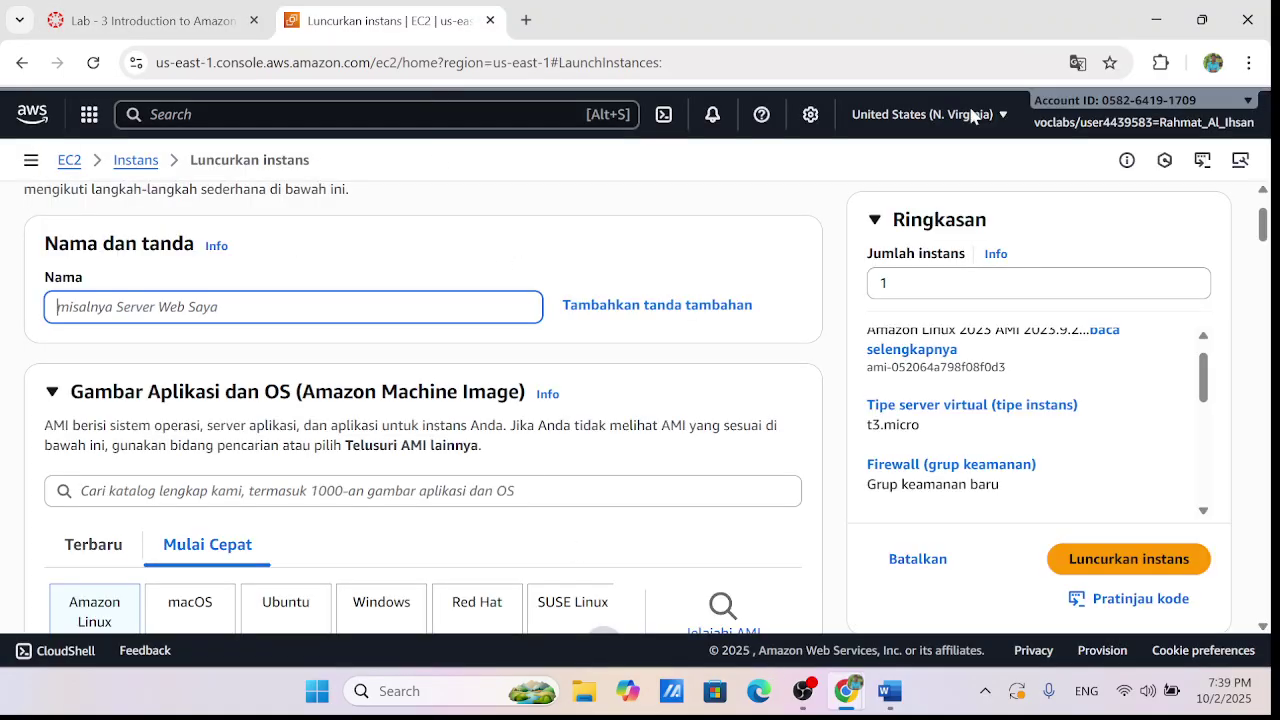
drag(840, 22, 868, 95)
Locate Step 1 in the lab instructions and enter Web Serber as the instance name
scroll(300, 420, up, 10)
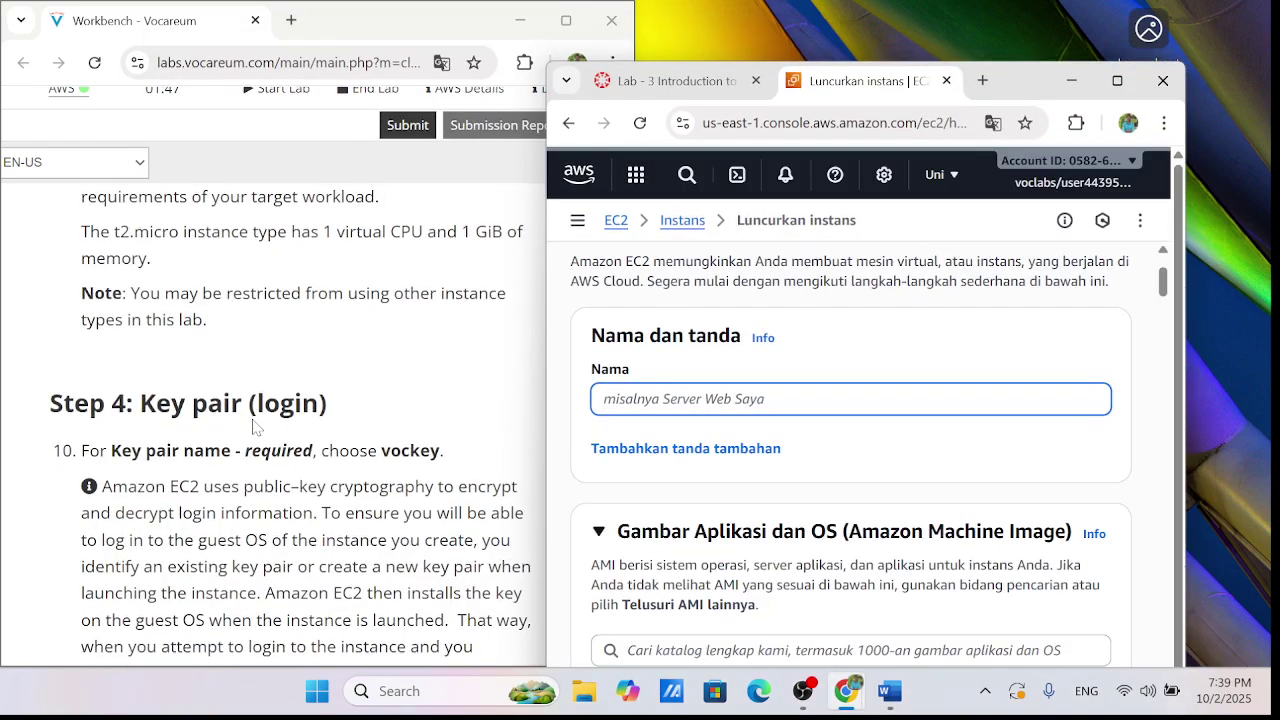
scroll(255, 425, up, 10)
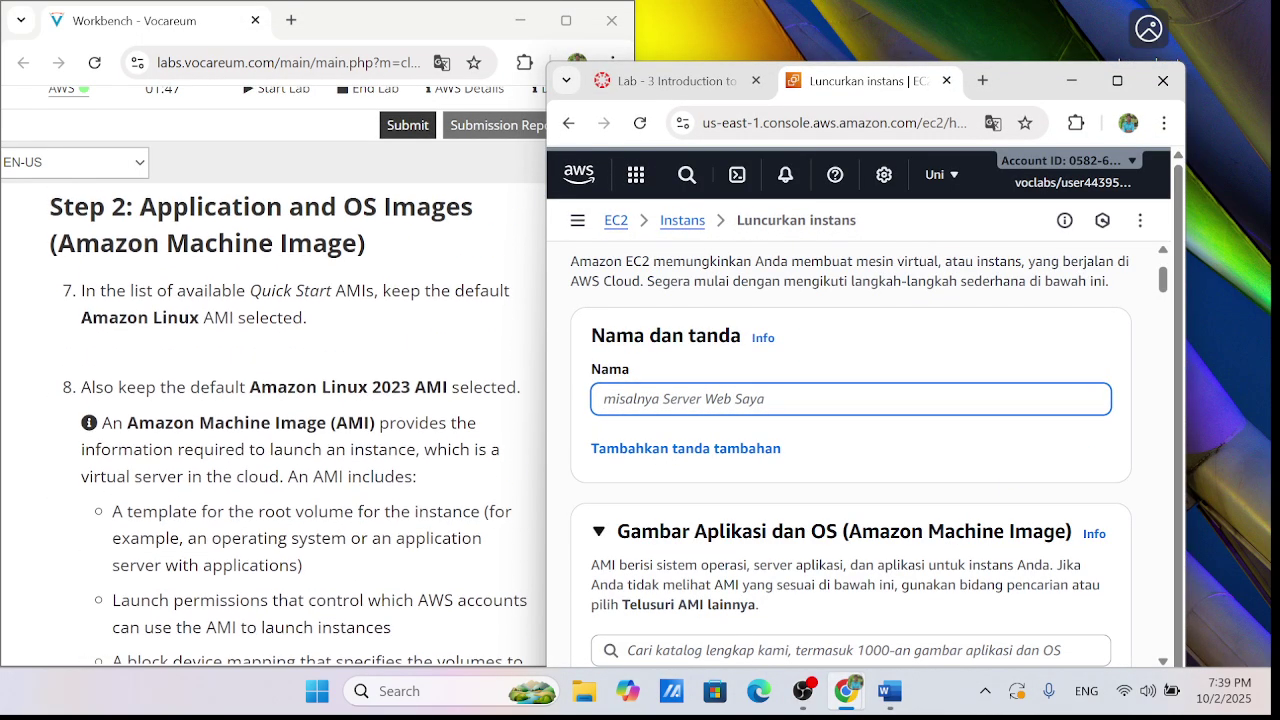
scroll(371, 343, up, 8)
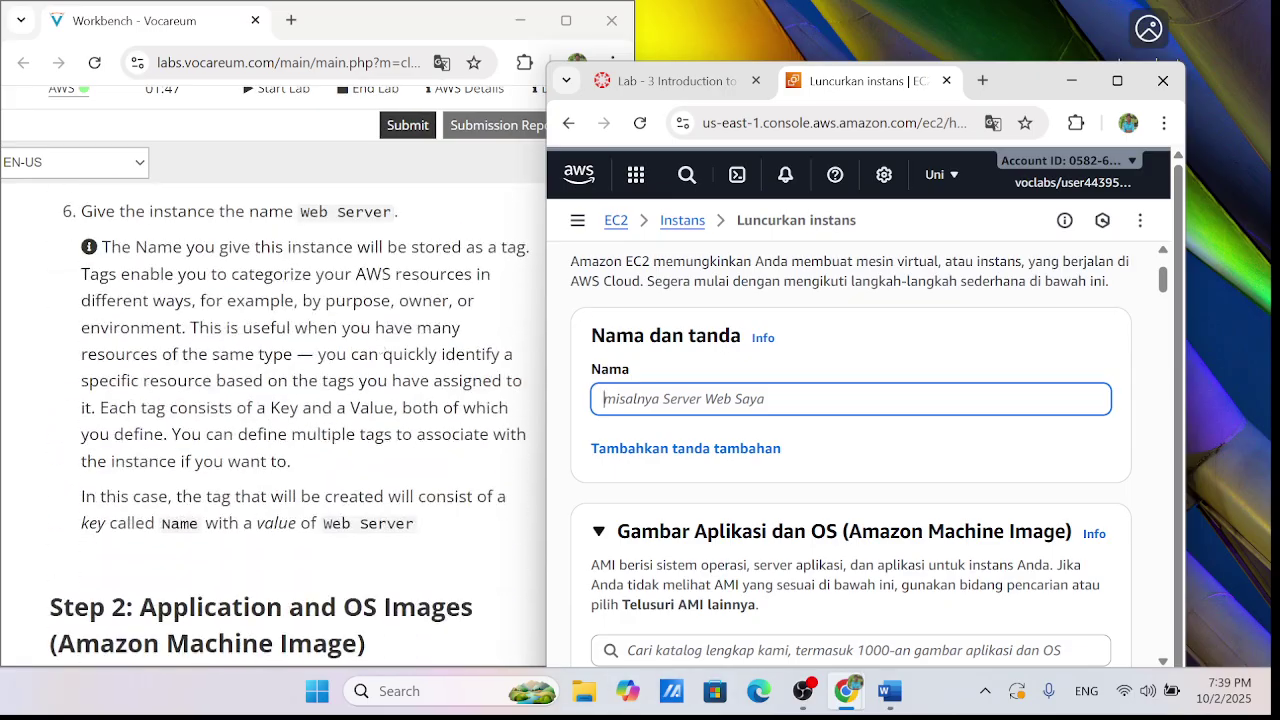
scroll(290, 420, down, 8)
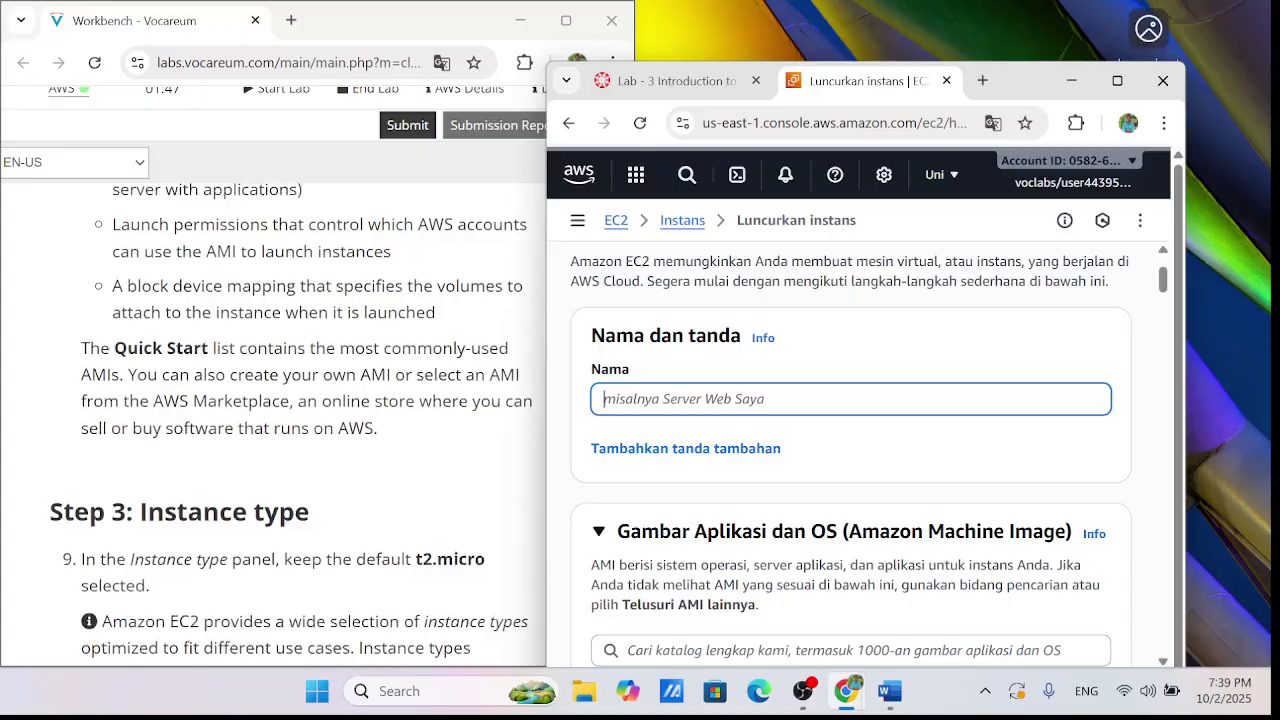
scroll(290, 420, up, 4)
scroll(245, 355, up, 5)
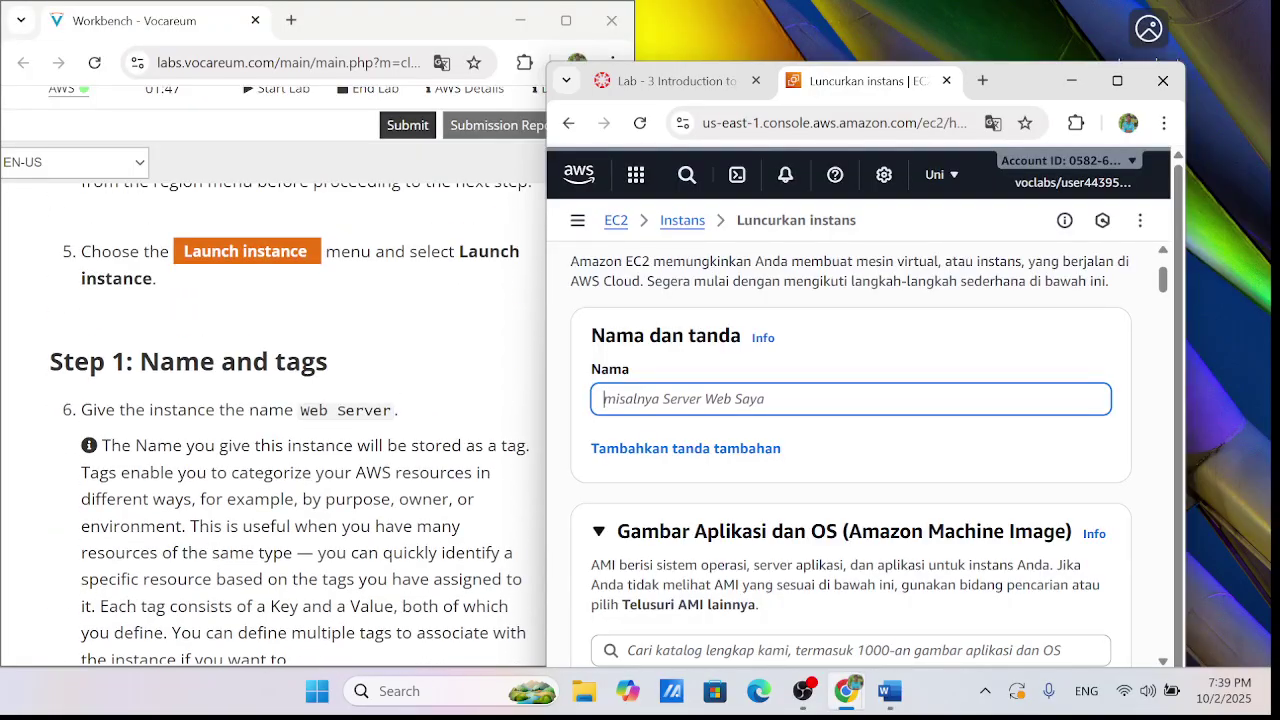
text(W)
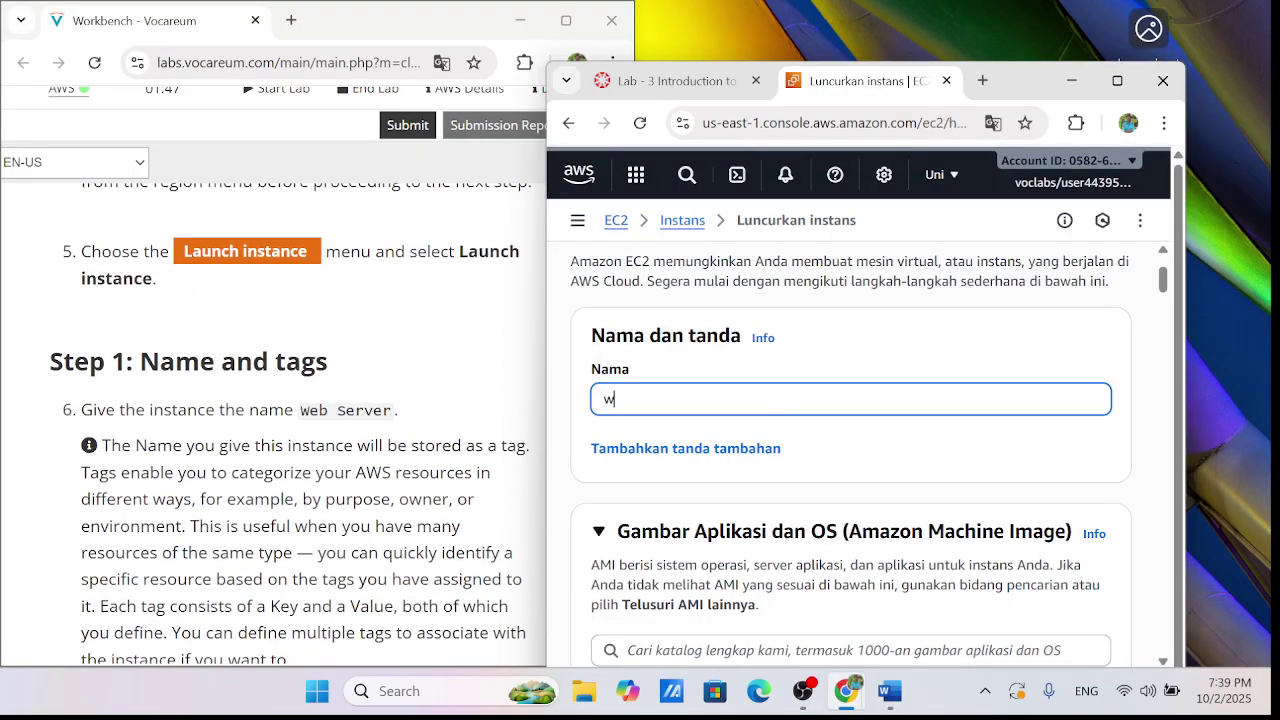
key(BackSpace)
text(W)
key(BackSpace)
key(BackSpace)
text(W)
Maximize the console window and set the instance type to t2.micro
scroll(851, 458, down, 2)
scroll(665, 450, down, 6)
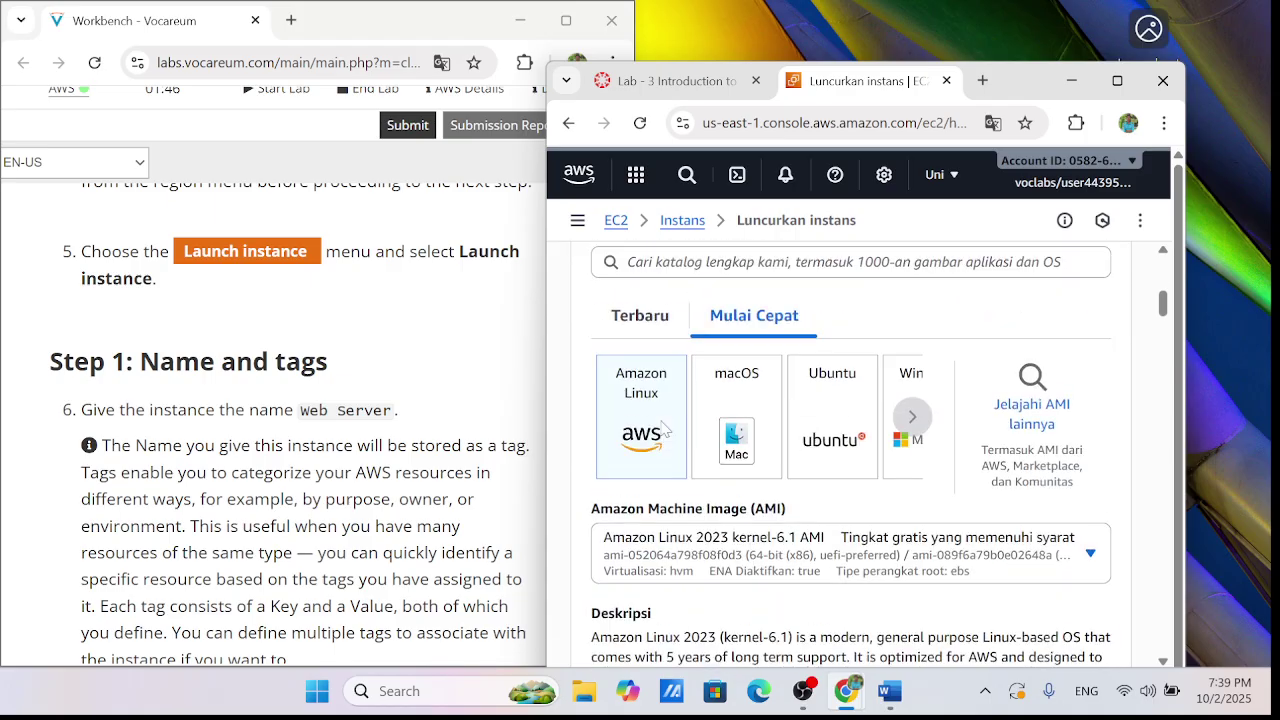
scroll(677, 527, down, 4)
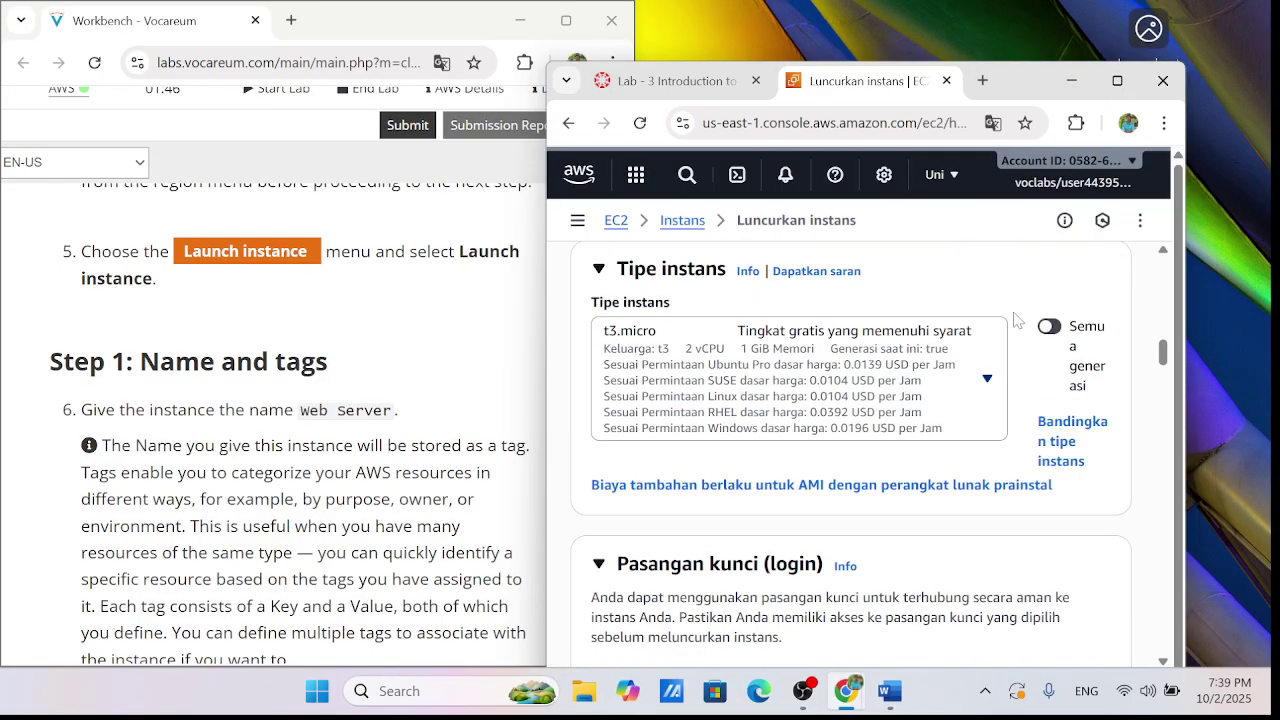
click(1127, 84)
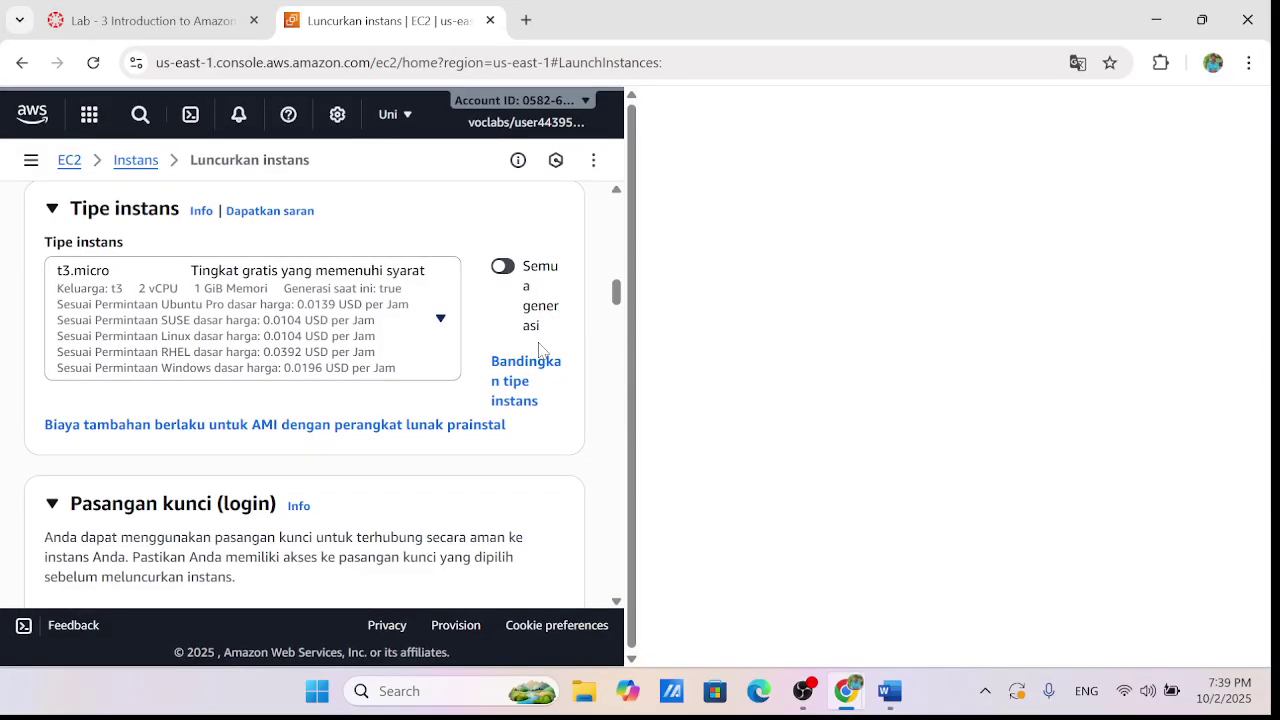
key(Return)
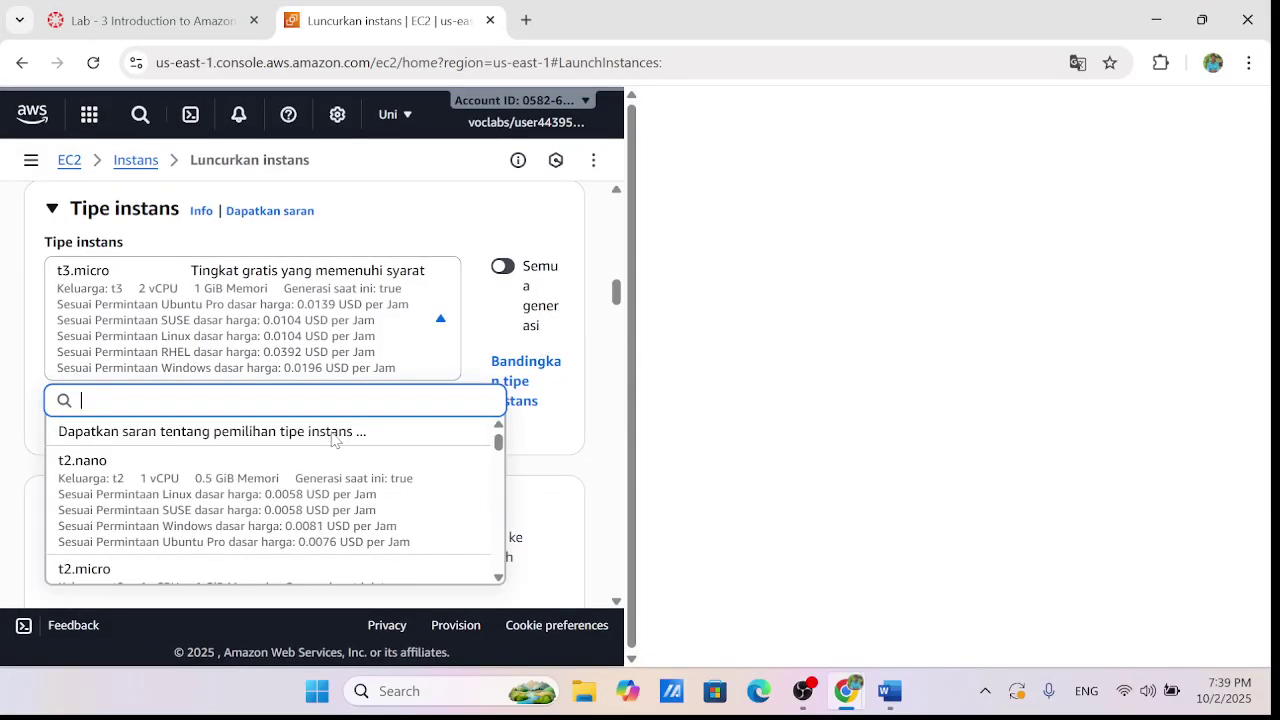
scroll(333, 440, down, 2)
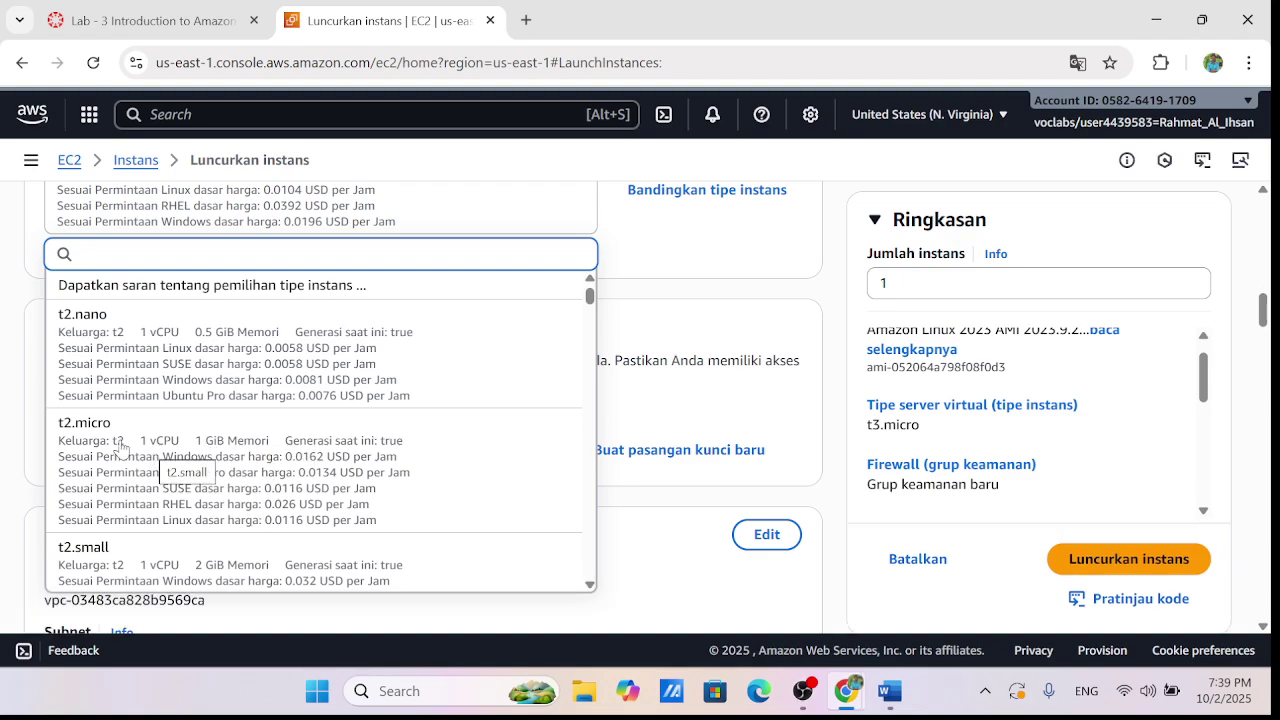
click(163, 508)
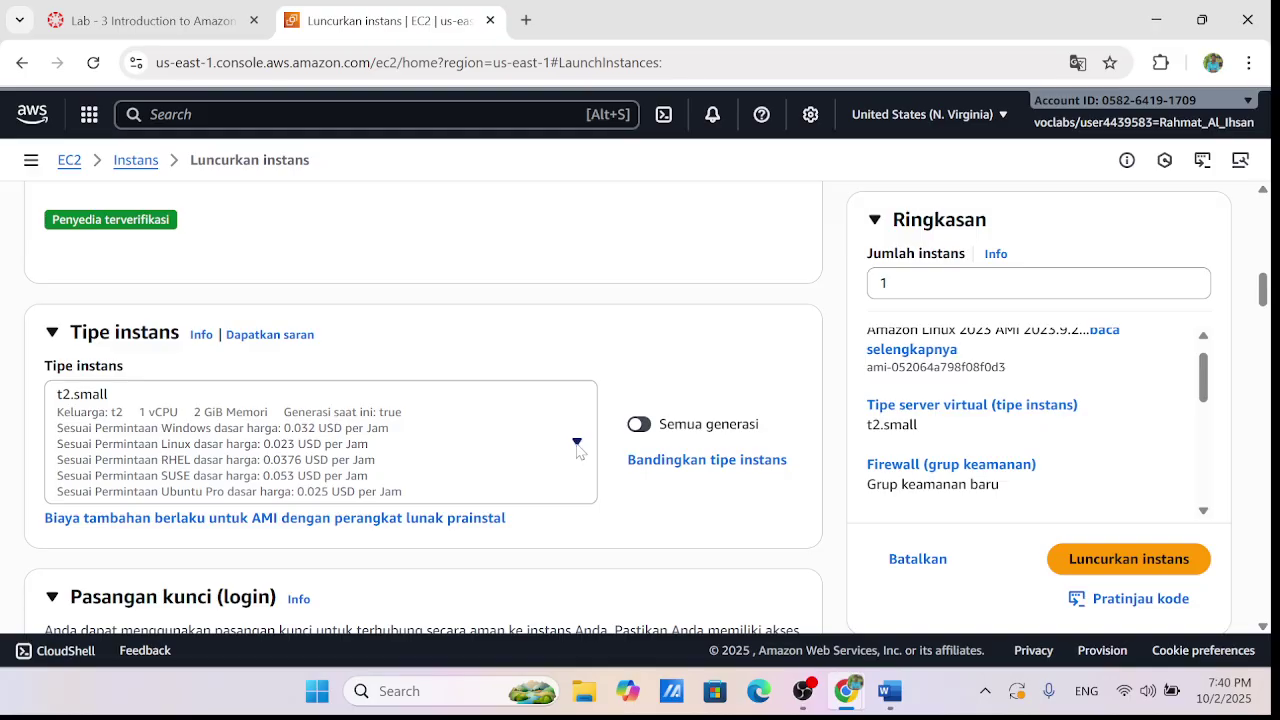
click(577, 445)
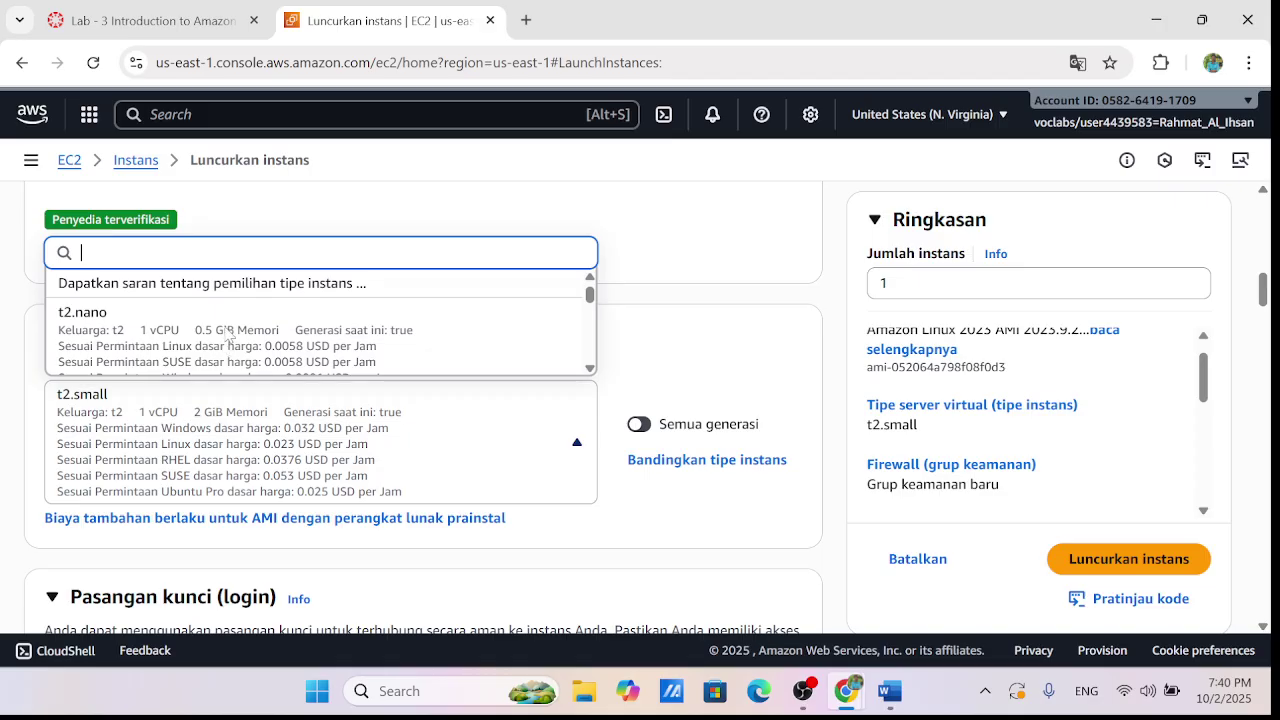
scroll(226, 345, down, 1)
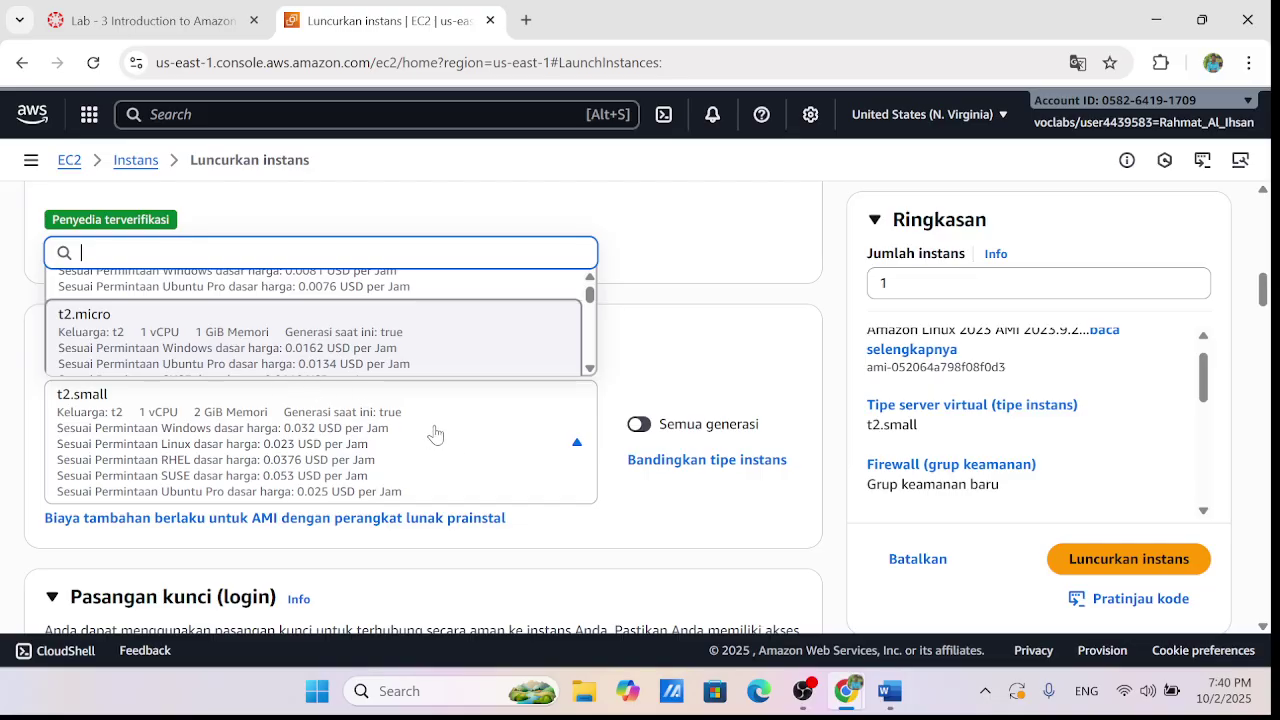
key(Return)
Choose vockey as the key pair for logging in to the instance
scroll(447, 420, up, 3)
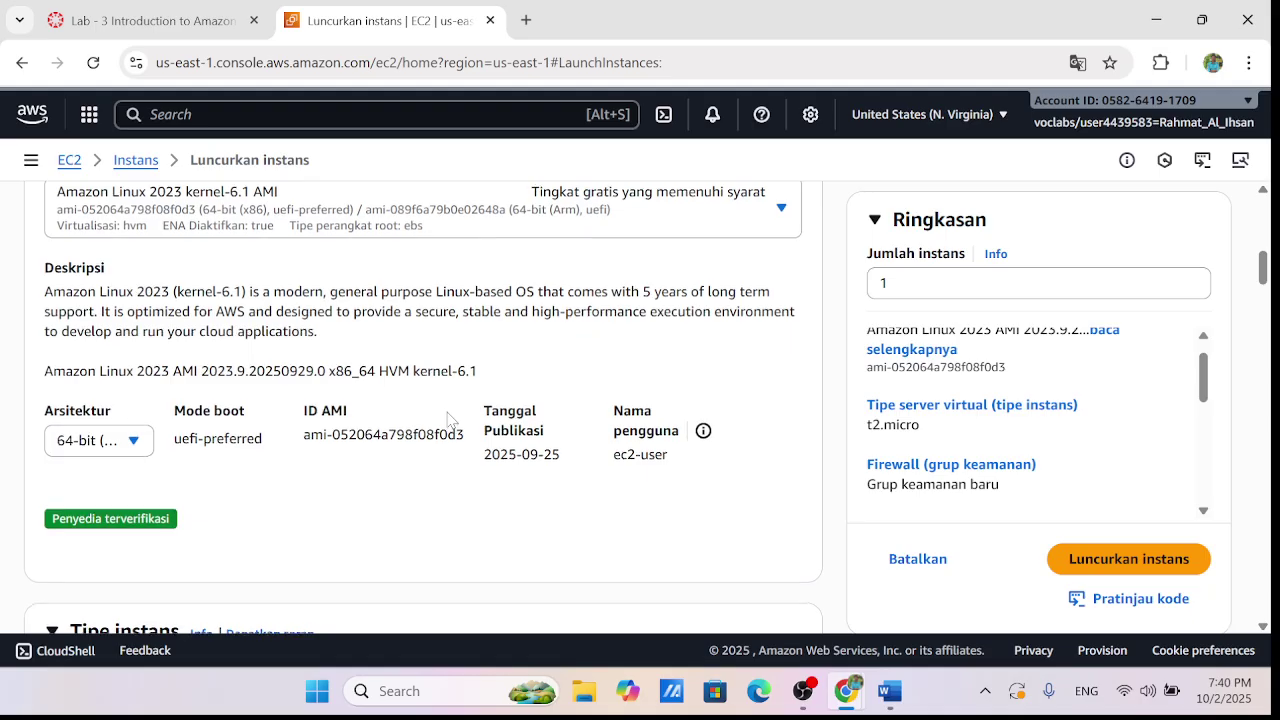
scroll(447, 420, up, 3)
scroll(447, 420, down, 10)
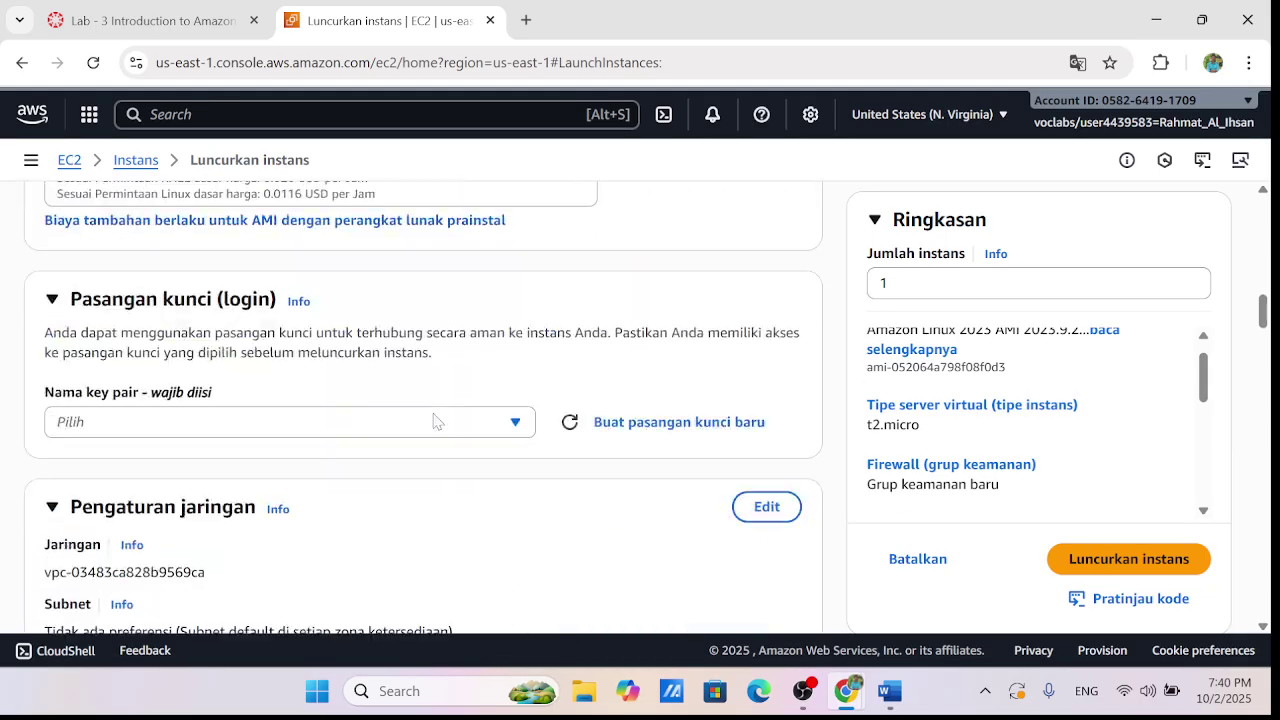
click(250, 428)
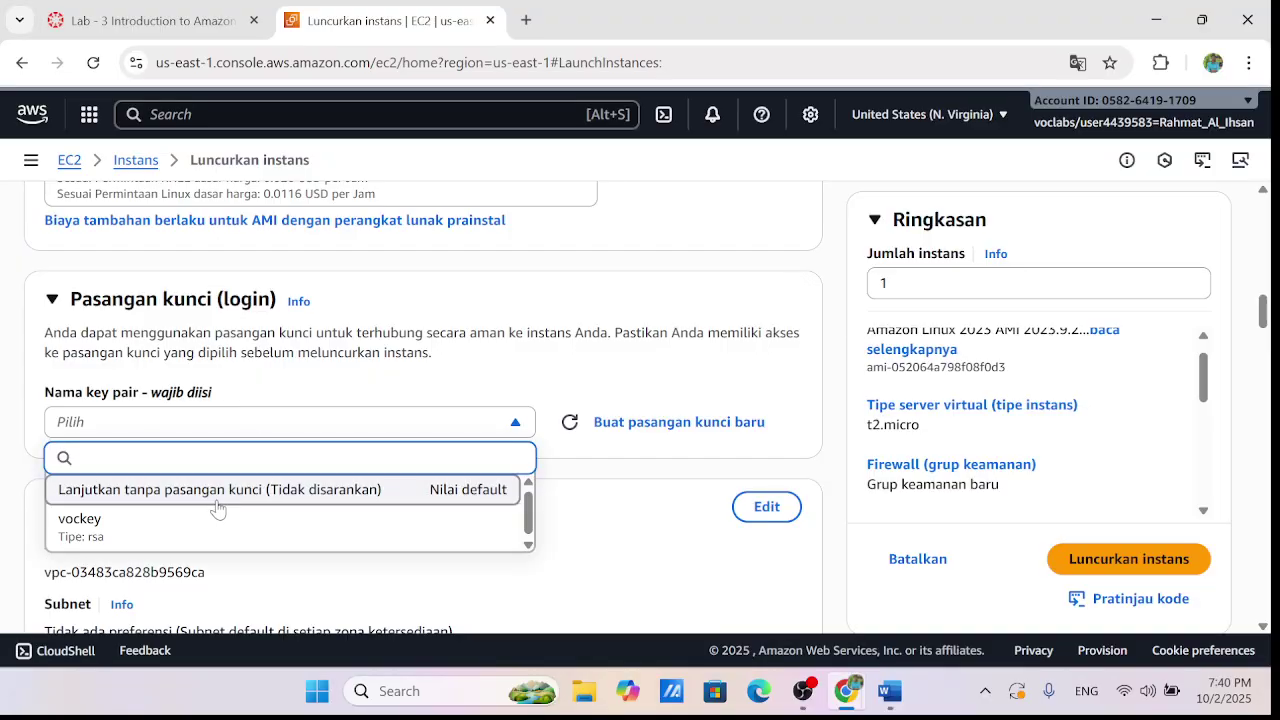
key(Return)
Review the instance name, Amazon Linux image, instance type, key pair and network settings in the launch form
scroll(382, 458, up, 3)
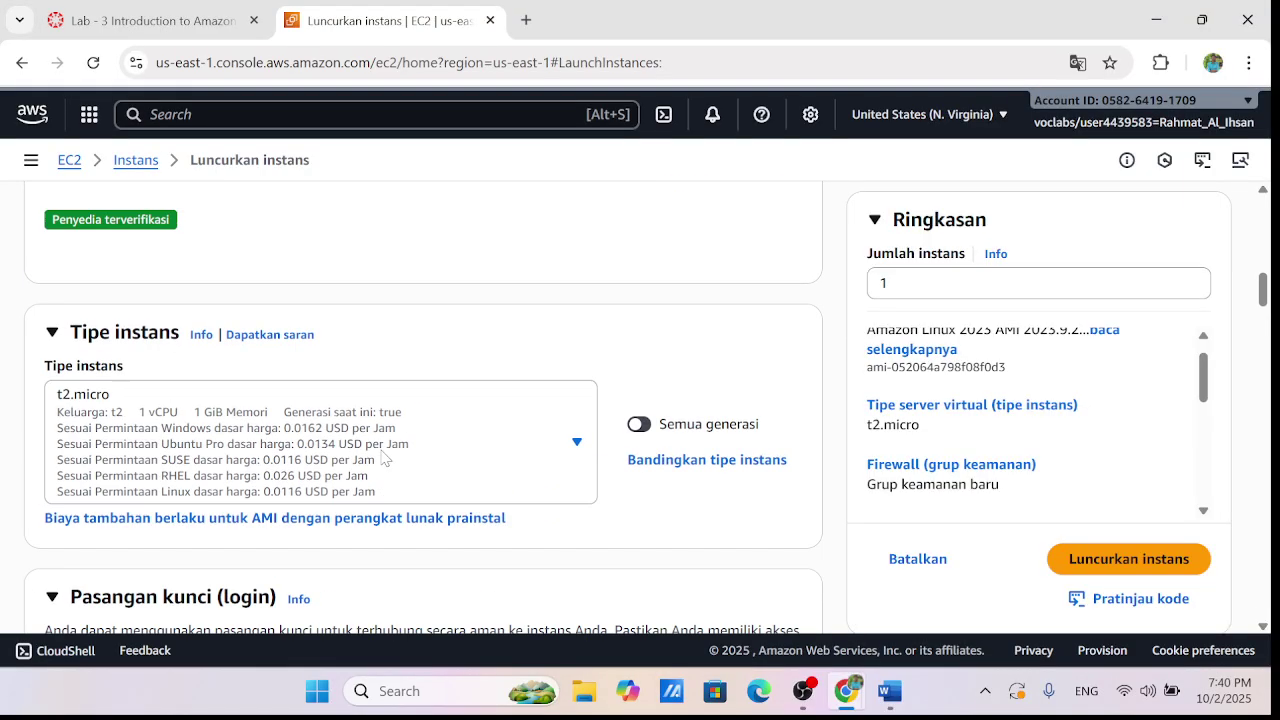
scroll(382, 458, up, 6)
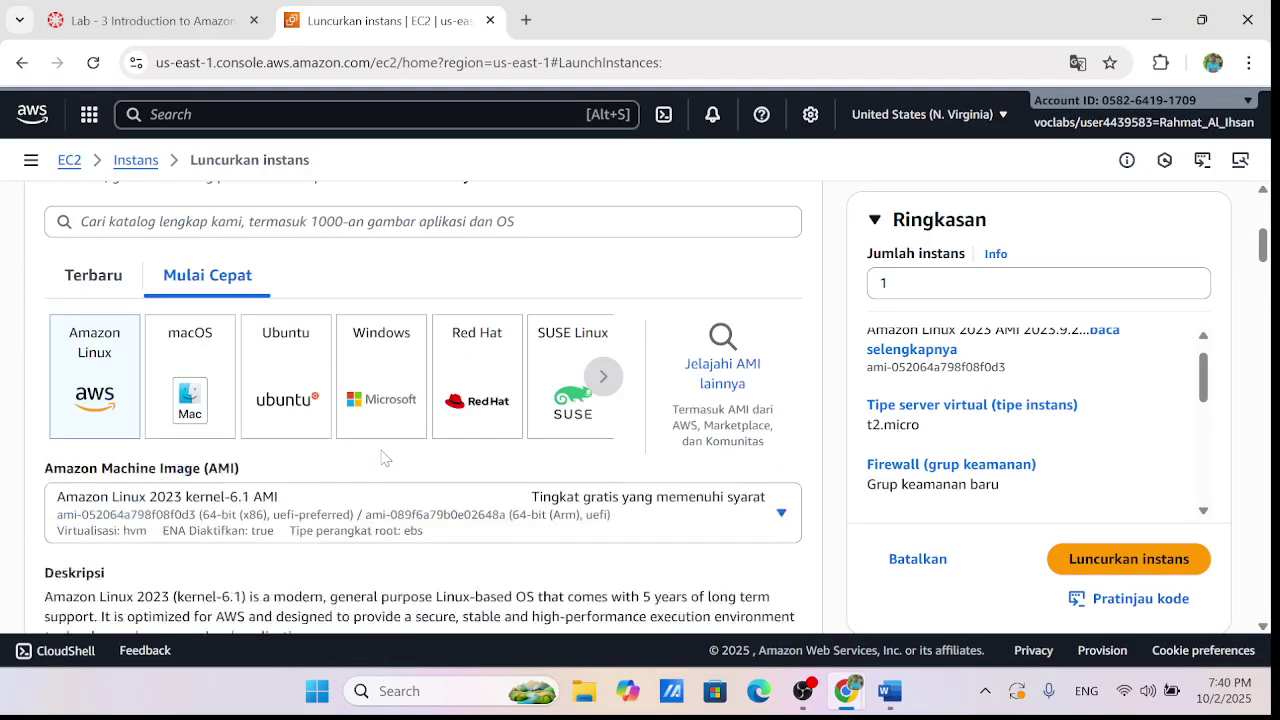
scroll(382, 458, up, 2)
scroll(382, 458, down, 14)
scroll(386, 458, up, 5)
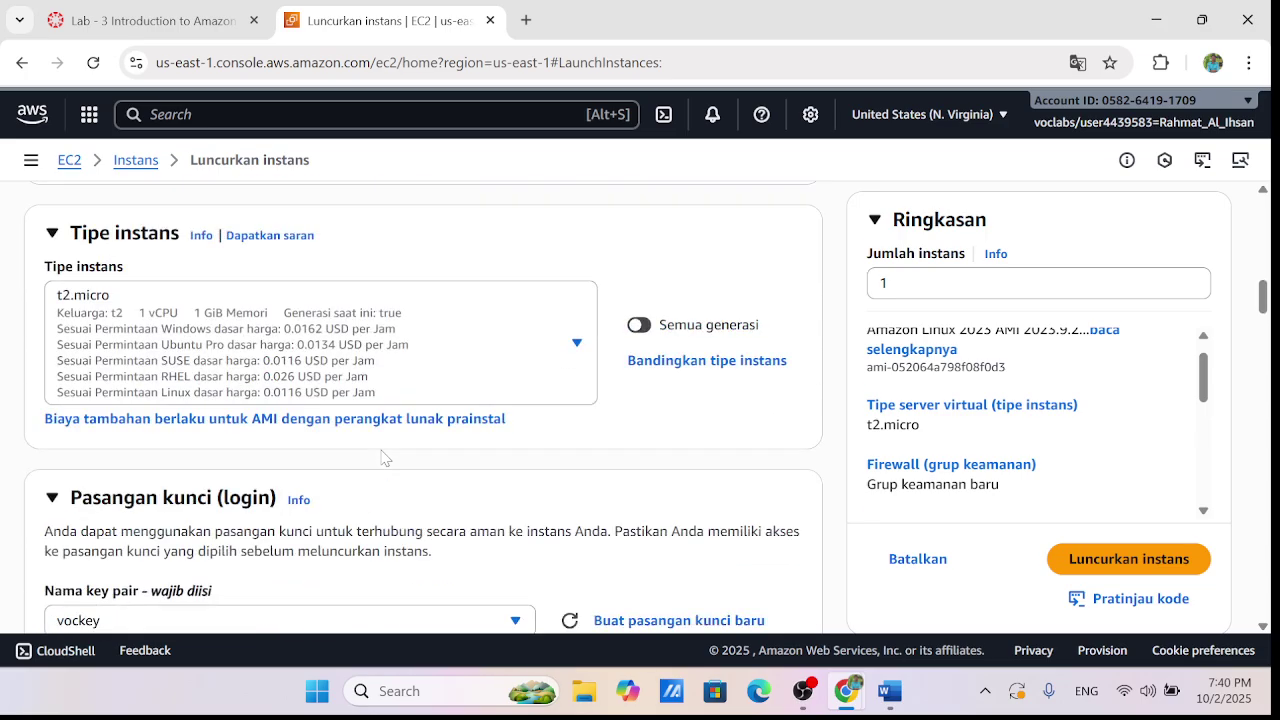
scroll(386, 458, up, 6)
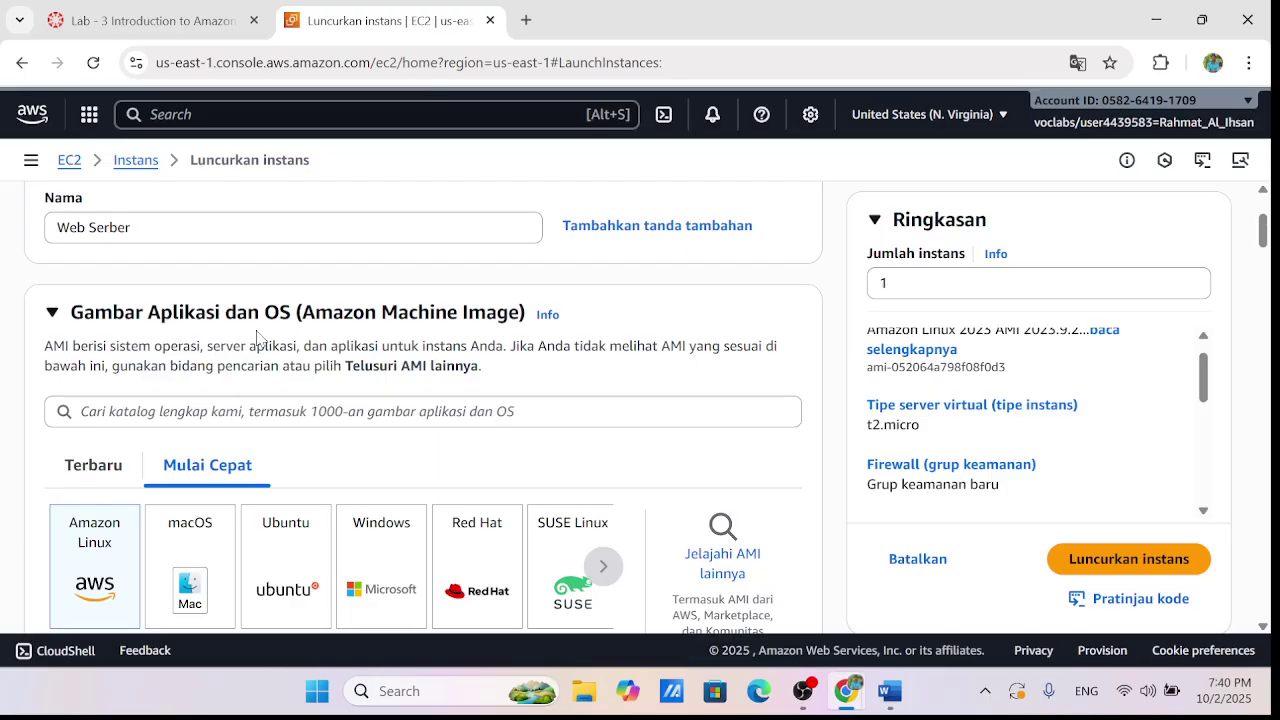
scroll(257, 337, down, 15)
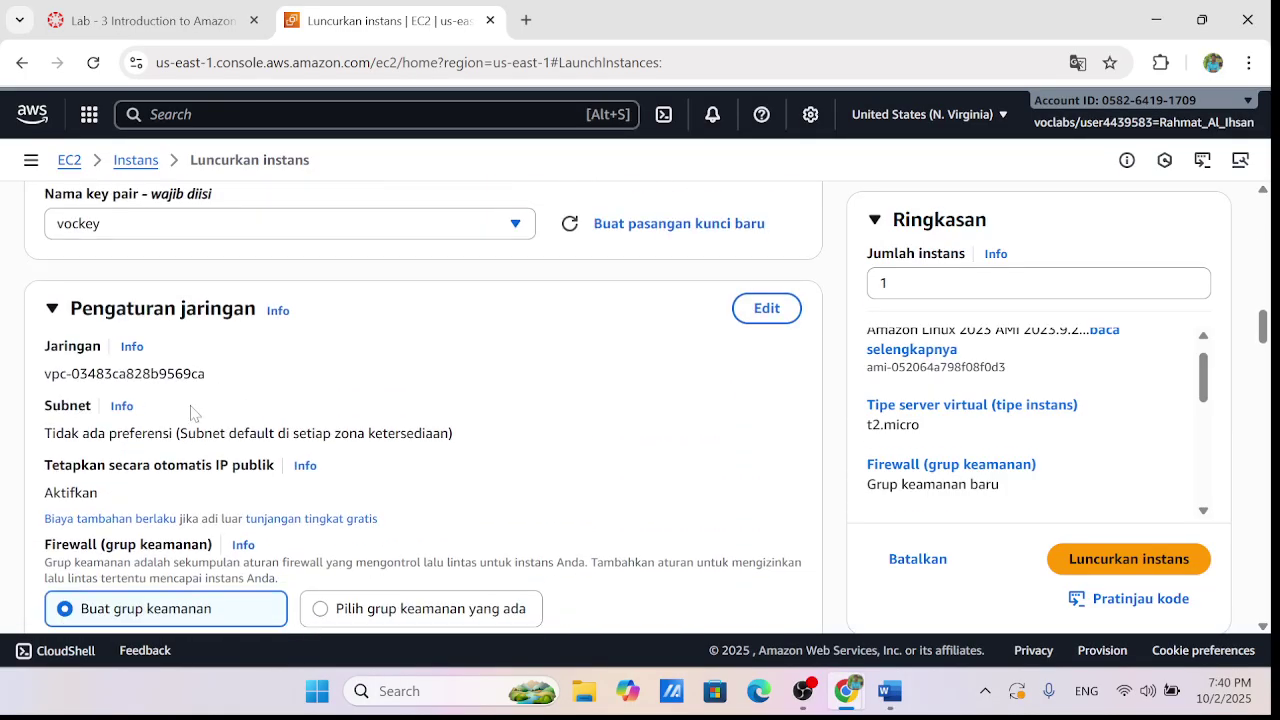
scroll(340, 432, down, 3)
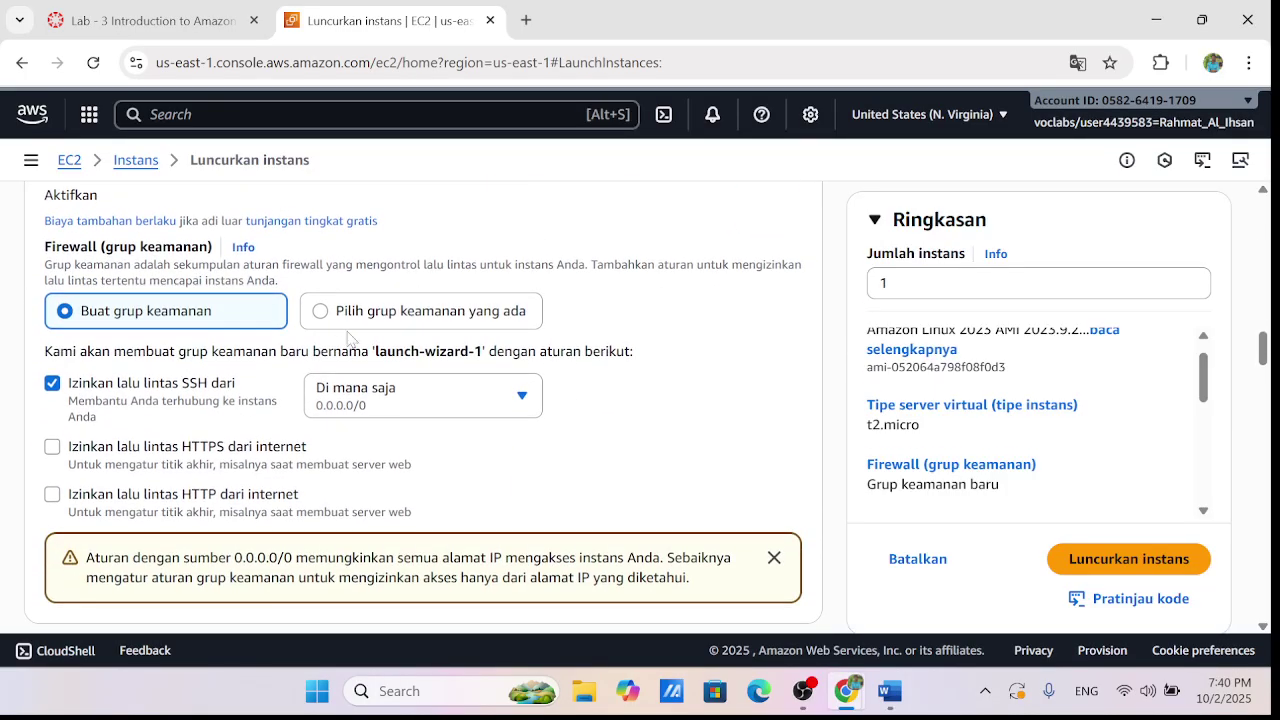
In the network settings, choose Lab VPC as the VPC and PublicSubnet1 as the subnet
scroll(372, 320, up, 1)
scroll(168, 360, up, 3)
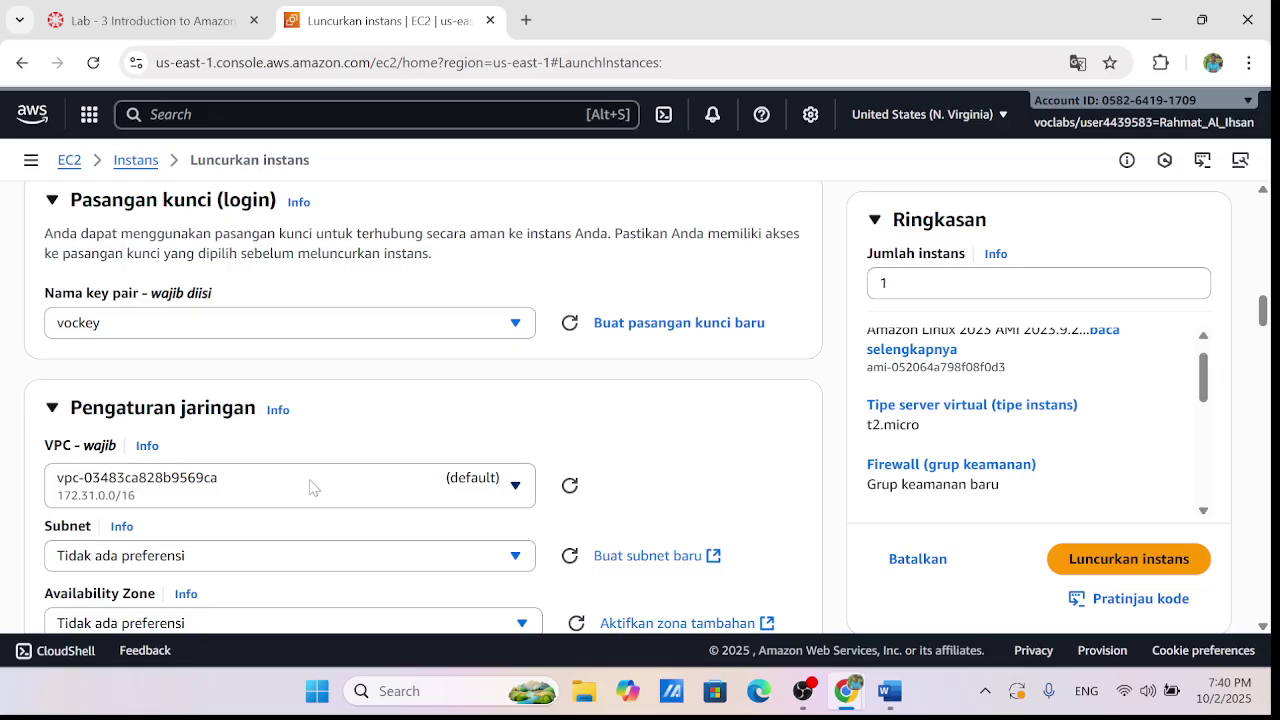
click(310, 486)
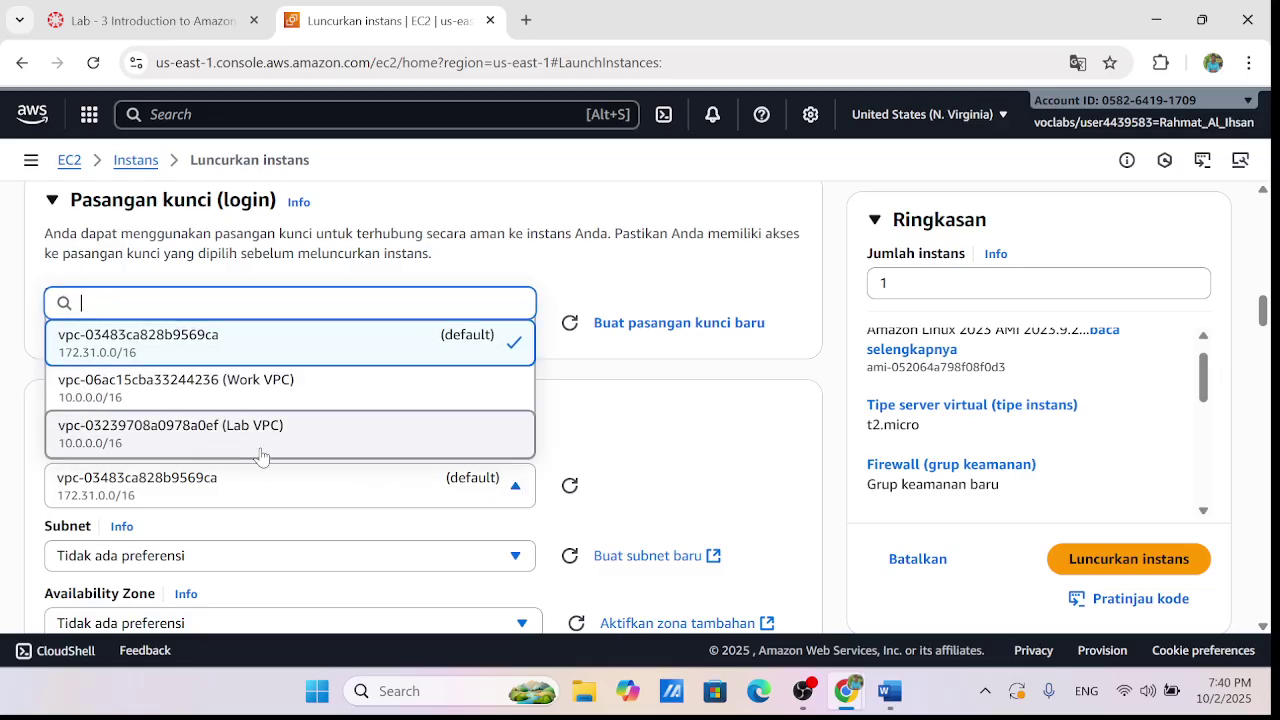
click(400, 449)
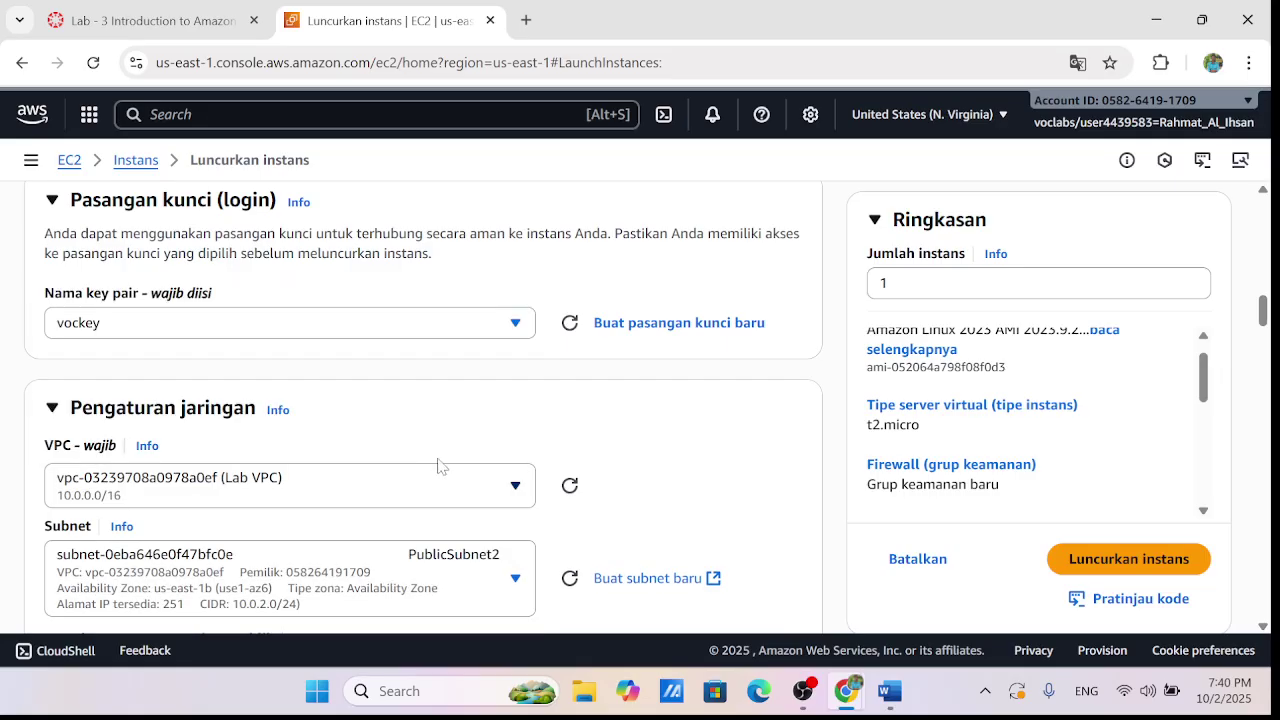
scroll(496, 545, down, 3)
click(516, 279)
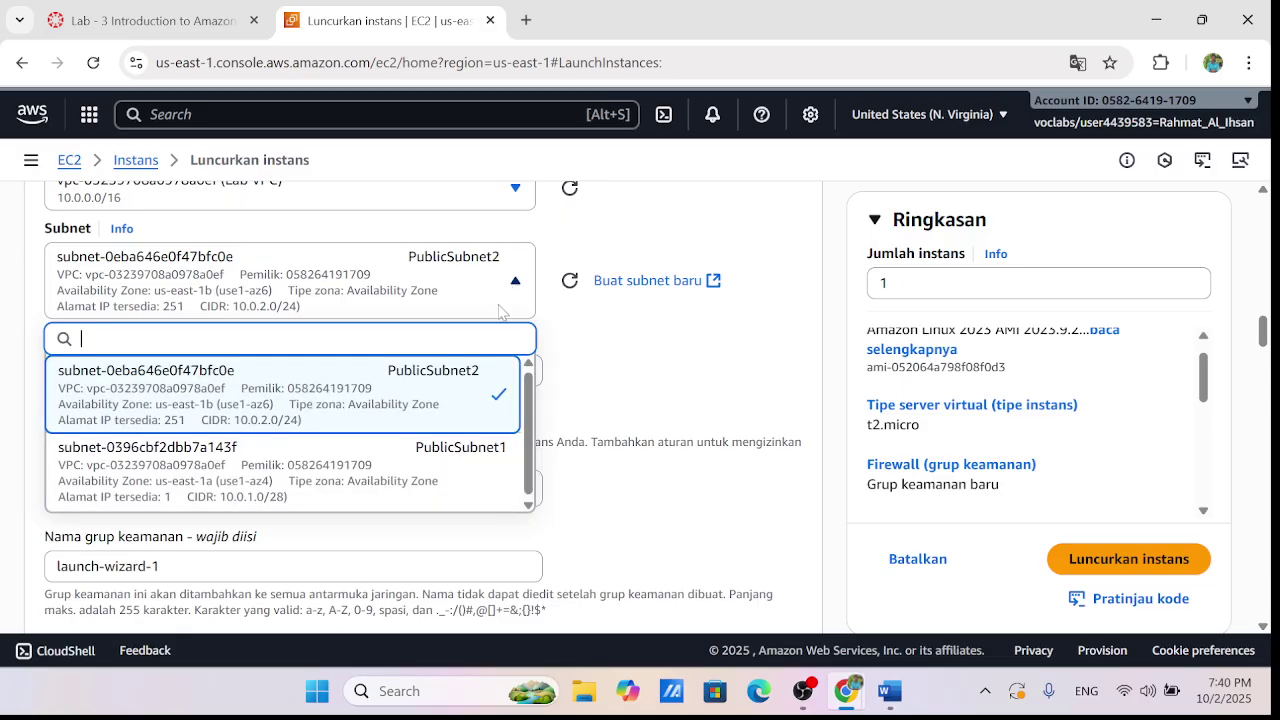
click(372, 452)
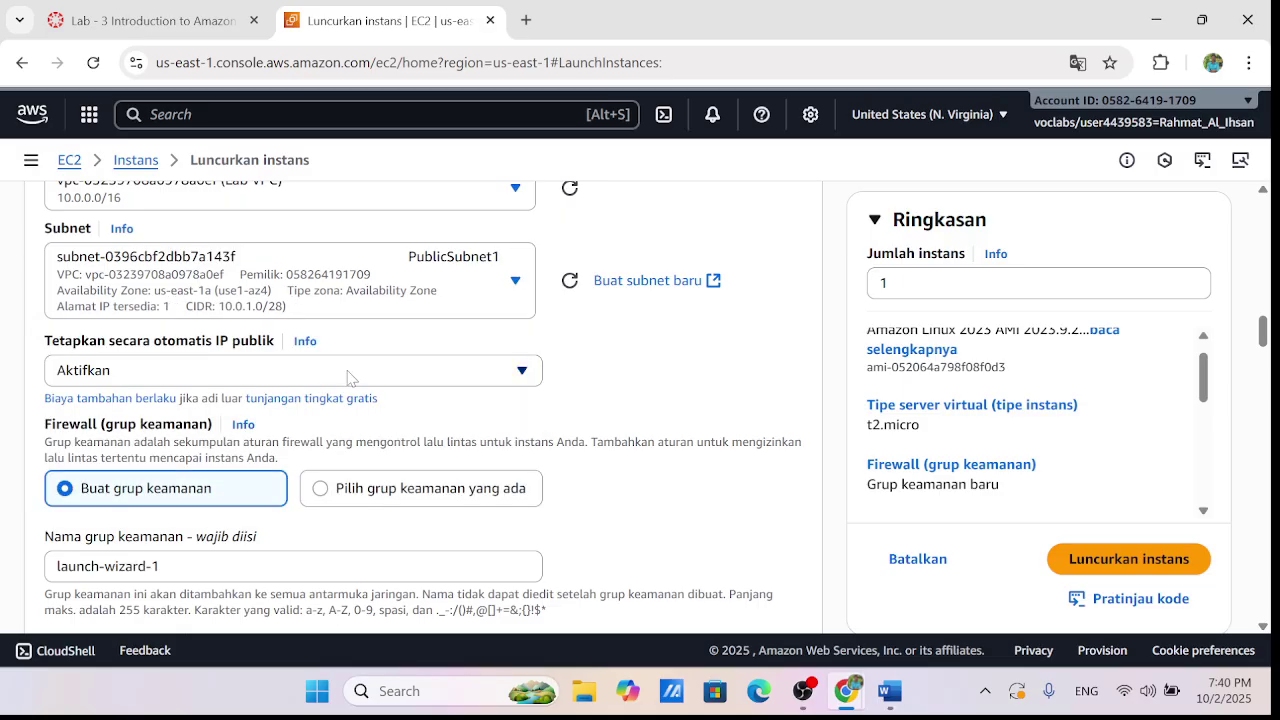
Restore the console window beside the lab instructions and locate the security group settings in item 13
scroll(348, 400, down, 2)
triple_click(155, 368)
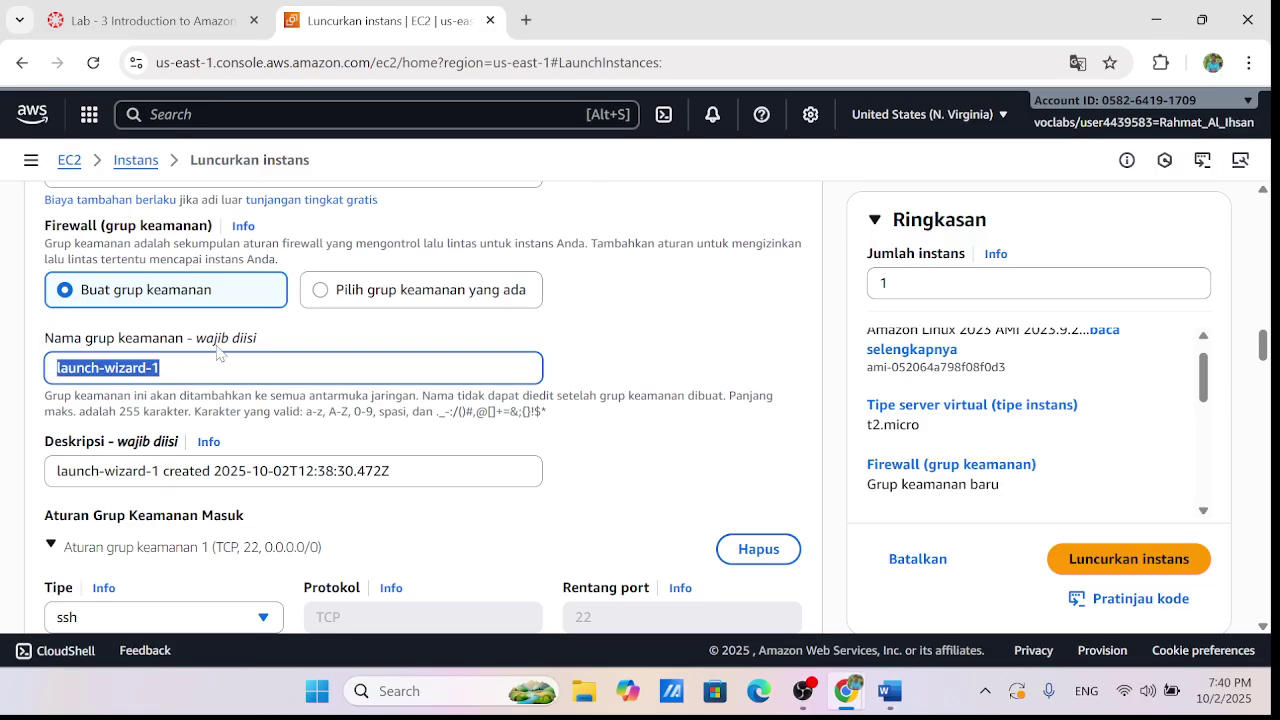
click(168, 22)
click(343, 8)
key(super+Down)
scroll(365, 421, down, 3)
scroll(300, 420, down, 10)
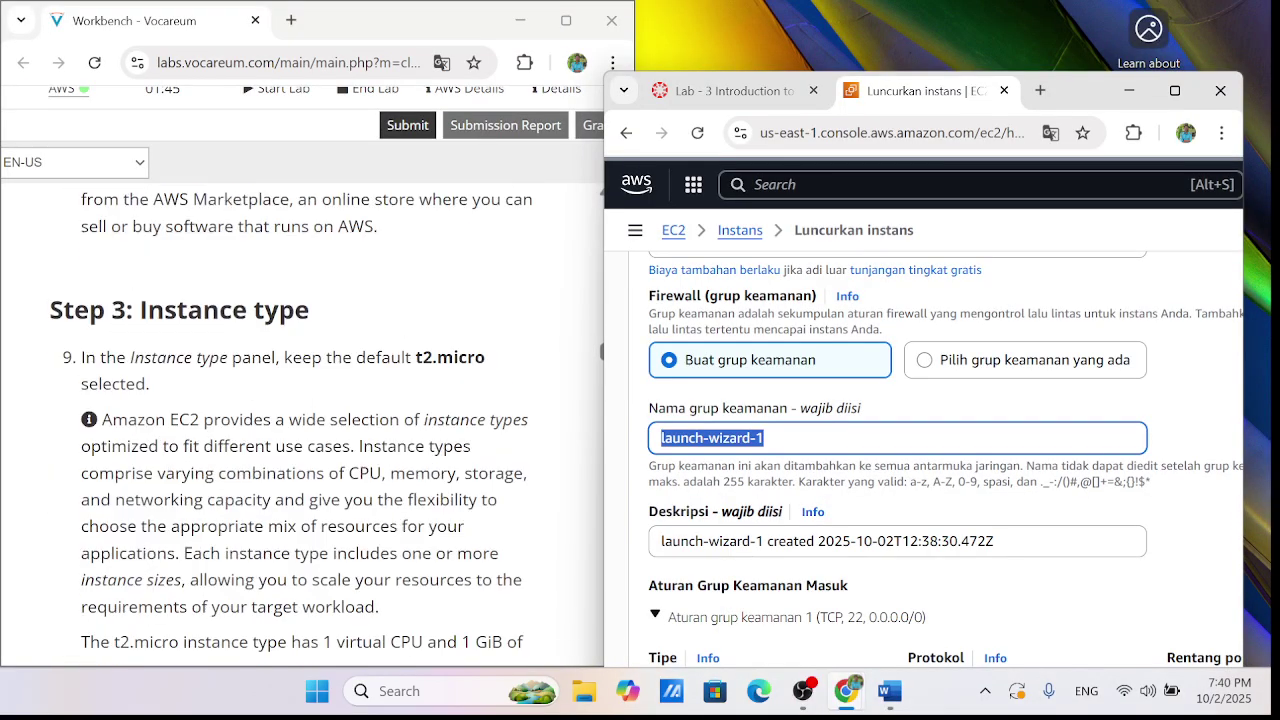
scroll(300, 420, down, 4)
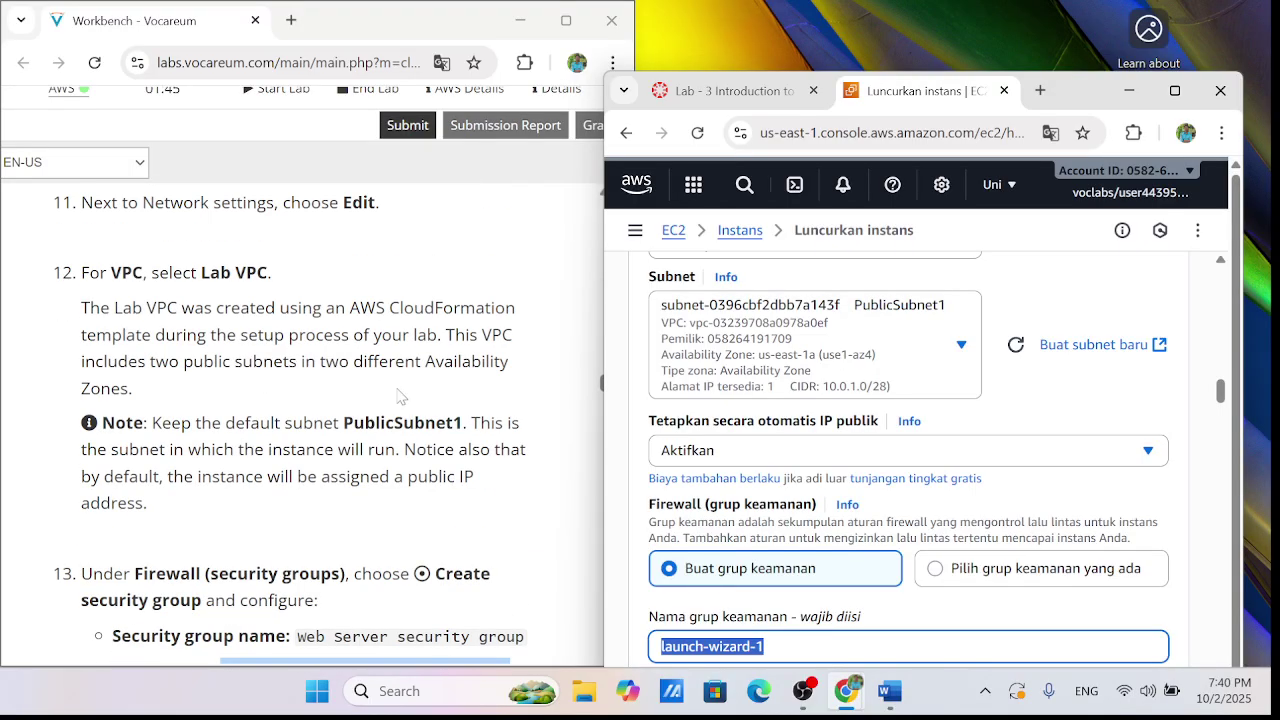
scroll(698, 443, down, 1)
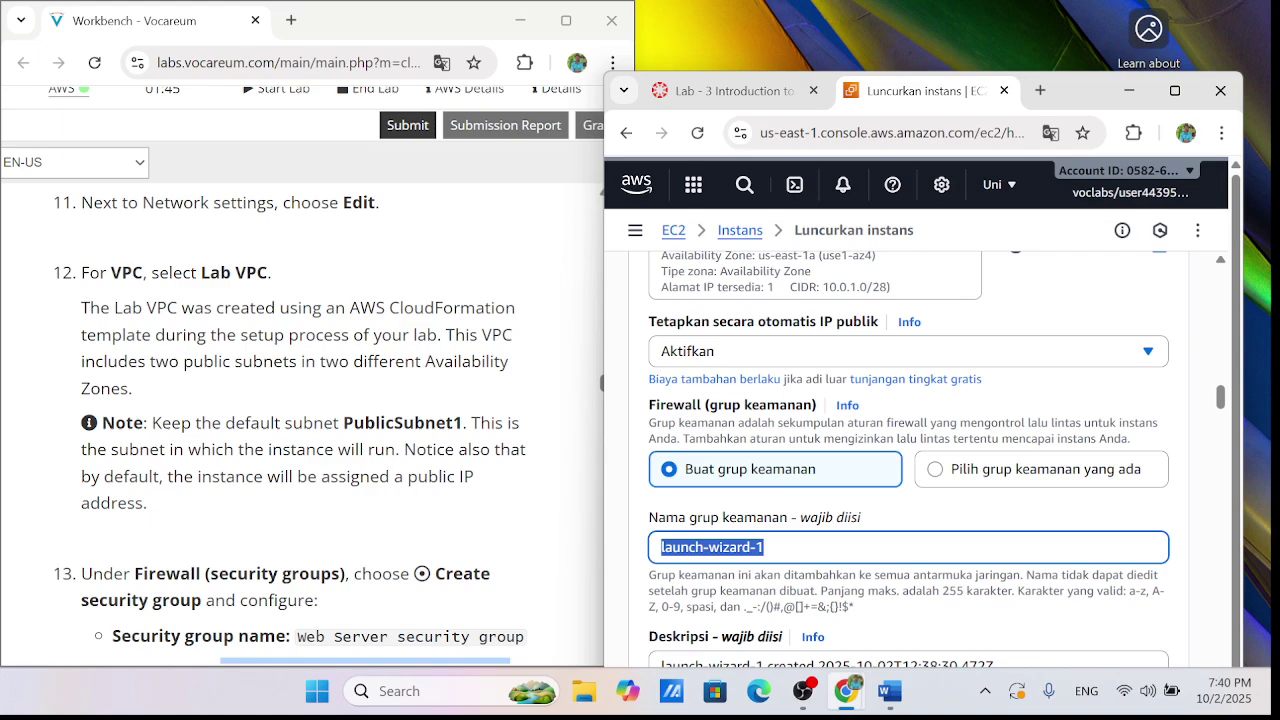
scroll(300, 420, down, 2)
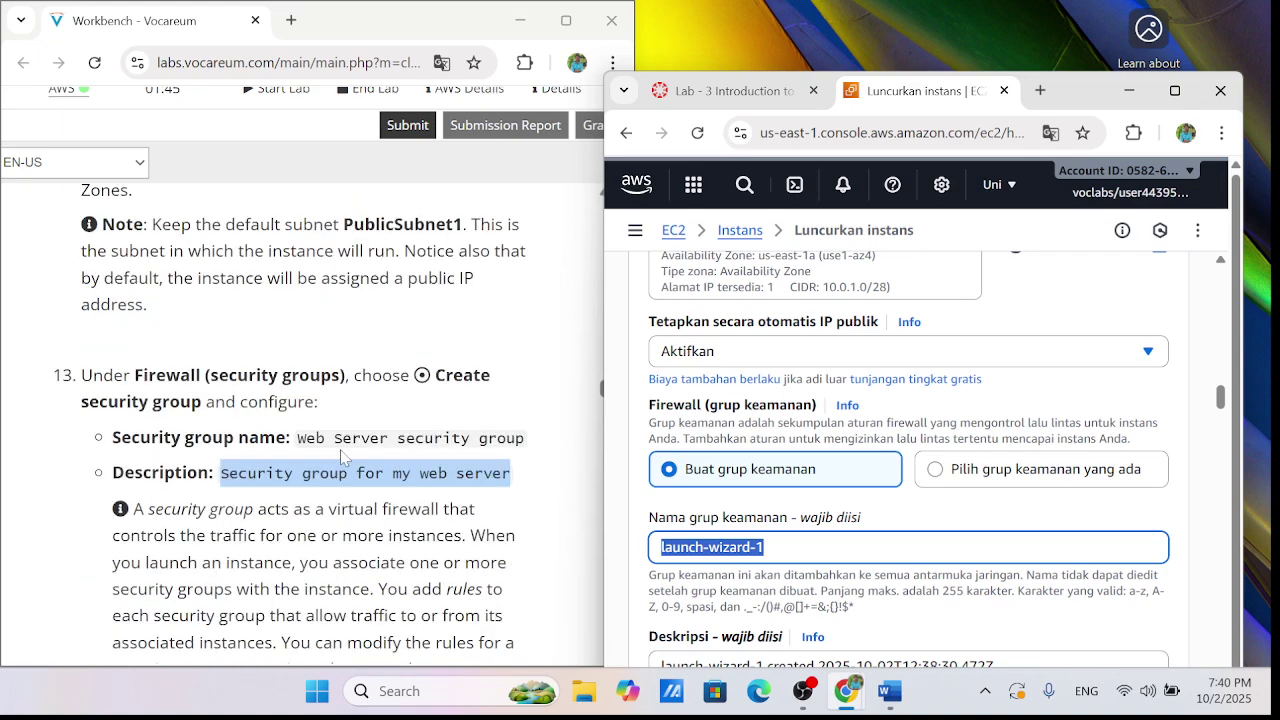
Copy Web Server security group from the lab instructions and use it as the security group name
drag(297, 440, 528, 445)
right_click(490, 448)
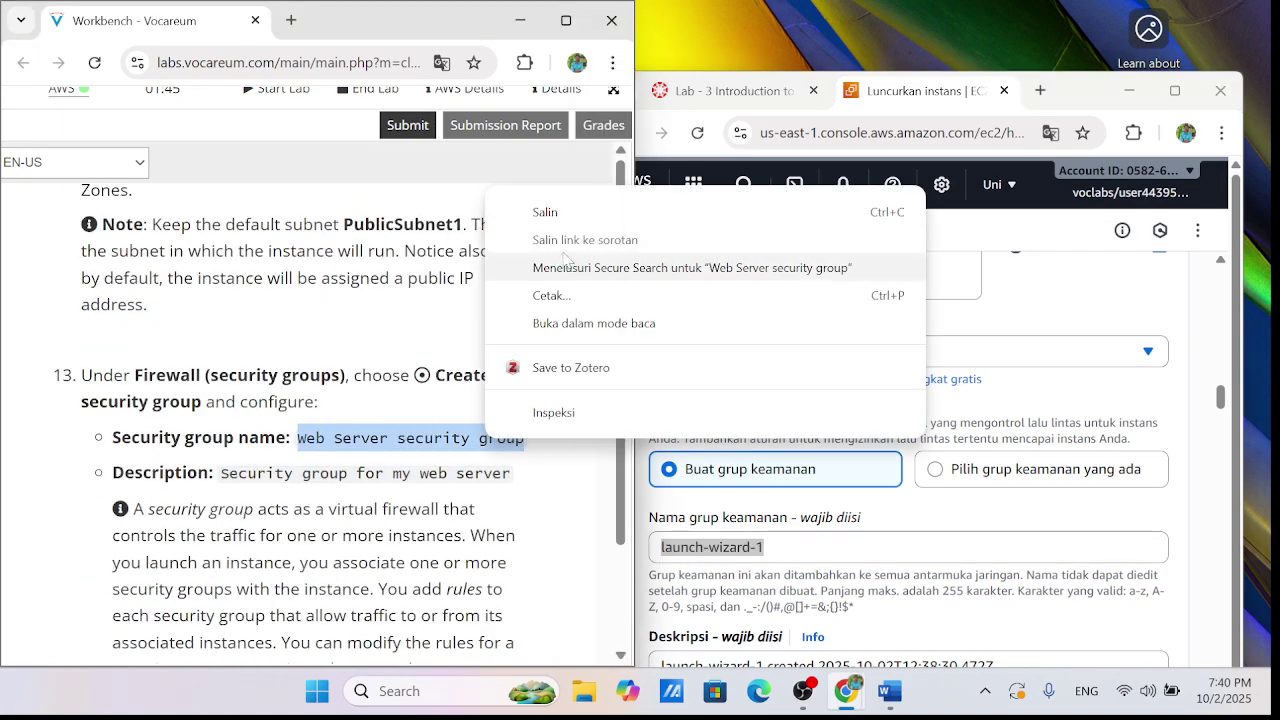
click(588, 211)
click(800, 547)
key(ctrl+a)
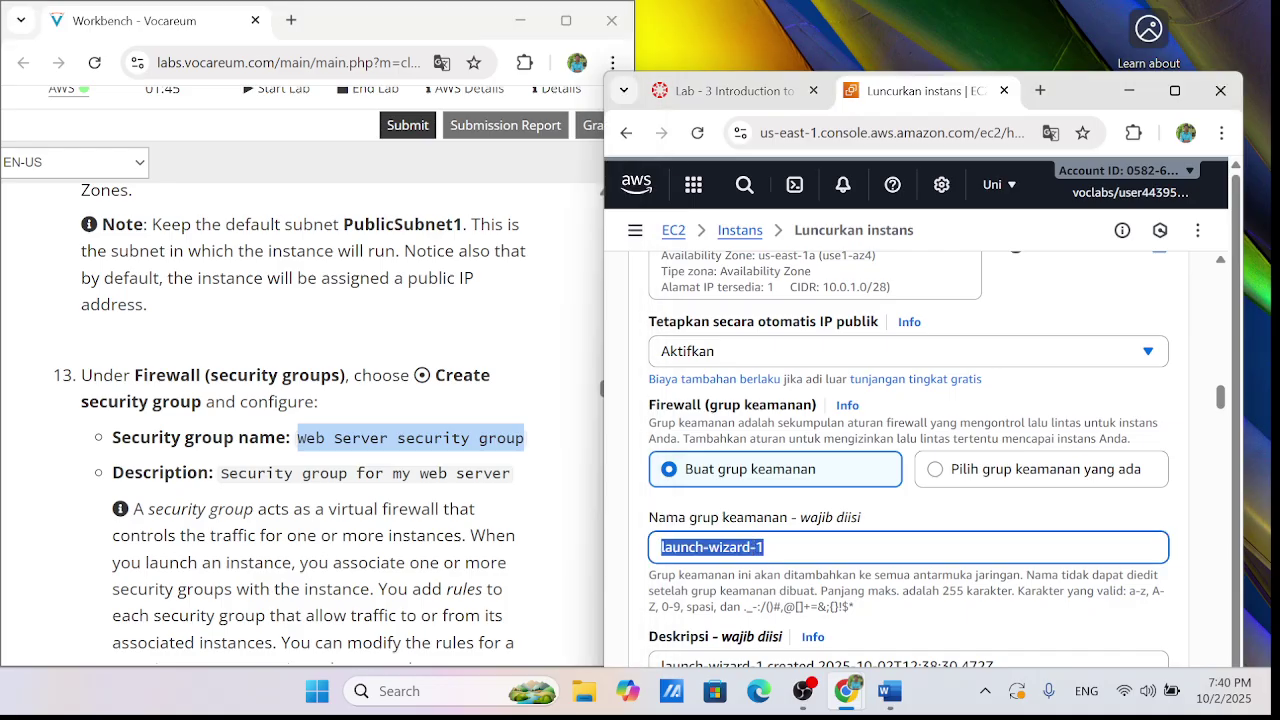
right_click(772, 547)
click(838, 297)
key(ctrl+v)
Replace the security group description with Security group for my web server, copied from the lab instructions
drag(221, 473, 514, 486)
right_click(514, 486)
click(598, 256)
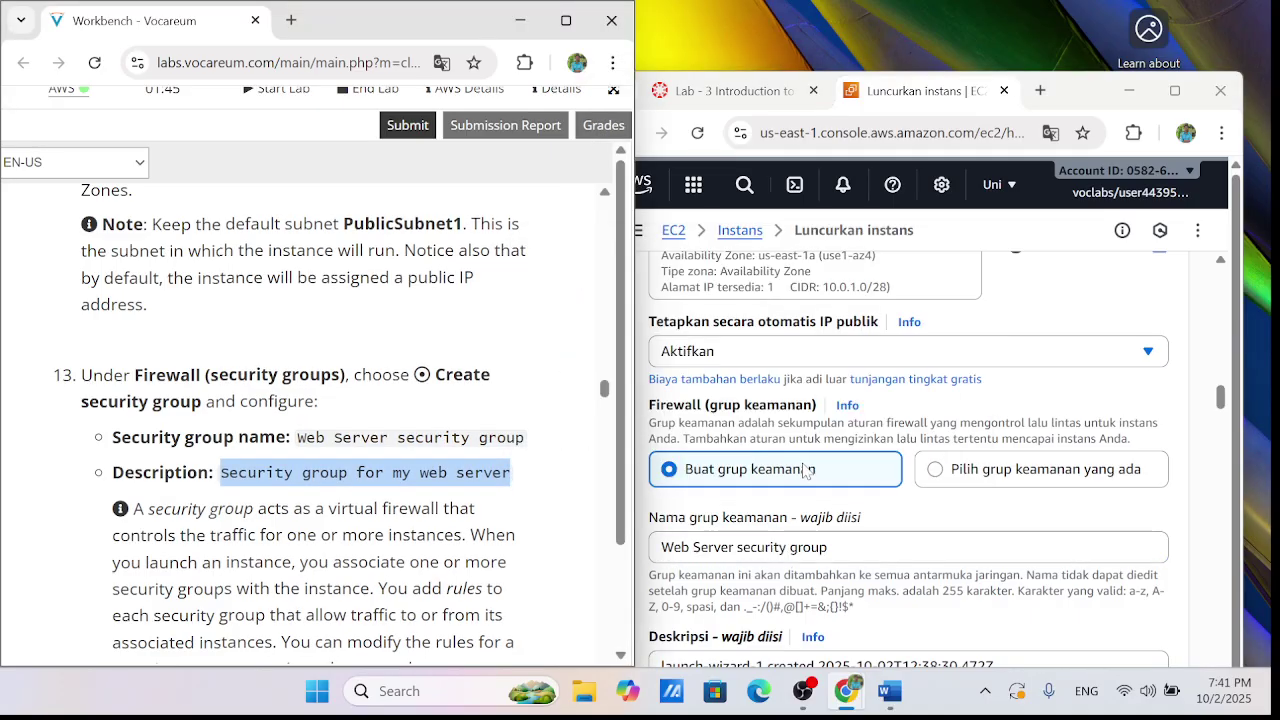
scroll(808, 468, down, 1)
click(791, 567)
double_click(791, 567)
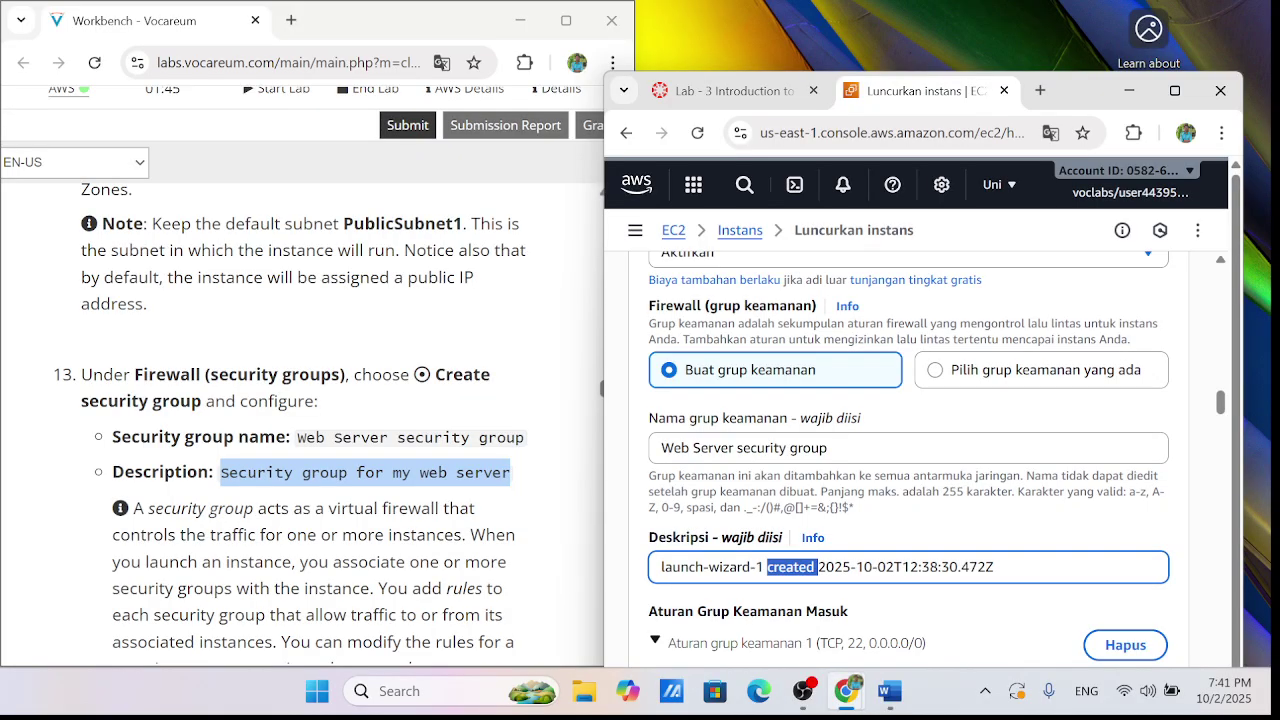
key(ctrl+a)
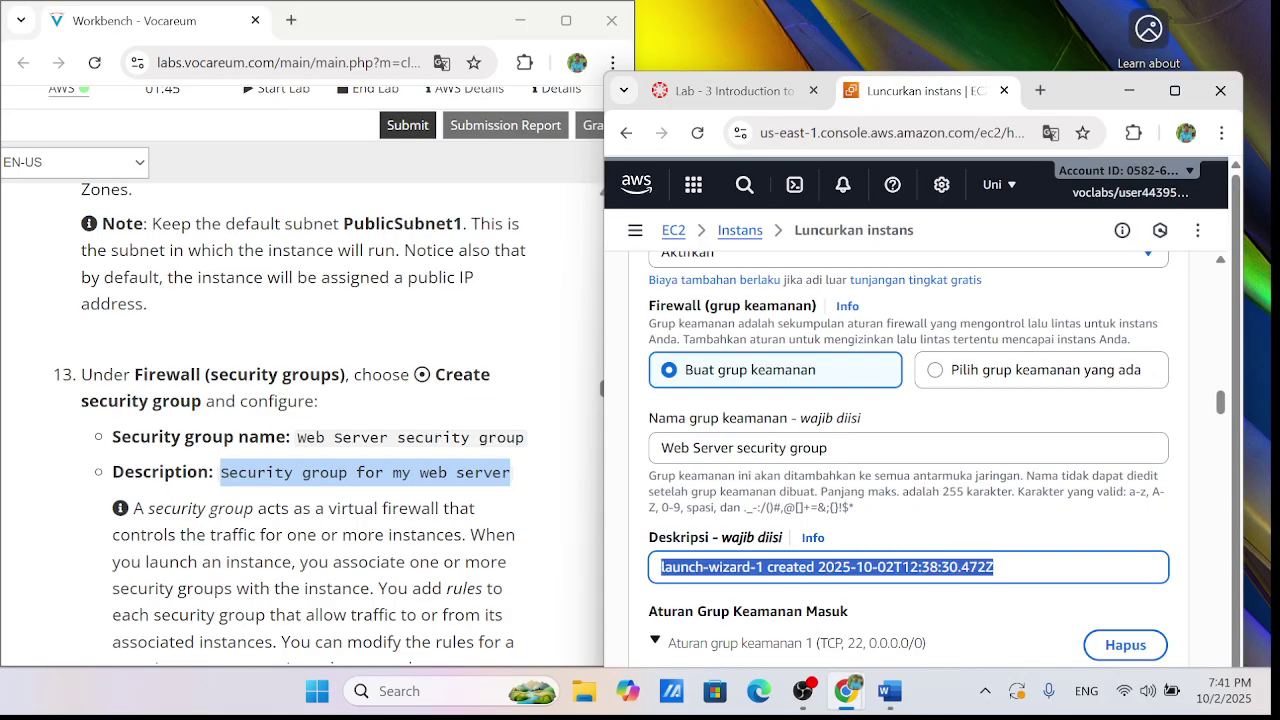
key(BackSpace)
right_click(806, 567)
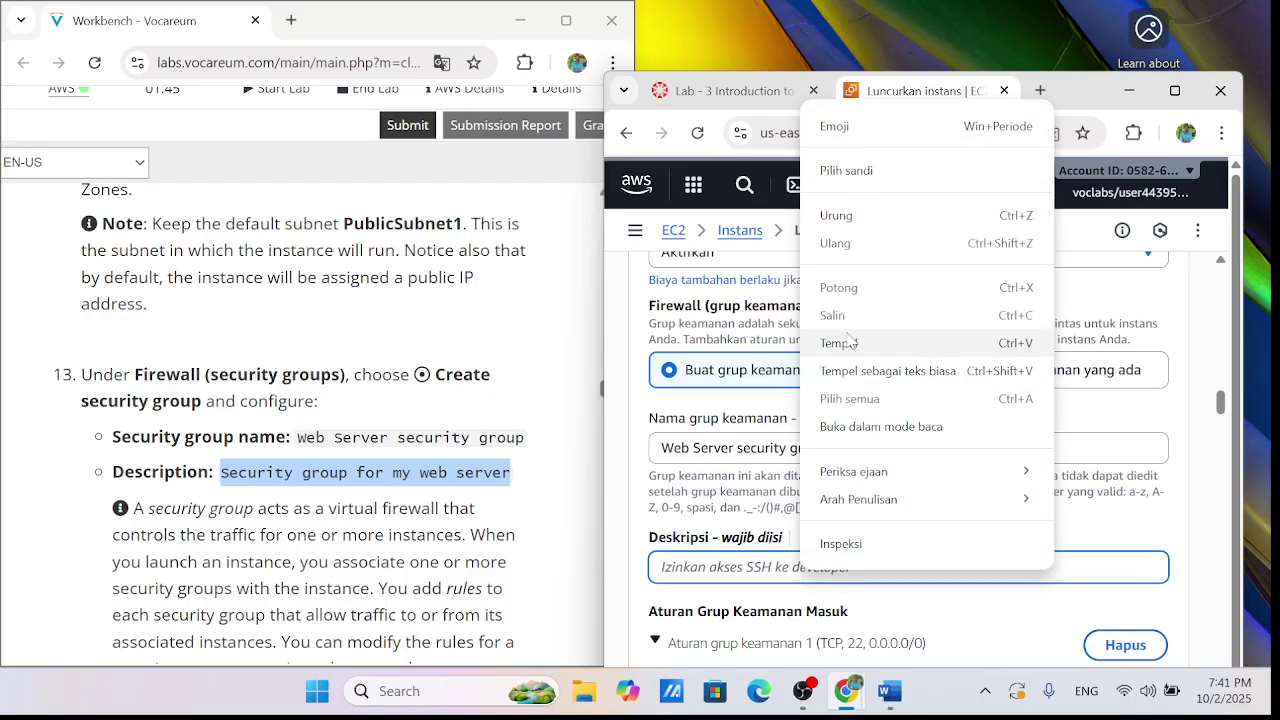
key(Escape)
key(ctrl+v)
Remove the existing SSH rule from the inbound security group rules, as item 13 of the lab requires
scroll(300, 420, down, 2)
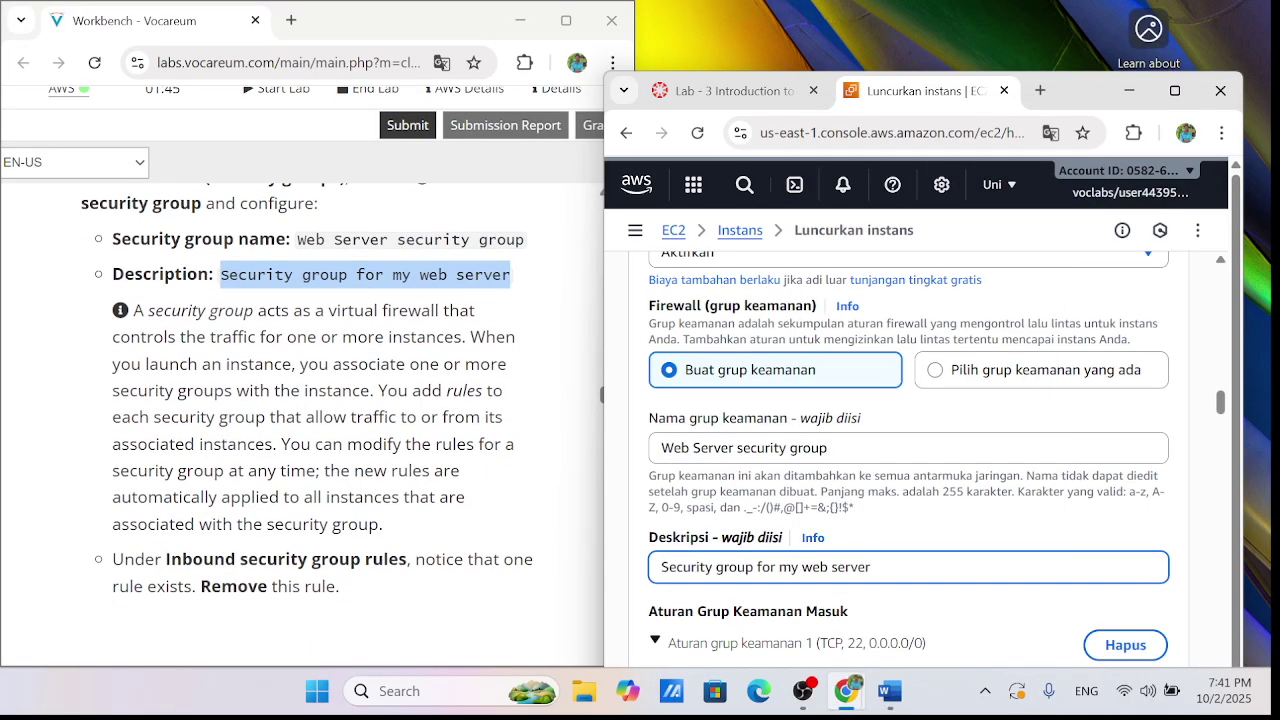
scroll(300, 420, down, 2)
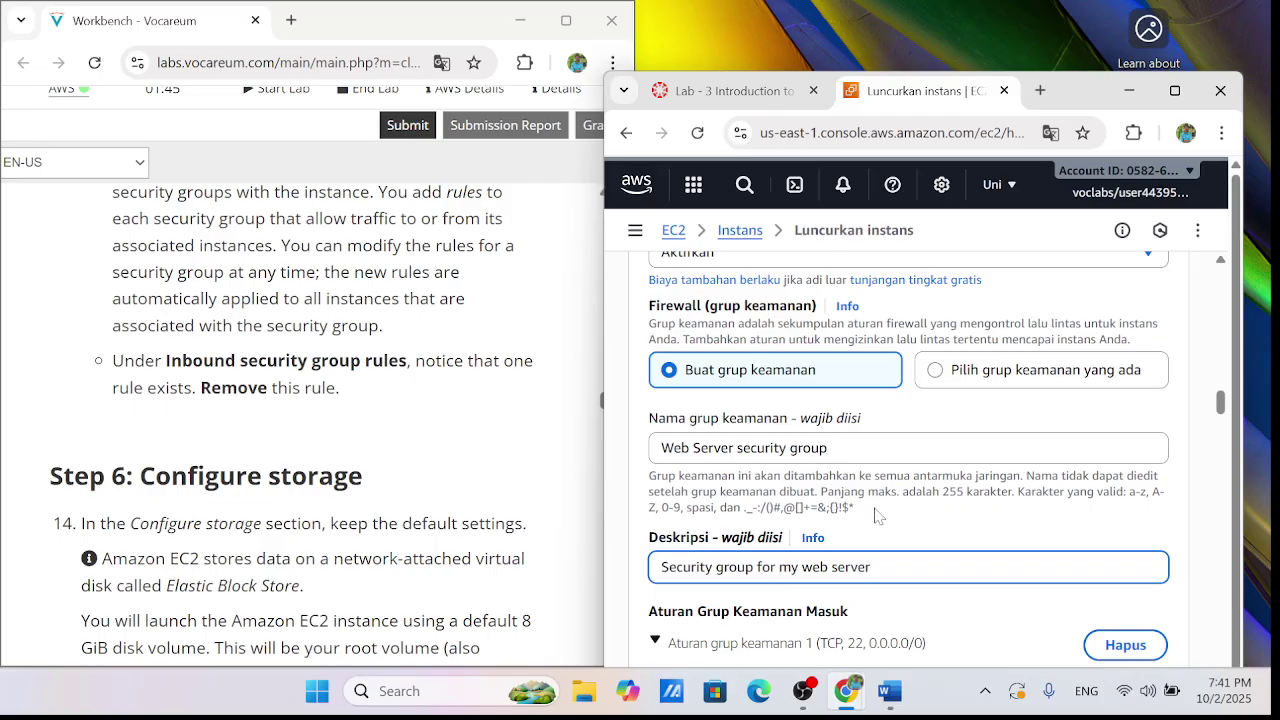
scroll(878, 515, down, 1)
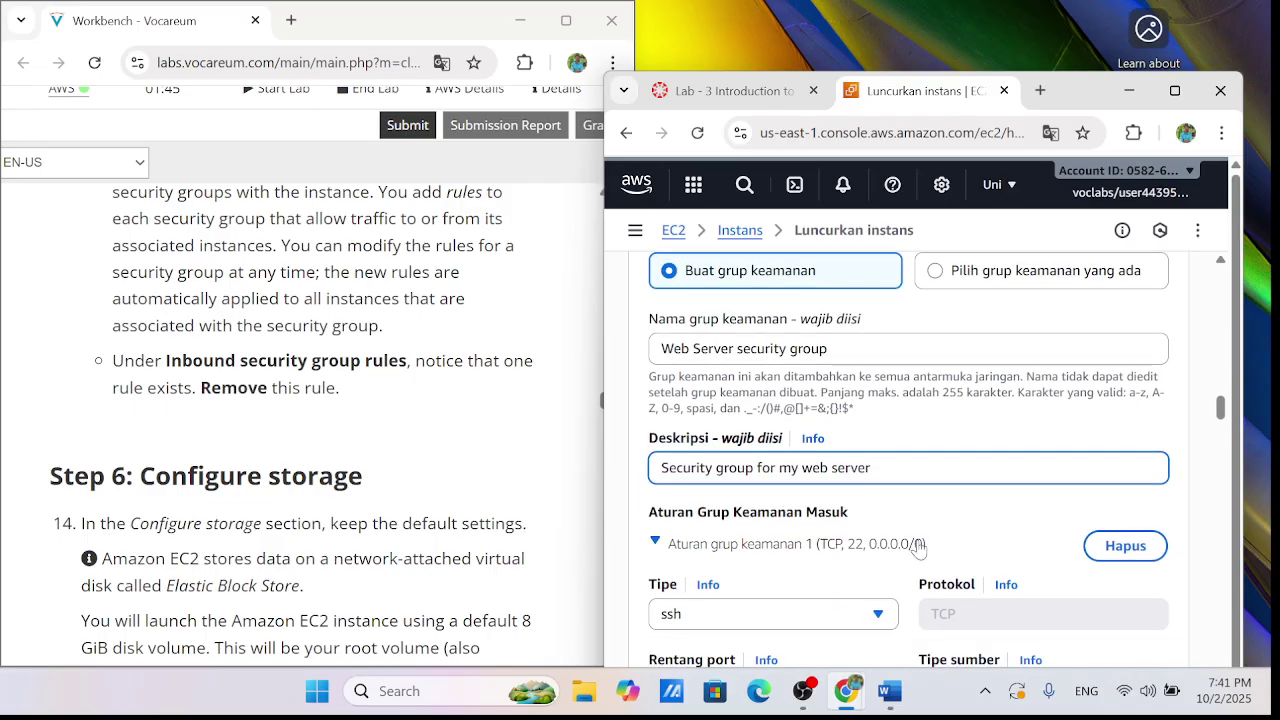
scroll(181, 405, down, 1)
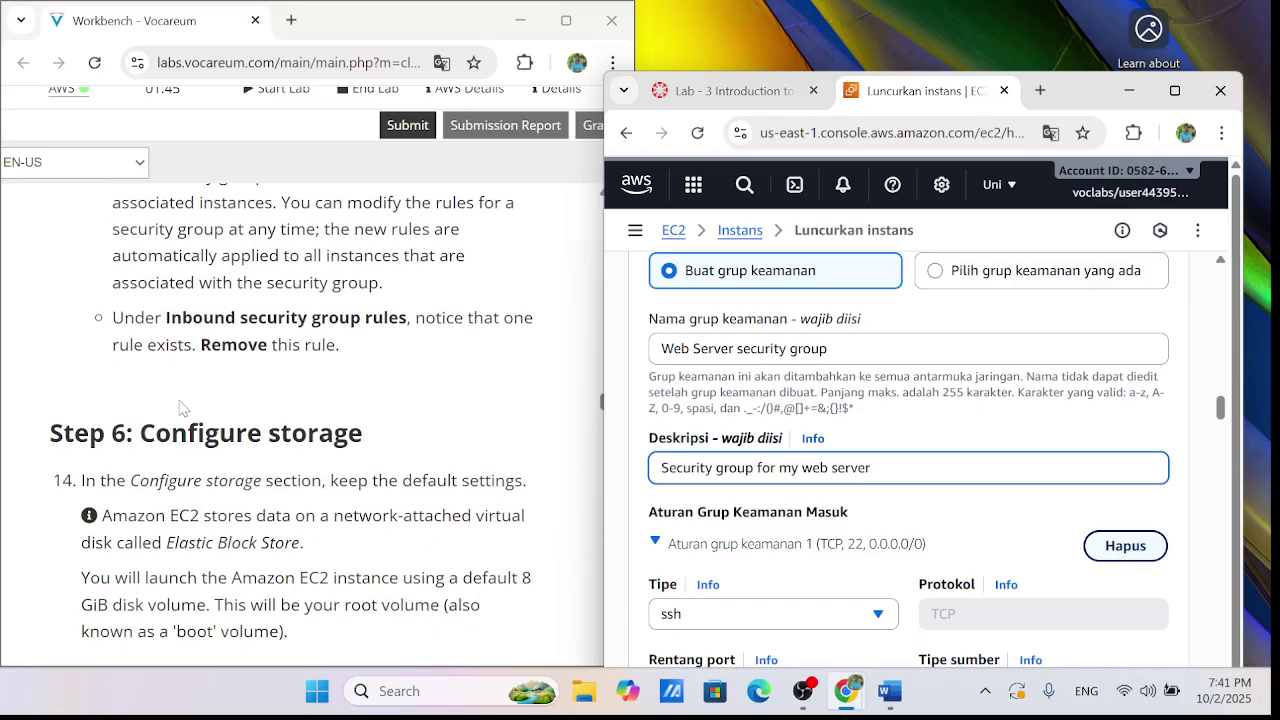
scroll(181, 405, down, 2)
scroll(690, 445, down, 2)
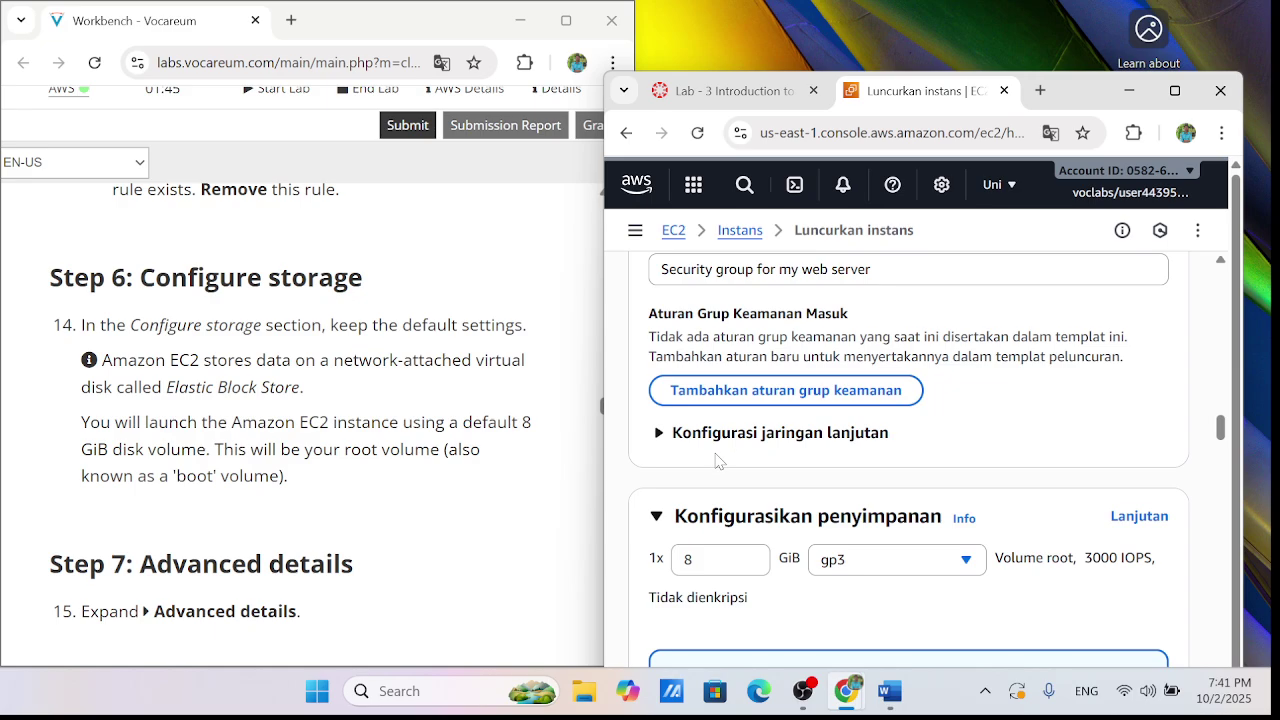
Keep the default storage settings and enable termination protection in the advanced details
scroll(714, 457, down, 1)
scroll(292, 420, down, 2)
scroll(300, 420, down, 2)
scroll(690, 510, down, 5)
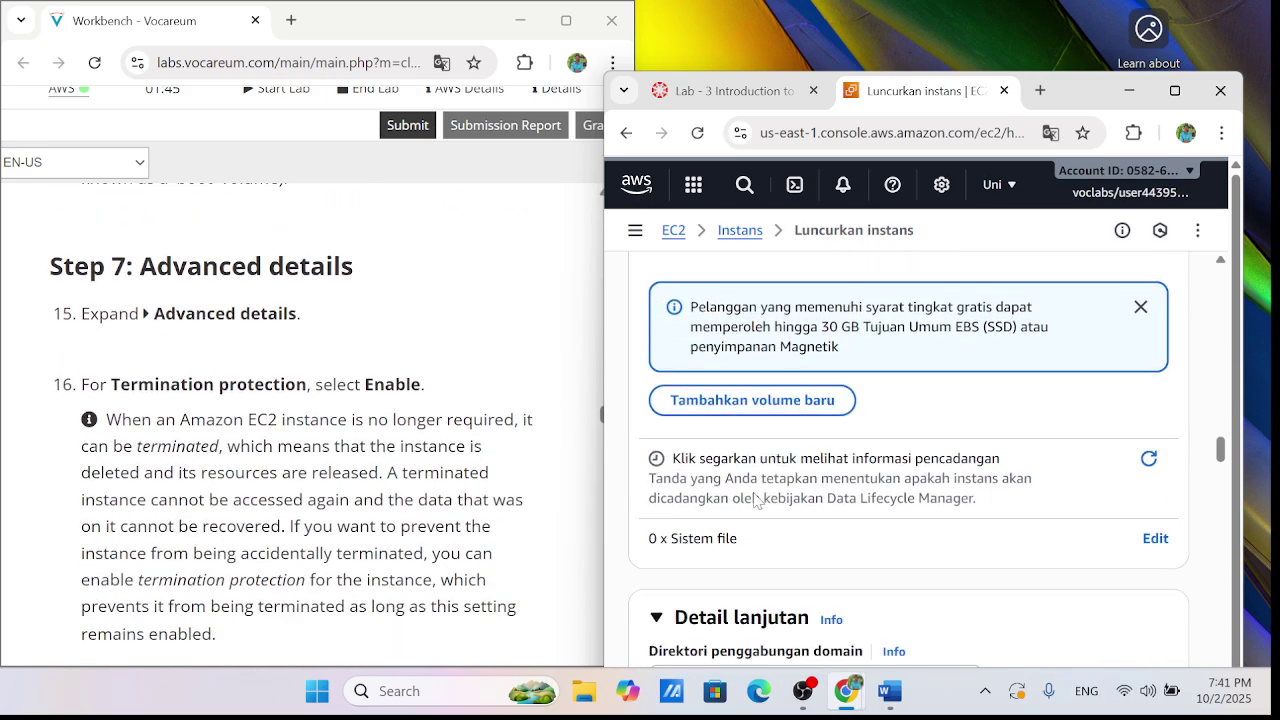
scroll(300, 420, down, 2)
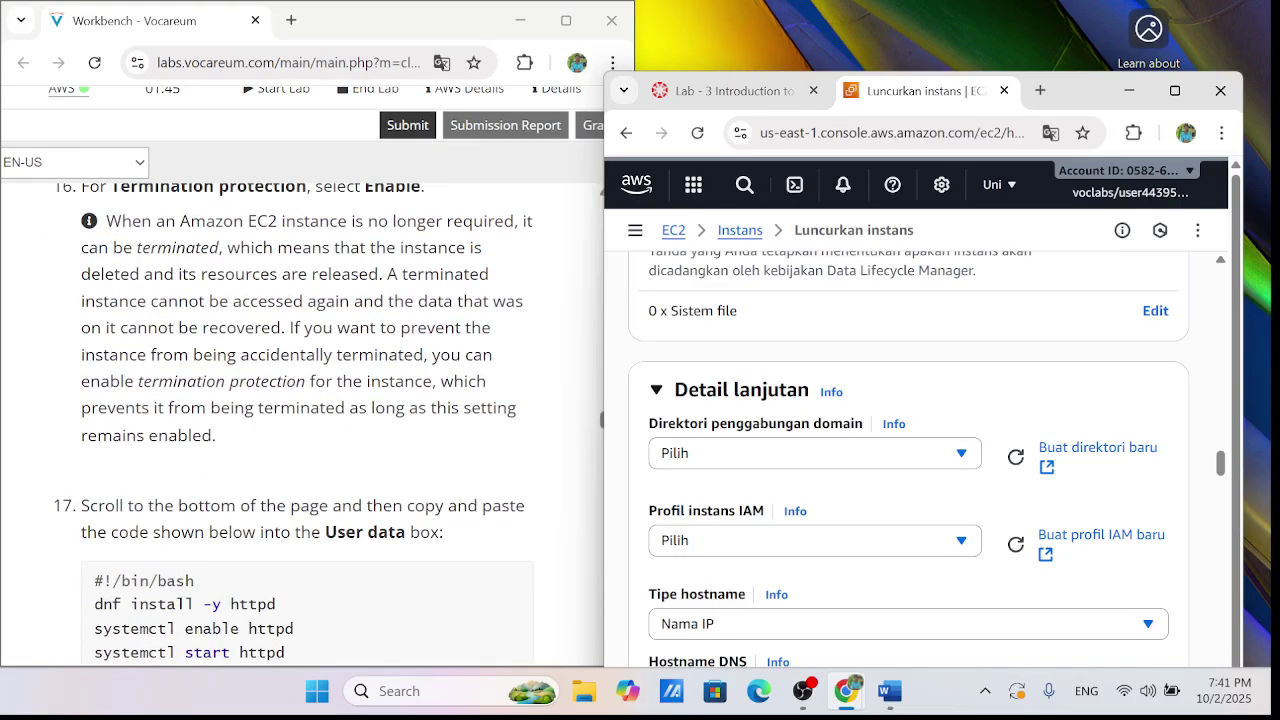
scroll(818, 461, down, 4)
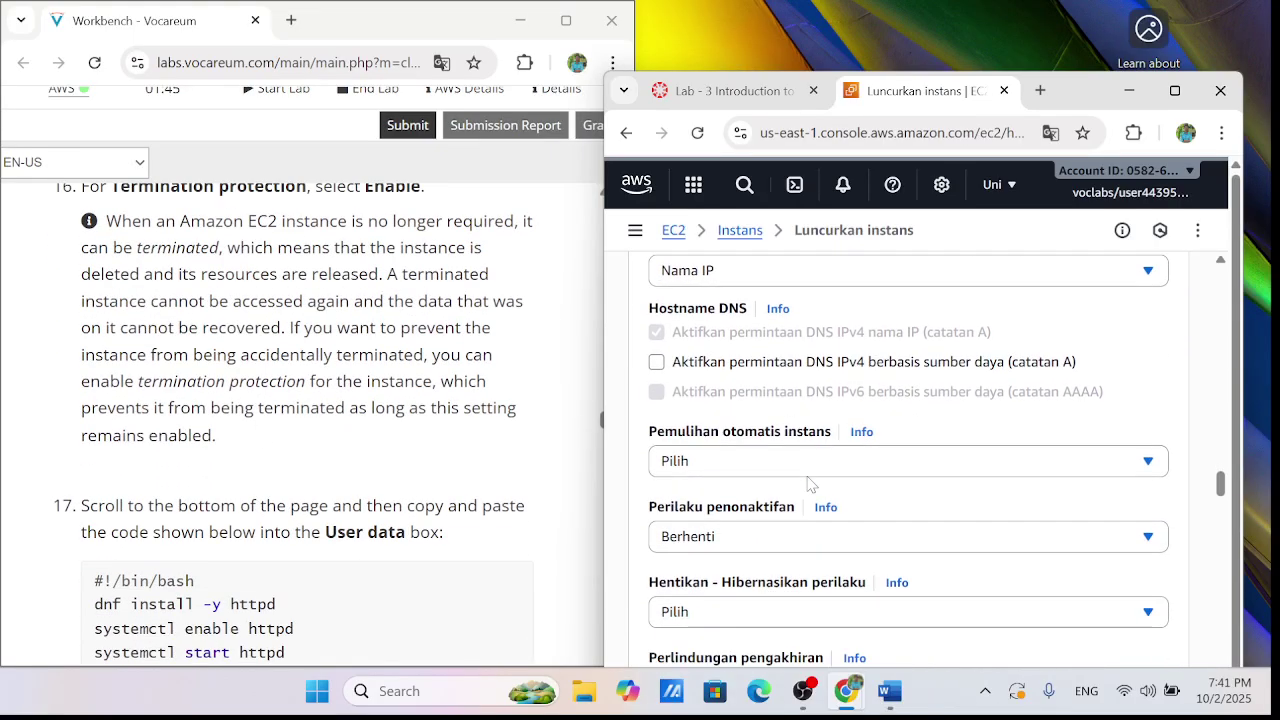
scroll(810, 484, down, 1)
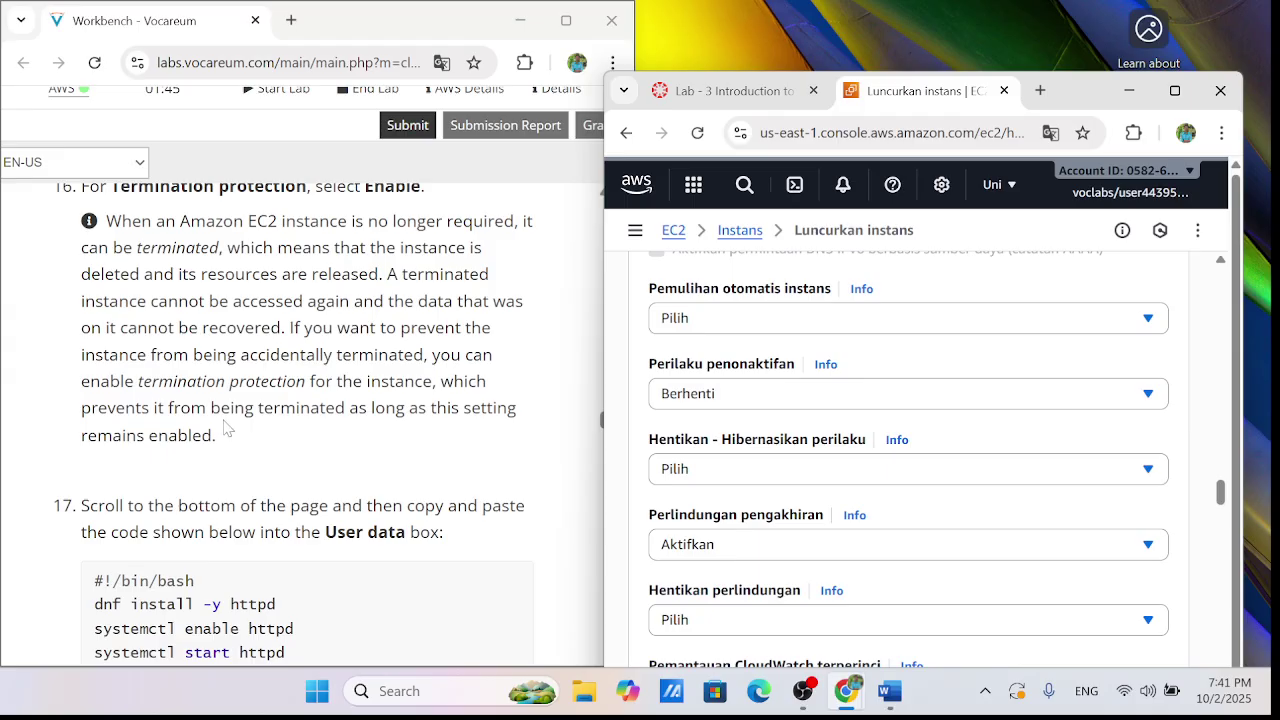
Copy the bash script that installs httpd from item 17 of the lab instructions into the User data box
scroll(226, 428, down, 2)
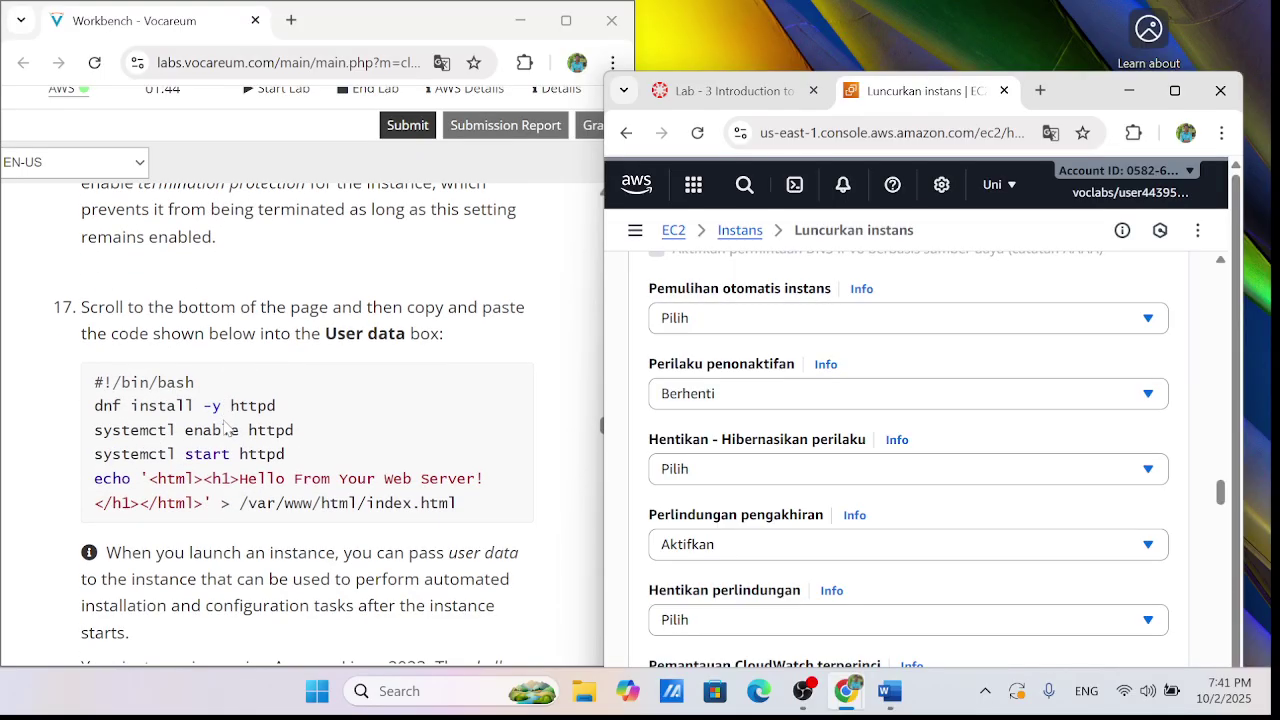
scroll(869, 403, down, 10)
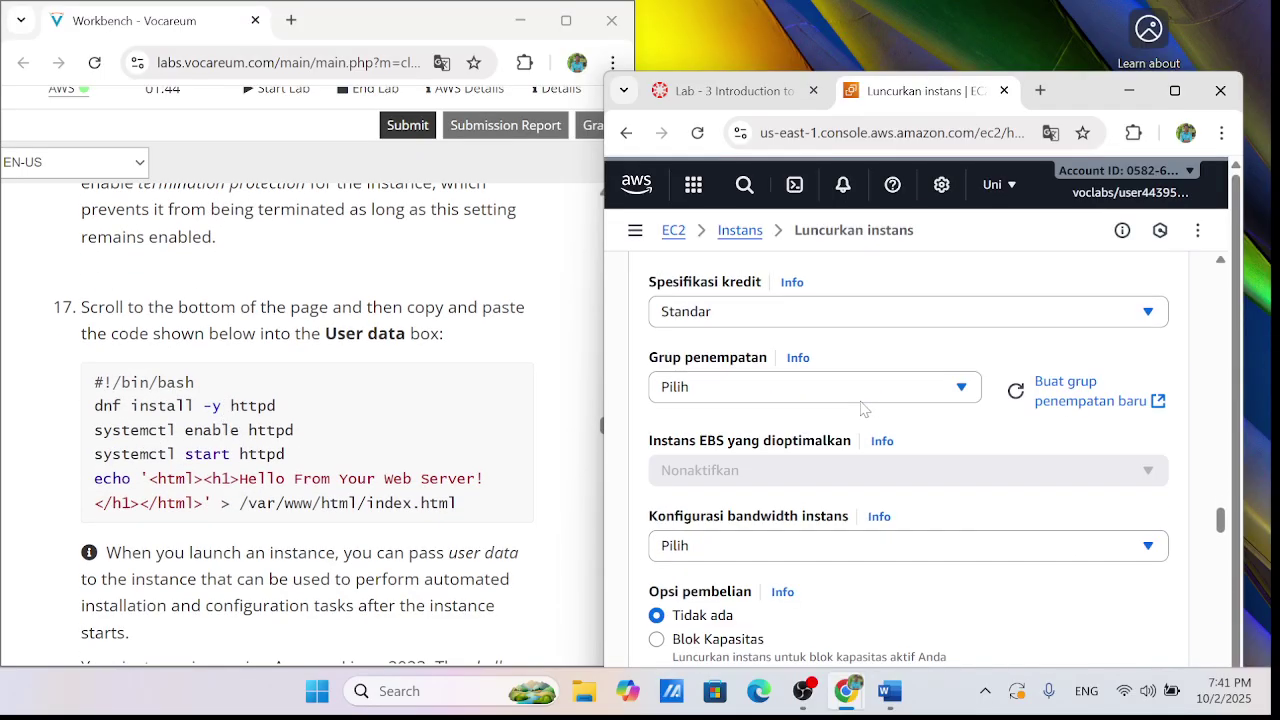
scroll(847, 413, down, 8)
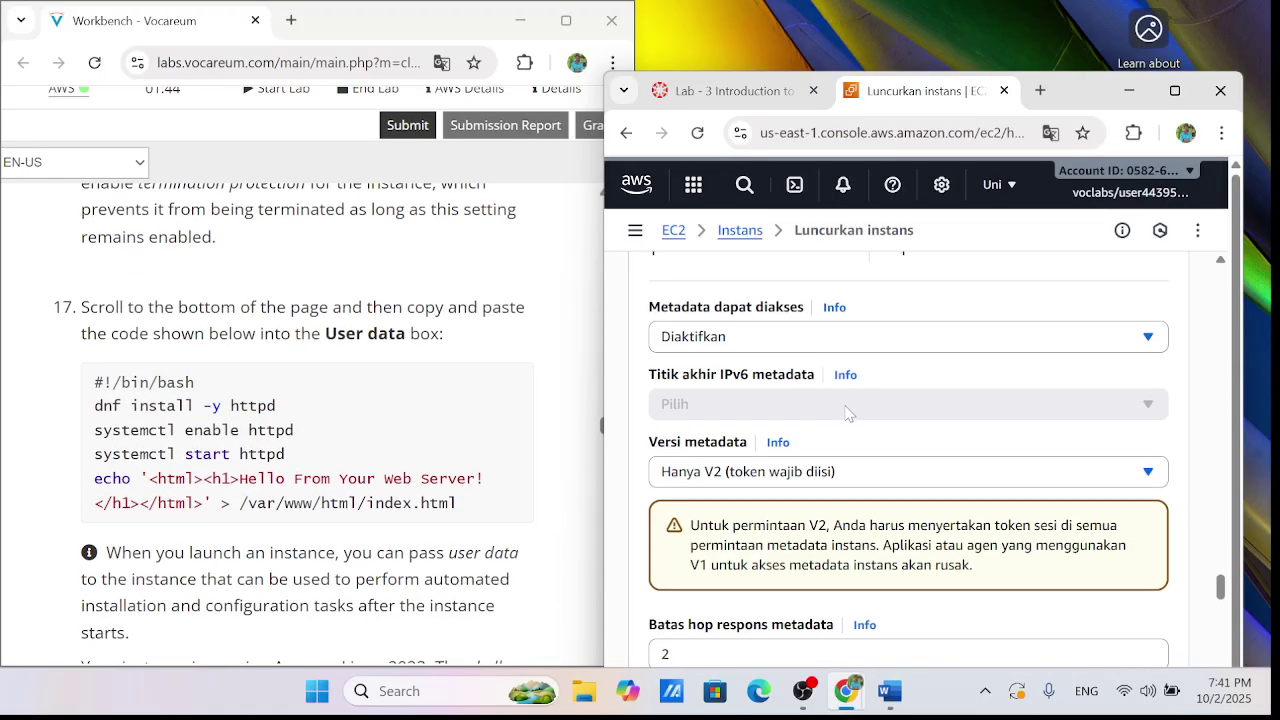
scroll(847, 413, up, 3)
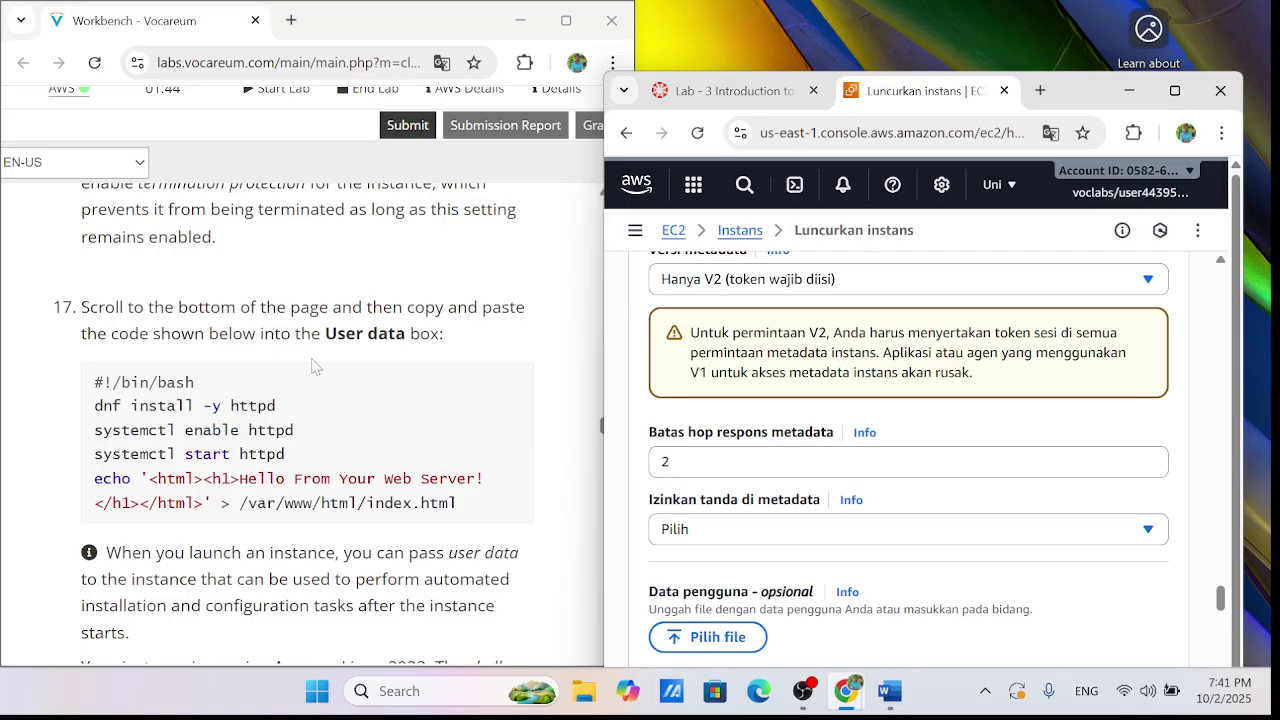
scroll(313, 366, up, 3)
scroll(313, 366, down, 2)
scroll(313, 366, up, 1)
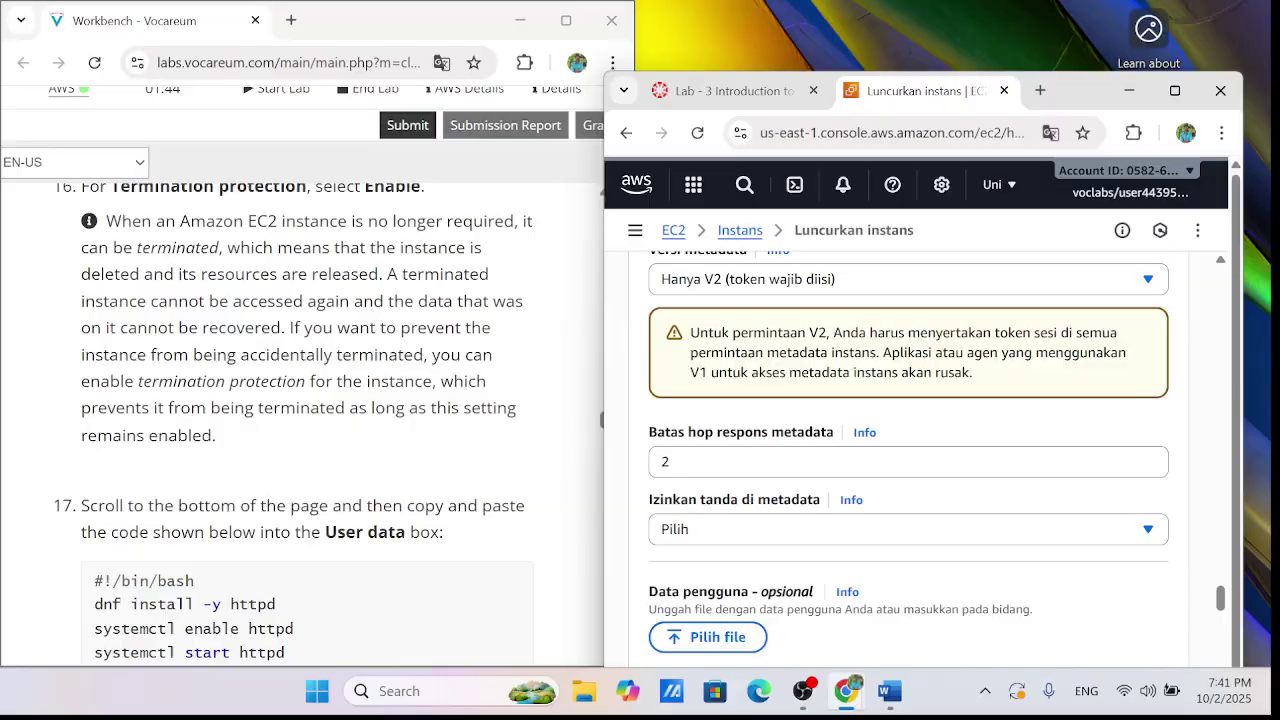
scroll(300, 420, down, 2)
drag(94, 378, 458, 505)
key(super+c)
right_click(428, 232)
click(560, 256)
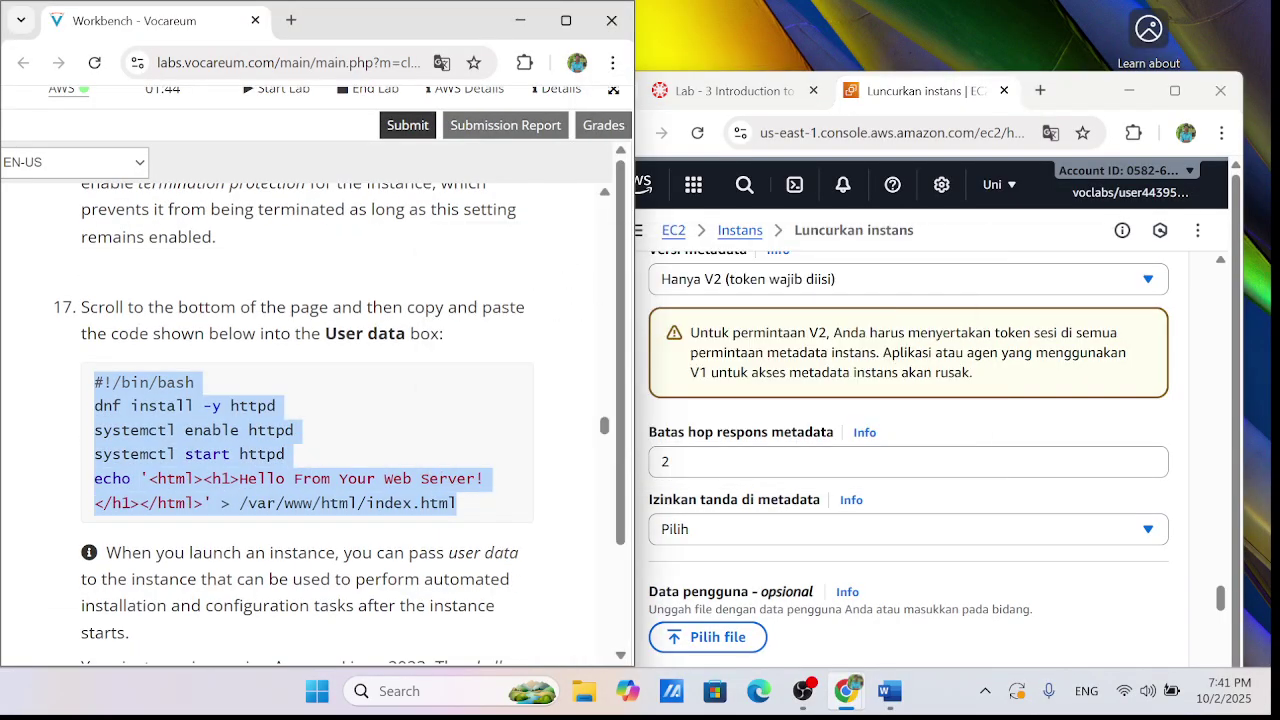
scroll(900, 450, down, 3)
click(760, 430)
right_click(758, 426)
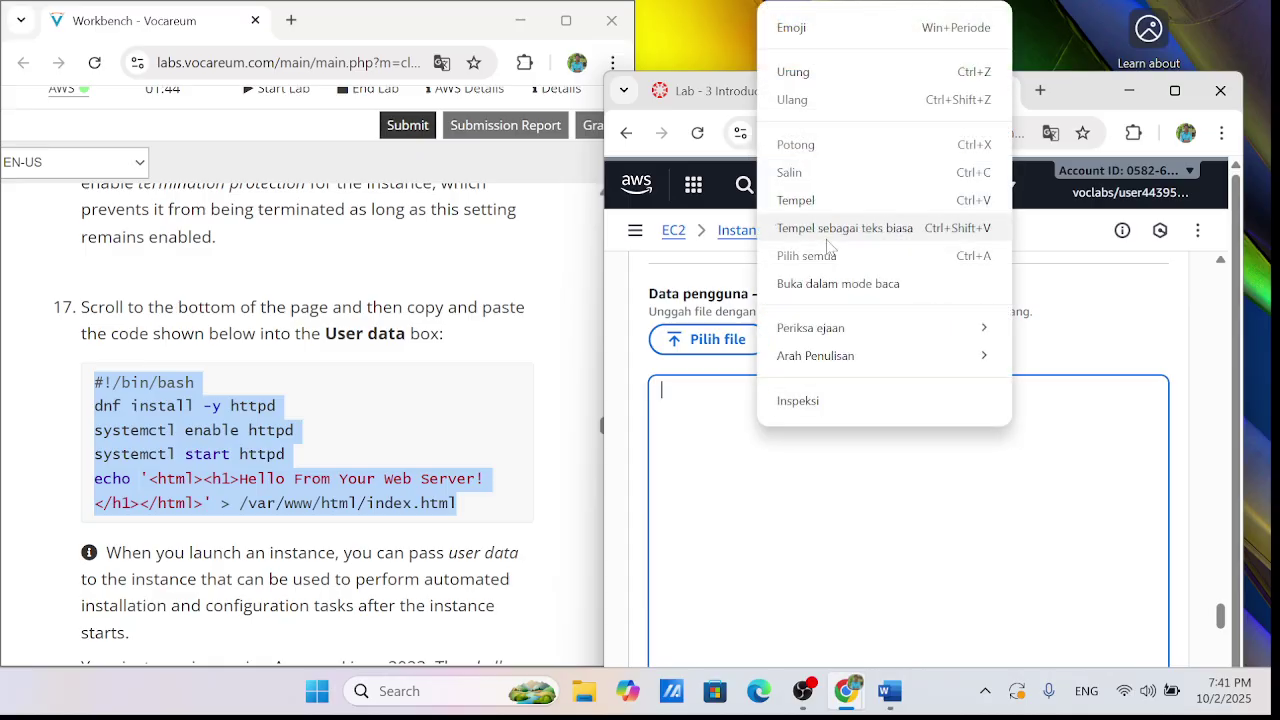
click(786, 200)
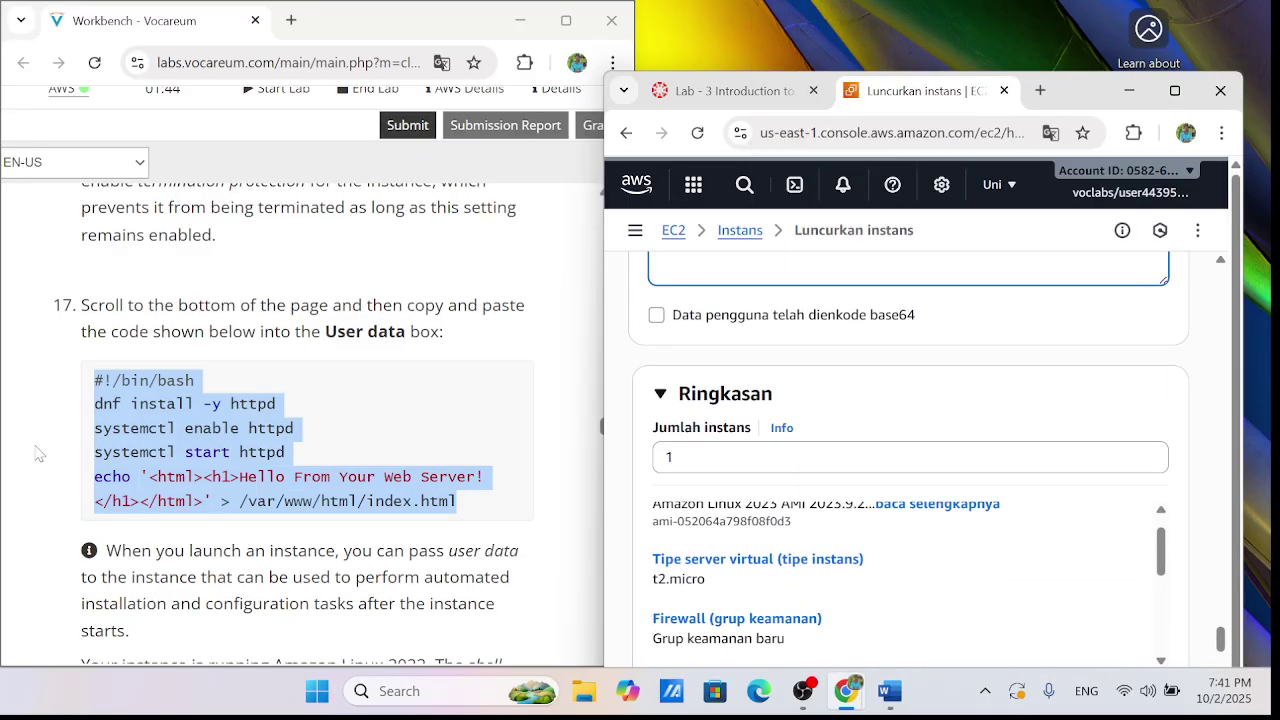
Launch the configured EC2 instance, as item 18 of the lab instructions requires
scroll(100, 455, down, 2)
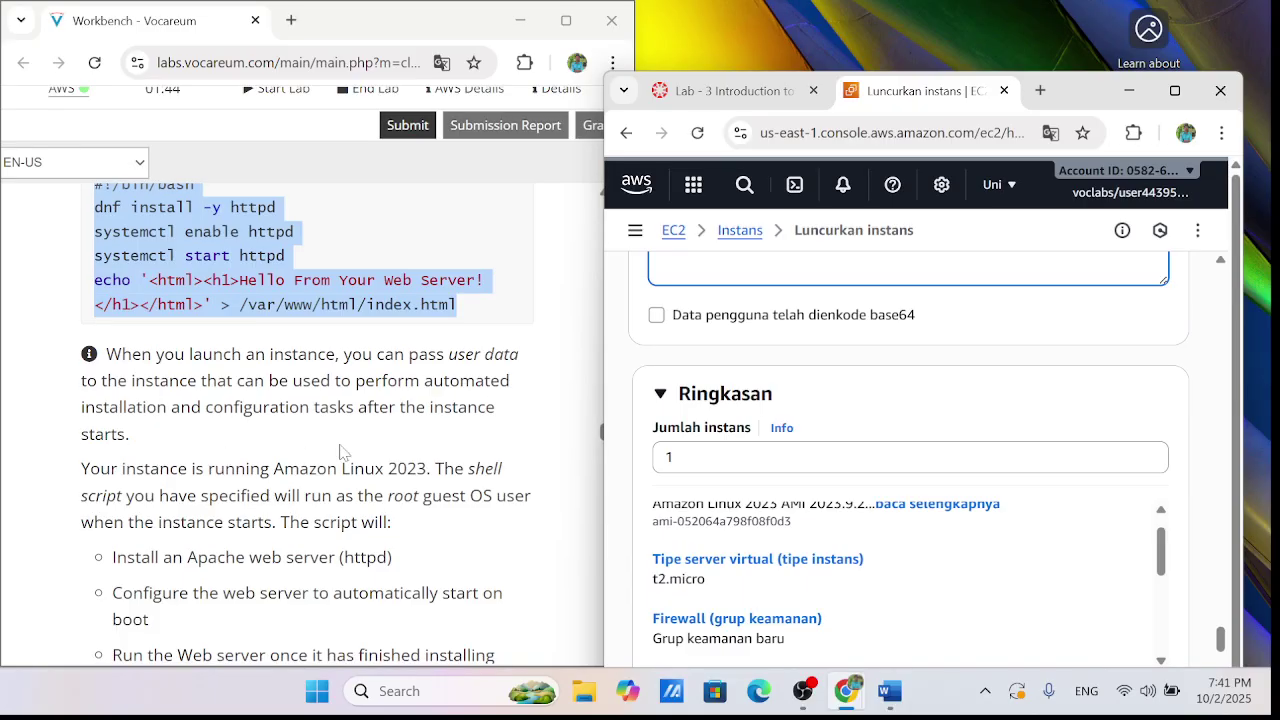
scroll(337, 450, down, 4)
scroll(958, 433, down, 2)
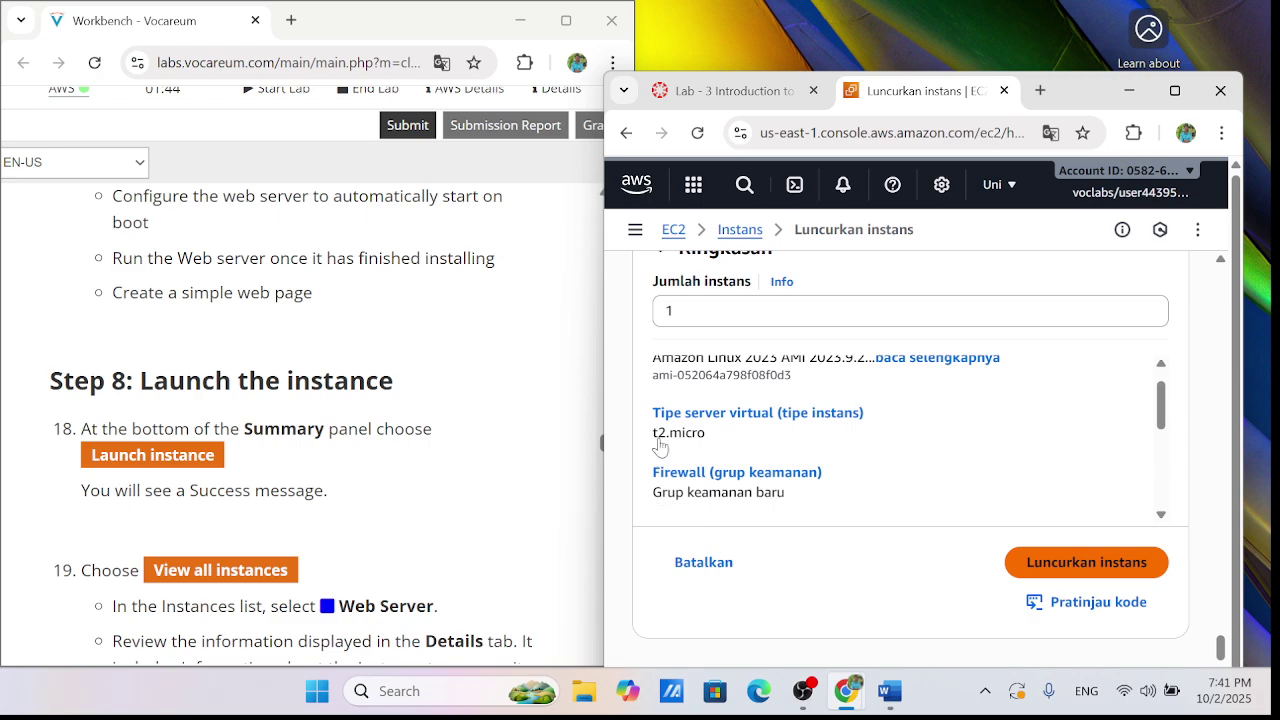
click(1086, 562)
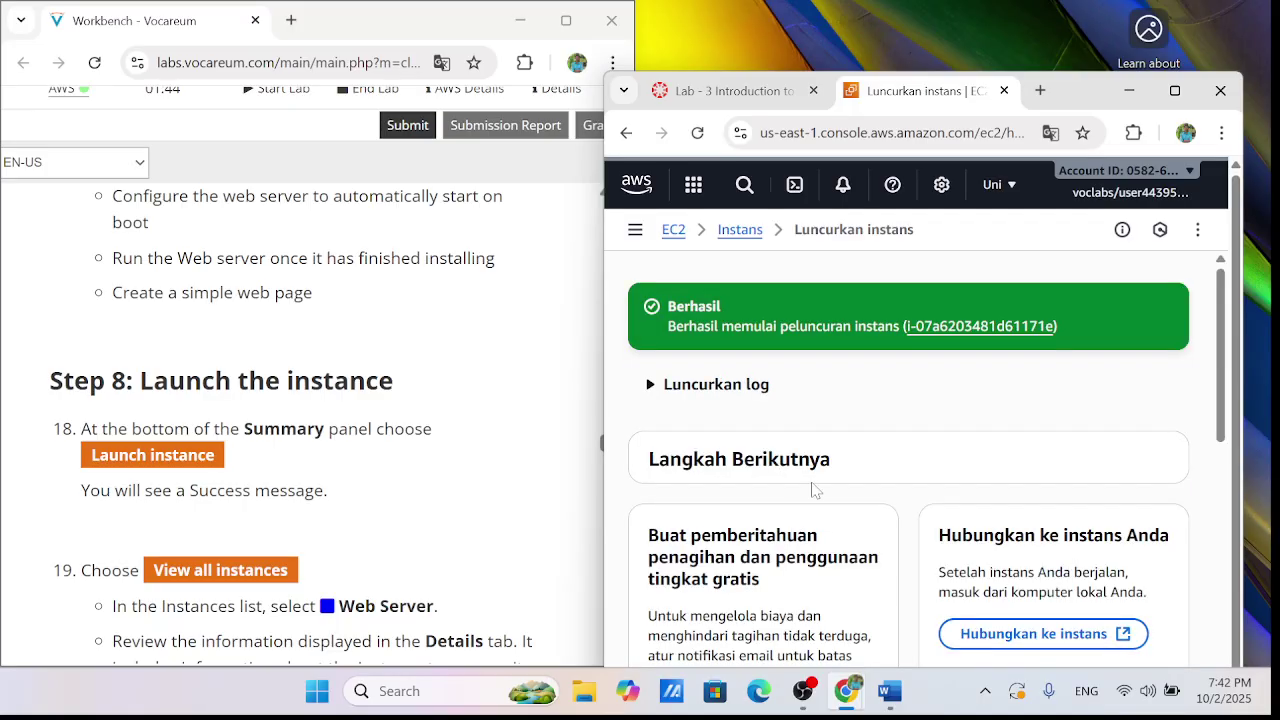
Open the list of all EC2 instances from the launch success page, following item 19 of the lab
scroll(330, 488, down, 1)
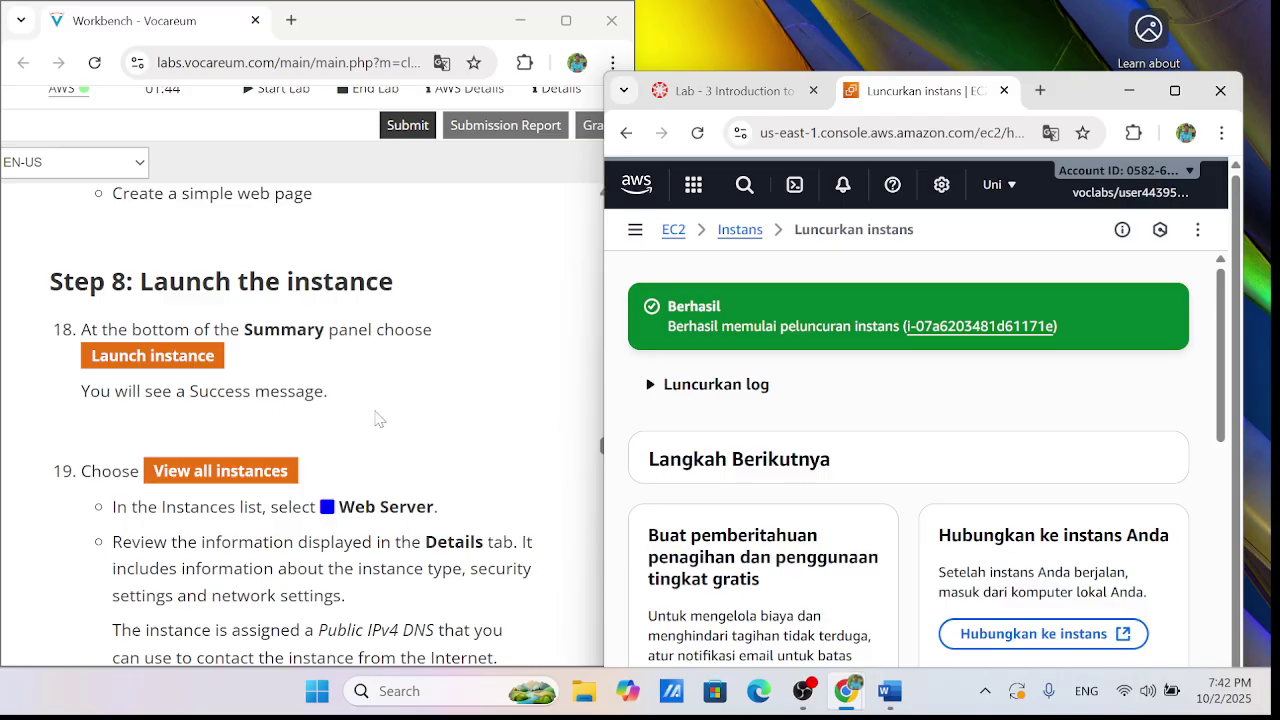
scroll(398, 419, down, 1)
scroll(868, 448, down, 6)
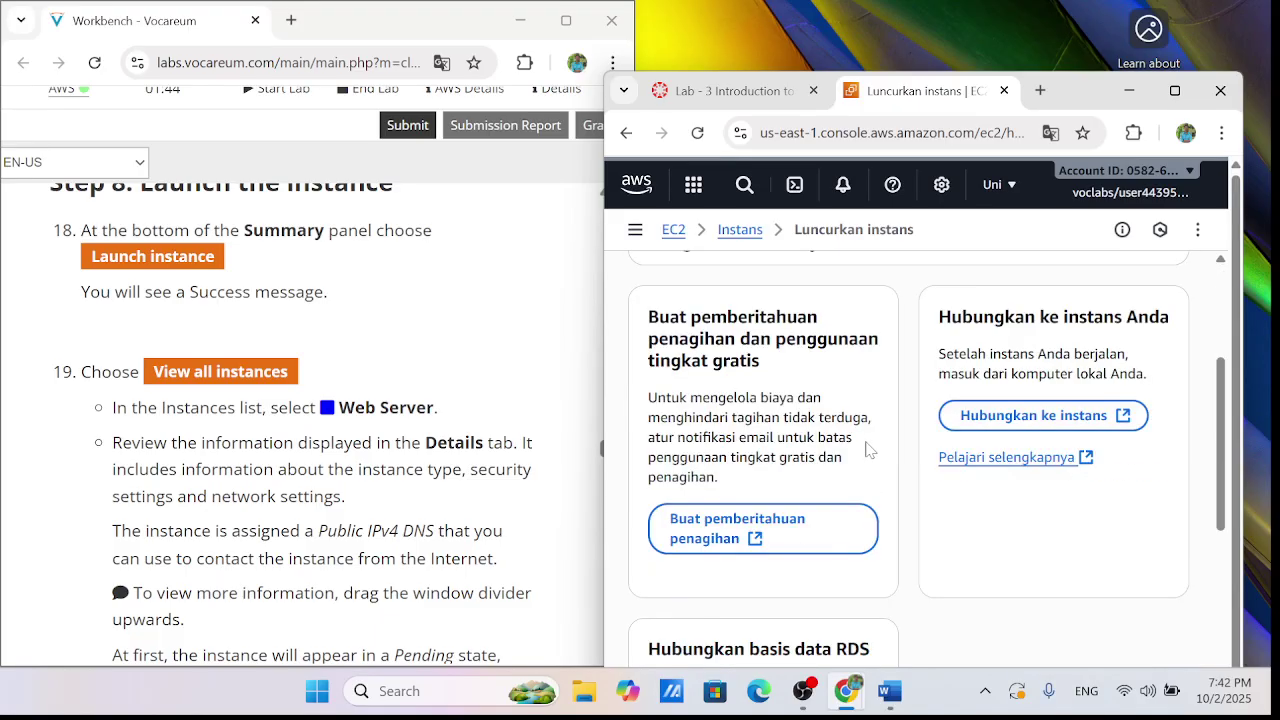
click(1038, 618)
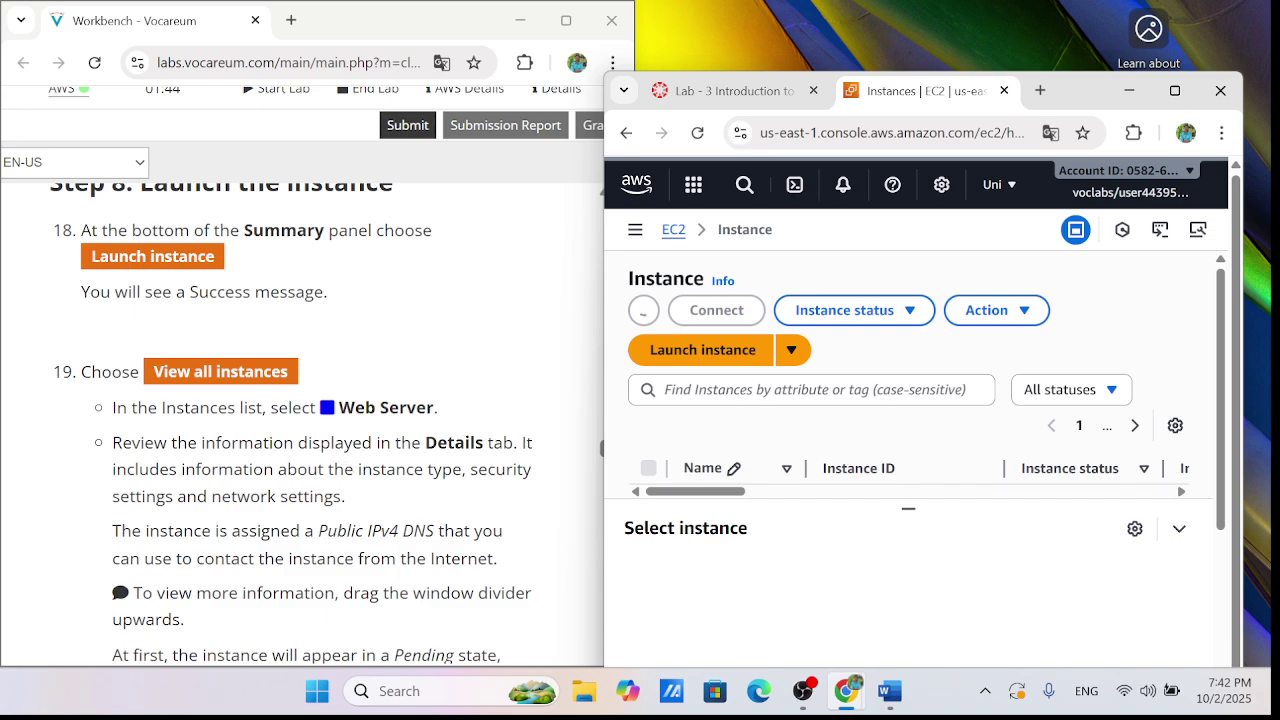
scroll(836, 426, down, 2)
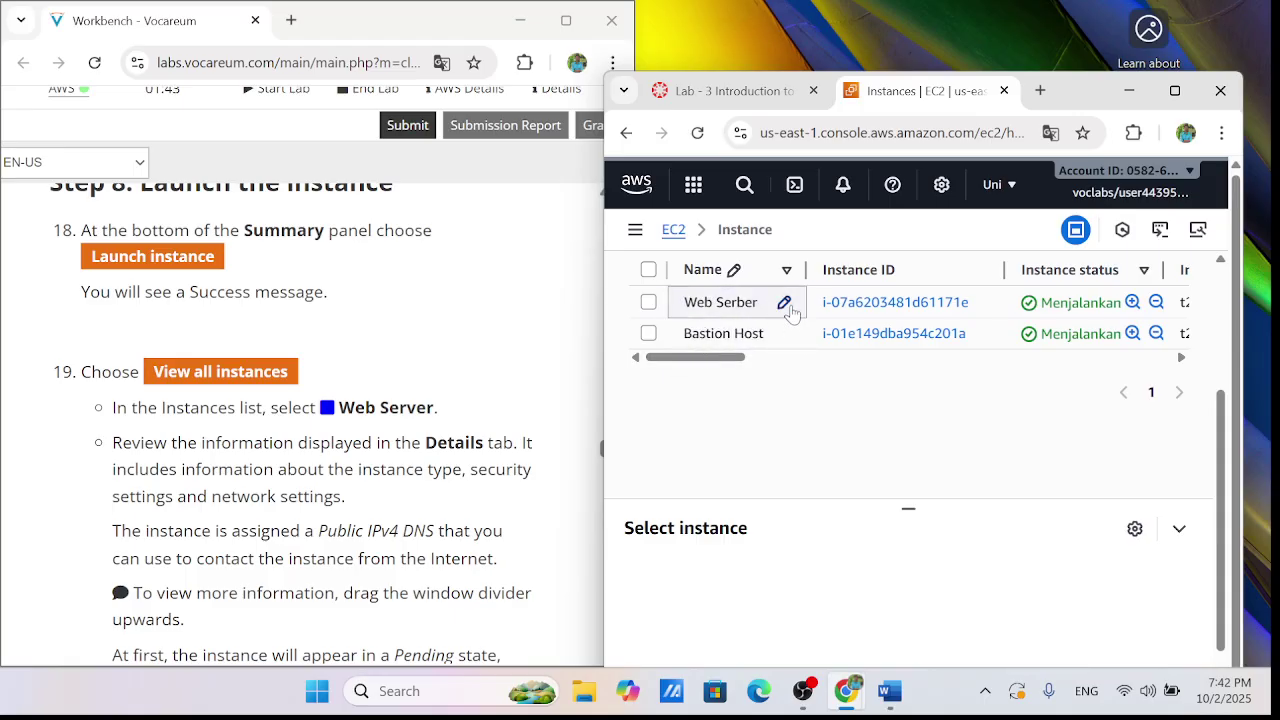
Select the newly launched Web Serber instance in the list and look over its details
click(783, 310)
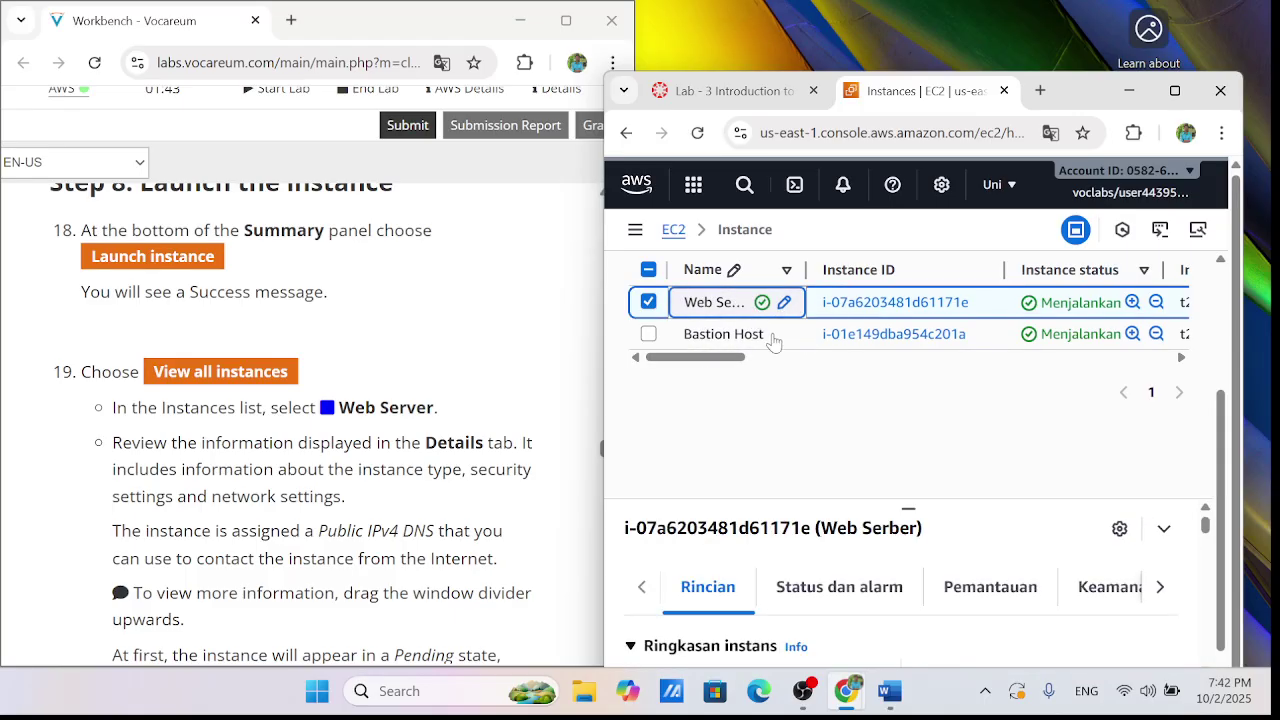
scroll(780, 360, up, 2)
scroll(770, 340, down, 2)
scroll(750, 430, up, 2)
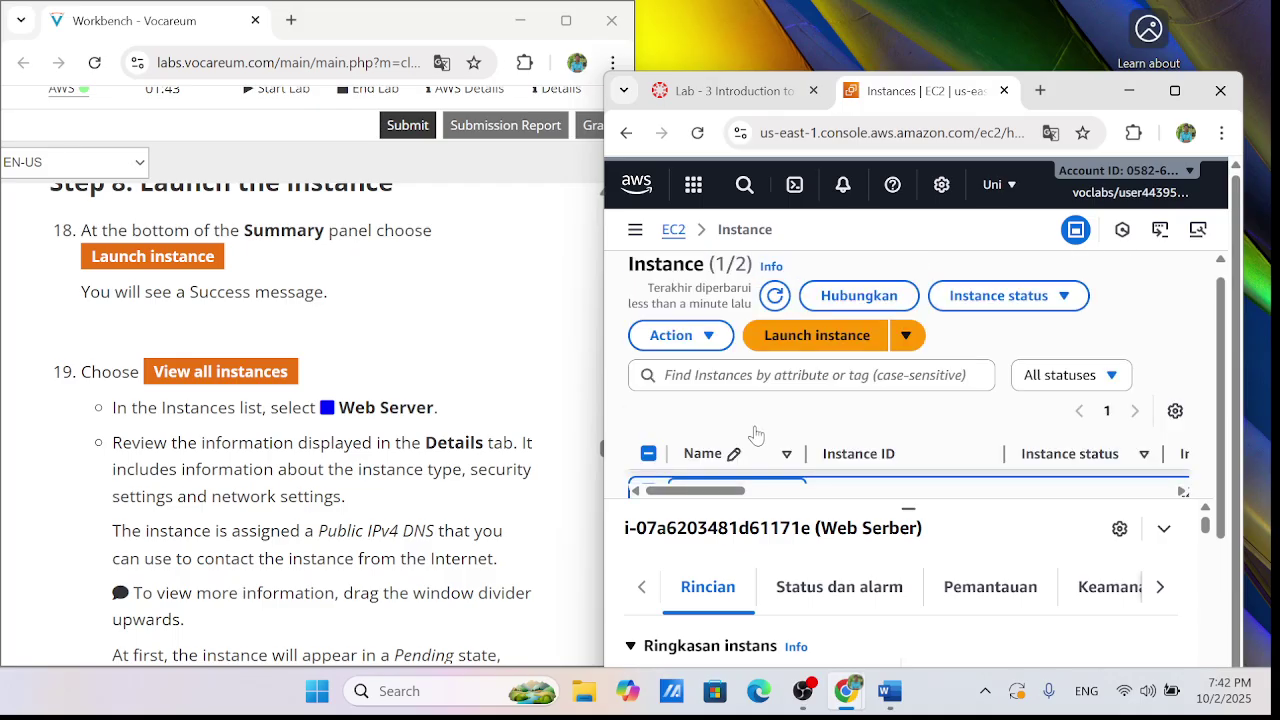
scroll(755, 440, down, 1)
scroll(757, 445, up, 2)
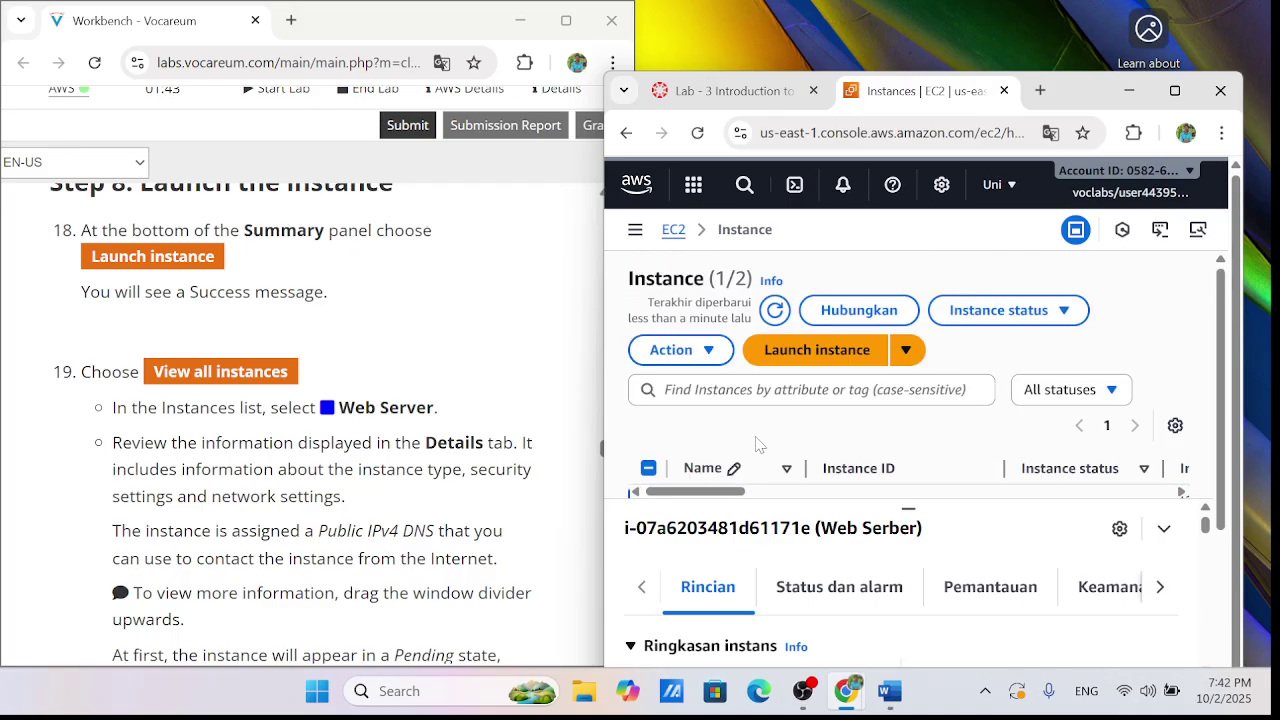
scroll(760, 445, down, 3)
scroll(806, 569, down, 4)
scroll(790, 600, up, 5)
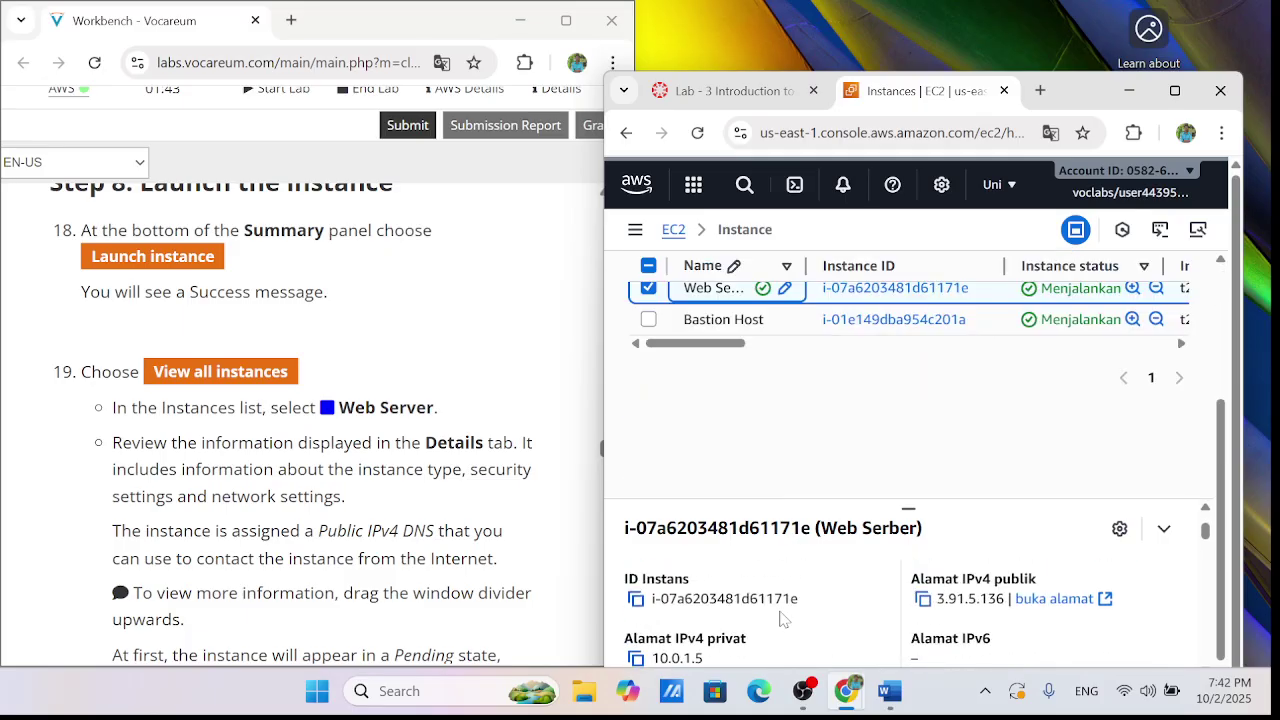
Correct the selected instance's name to Web Server and save it
click(784, 293)
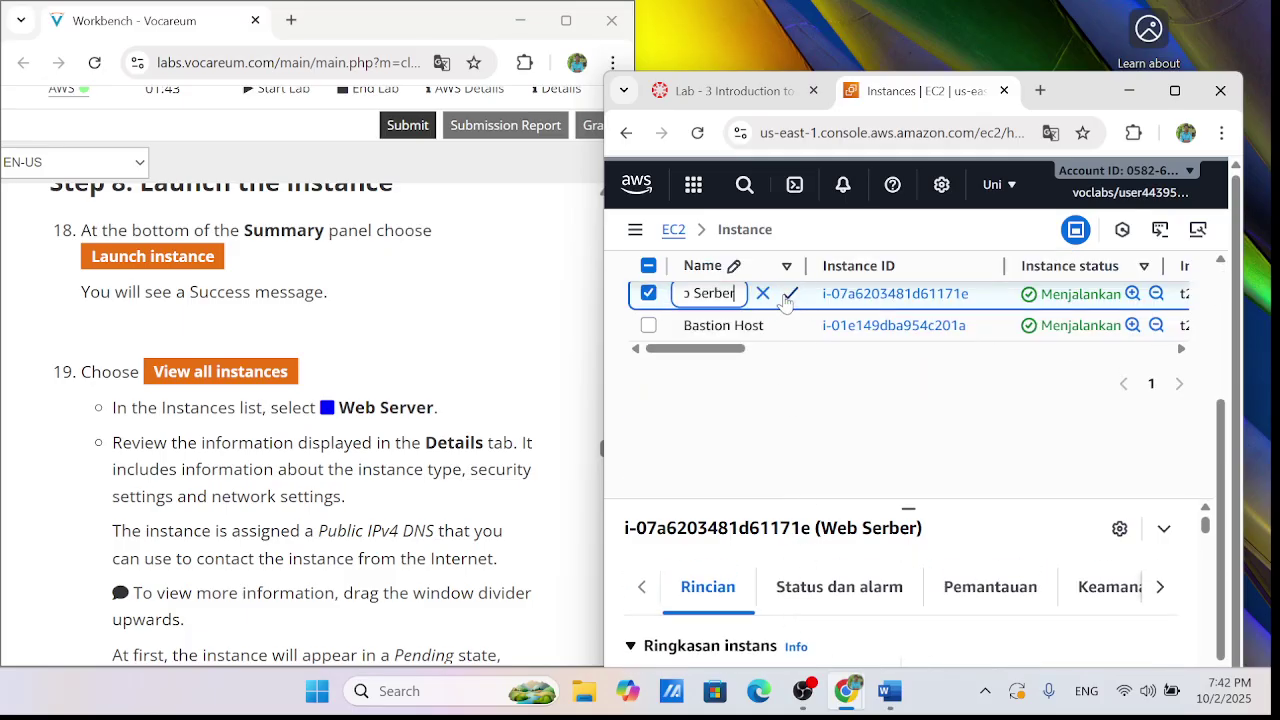
key(BackSpace)
key(BackSpace)
key(BackSpace)
key(BackSpace)
text(rver)
click(786, 295)
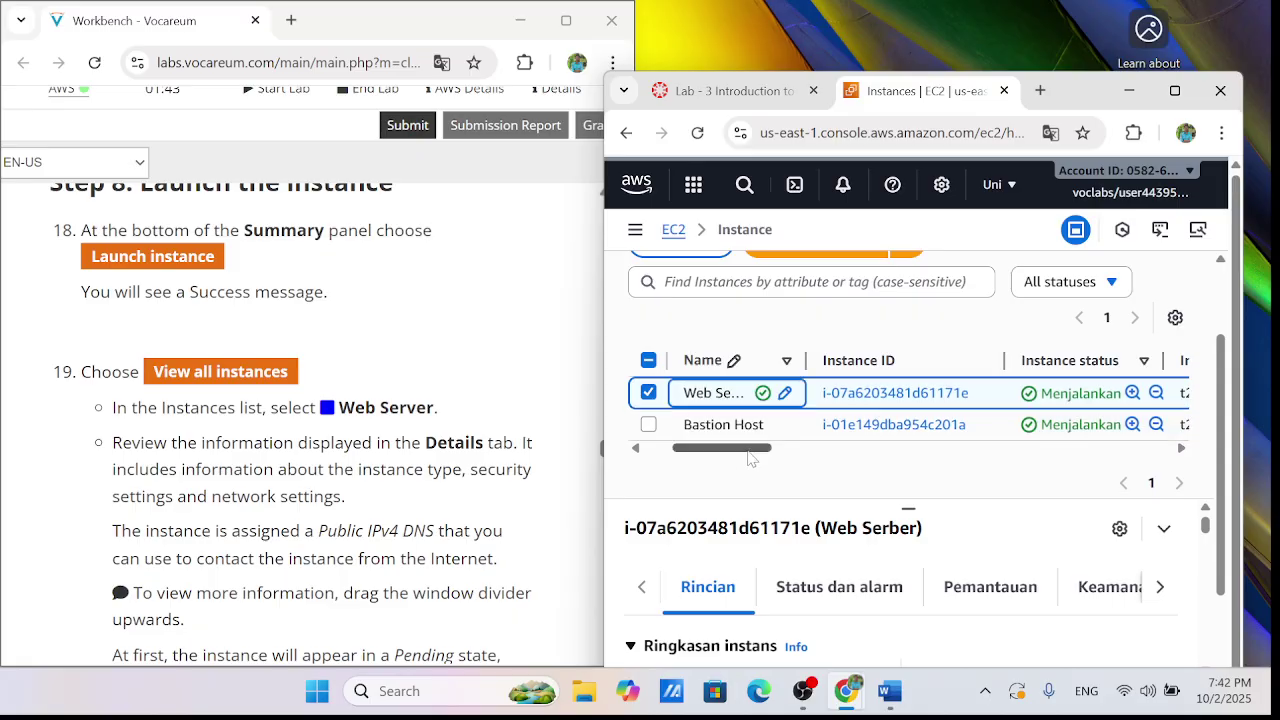
Read items 19 and 20 of the lab instructions and examine the new instance's state and status check
scroll(743, 392, right, 3)
drag(731, 454, 640, 456)
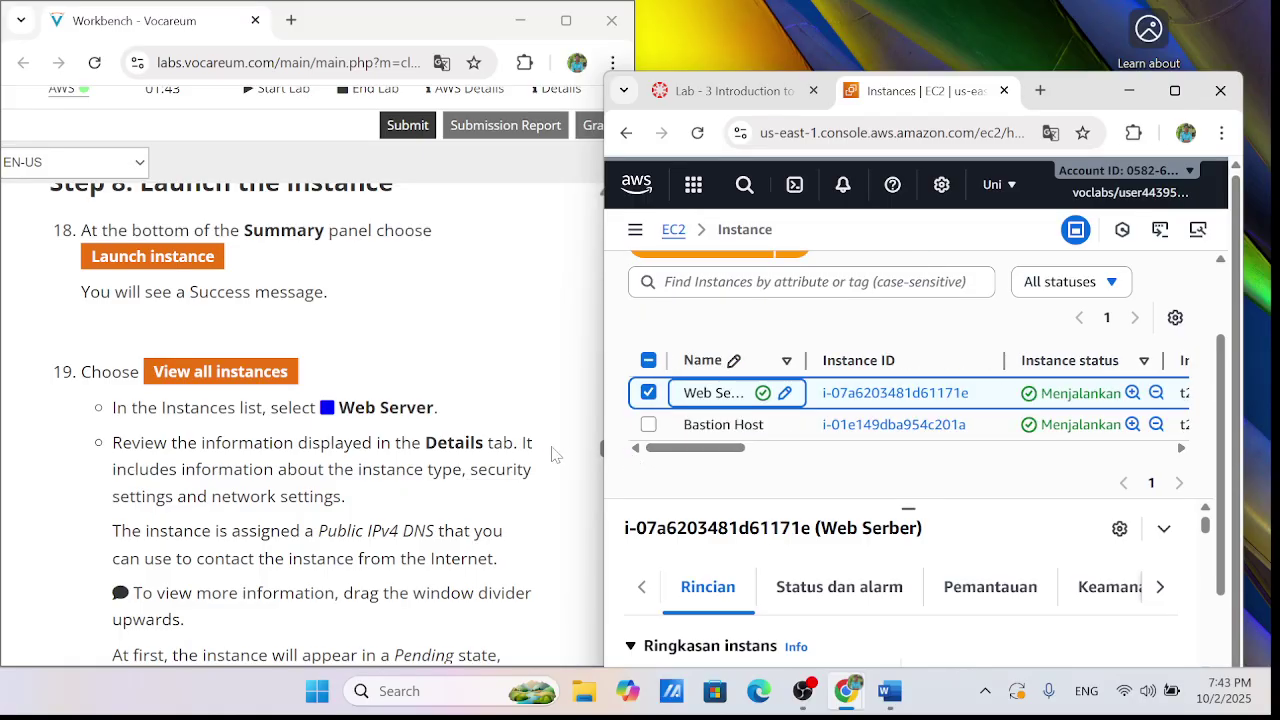
scroll(537, 450, down, 1)
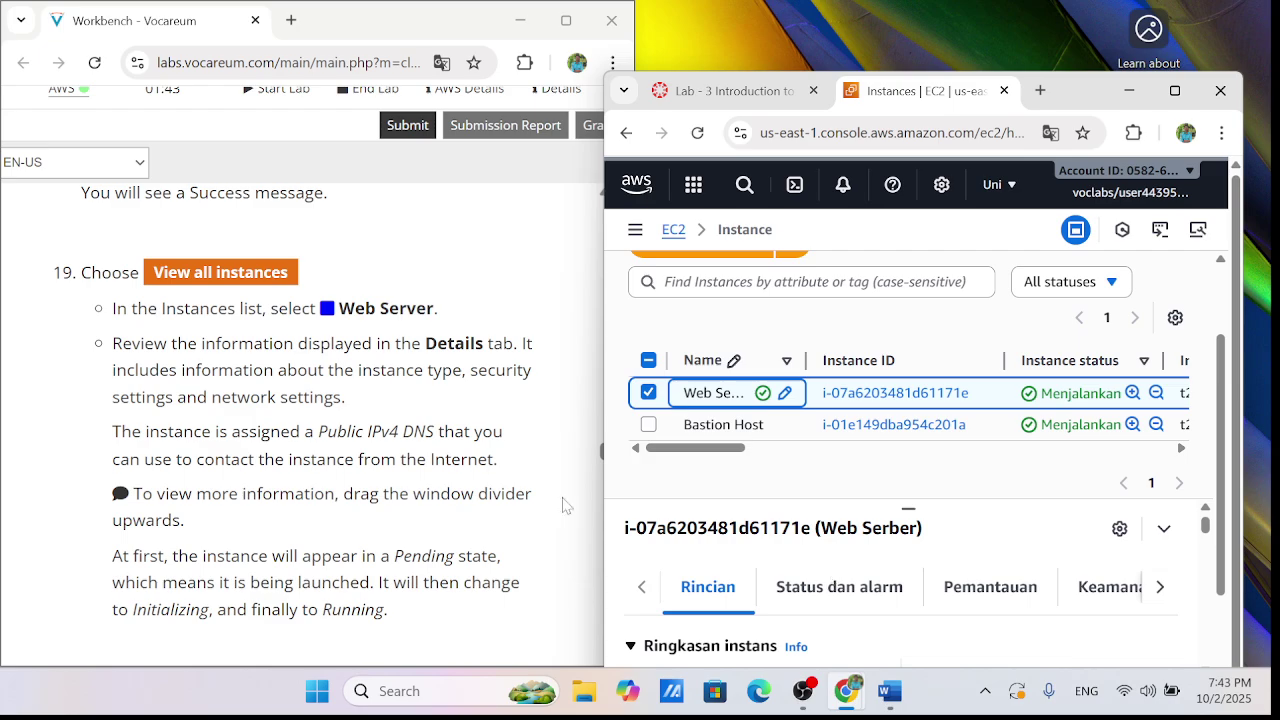
scroll(300, 420, down, 2)
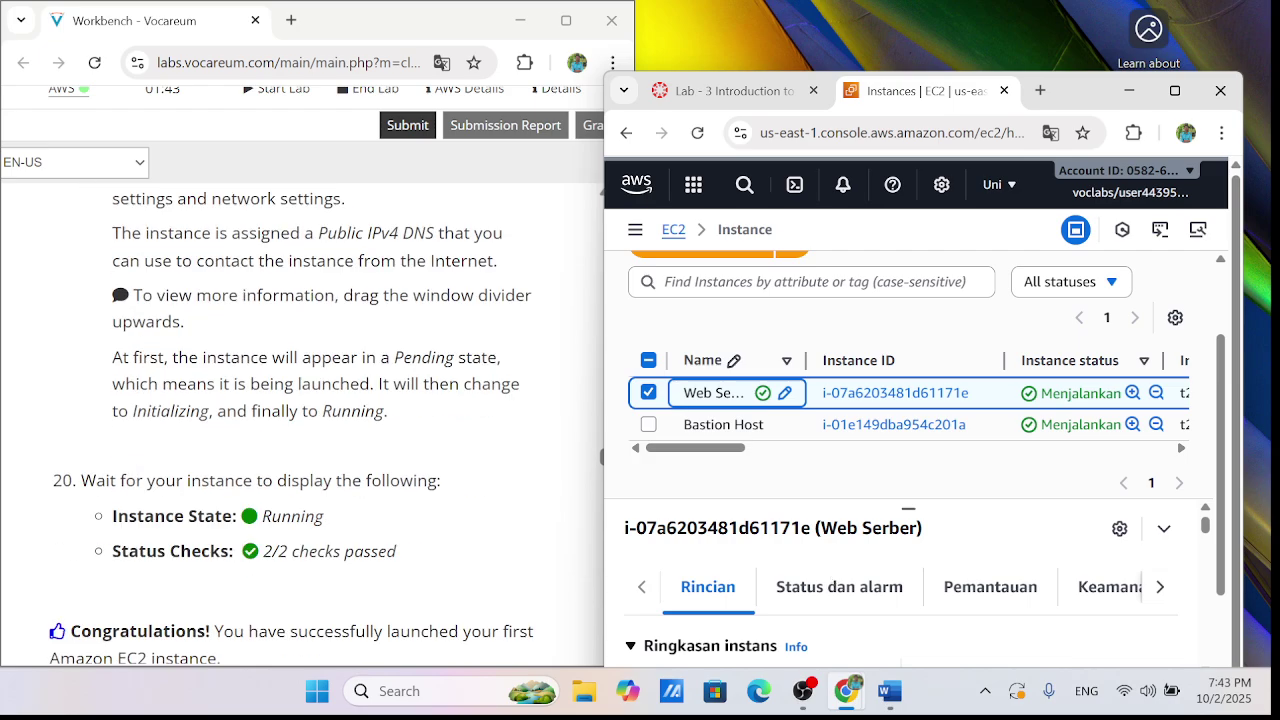
scroll(533, 424, up, 1)
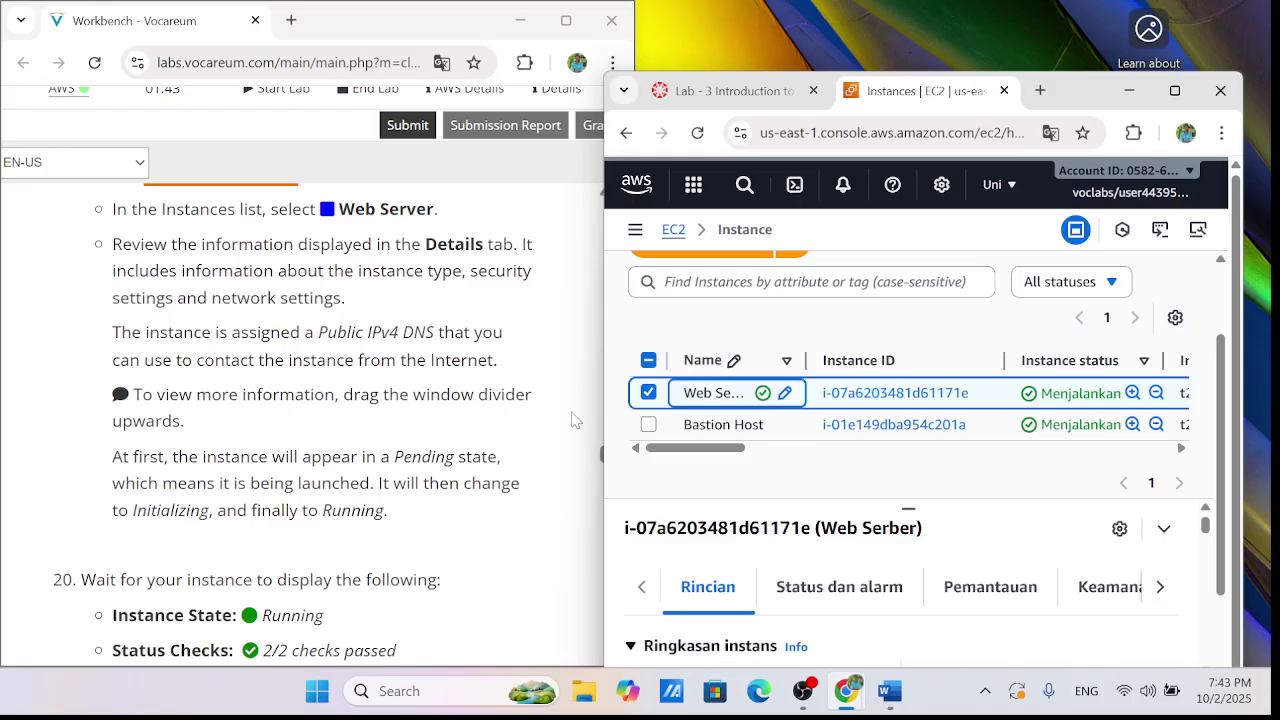
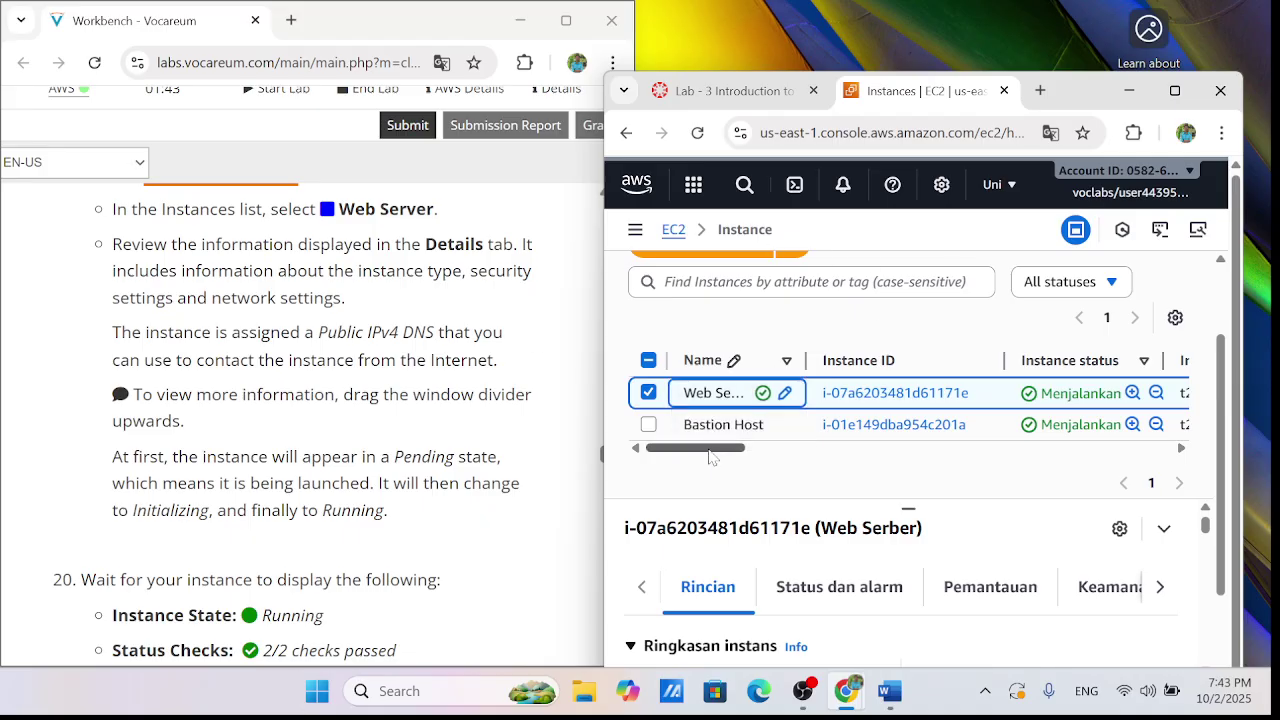
drag(711, 455, 792, 457)
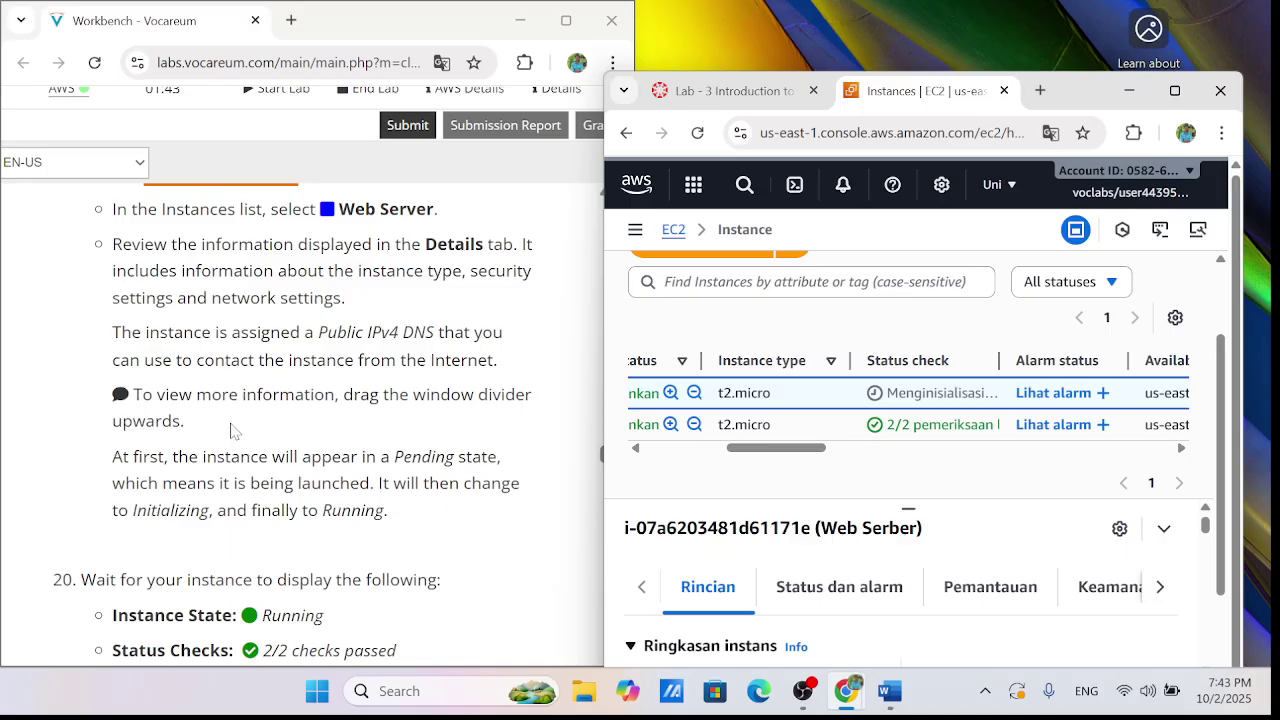
scroll(242, 432, down, 1)
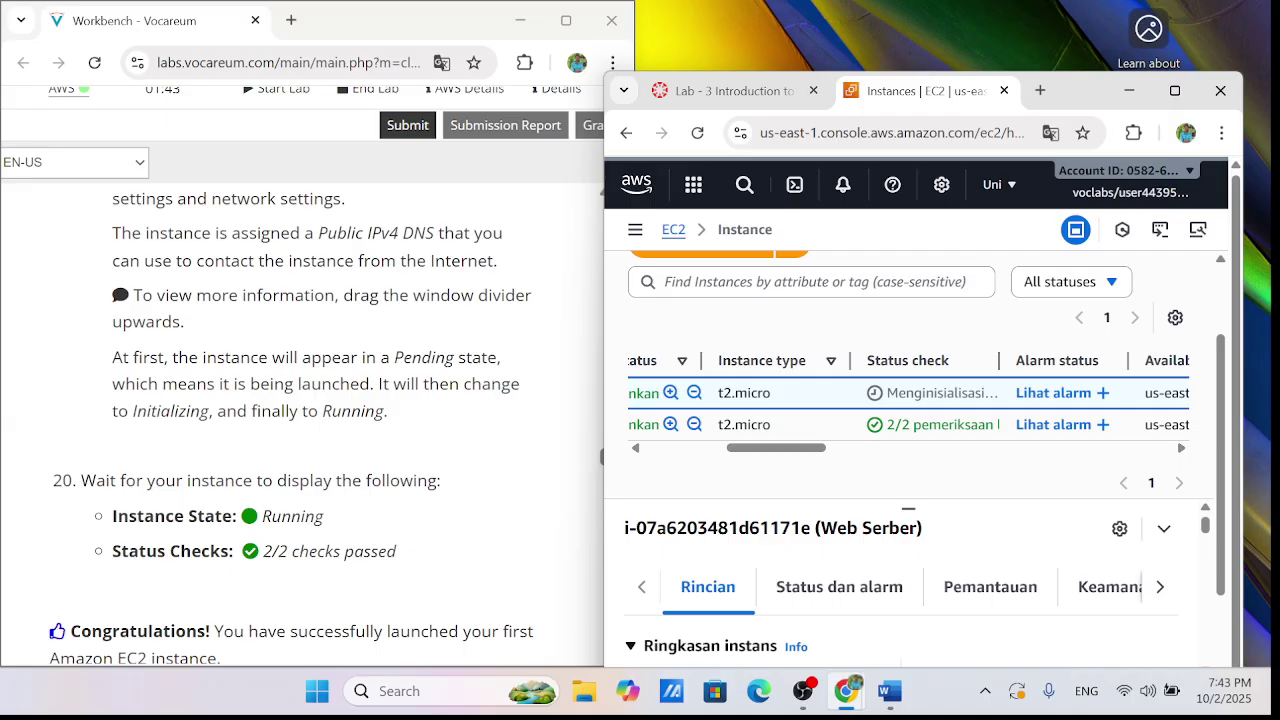
scroll(351, 371, down, 2)
scroll(771, 377, up, 2)
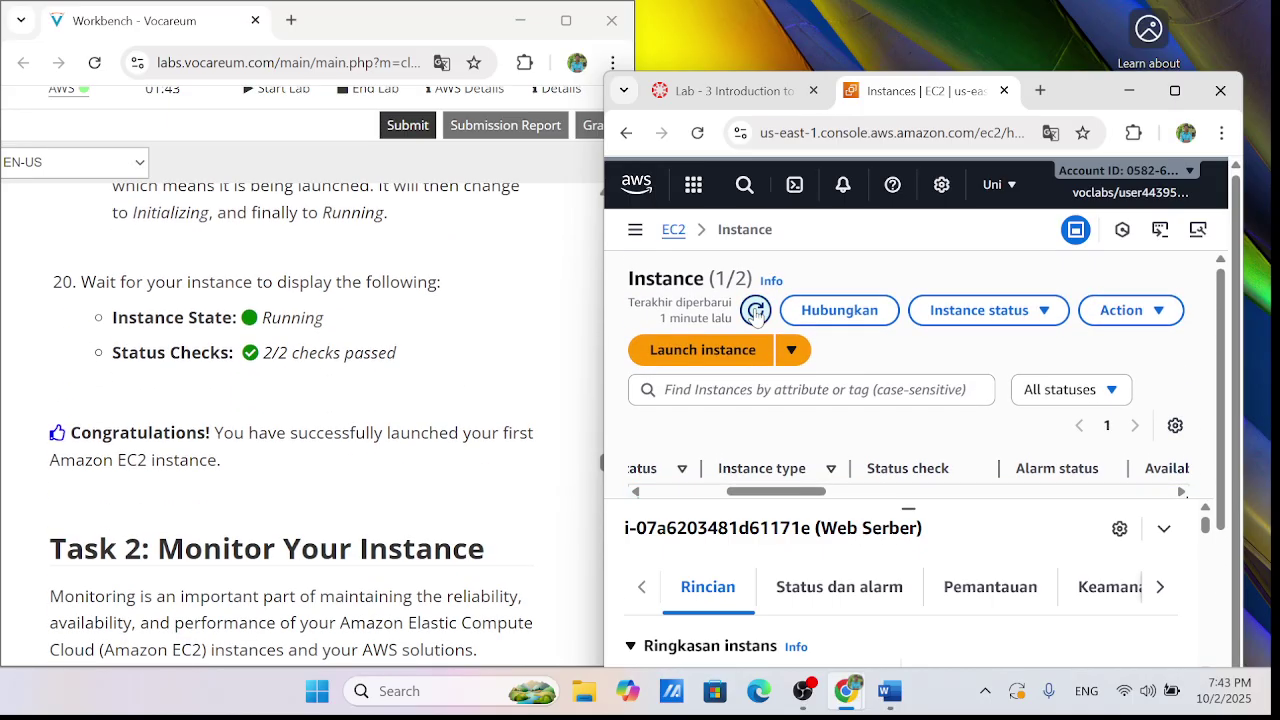
Refresh the instance list and check the Web Server instance's status check against item 20
click(756, 311)
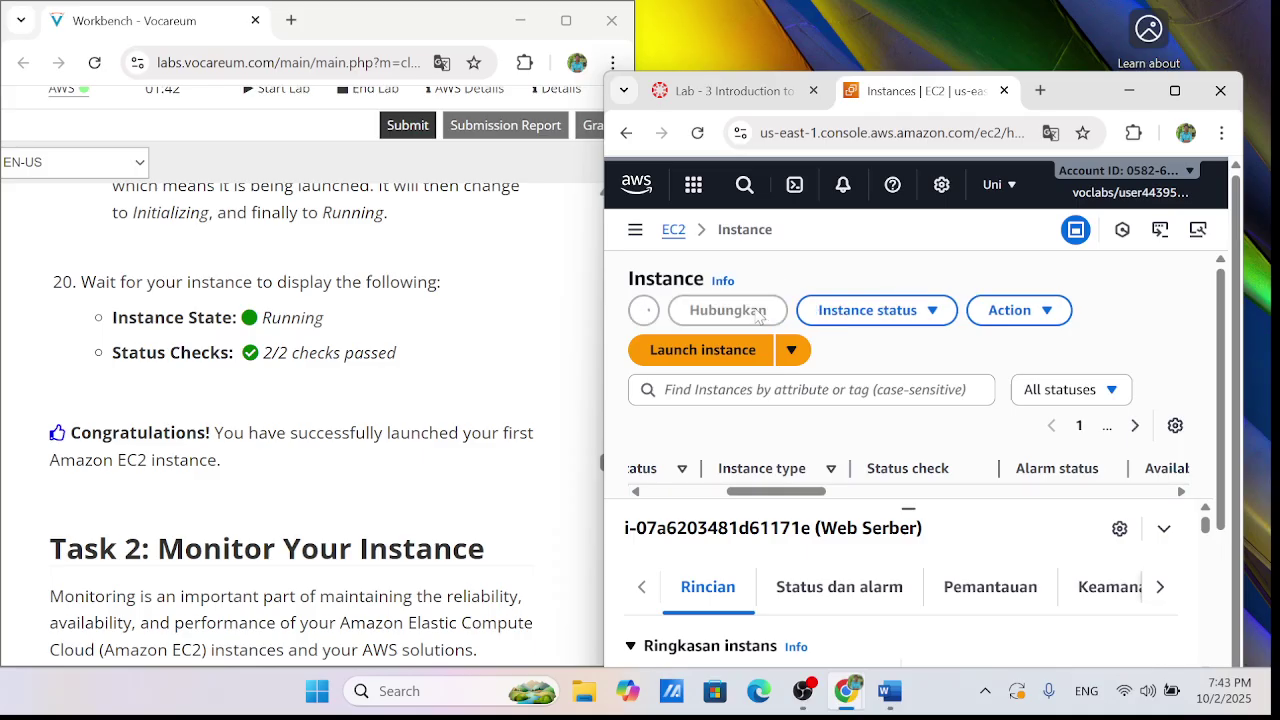
scroll(480, 449, down, 2)
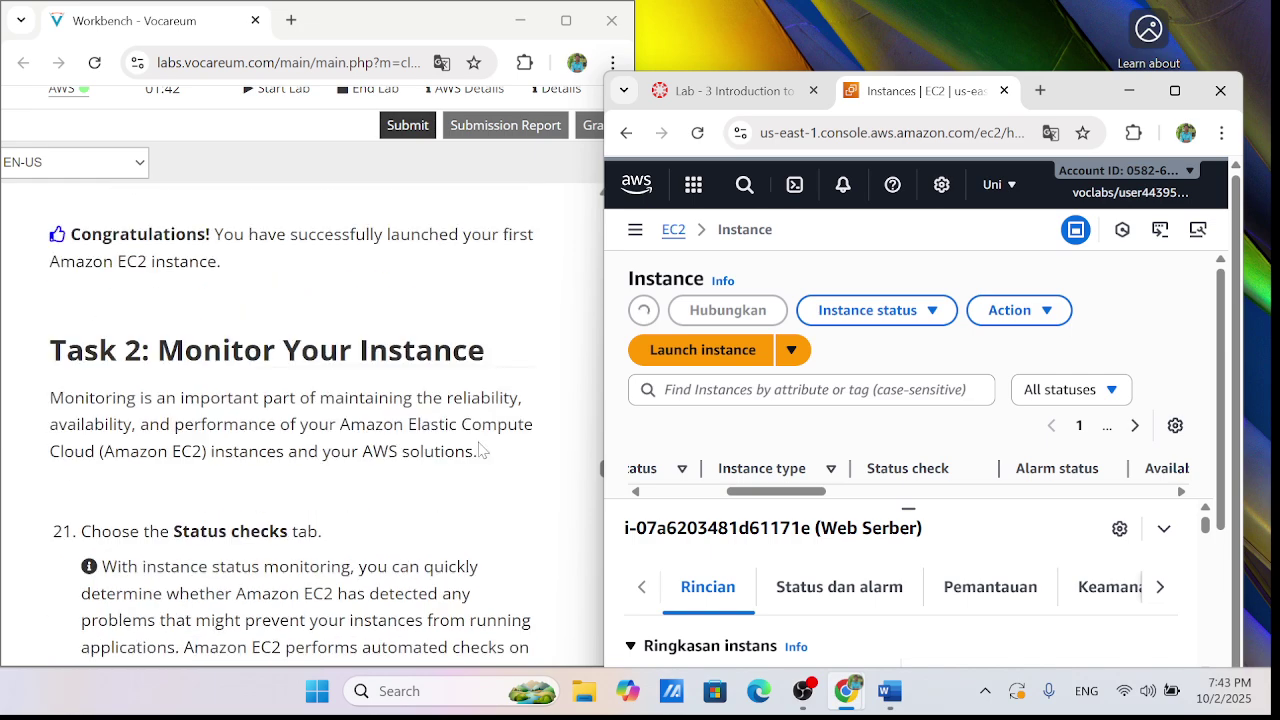
scroll(811, 446, down, 2)
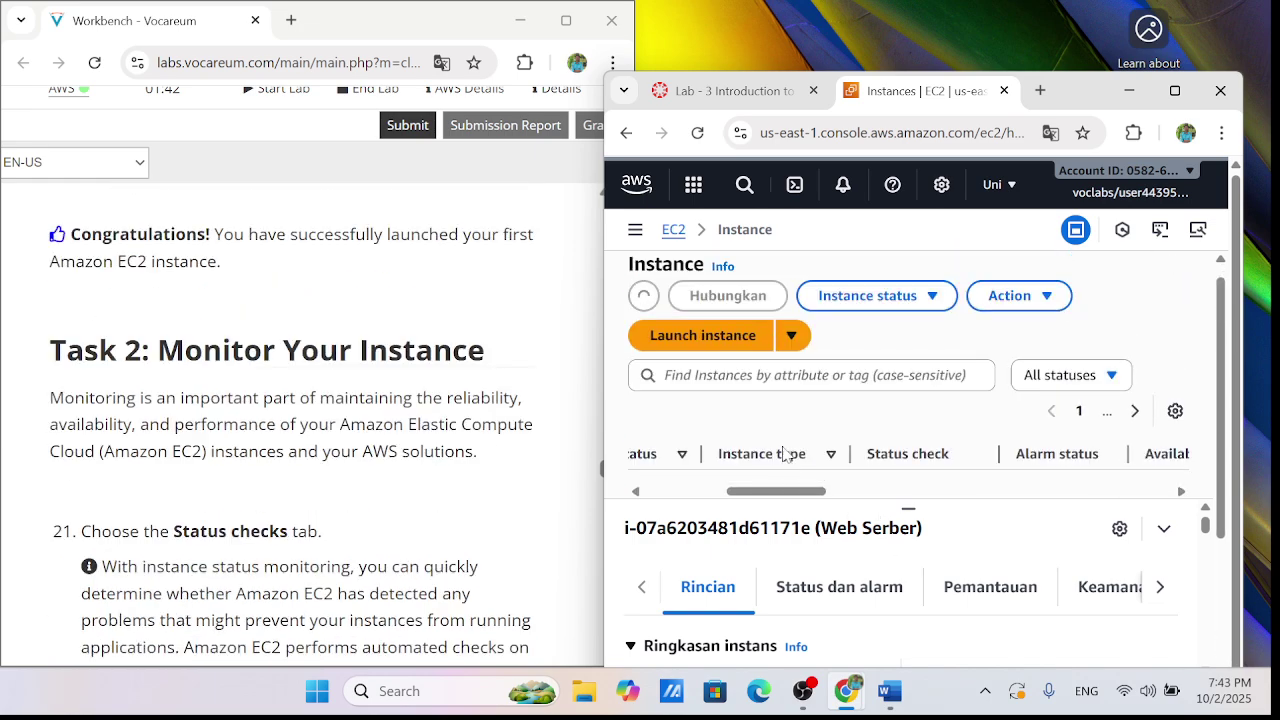
scroll(783, 468, down, 2)
drag(814, 331, 818, 366)
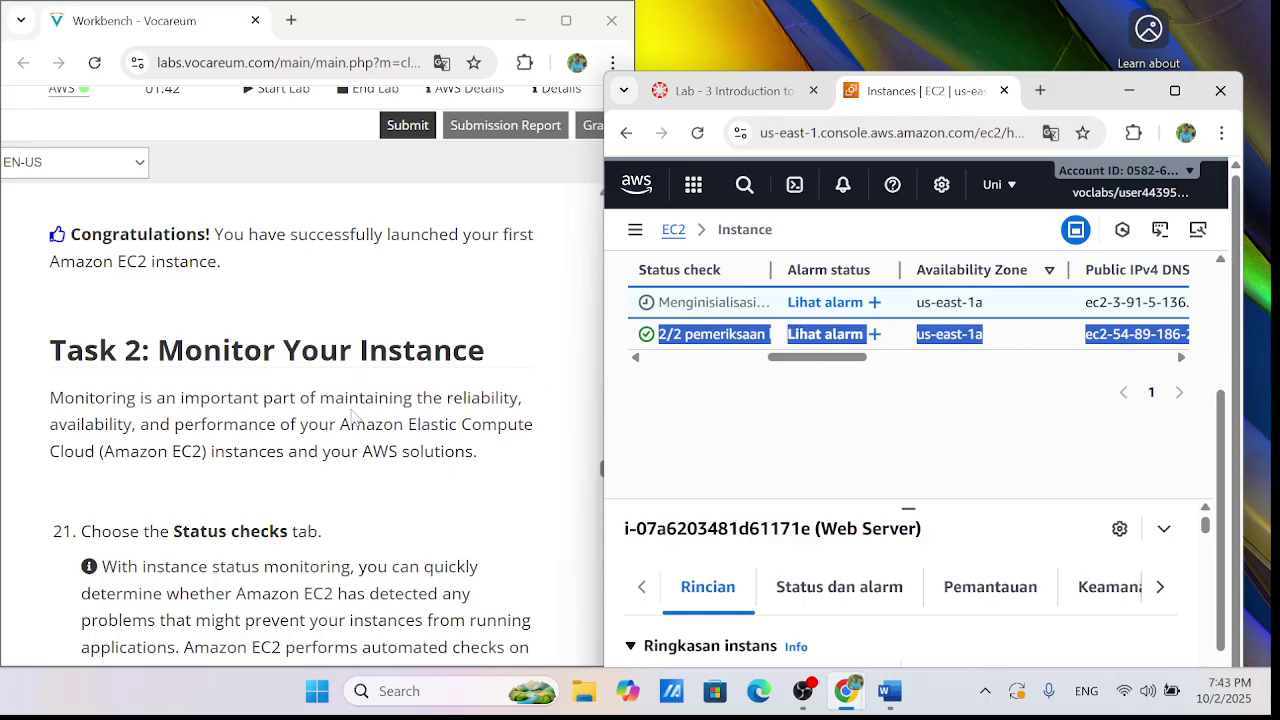
Open the Web Server instance's status checks per item 21 and tile the console window beside the lab instructions
scroll(352, 415, down, 2)
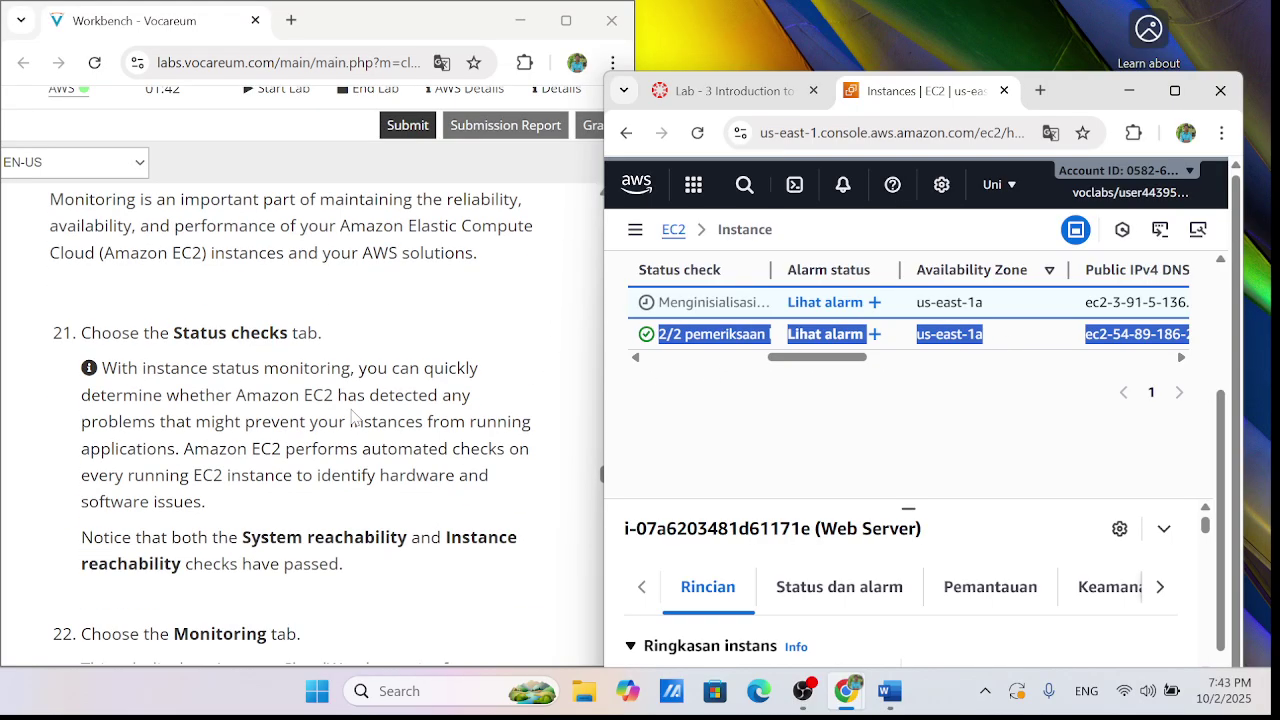
click(856, 587)
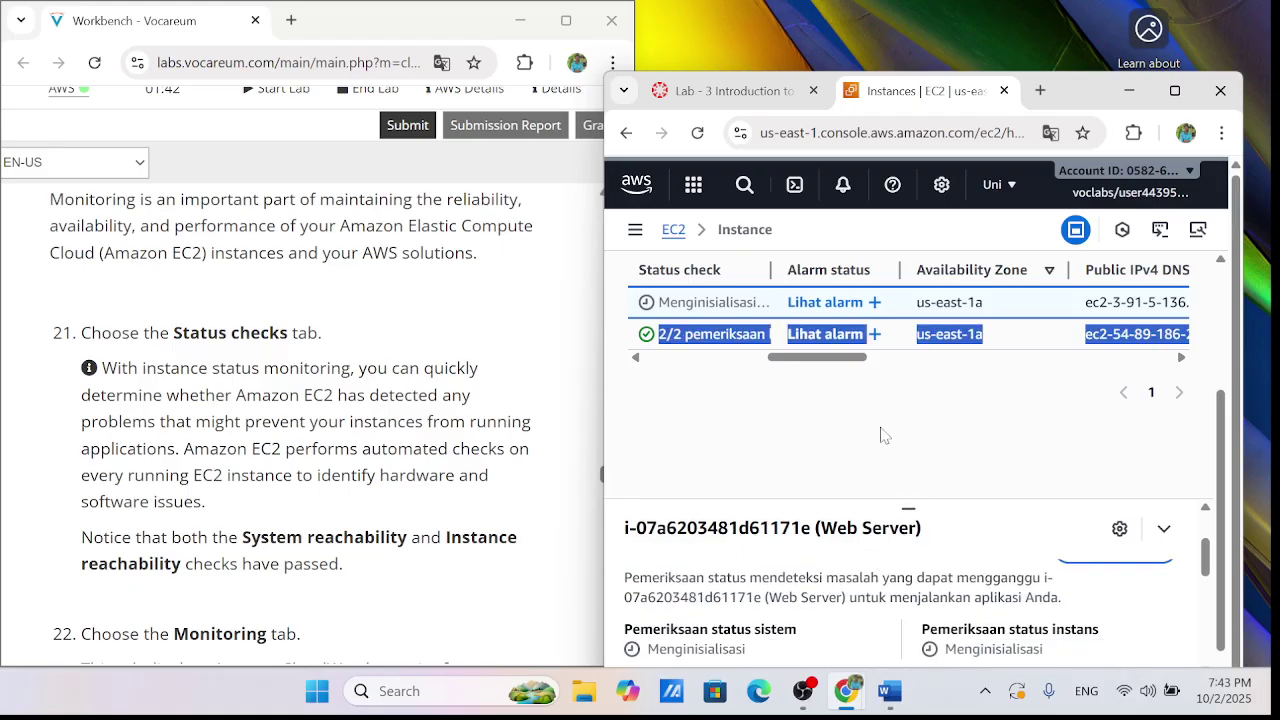
drag(1070, 87, 412, 64)
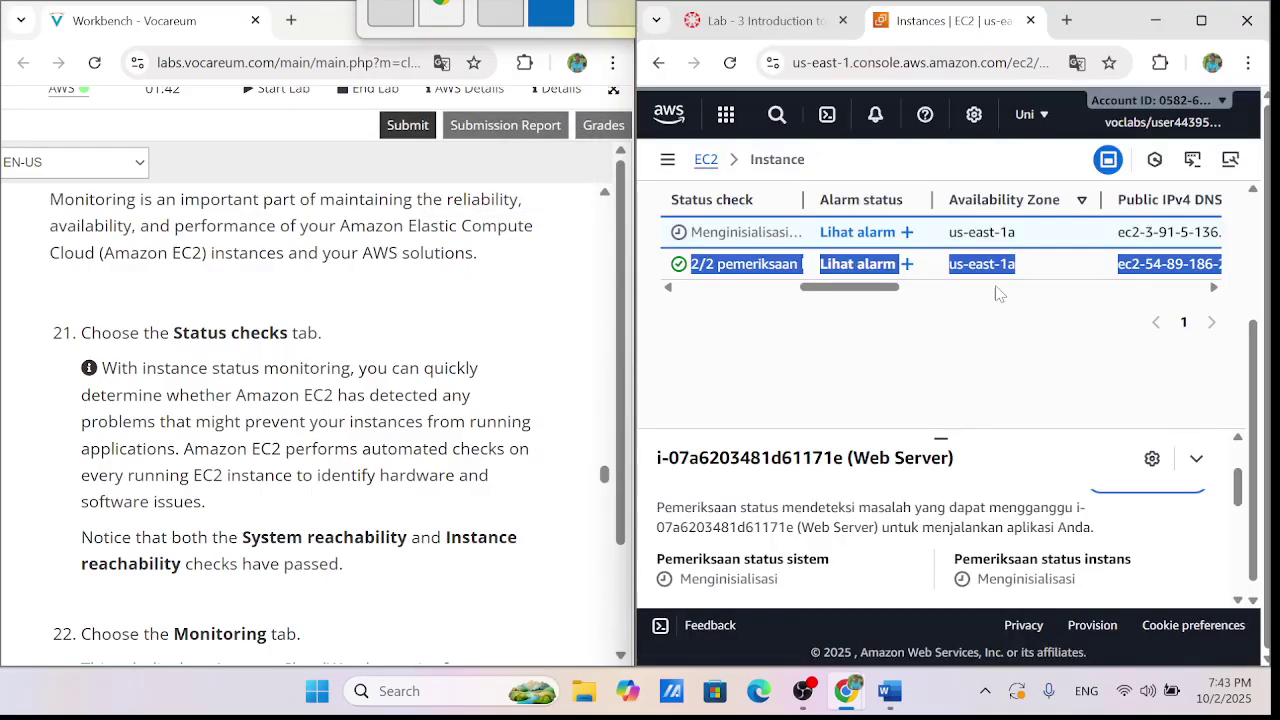
scroll(830, 387, up, 2)
scroll(830, 387, down, 2)
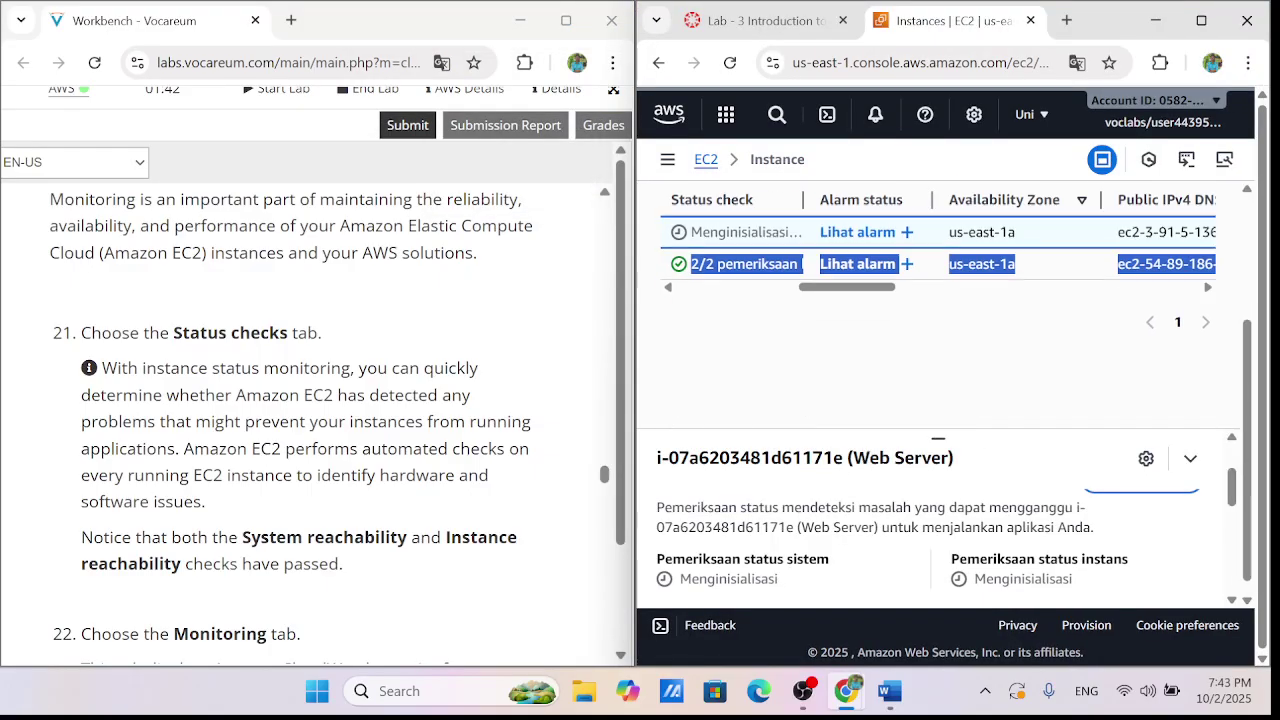
click(843, 380)
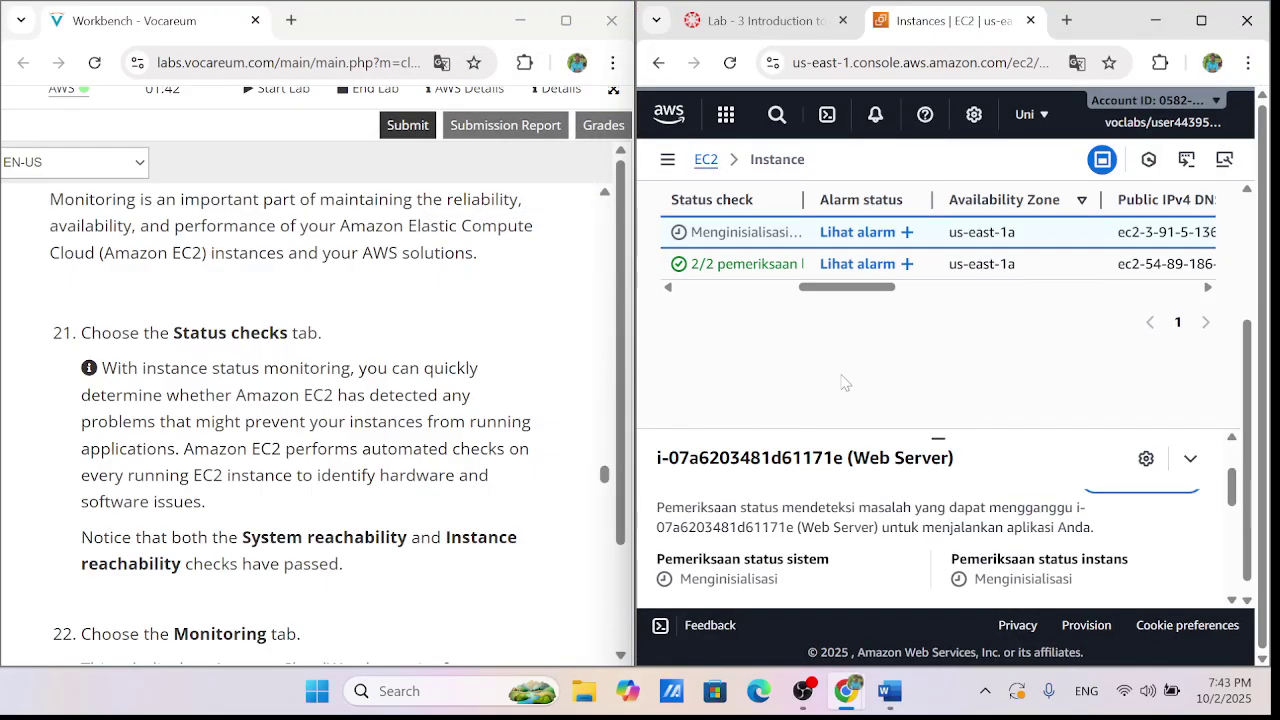
Refresh the instance list again to recheck the Web Server's status check, and close the Task Manager window
scroll(843, 380, up, 1)
scroll(938, 300, up, 2)
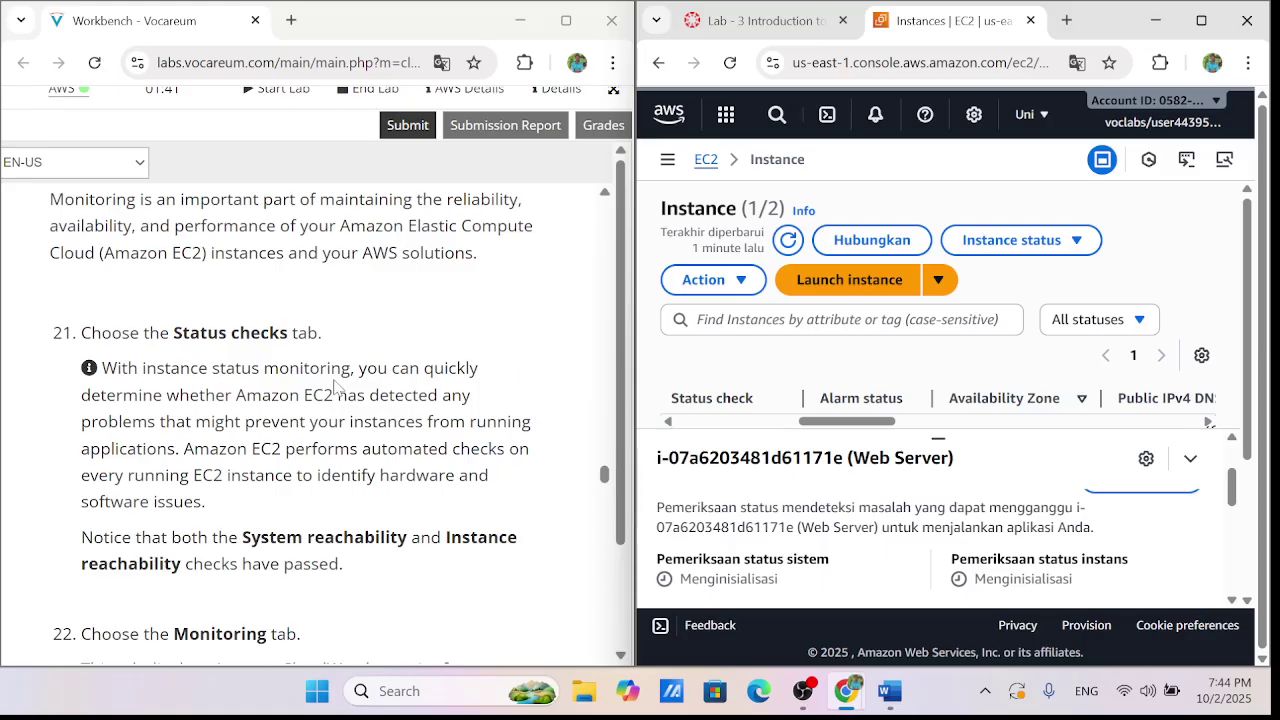
click(789, 240)
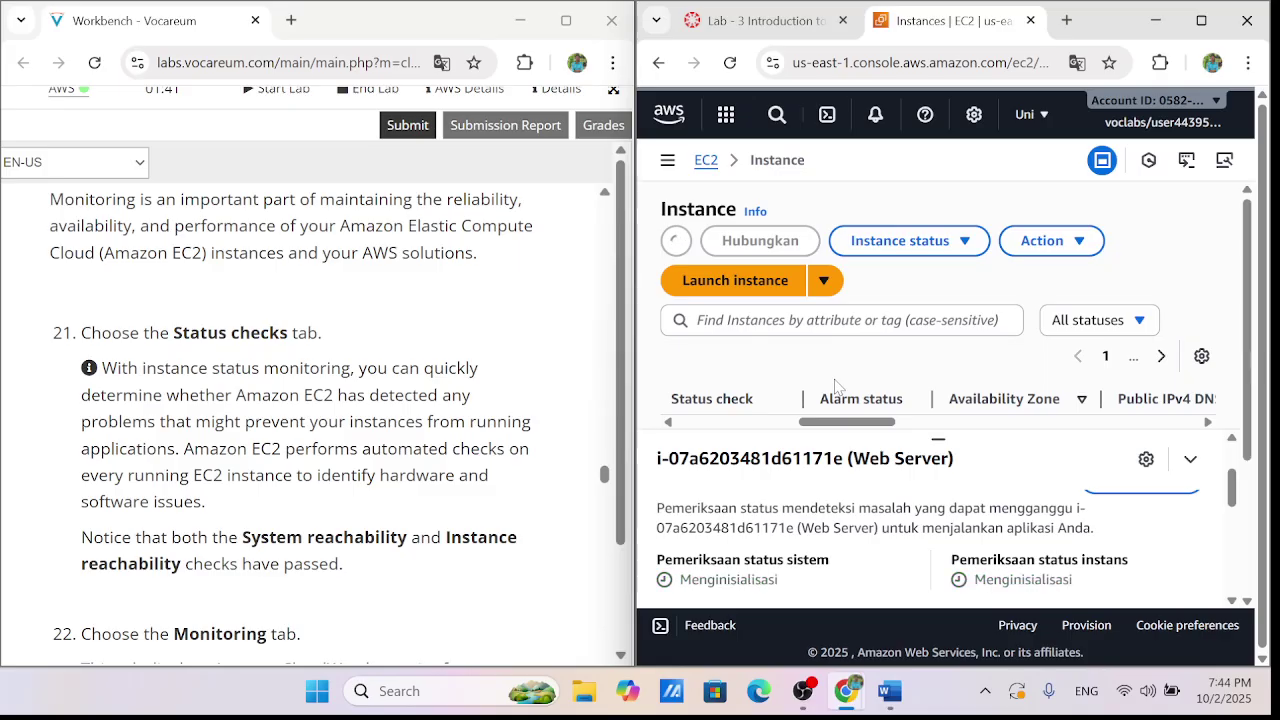
scroll(900, 385, down, 1)
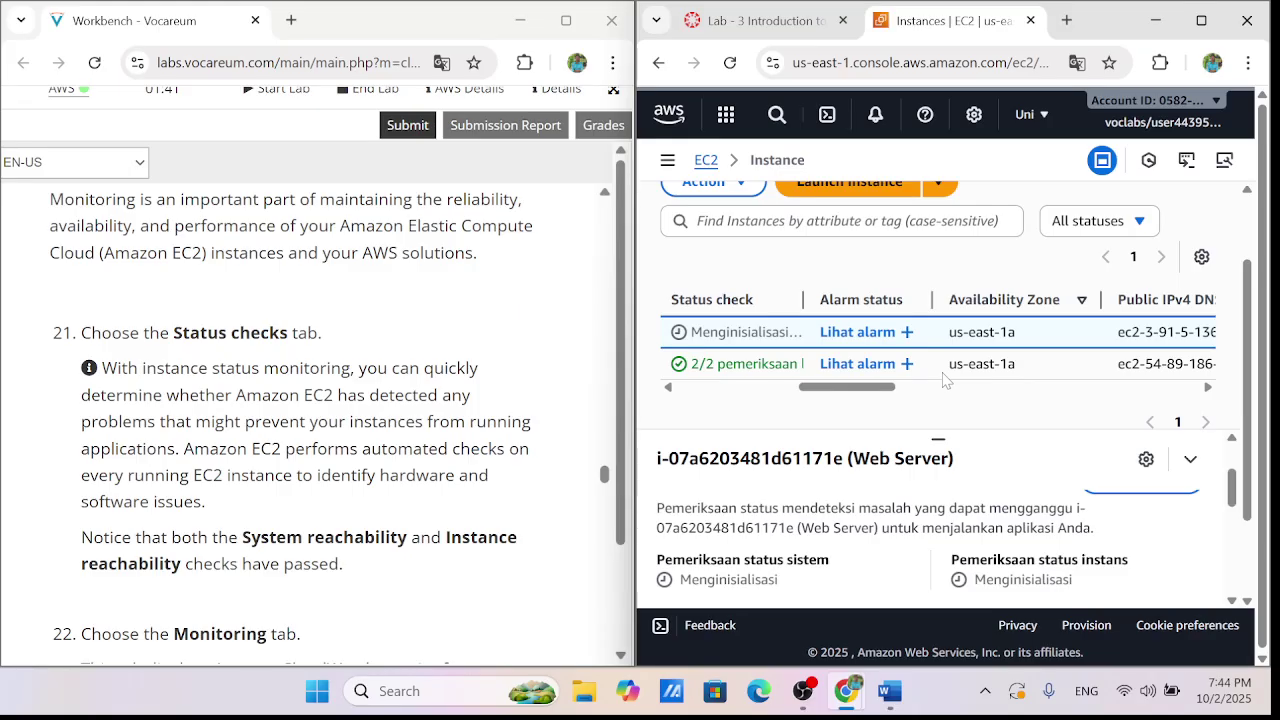
scroll(820, 262, up, 1)
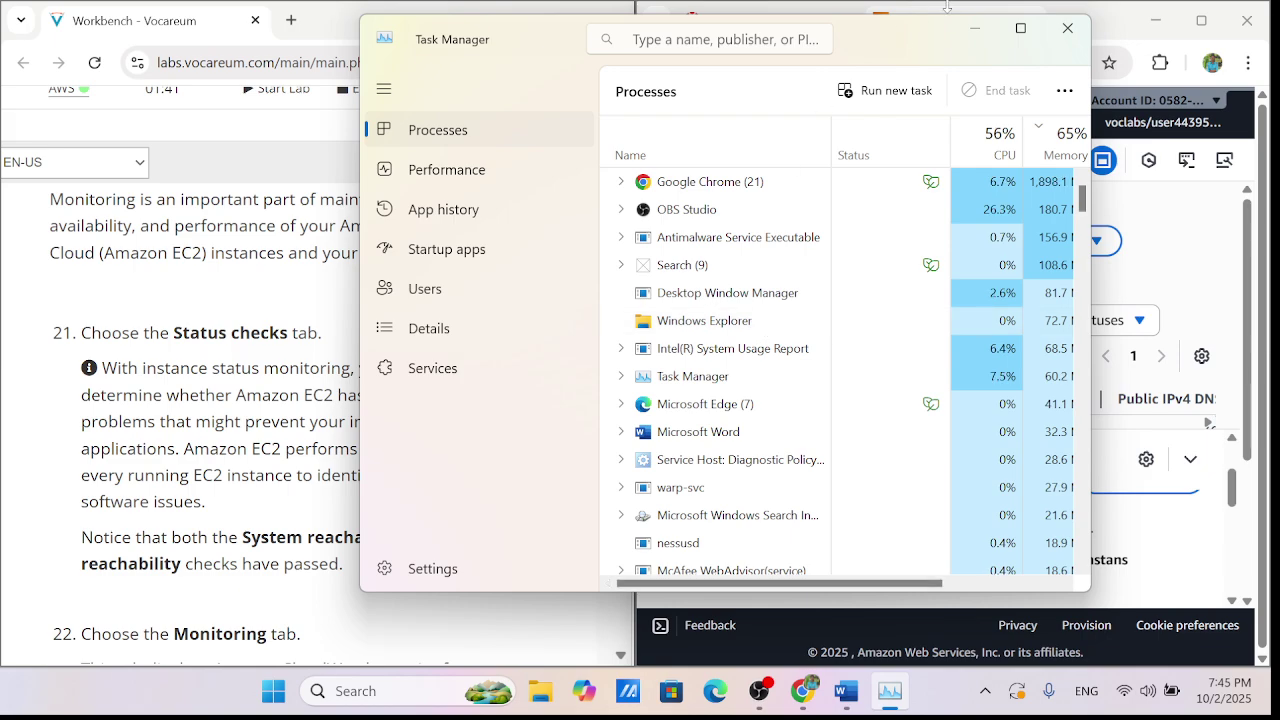
click(1067, 28)
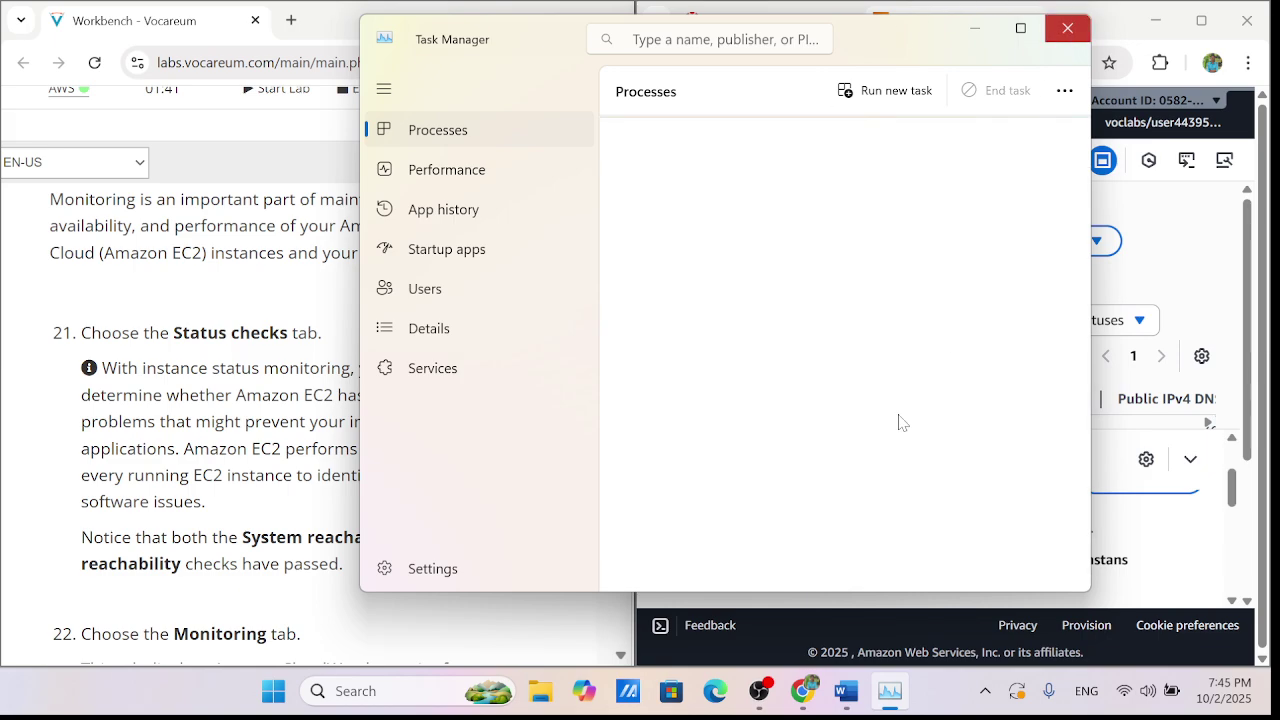
Refresh the instance list and check the status check result of the Web Server instance
drag(937, 439, 937, 461)
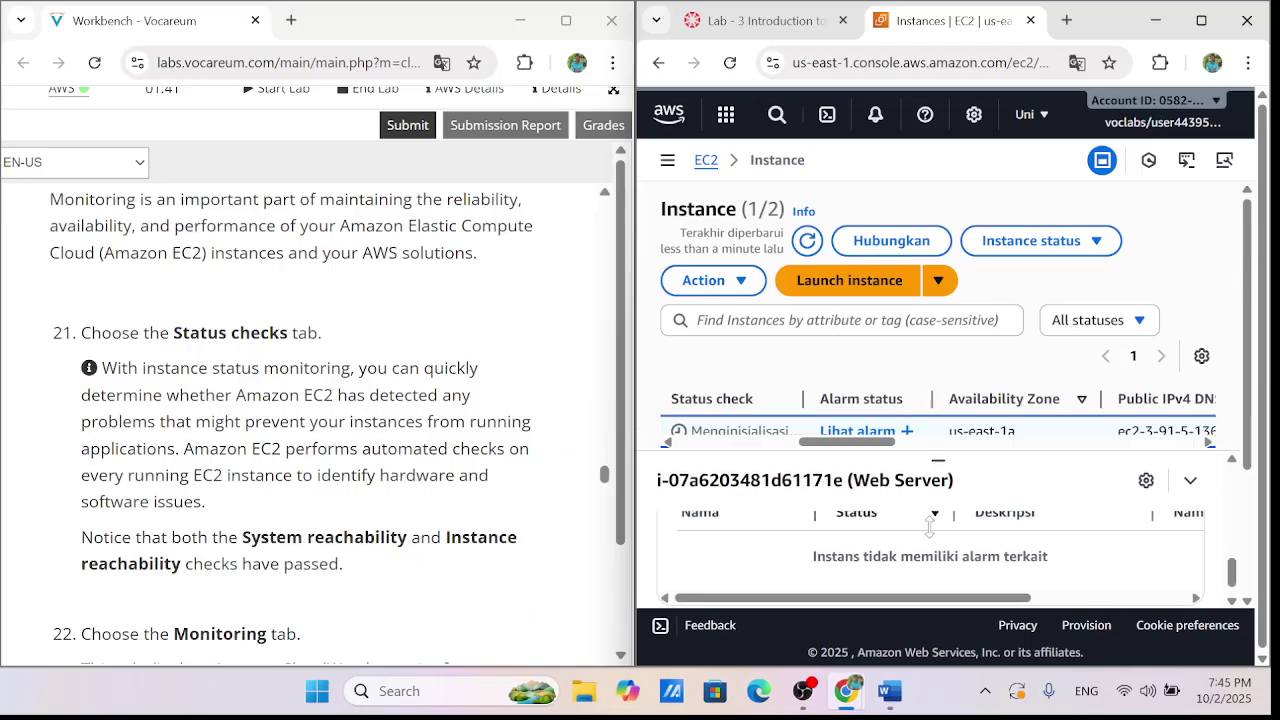
scroll(900, 320, down, 2)
scroll(871, 290, up, 2)
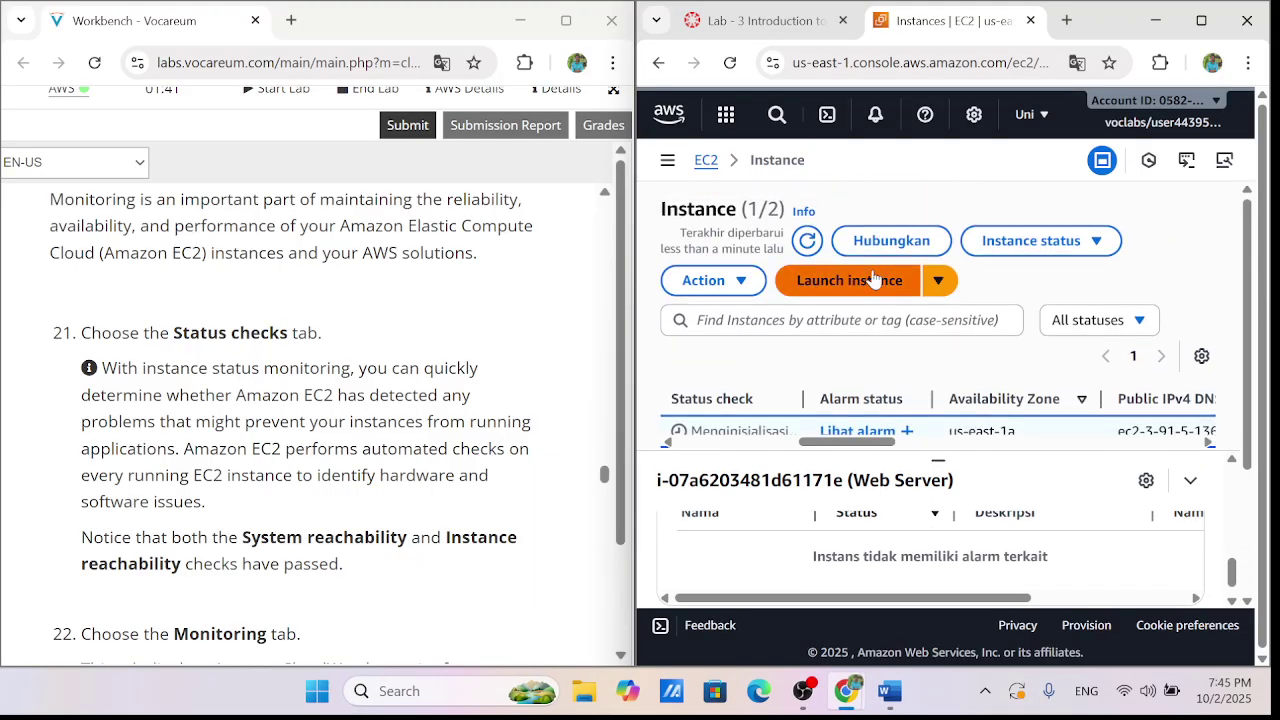
click(796, 244)
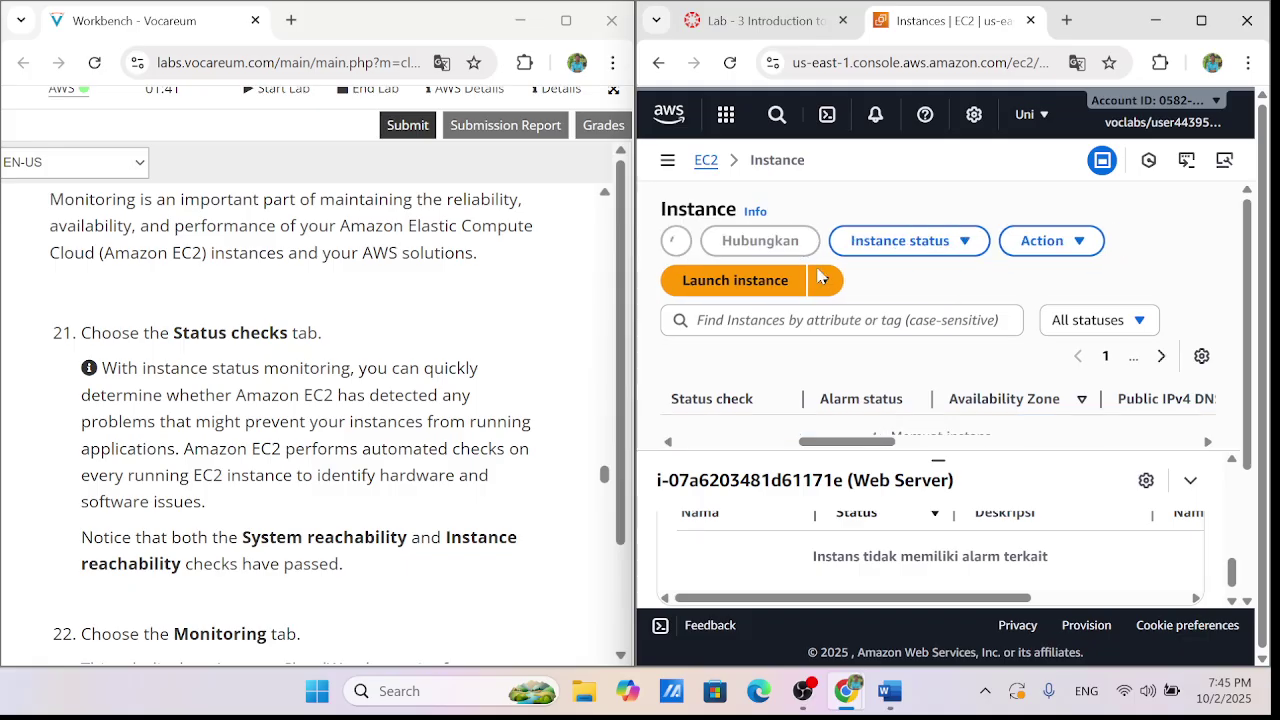
scroll(847, 325, down, 2)
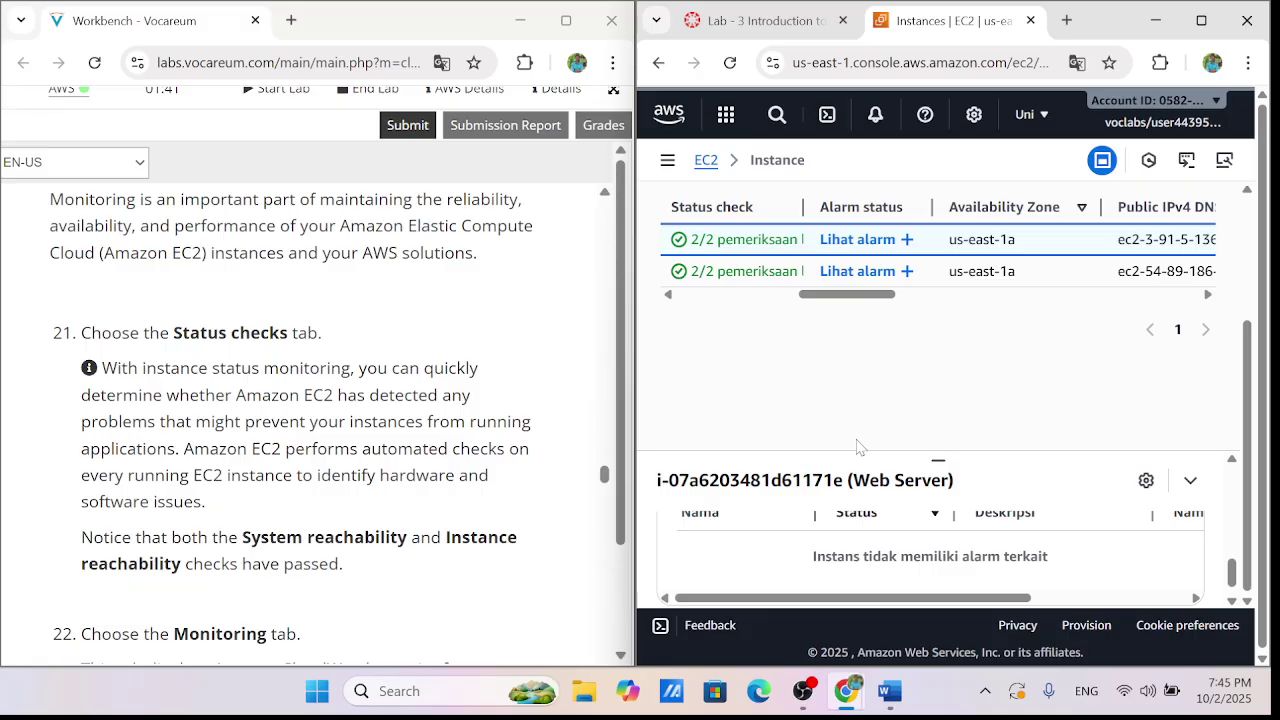
scroll(904, 571, up, 2)
scroll(910, 560, down, 2)
scroll(918, 555, up, 1)
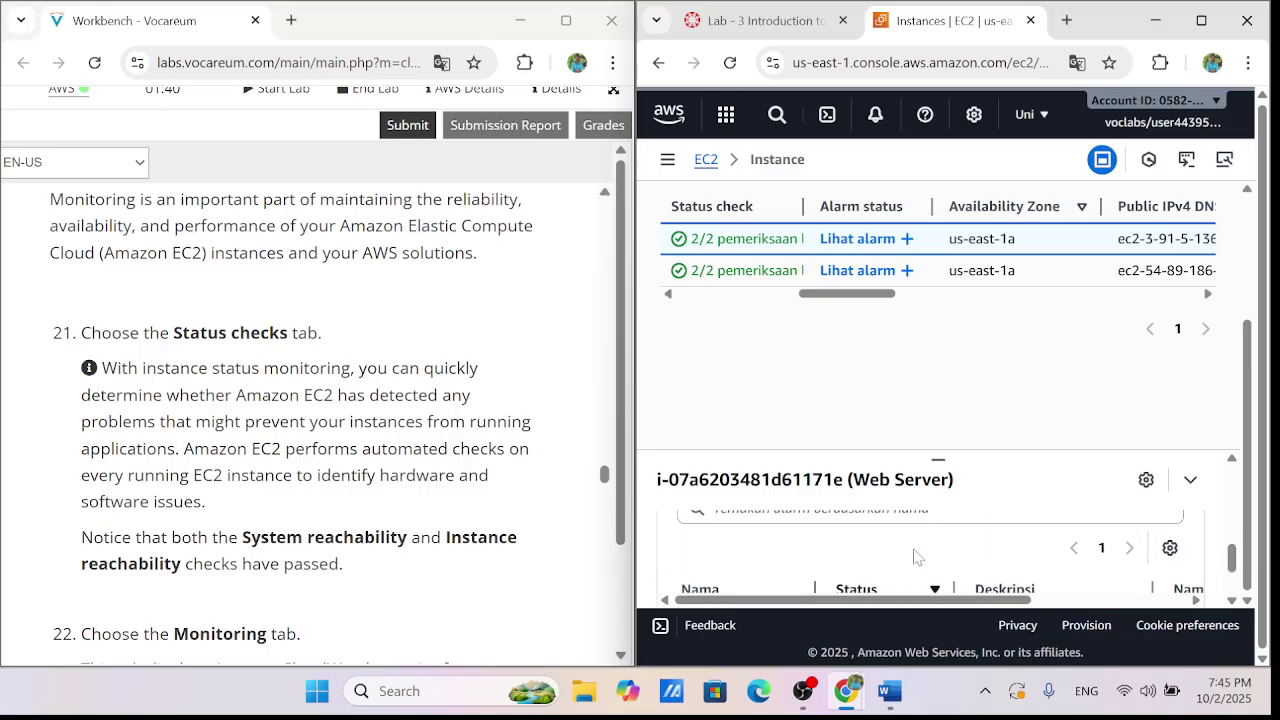
Try to enlarge the Web Server's details pane upward to make room for its status information
drag(942, 458, 948, 369)
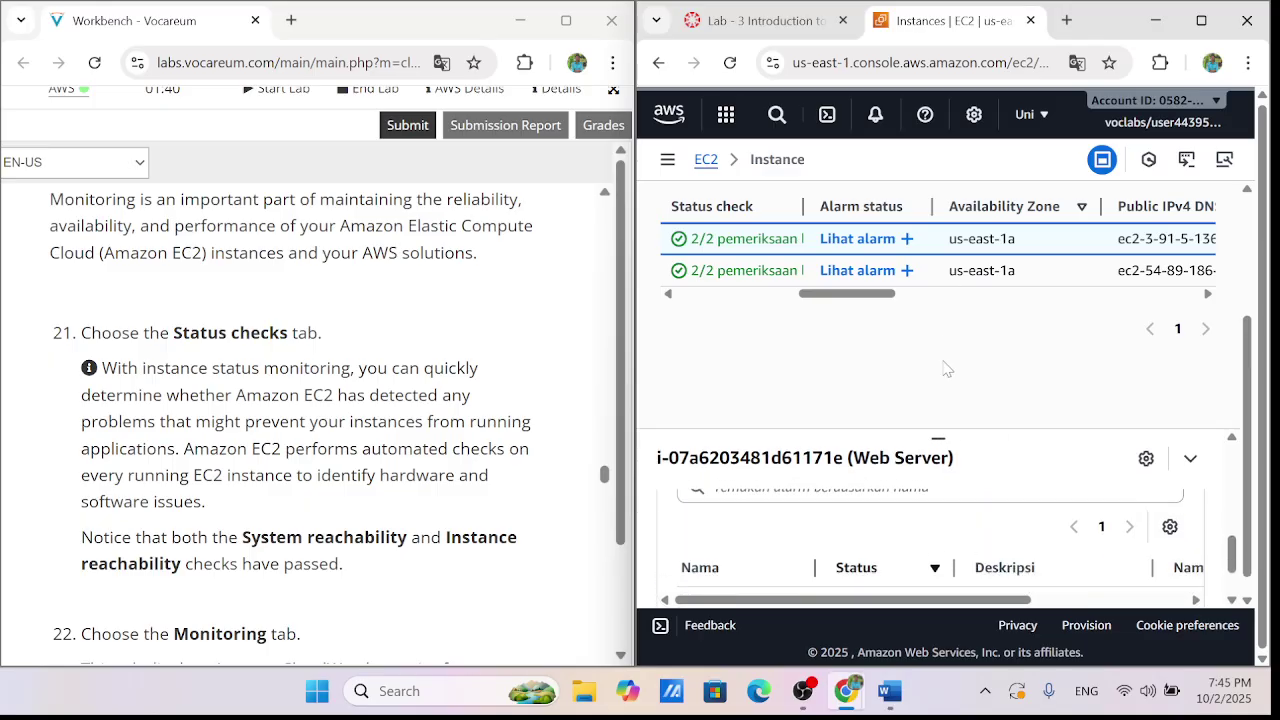
scroll(912, 528, down, 3)
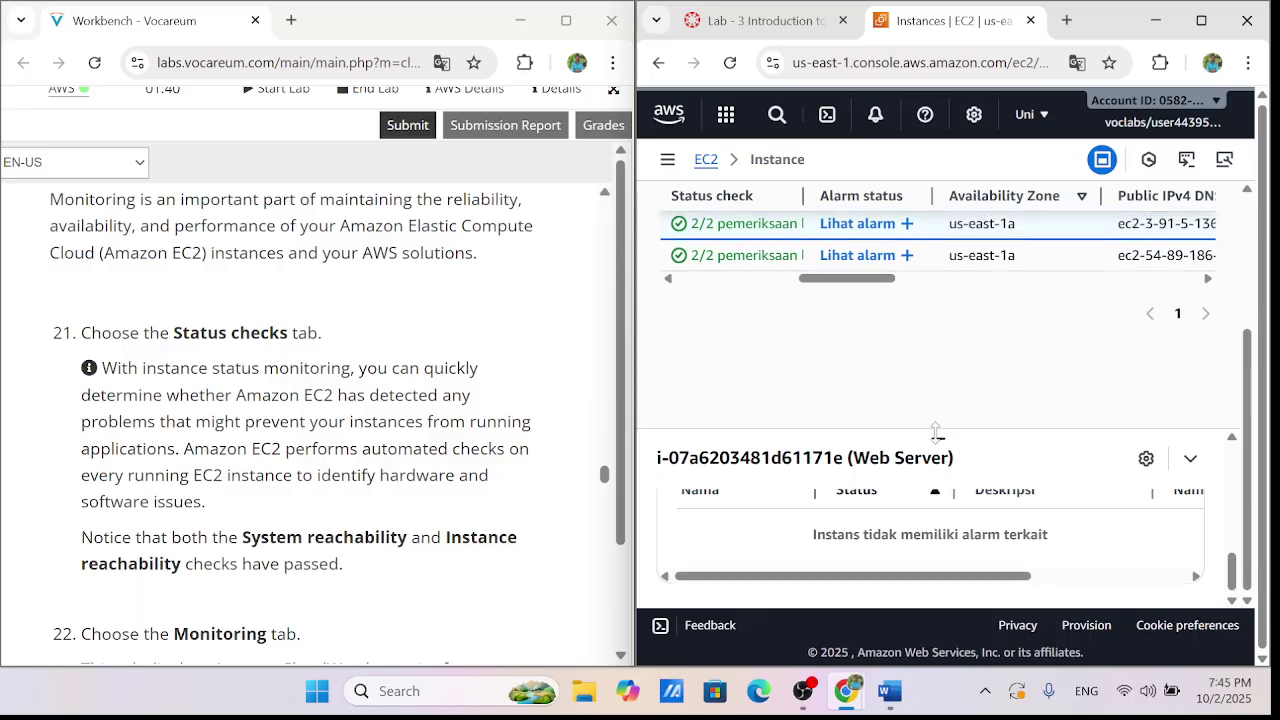
drag(938, 436, 940, 357)
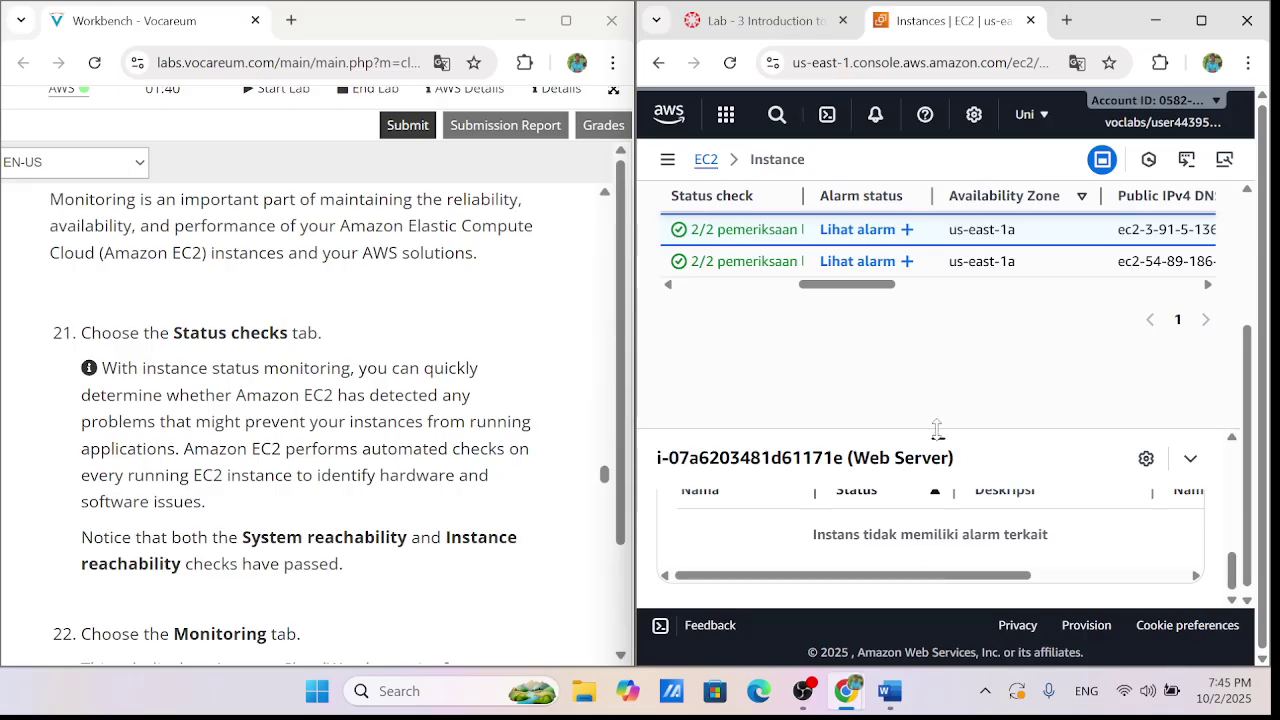
scroll(940, 372, down, 1)
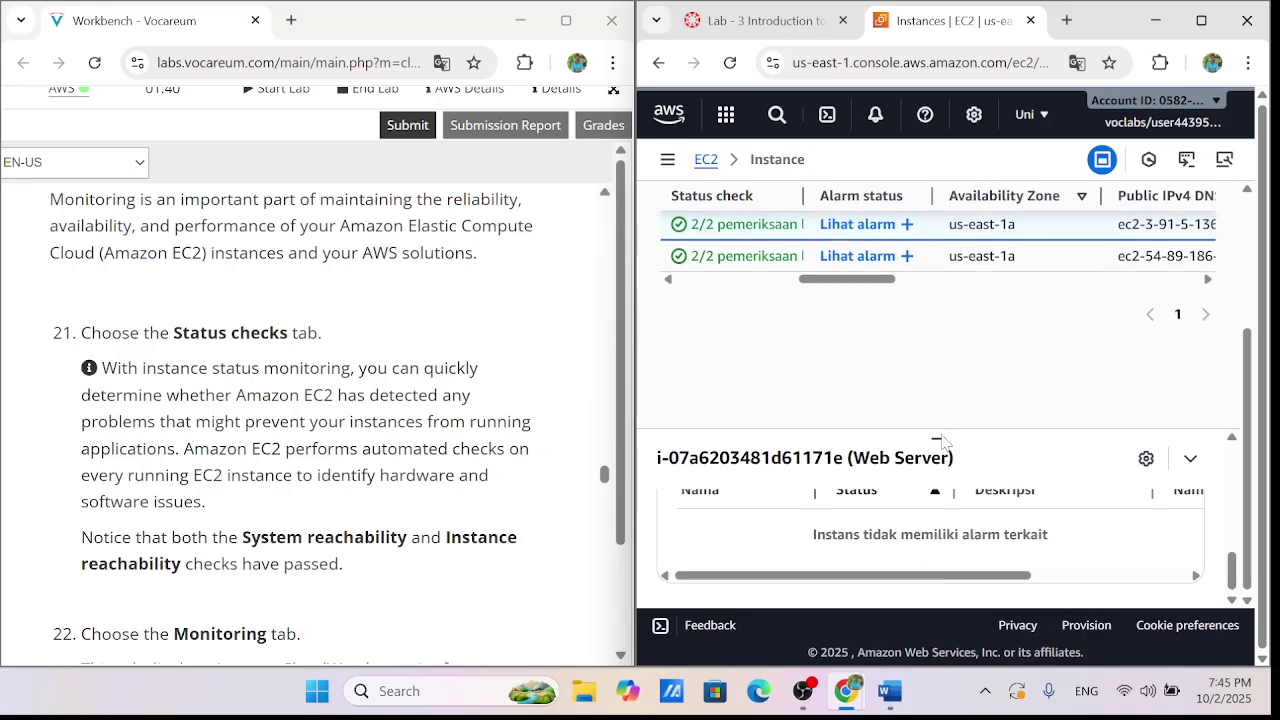
scroll(900, 530, up, 3)
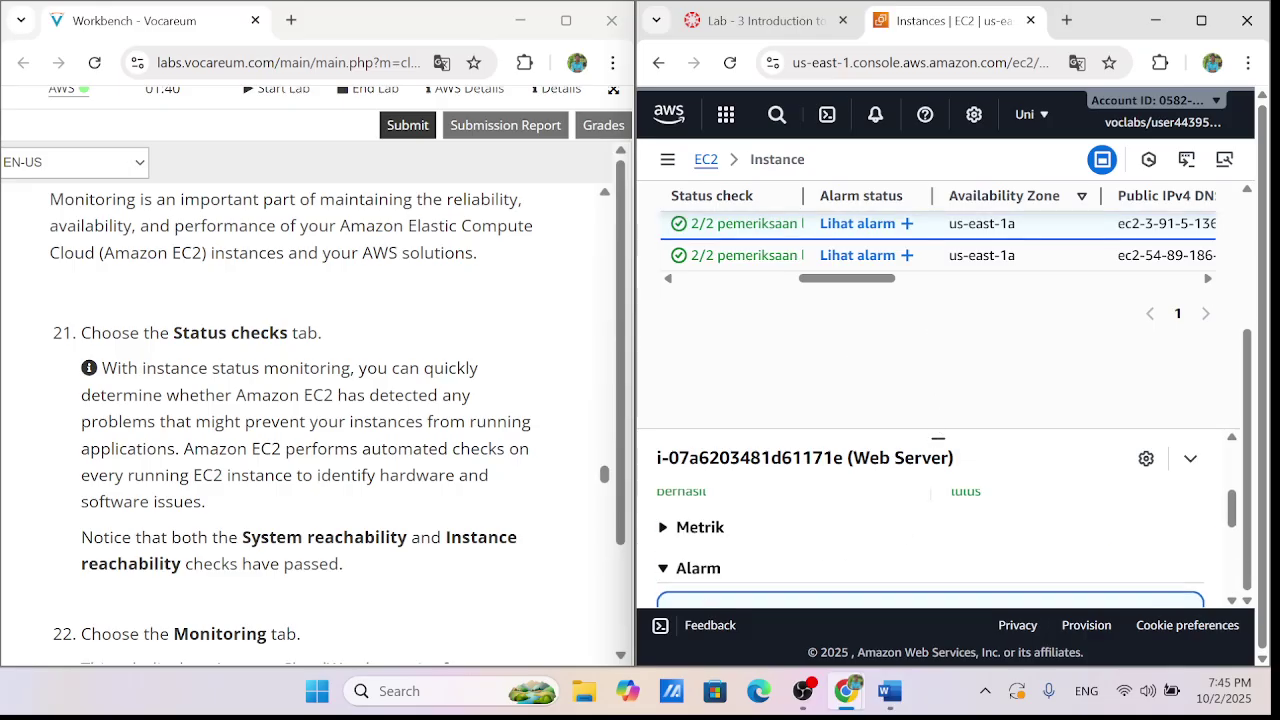
Reselect the Web Server instance in the list and open its status and alarm details
drag(845, 278, 724, 279)
click(684, 225)
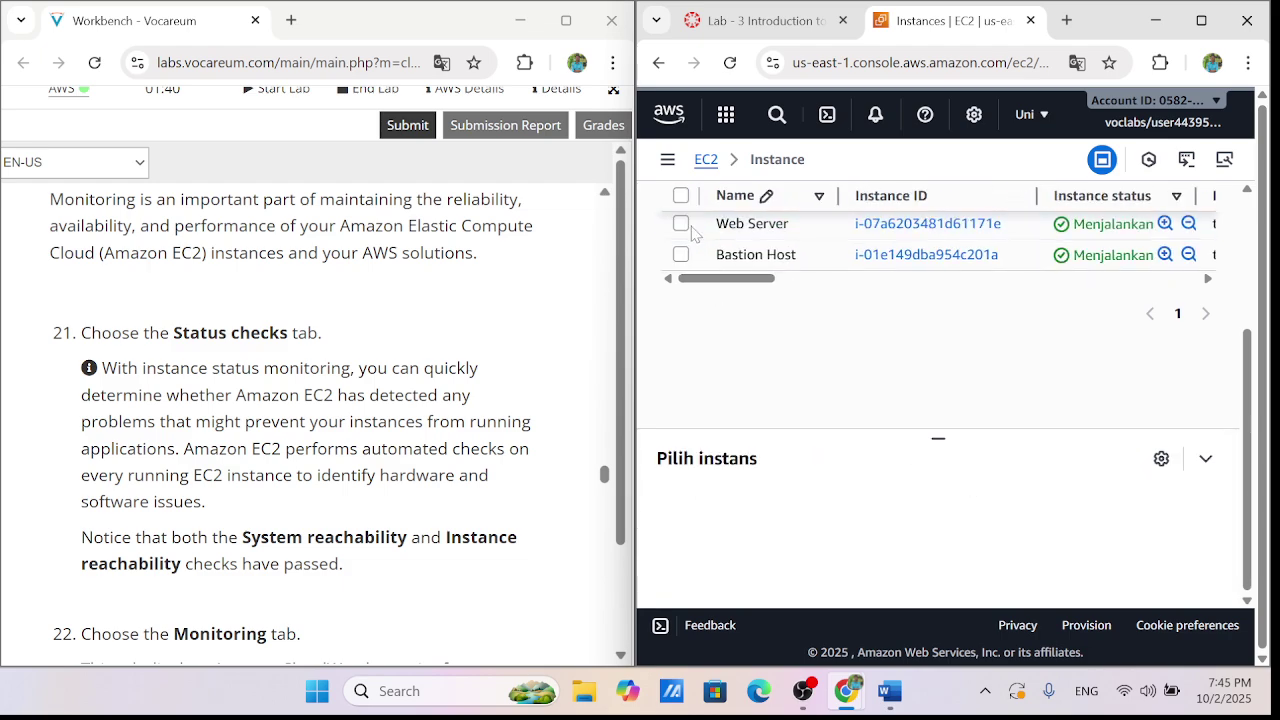
click(681, 224)
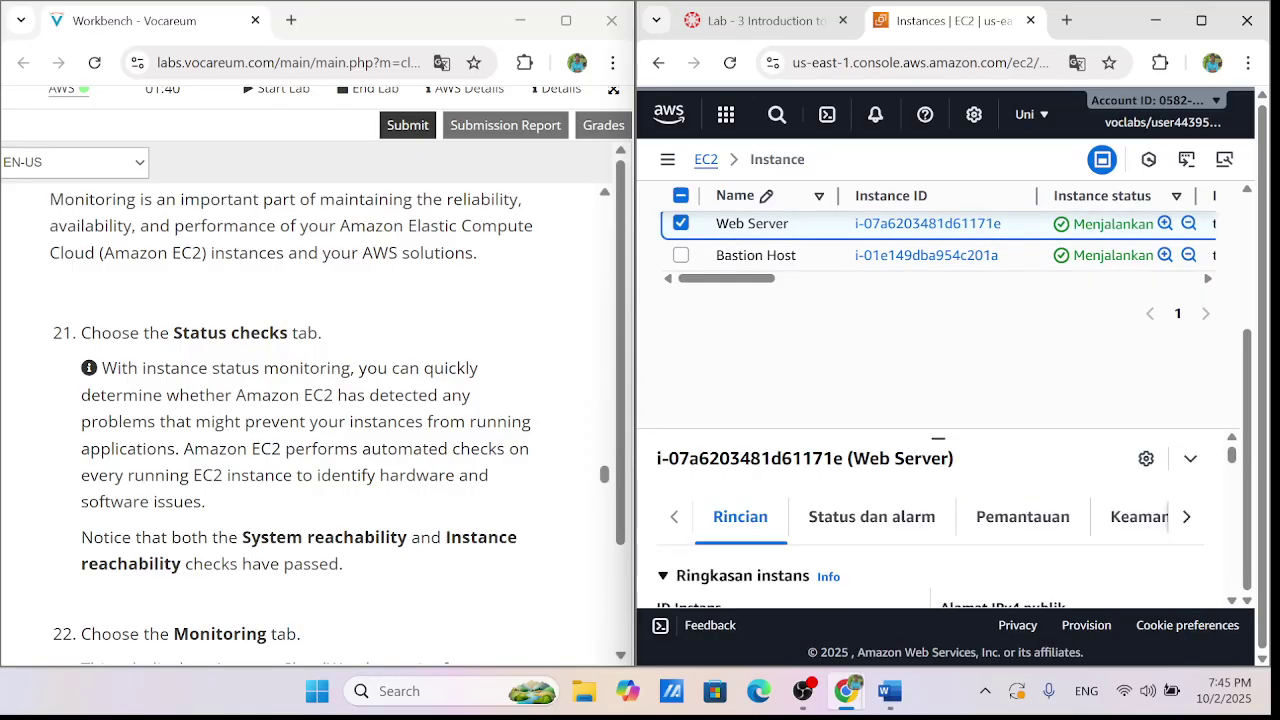
click(871, 516)
Compare the Web Server's system and instance reachability checks with item 21 of the lab instructions and read item 22
scroll(365, 470, down, 1)
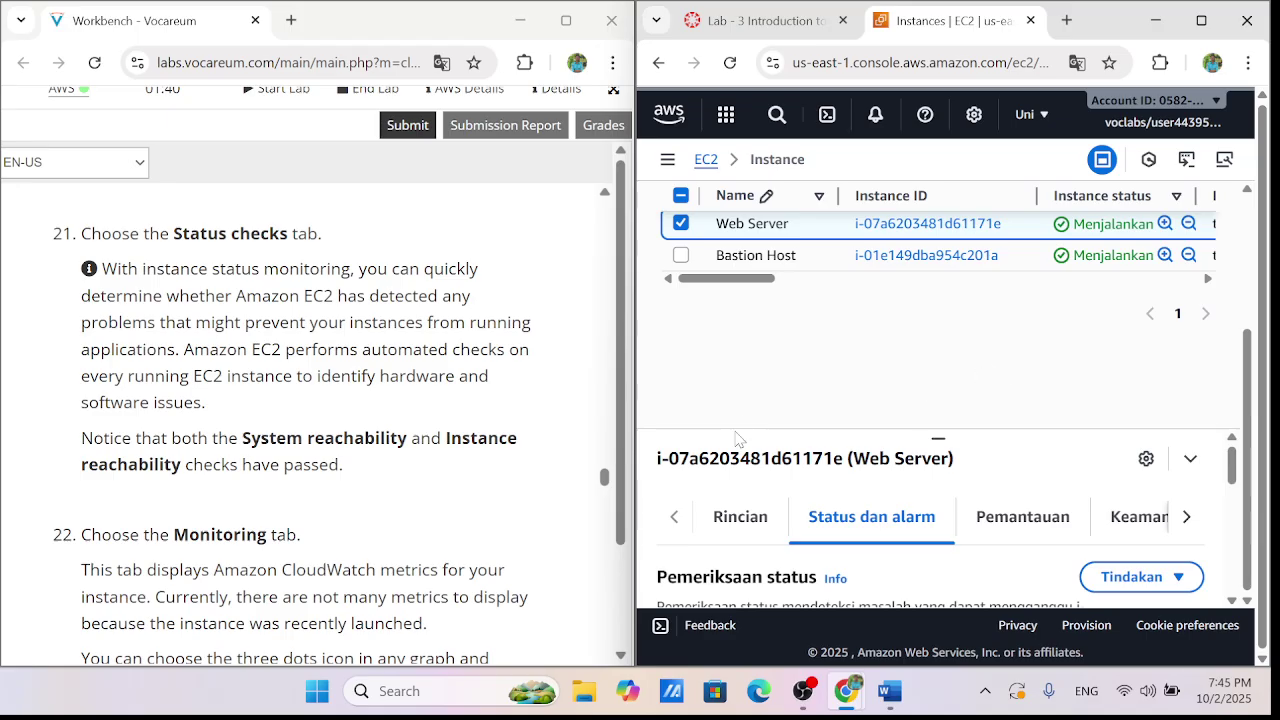
scroll(827, 525, down, 2)
scroll(875, 558, up, 2)
scroll(875, 558, down, 3)
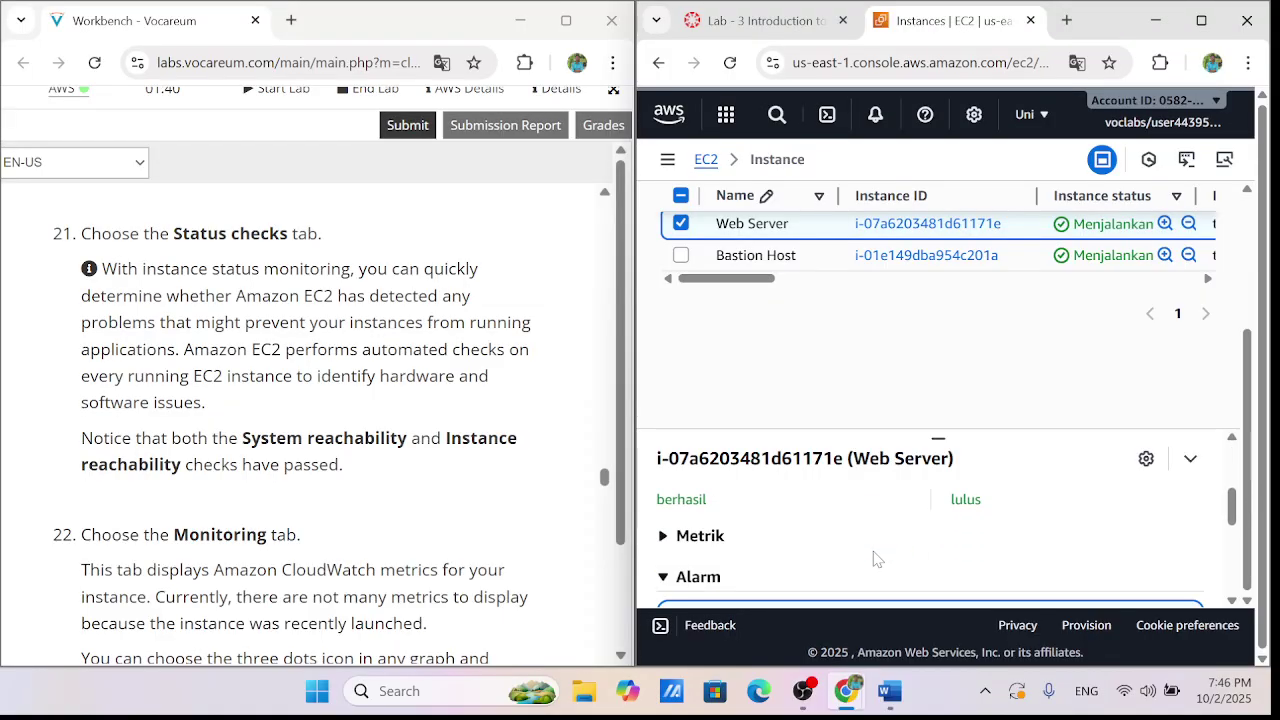
scroll(875, 558, up, 2)
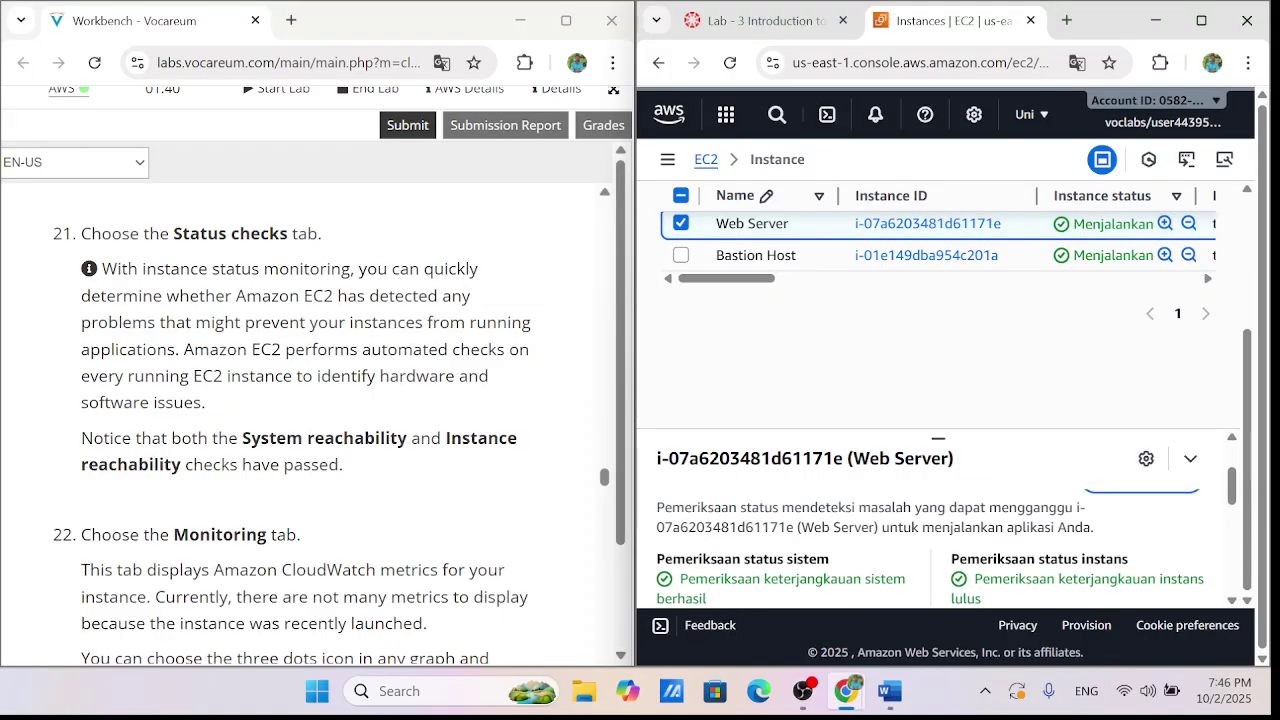
scroll(940, 540, down, 2)
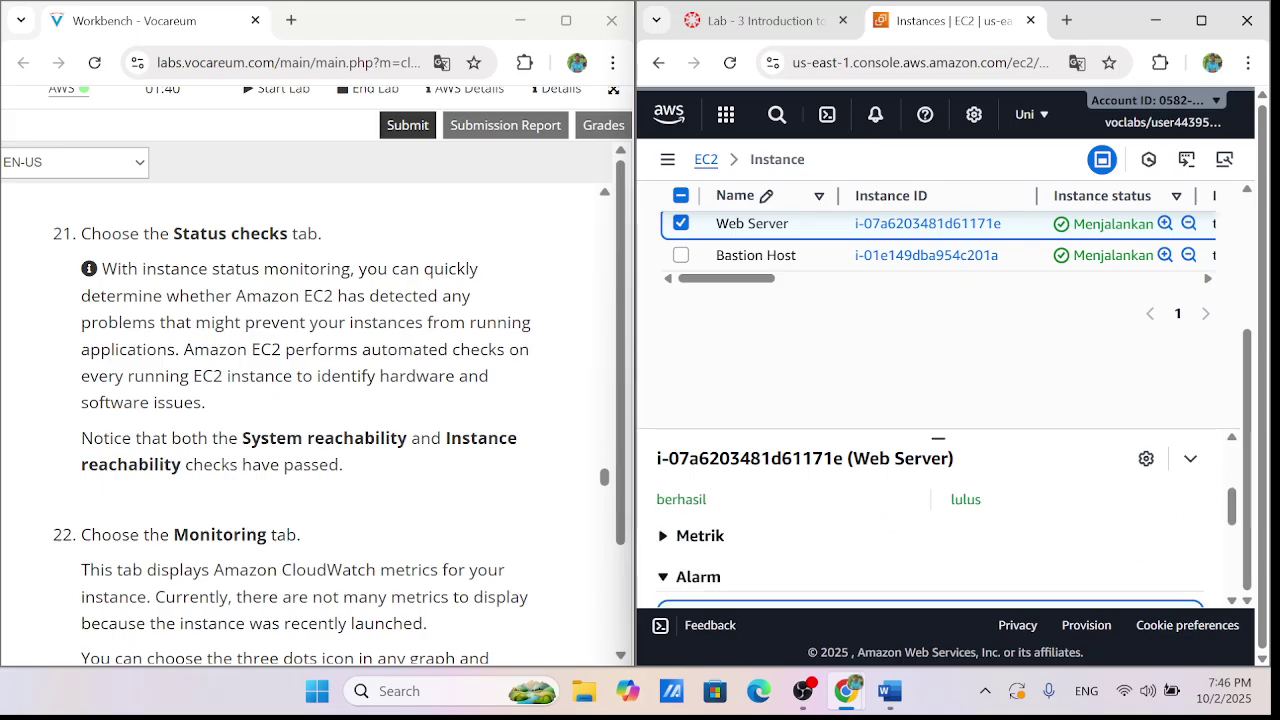
scroll(940, 540, down, 1)
scroll(336, 448, down, 1)
scroll(966, 320, up, 2)
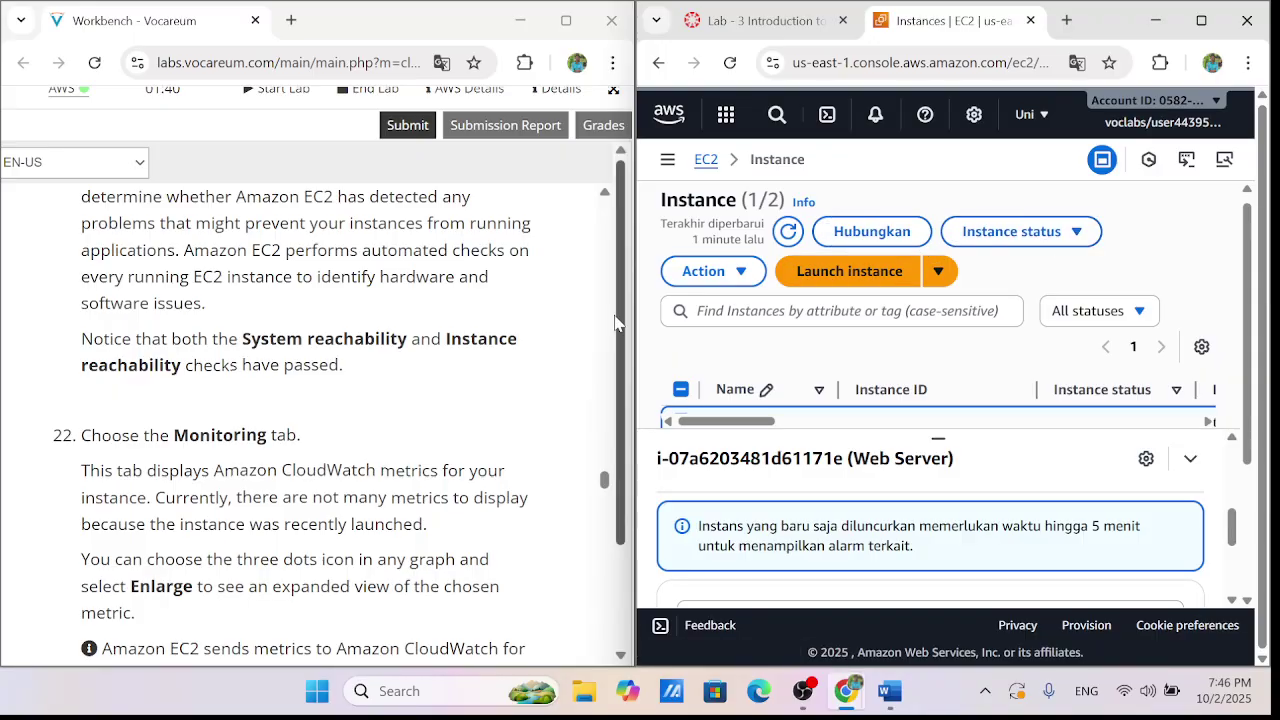
scroll(491, 369, down, 2)
scroll(945, 551, down, 2)
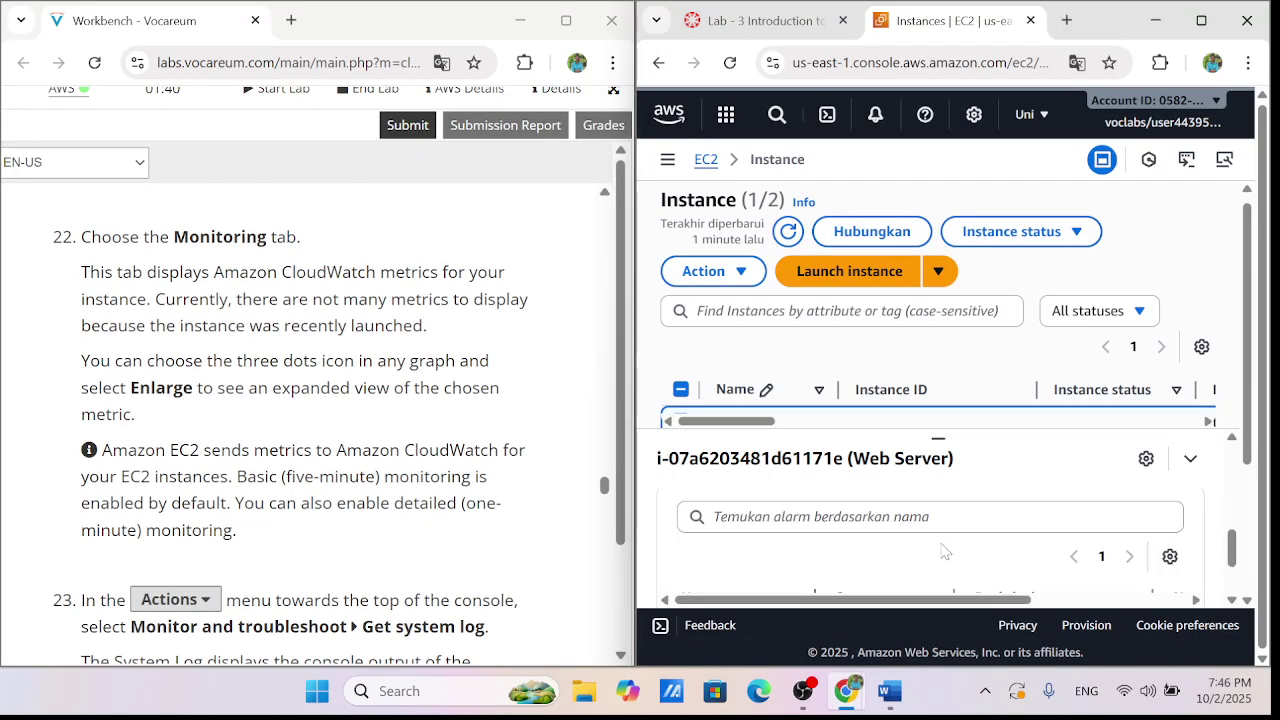
scroll(945, 551, down, 1)
scroll(945, 551, up, 1)
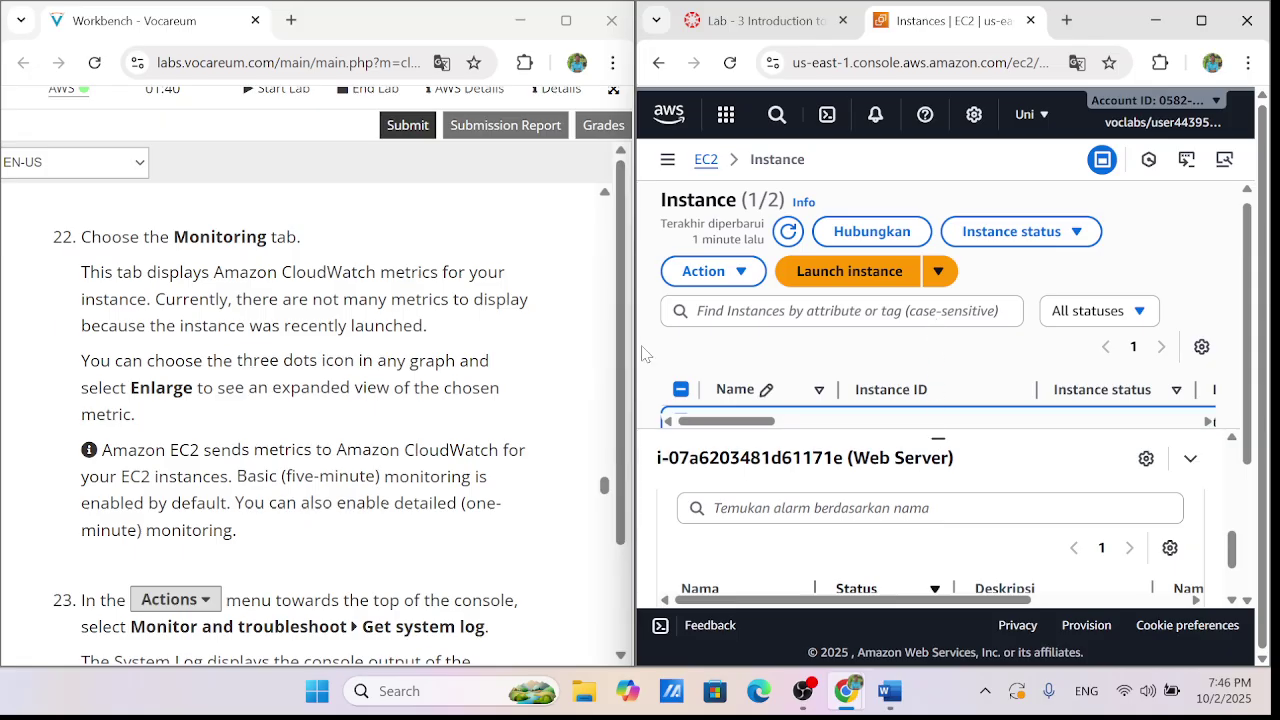
Widen the console window by narrowing the lab instructions window beside it
drag(643, 354, 480, 354)
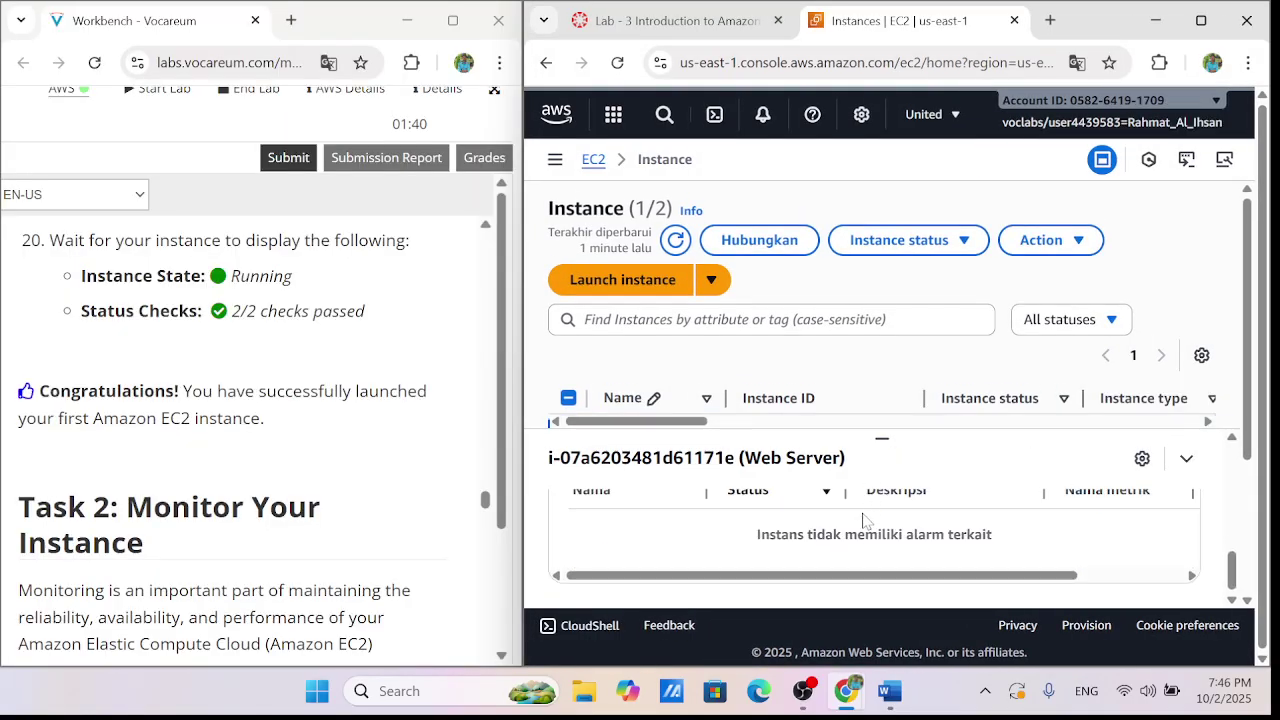
scroll(865, 520, up, 2)
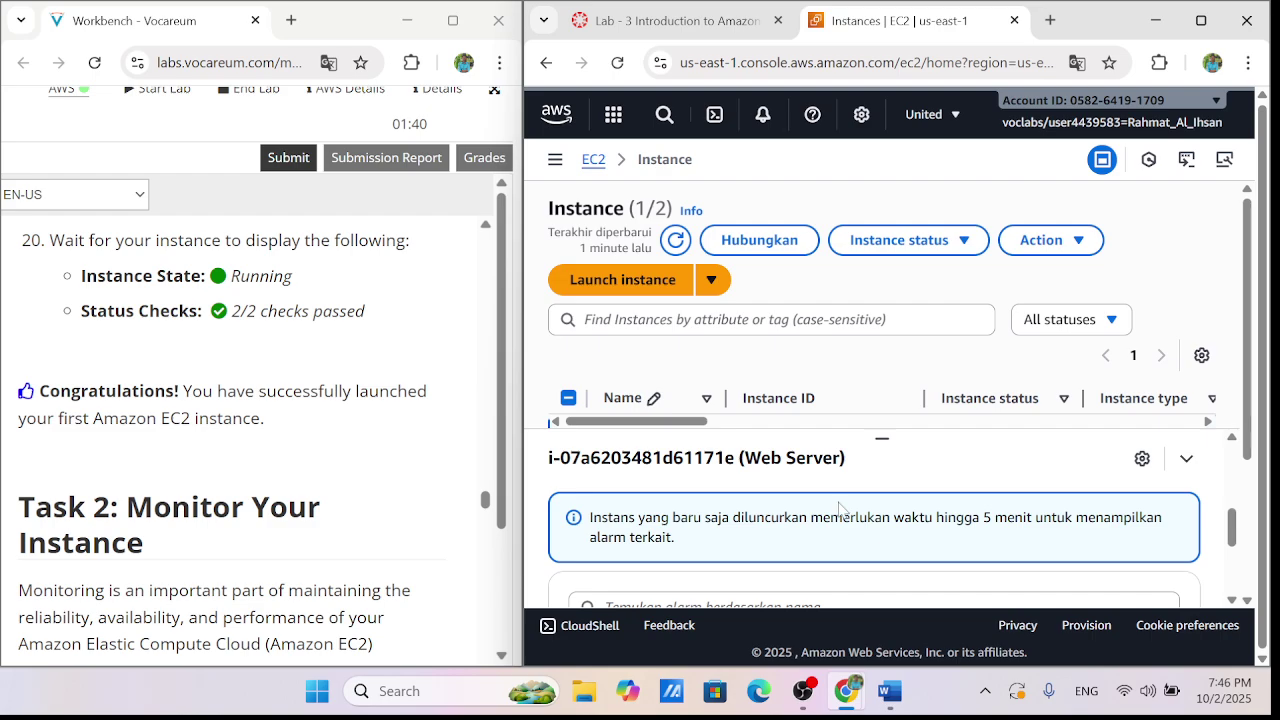
scroll(853, 513, down, 2)
scroll(310, 462, up, 1)
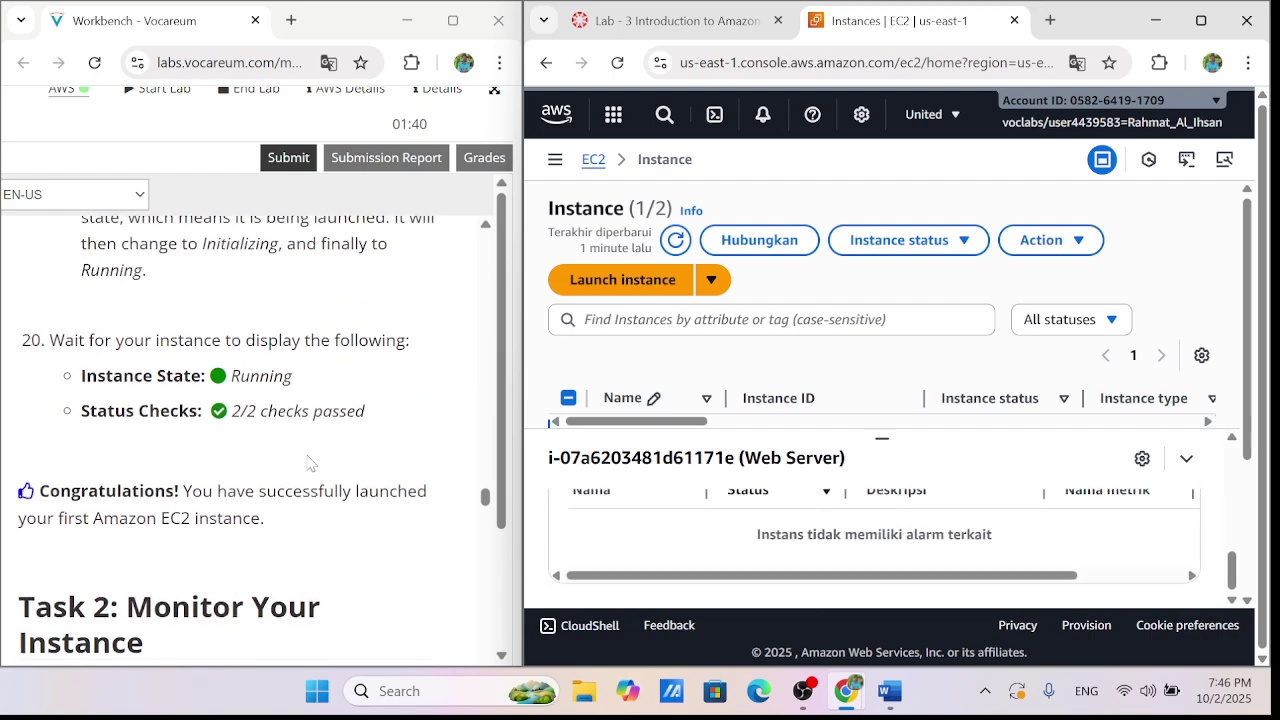
scroll(310, 462, down, 4)
scroll(850, 520, up, 5)
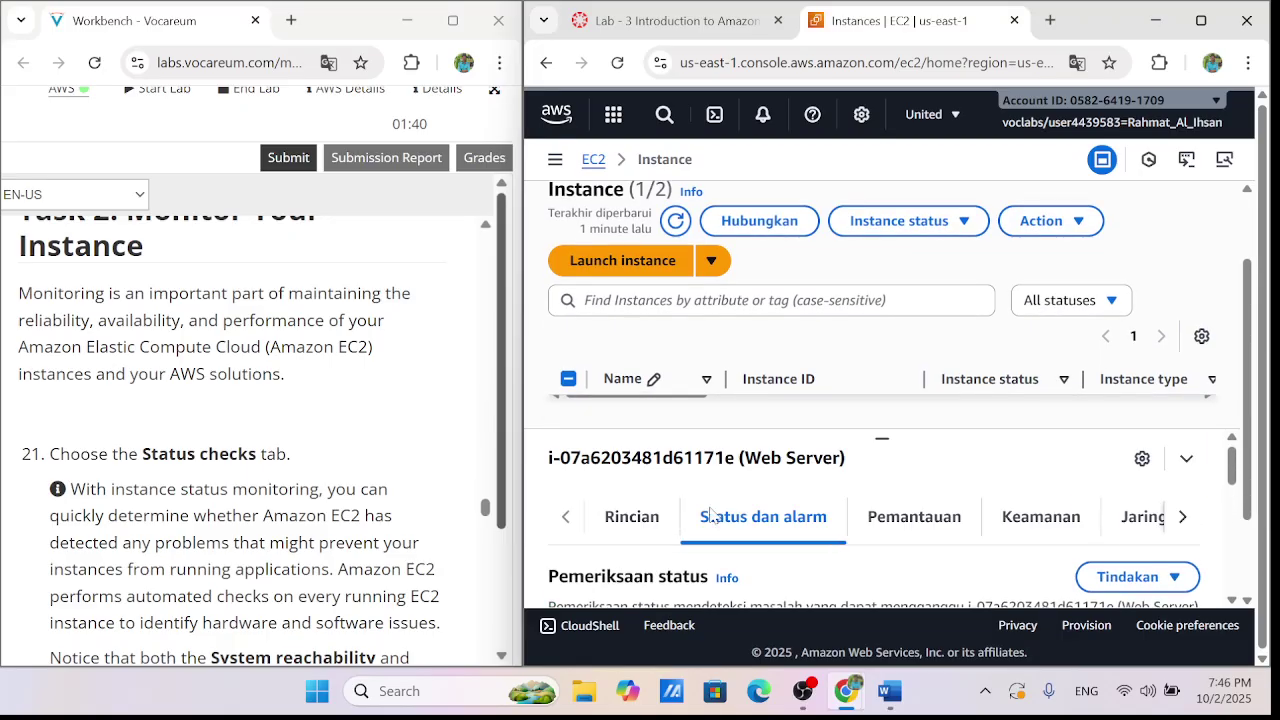
Open the Web Server's monitoring metrics per item 22 and look over the CloudWatch graphs
click(958, 524)
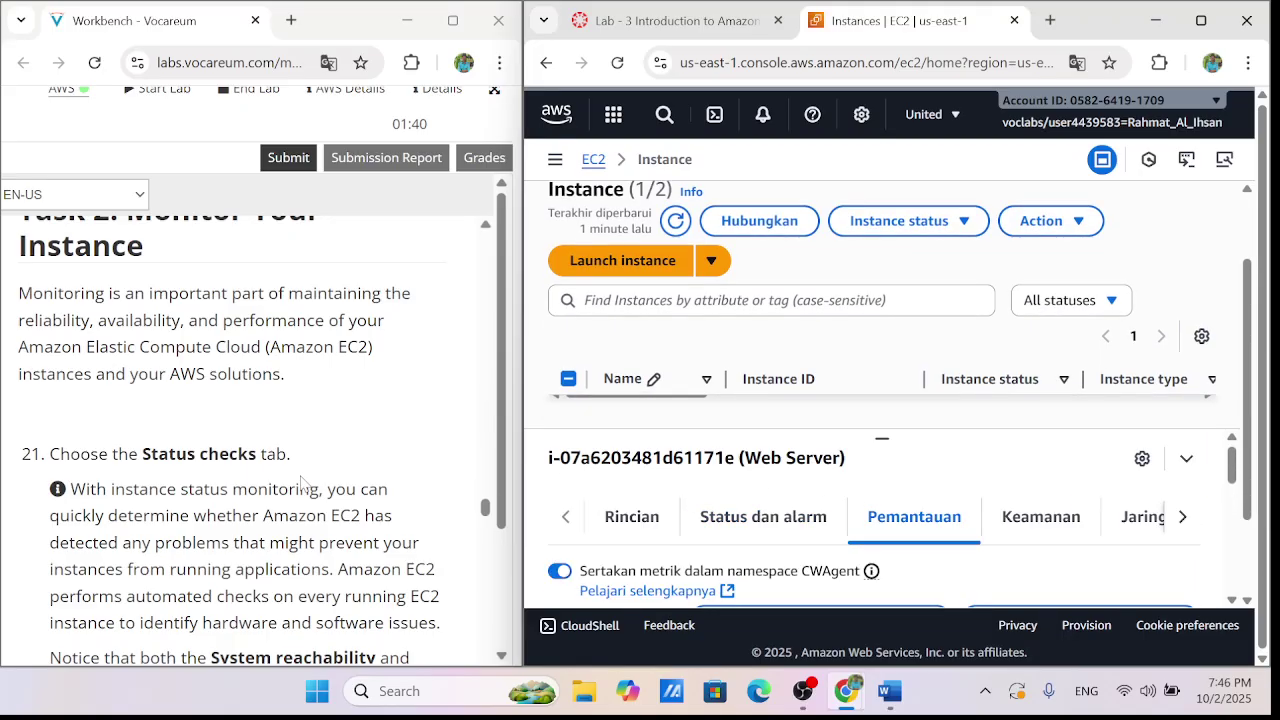
scroll(300, 483, down, 2)
scroll(815, 552, down, 1)
scroll(845, 557, down, 1)
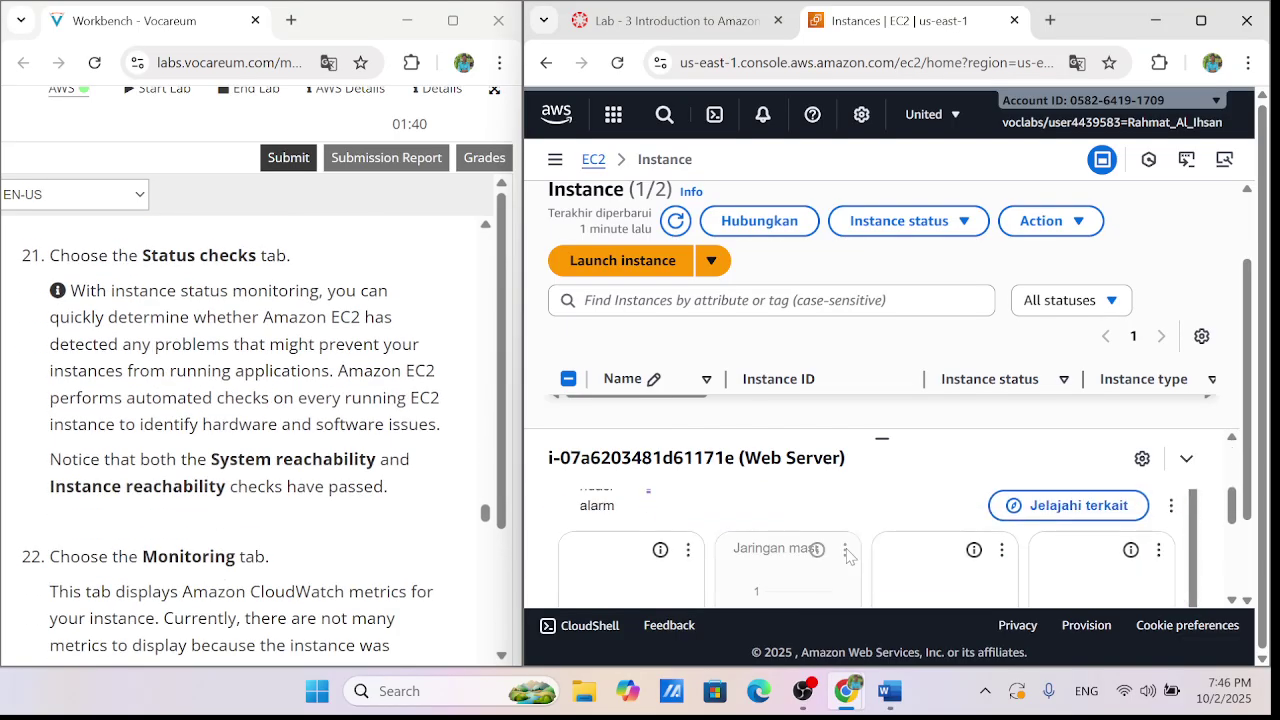
scroll(250, 440, up, 1)
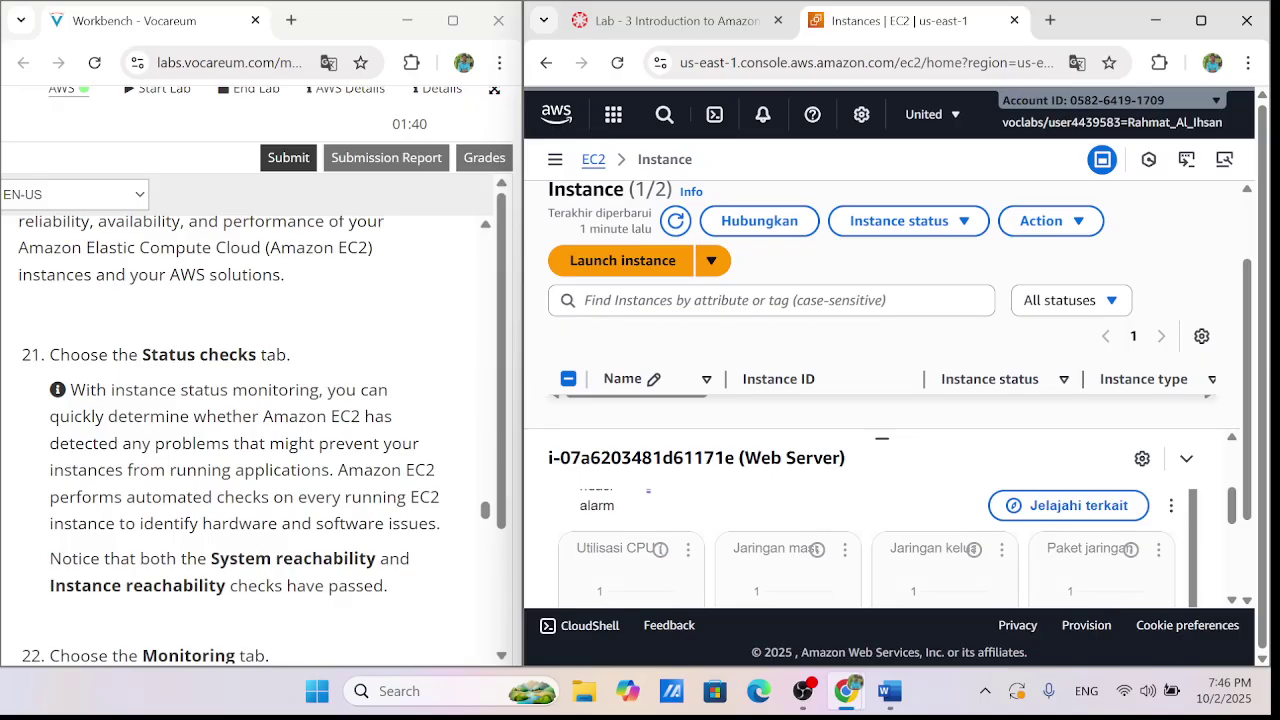
scroll(886, 537, up, 1)
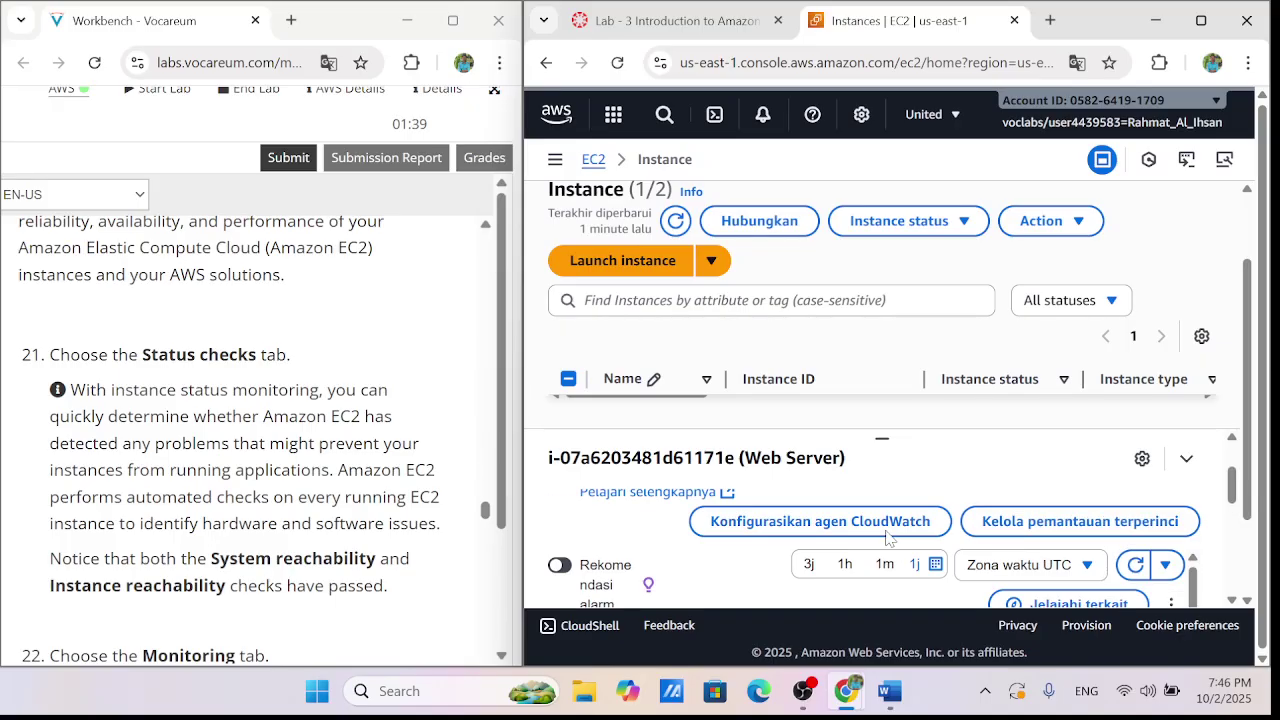
scroll(708, 541, up, 1)
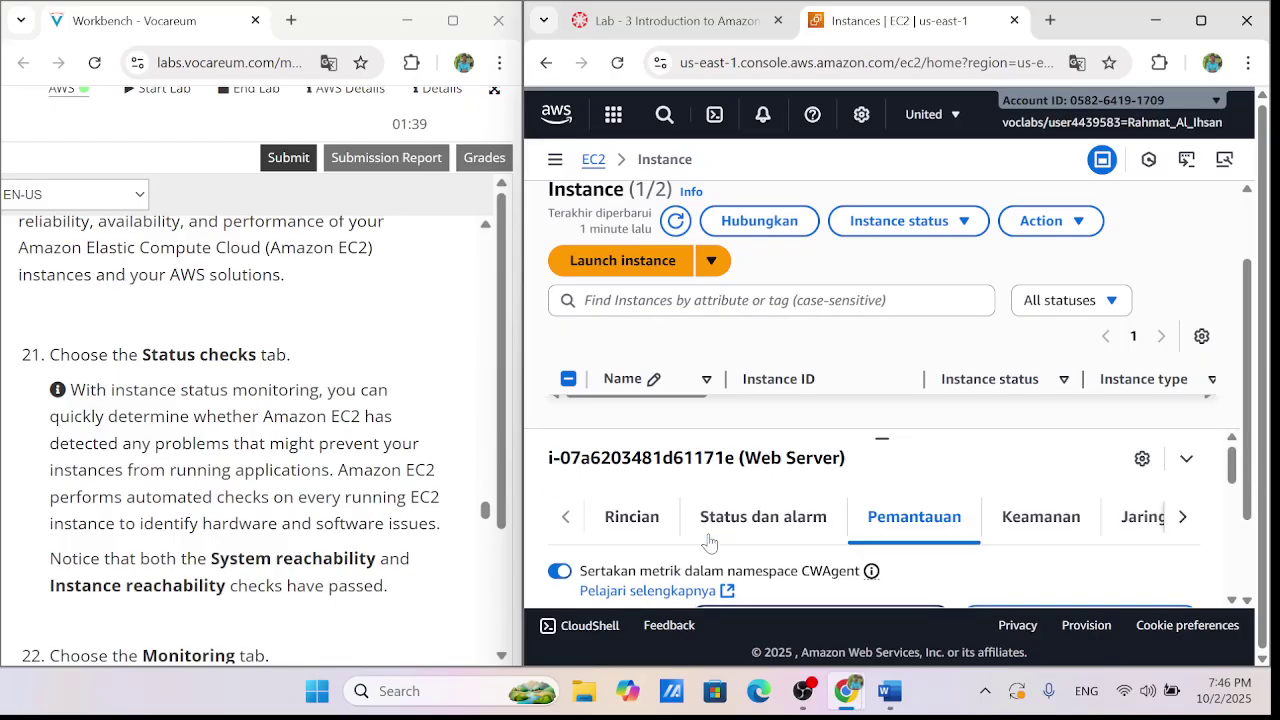
scroll(708, 541, down, 2)
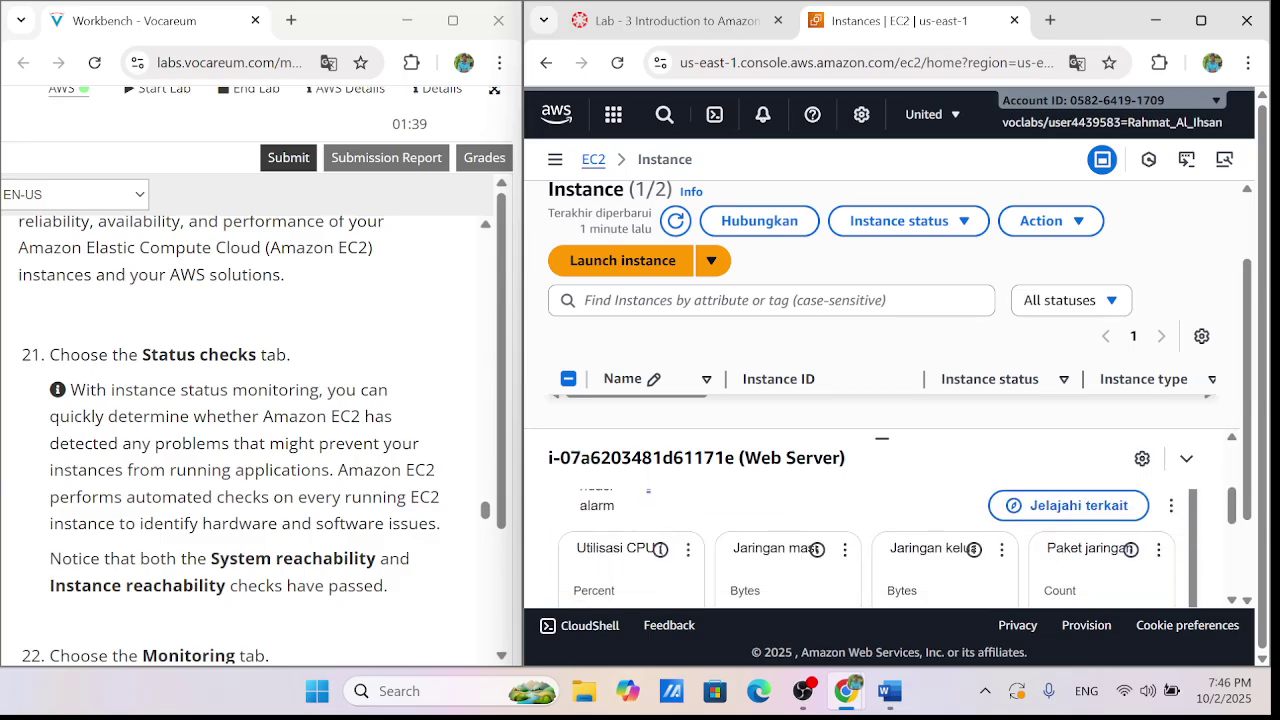
Reread items 20 to 22 of the lab instructions and examine the Web Server's CPU utilization and network graphs
scroll(190, 437, up, 2)
scroll(190, 437, up, 2)
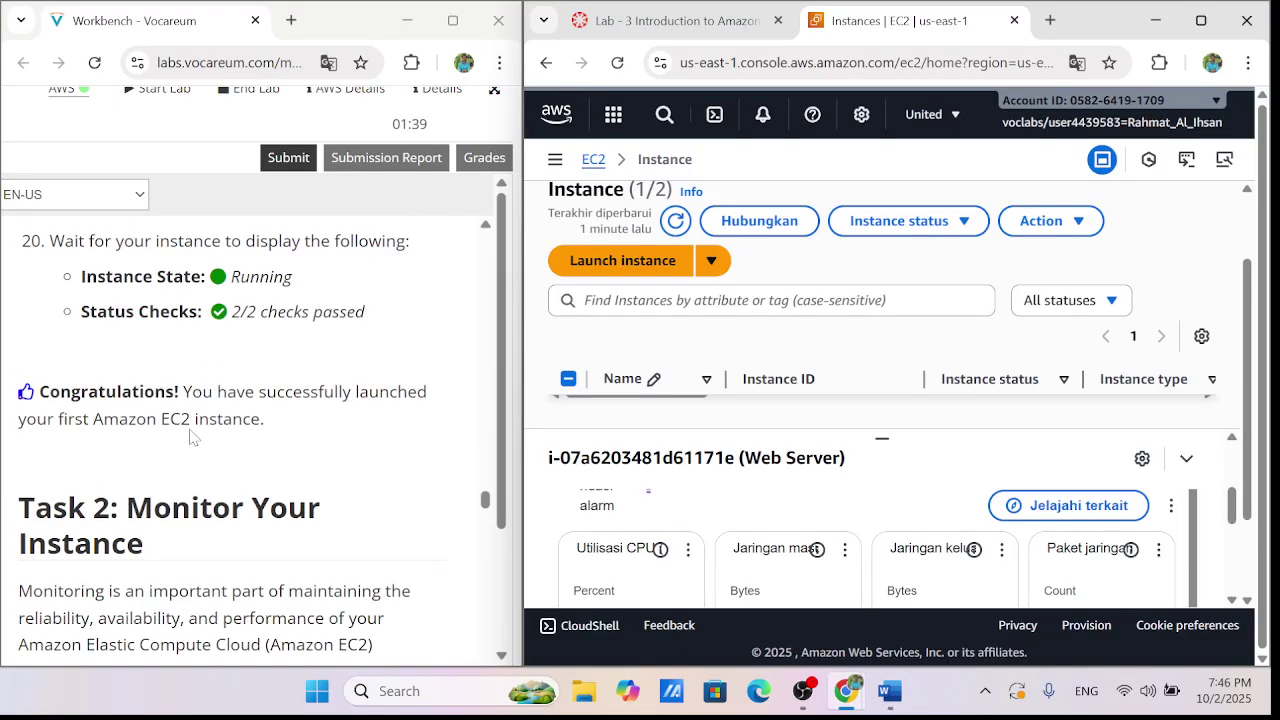
scroll(190, 437, down, 3)
scroll(190, 437, up, 1)
scroll(229, 437, down, 2)
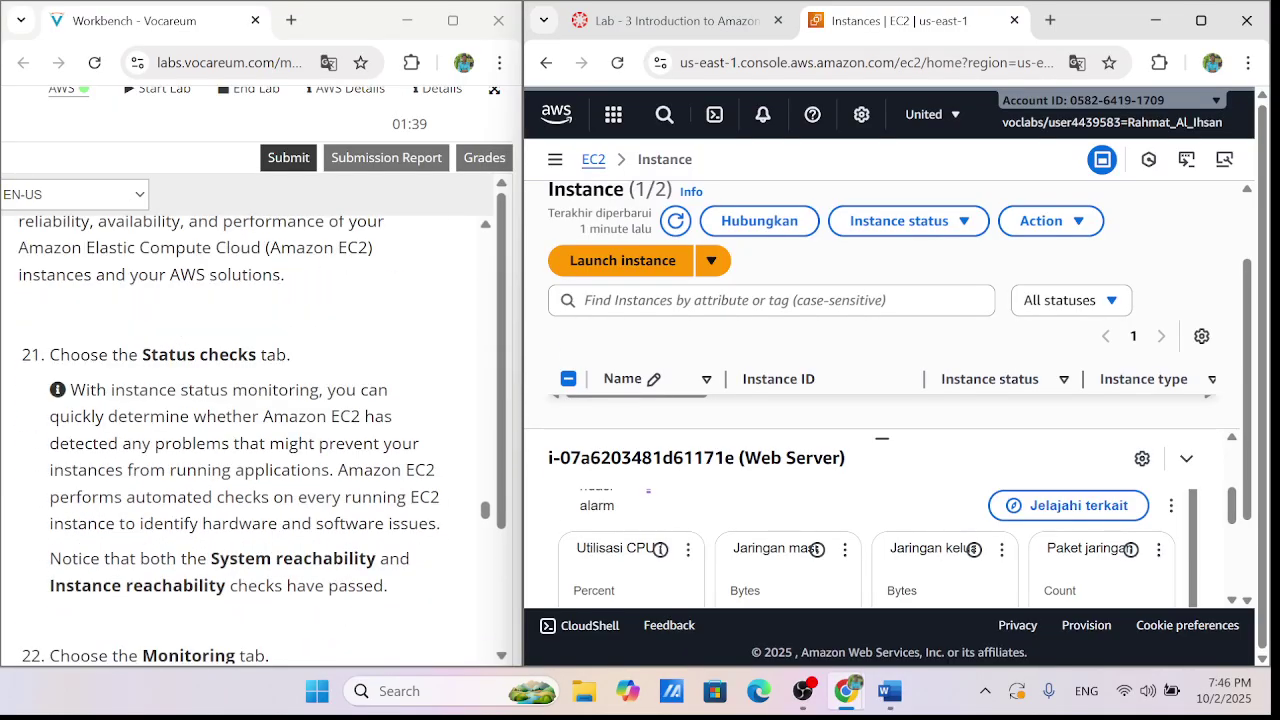
scroll(250, 450, down, 1)
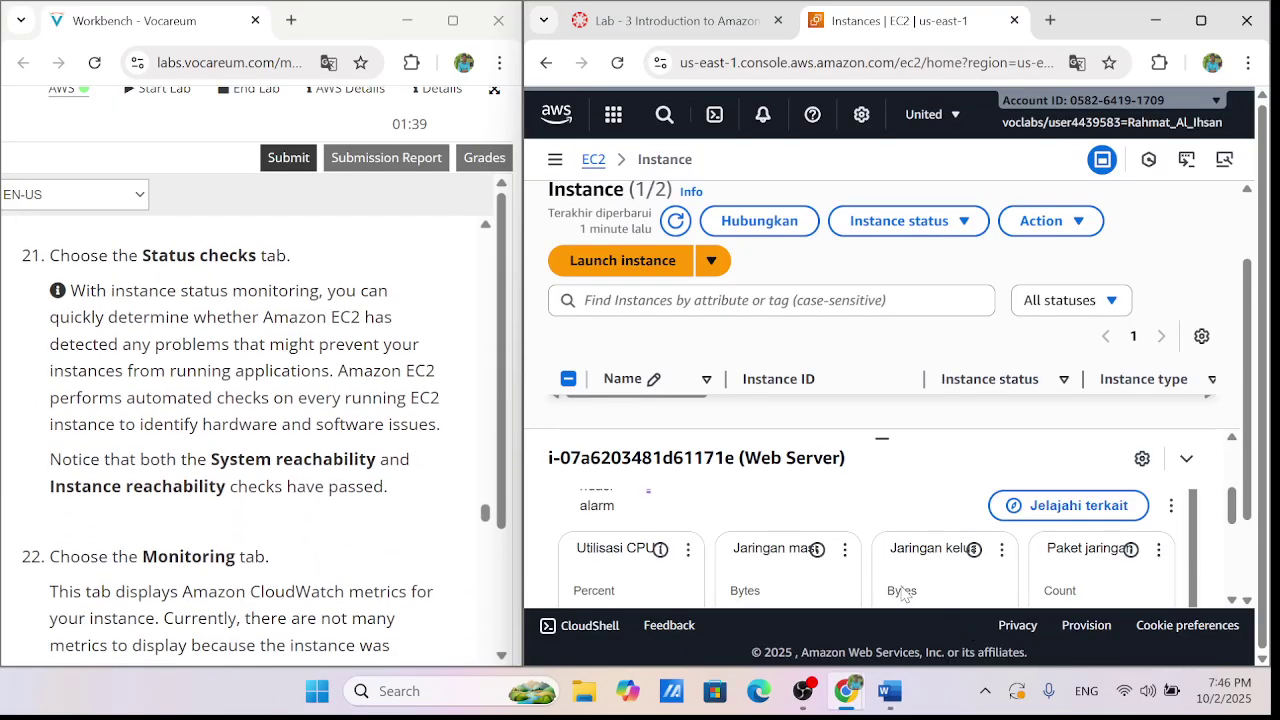
scroll(830, 560, up, 1)
scroll(250, 450, down, 1)
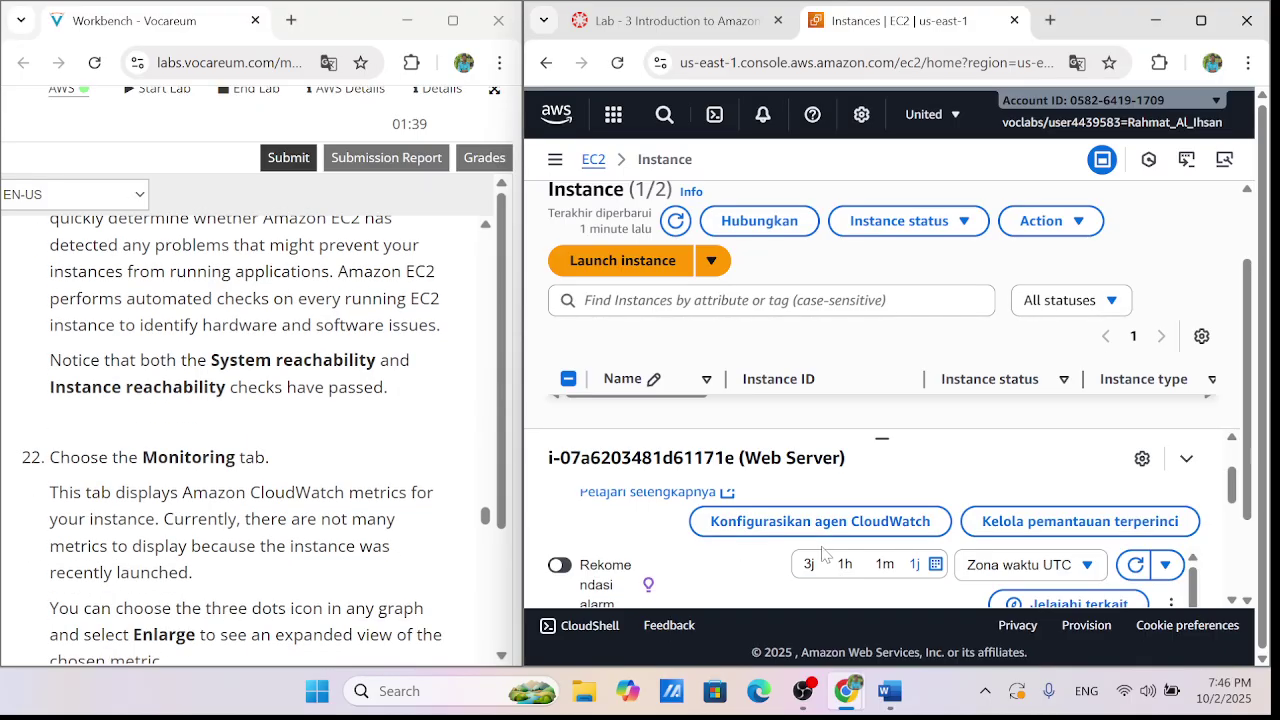
scroll(826, 555, up, 1)
scroll(824, 555, down, 4)
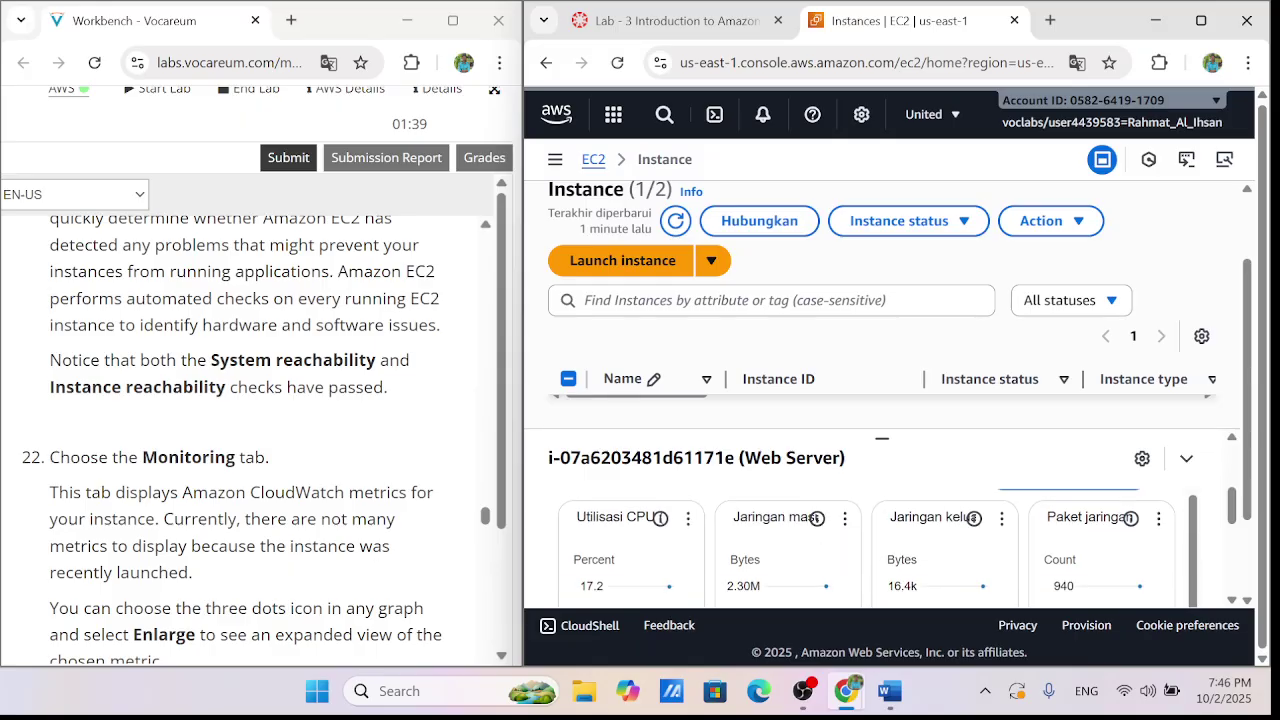
scroll(870, 475, down, 3)
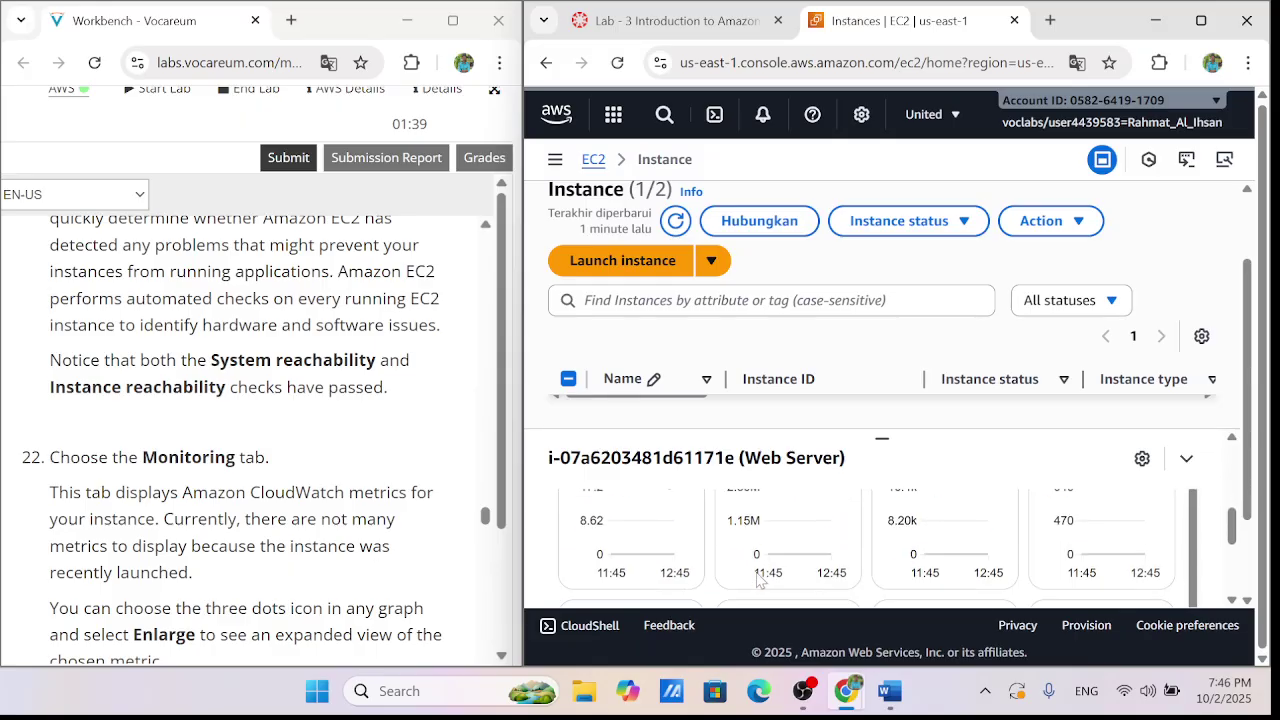
Look over the Web Server's CPU and network graphs once more and get its system log as item 23 directs
scroll(870, 520, up, 3)
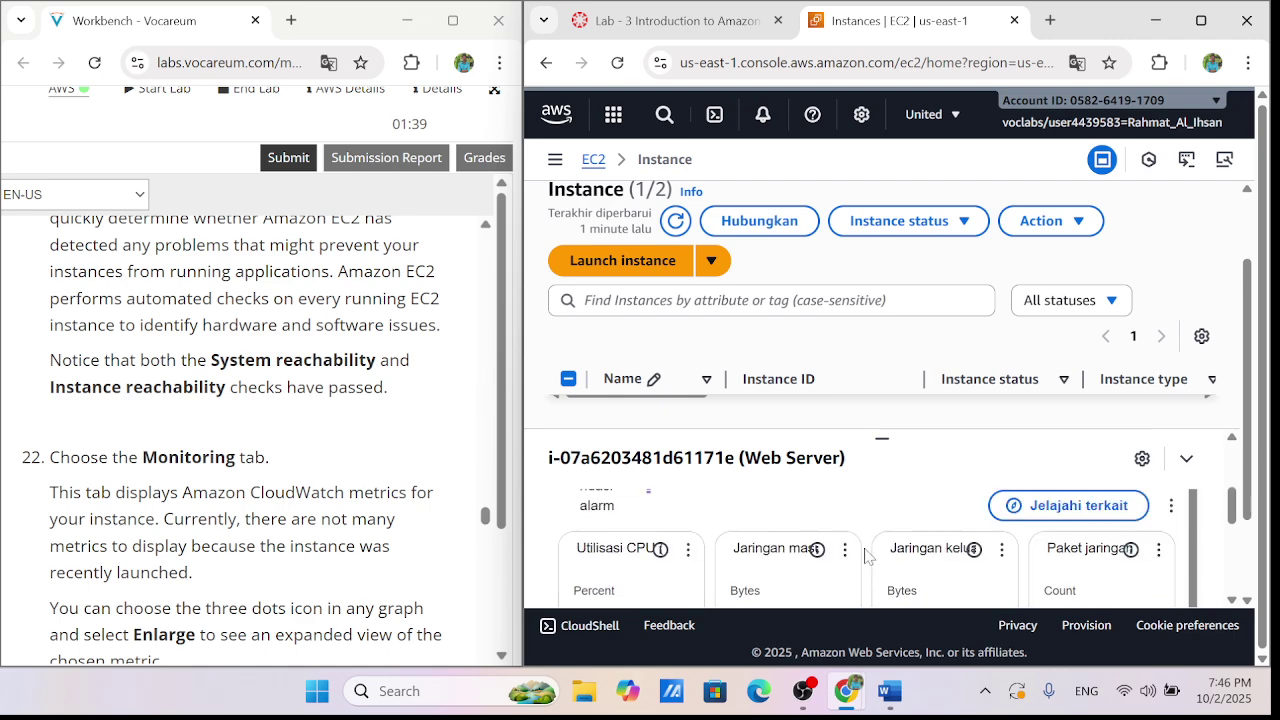
scroll(930, 574, down, 1)
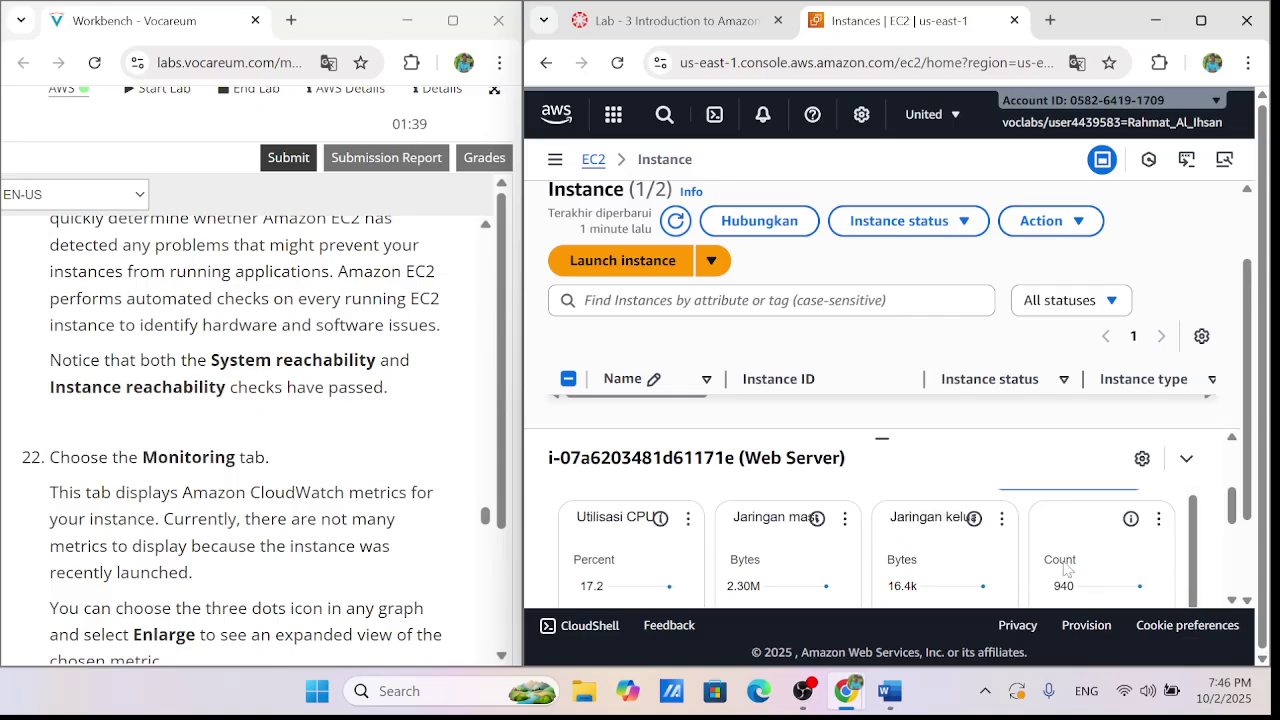
scroll(1066, 568, up, 1)
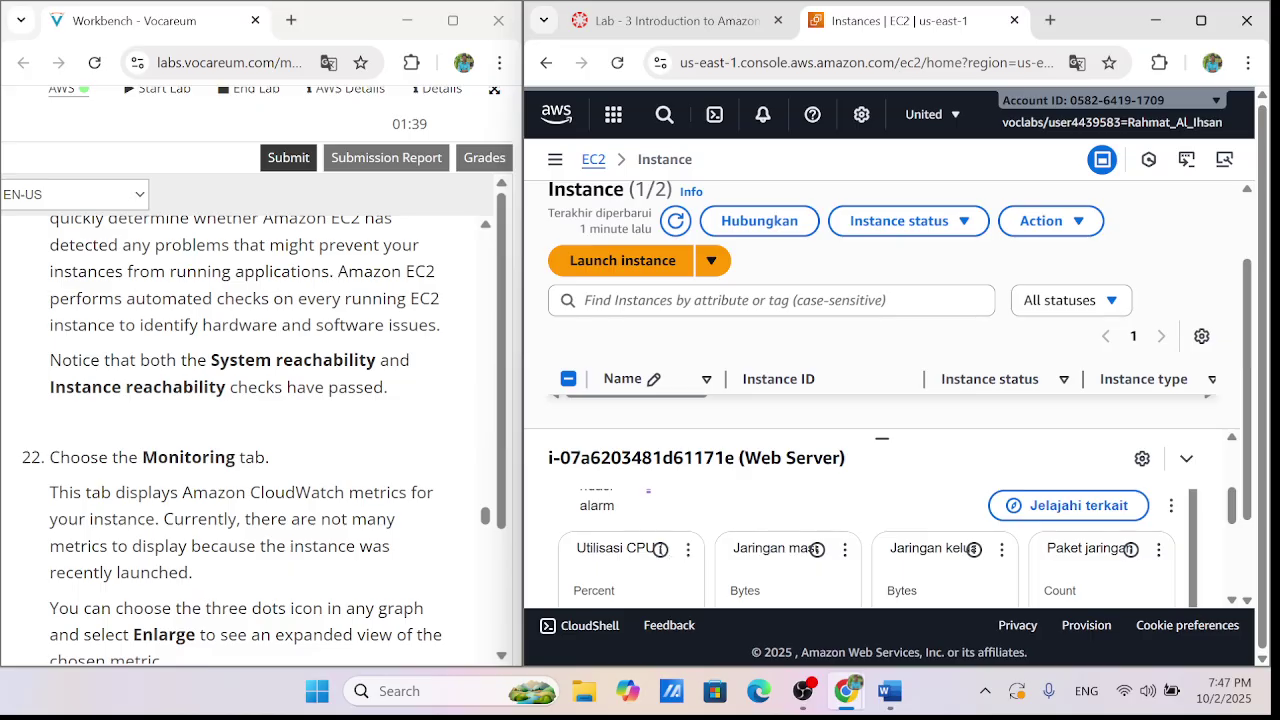
scroll(182, 492, down, 2)
scroll(182, 492, down, 1)
scroll(937, 404, up, 1)
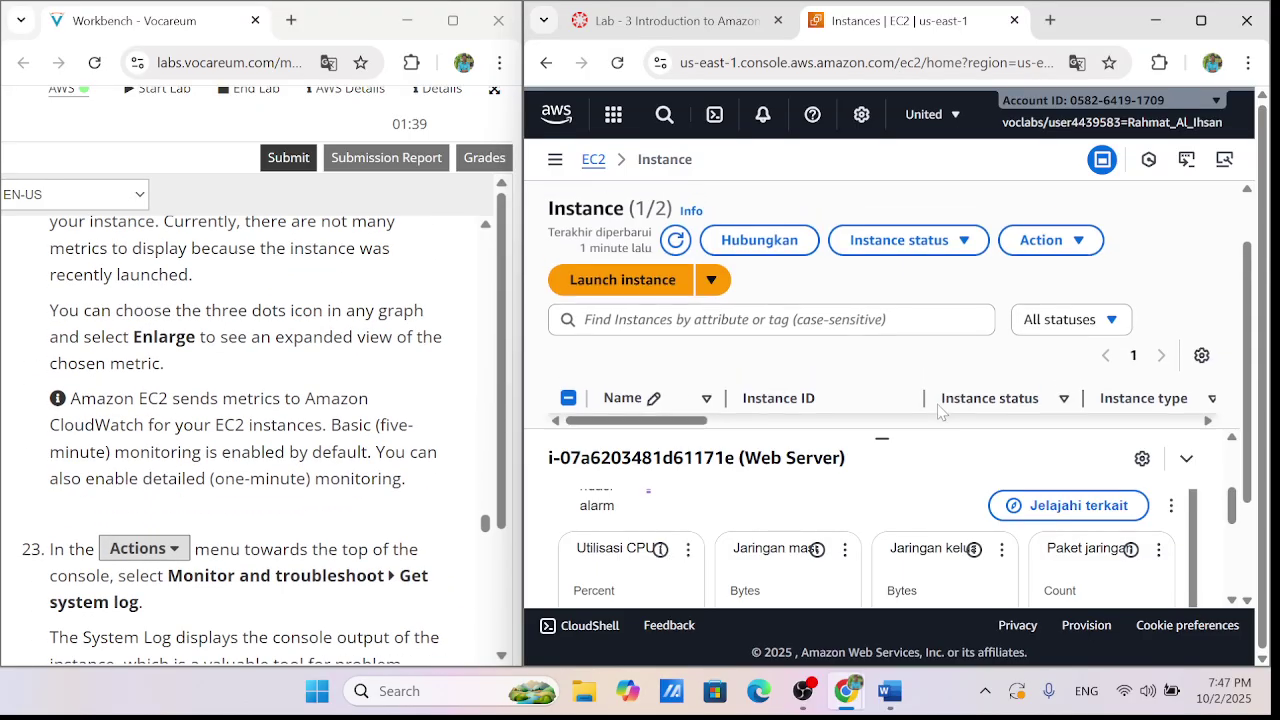
click(1050, 242)
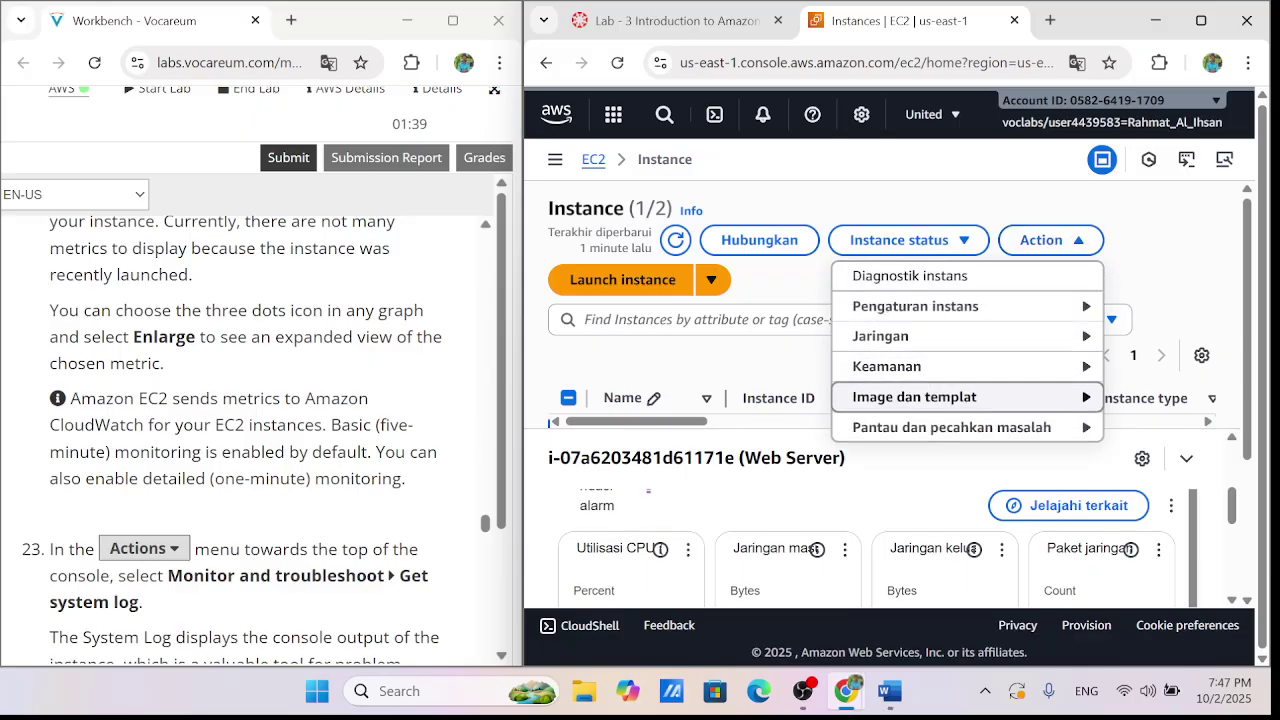
scroll(250, 450, down, 1)
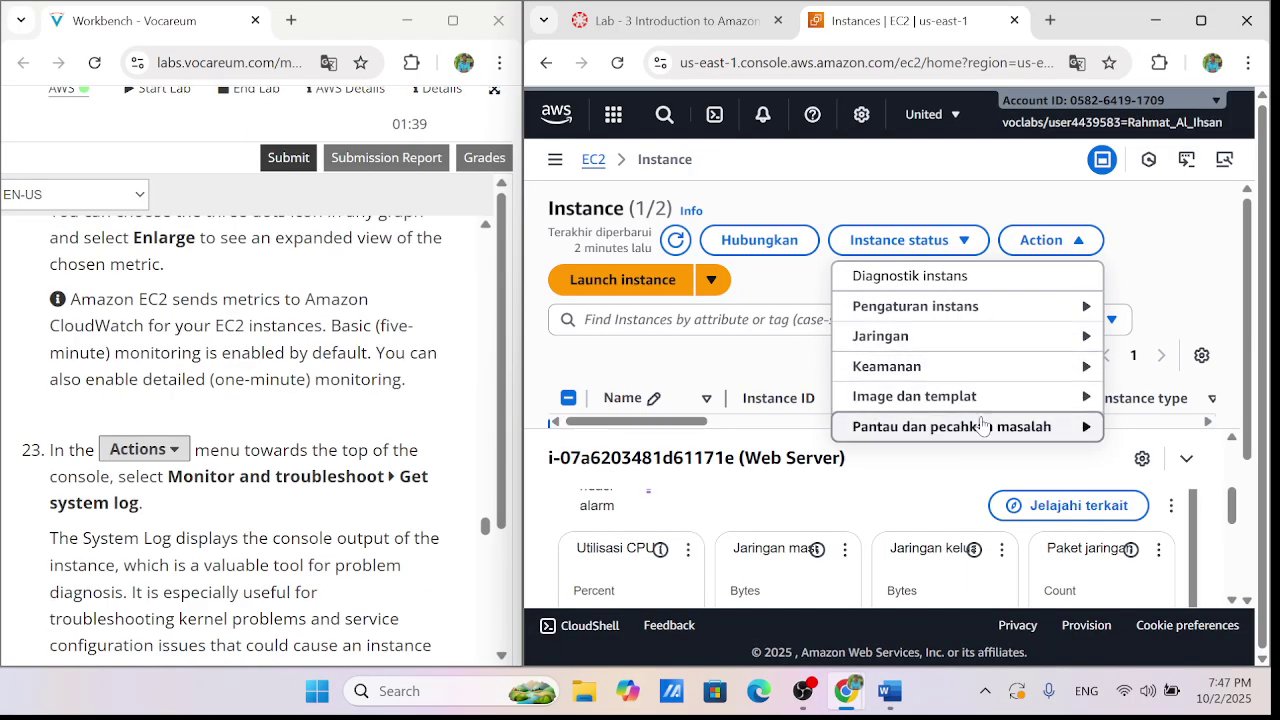
mouse_move(979, 428)
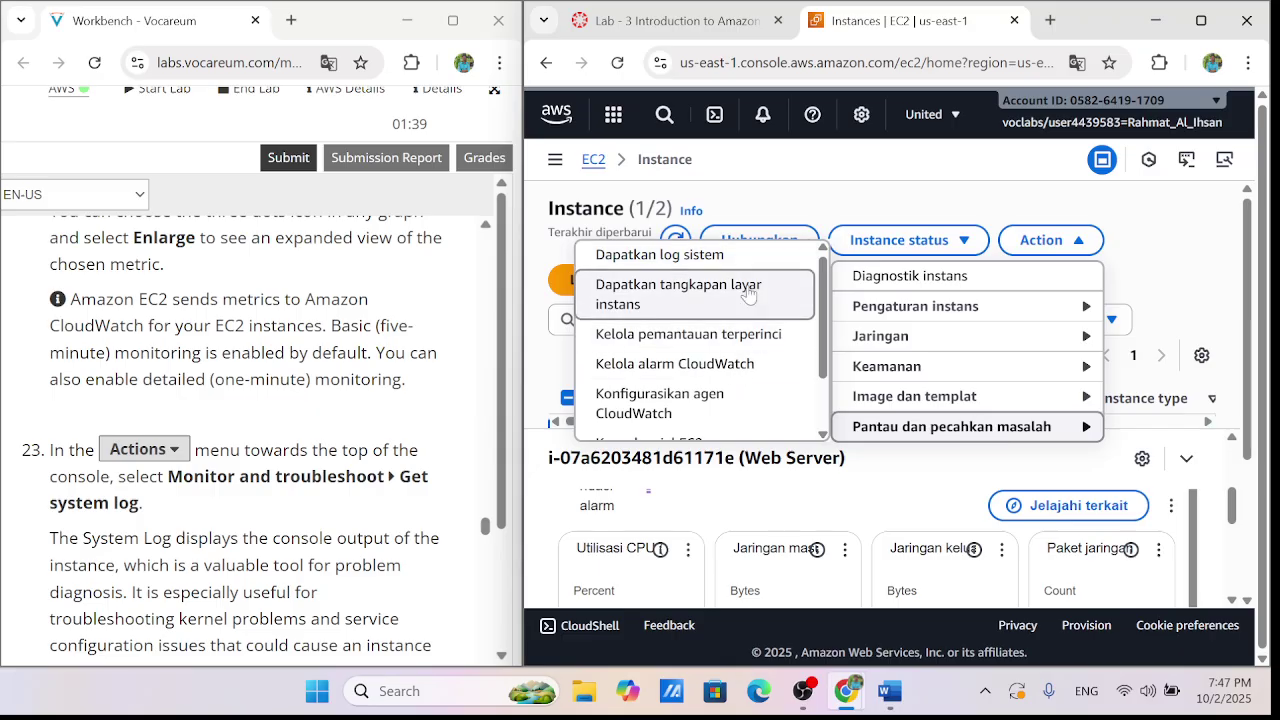
click(716, 256)
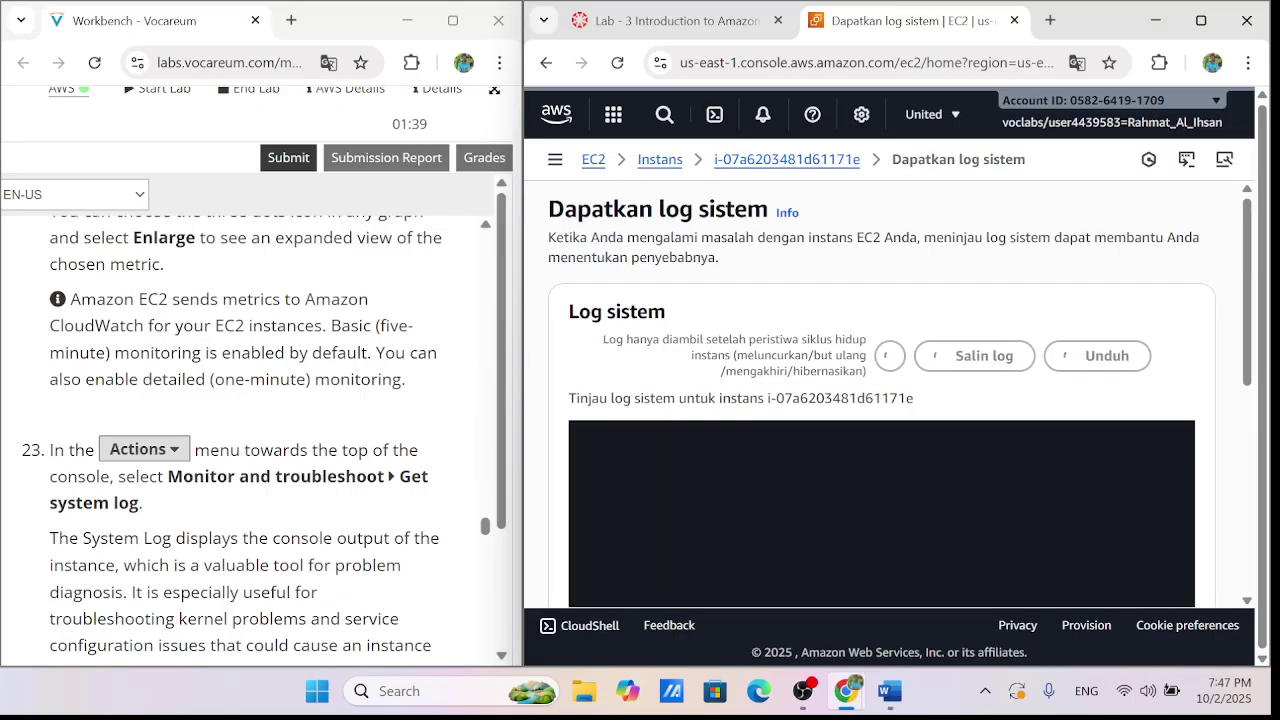
Look through the Web Server's system log output and read items 23 and 24 of the lab instructions
scroll(778, 354, down, 3)
scroll(250, 430, down, 3)
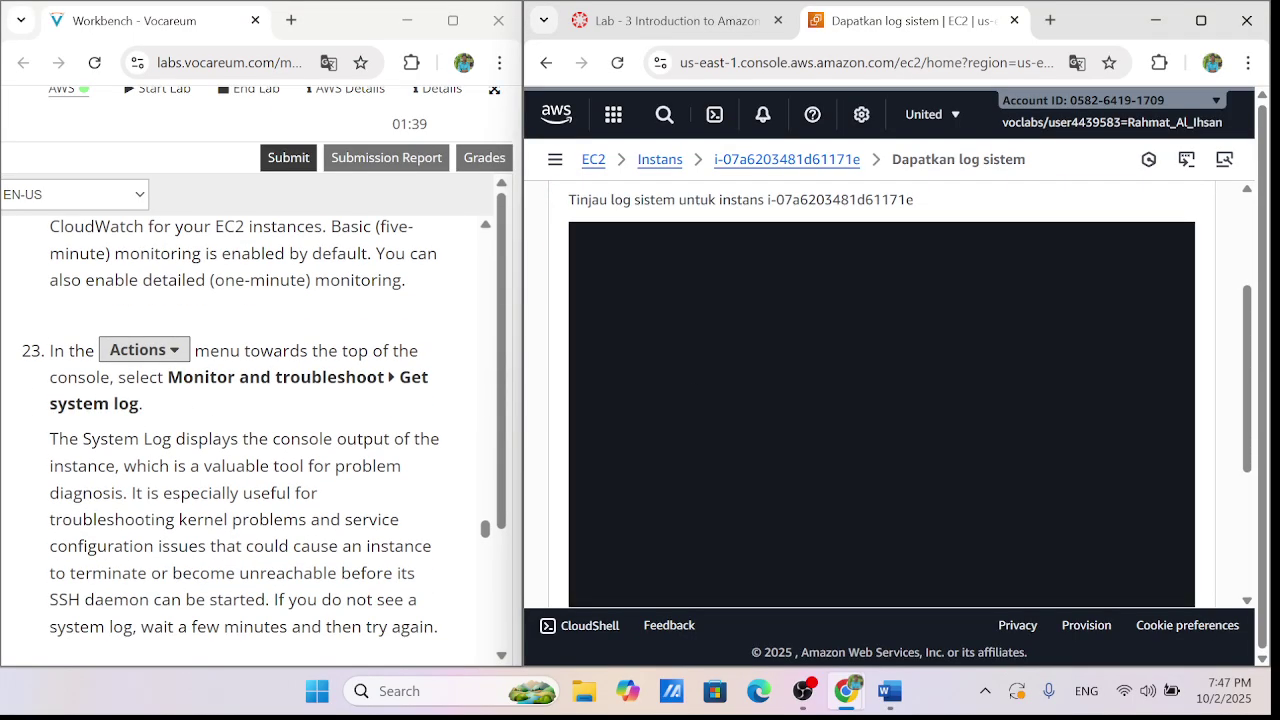
scroll(977, 382, down, 5)
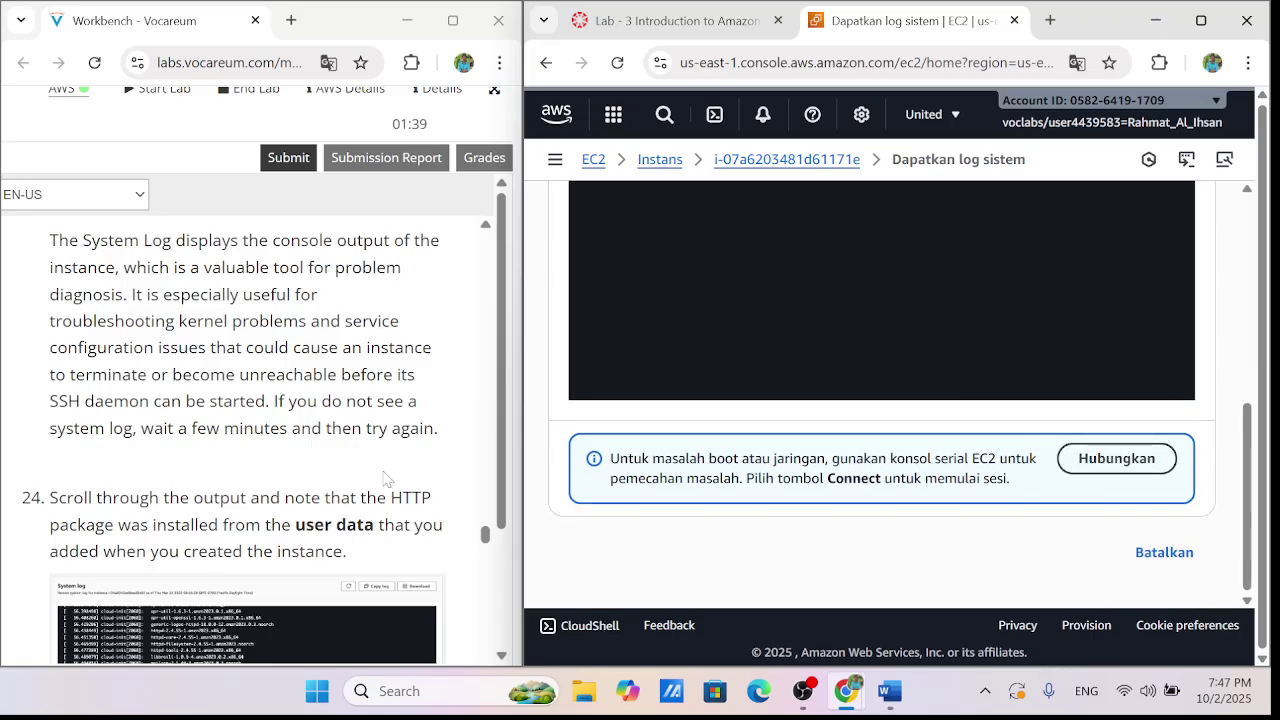
scroll(383, 474, up, 2)
scroll(383, 474, down, 2)
Try to connect to the Web Server through the EC2 serial console, and cancel back to the system log
click(1117, 458)
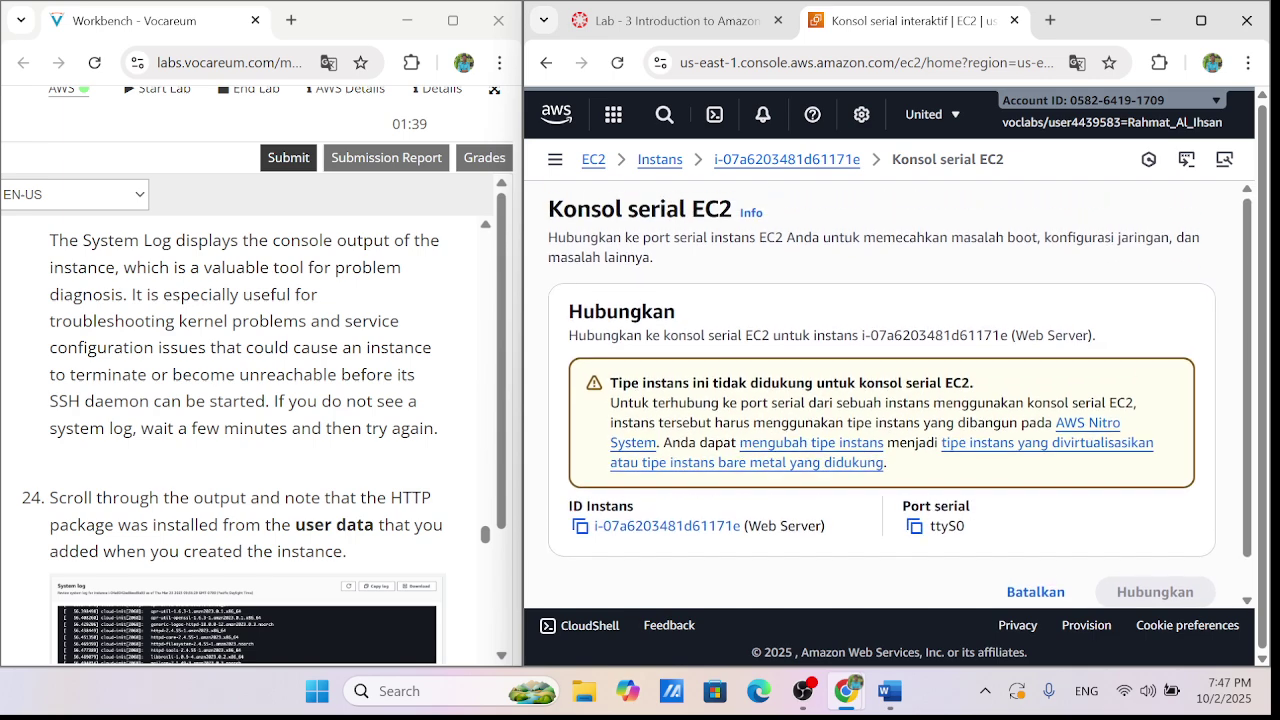
scroll(480, 455, down, 2)
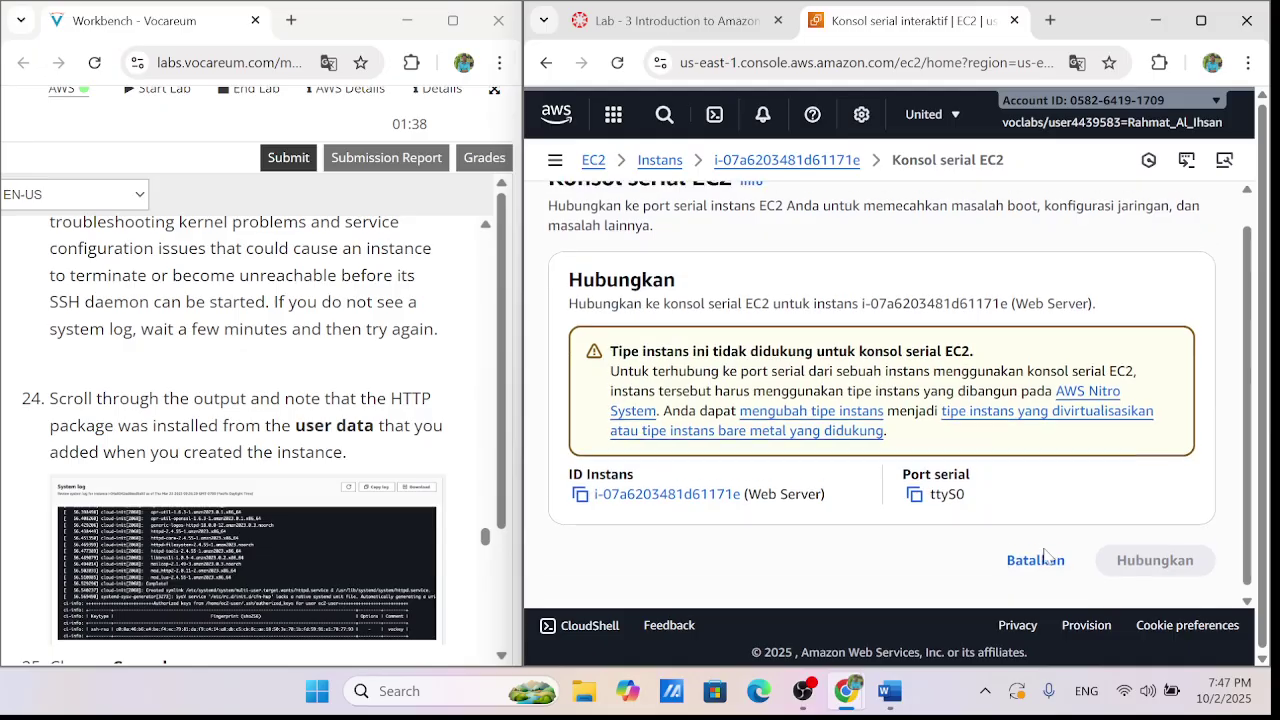
click(1042, 555)
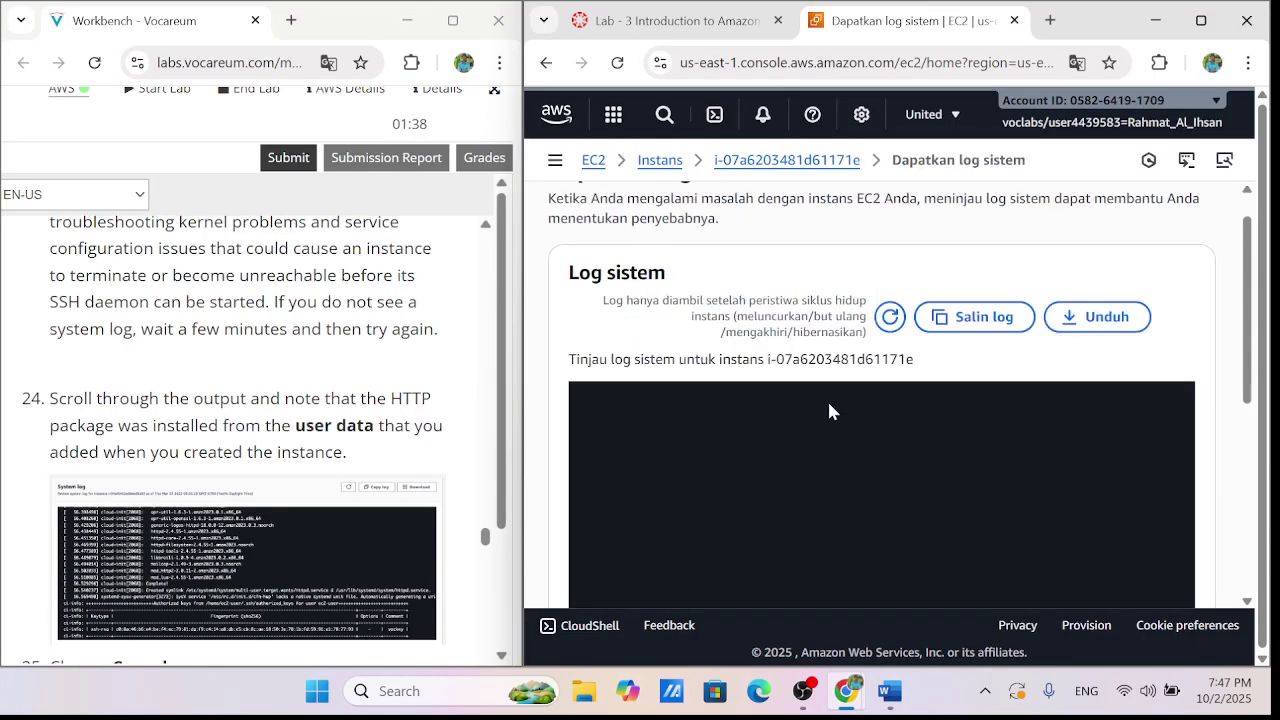
Reopen the Web Server's serial console connection page, compare it with items 24 to 26 of the instructions, and cancel it
scroll(830, 410, down, 3)
scroll(838, 420, down, 2)
click(1138, 464)
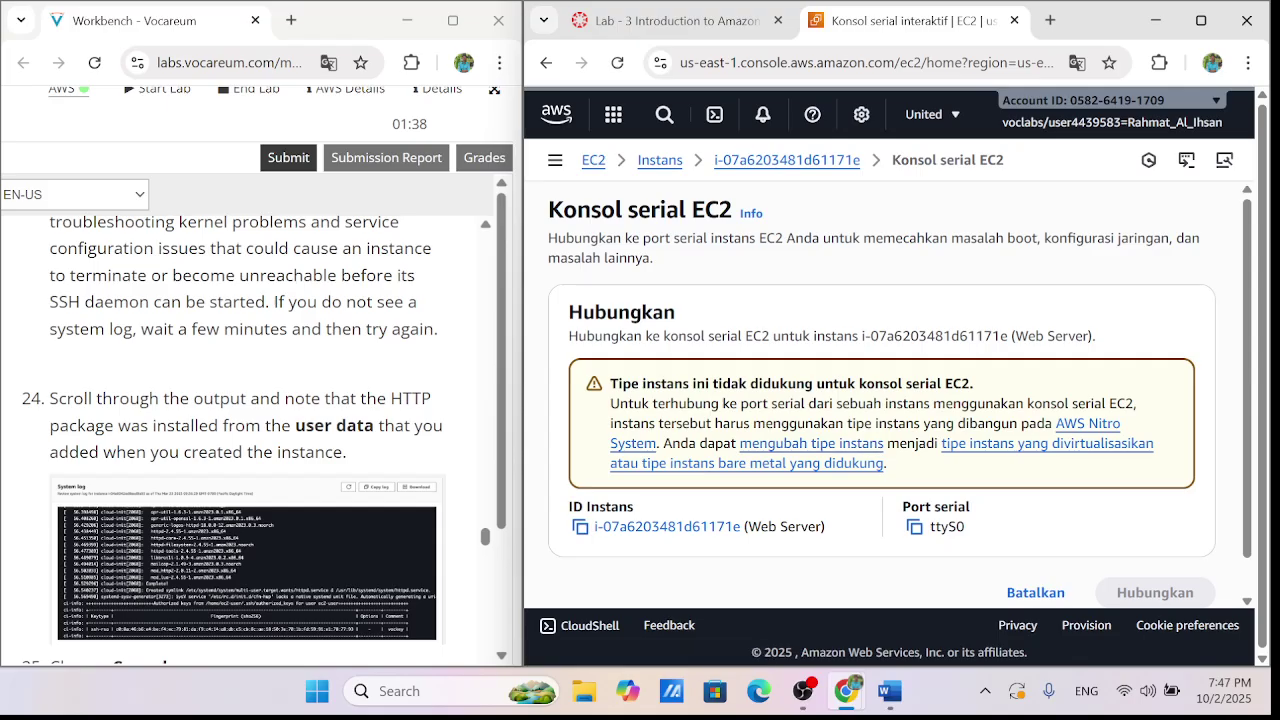
triple_click(845, 338)
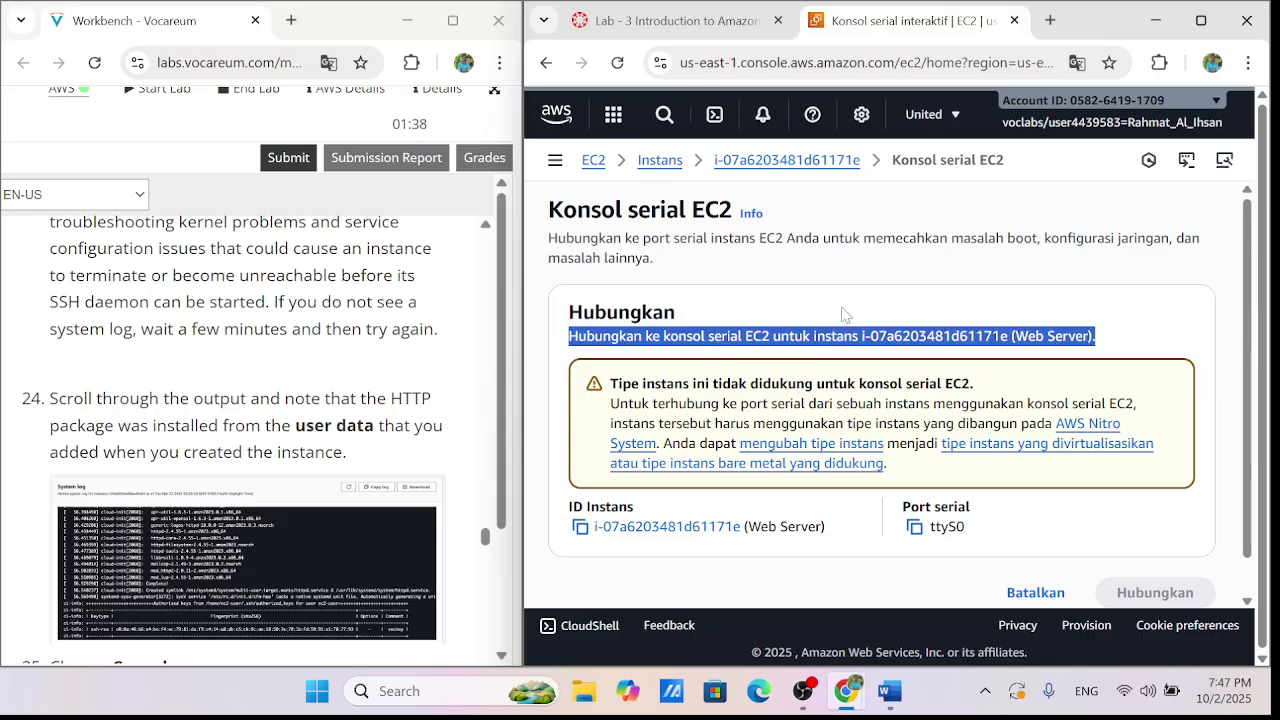
click(841, 308)
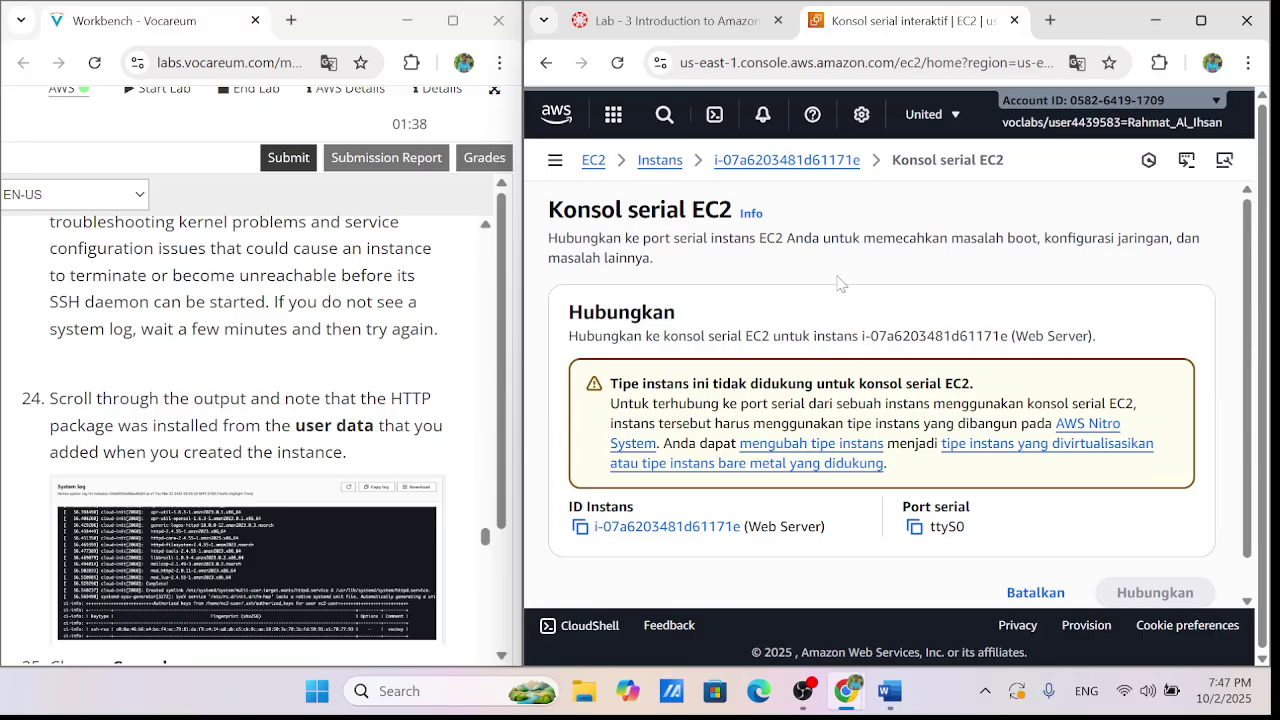
scroll(838, 283, down, 1)
scroll(283, 404, up, 2)
scroll(283, 404, down, 4)
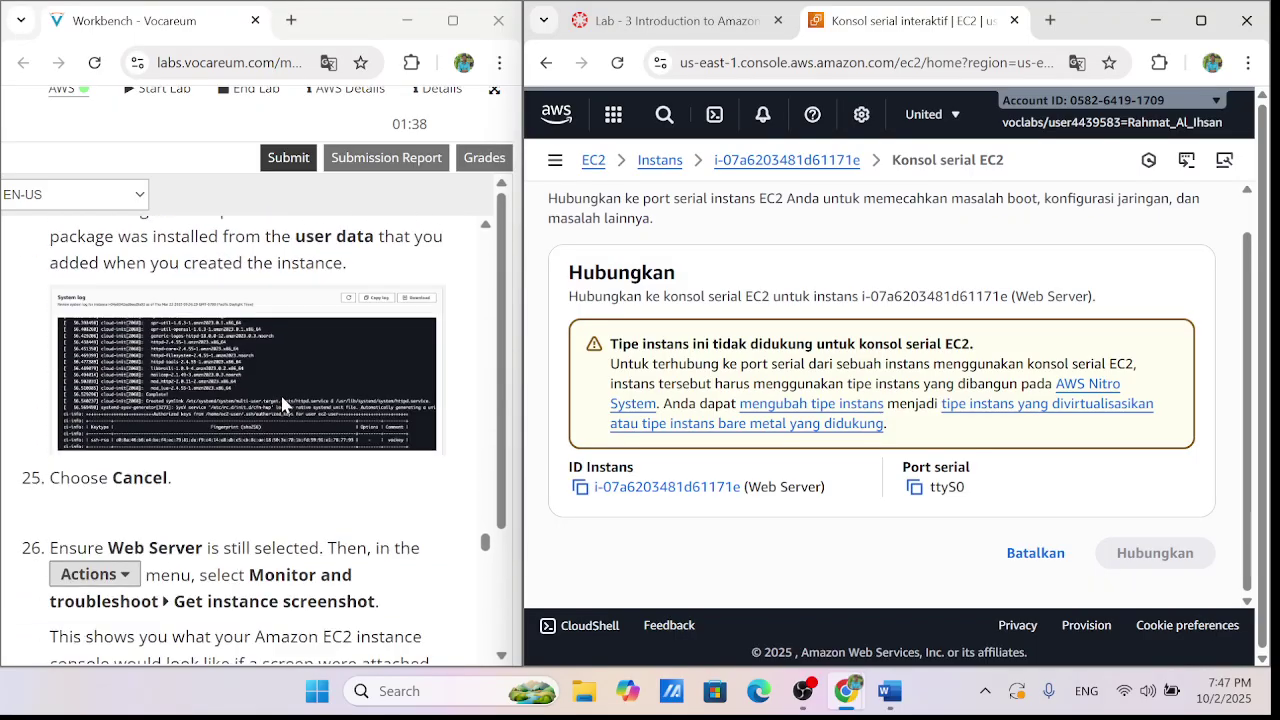
scroll(283, 404, down, 1)
click(1038, 555)
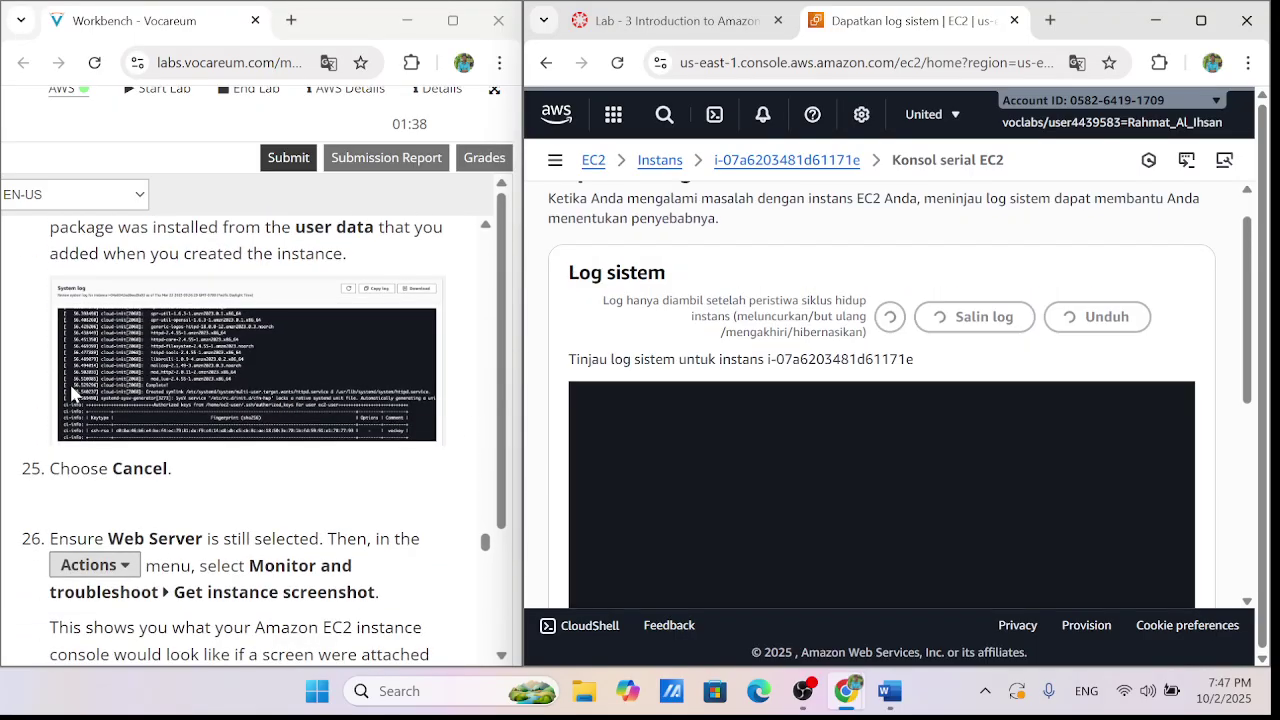
Copy the Web Server's system log, refresh it, and read items 25 to 27 of the lab instructions
click(987, 325)
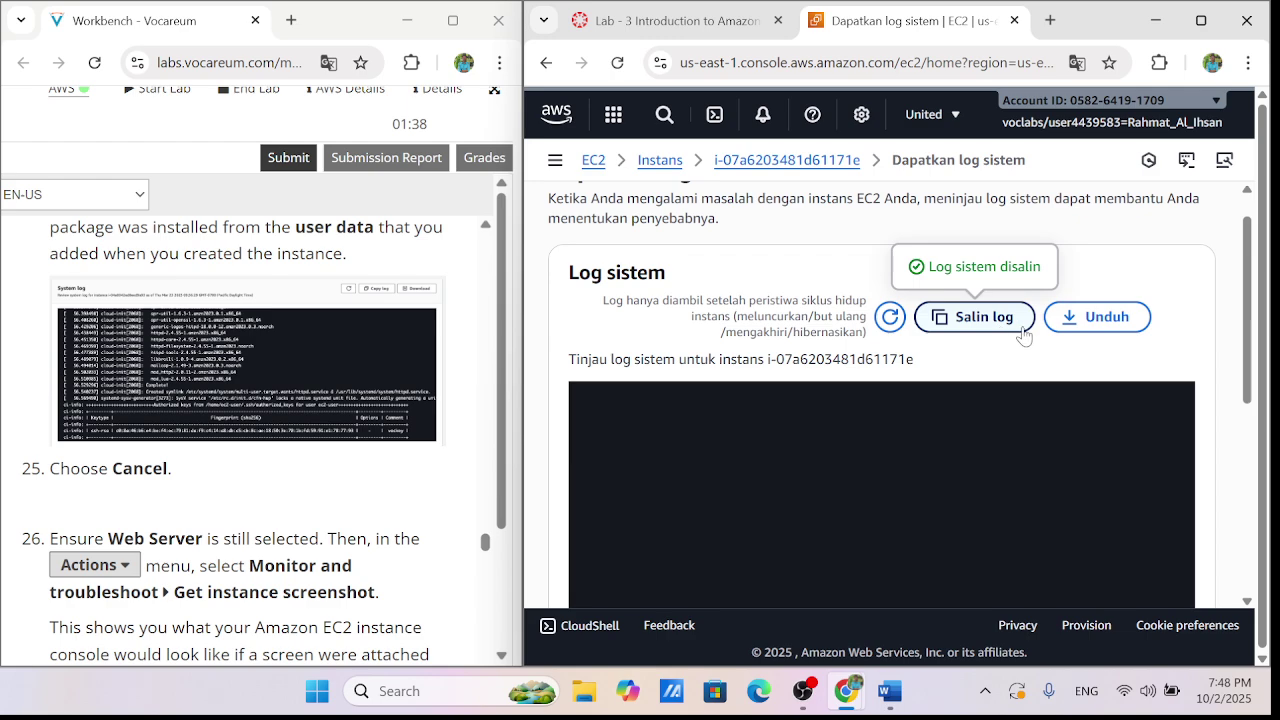
click(890, 318)
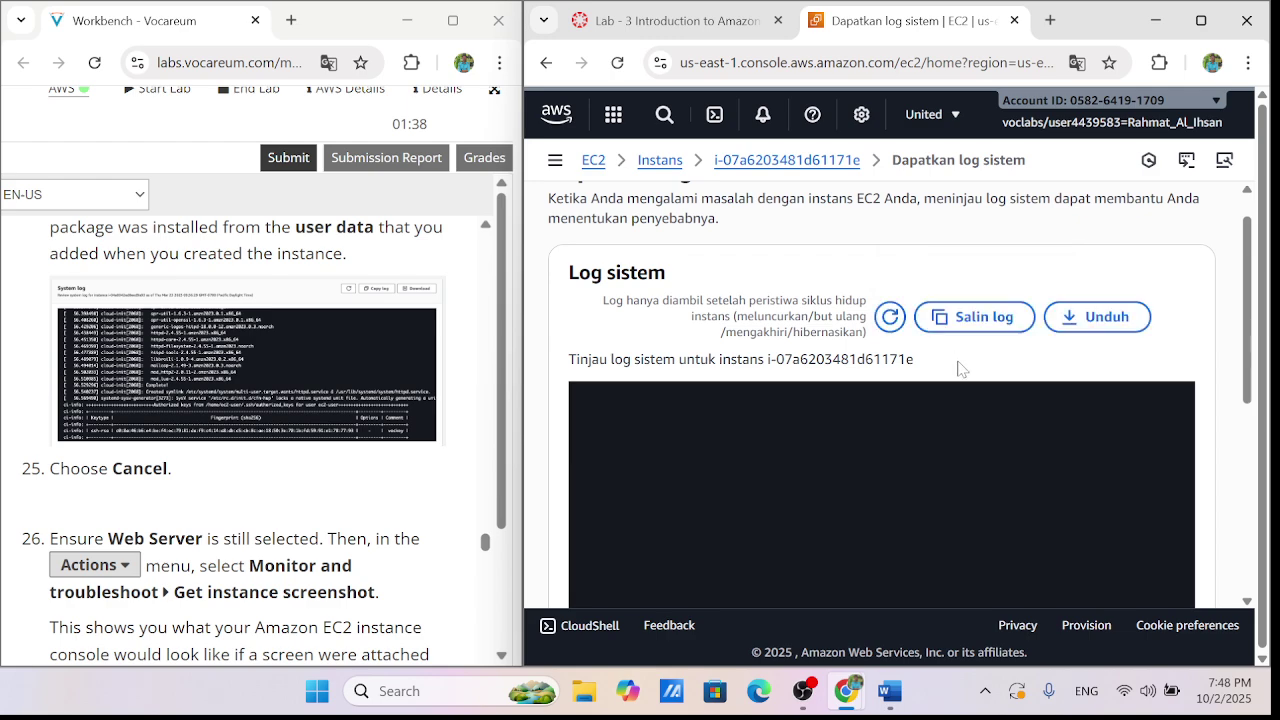
scroll(958, 369, down, 5)
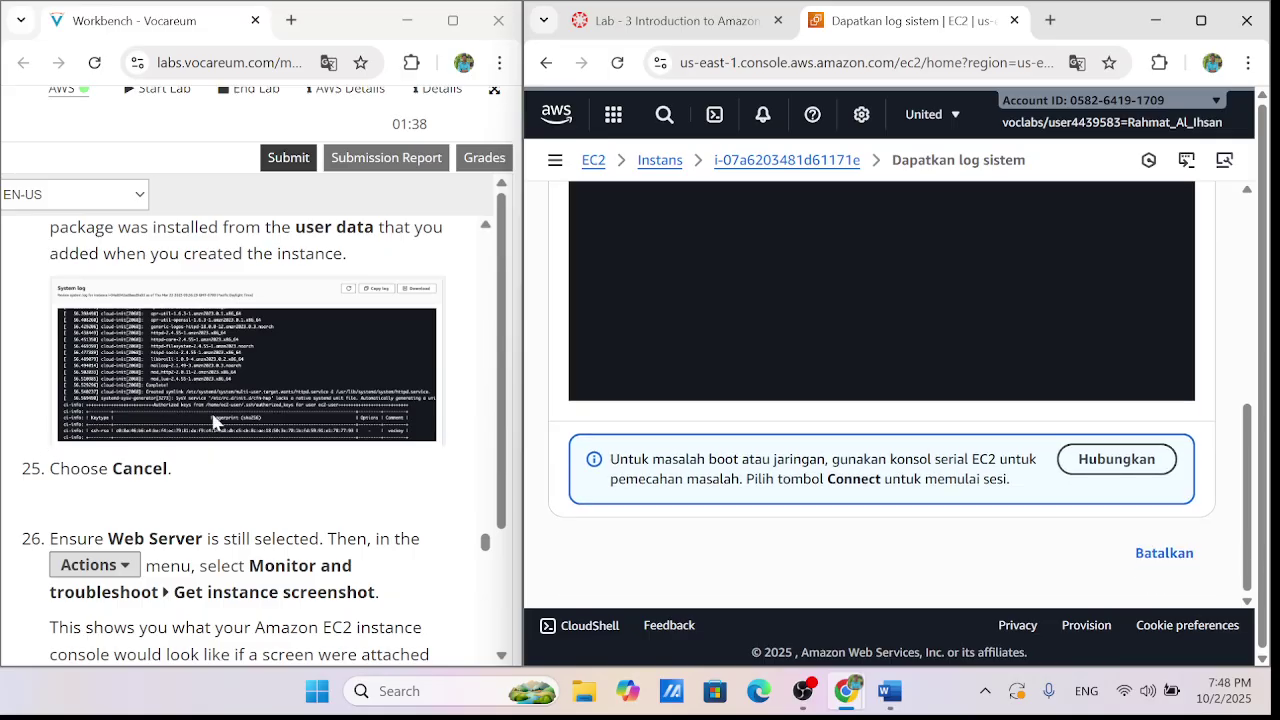
scroll(213, 416, down, 4)
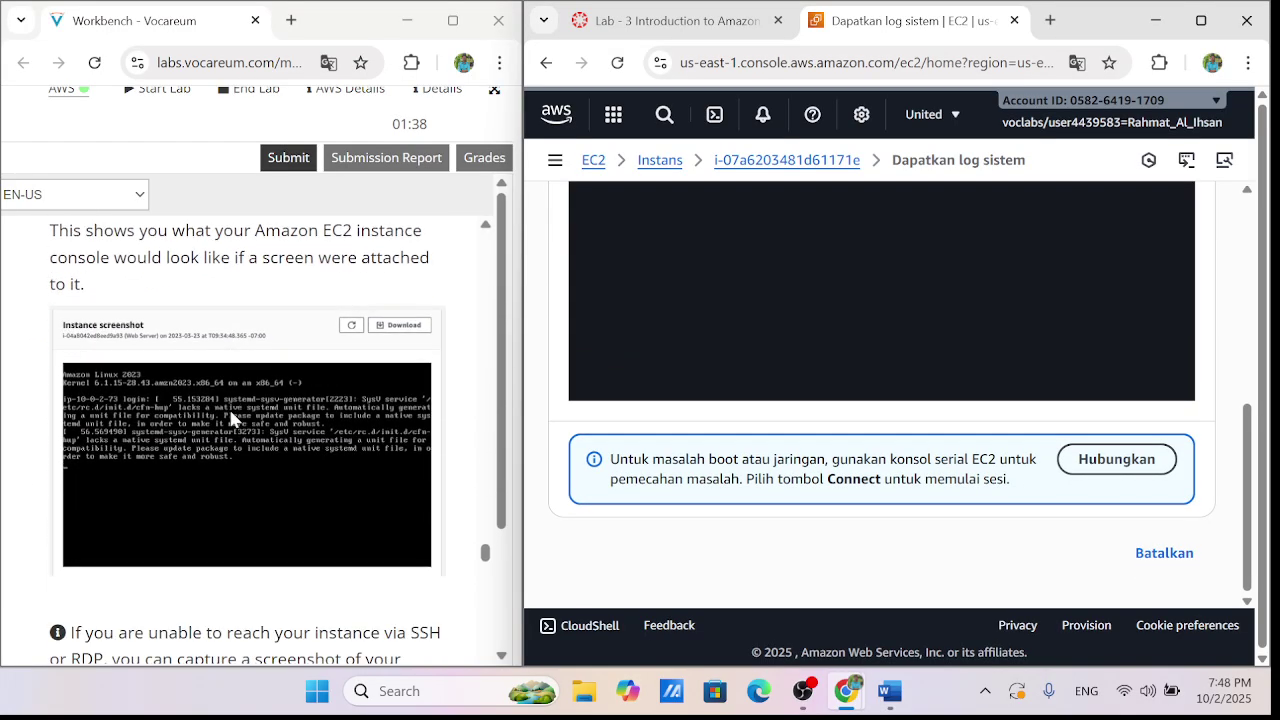
scroll(234, 411, down, 2)
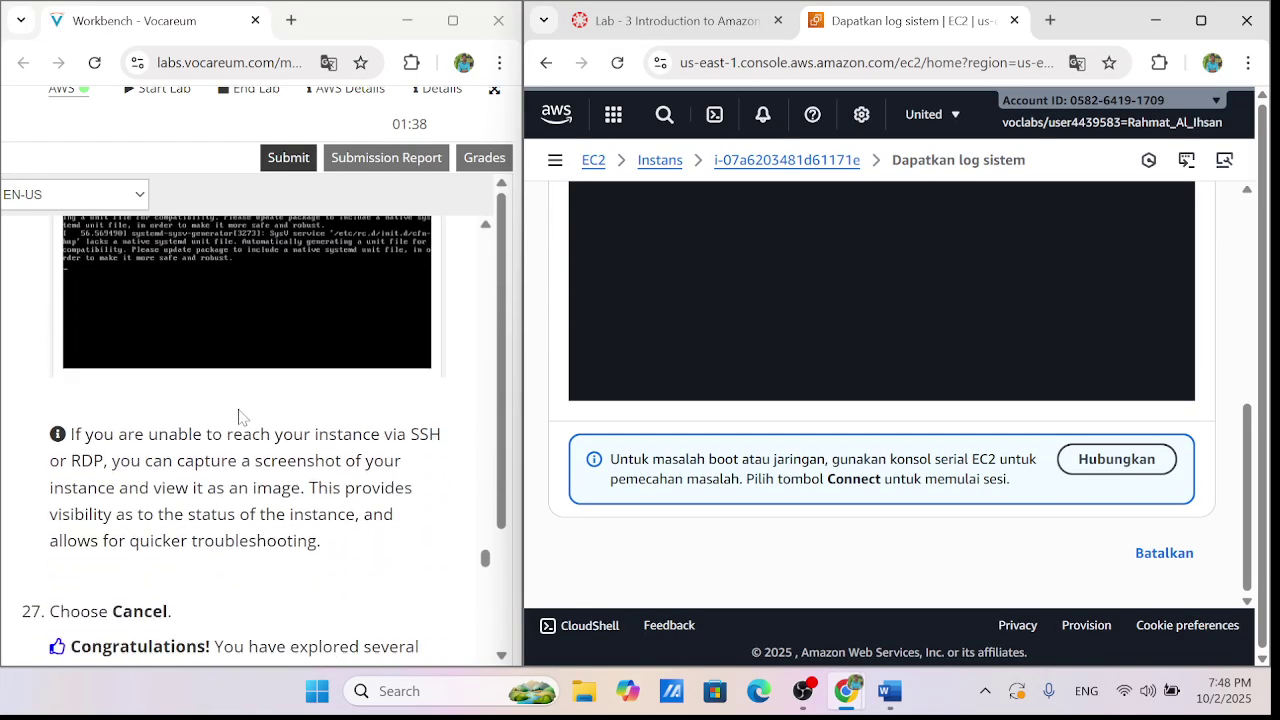
Check the serial console connection page again and cancel back to the end of the system log page
click(1110, 466)
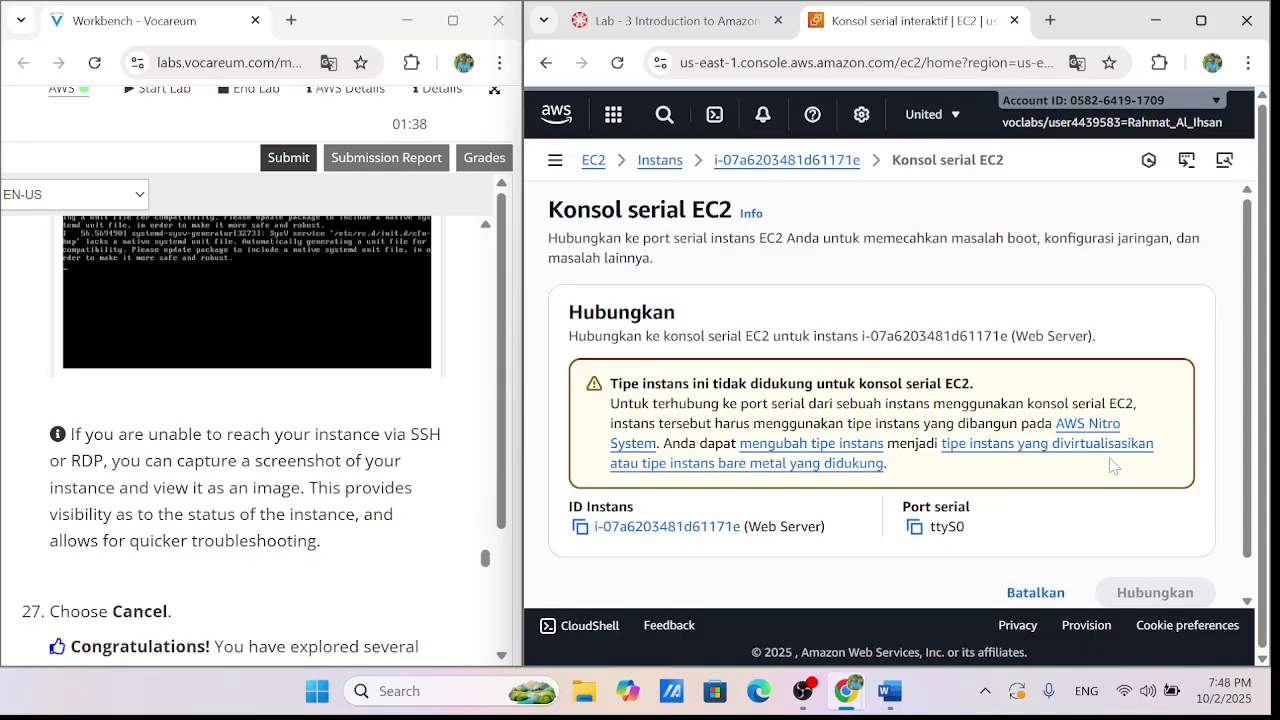
click(1034, 552)
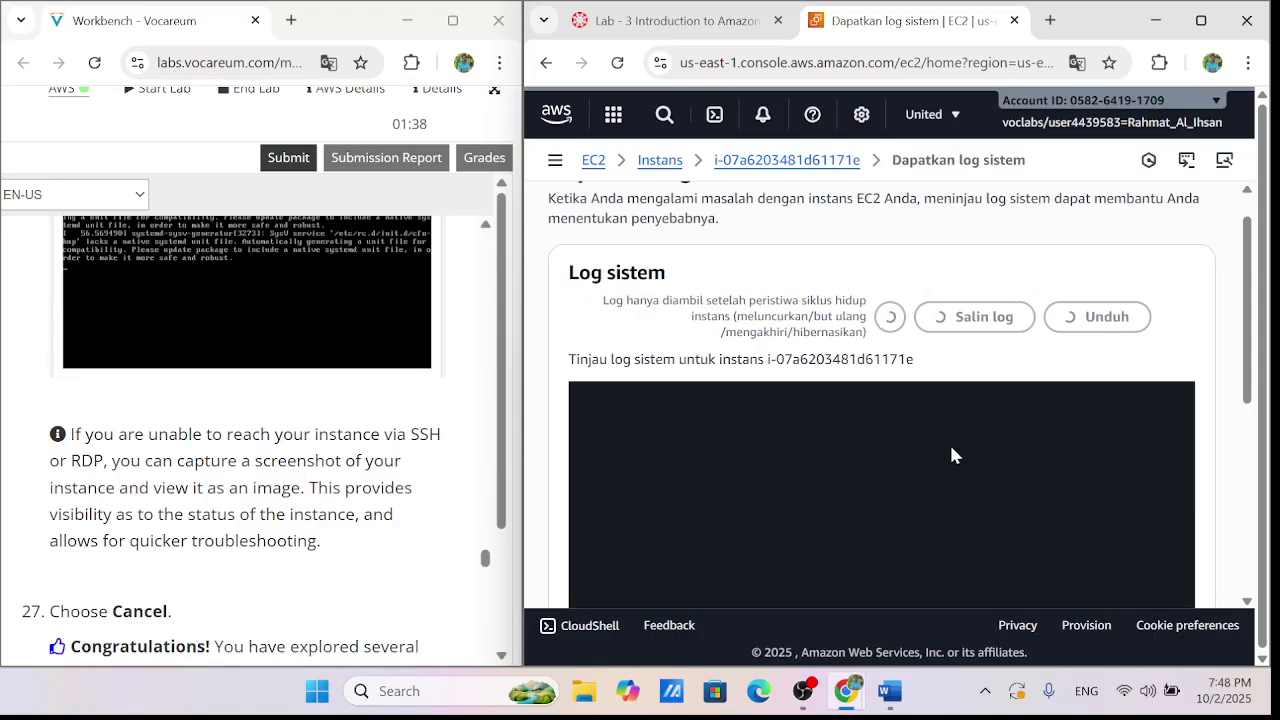
scroll(843, 391, down, 5)
scroll(800, 363, down, 3)
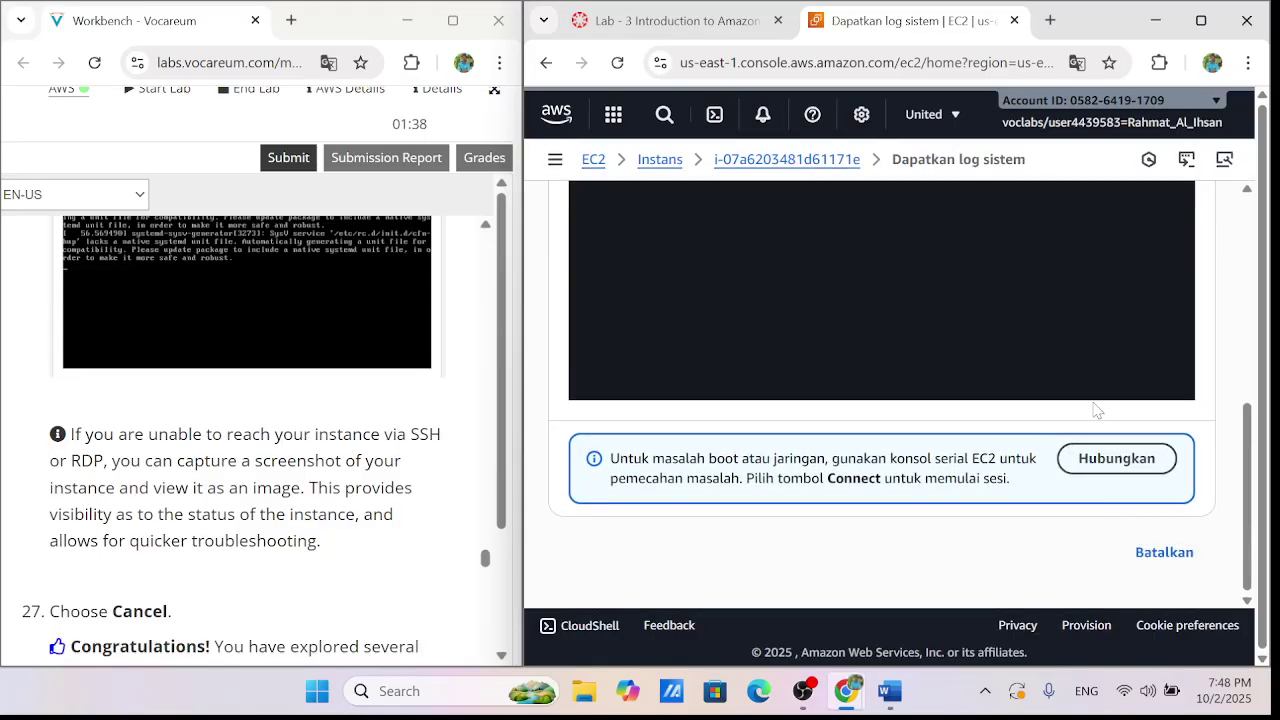
Return to the instances list and get the Web Server's instance screenshot as item 26 directs
click(650, 160)
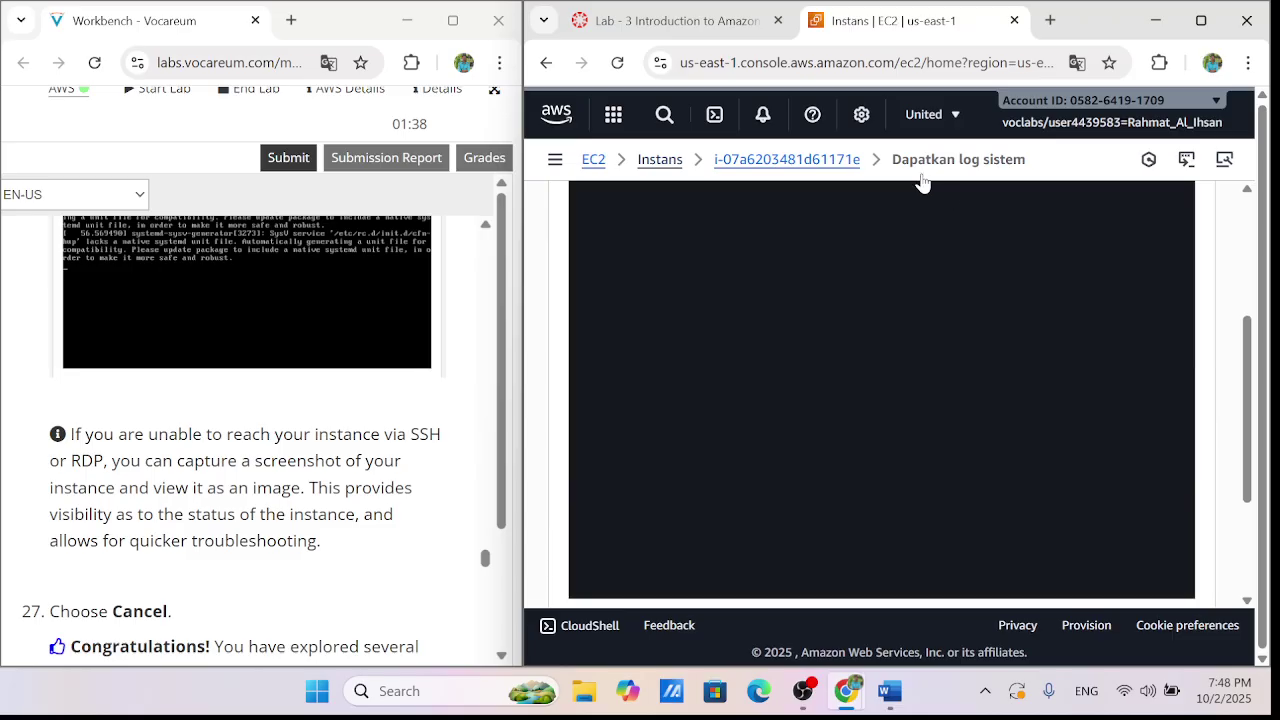
scroll(249, 366, down, 2)
scroll(945, 371, up, 2)
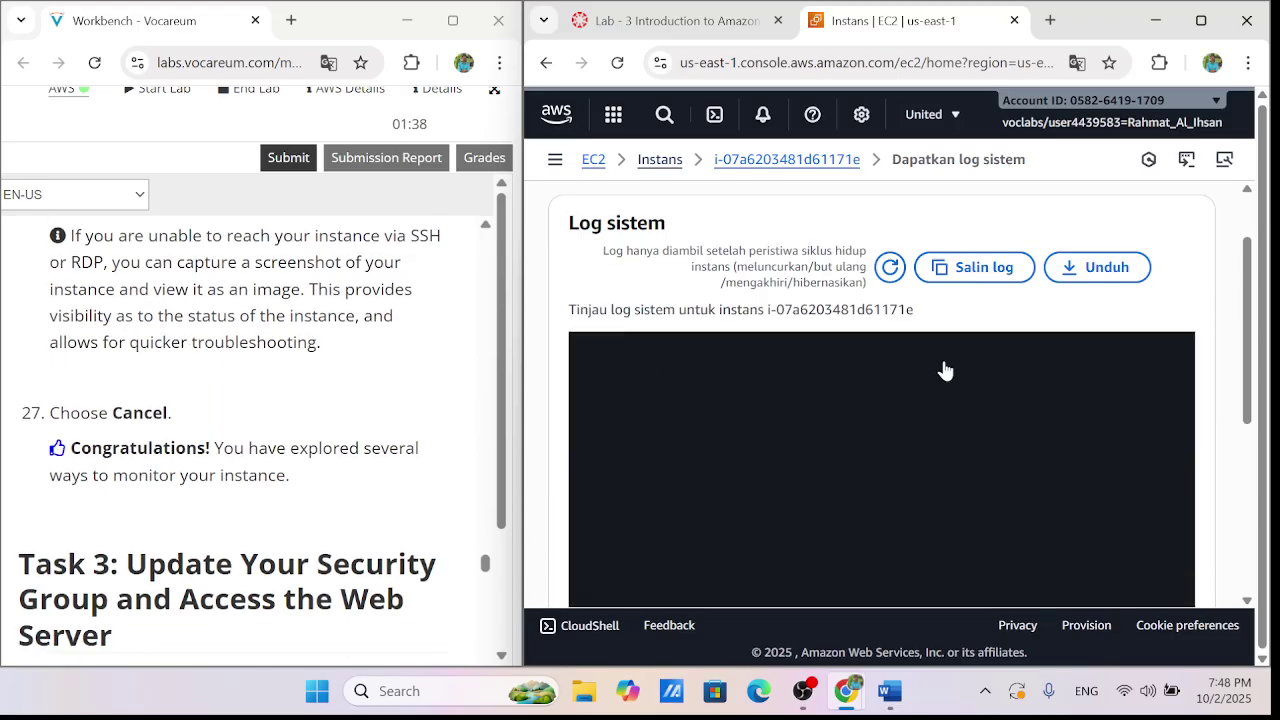
scroll(945, 371, up, 1)
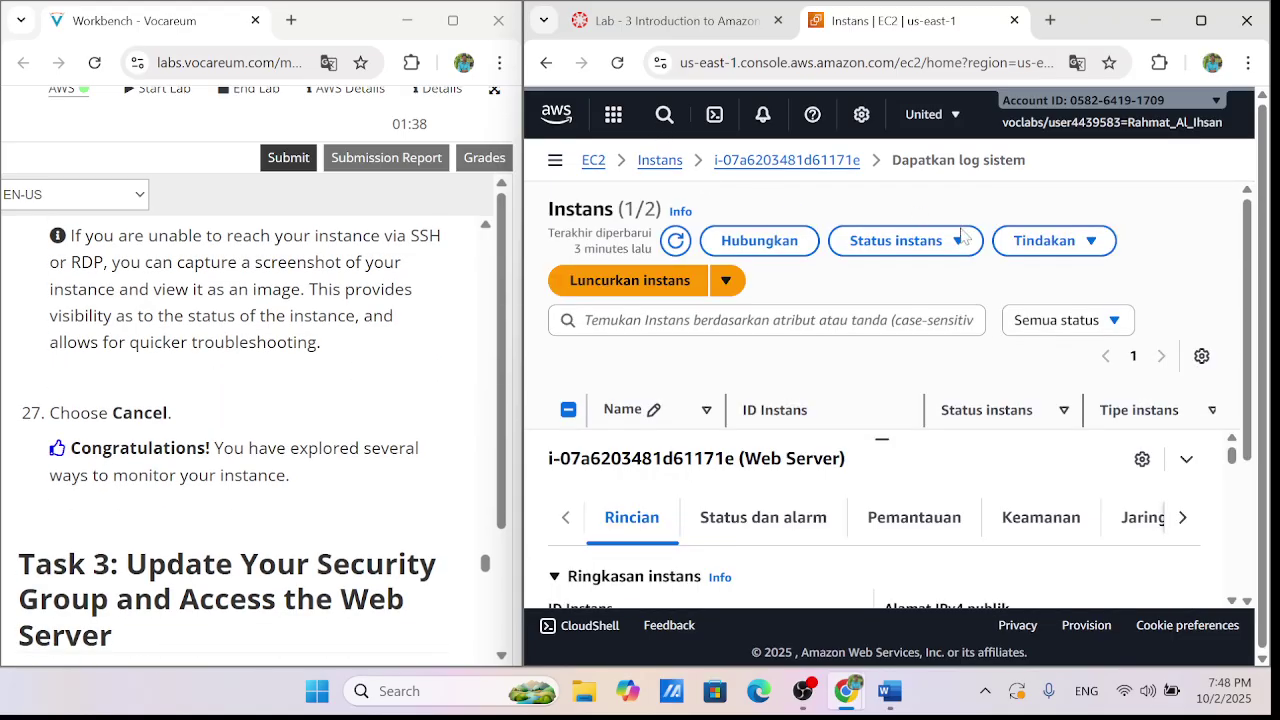
click(1040, 242)
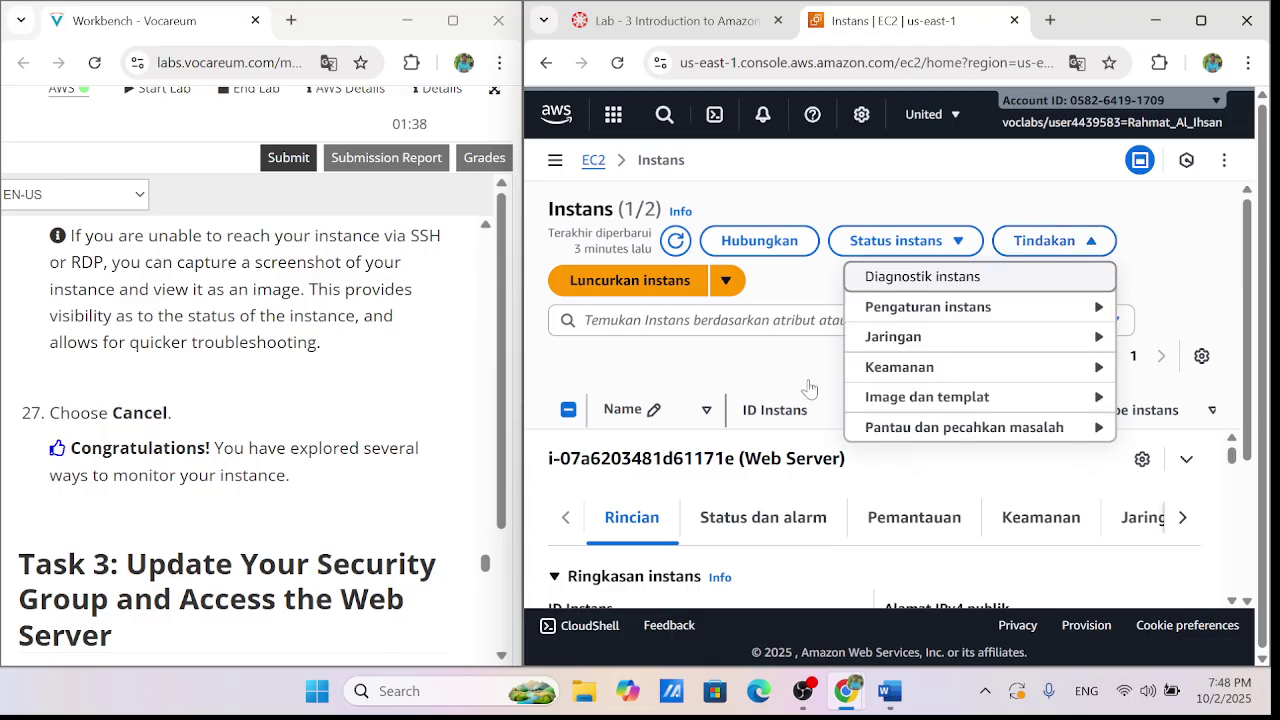
scroll(330, 345, up, 3)
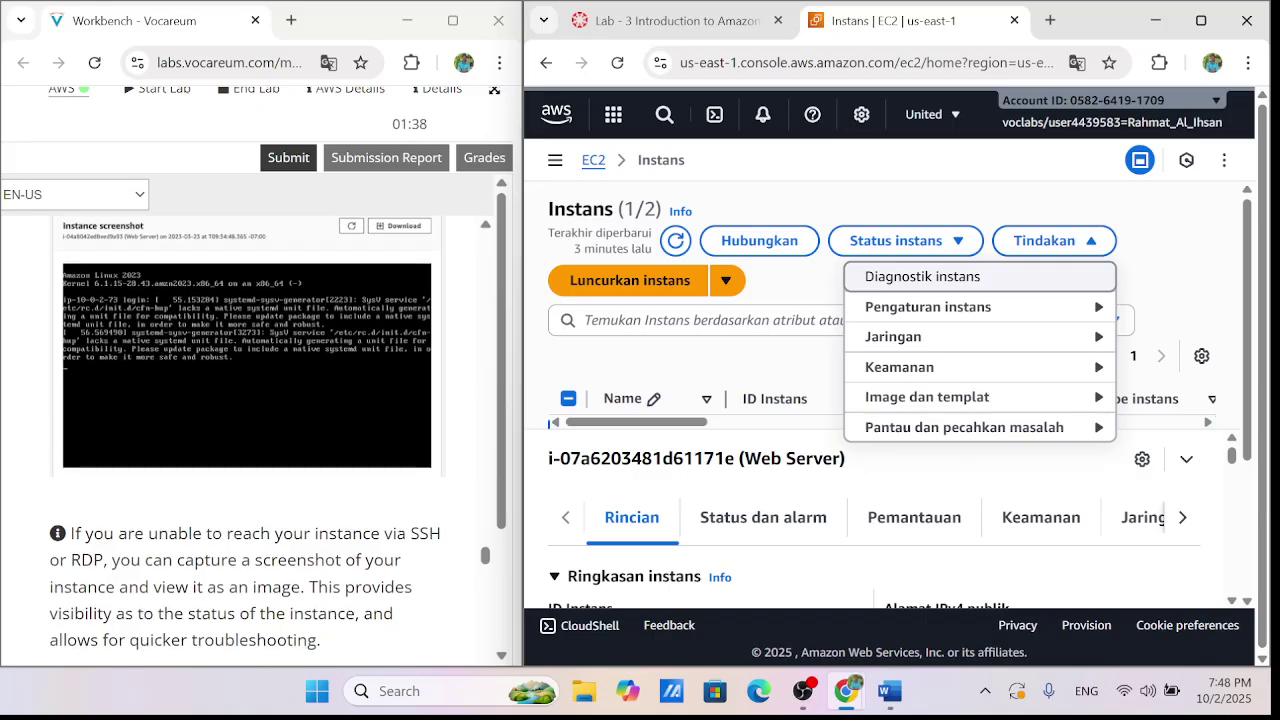
scroll(250, 400, up, 2)
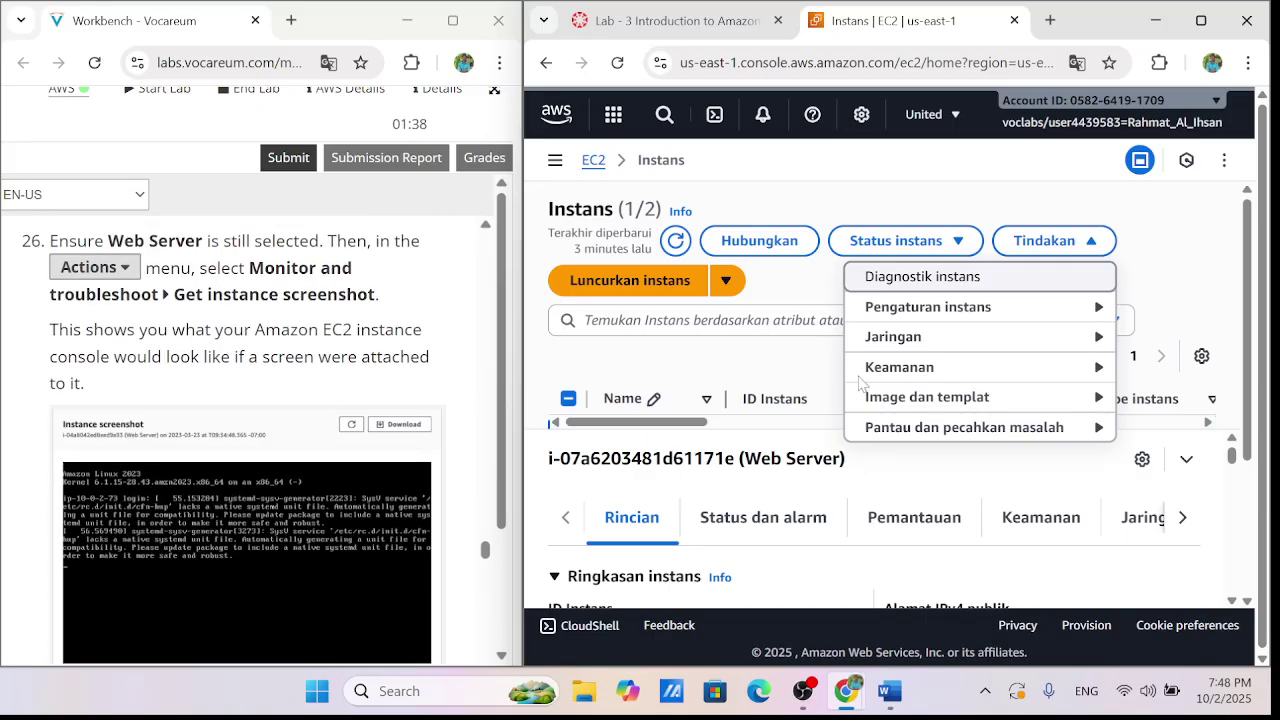
click(884, 438)
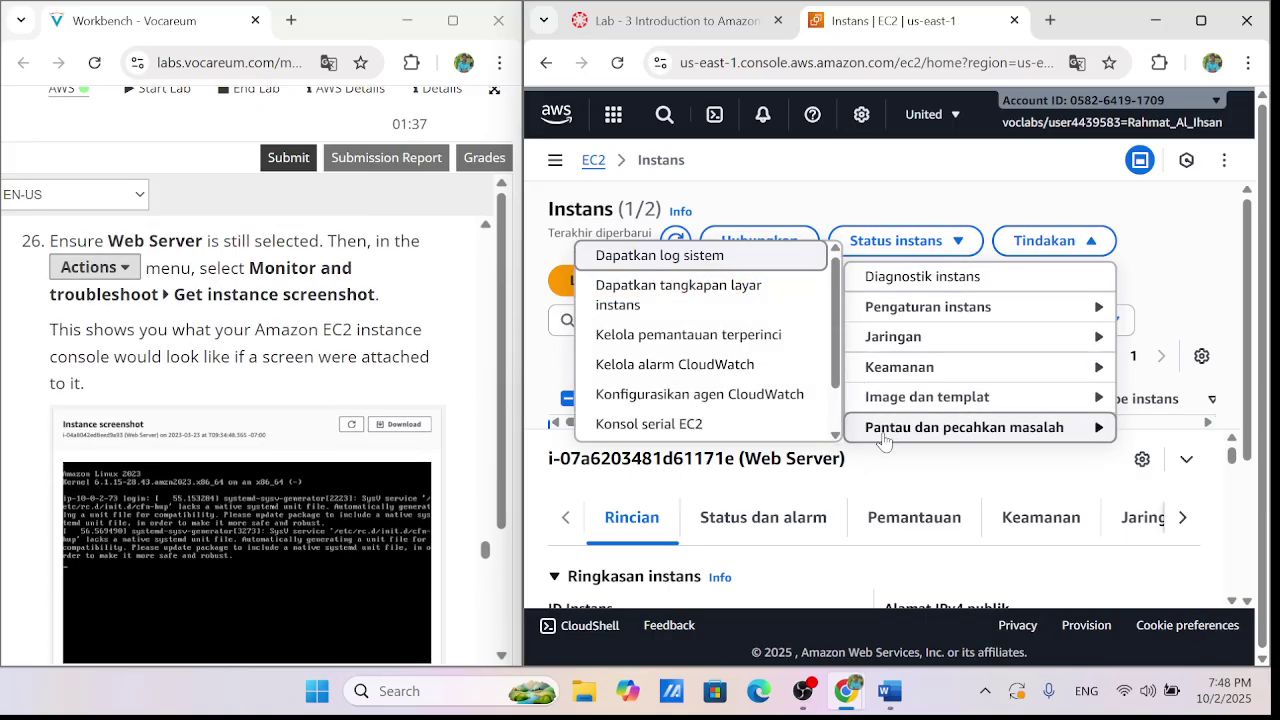
click(740, 312)
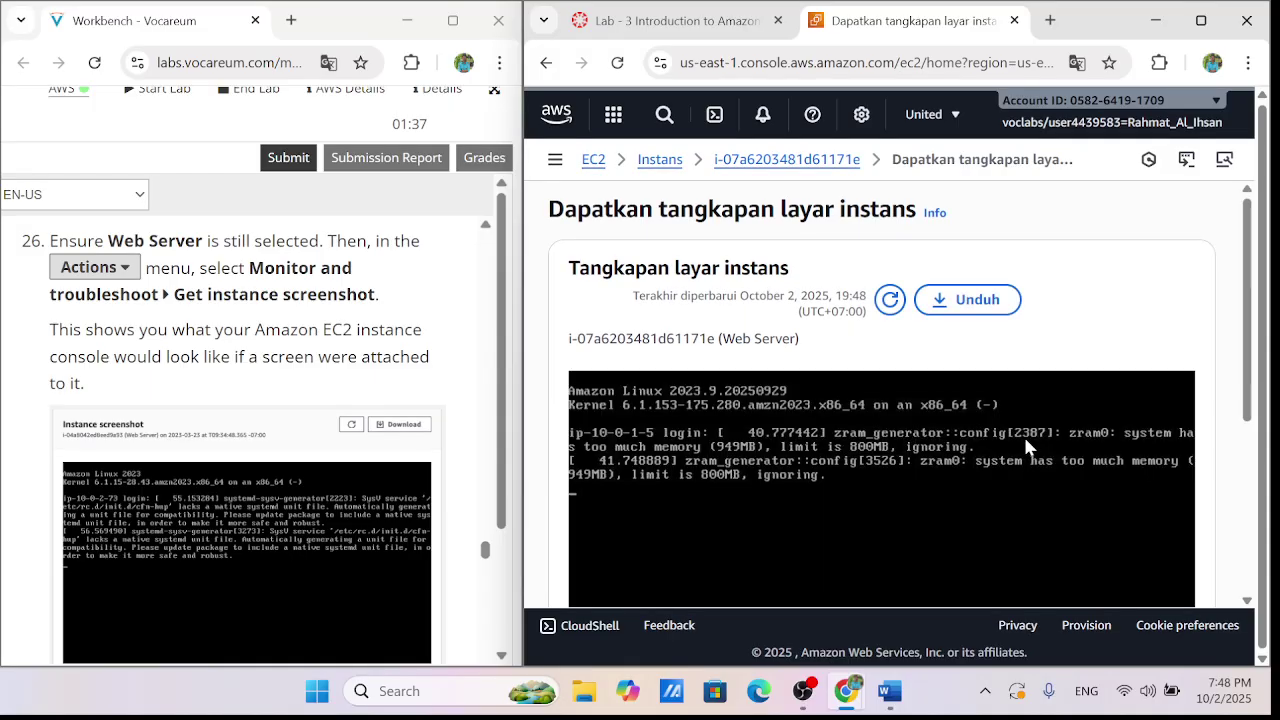
Compare the Web Server's instance screenshot with the sample screenshot in item 26 of the lab instructions
scroll(1024, 433, down, 3)
scroll(990, 432, up, 3)
scroll(360, 494, down, 2)
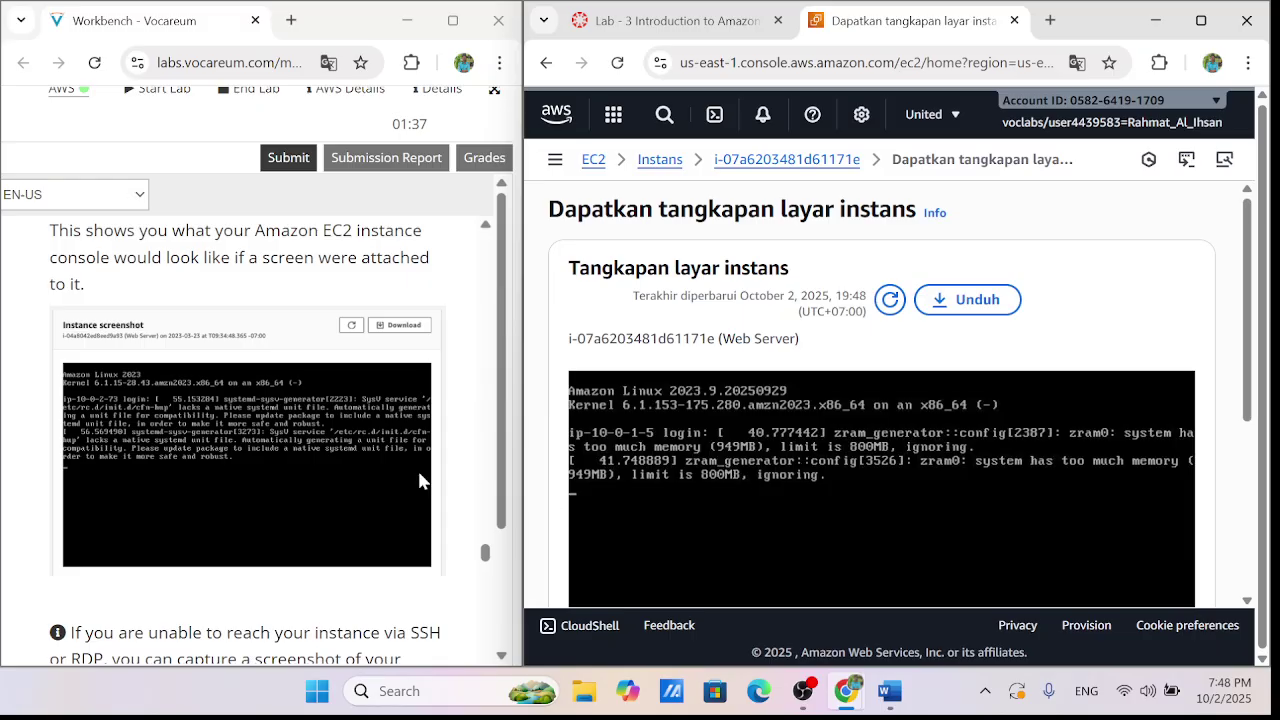
scroll(979, 413, down, 3)
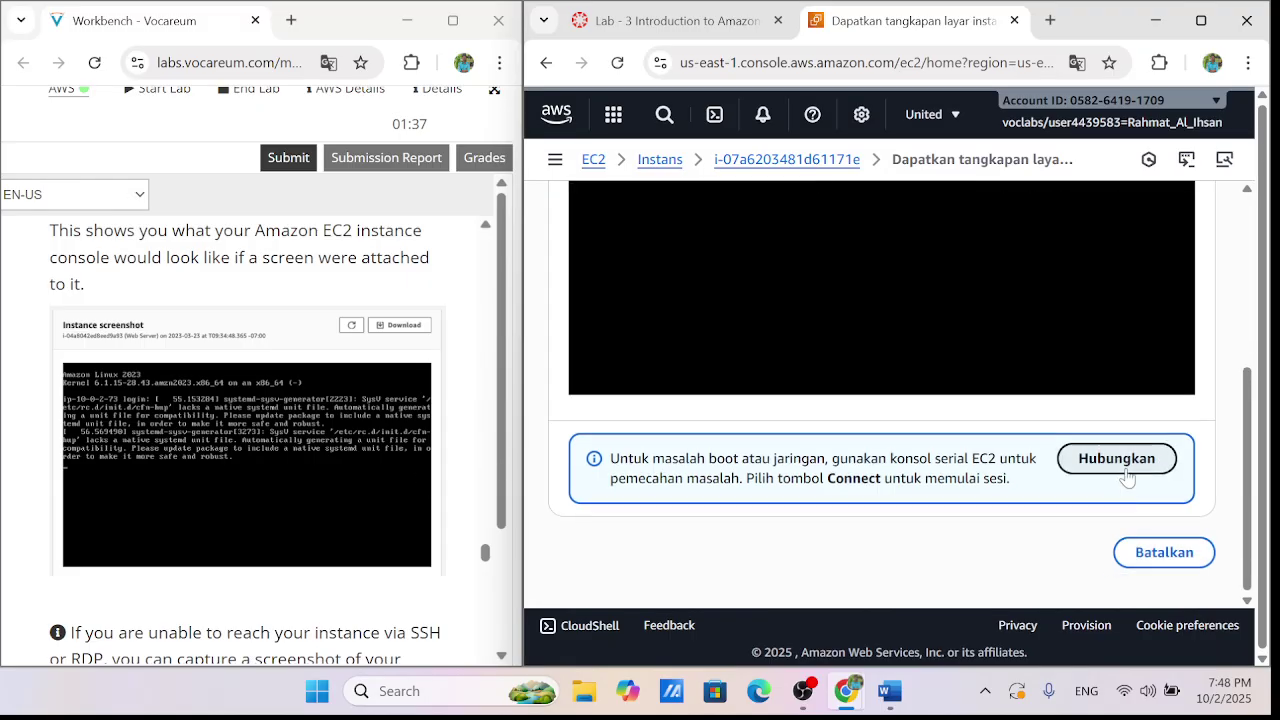
Try the serial console connection from the instance screenshot page, and cancel back to the screenshot
click(1110, 462)
scroll(1110, 477, down, 2)
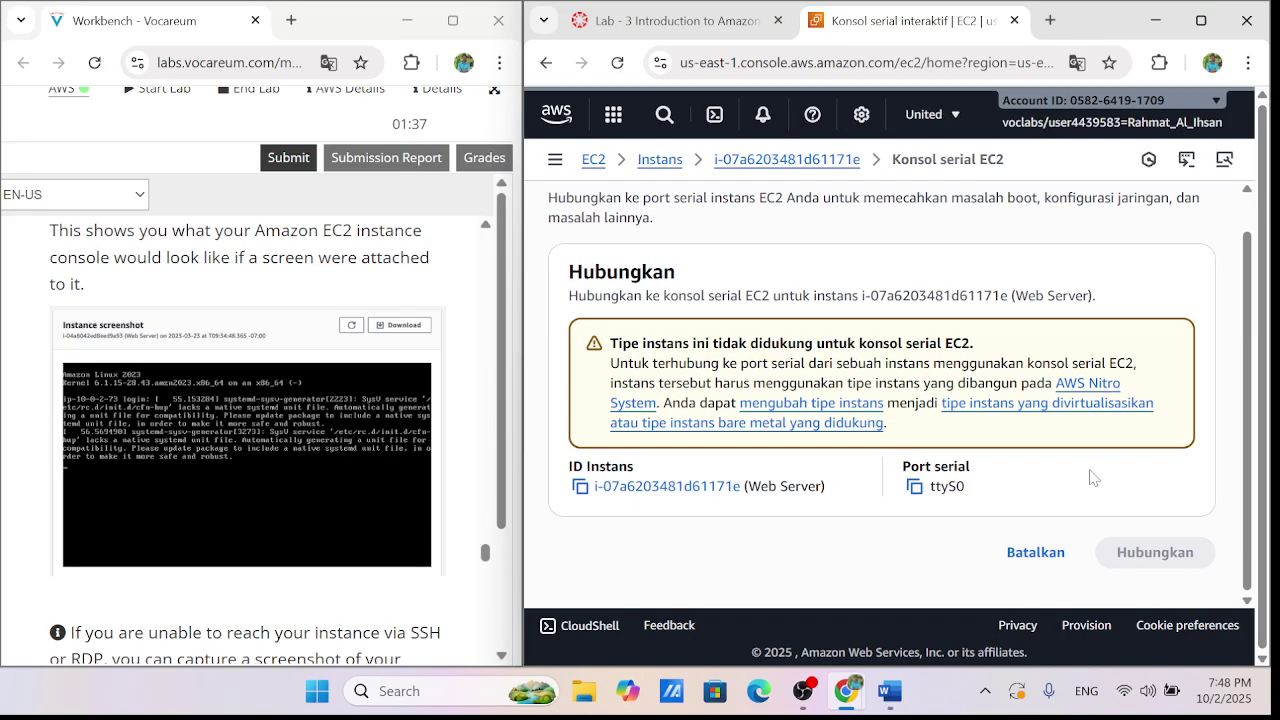
click(1058, 551)
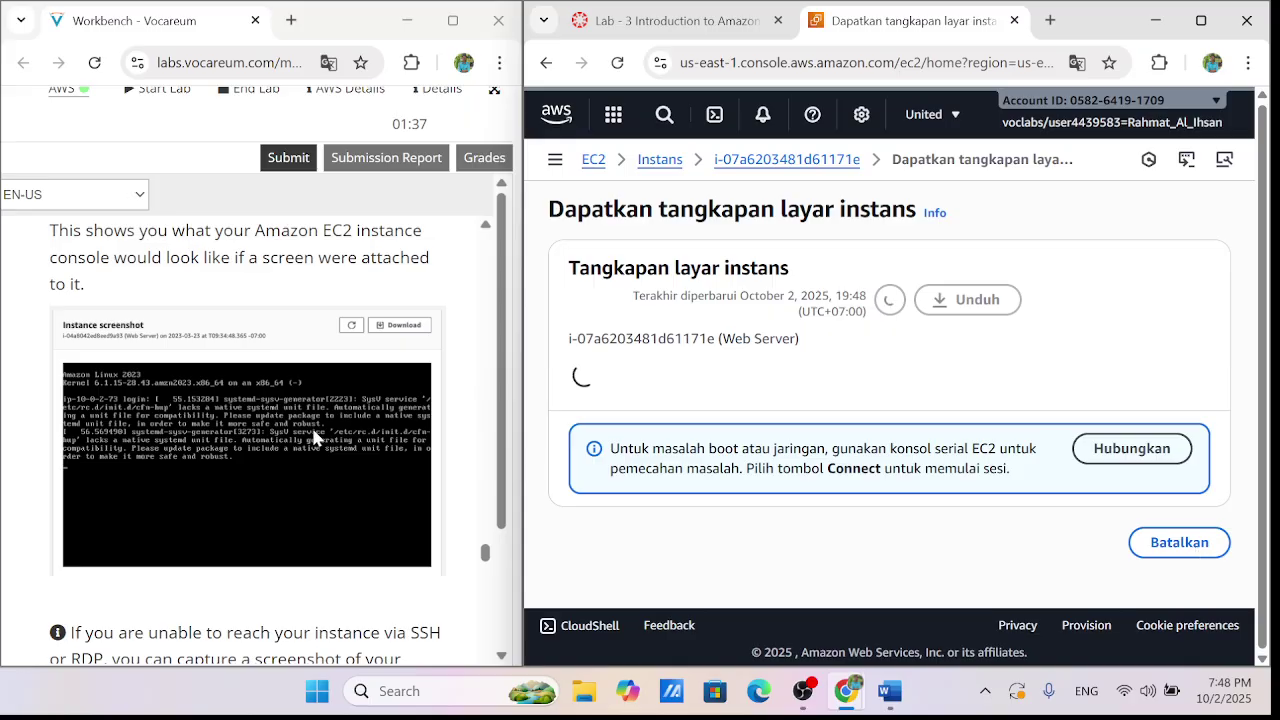
Read the lab's Task 3 instructions on updating the security group and accessing the web server
scroll(314, 437, down, 4)
scroll(224, 416, down, 1)
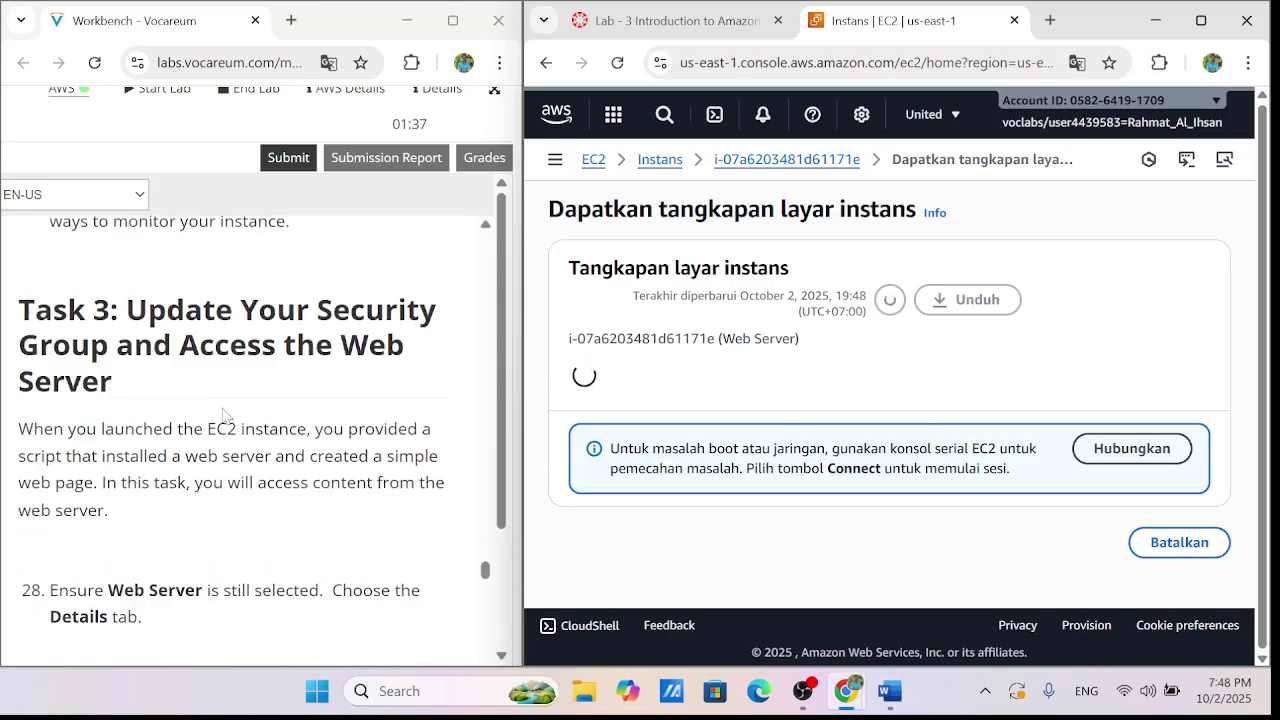
scroll(224, 414, down, 4)
scroll(230, 410, up, 3)
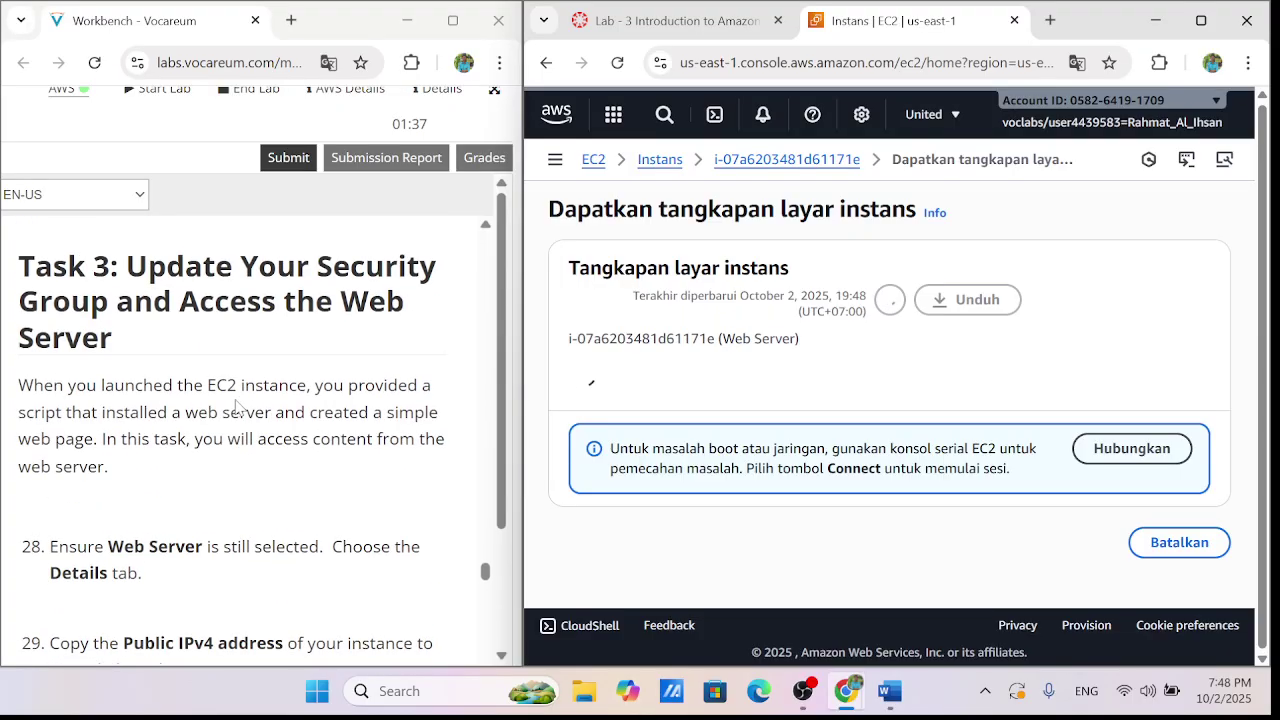
scroll(237, 405, up, 1)
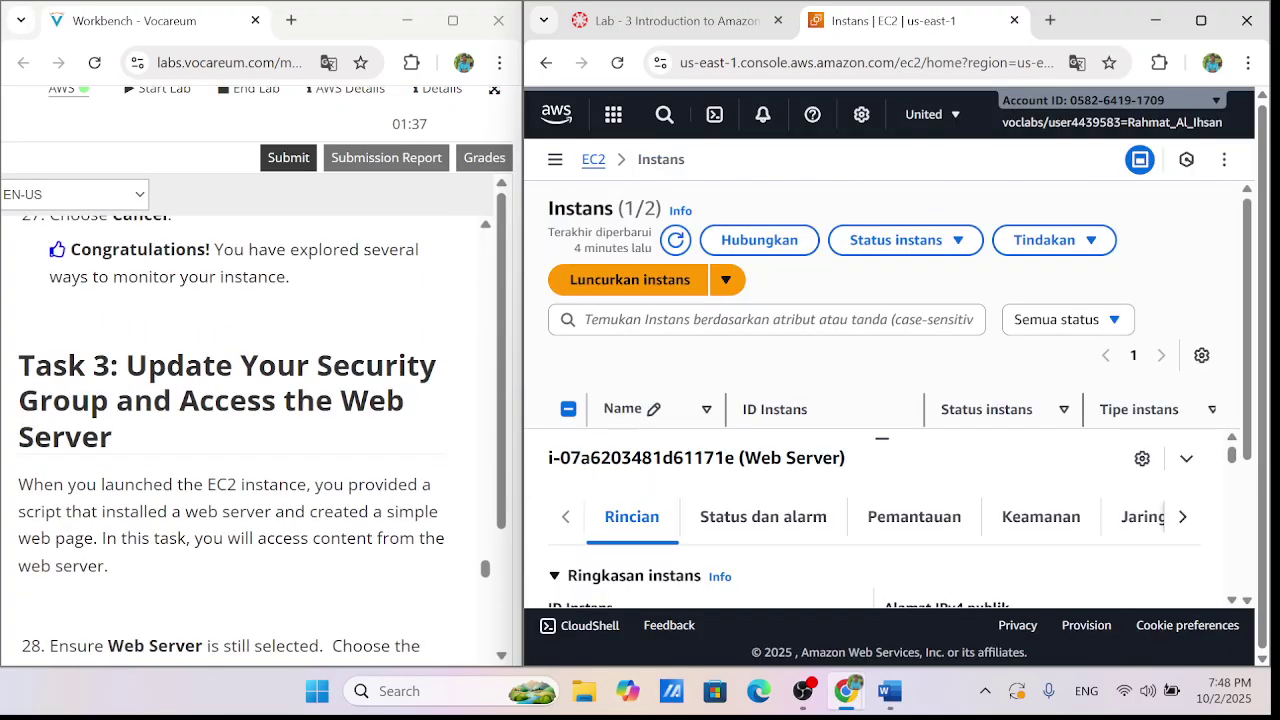
scroll(348, 405, down, 2)
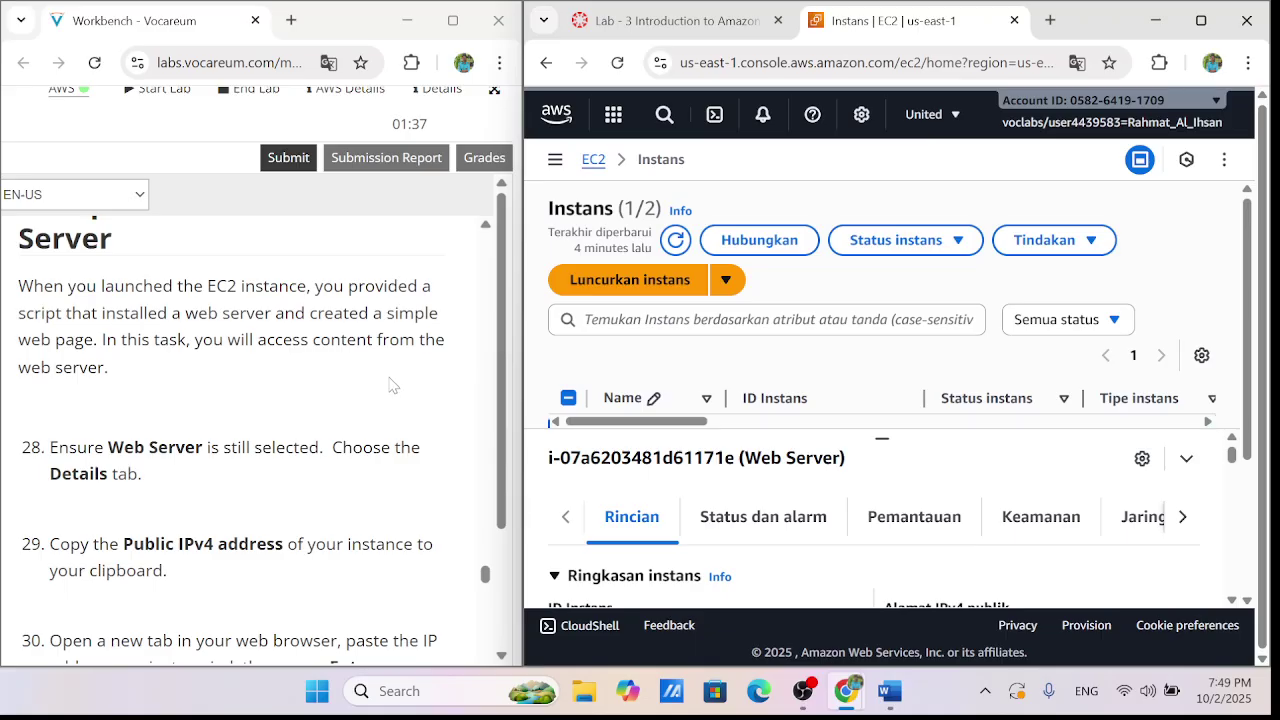
scroll(722, 397, down, 1)
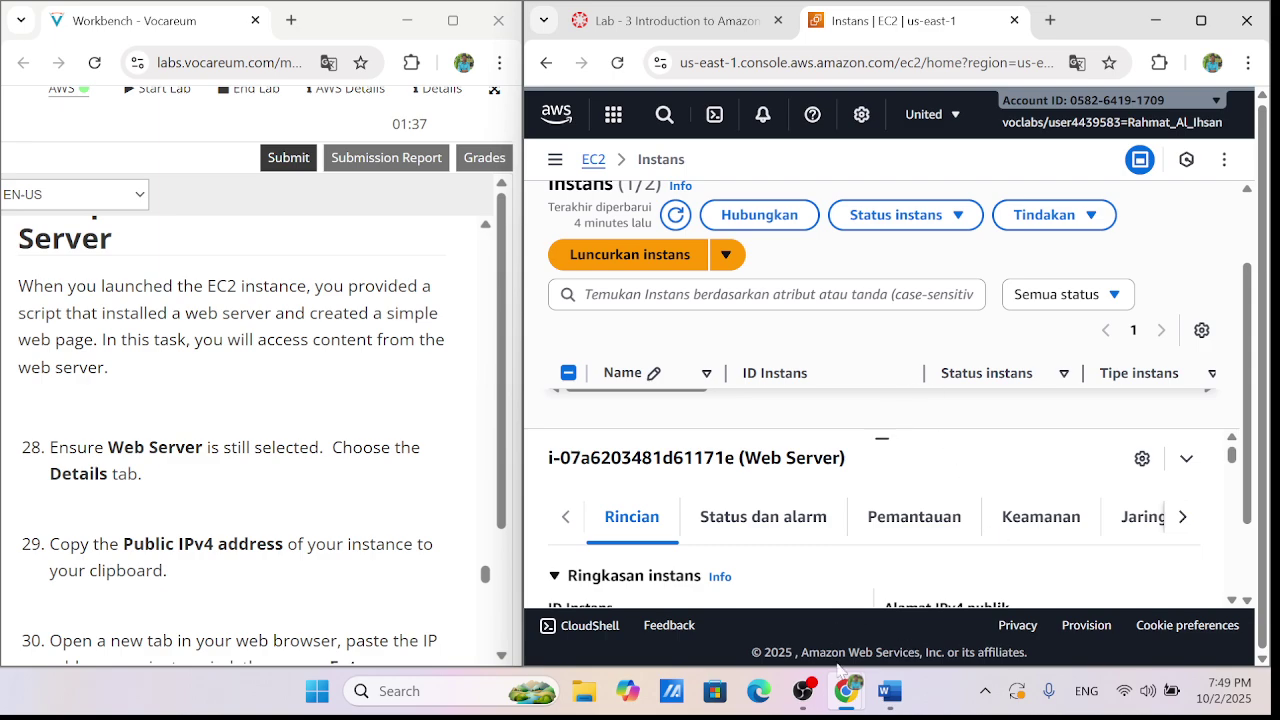
Show the instance summary in the details of the Web Server instance
scroll(1000, 580, down, 1)
scroll(1100, 560, up, 1)
click(1183, 518)
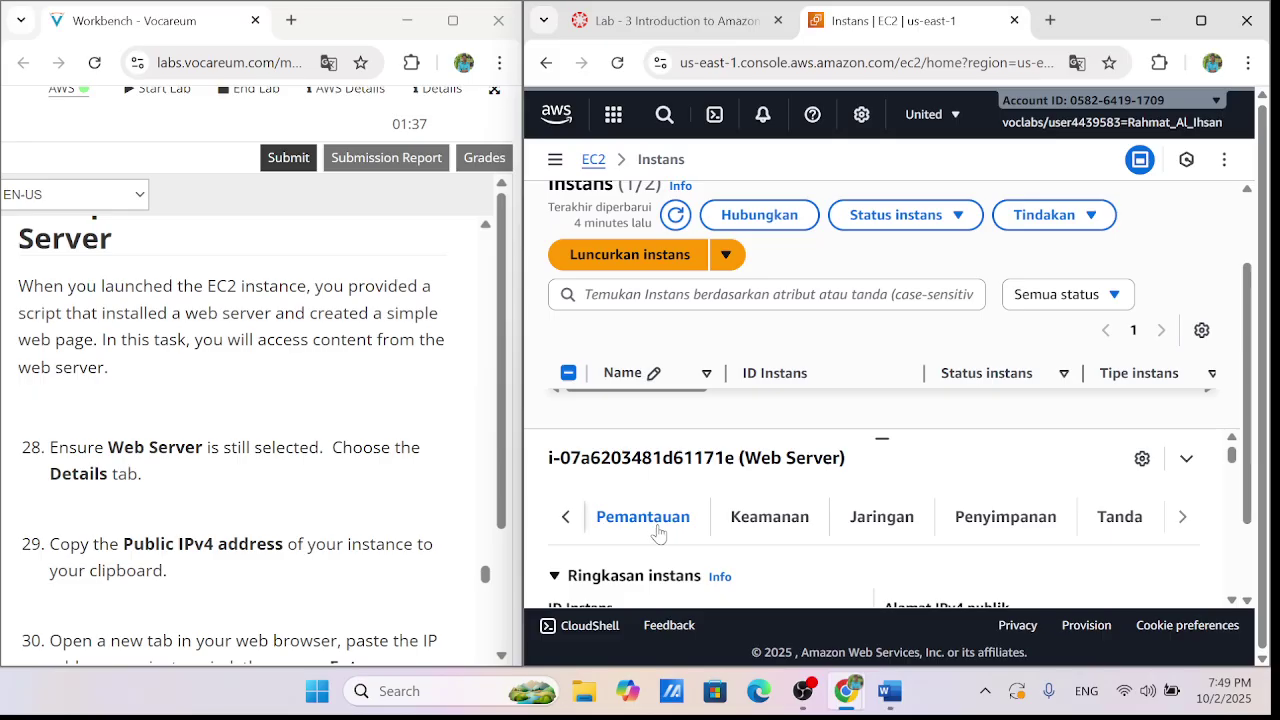
click(564, 518)
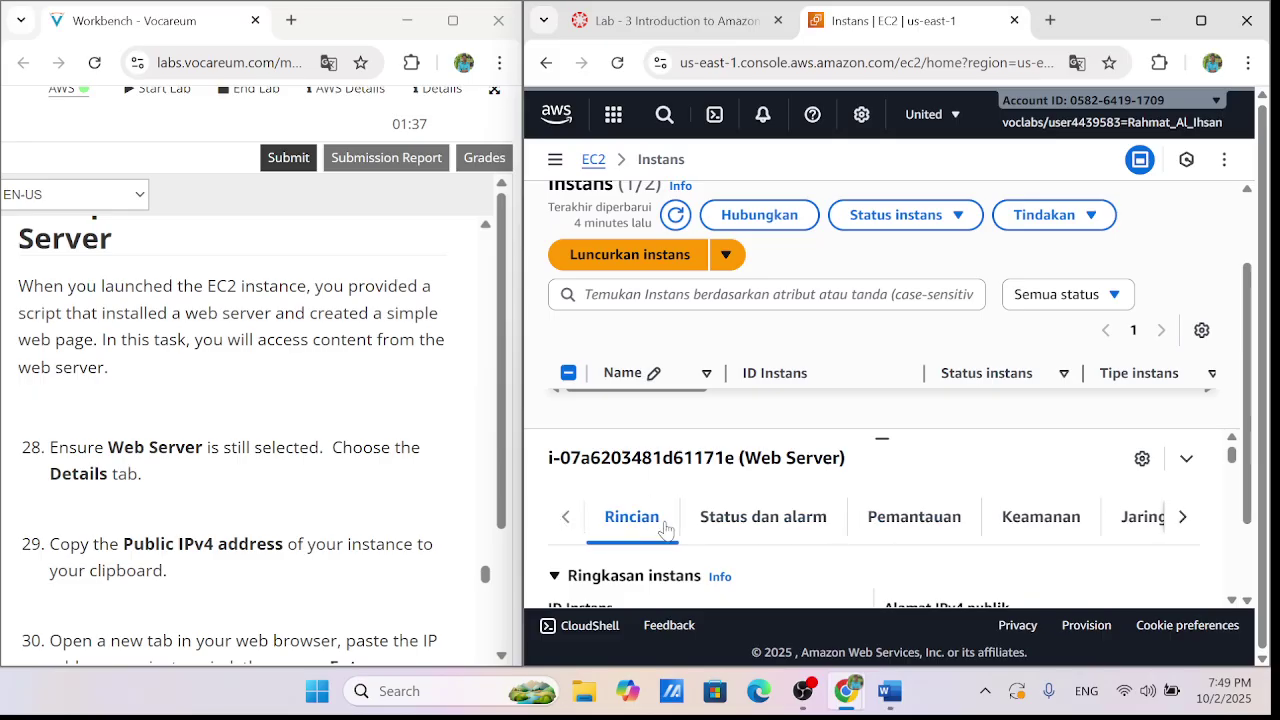
scroll(750, 564, down, 1)
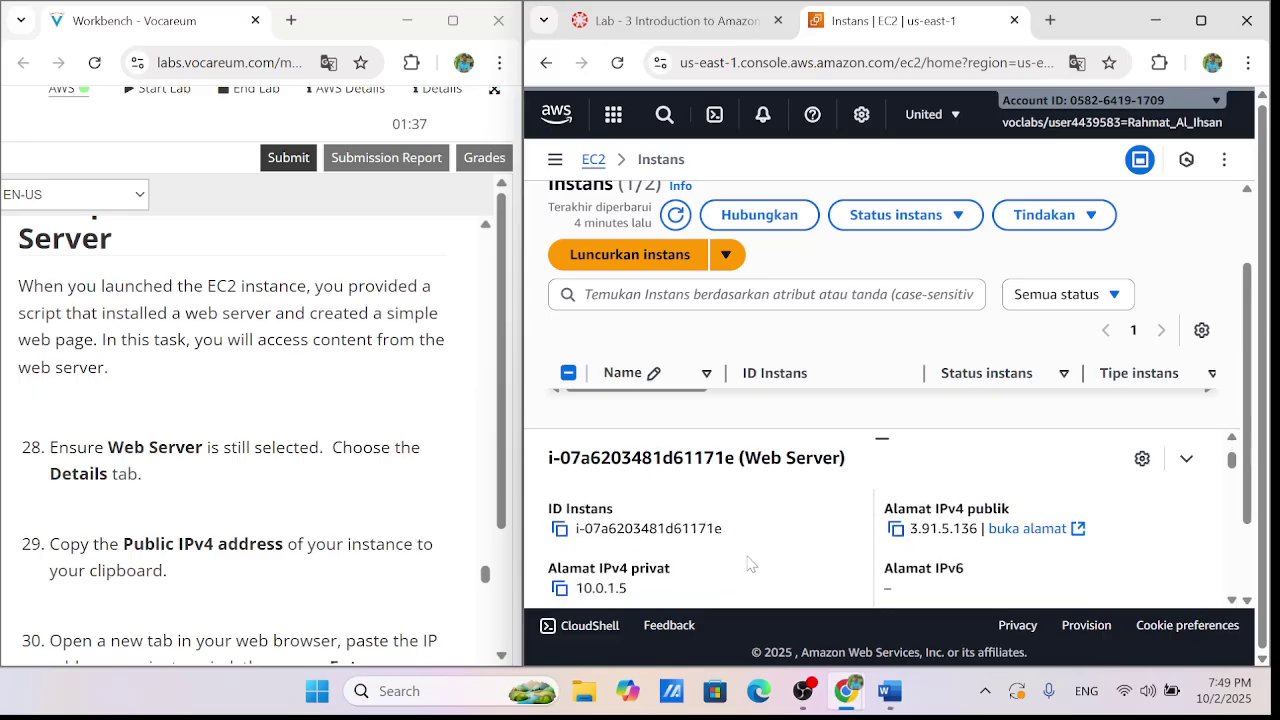
Translate the EC2 console page from Indonesian to English
click(1077, 63)
click(868, 102)
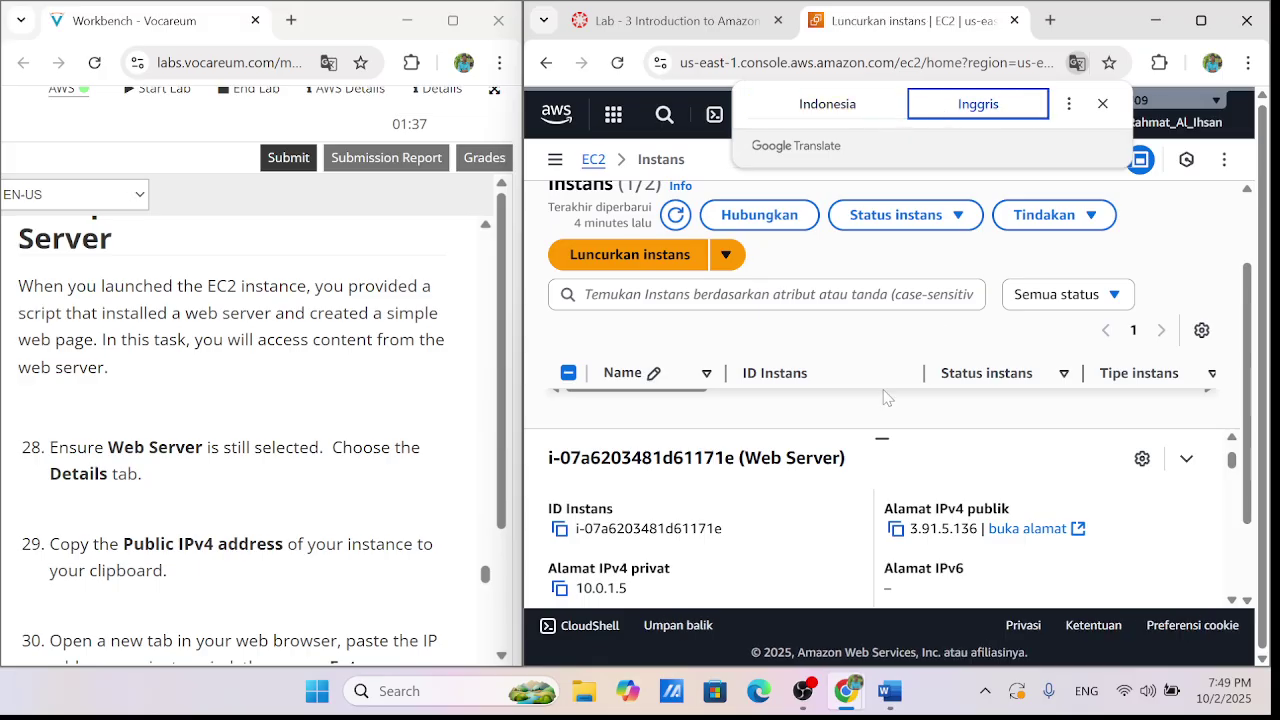
scroll(763, 535, down, 1)
scroll(757, 551, up, 2)
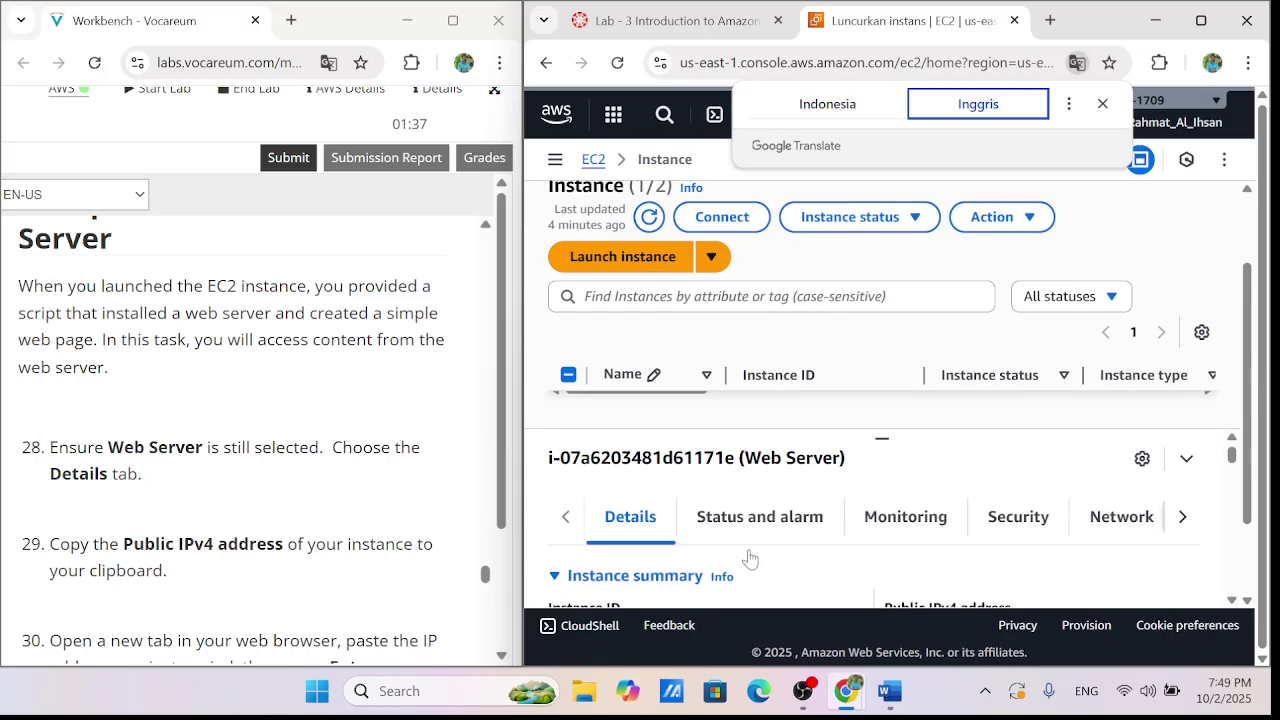
Copy the Web Server instance's public IPv4 address from its instance summary
scroll(729, 560, down, 1)
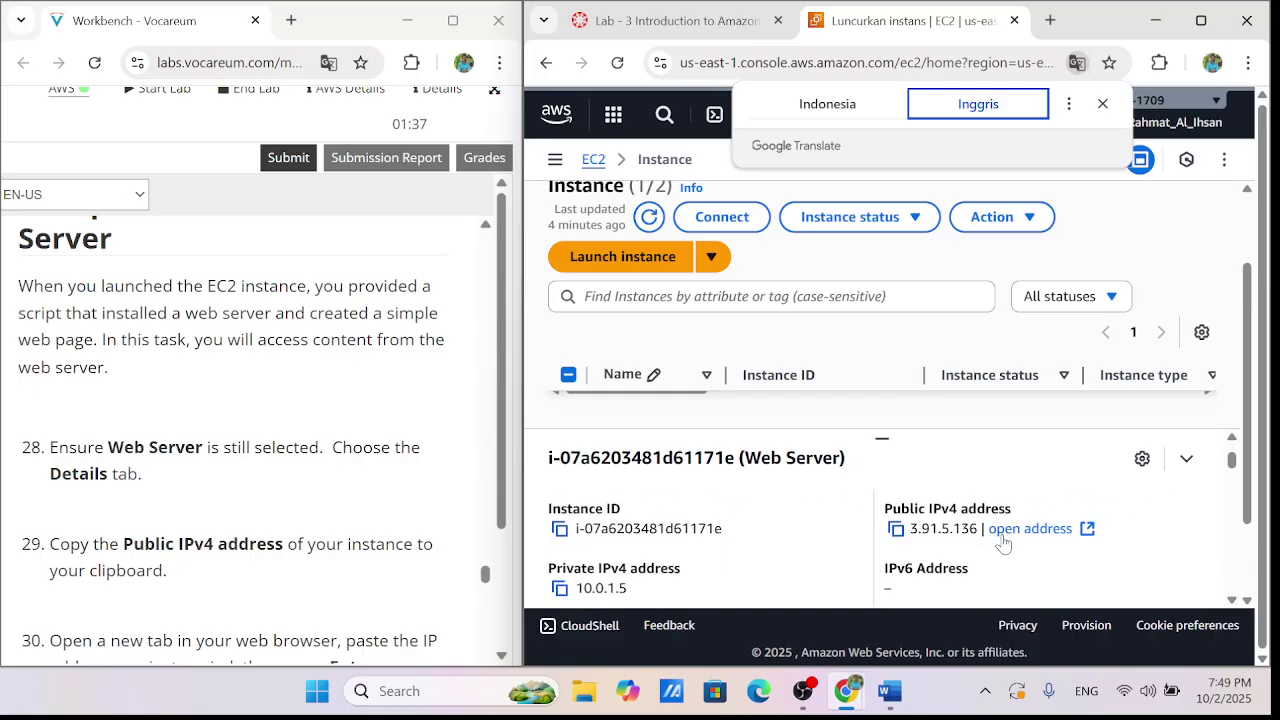
double_click(941, 530)
right_click(941, 541)
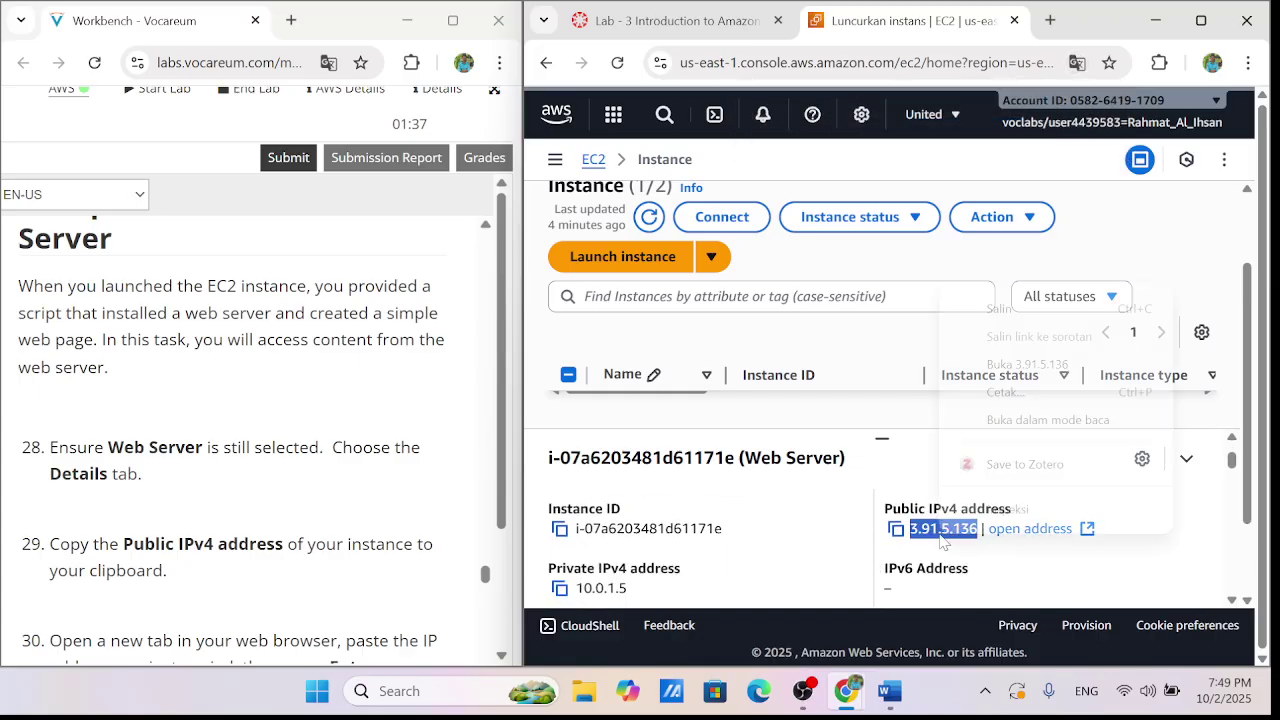
click(990, 310)
Open the copied address 3.91.5.136 in a new browser tab and continue to the site past the HTTPS warning
scroll(245, 476, down, 1)
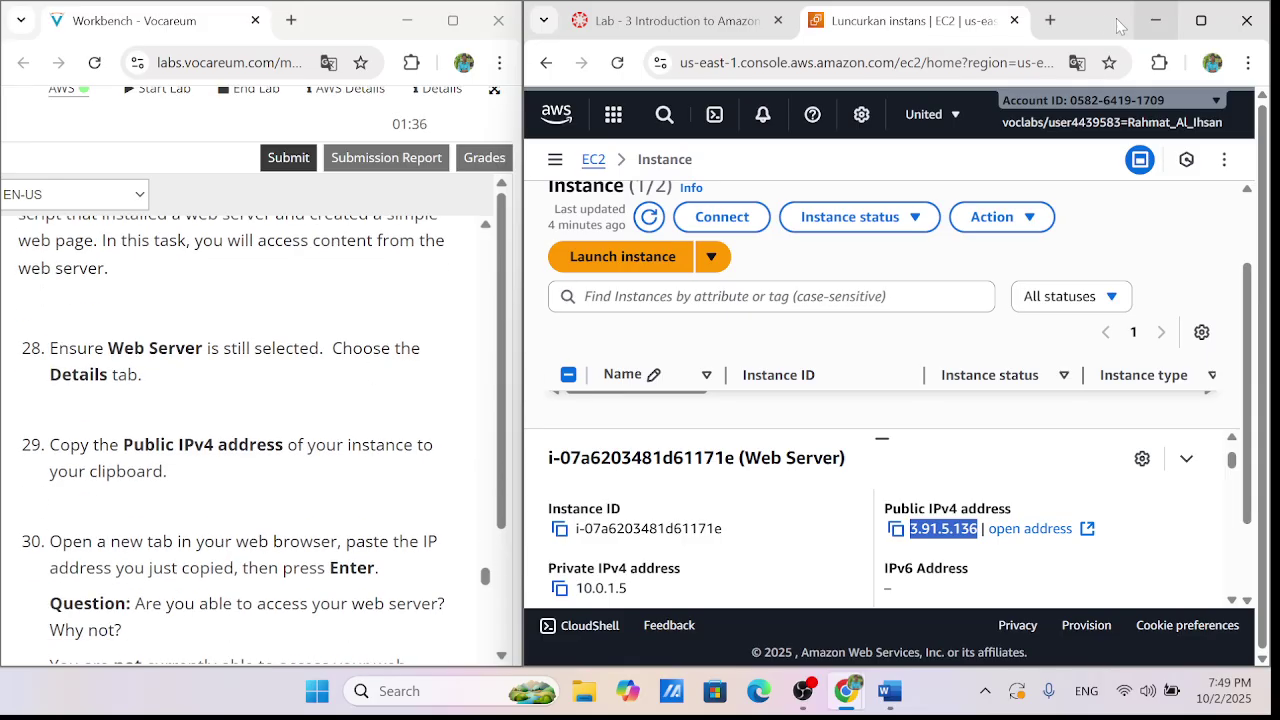
click(1049, 20)
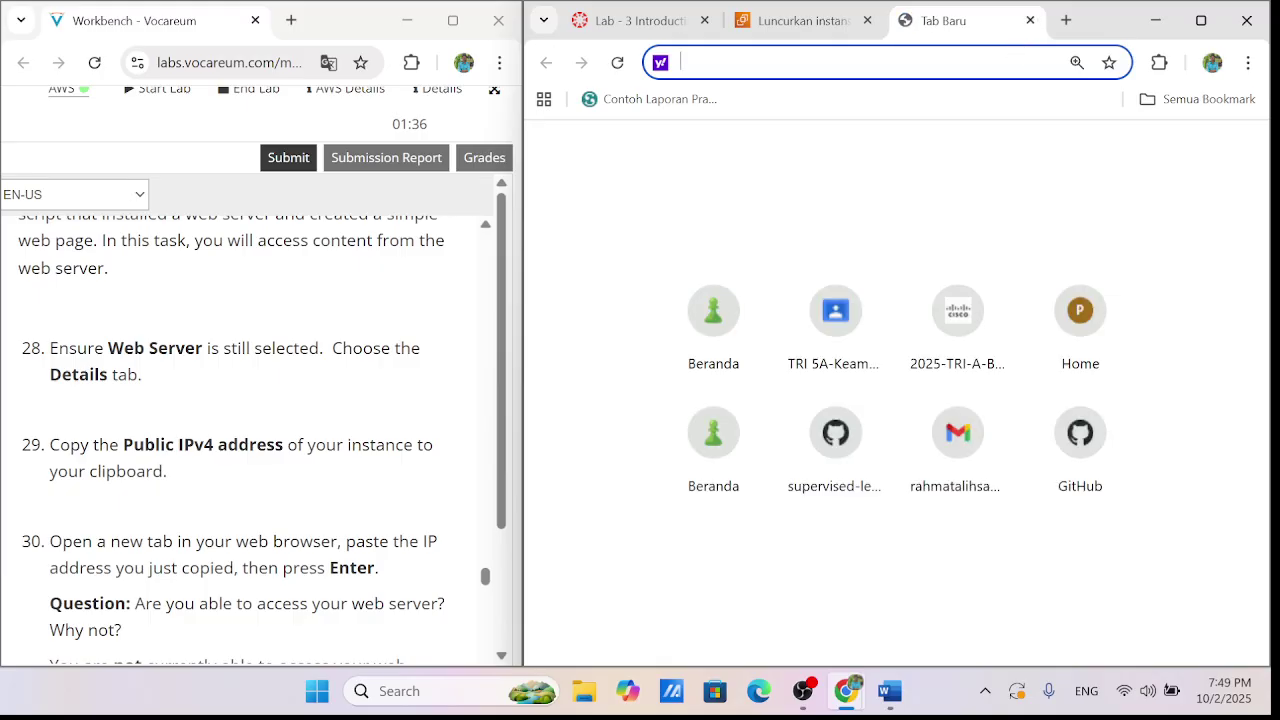
key(ctrl+v)
key(Return)
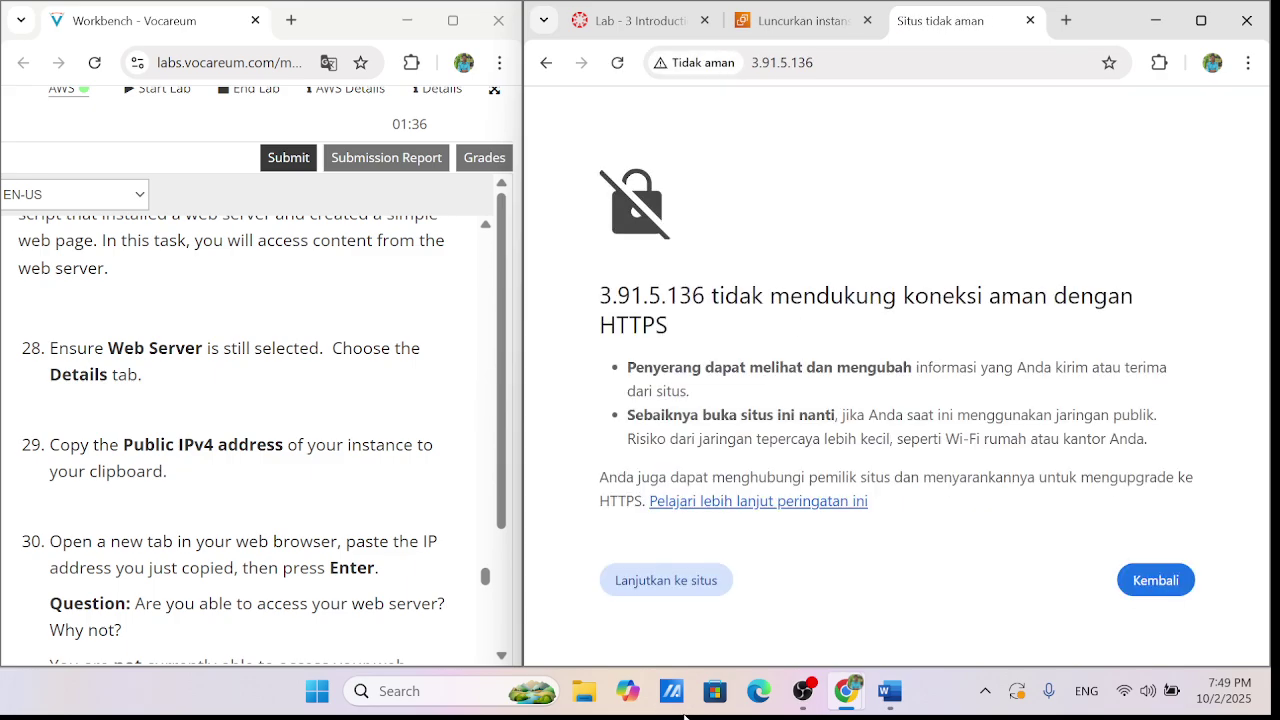
click(633, 580)
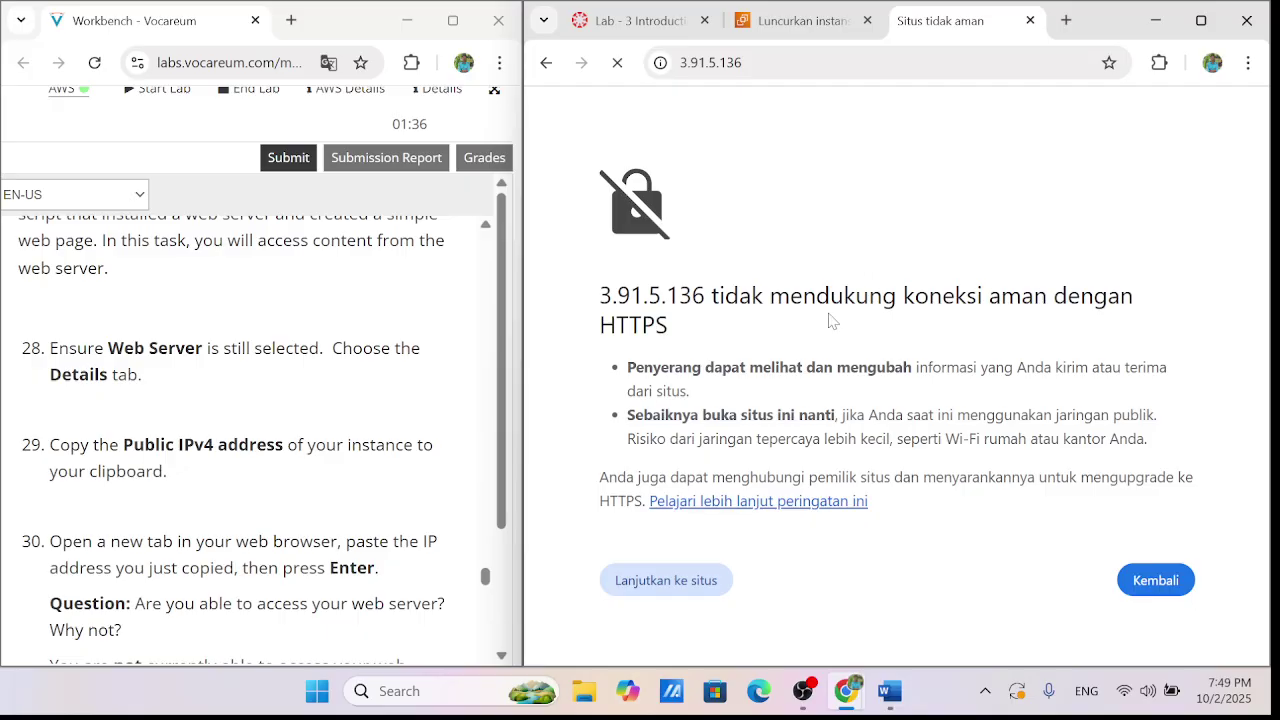
click(672, 572)
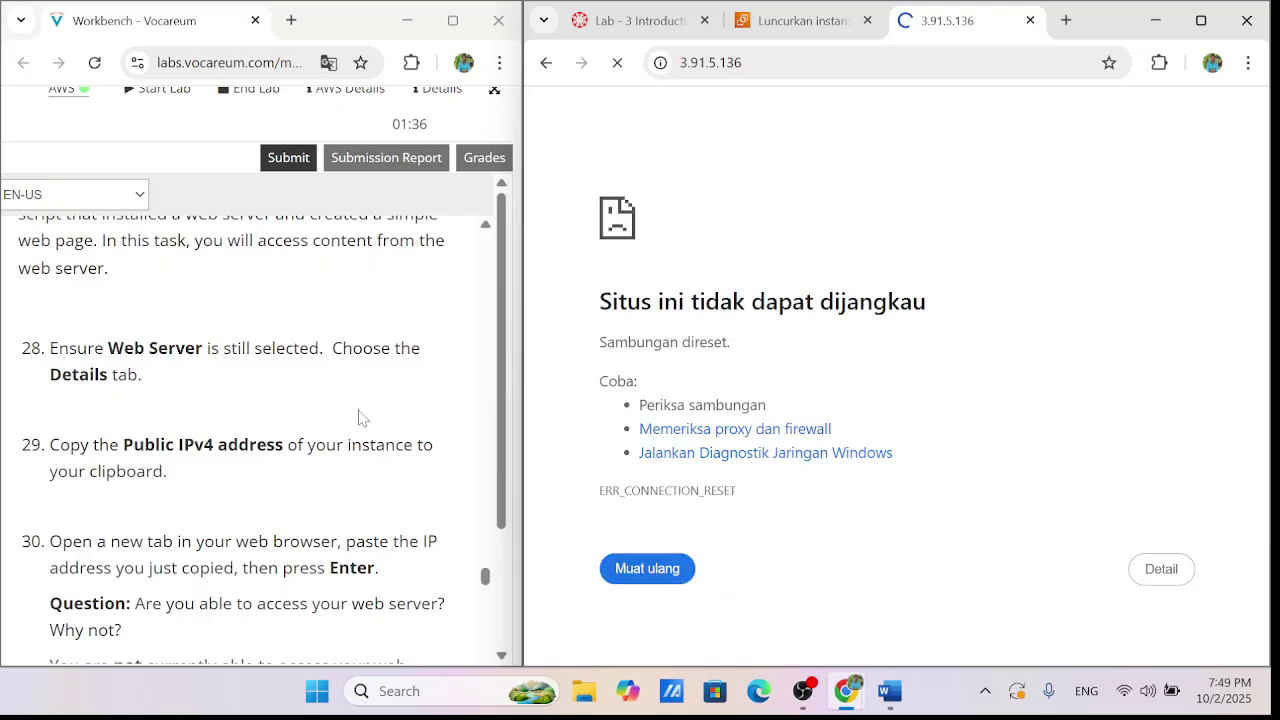
Read the lab's step 30 explanation of whether the web server can be accessed and why
scroll(280, 398, down, 1)
scroll(330, 366, down, 2)
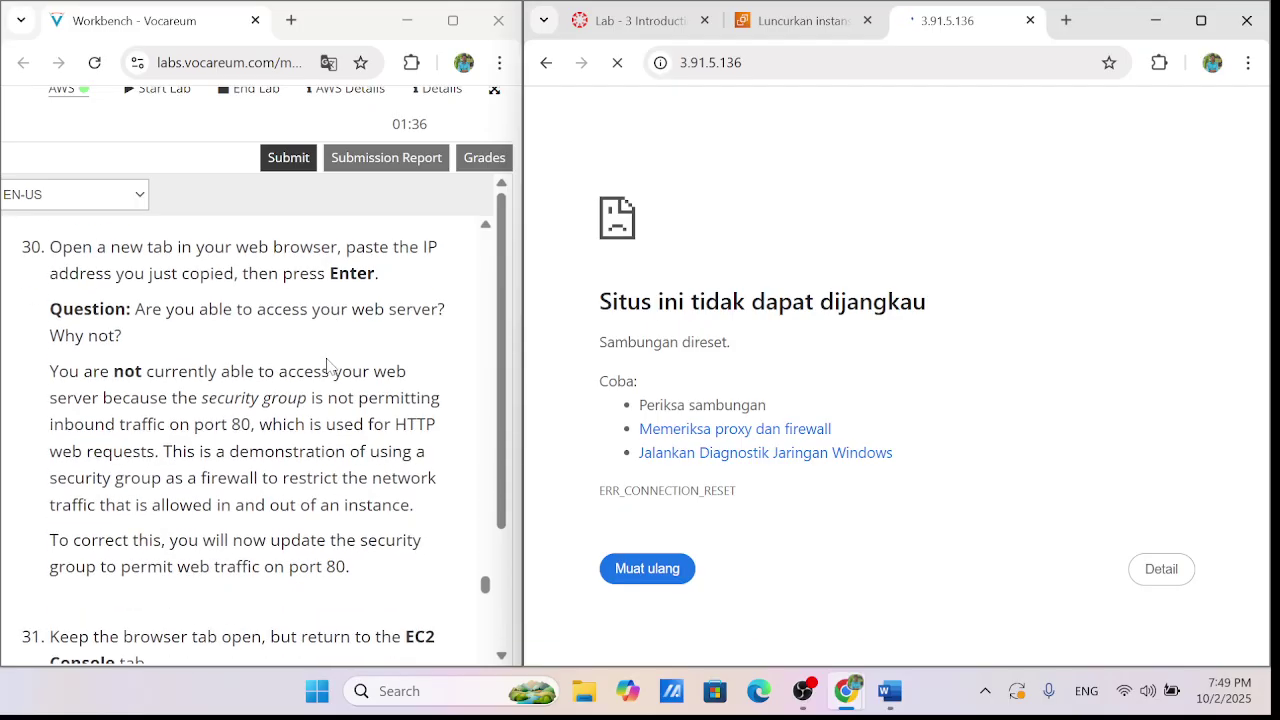
scroll(330, 366, down, 2)
scroll(250, 440, up, 2)
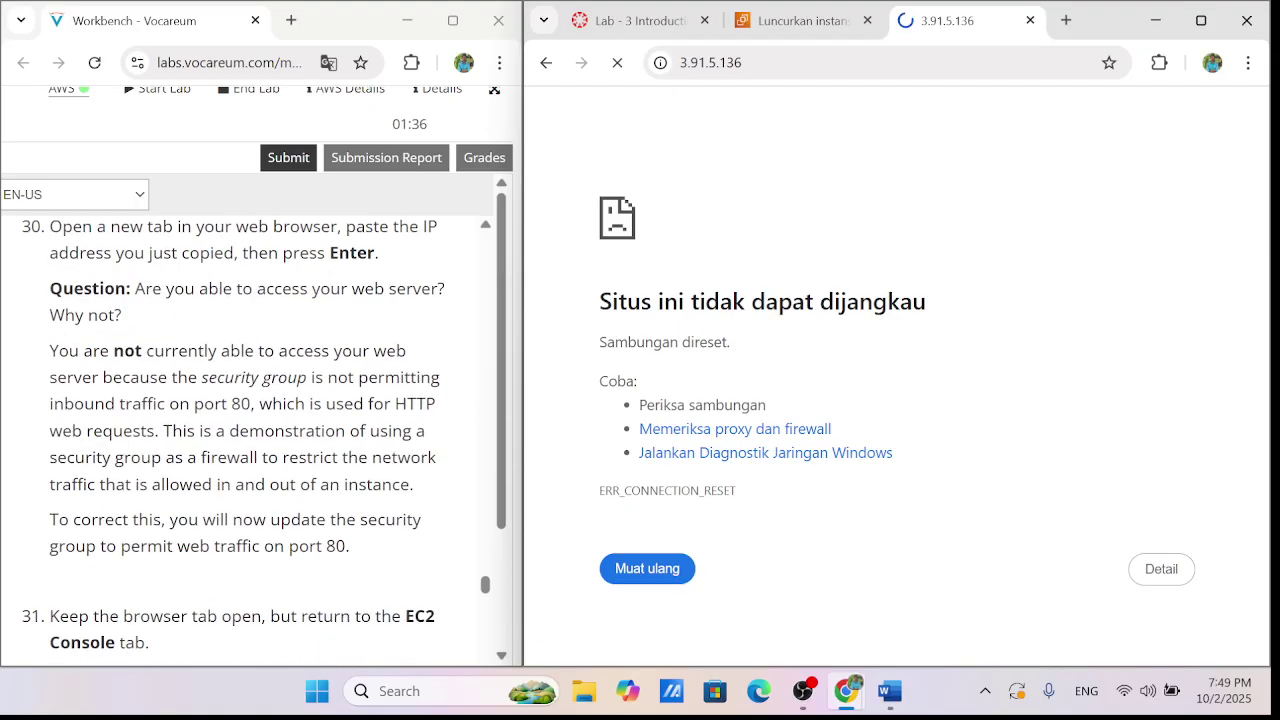
drag(58, 367, 150, 394)
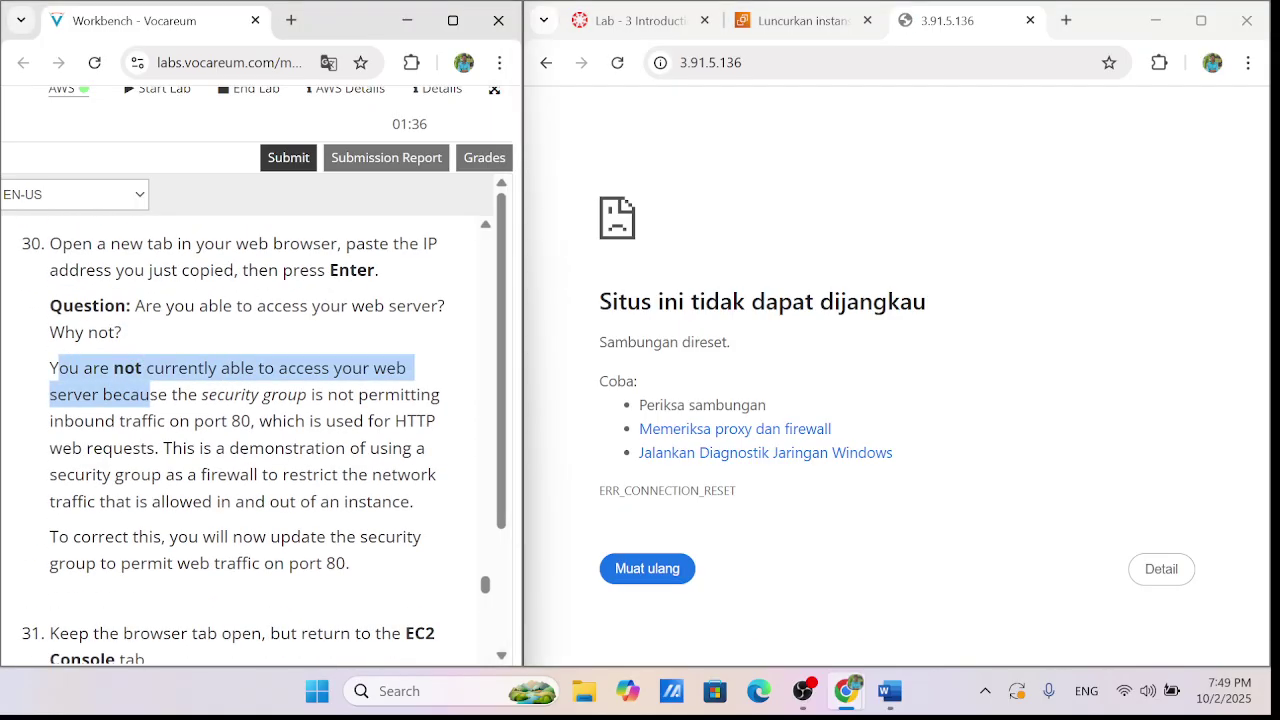
click(150, 394)
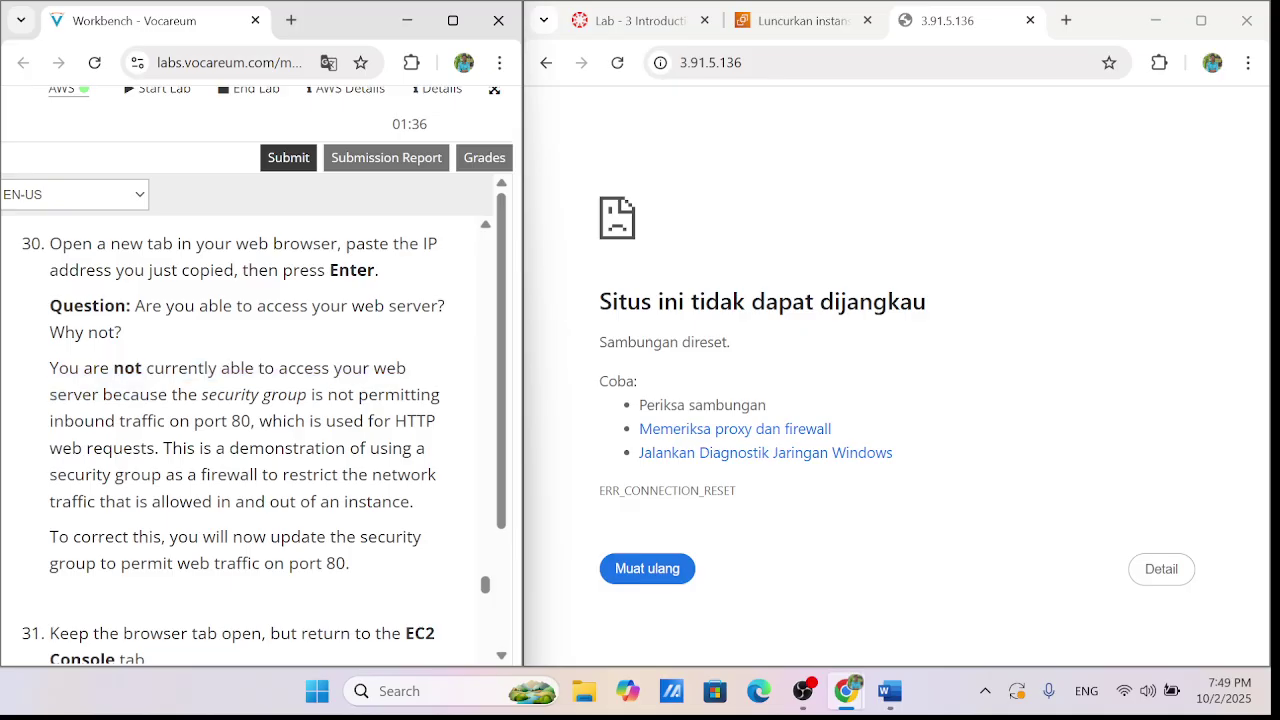
double_click(140, 420)
click(140, 420)
Return to the EC2 console and close the browser tab with the 3.91.5.136 page
click(781, 31)
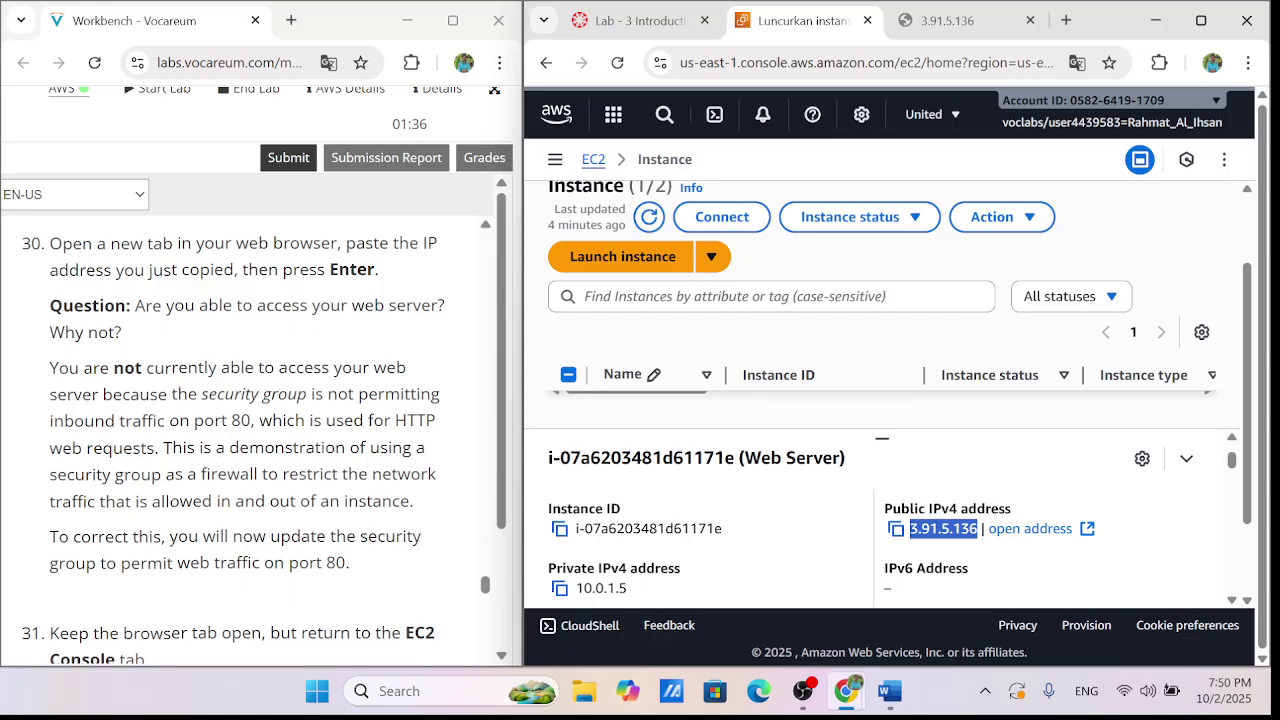
click(205, 394)
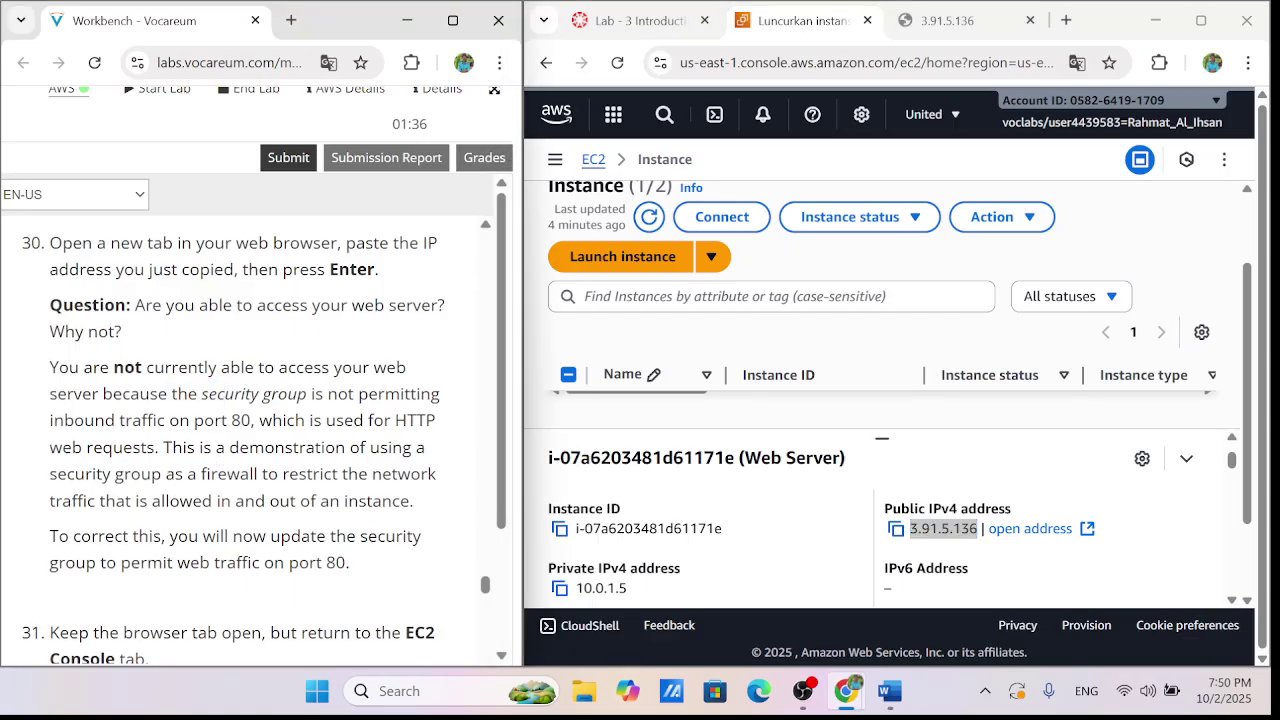
click(990, 20)
click(1030, 20)
Open the Security Groups list under Network & Security in the EC2 console
scroll(250, 400, down, 2)
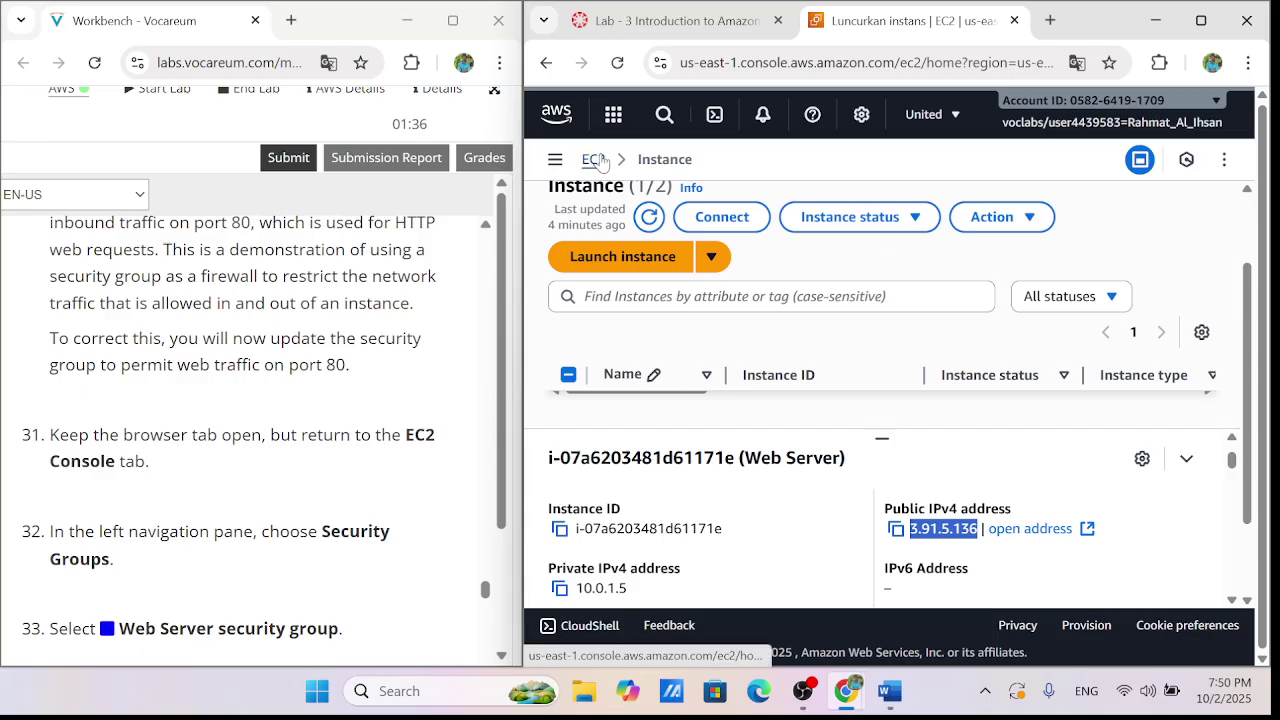
click(556, 161)
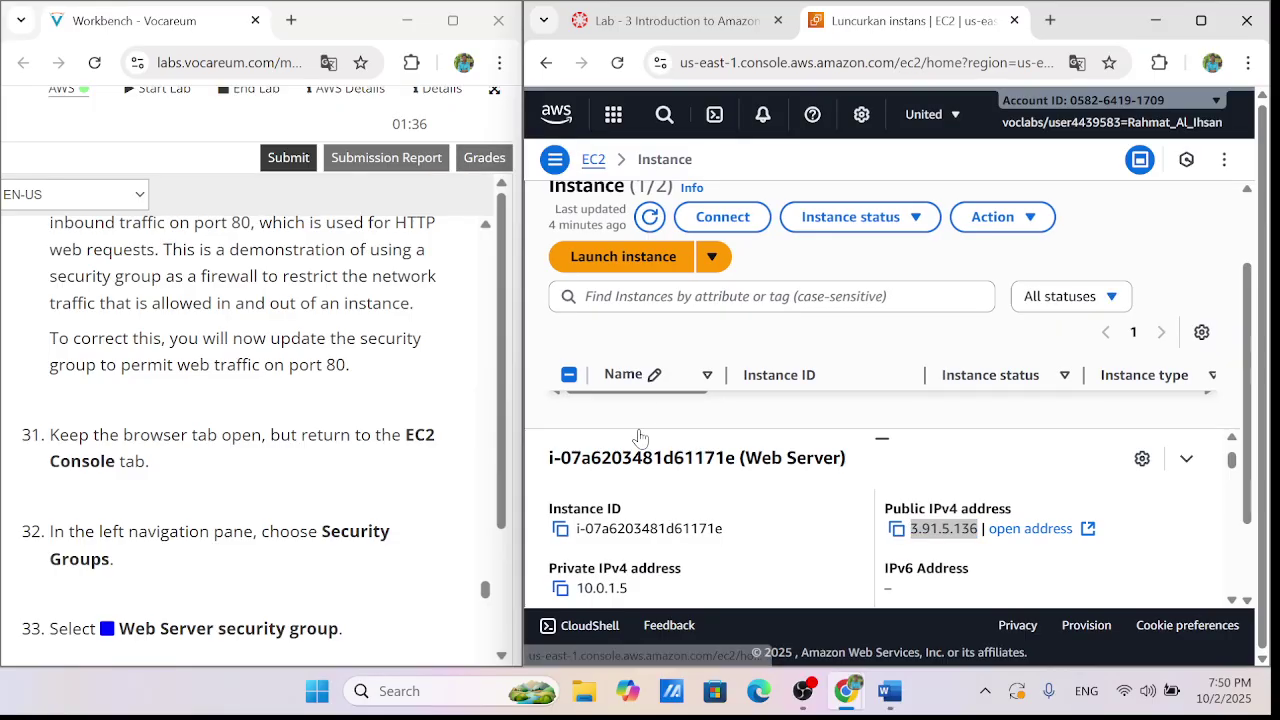
scroll(634, 457, down, 5)
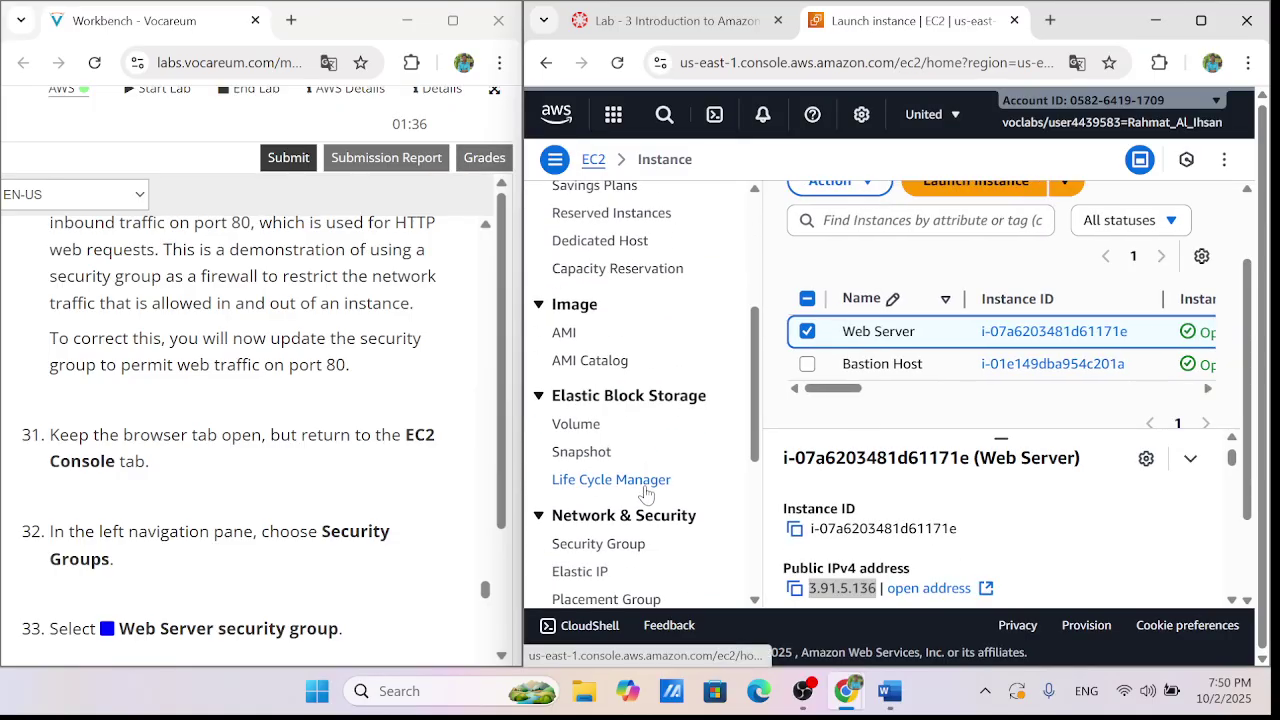
scroll(645, 492, down, 2)
click(612, 346)
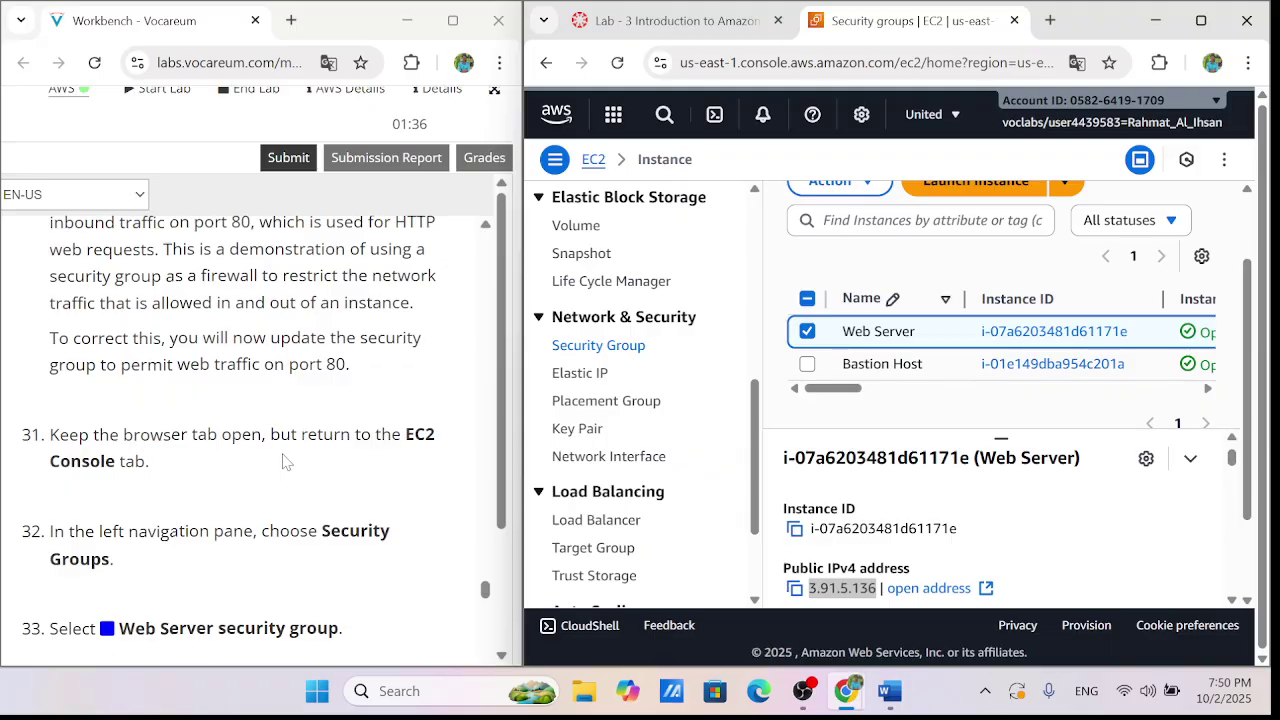
Refresh the security group list and look through its entries for the Web Server security group
scroll(288, 458, down, 1)
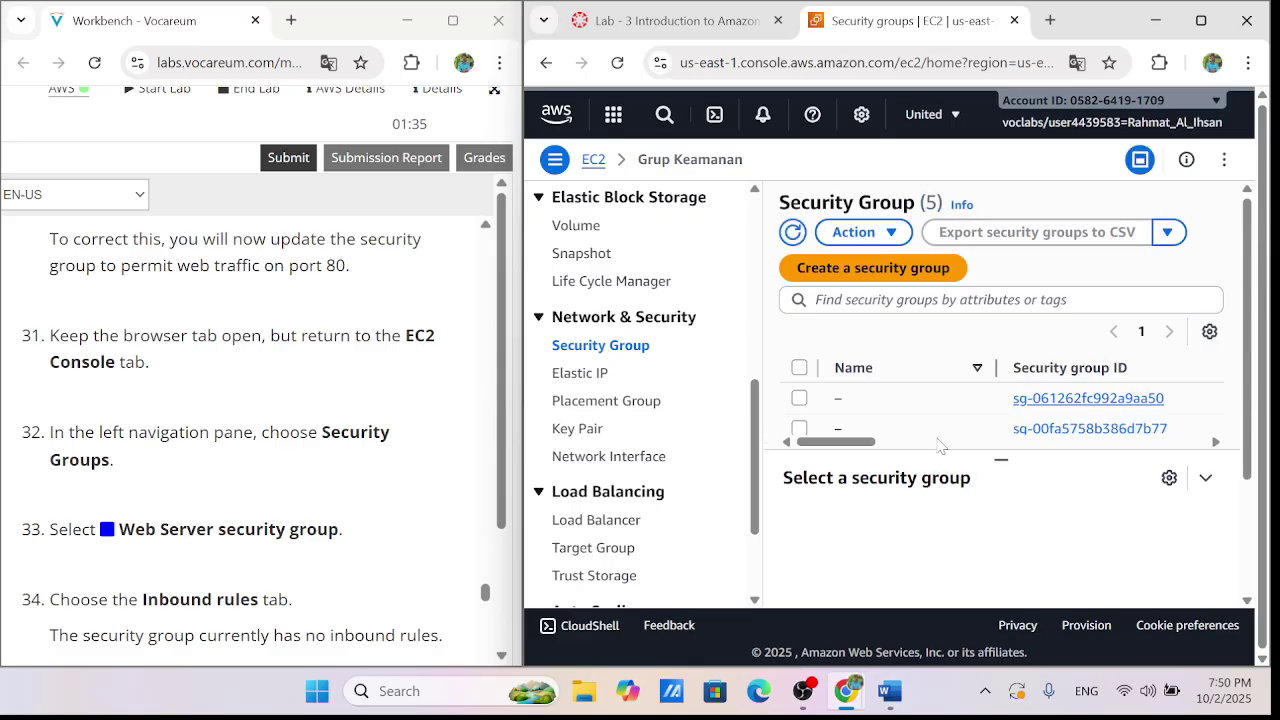
click(792, 231)
drag(852, 440, 872, 440)
scroll(904, 410, down, 2)
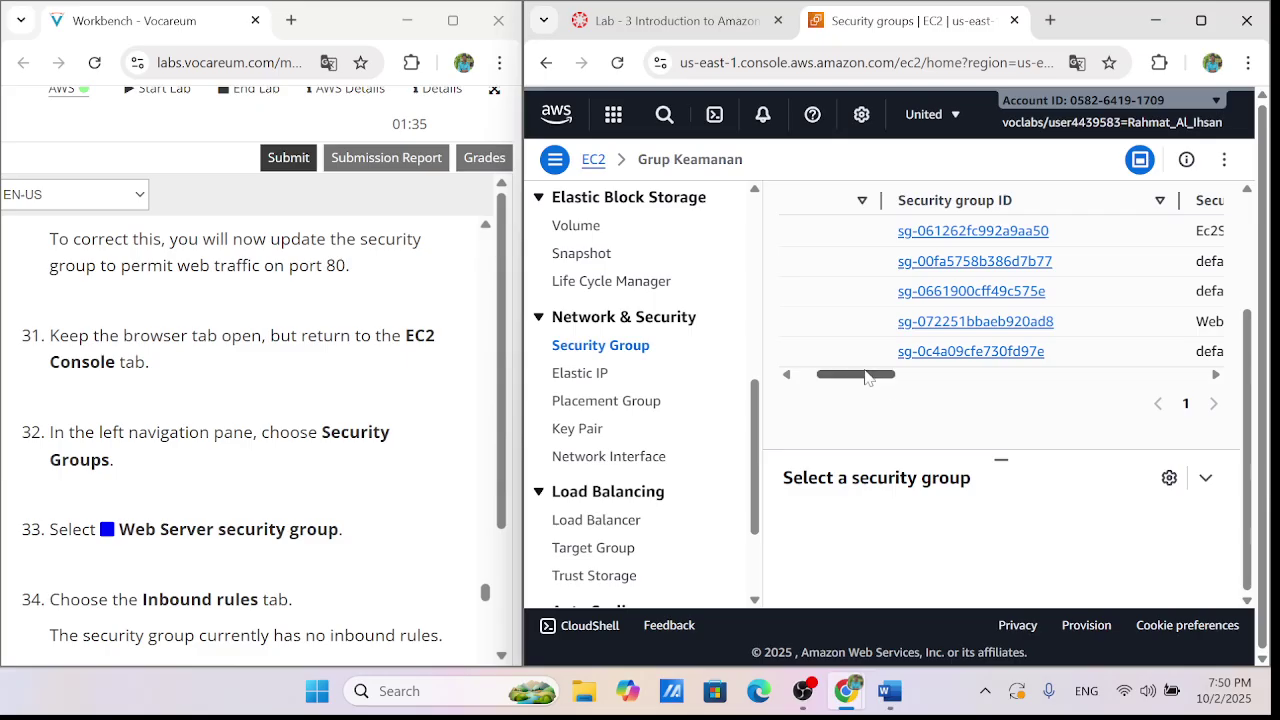
mouse_move(866, 377)
mouse_down()
mouse_move(800, 392)
mouse_move(1040, 388)
mouse_move(852, 380)
mouse_up()
scroll(894, 357, up, 3)
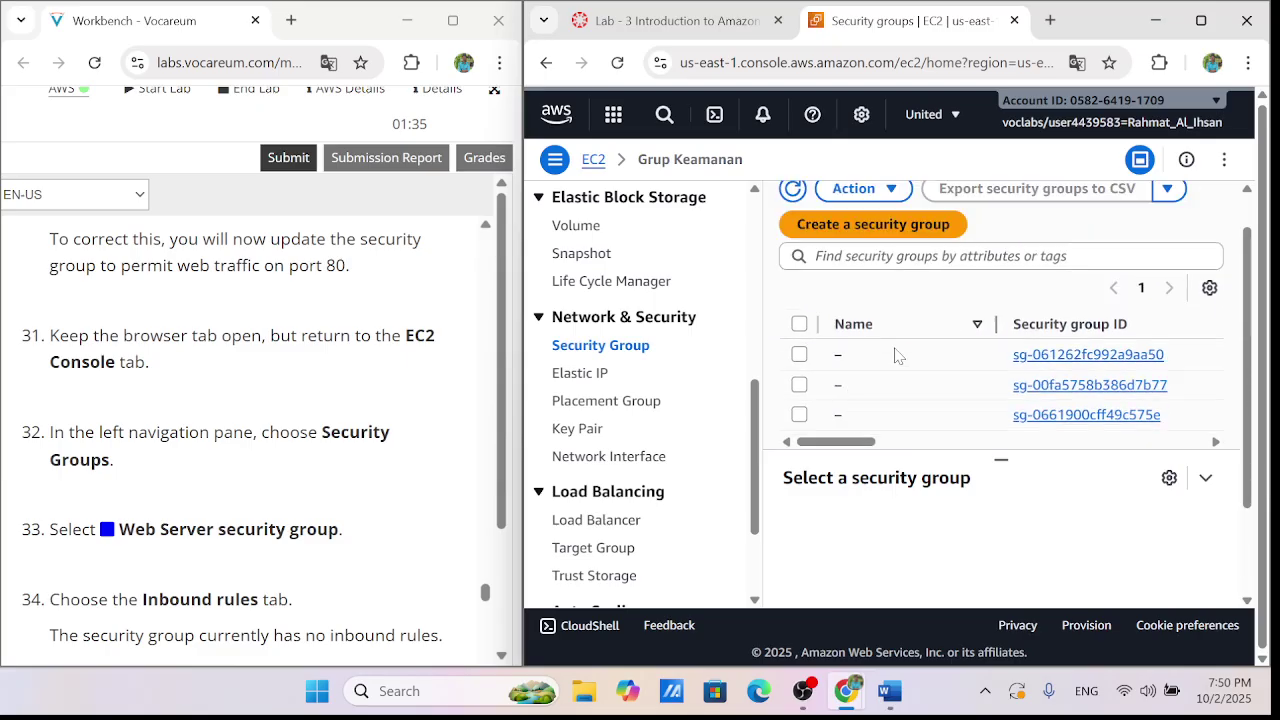
click(792, 232)
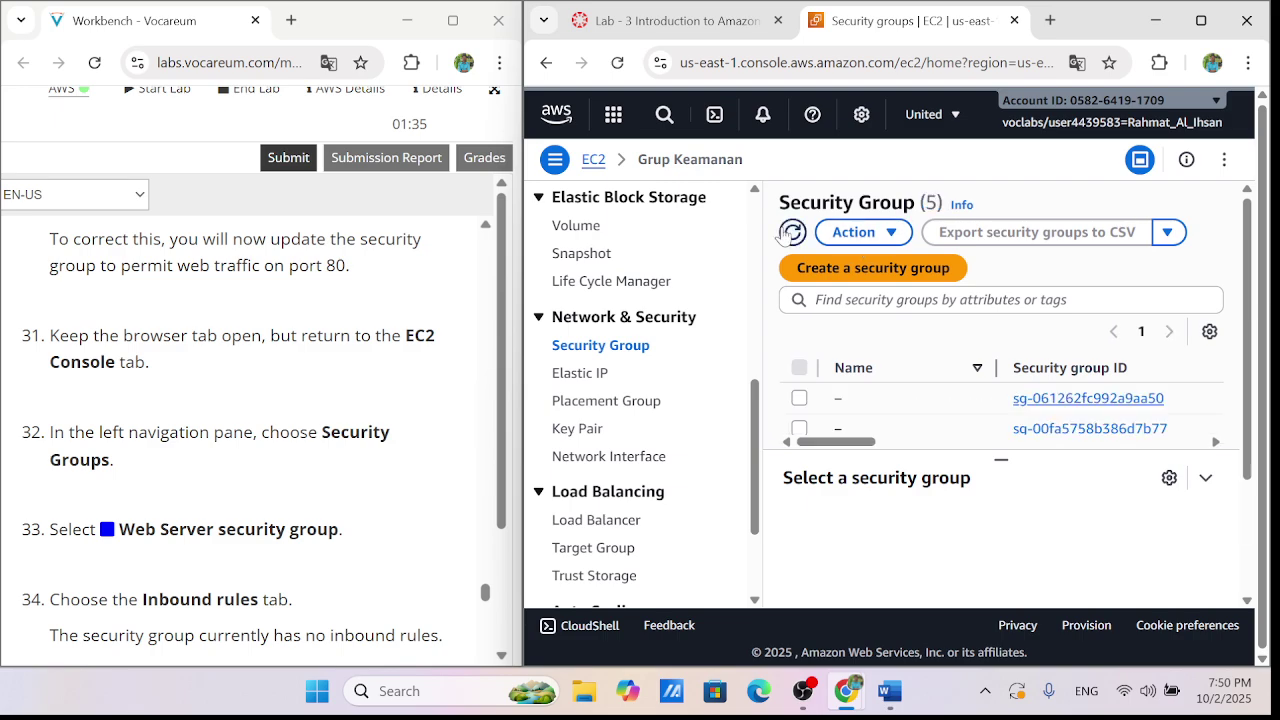
scroll(882, 420, down, 2)
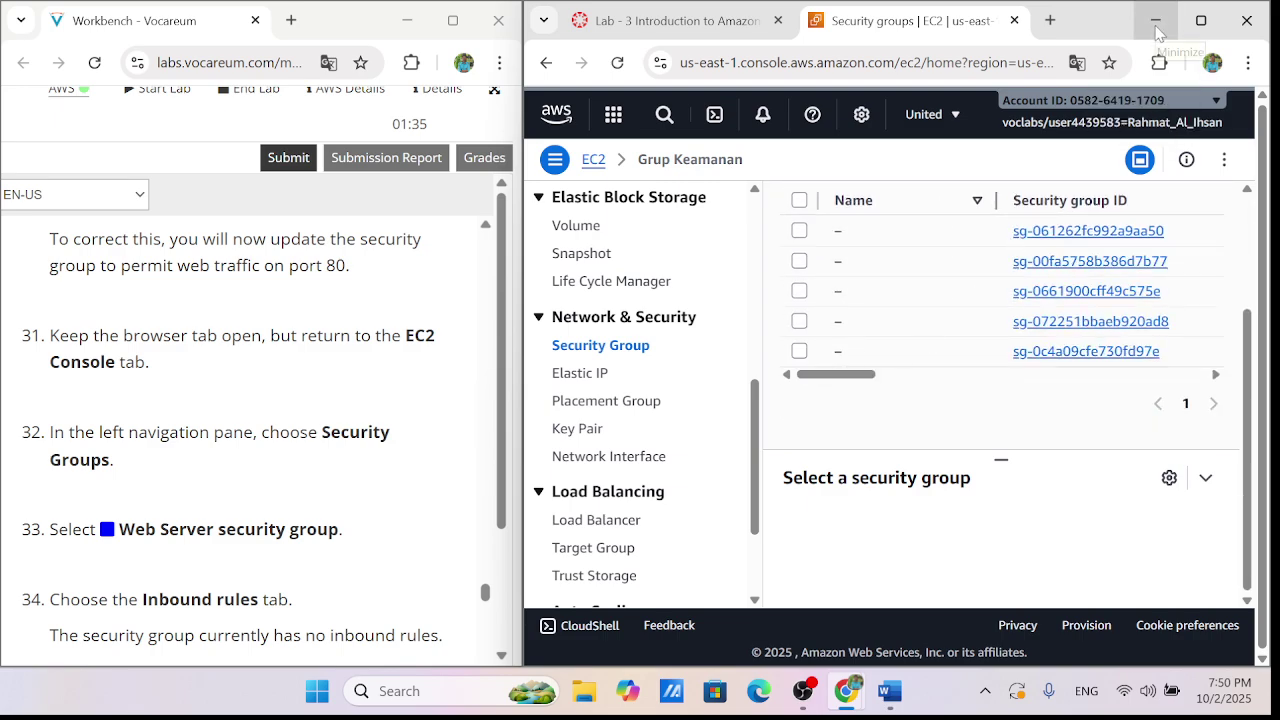
Maximize the console's browser window and select the Web Server security group in the refreshed list
click(1201, 20)
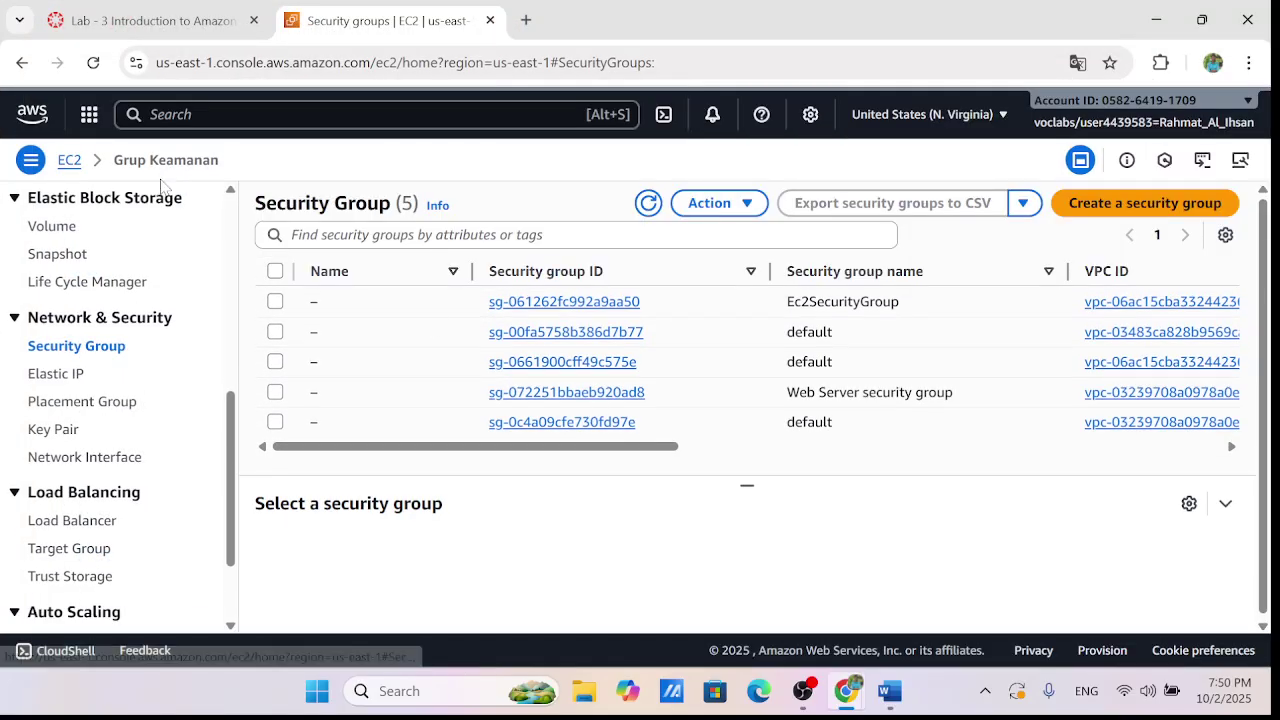
click(648, 208)
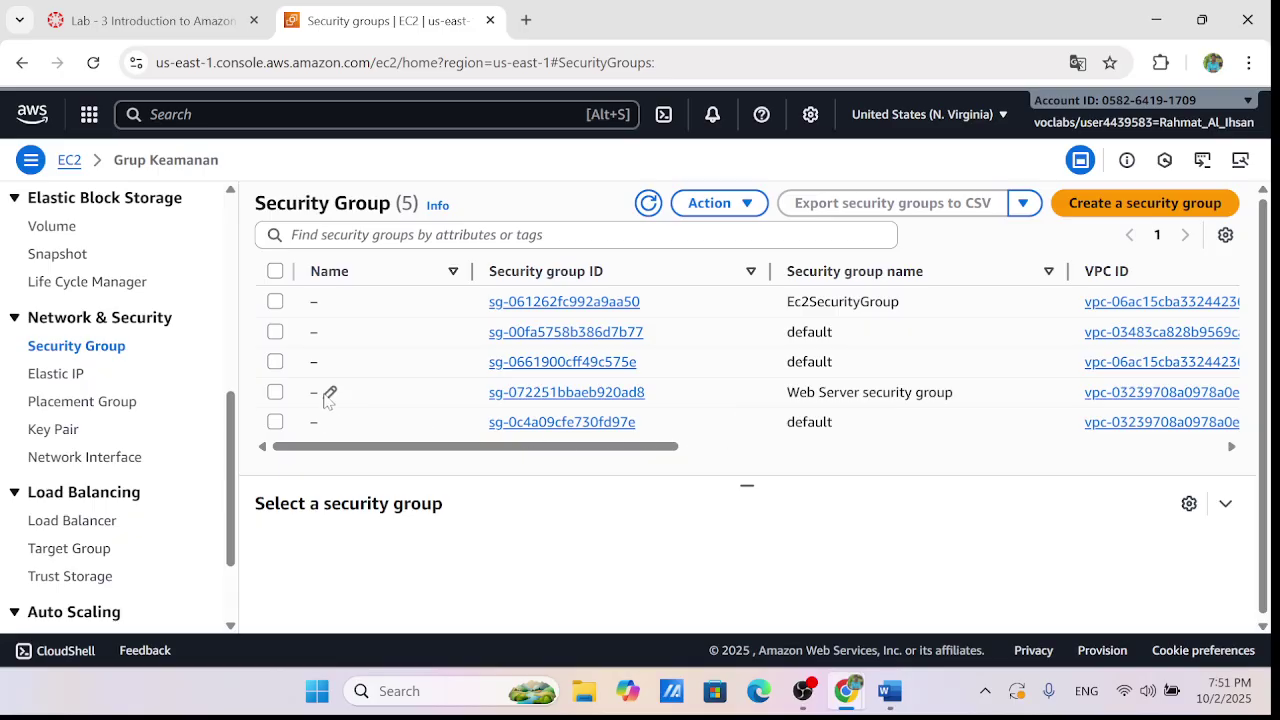
click(274, 393)
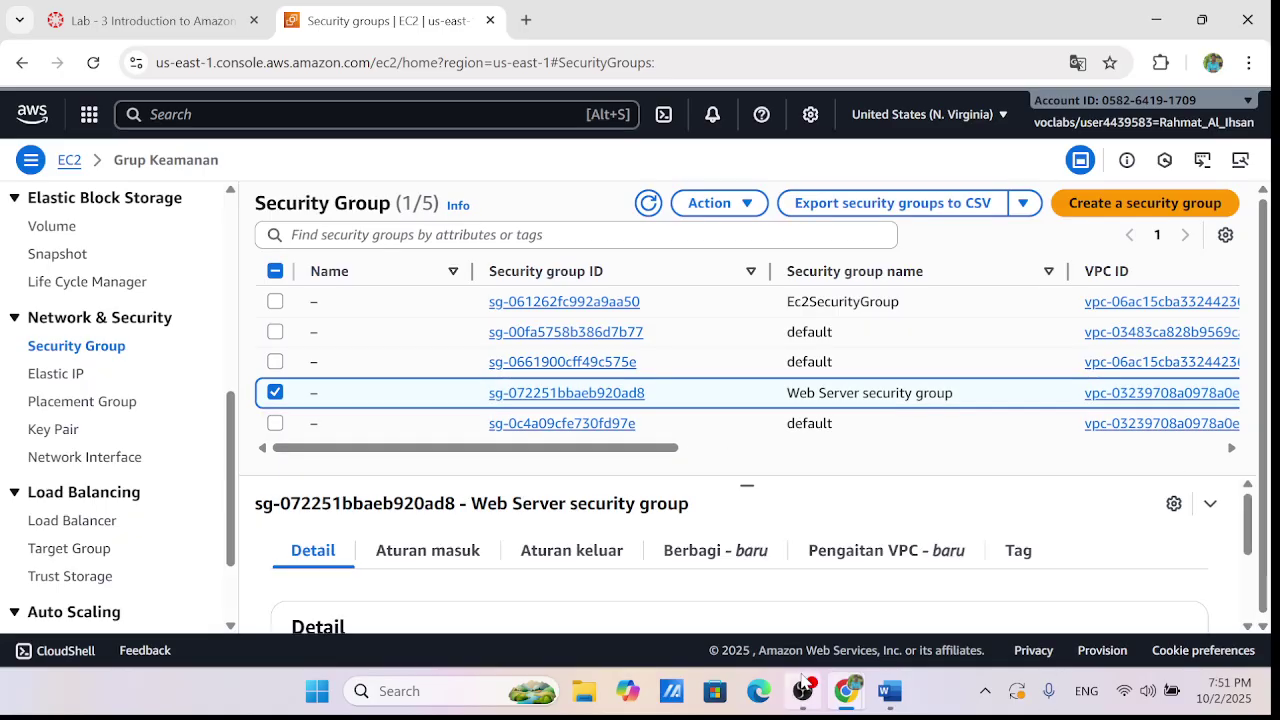
Shrink the console window to sit beside the lab instructions and open the Web Server security group's inbound rules
drag(698, 8, 925, 35)
scroll(333, 398, down, 2)
scroll(333, 398, down, 1)
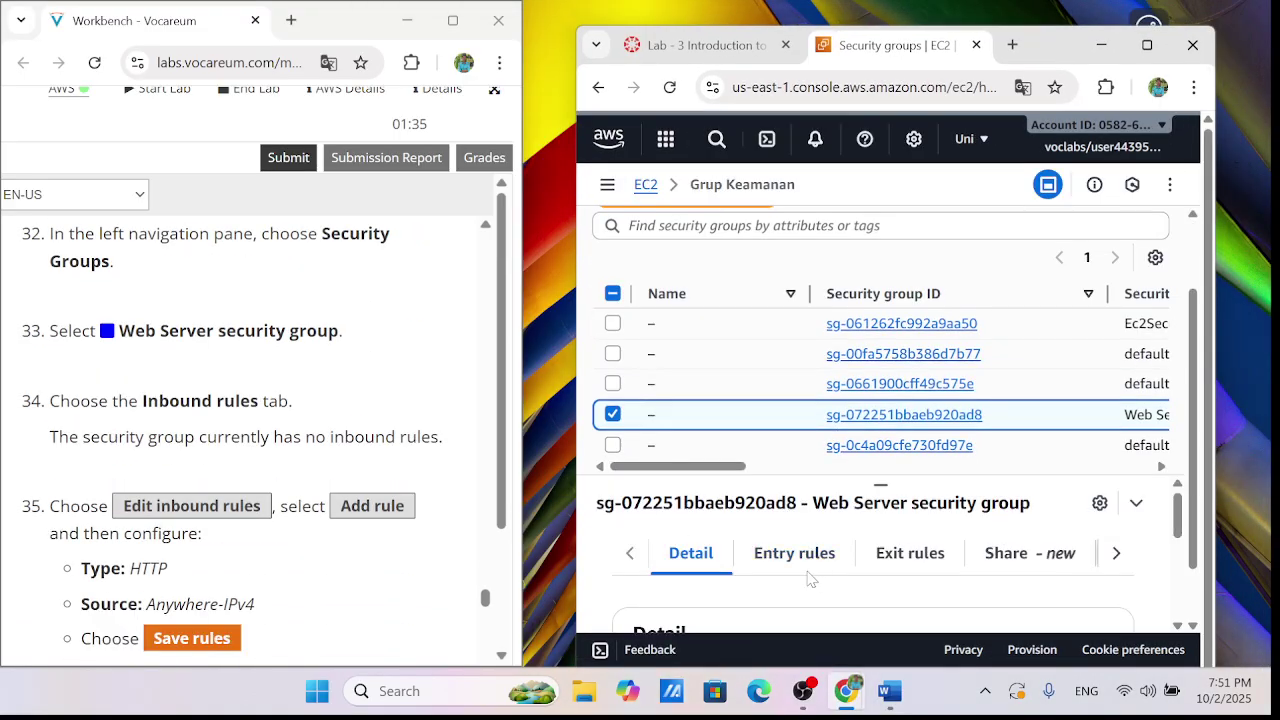
scroll(810, 578, down, 3)
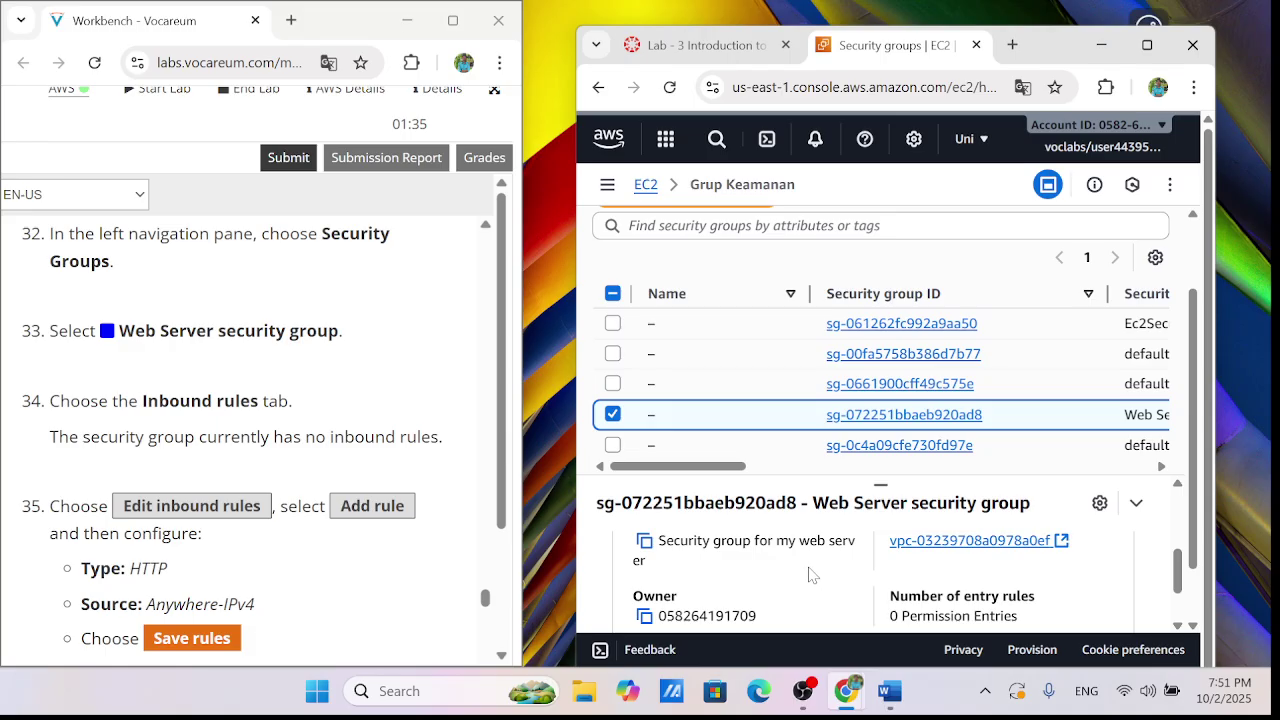
scroll(810, 575, up, 3)
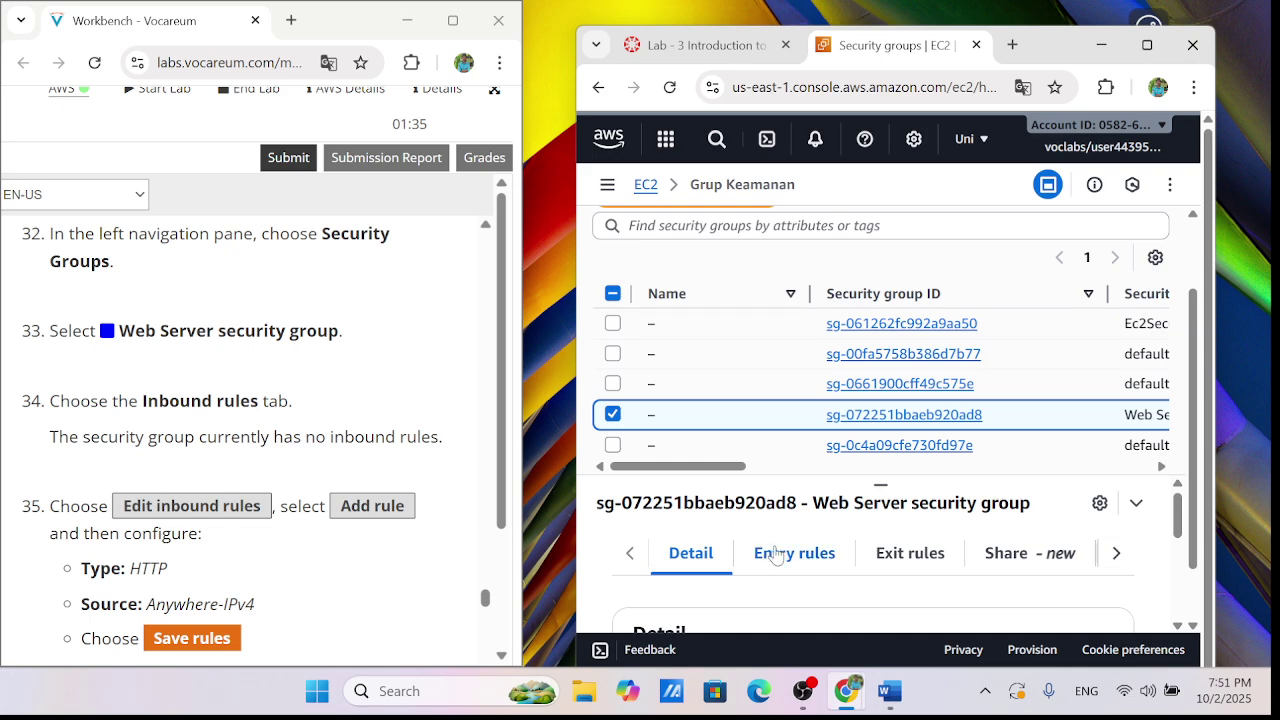
scroll(777, 551, down, 5)
scroll(800, 570, up, 3)
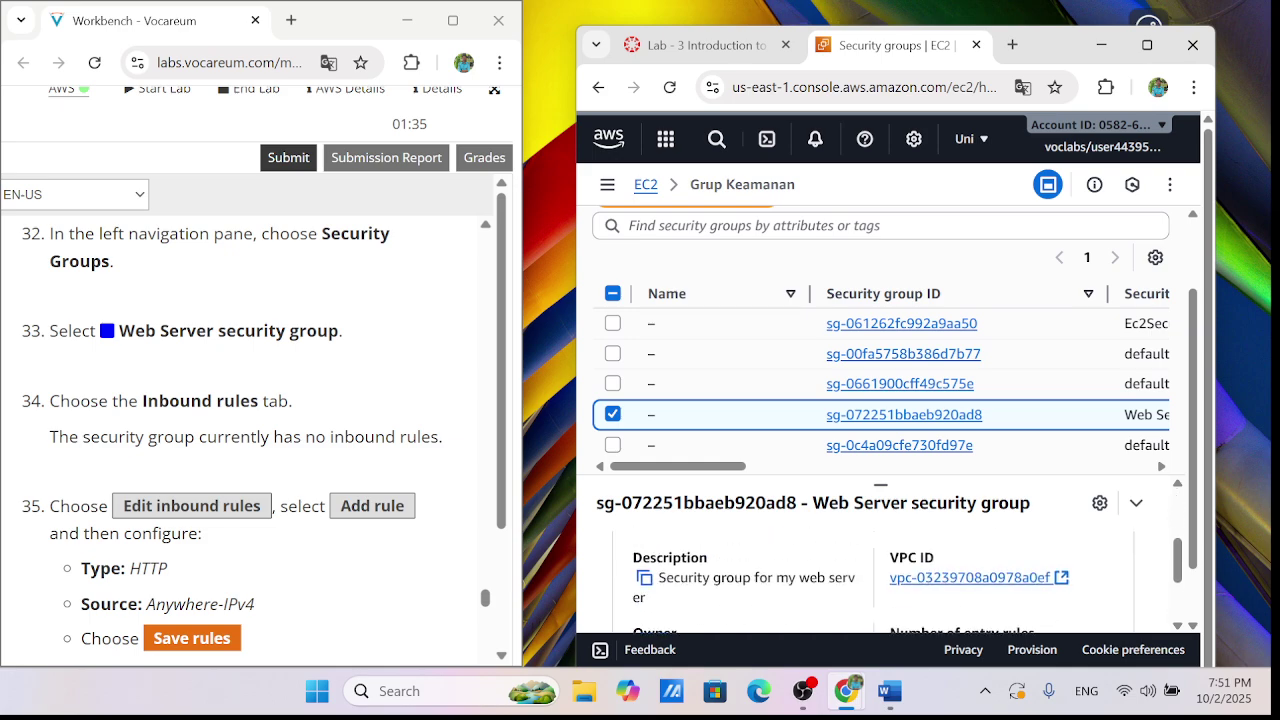
click(795, 560)
scroll(805, 568, down, 1)
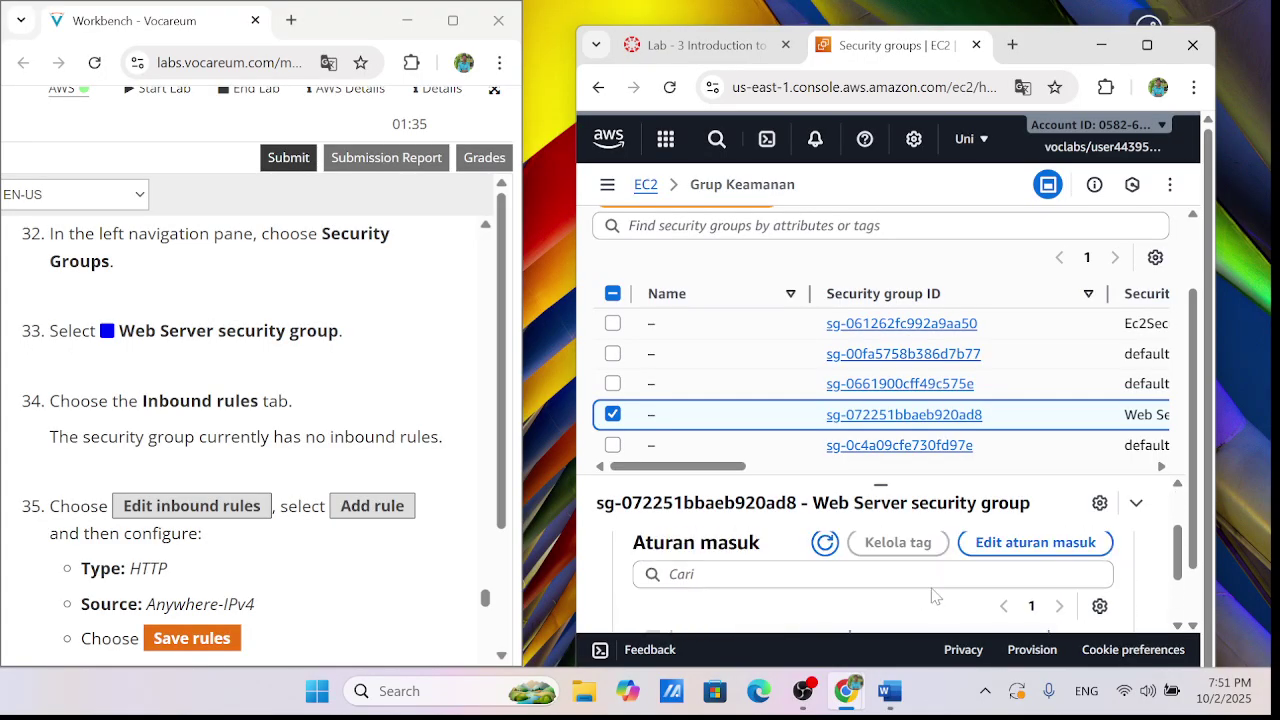
Start editing the inbound rules of the Web Server security group and add a rule of type HTTP
click(1031, 560)
scroll(205, 490, down, 1)
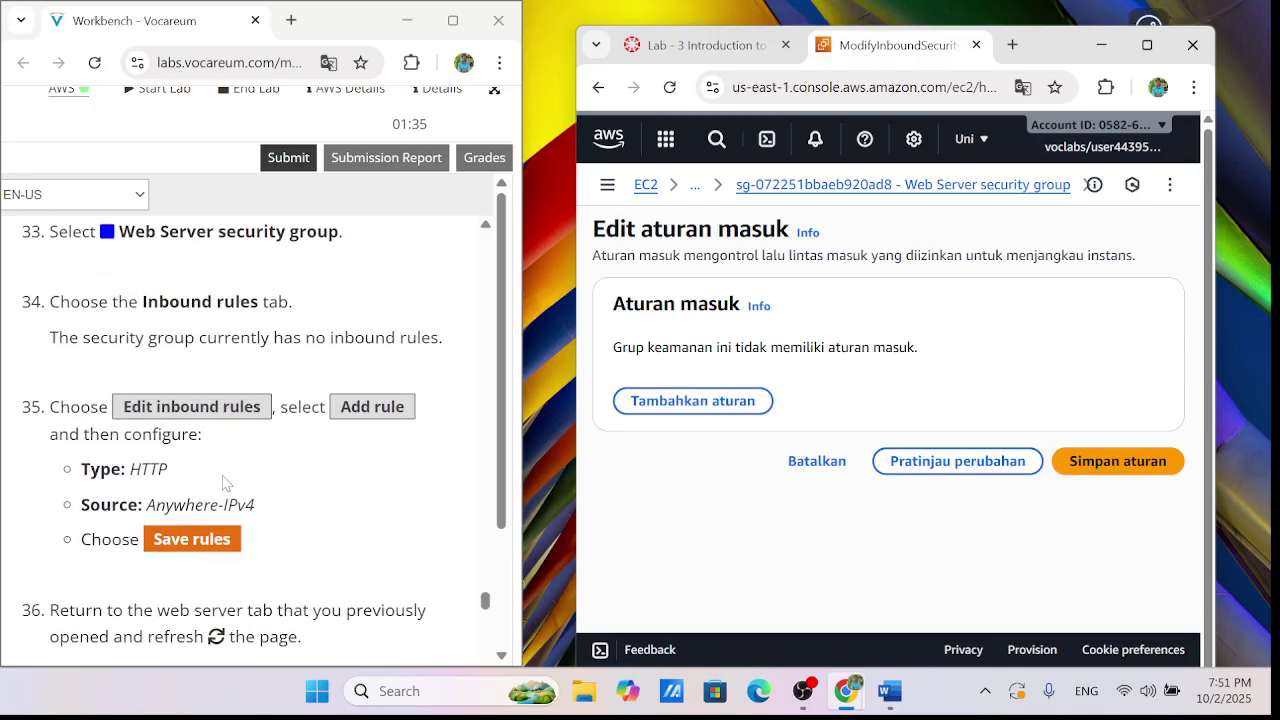
click(658, 412)
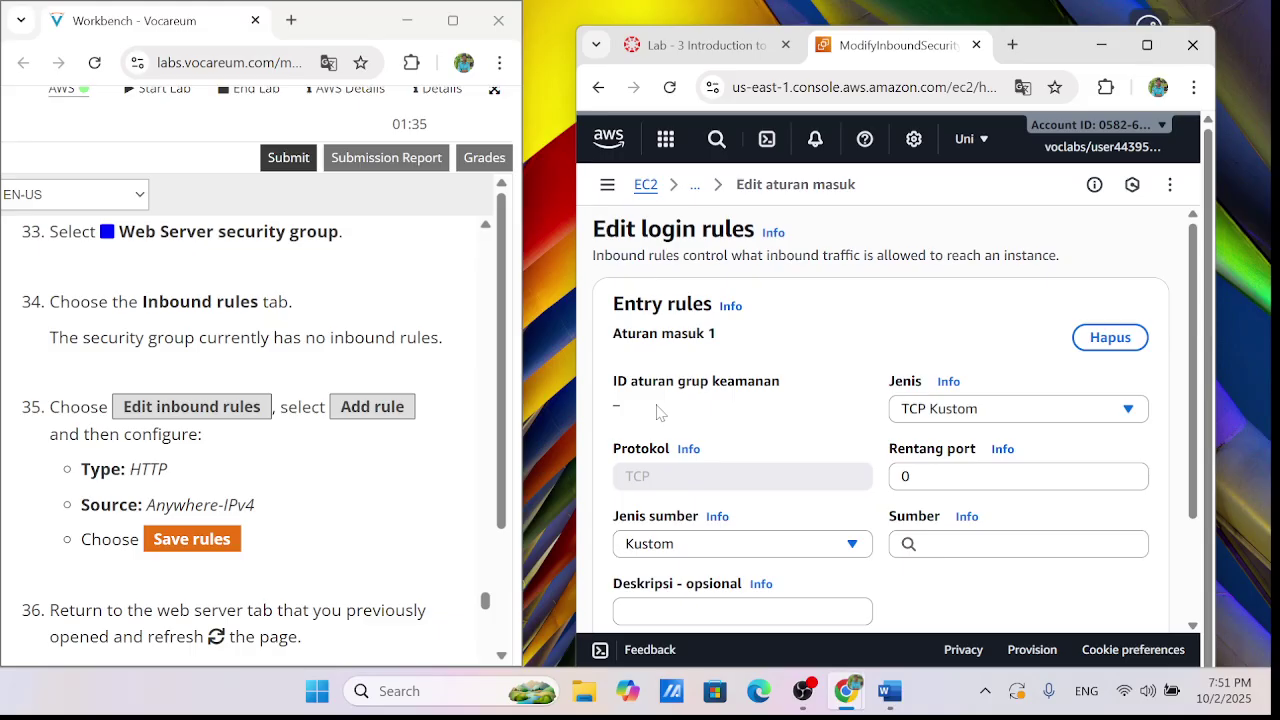
click(931, 416)
scroll(928, 560, down, 5)
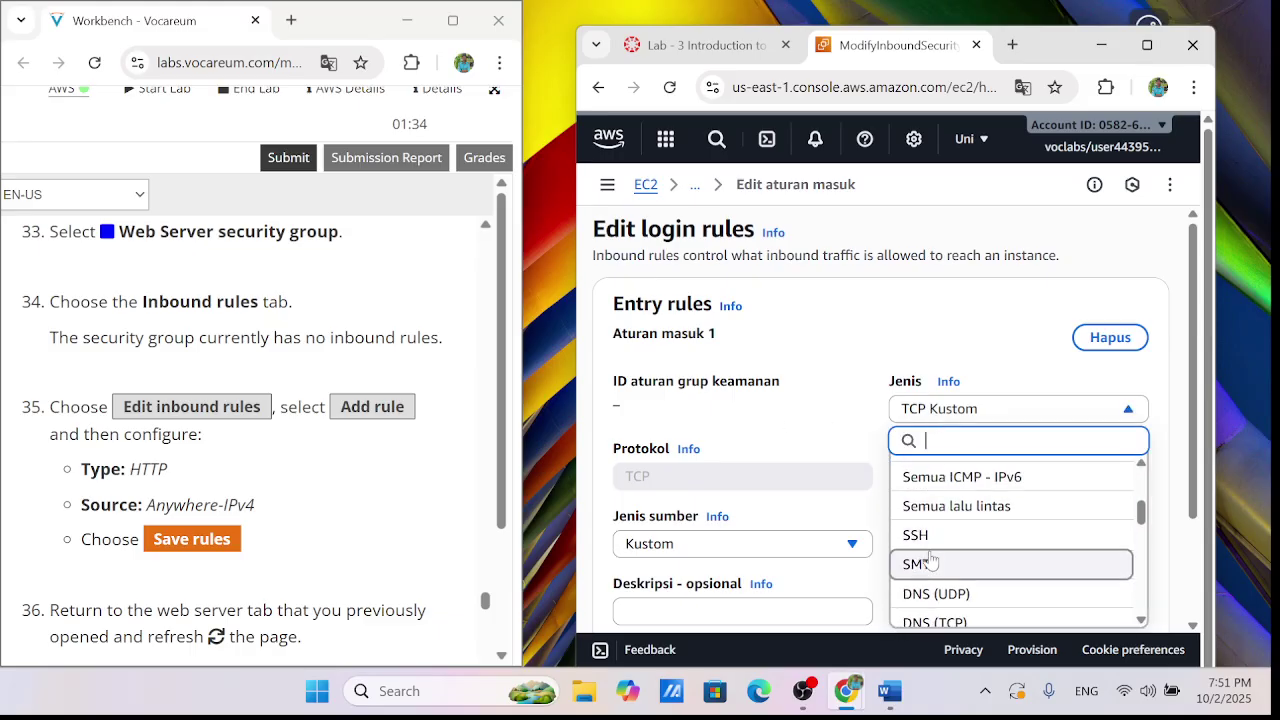
click(944, 553)
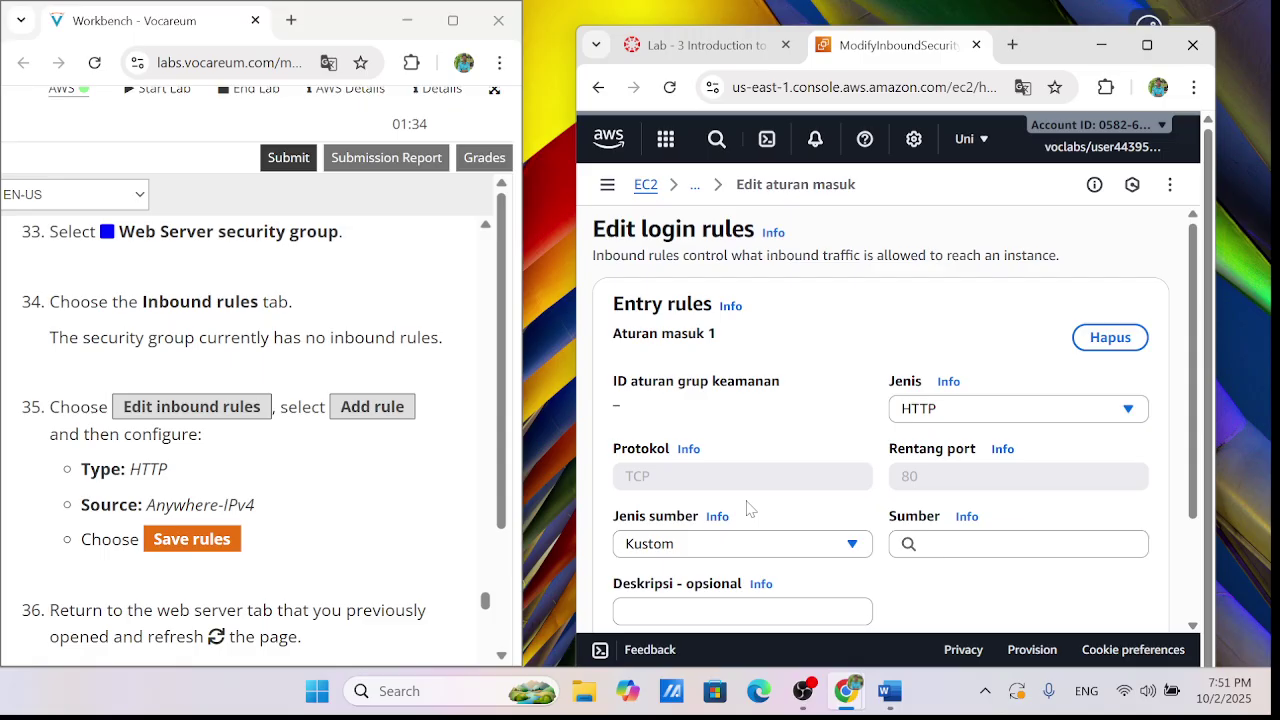
Set the HTTP rule's source type to Anywhere-IPv4 and save the inbound rules
scroll(740, 515, down, 1)
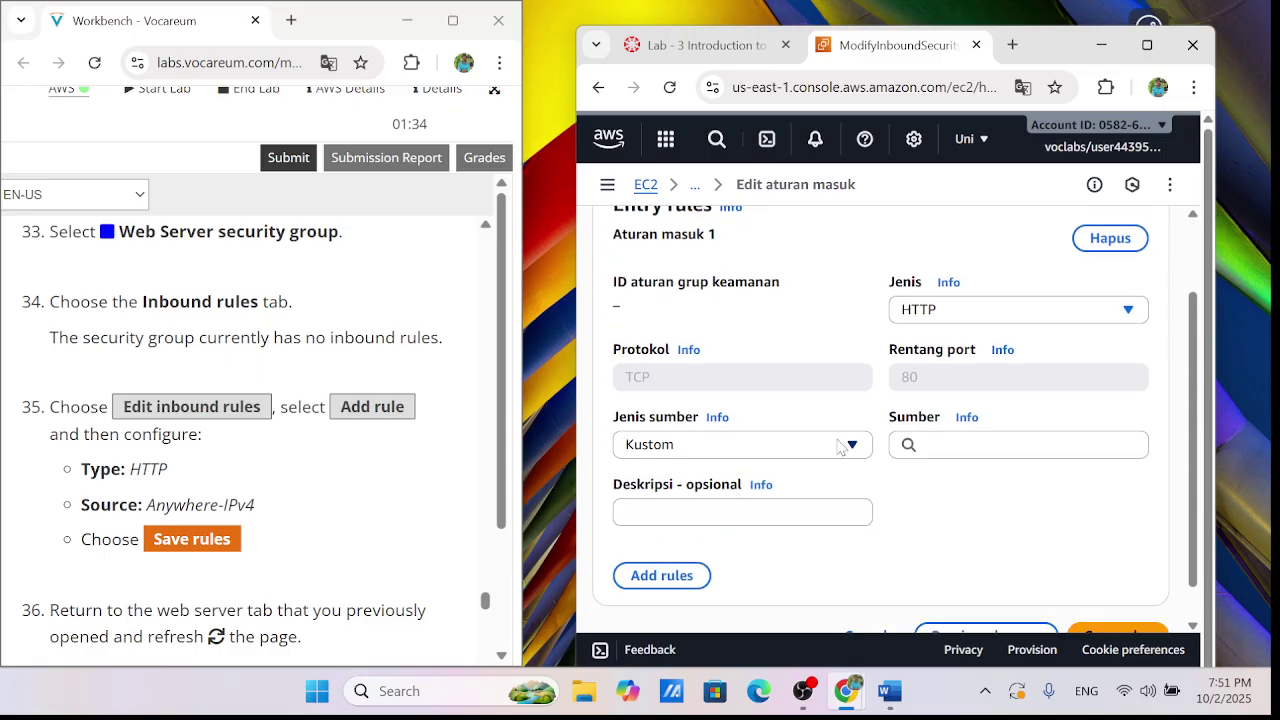
click(838, 446)
click(846, 508)
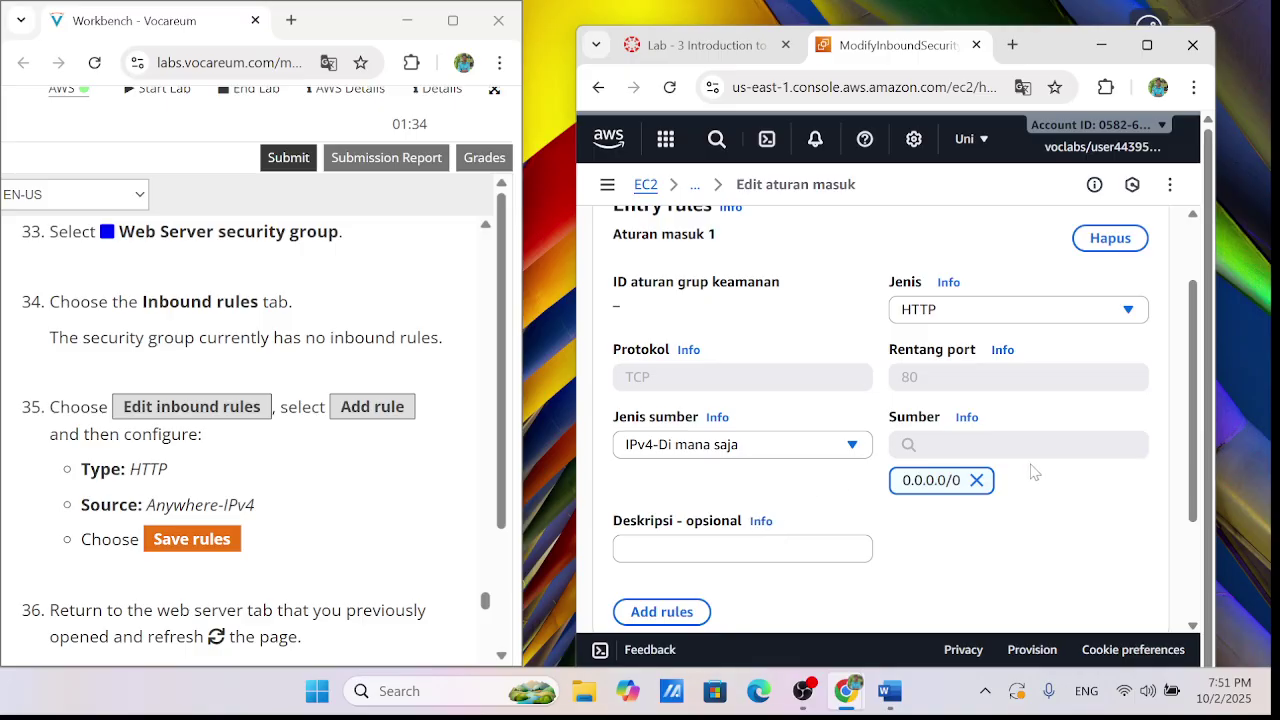
scroll(831, 522, down, 2)
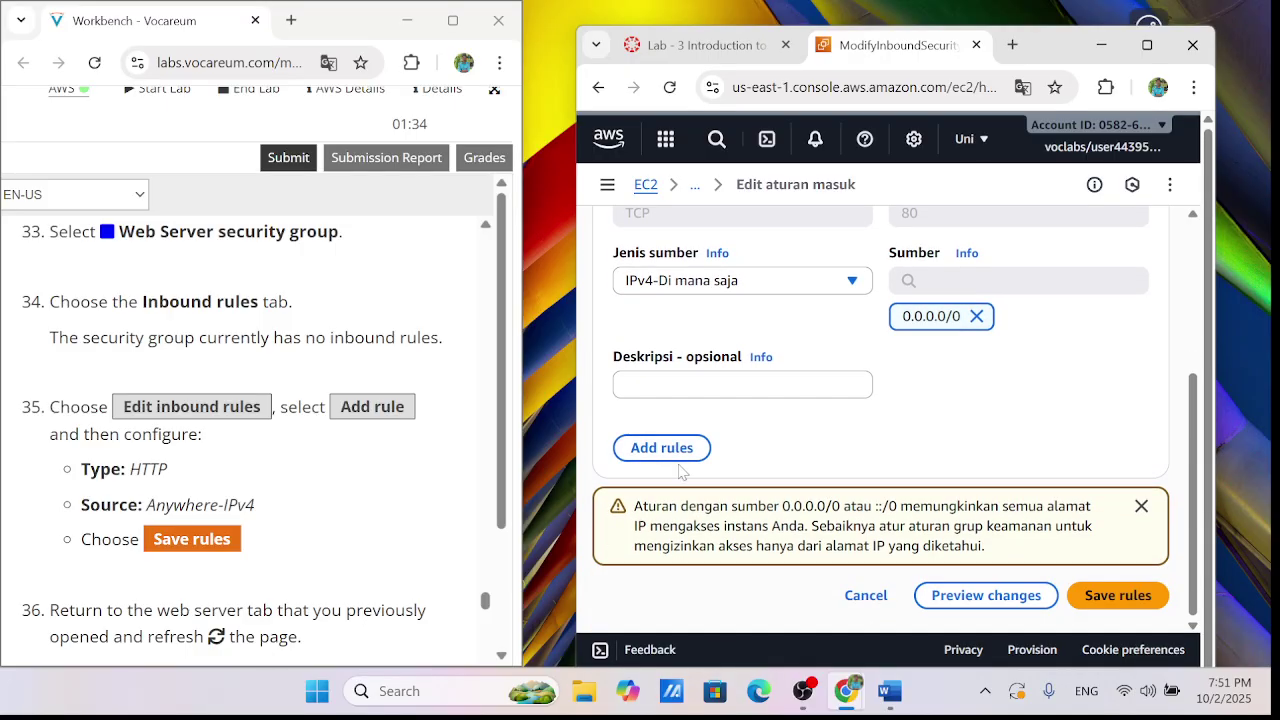
click(1118, 595)
Read ahead in the lab instructions, then dismiss the console's notification and refresh the security group list
scroll(320, 474, down, 2)
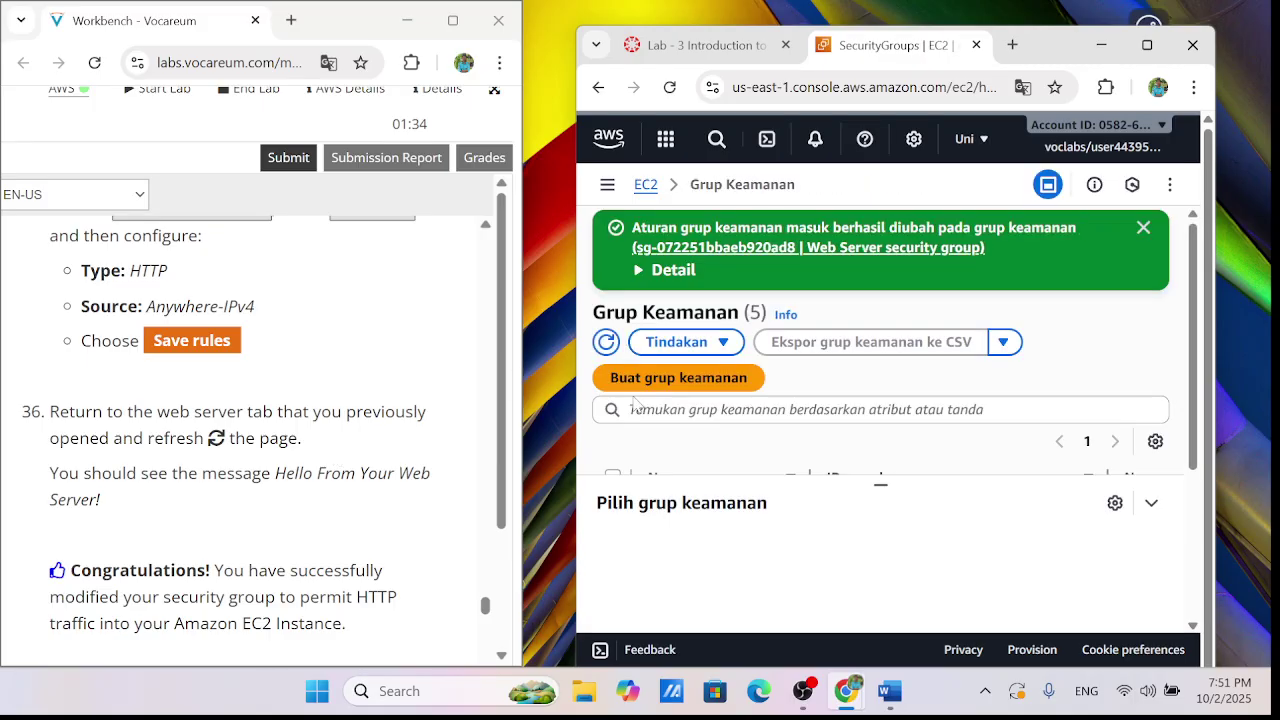
scroll(250, 440, down, 2)
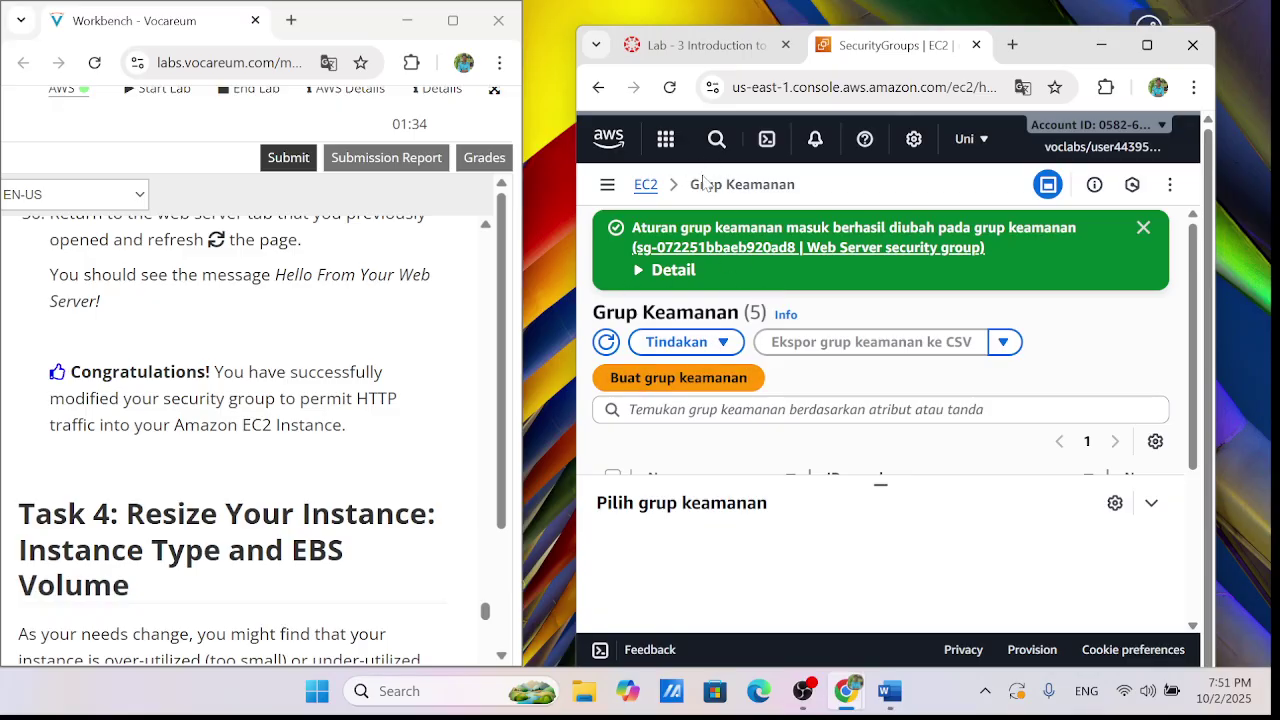
scroll(230, 440, down, 4)
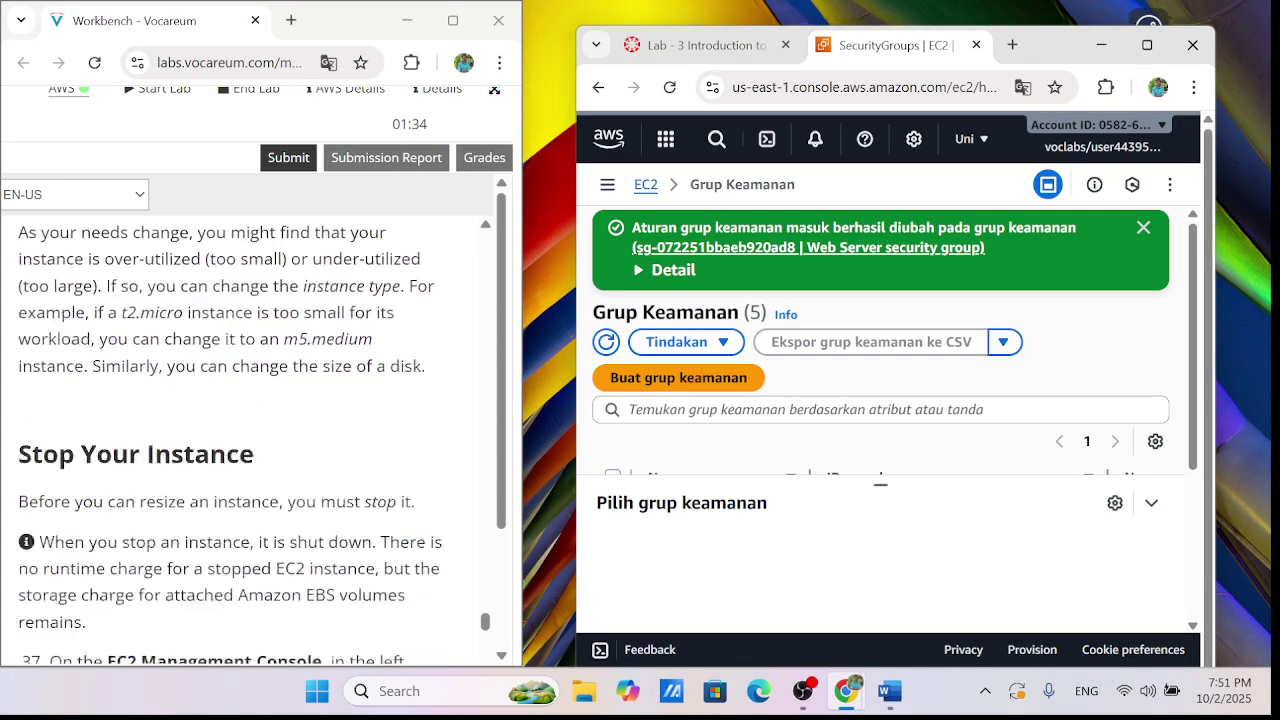
scroll(488, 372, down, 2)
scroll(488, 372, up, 4)
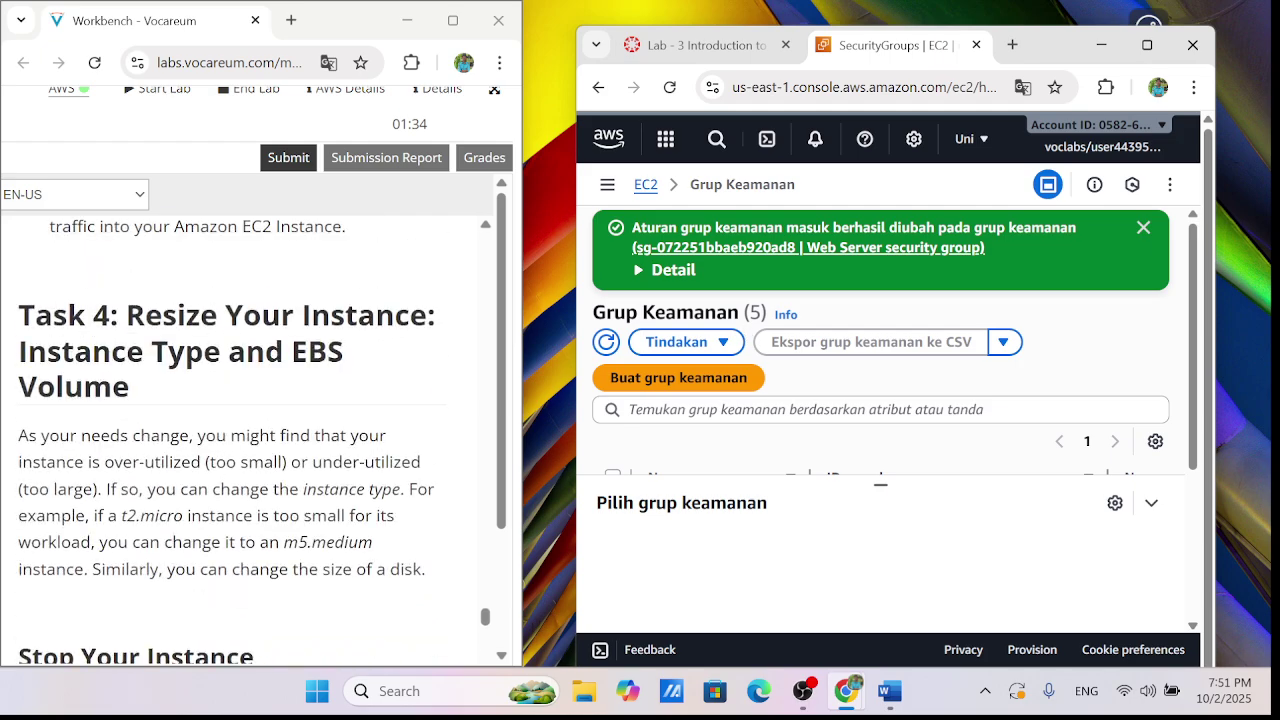
click(1146, 229)
click(606, 257)
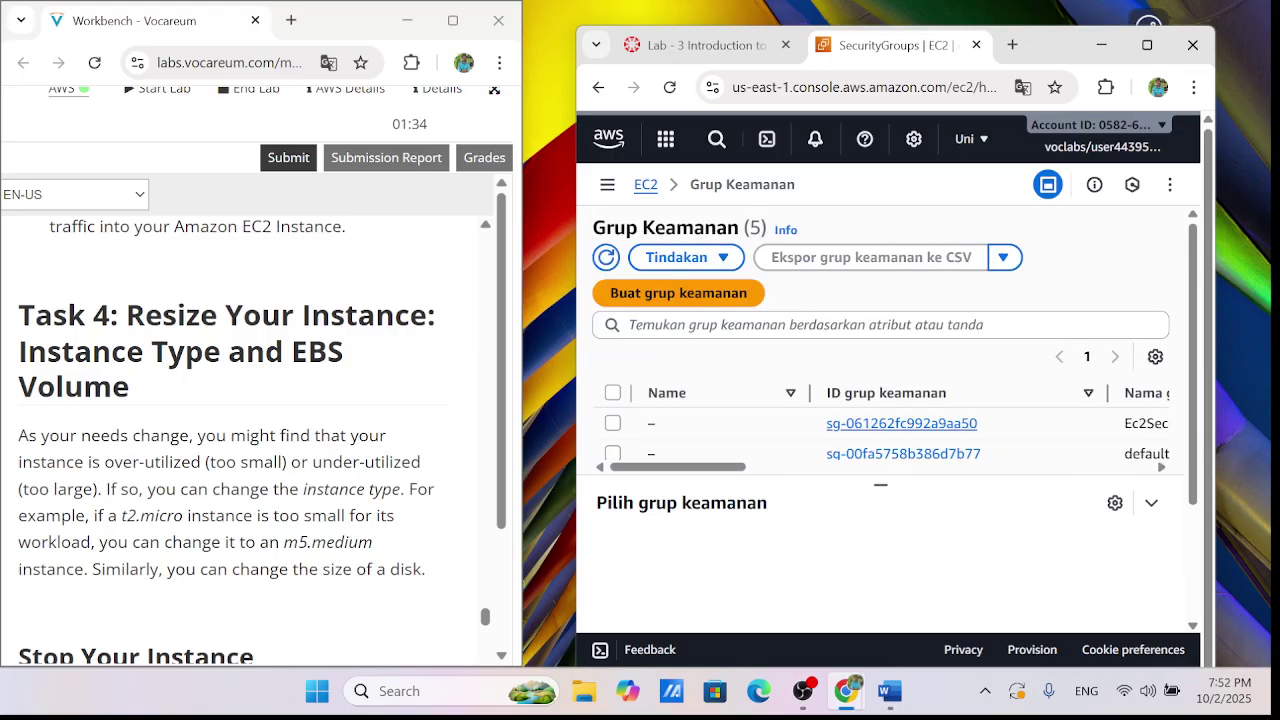
Open 3.91.5.136 in a new browser tab and check the message on the web server's page
click(1012, 45)
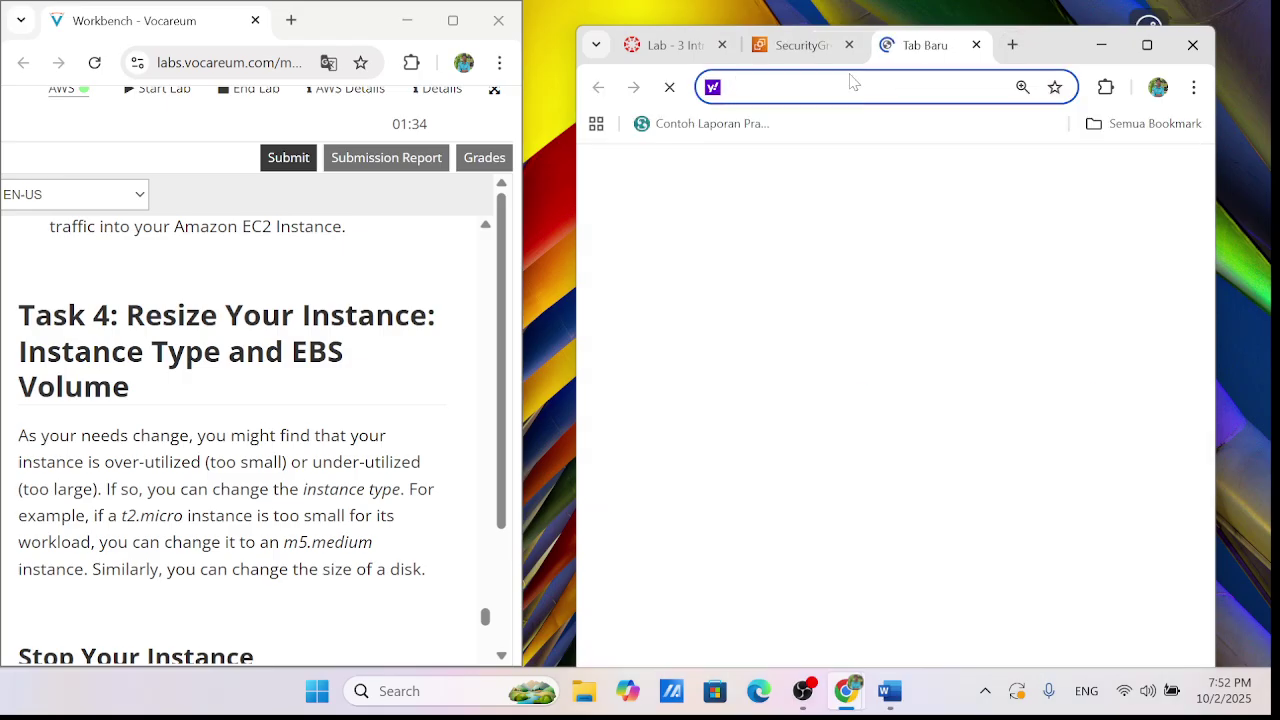
text(3.91.5.136)
key(Return)
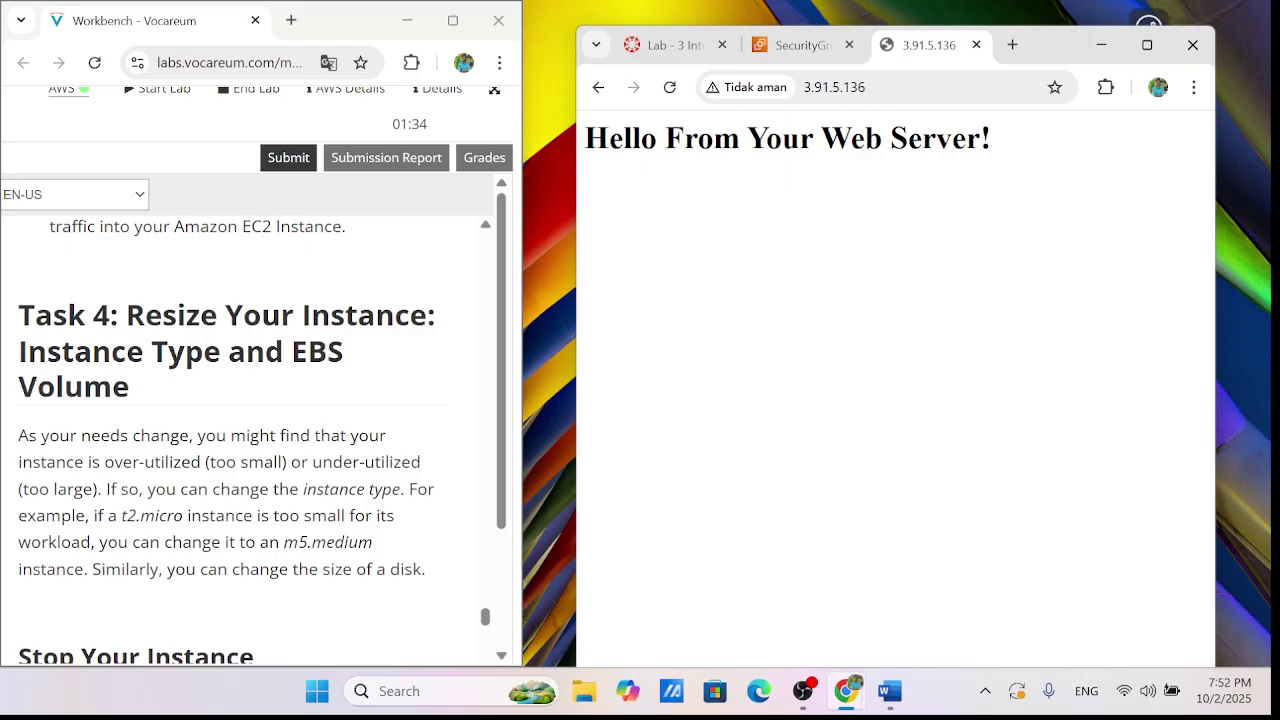
drag(623, 138, 1014, 143)
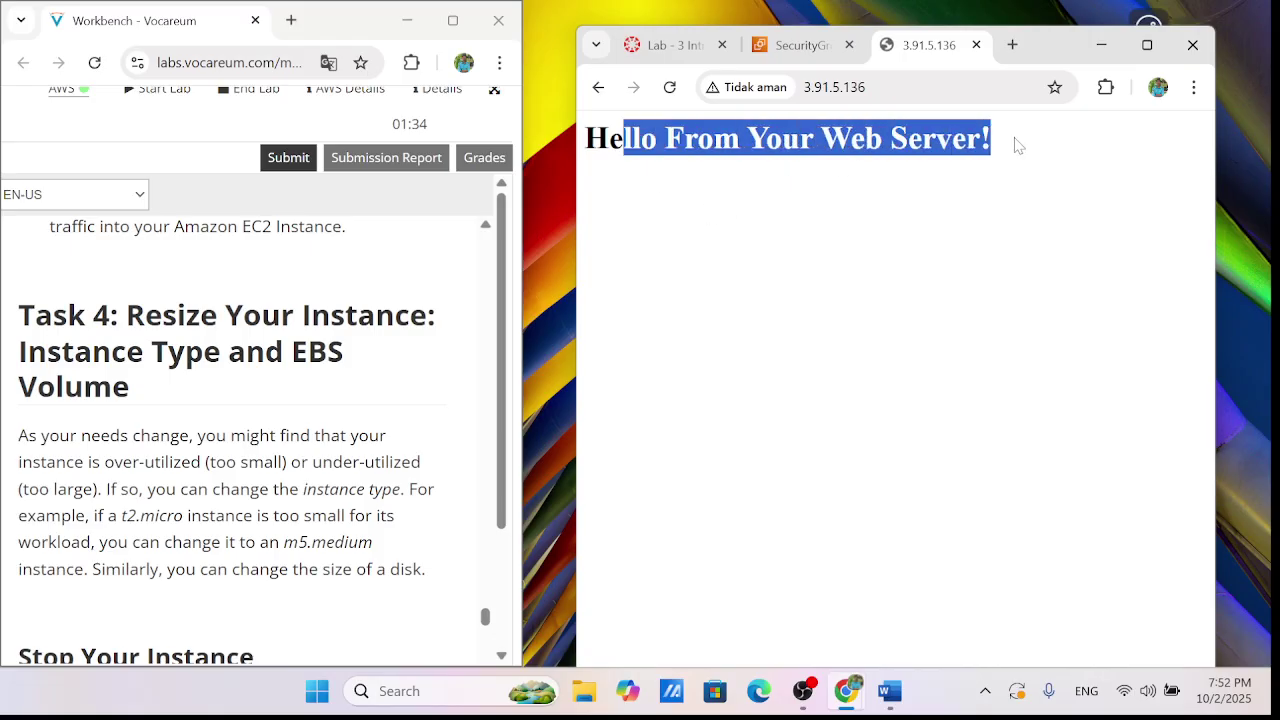
click(1014, 143)
Return to the EC2 console tab and read the Task 4 instructions on stopping the instance
click(800, 45)
scroll(234, 400, down, 2)
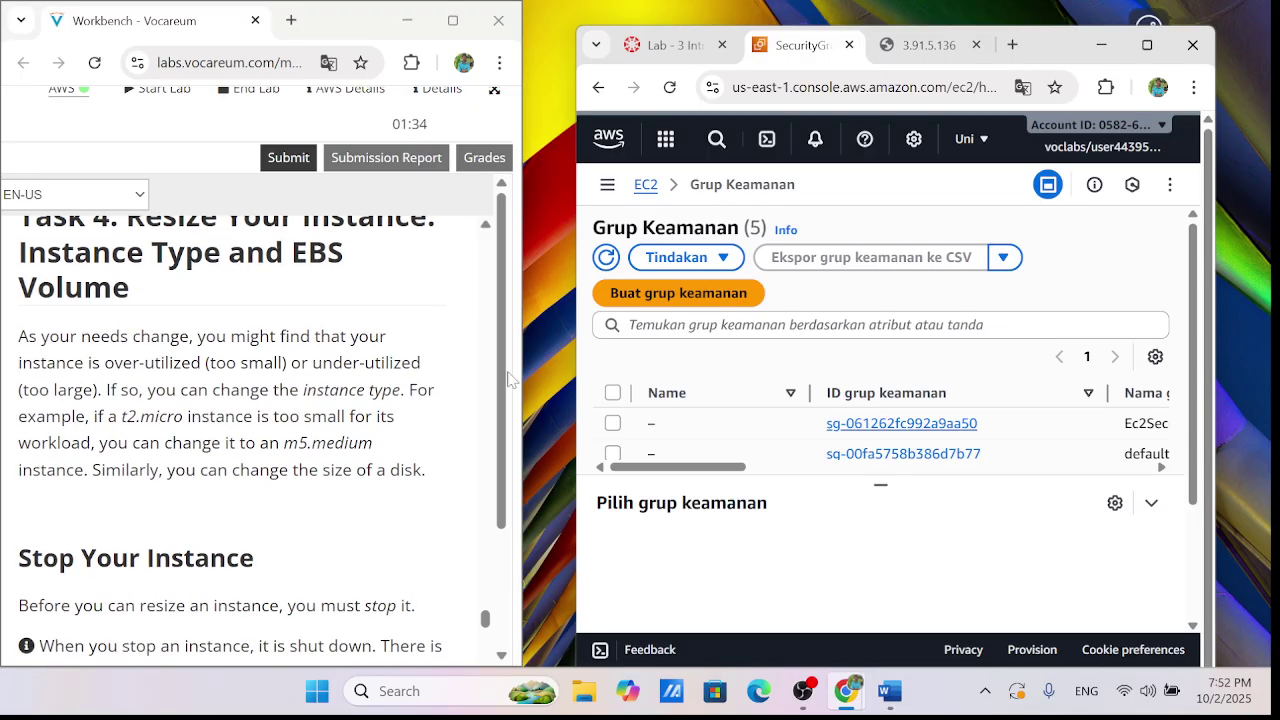
scroll(234, 400, down, 1)
scroll(752, 400, down, 1)
scroll(270, 452, down, 3)
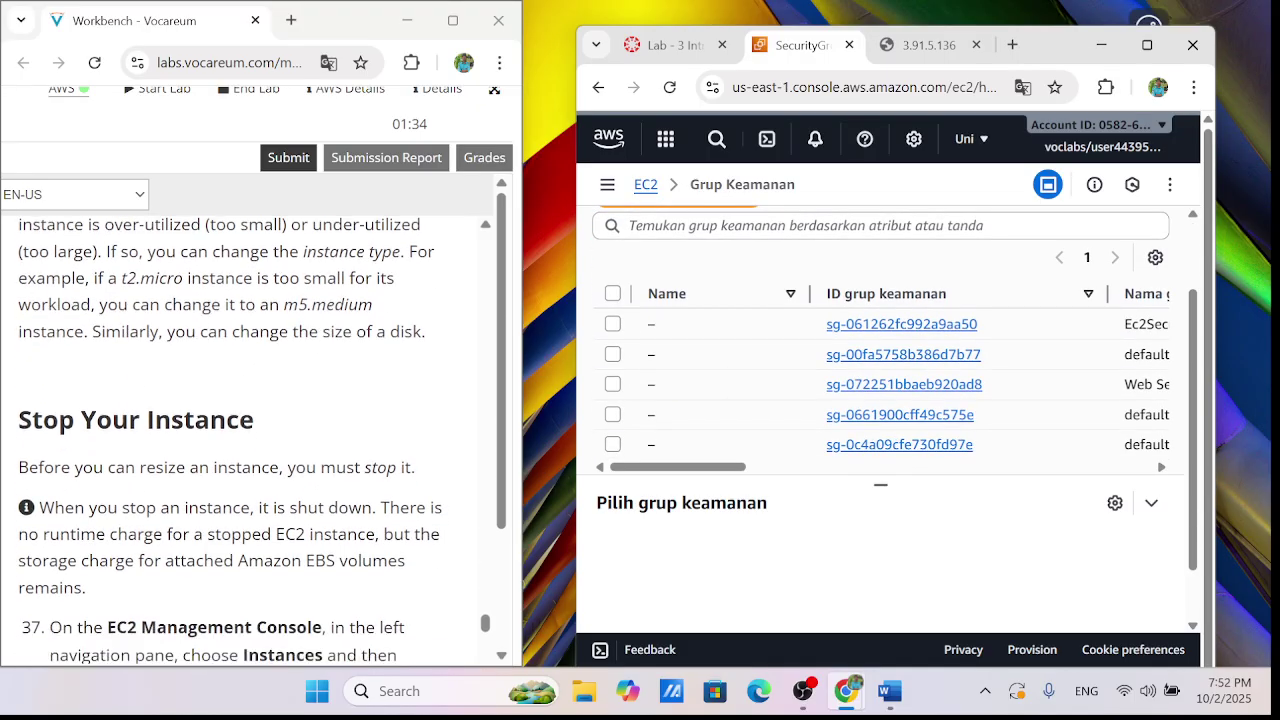
scroll(270, 452, up, 5)
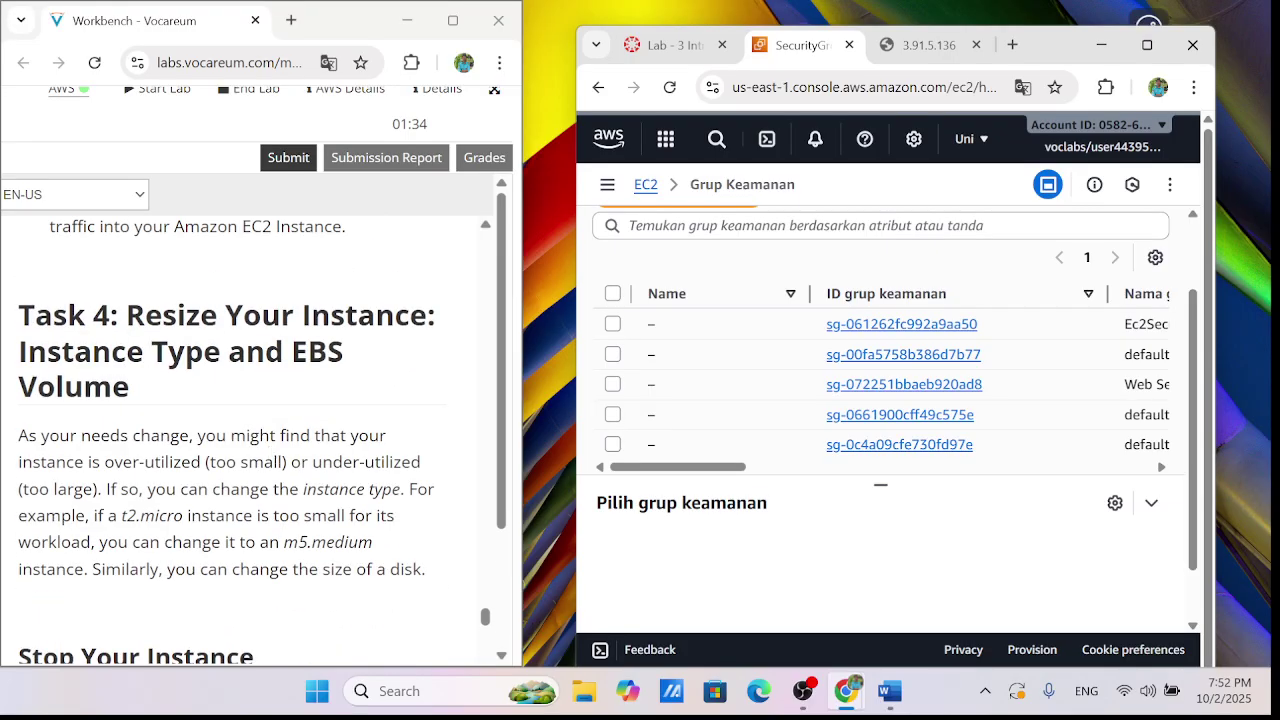
scroll(383, 437, down, 4)
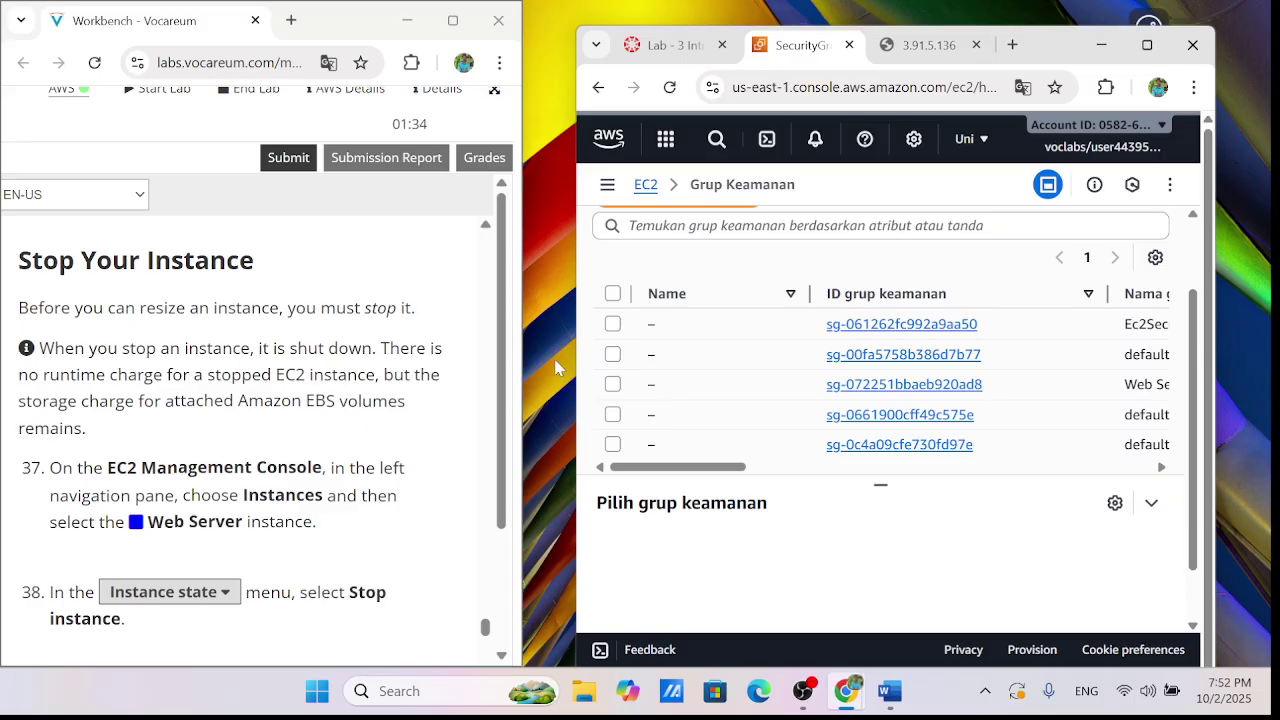
Open the EC2 Instances list and shrink the details pane to reveal the Web Server row
click(606, 186)
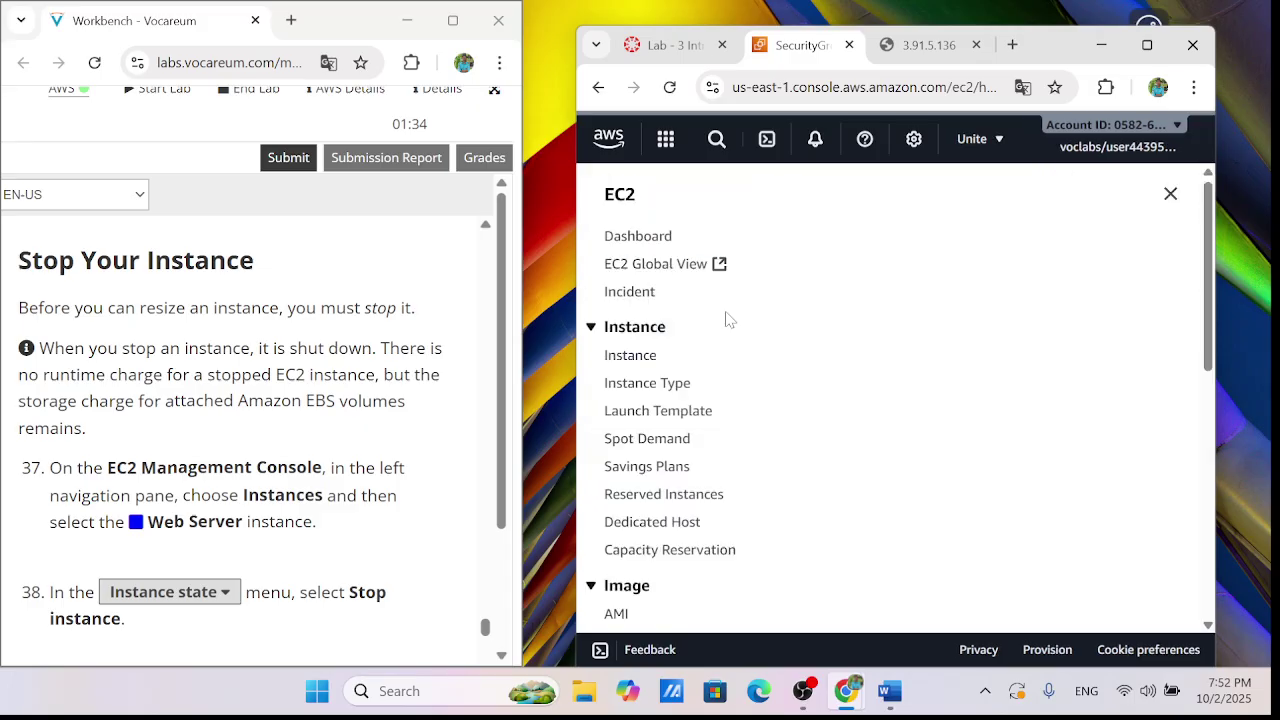
click(625, 354)
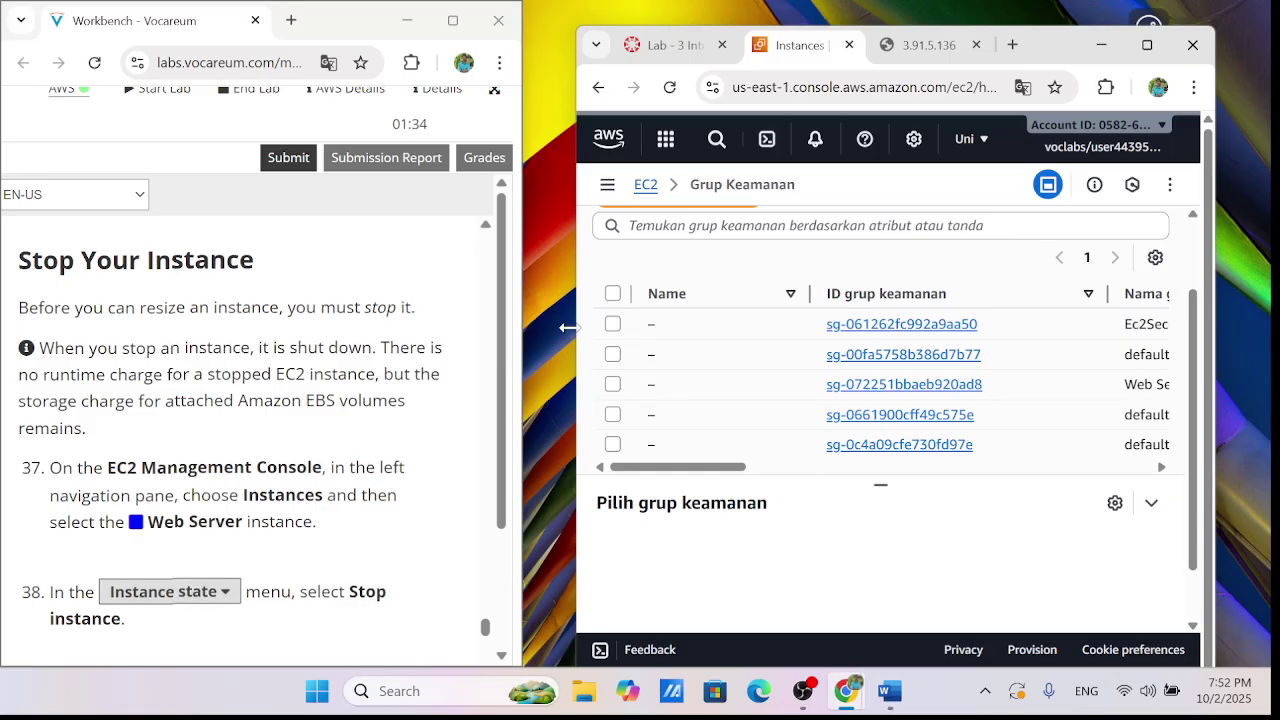
scroll(716, 521, down, 2)
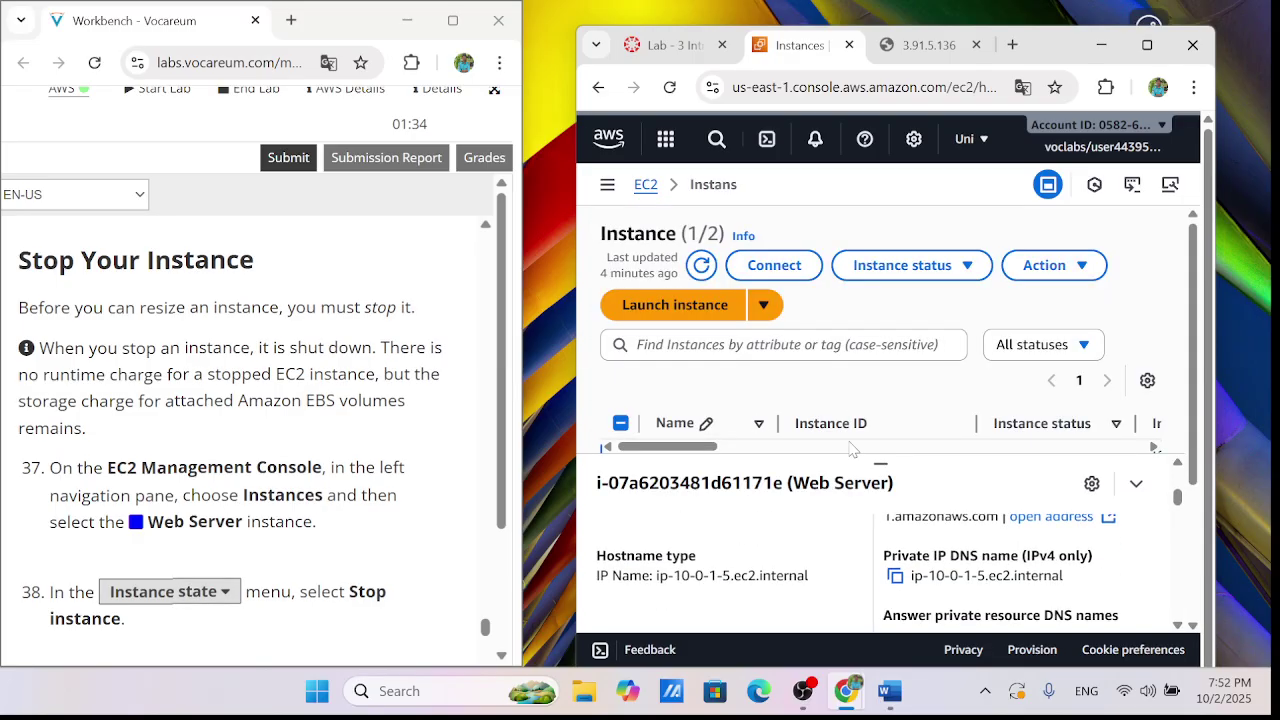
drag(879, 458, 880, 486)
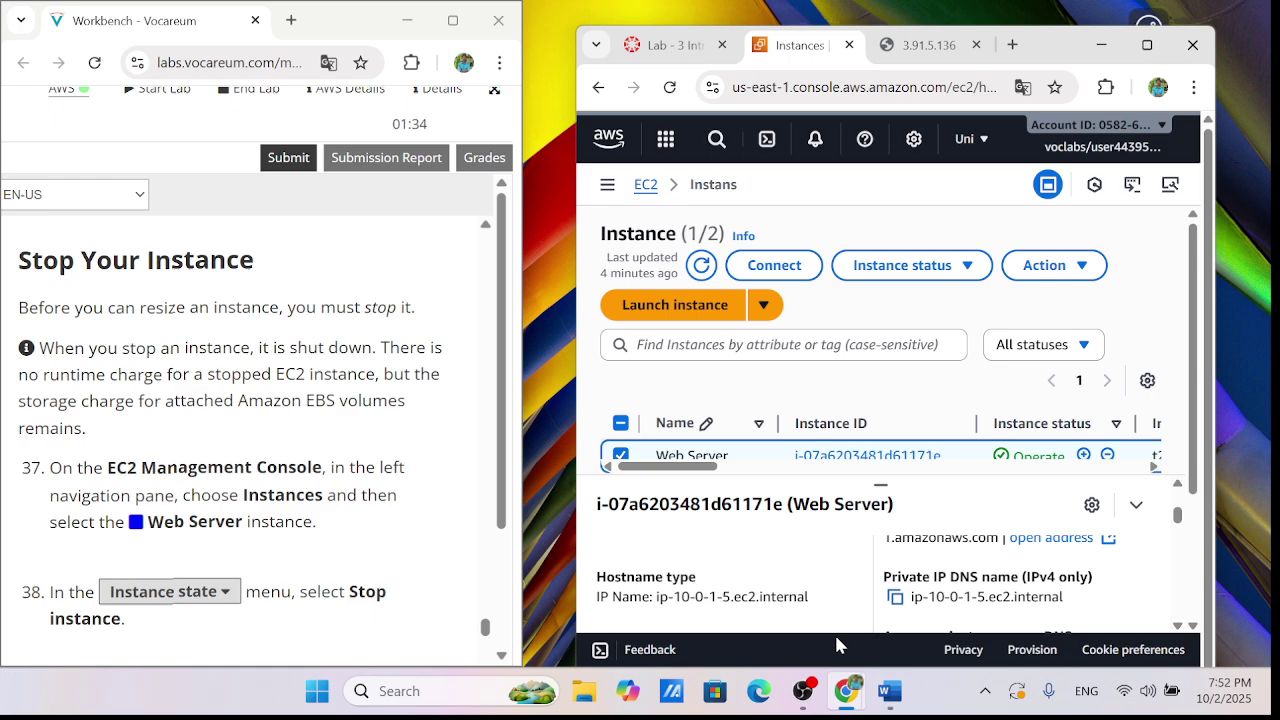
scroll(845, 385, down, 1)
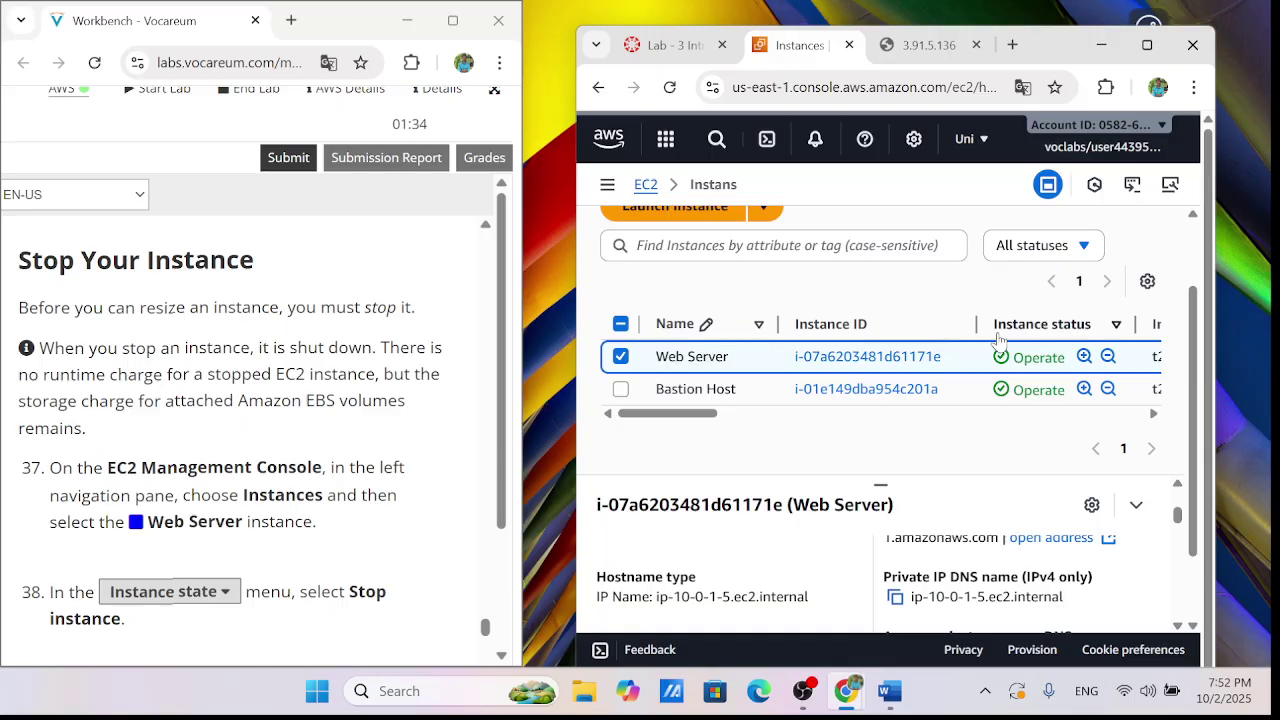
Stop the selected Web Server instance and confirm the stop request
scroll(998, 343, up, 1)
click(940, 266)
scroll(745, 360, down, 2)
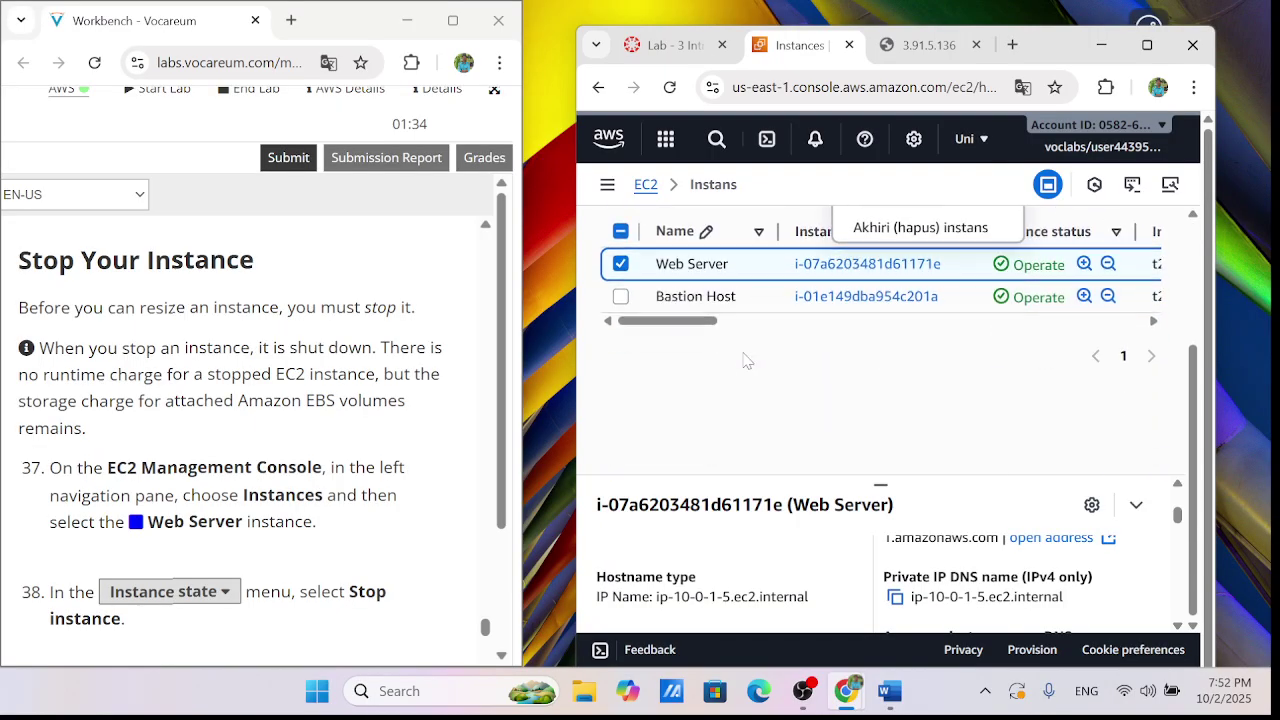
scroll(715, 358, up, 1)
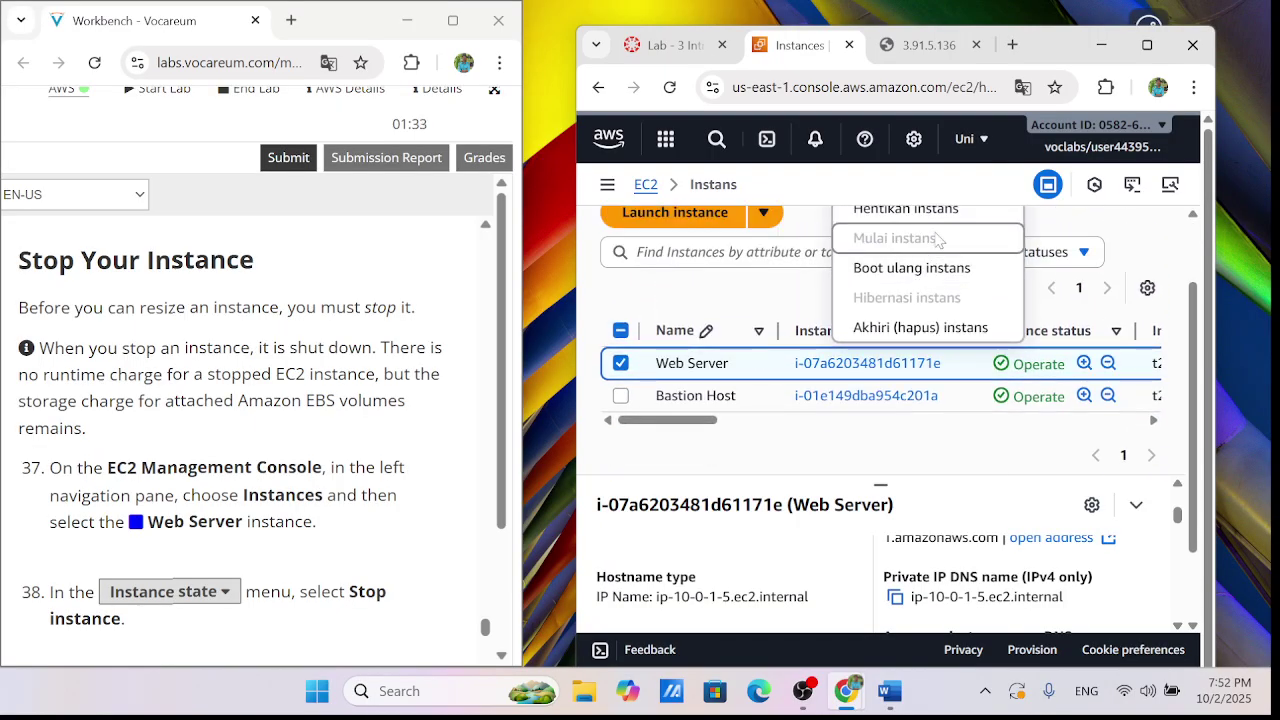
scroll(945, 230, up, 1)
click(905, 220)
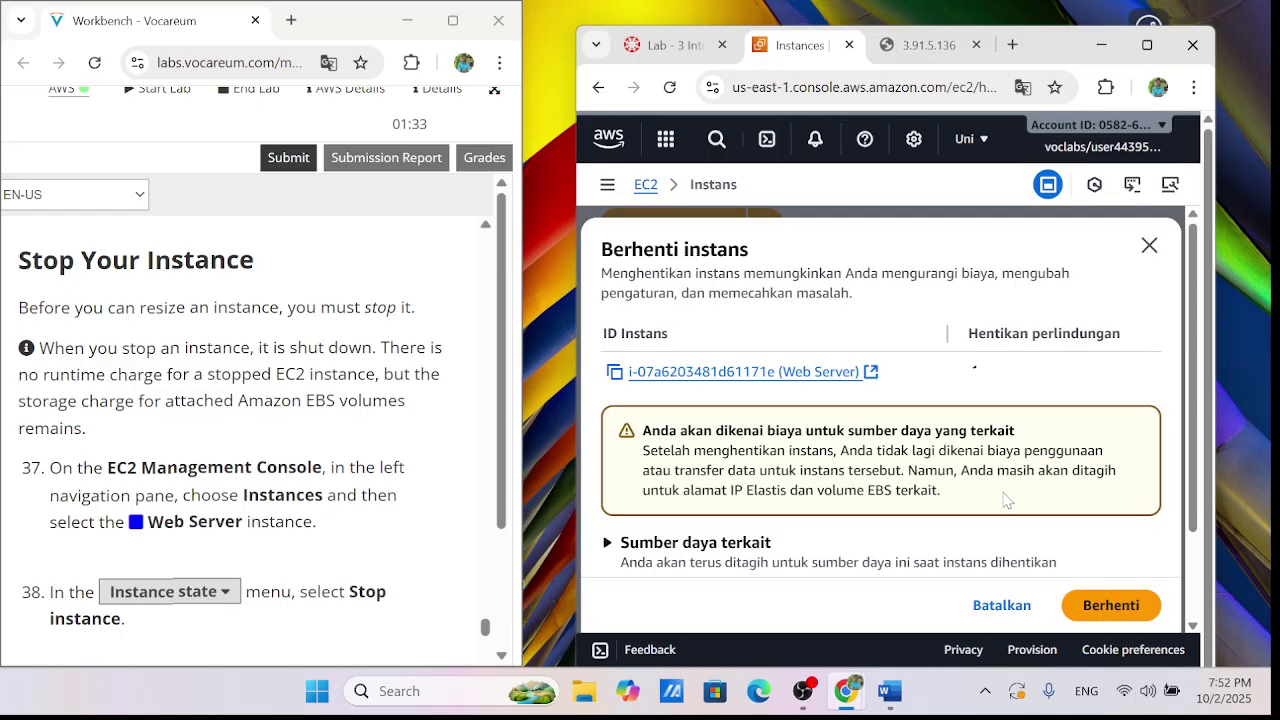
scroll(880, 420, down, 2)
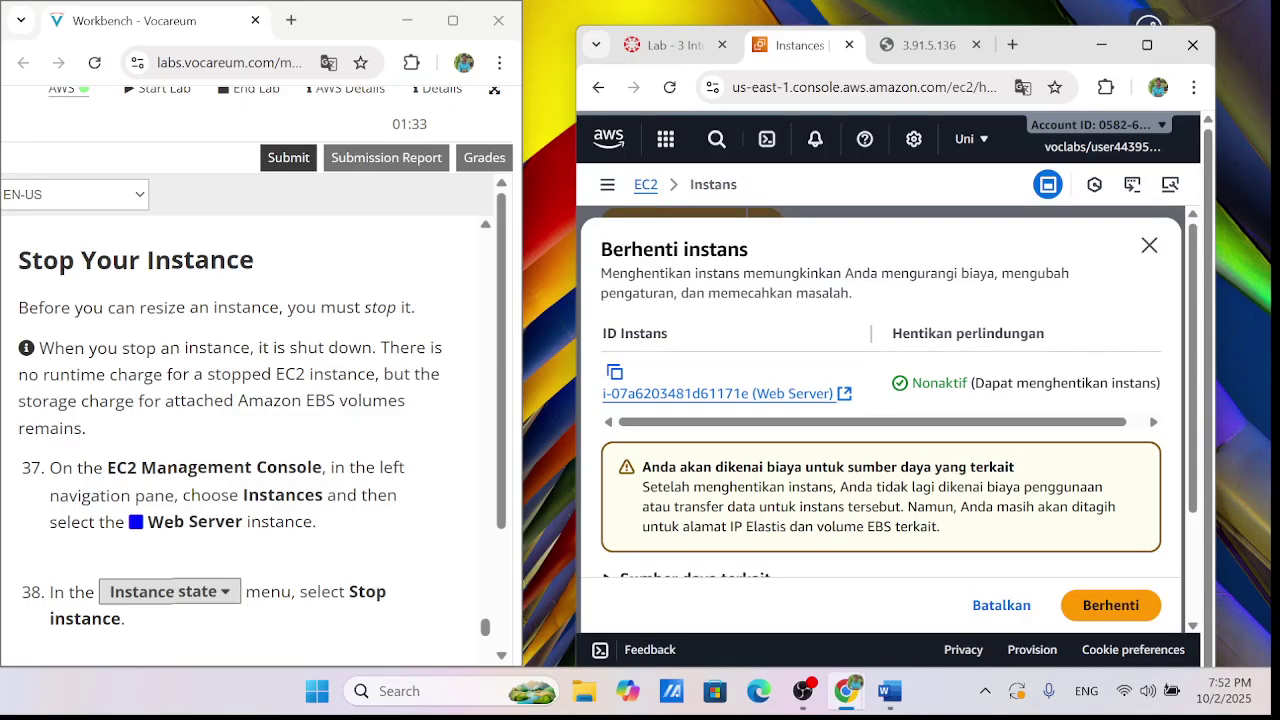
scroll(1030, 490, down, 2)
click(1136, 590)
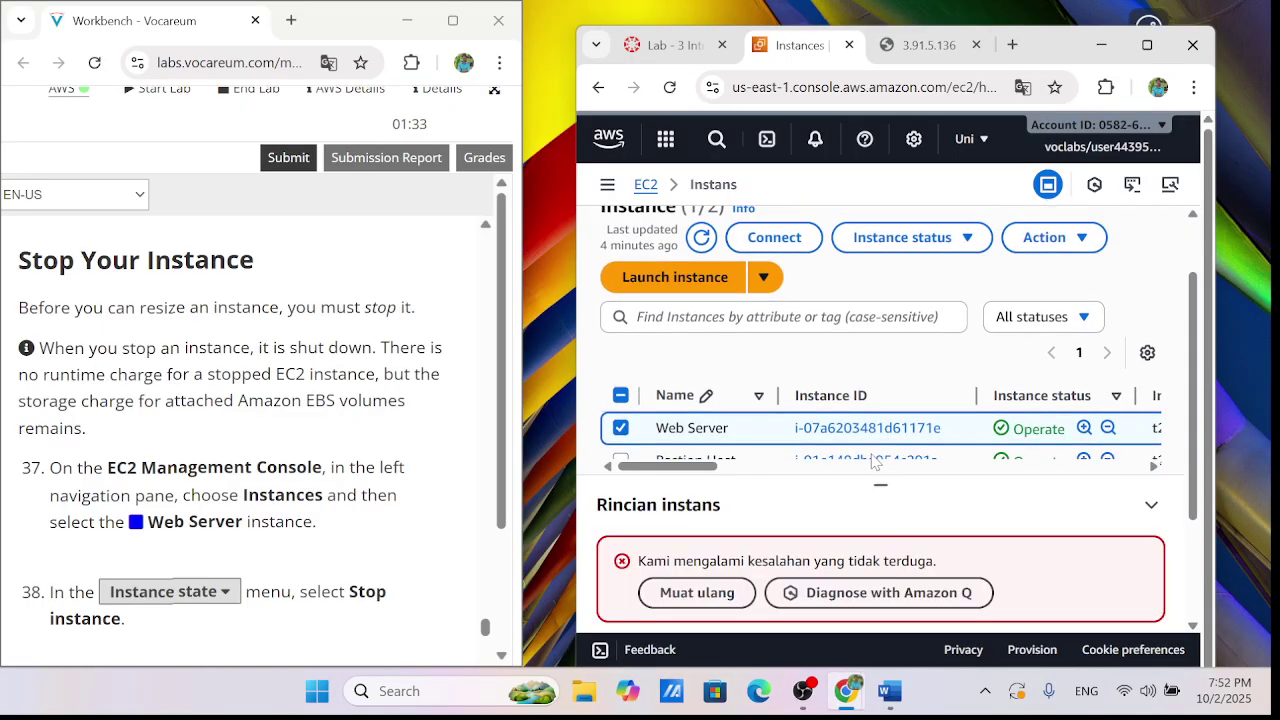
scroll(300, 448, down, 3)
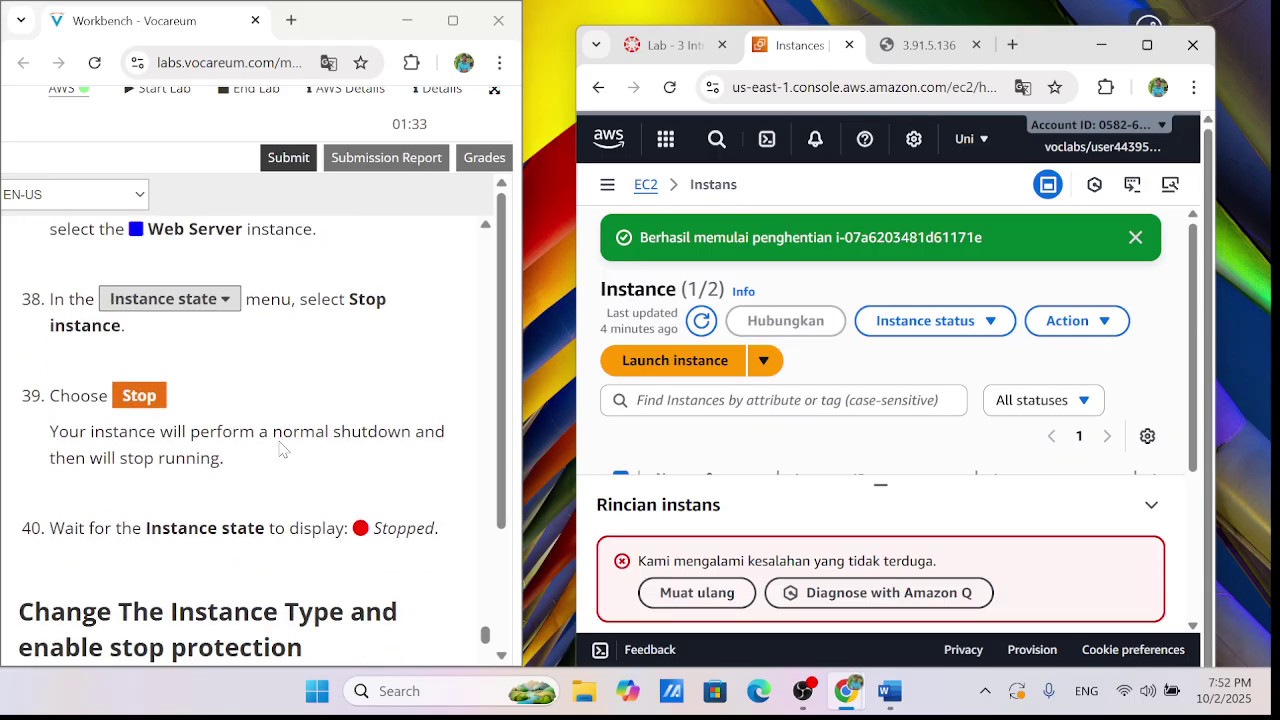
Read lab steps 37 to 41 on stopping the Web Server instance and changing its instance type
scroll(283, 448, down, 2)
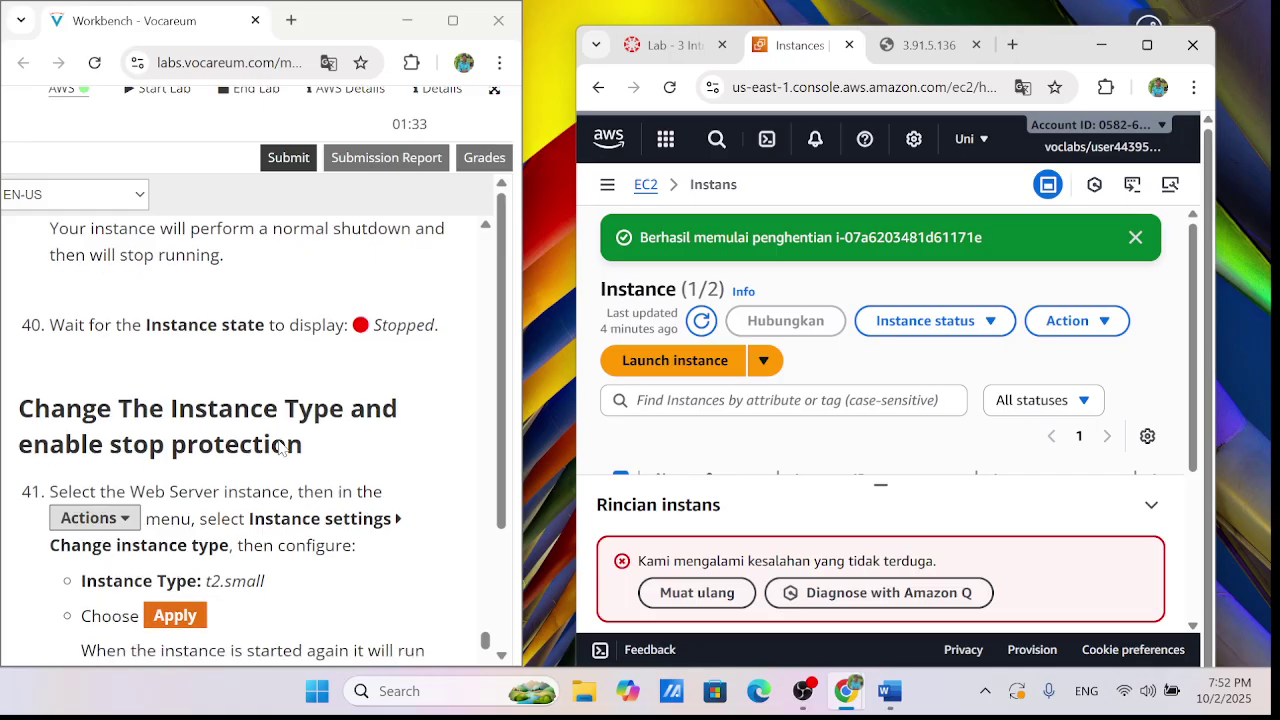
scroll(282, 447, up, 2)
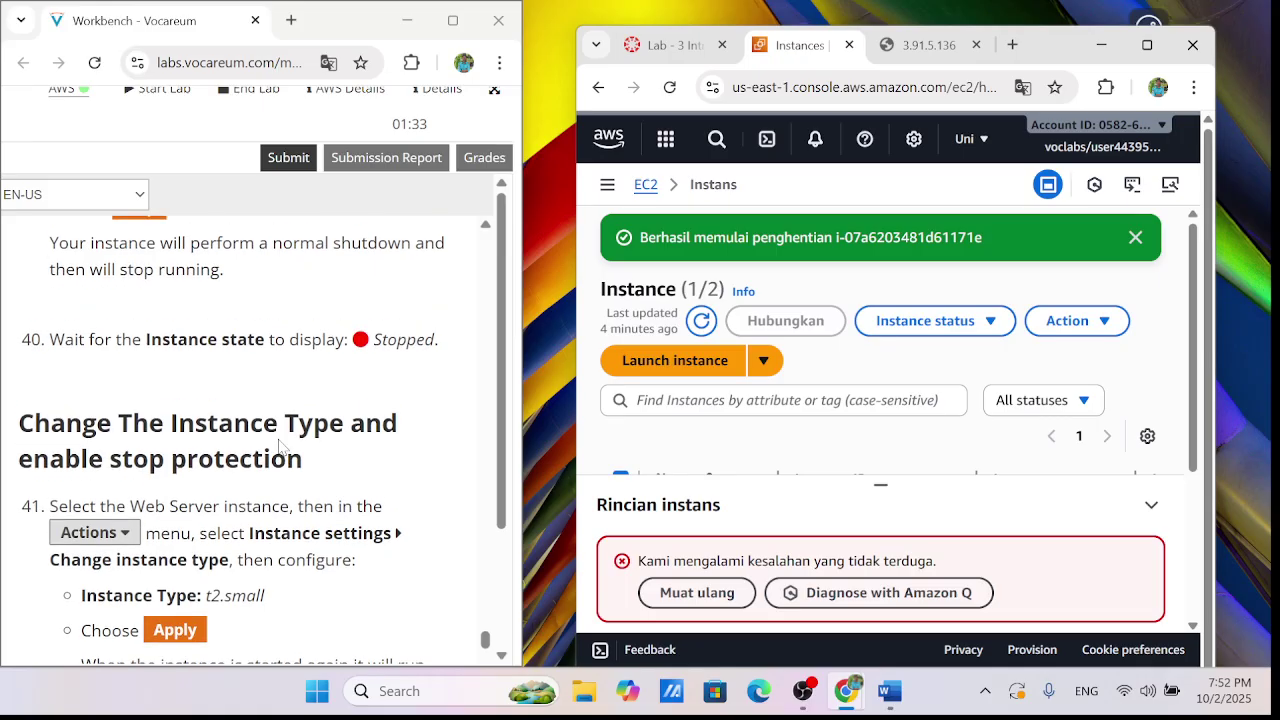
scroll(765, 452, down, 2)
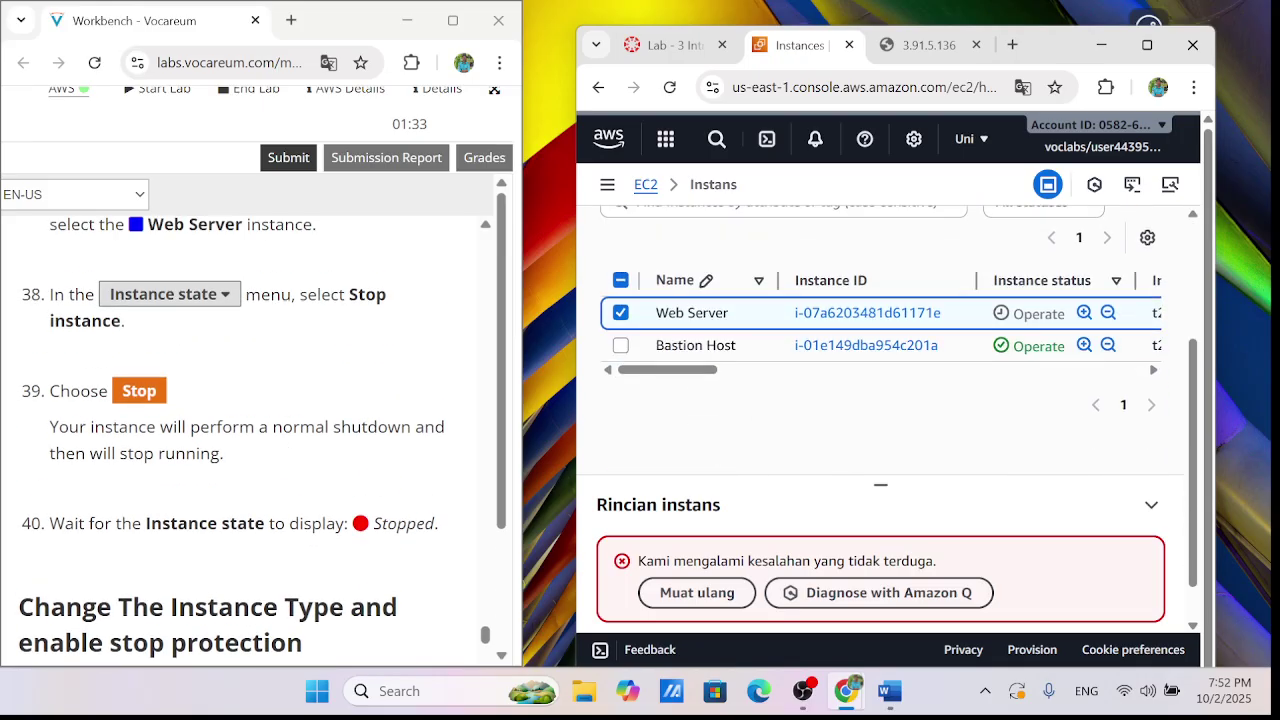
drag(878, 488, 884, 378)
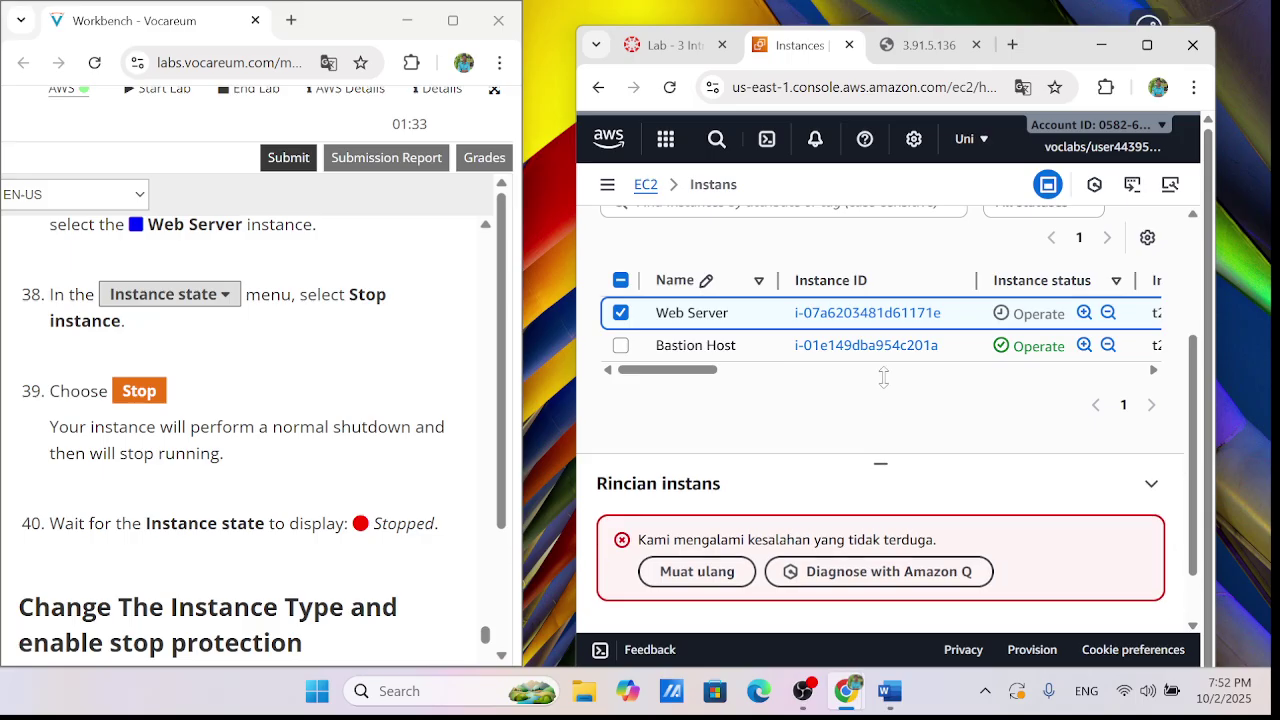
scroll(880, 463, up, 2)
scroll(660, 465, down, 2)
scroll(323, 447, up, 1)
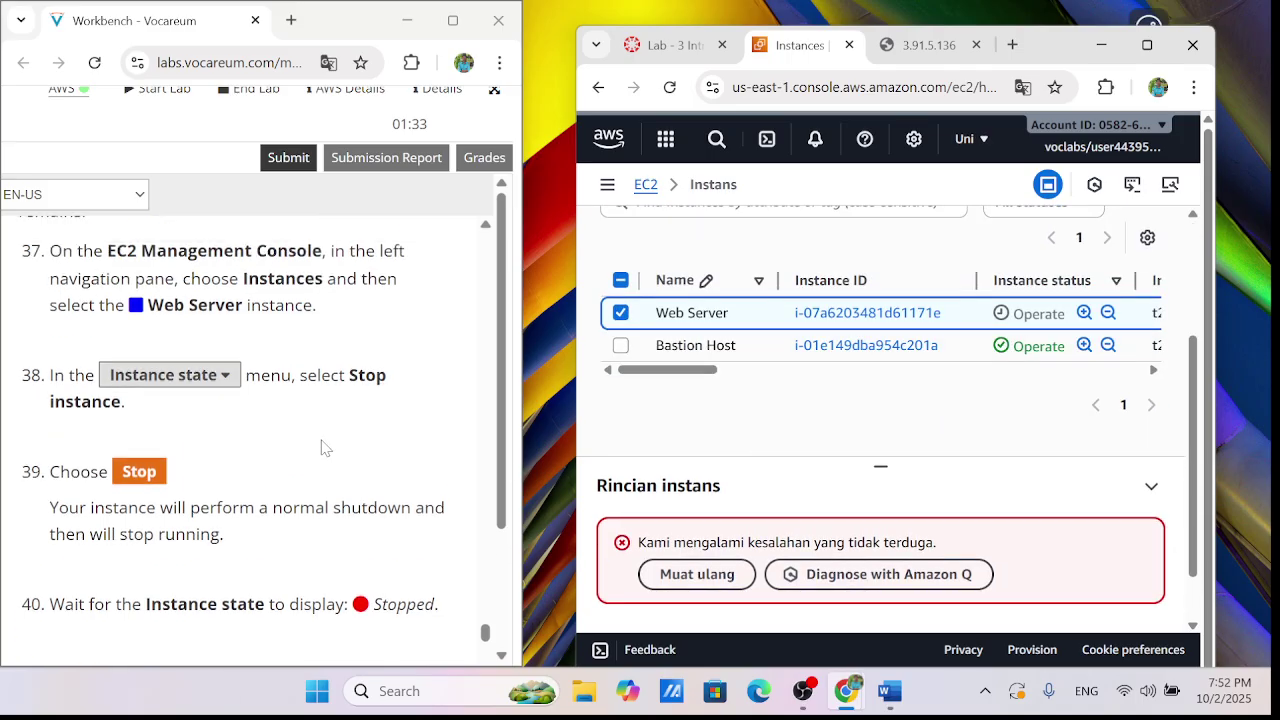
scroll(321, 447, up, 1)
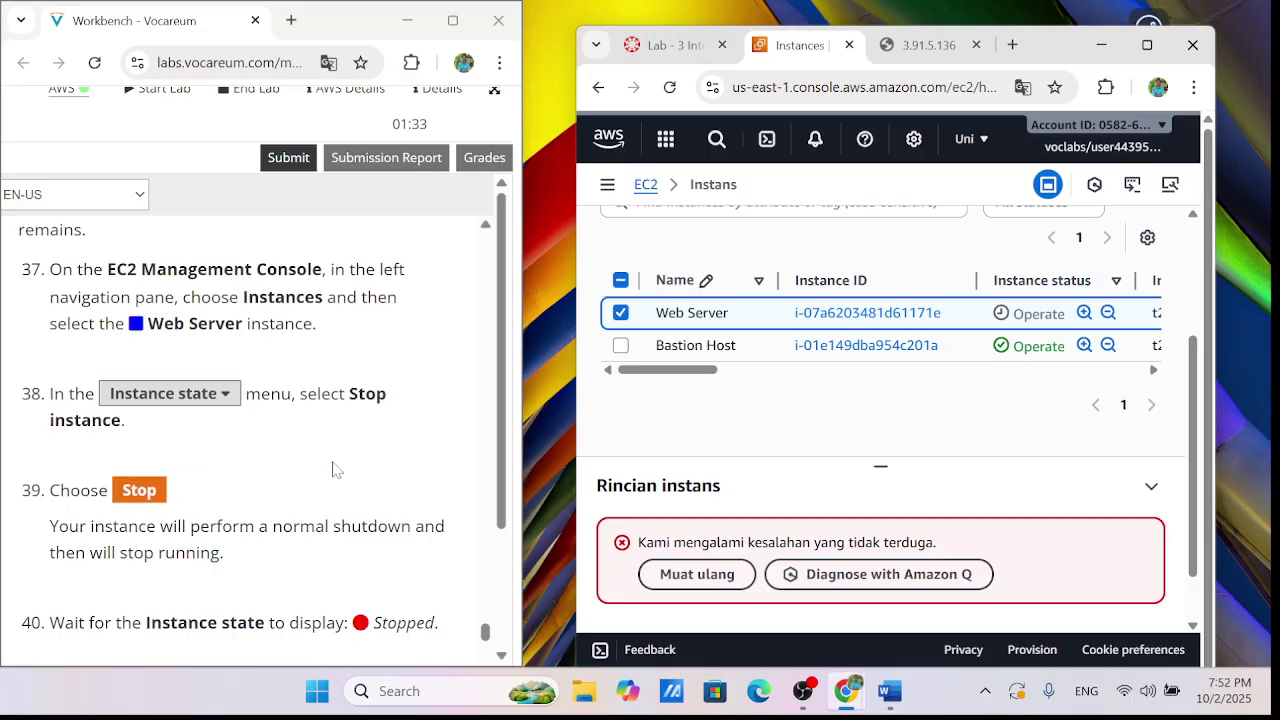
scroll(335, 470, down, 4)
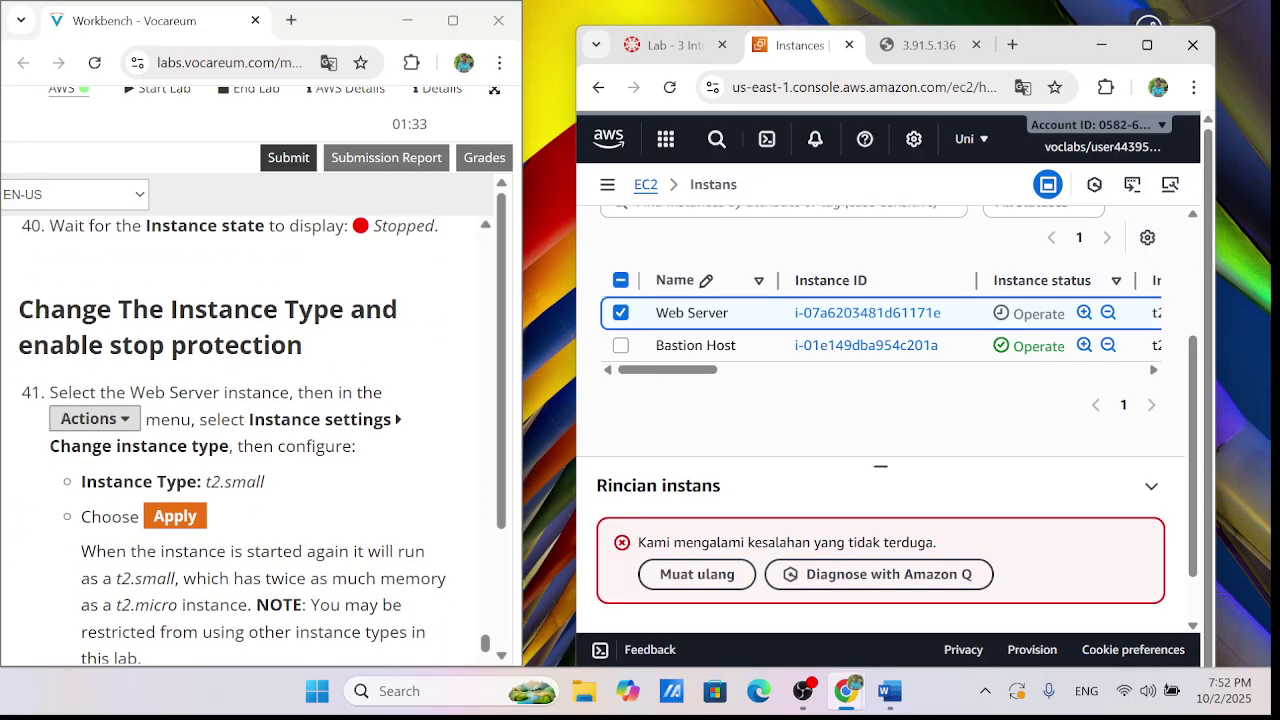
scroll(250, 440, up, 1)
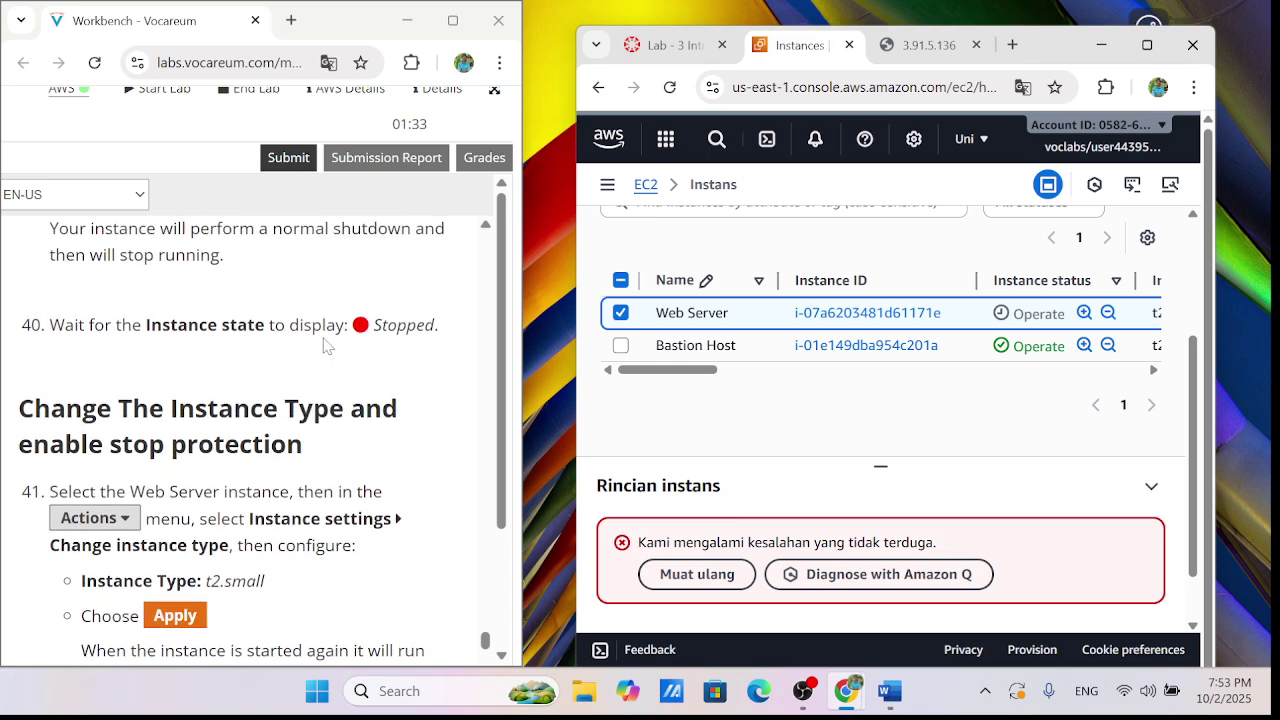
Refresh the Instances list and check the Web Server's instance state and type columns
drag(683, 386, 760, 378)
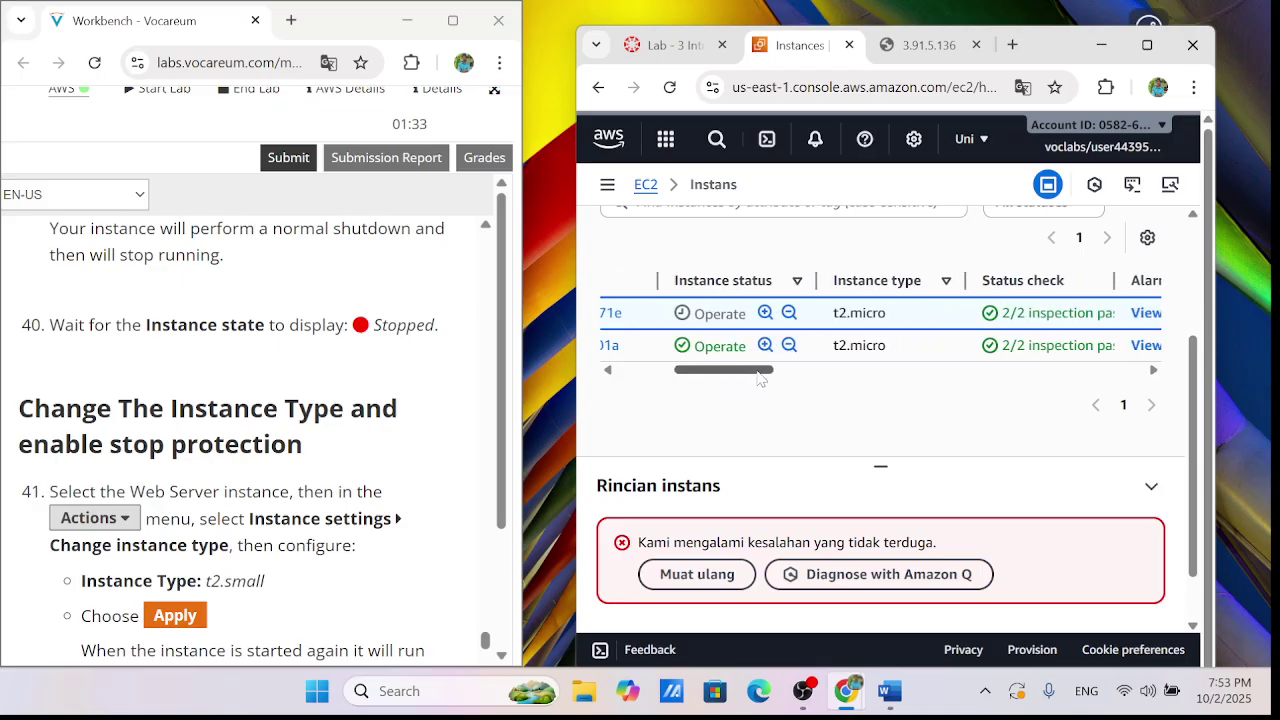
drag(760, 378, 860, 517)
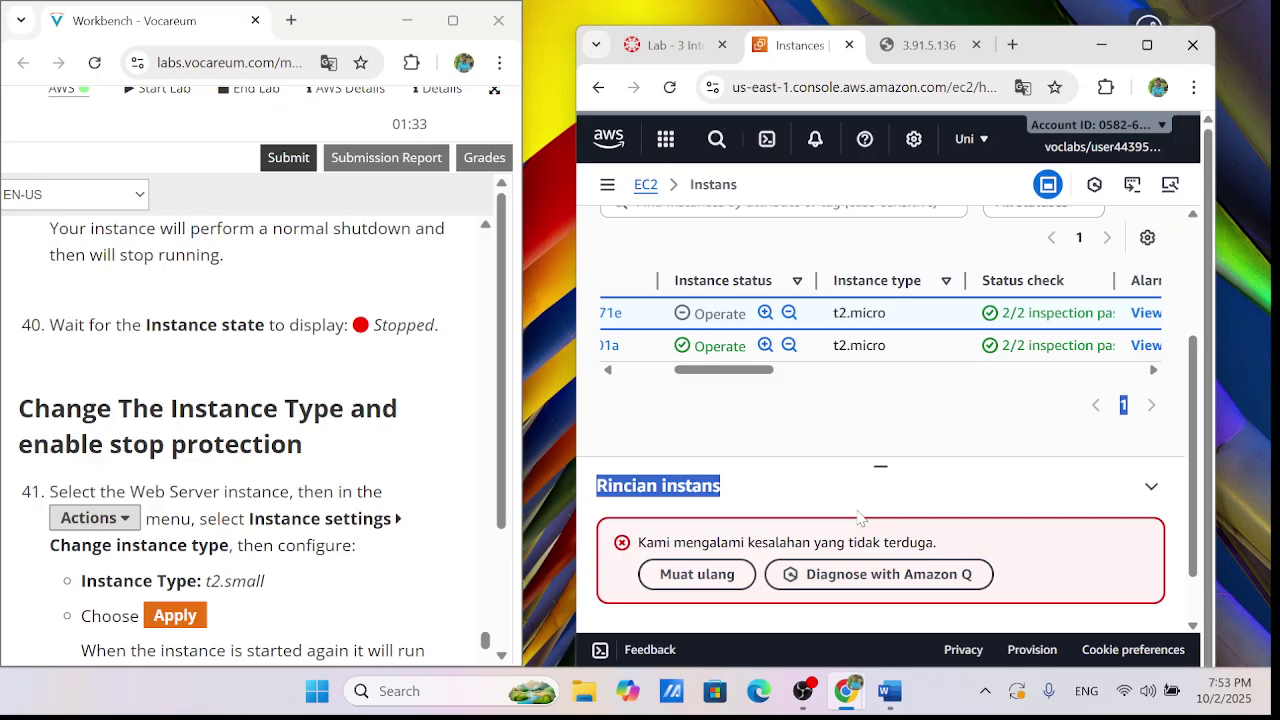
scroll(760, 210, up, 3)
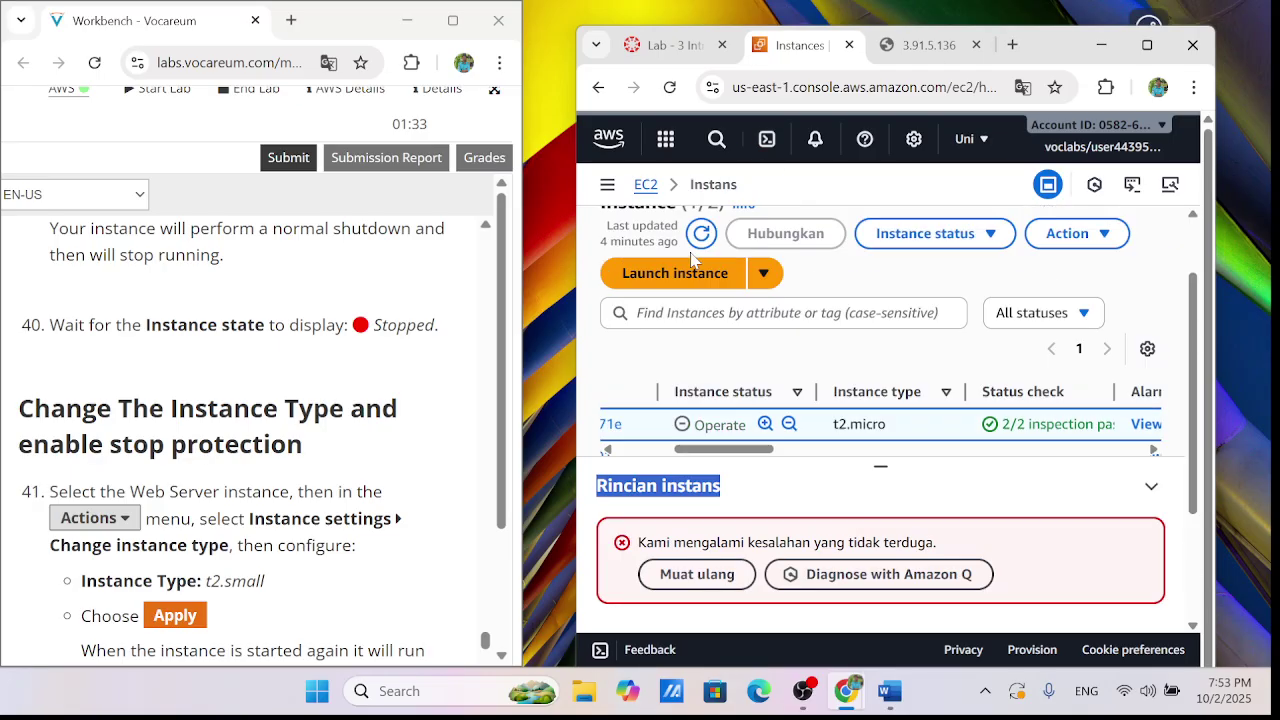
click(702, 320)
scroll(712, 340, down, 2)
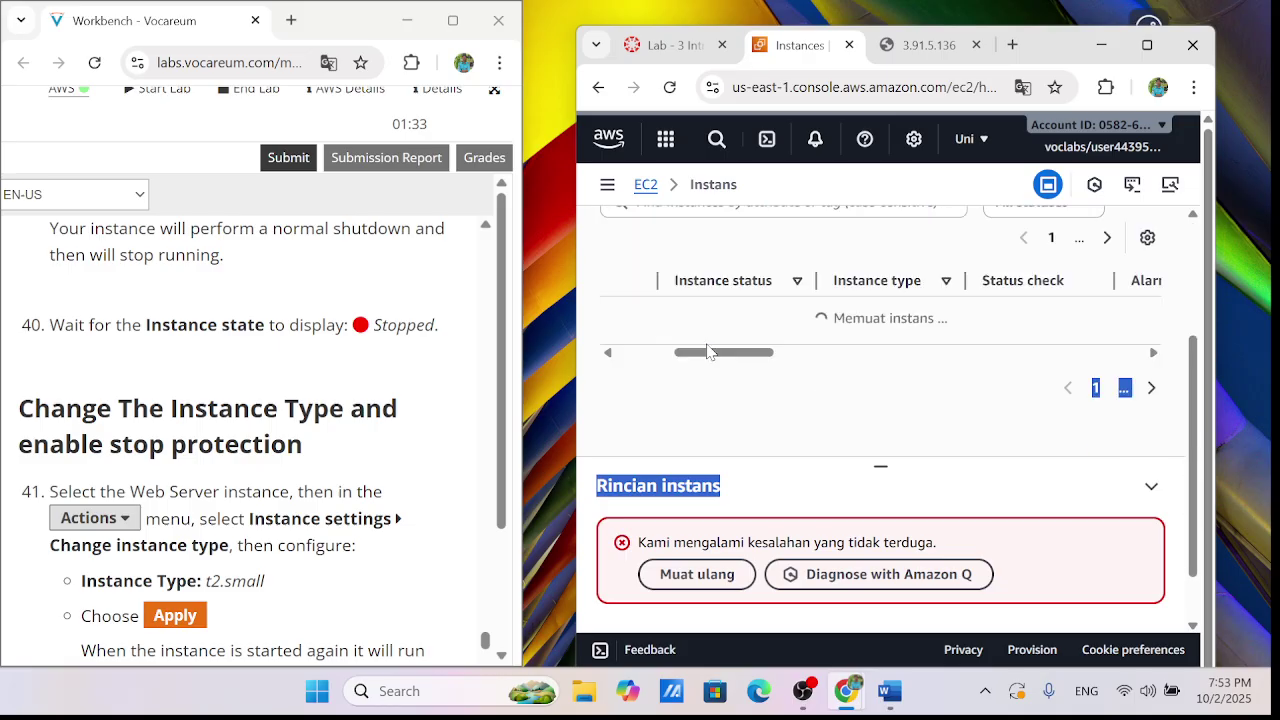
drag(718, 352, 741, 360)
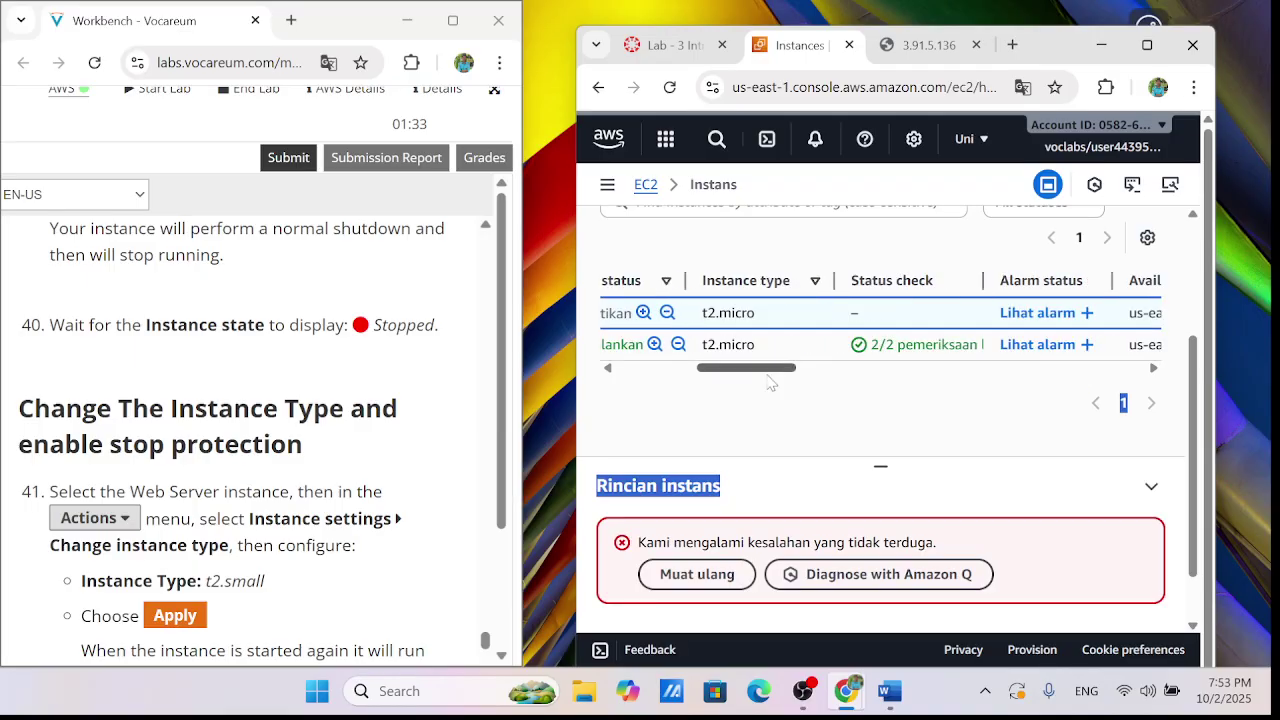
drag(760, 371, 727, 378)
scroll(323, 380, down, 1)
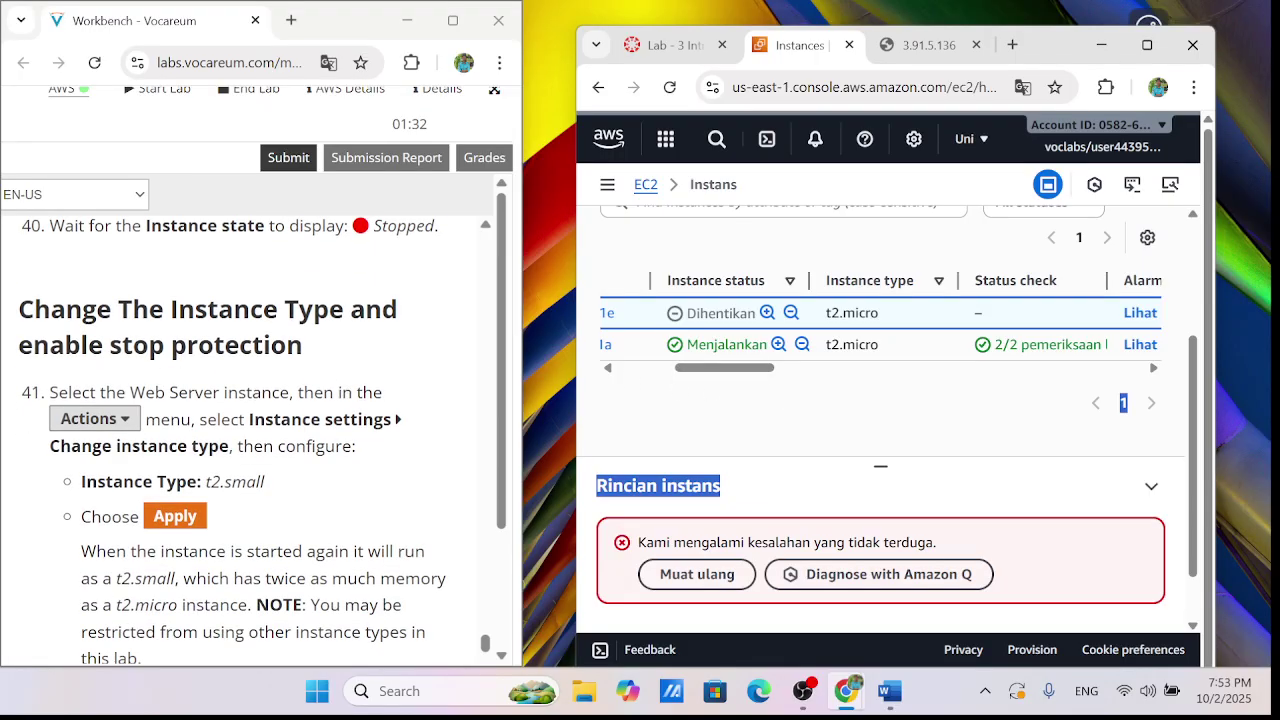
scroll(677, 398, up, 1)
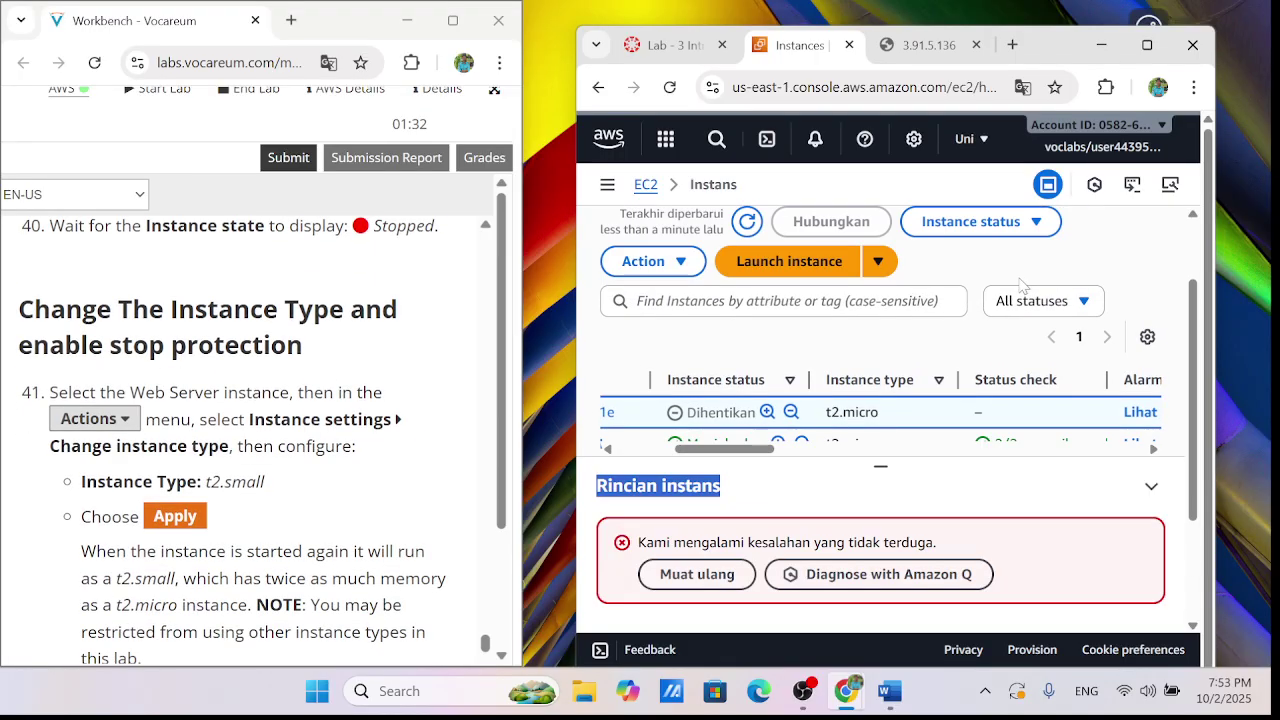
click(975, 221)
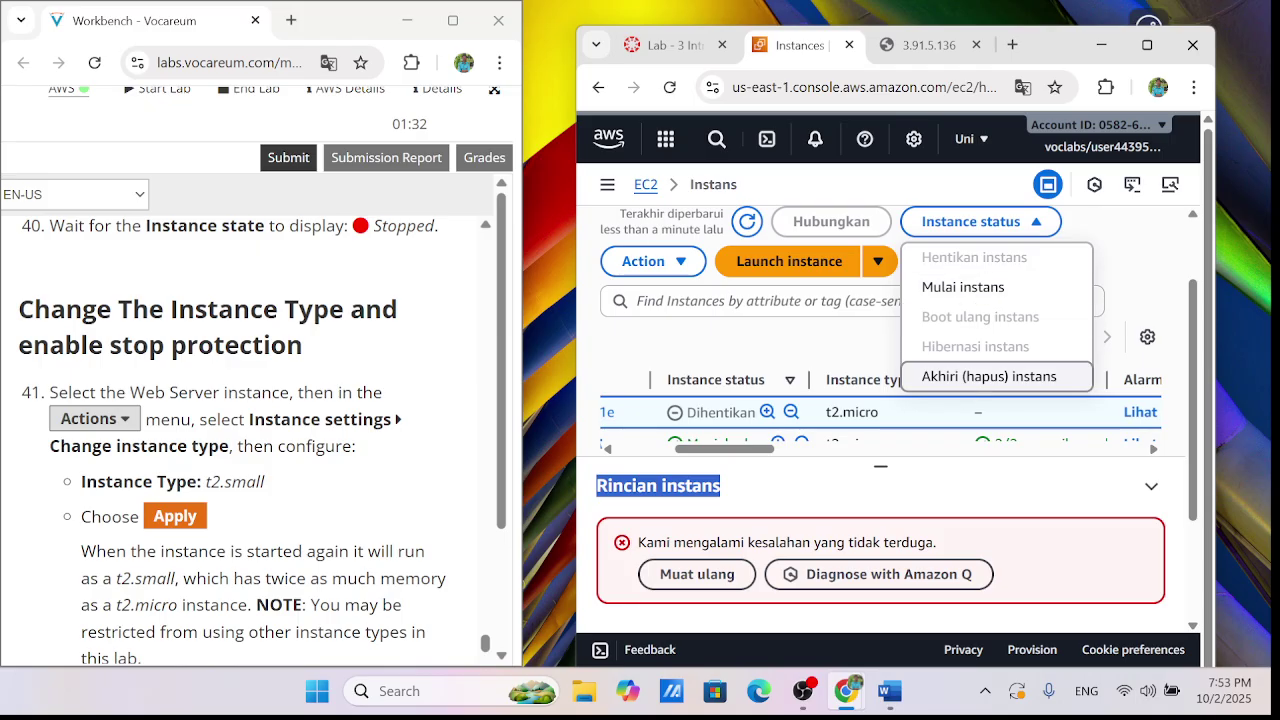
scroll(250, 450, down, 2)
drag(720, 449, 568, 426)
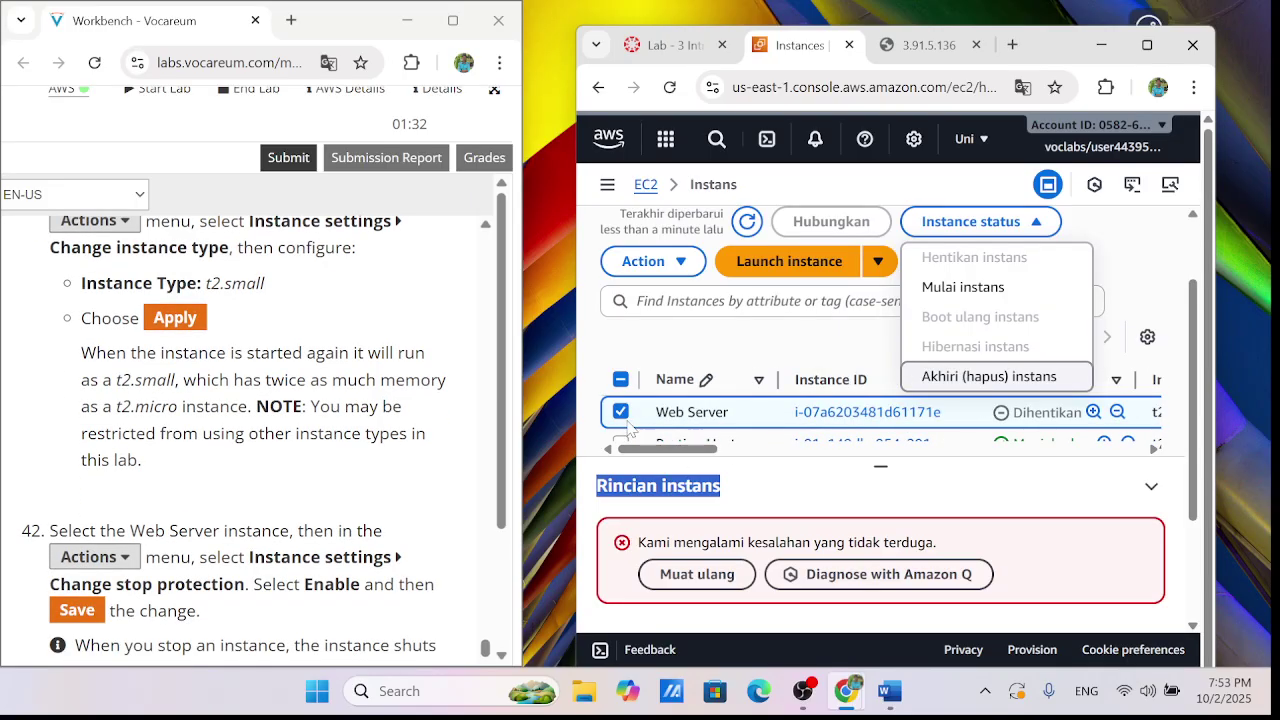
click(620, 414)
click(620, 414)
click(620, 413)
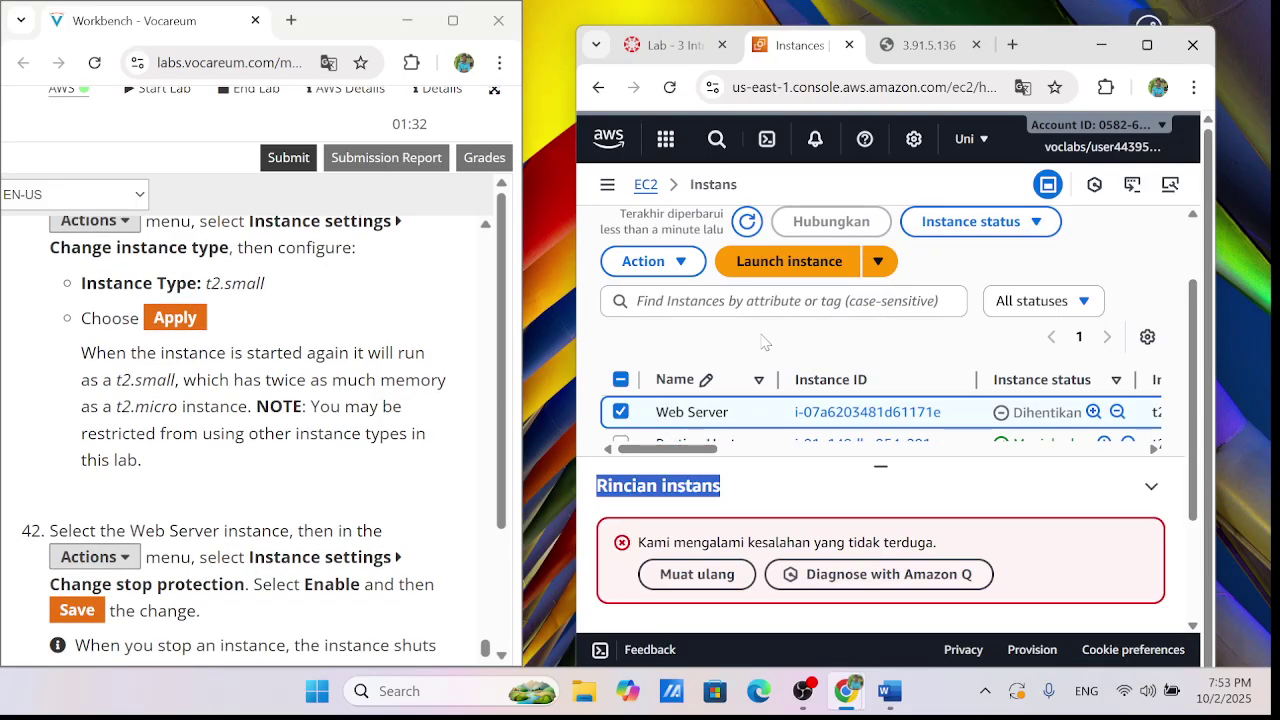
click(650, 262)
scroll(307, 390, up, 1)
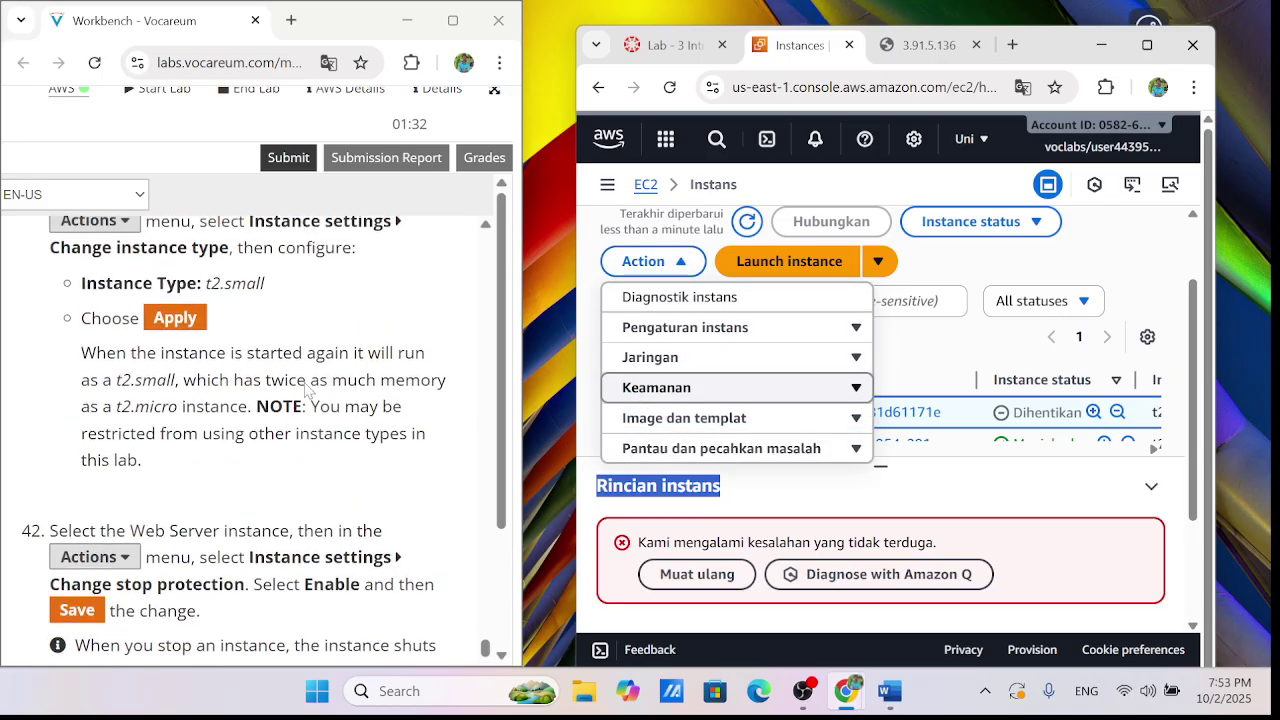
key(Down)
key(Down)
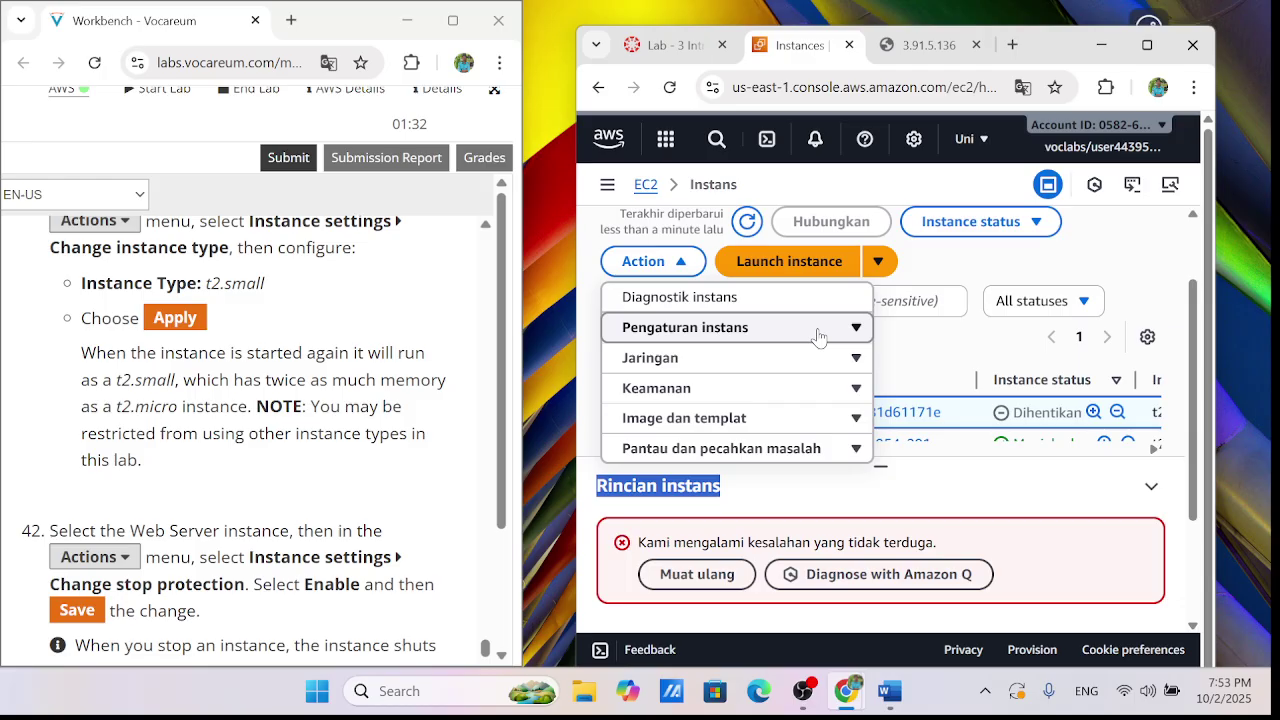
click(958, 358)
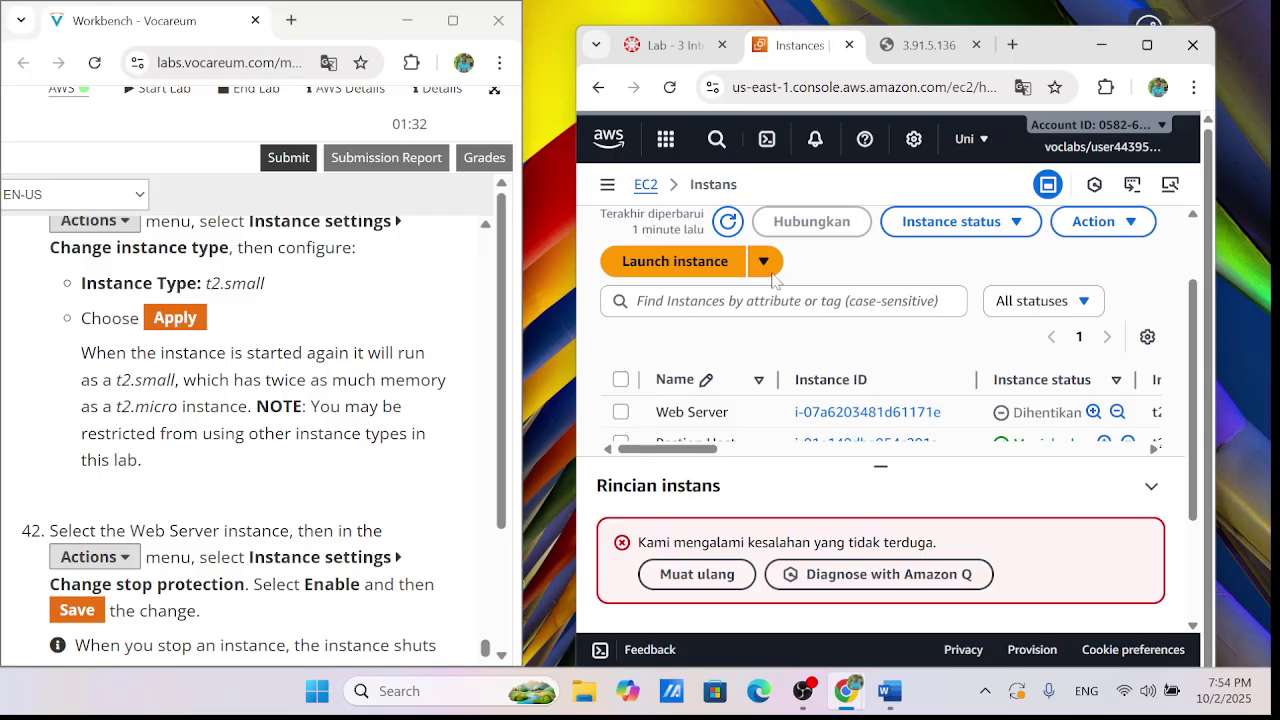
Select the Web Server instance and open its change instance type settings
click(620, 411)
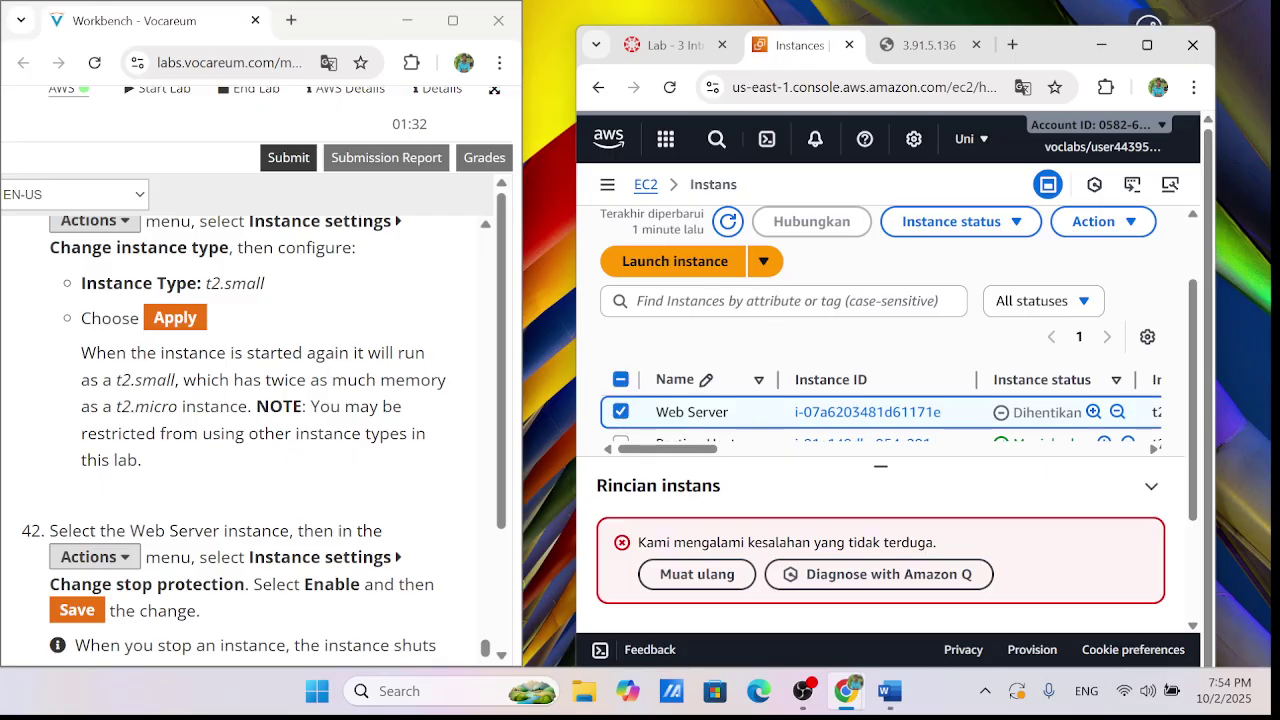
click(763, 265)
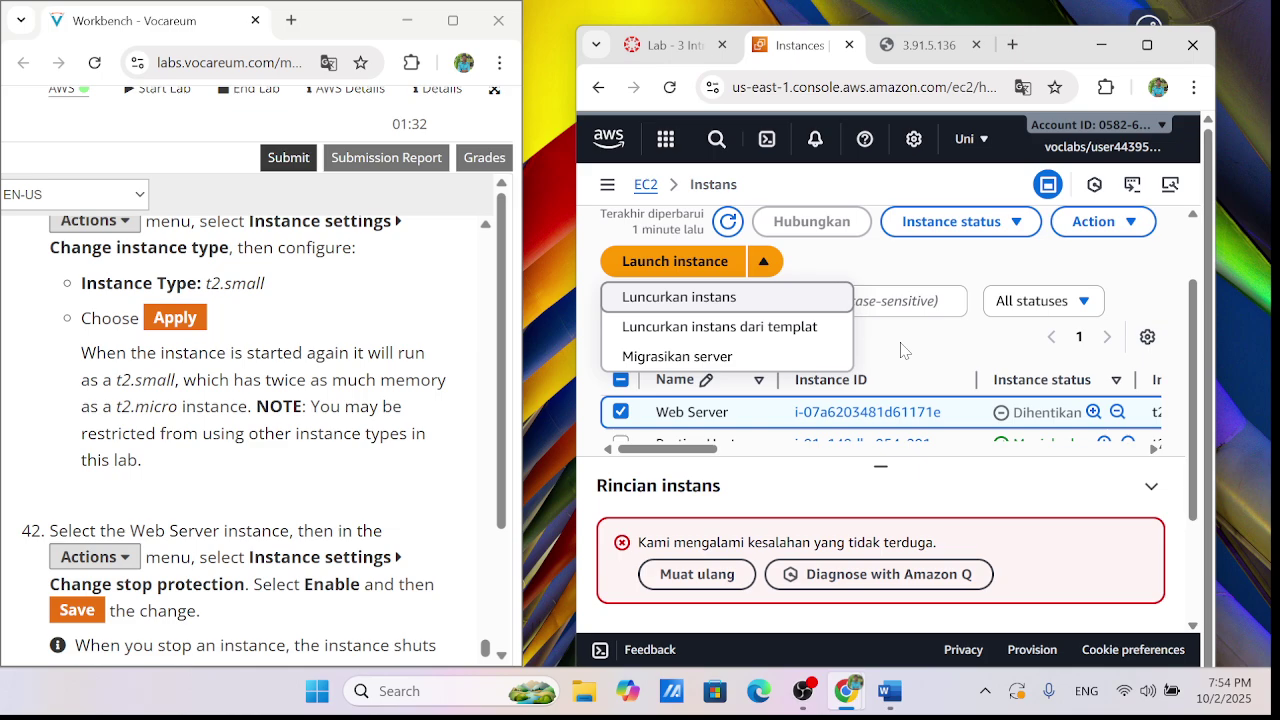
click(763, 261)
click(1095, 222)
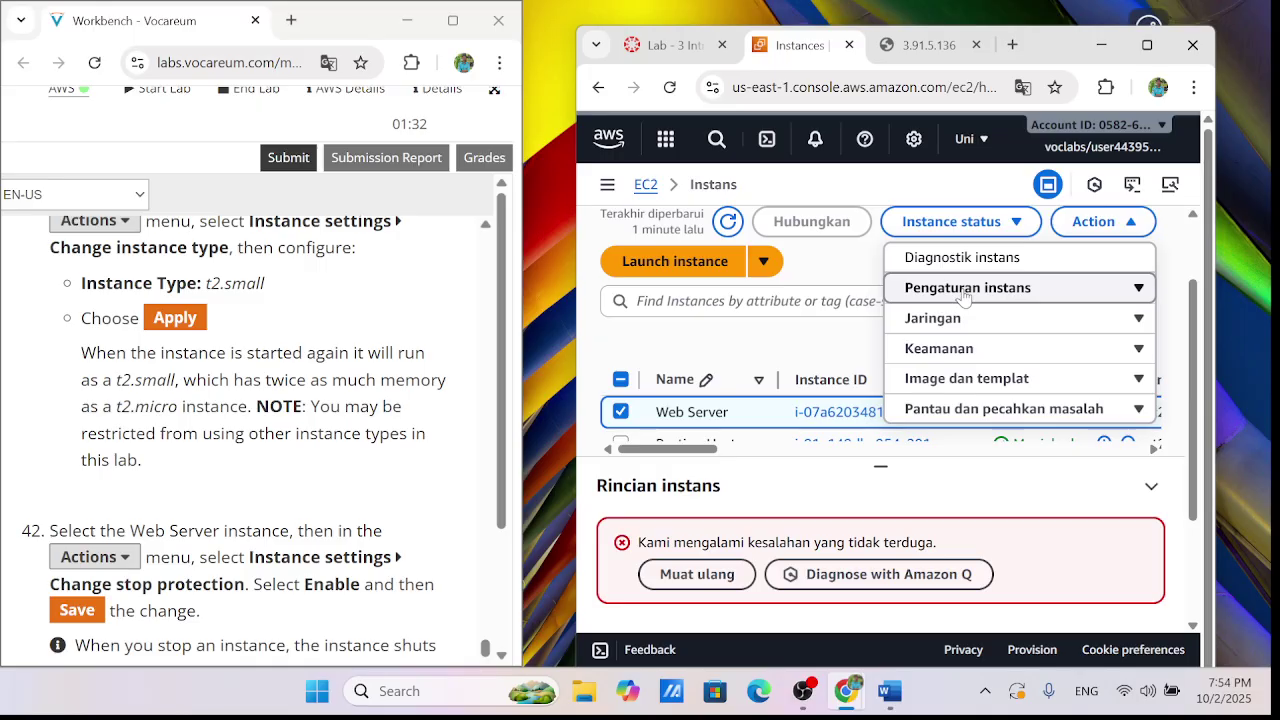
click(963, 292)
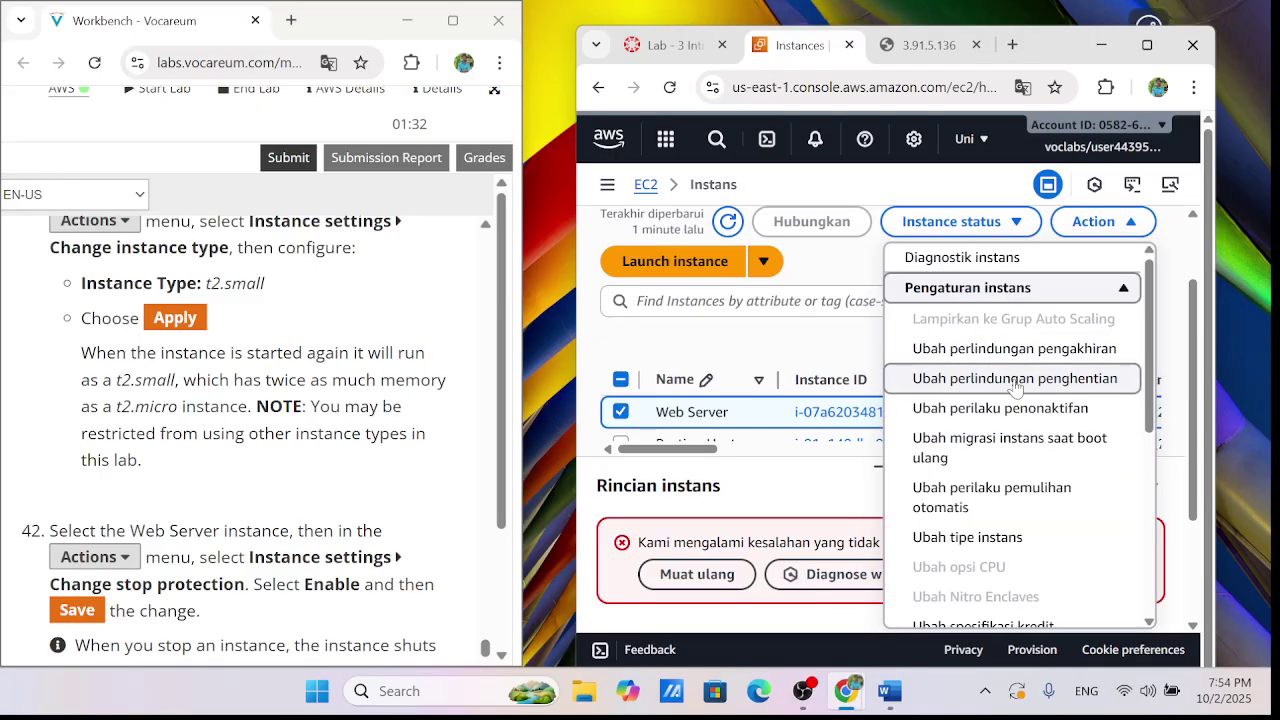
click(978, 540)
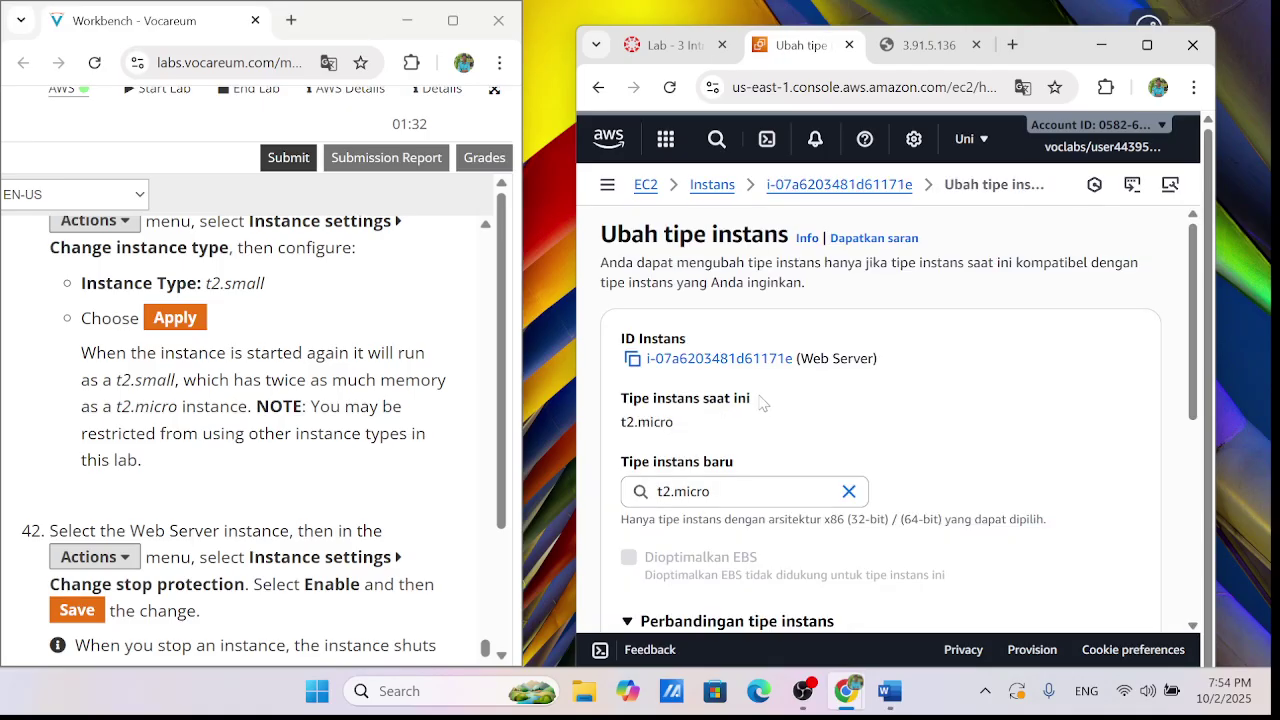
Choose t2.small as the new instance type for the Web Server
scroll(737, 400, down, 2)
scroll(766, 397, up, 1)
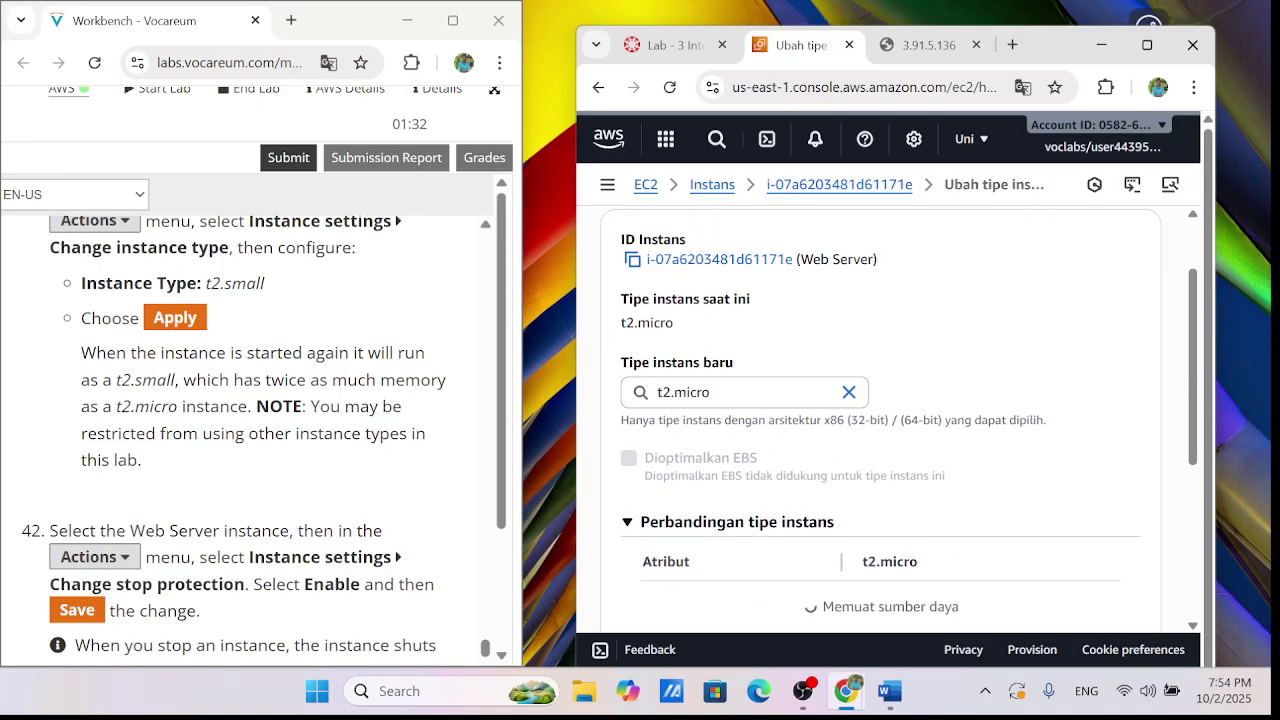
click(713, 388)
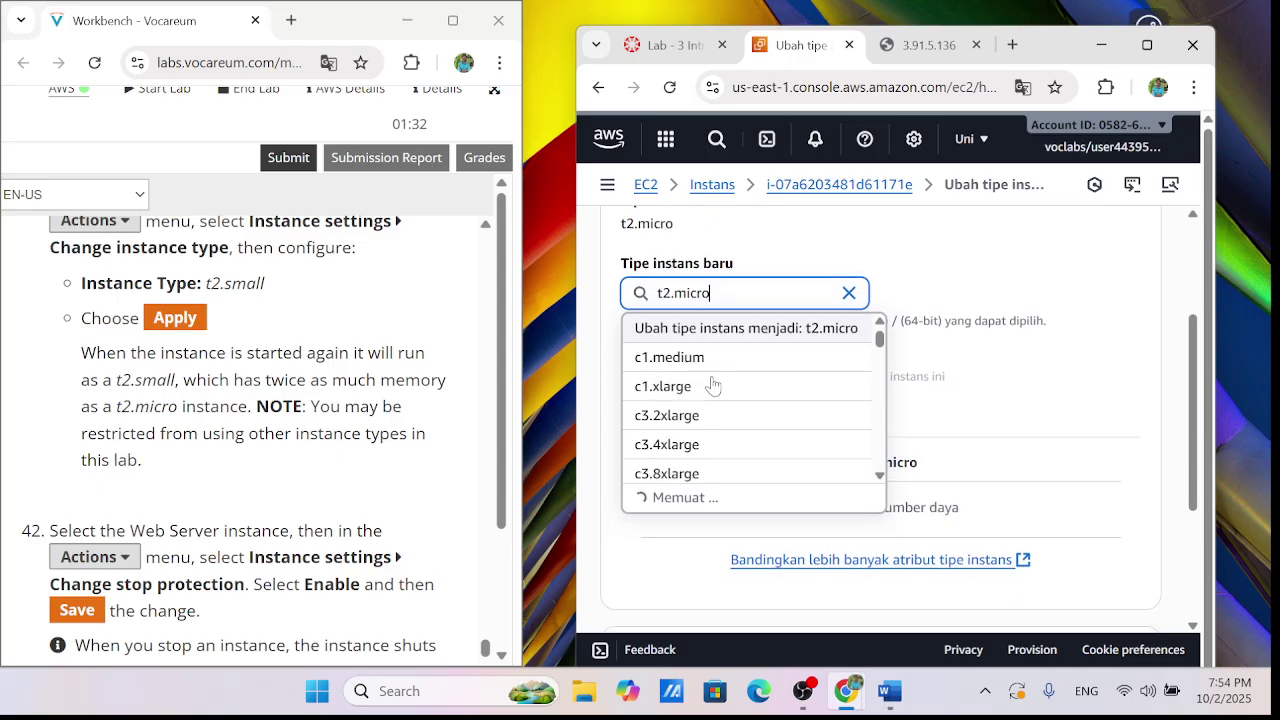
key(BackSpace)
key(BackSpace)
key(BackSpace)
key(BackSpace)
key(BackSpace)
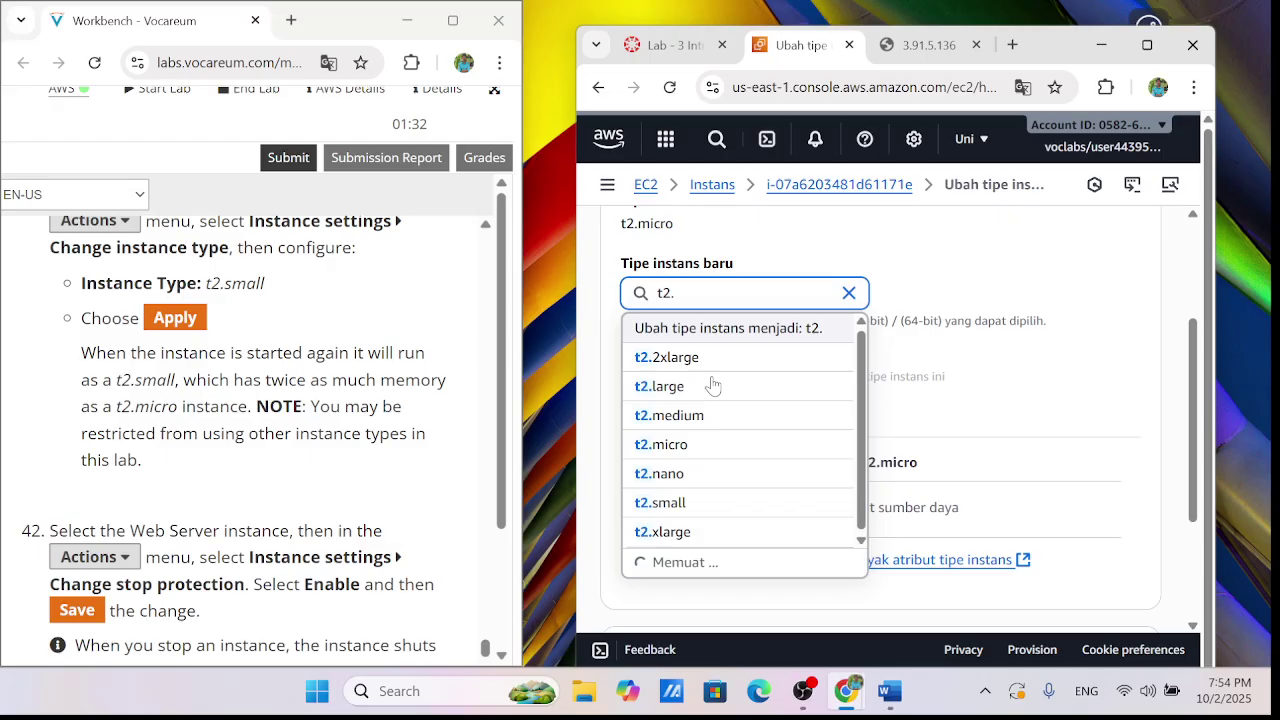
text(small)
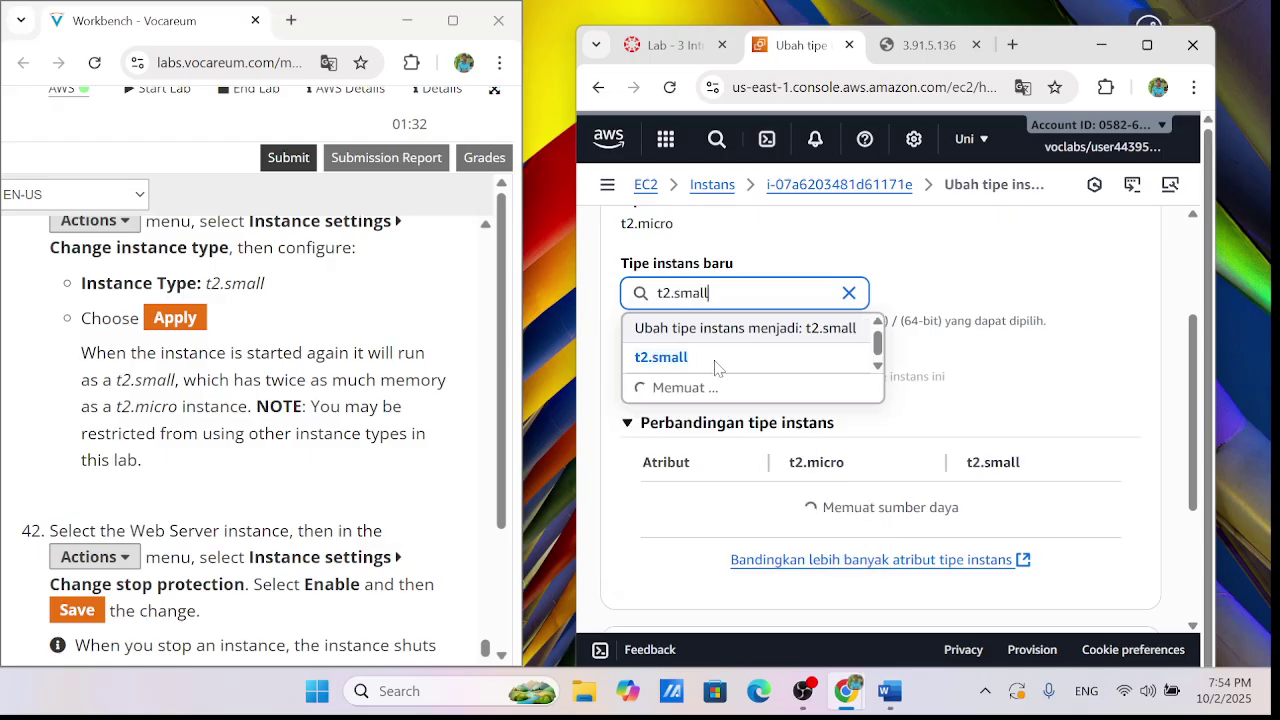
click(720, 356)
Read lab step 42, review the instance type comparison, and apply the Web Server's type change
scroll(300, 365, down, 1)
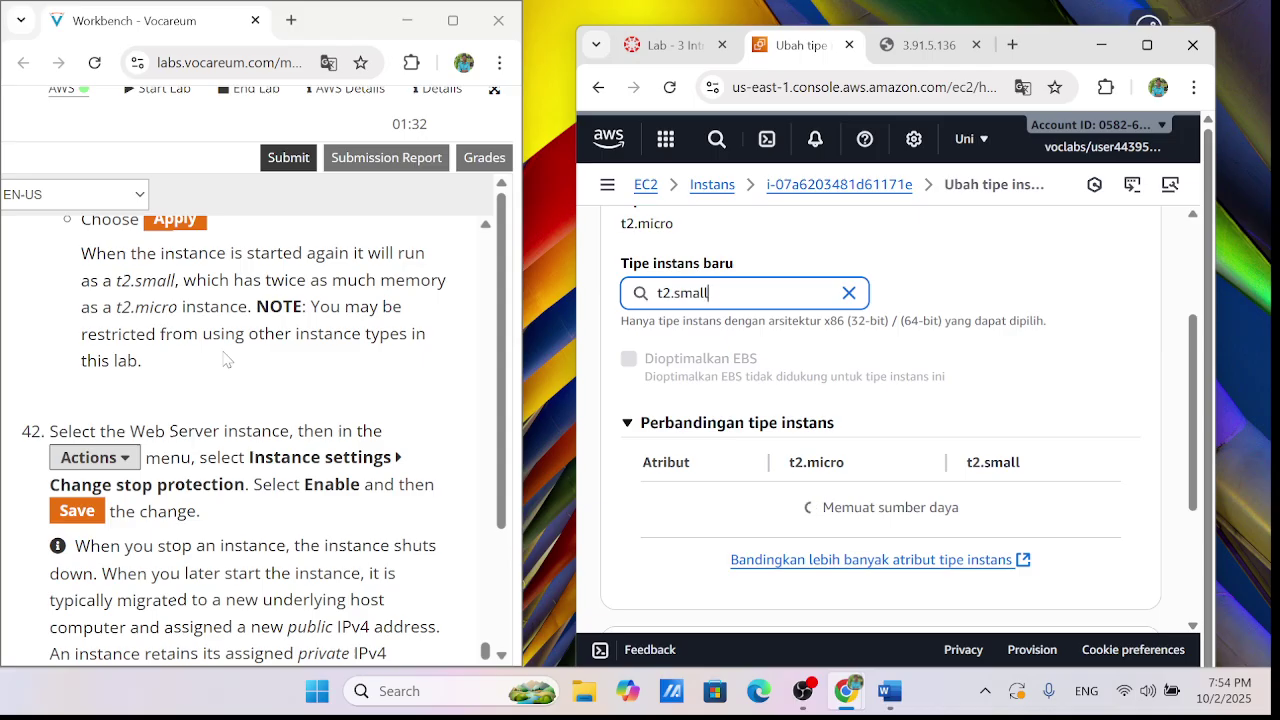
scroll(225, 358, down, 1)
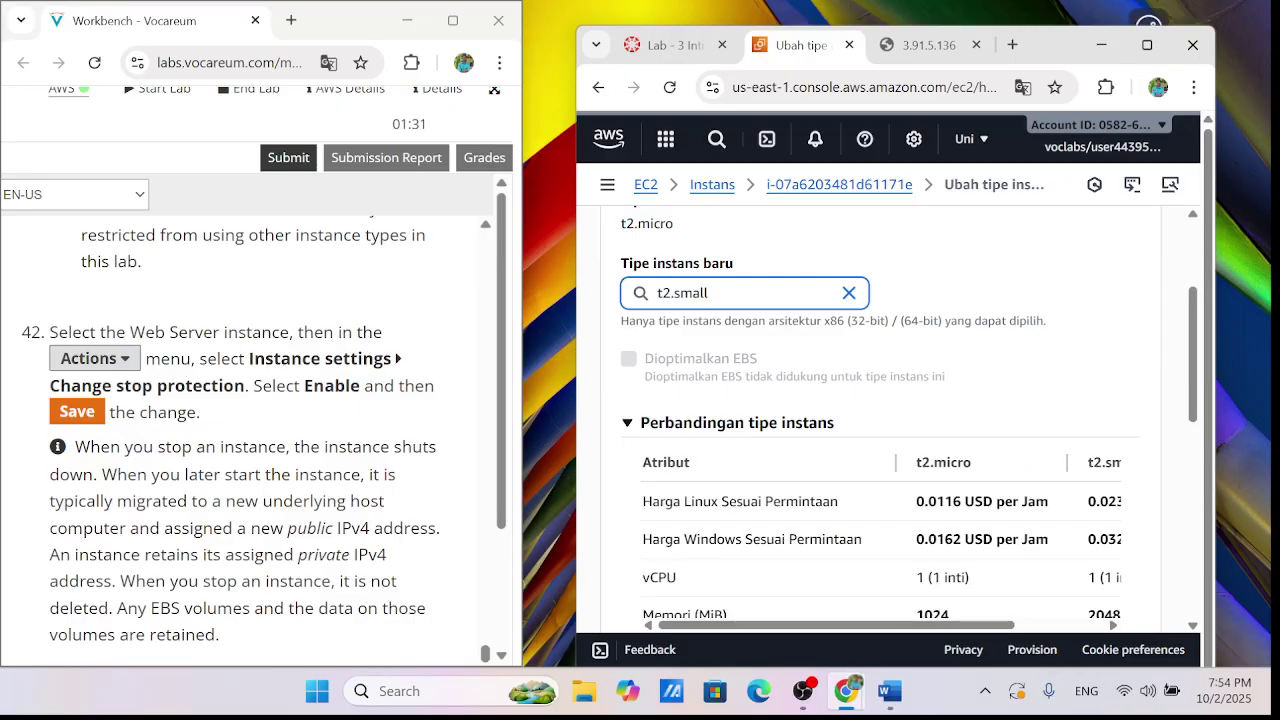
scroll(727, 422, down, 5)
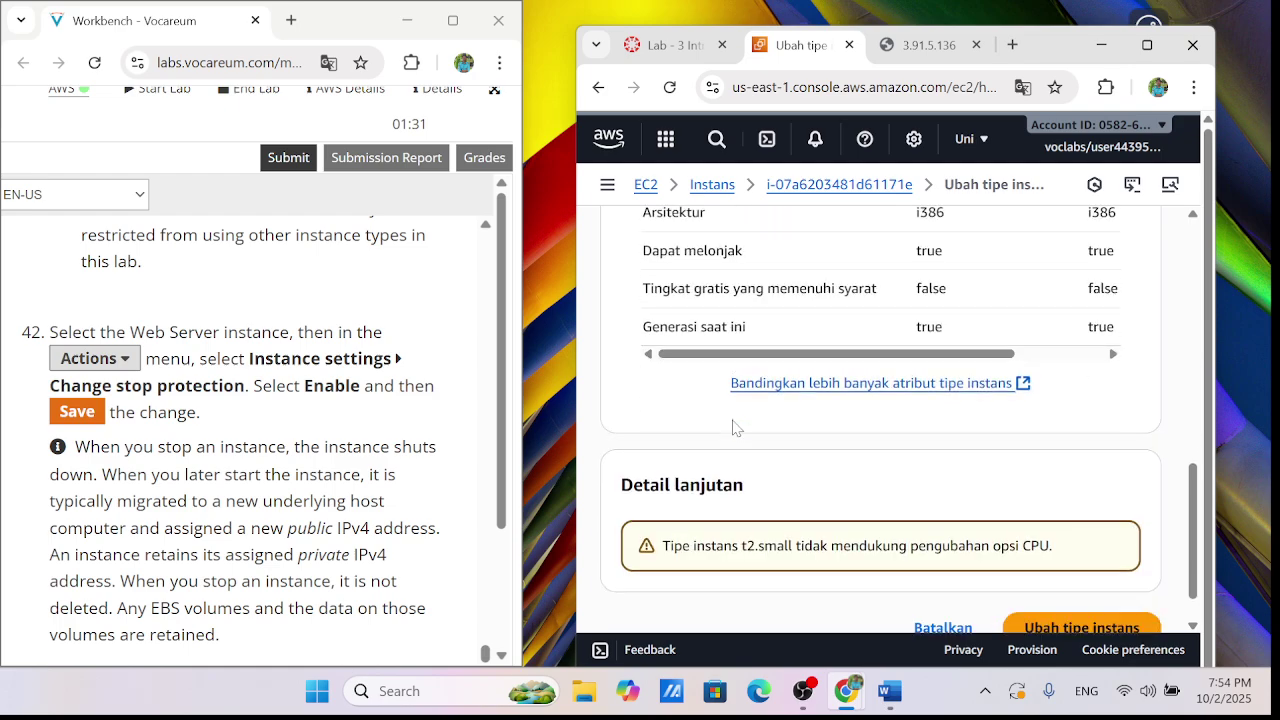
scroll(734, 427, up, 8)
scroll(735, 427, down, 8)
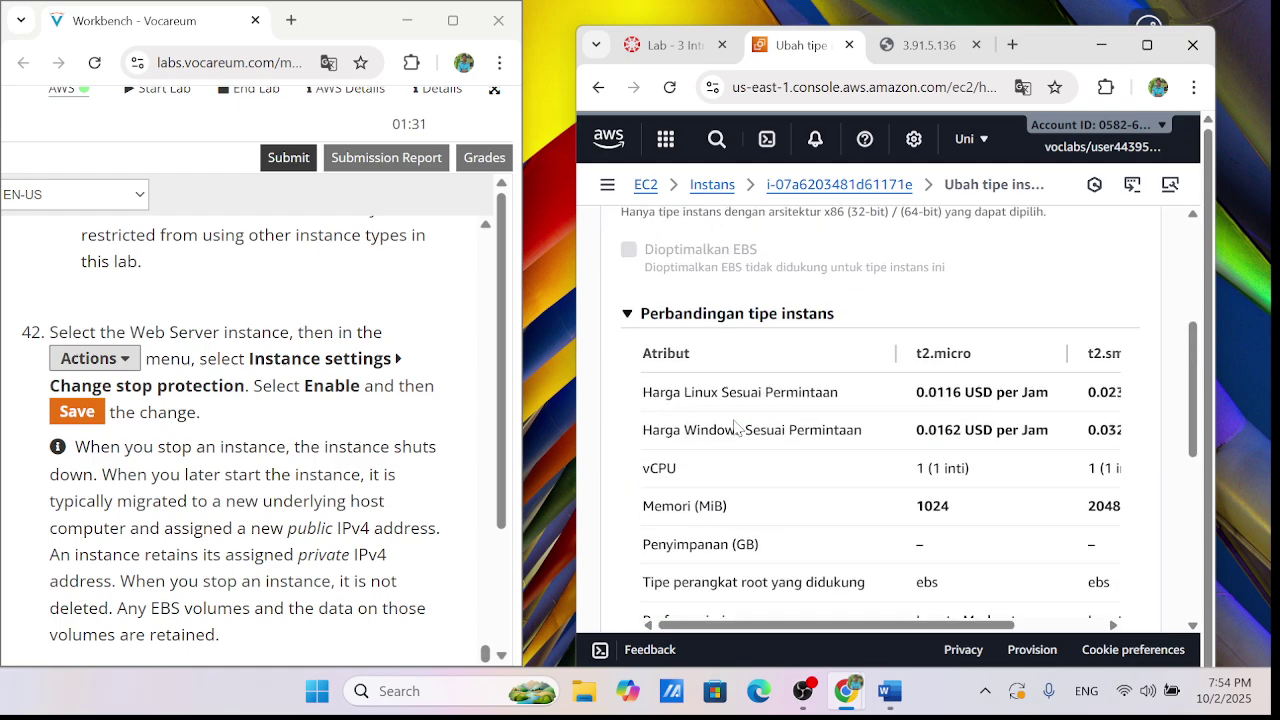
click(1113, 595)
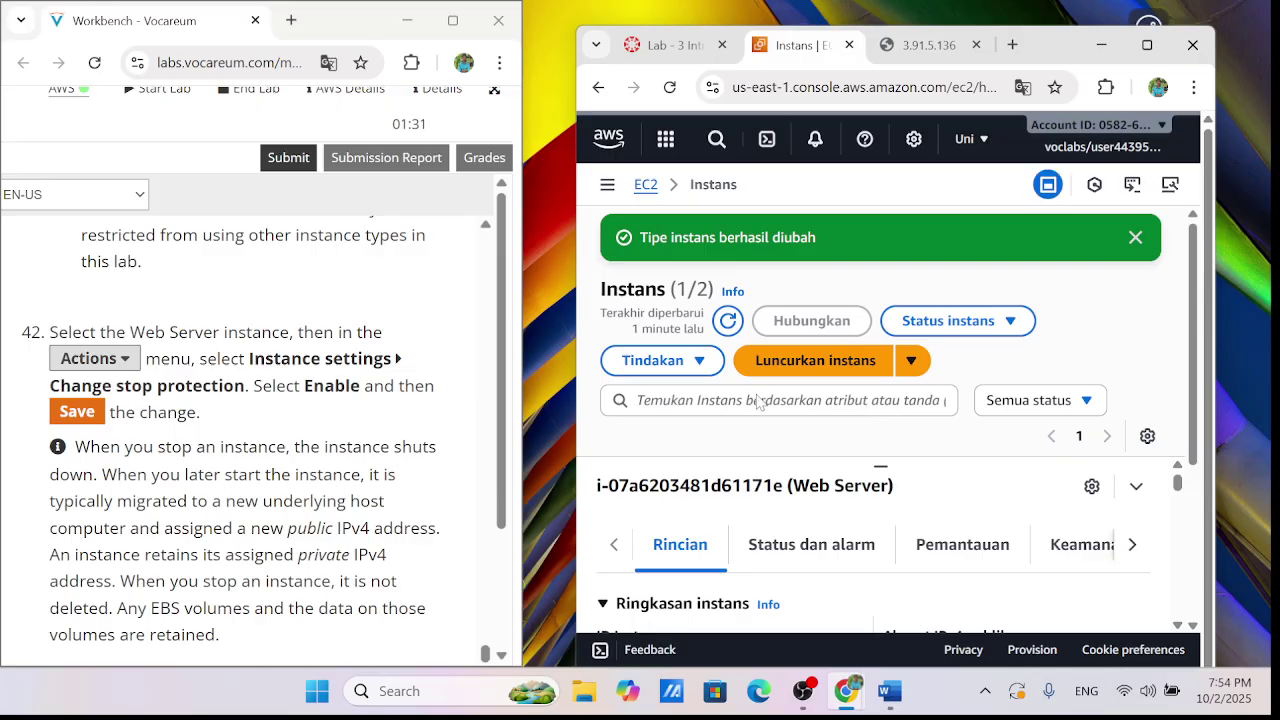
Check the Web Server's state in the Instances list and review the state actions available for it
scroll(803, 406, down, 2)
scroll(803, 406, up, 2)
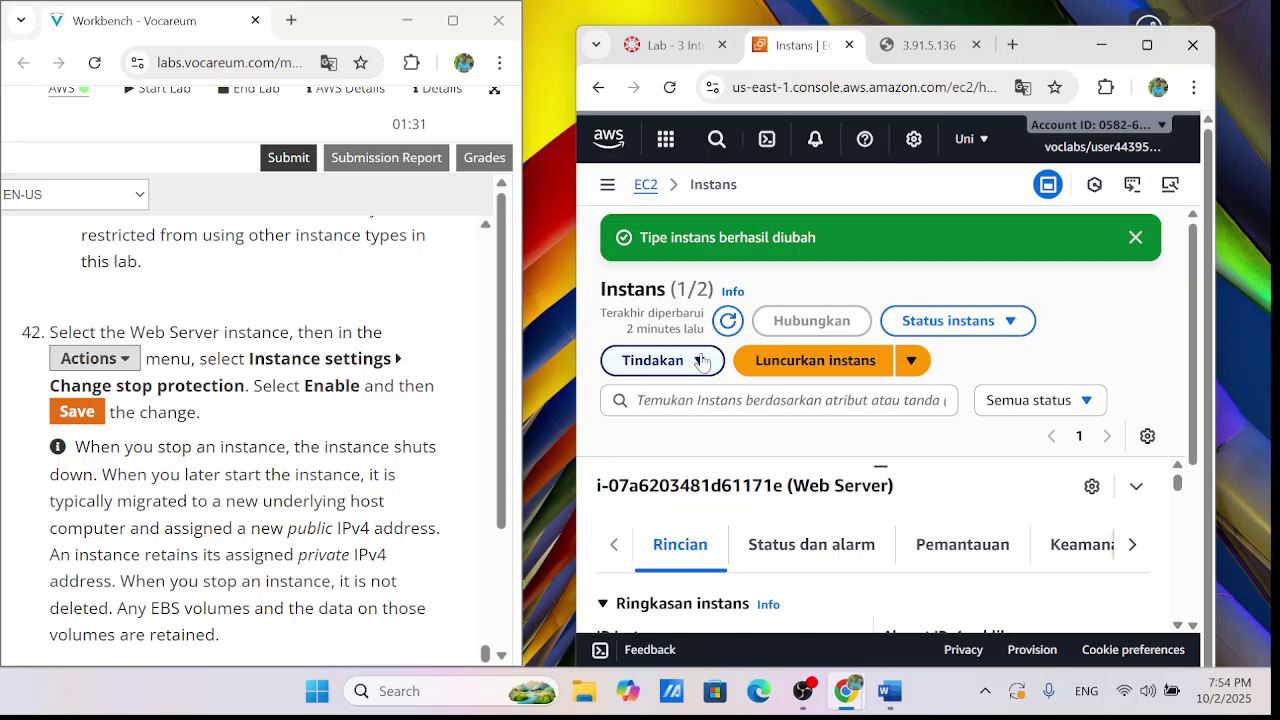
click(1008, 322)
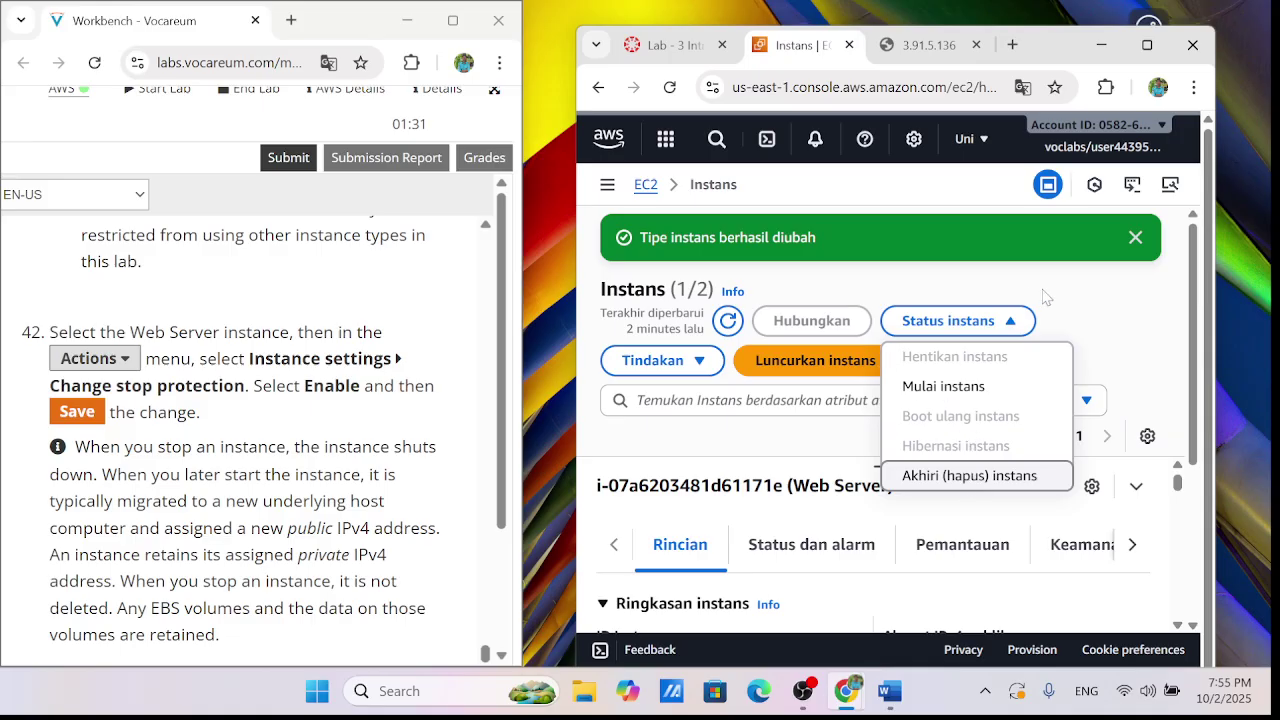
scroll(1043, 296, down, 3)
scroll(300, 420, up, 2)
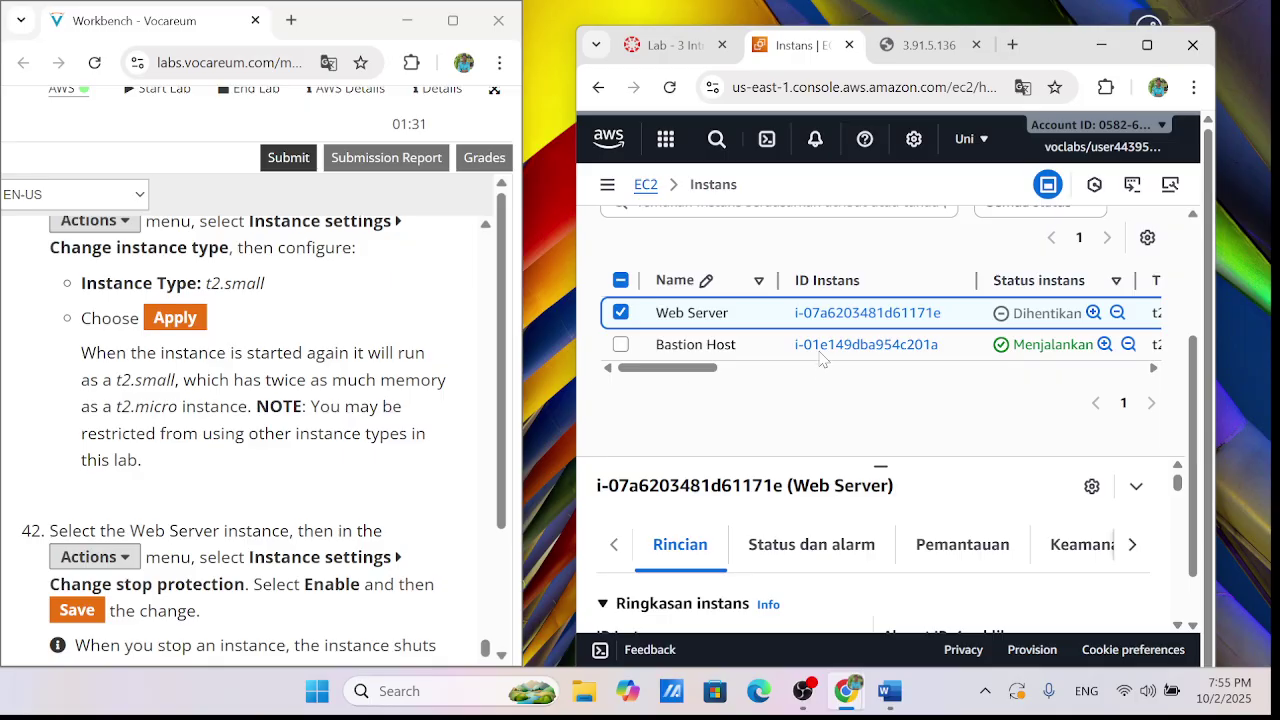
scroll(820, 358, up, 2)
click(985, 226)
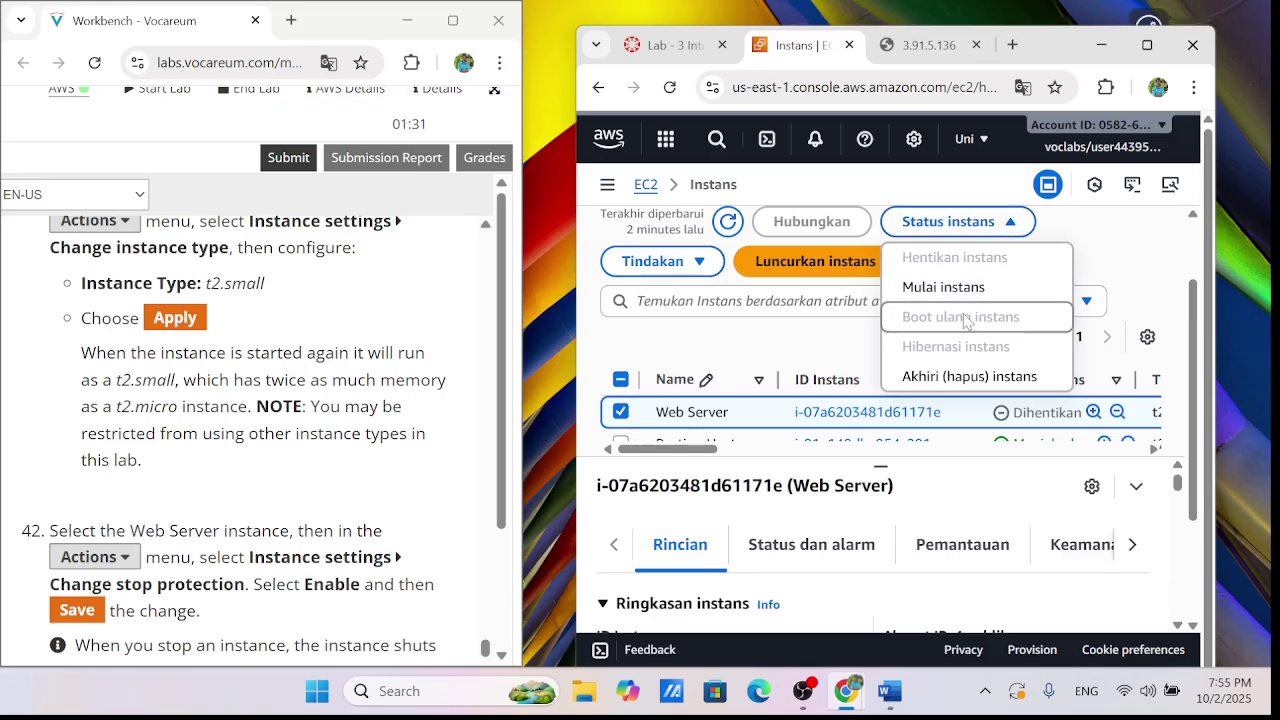
click(707, 340)
scroll(706, 300, down, 1)
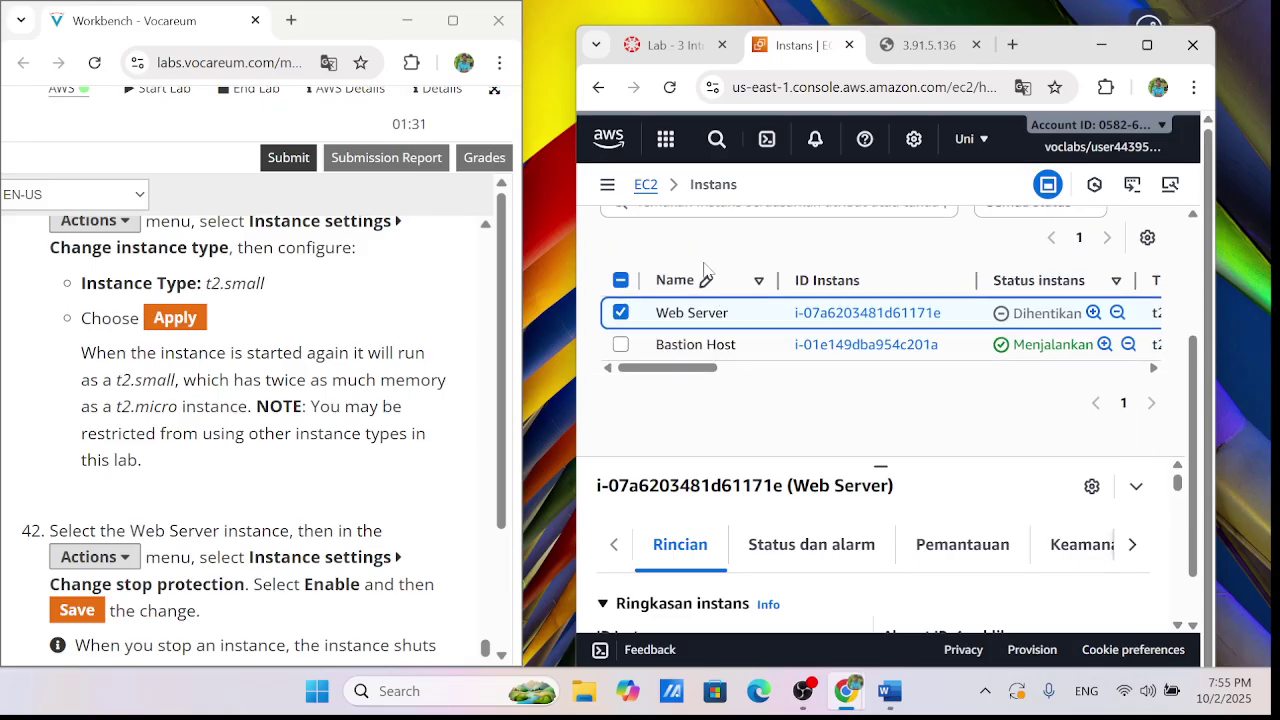
scroll(705, 270, up, 1)
Review the Web Server's current type in its change instance type settings and return to the Instances list
click(703, 264)
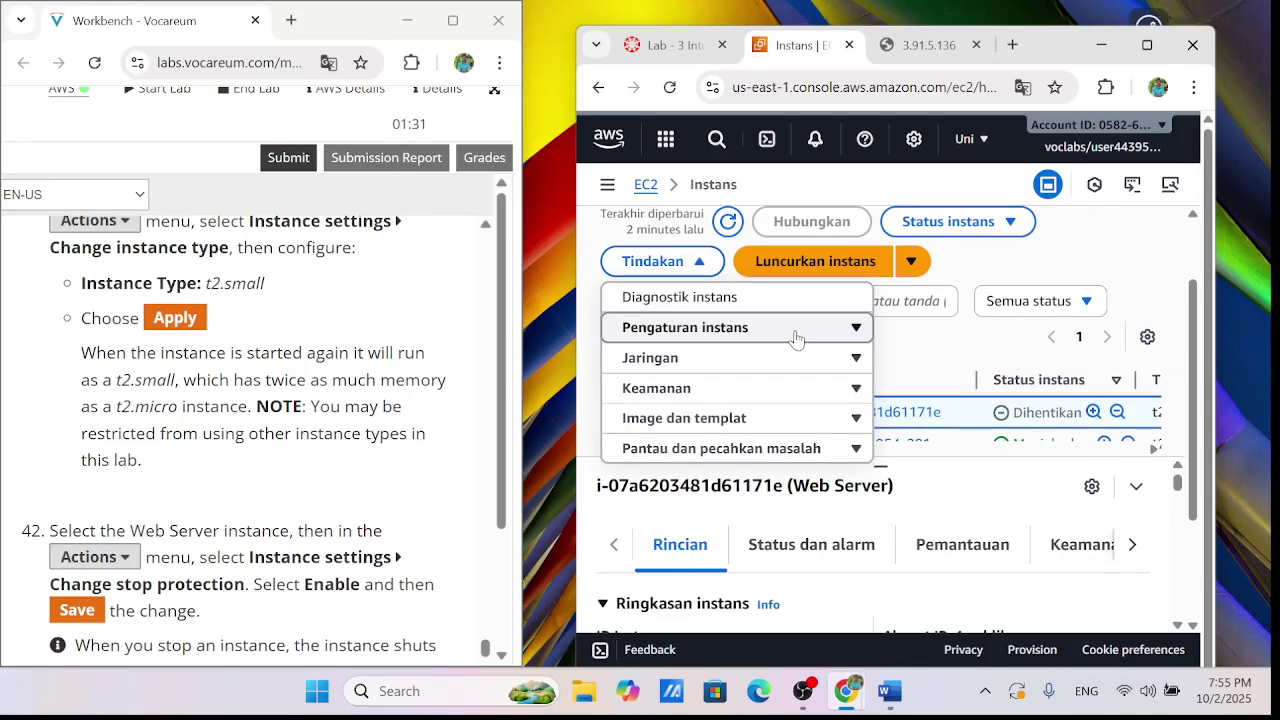
click(797, 340)
click(718, 578)
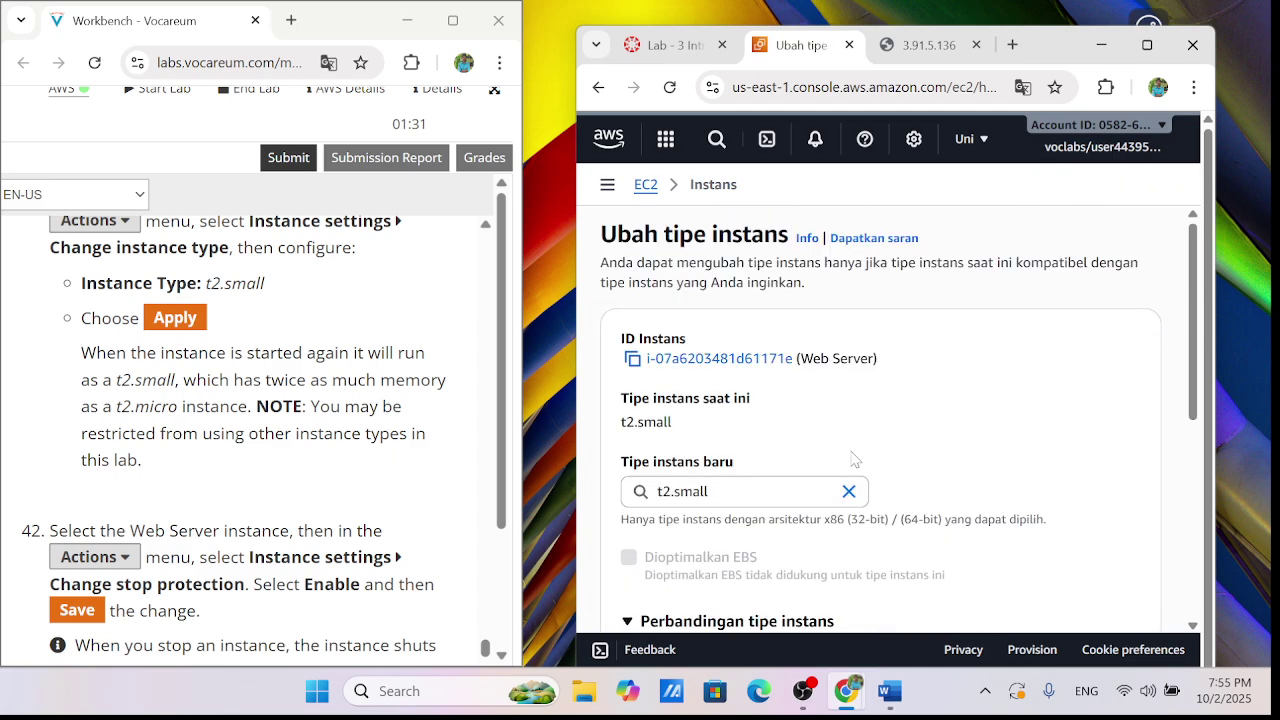
scroll(855, 460, down, 5)
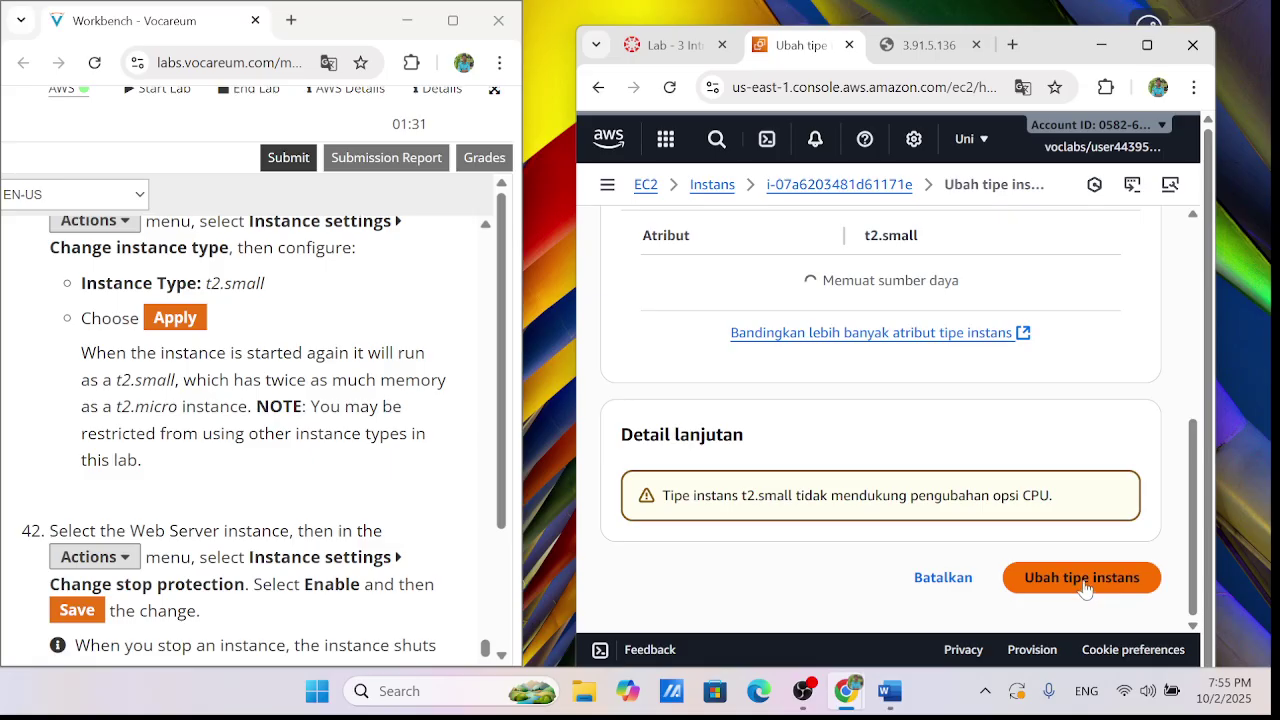
scroll(920, 470, up, 2)
scroll(920, 470, down, 1)
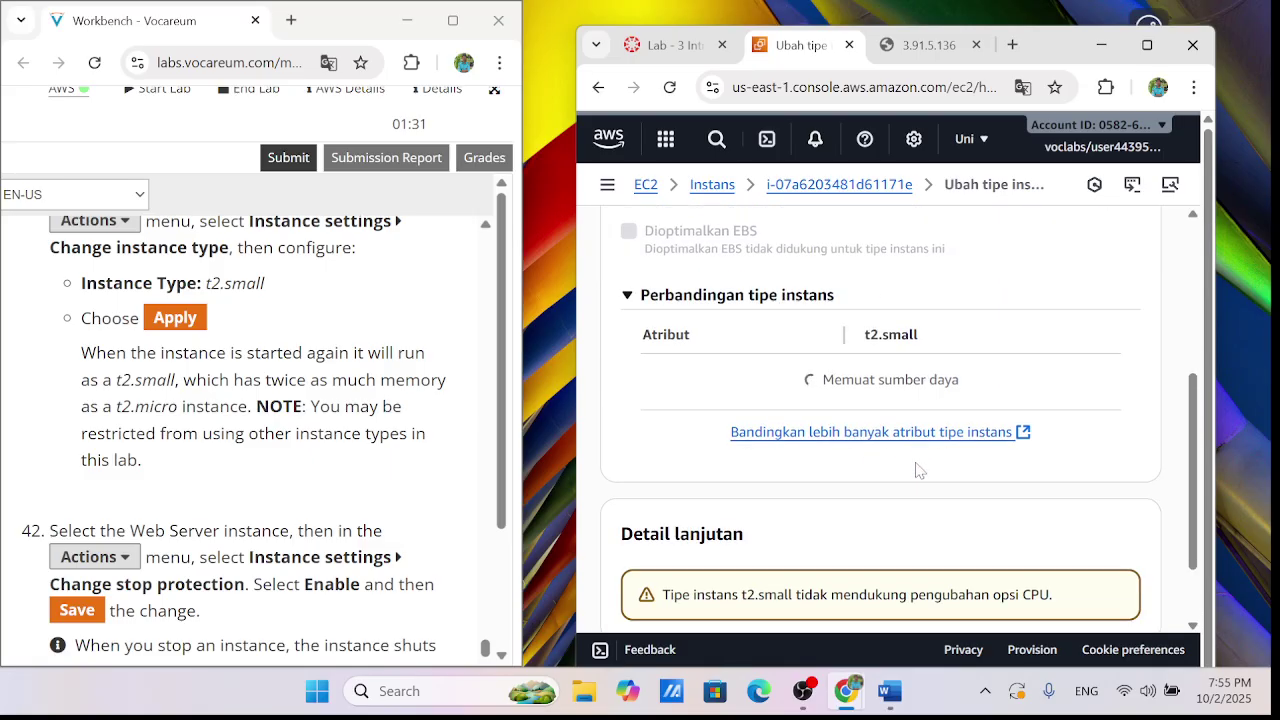
scroll(920, 470, up, 3)
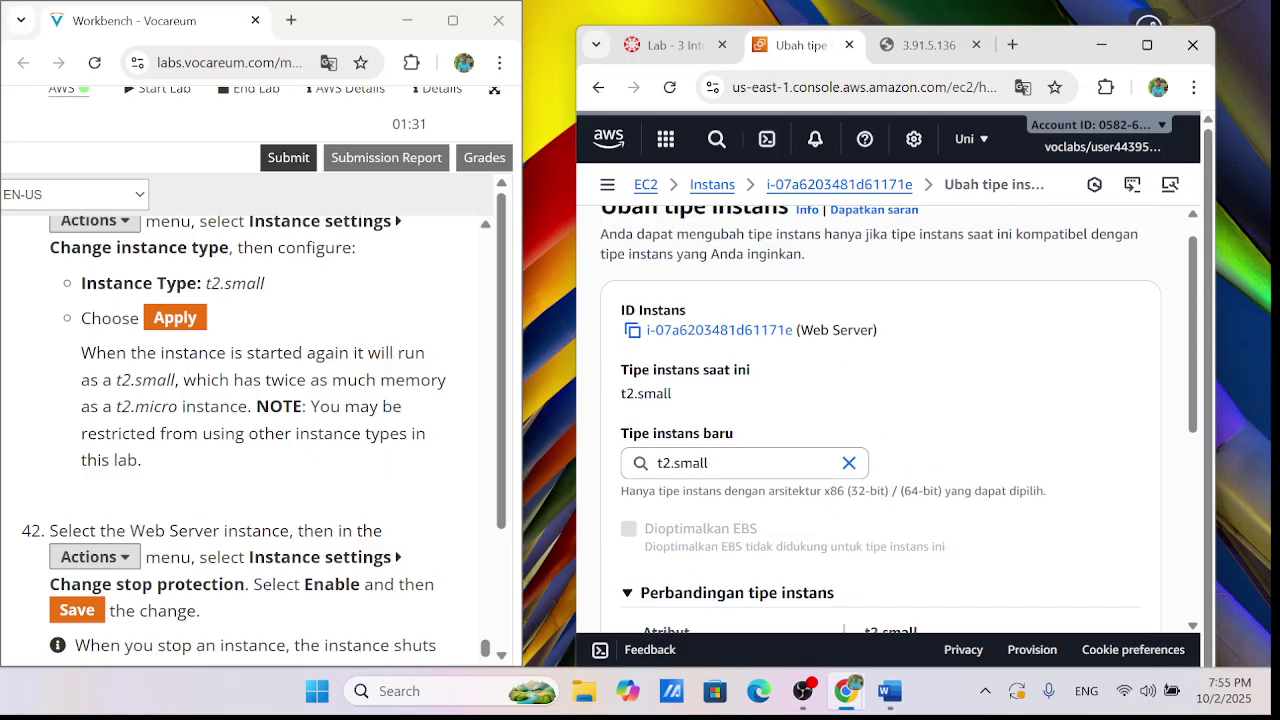
scroll(896, 355, up, 1)
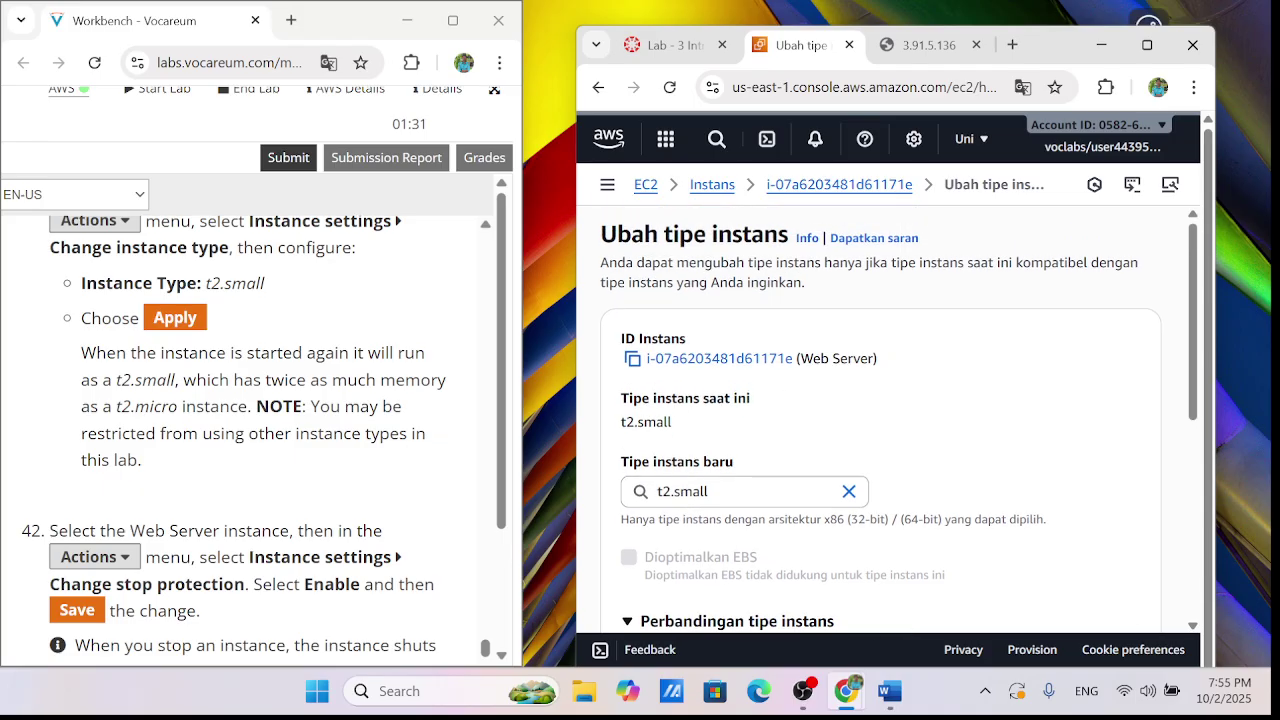
scroll(250, 430, down, 2)
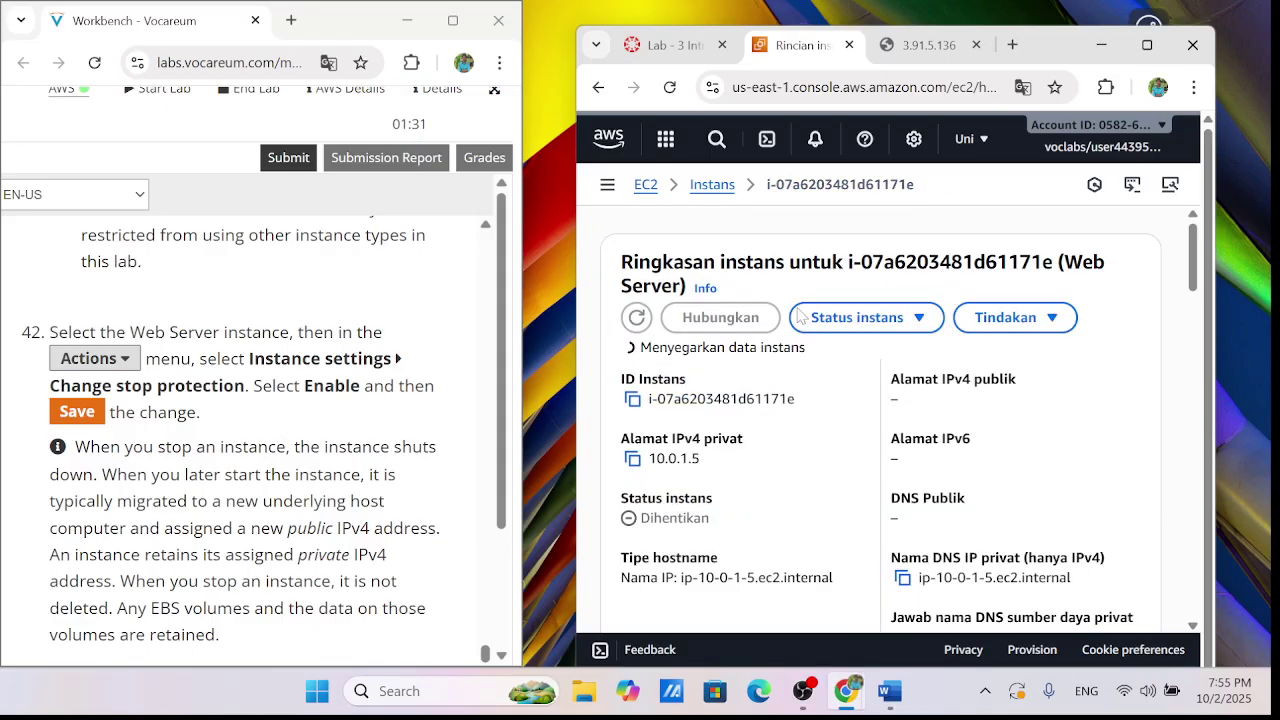
click(712, 190)
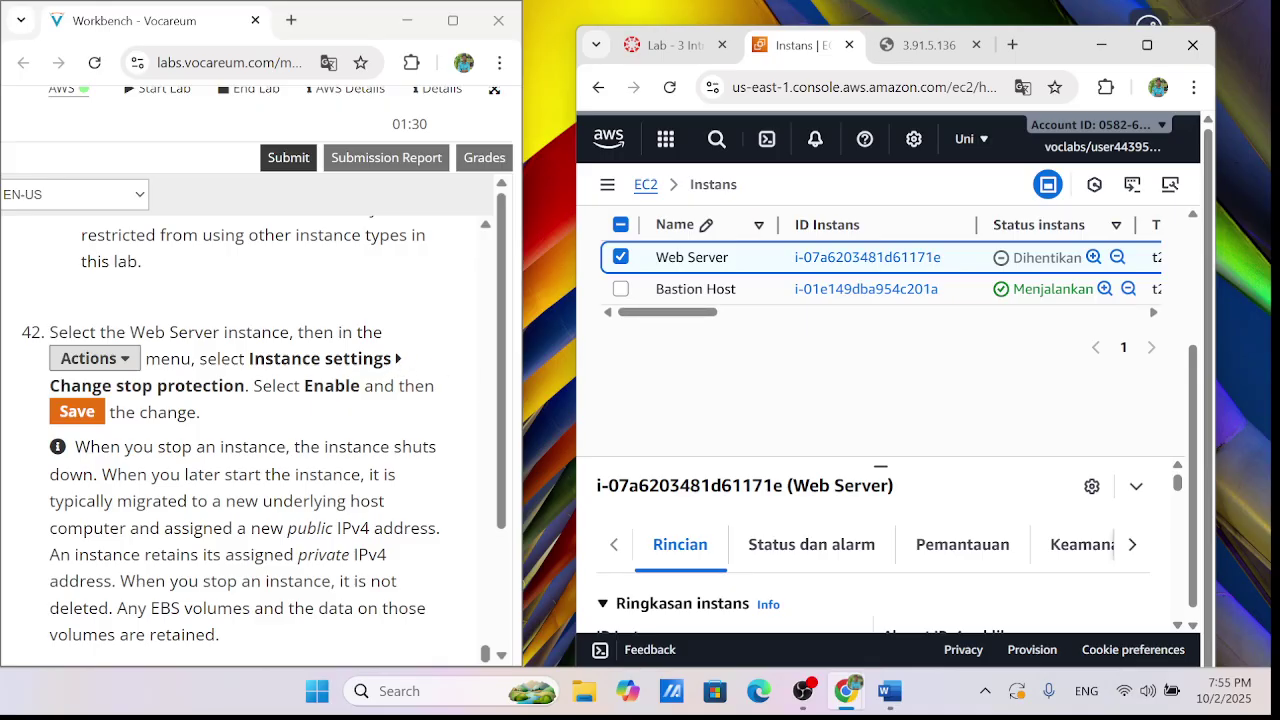
Check the Web Server's row in the Instances list and view its available instance settings options
scroll(764, 355, up, 2)
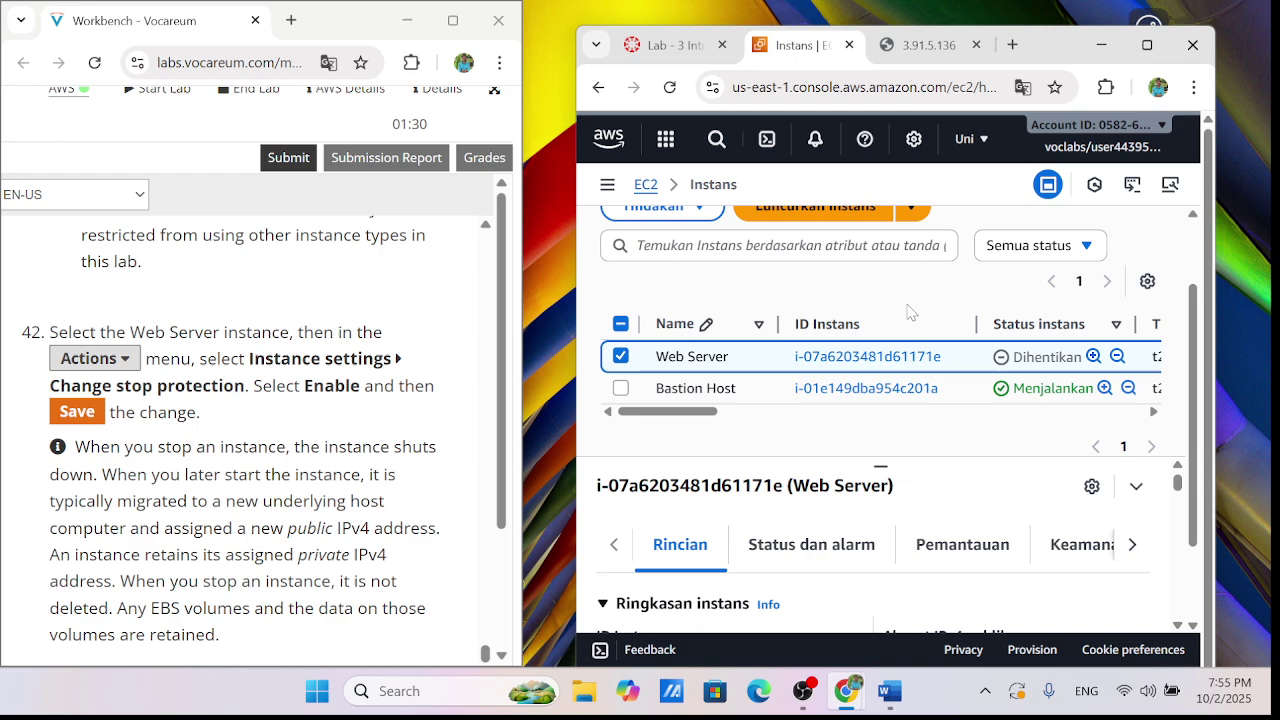
scroll(968, 268, up, 2)
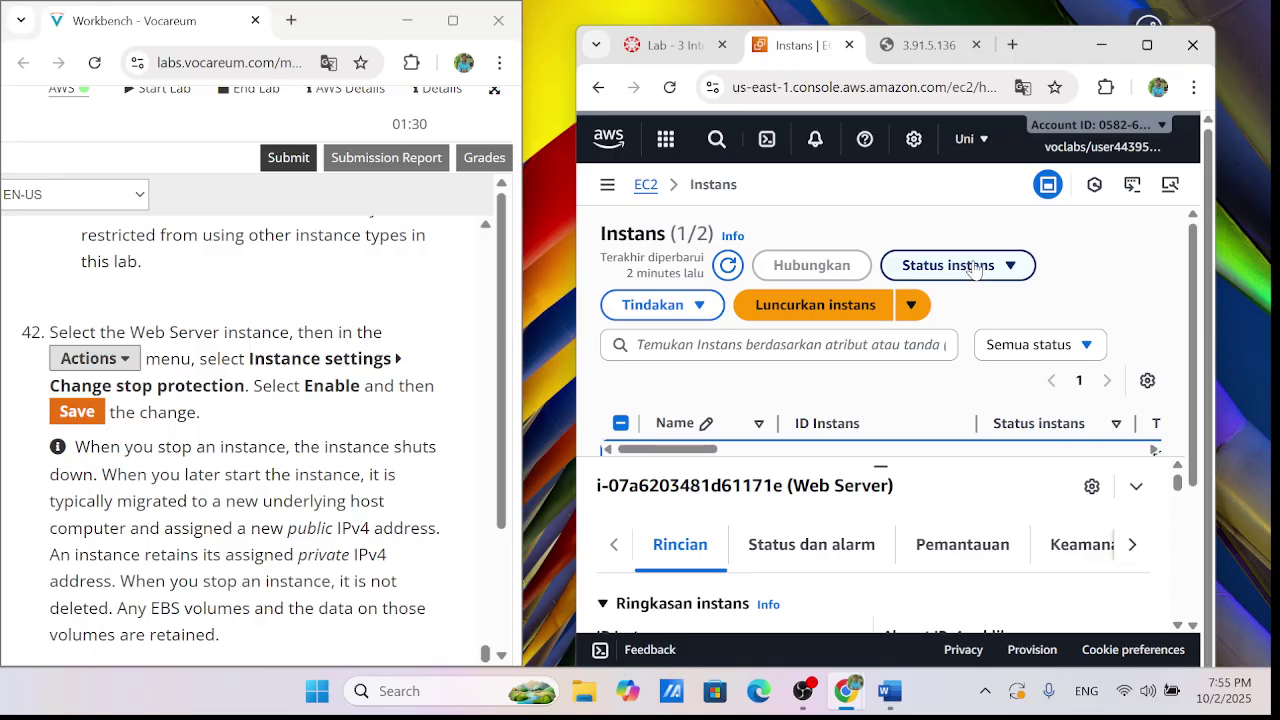
scroll(995, 300, down, 2)
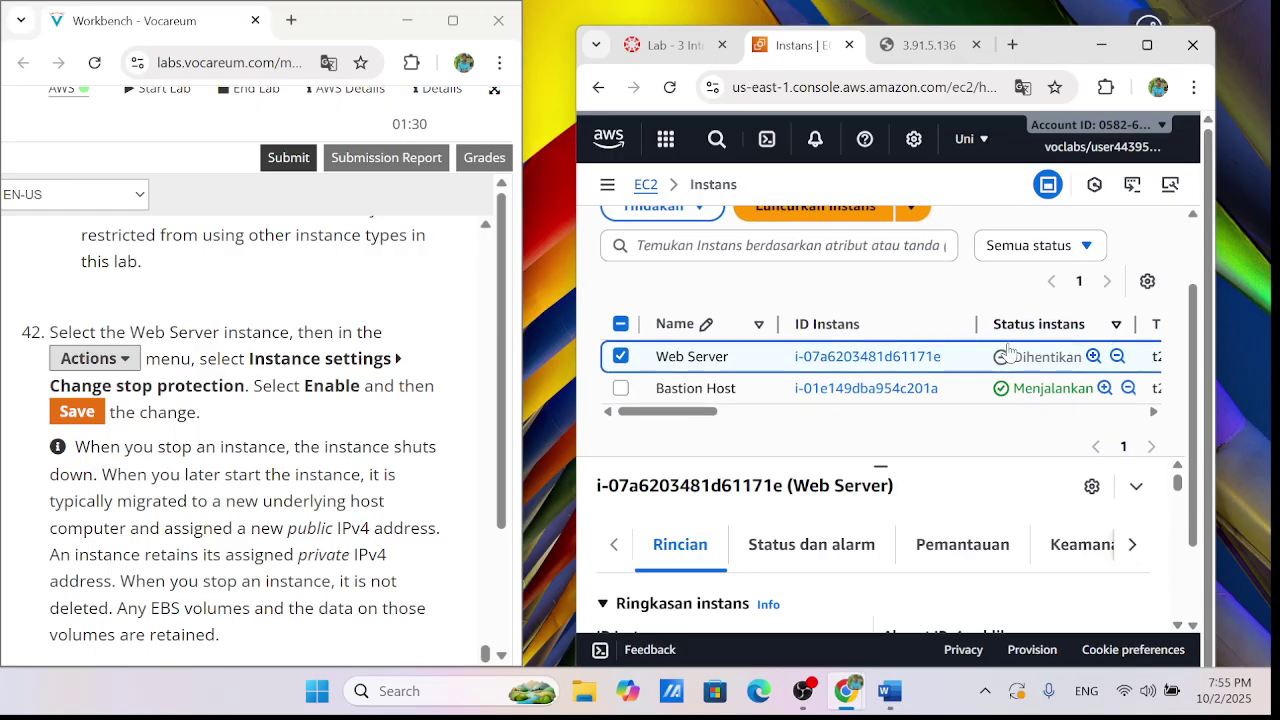
scroll(1008, 348, up, 2)
click(685, 305)
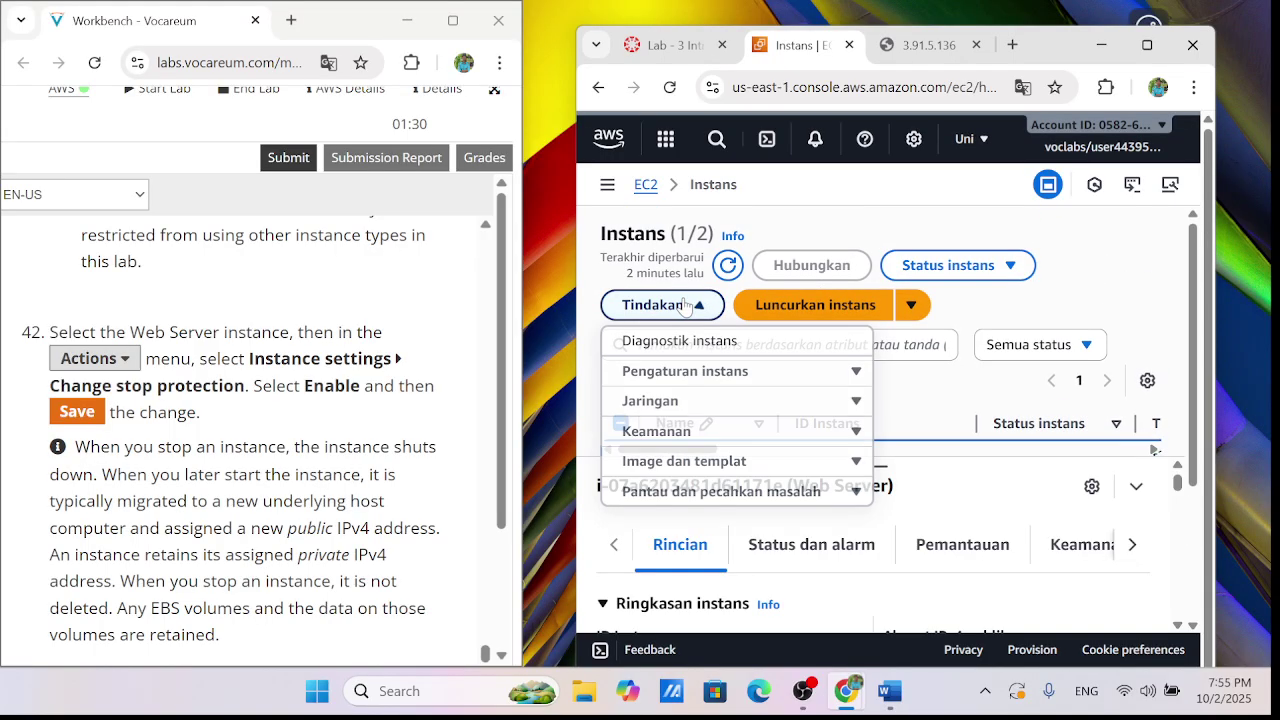
click(706, 371)
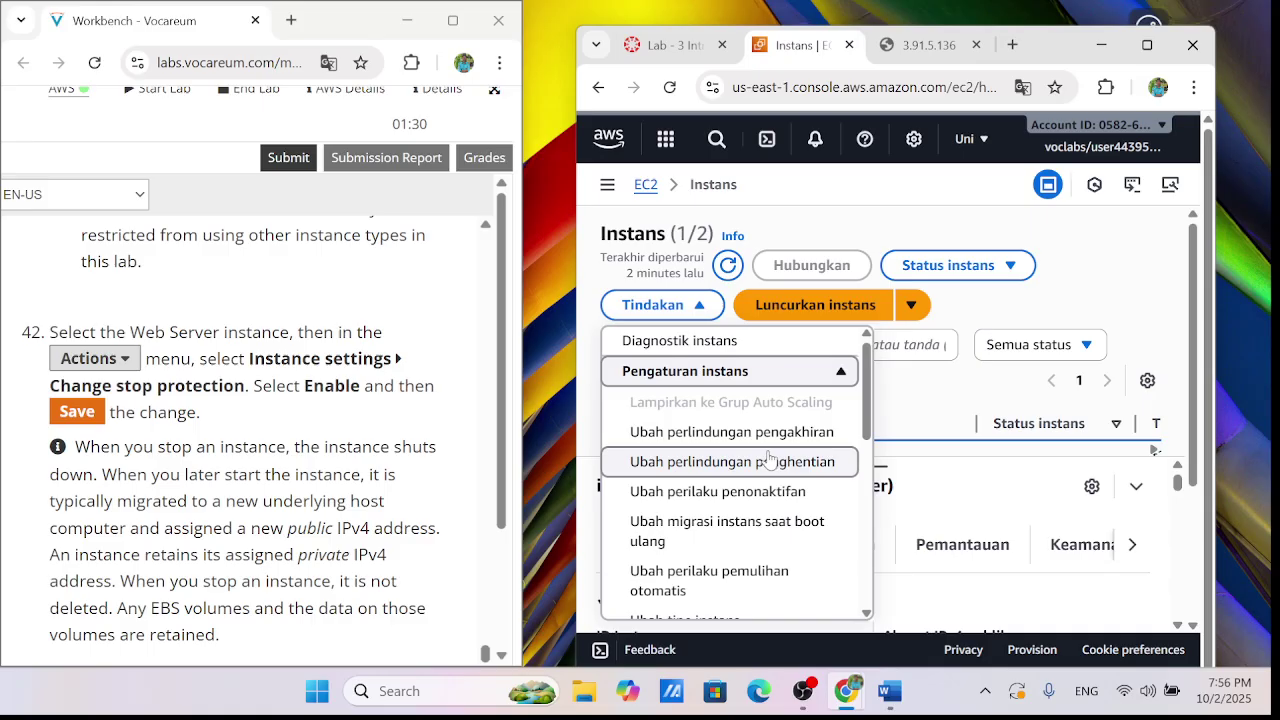
Translate the EC2 Instances page from Indonesian to English
click(1021, 87)
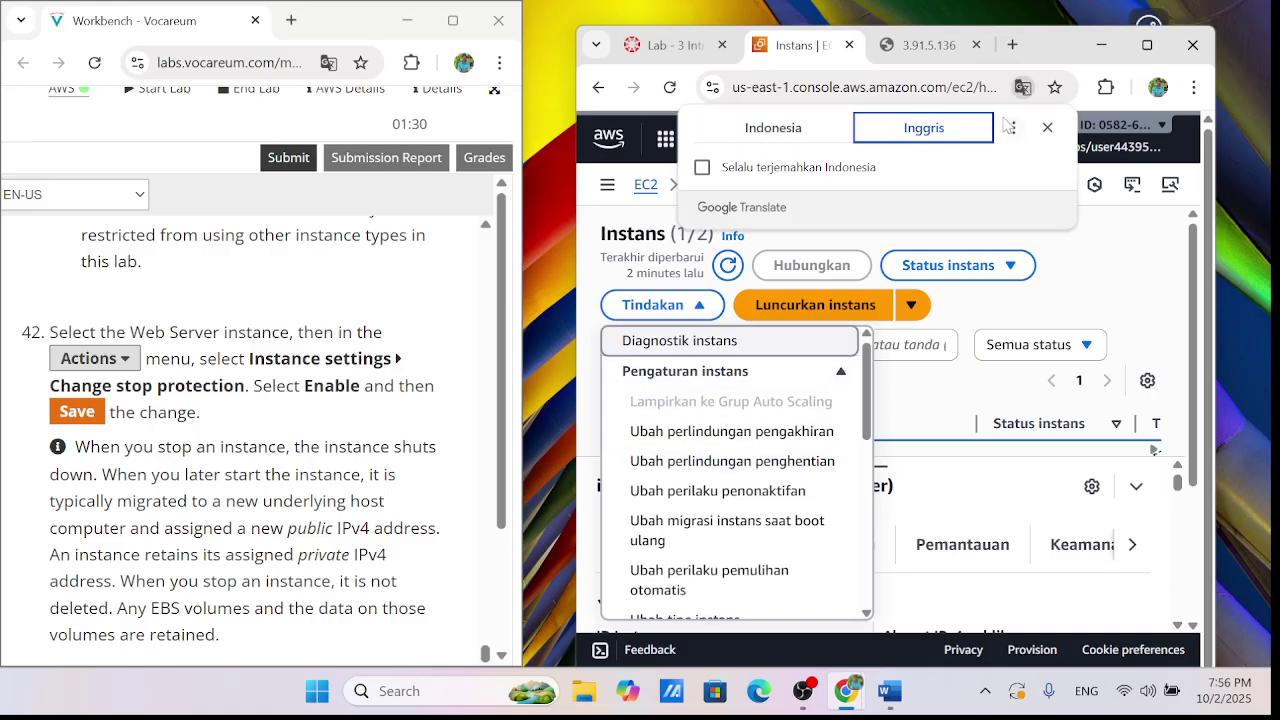
click(812, 137)
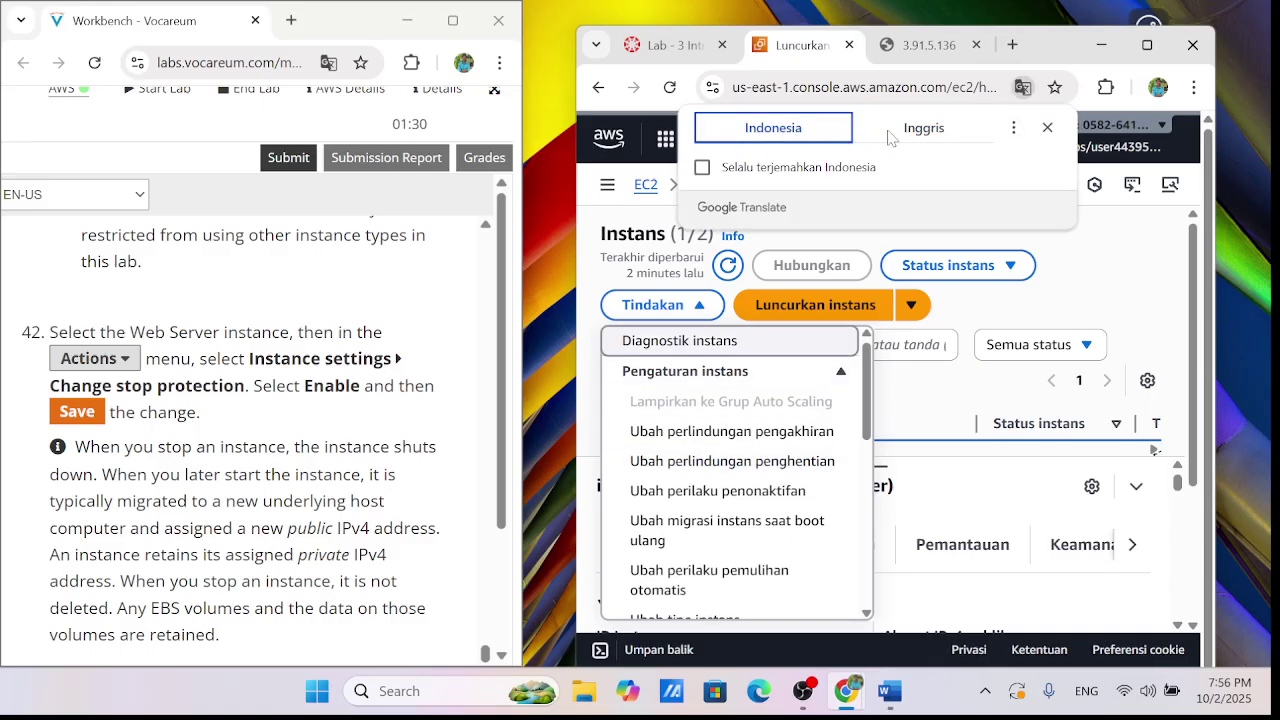
click(890, 137)
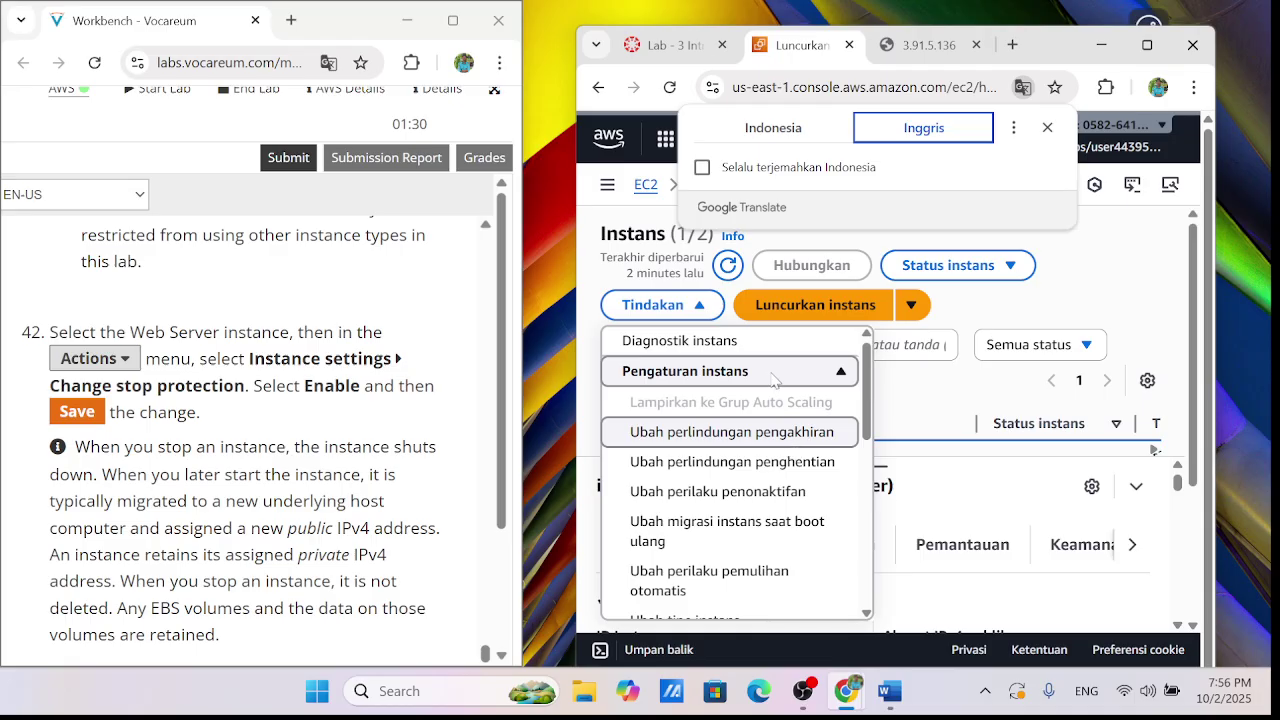
click(683, 305)
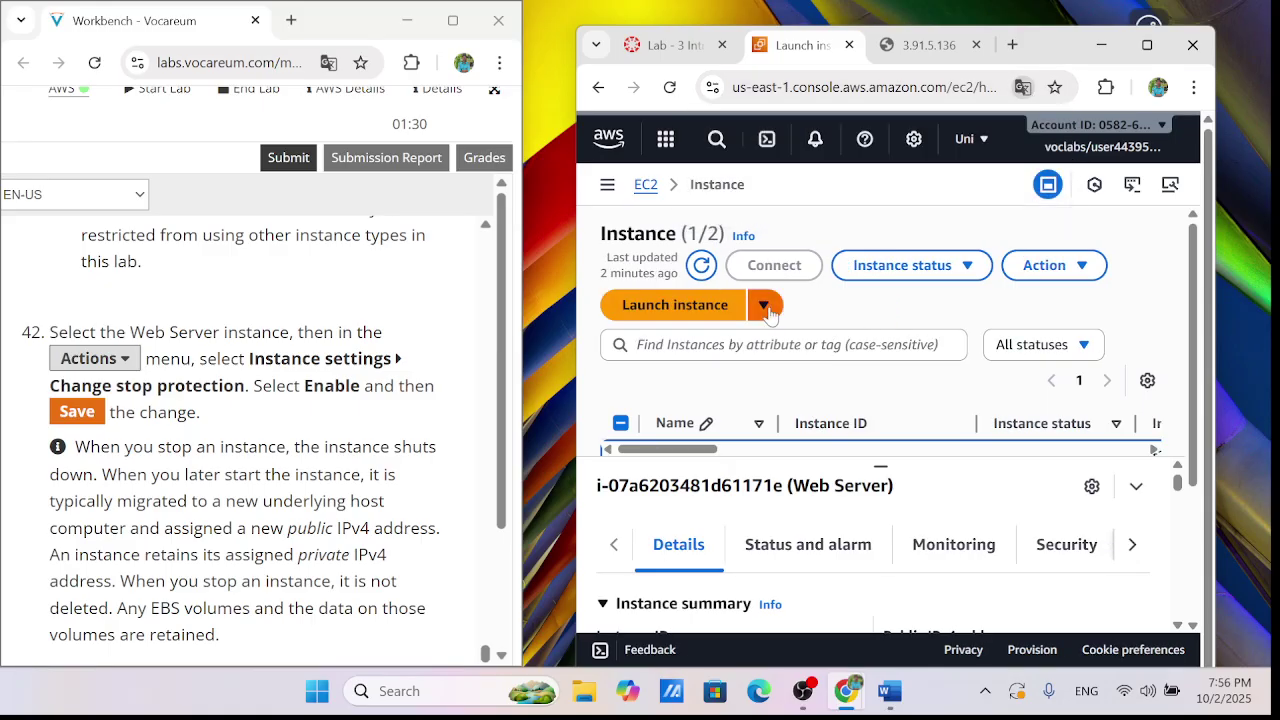
Translate the Web Server's instance settings options into English and look through them for the stop protection setting
click(1045, 265)
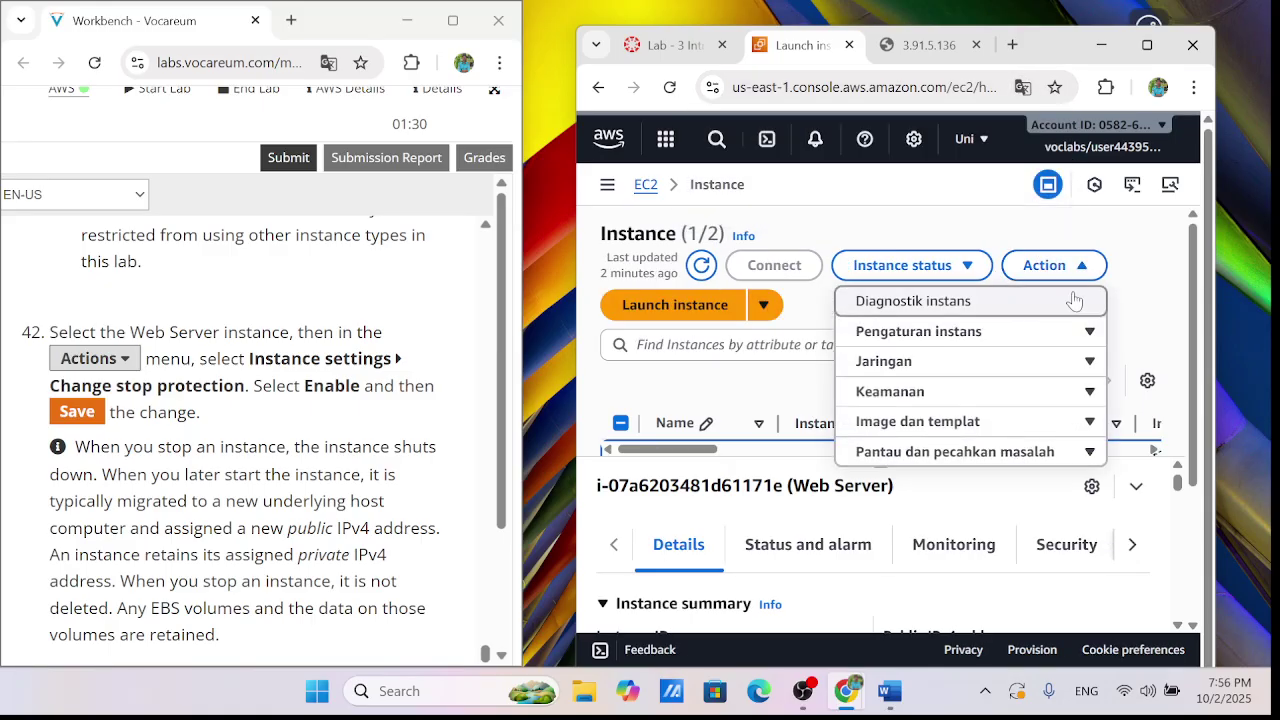
click(1076, 331)
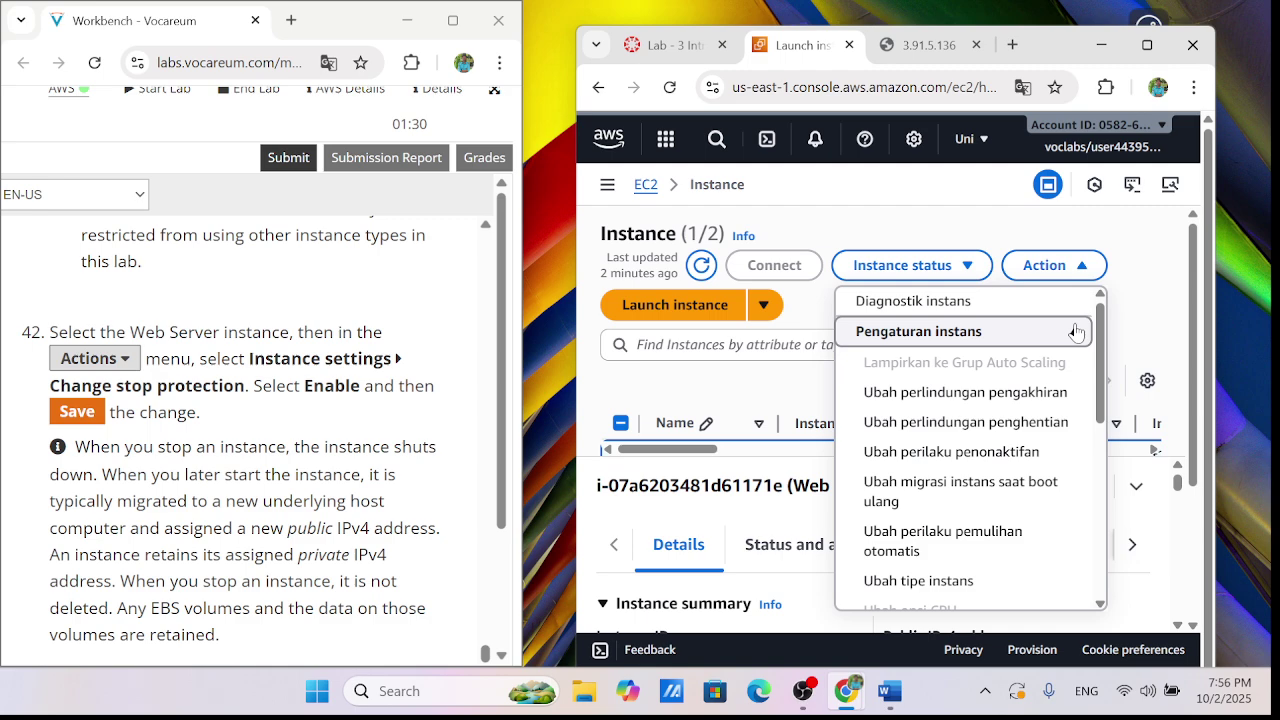
click(1022, 87)
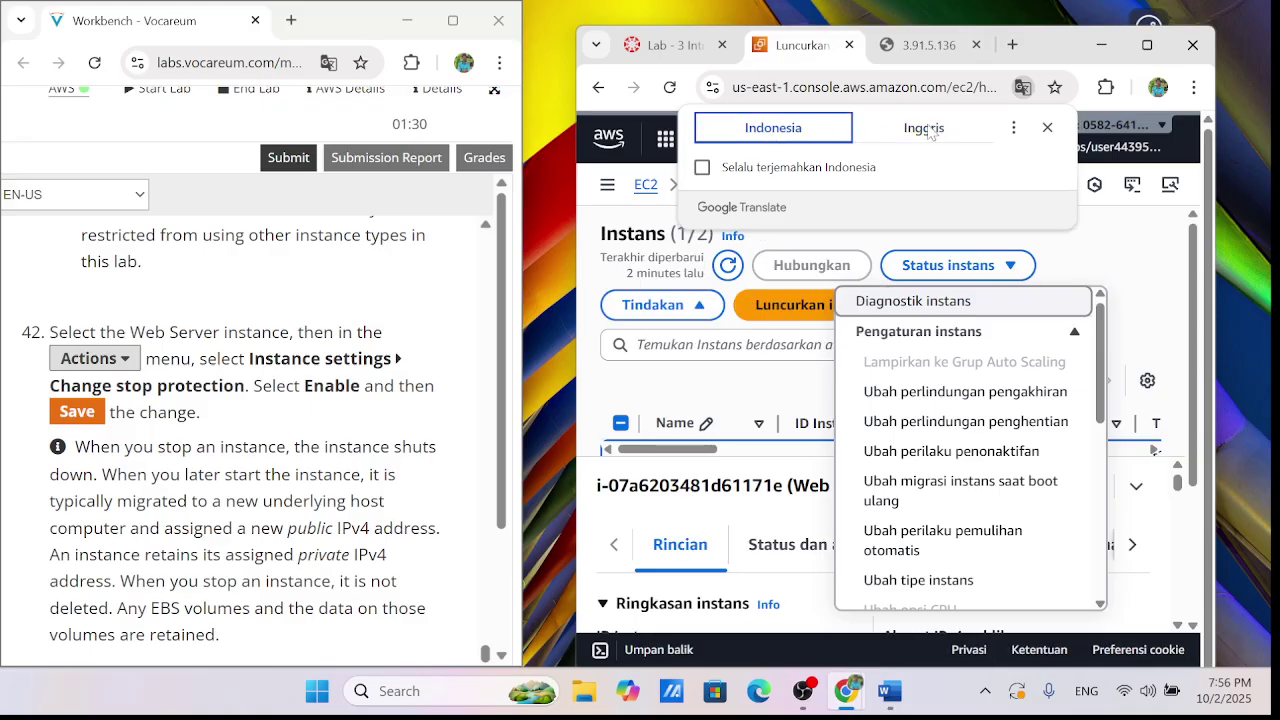
click(924, 128)
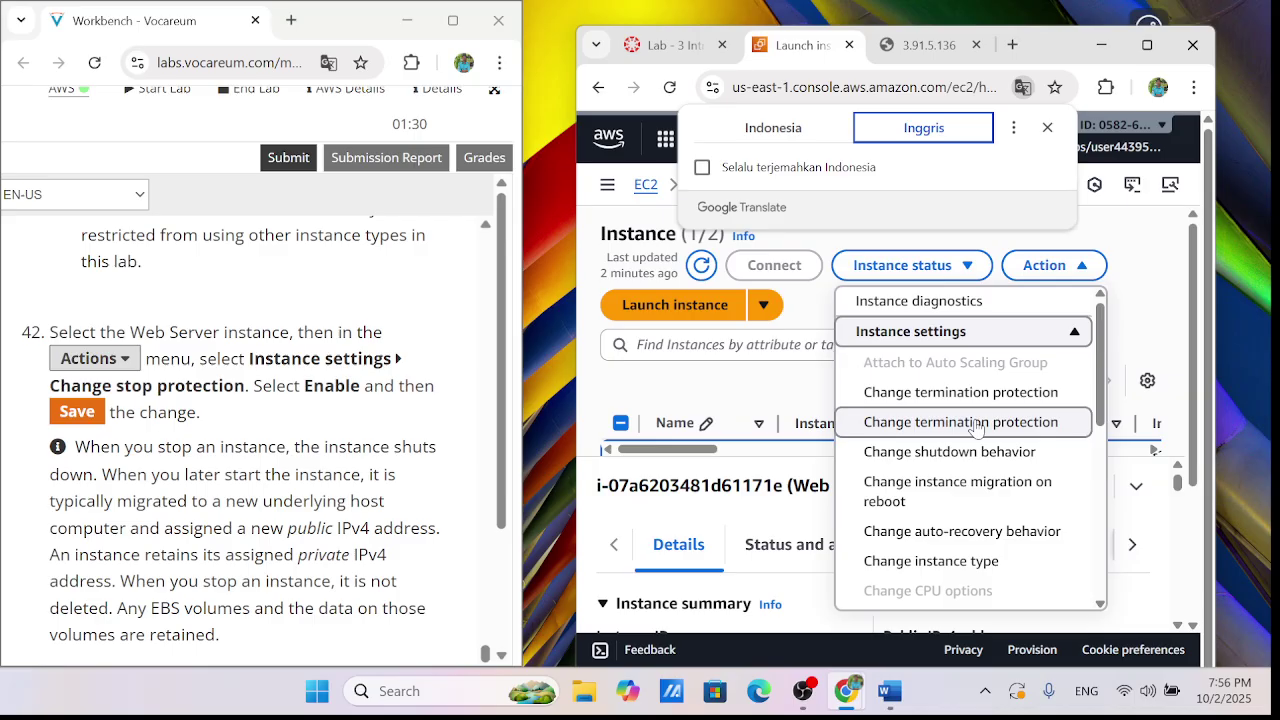
scroll(978, 432, down, 4)
scroll(978, 432, up, 2)
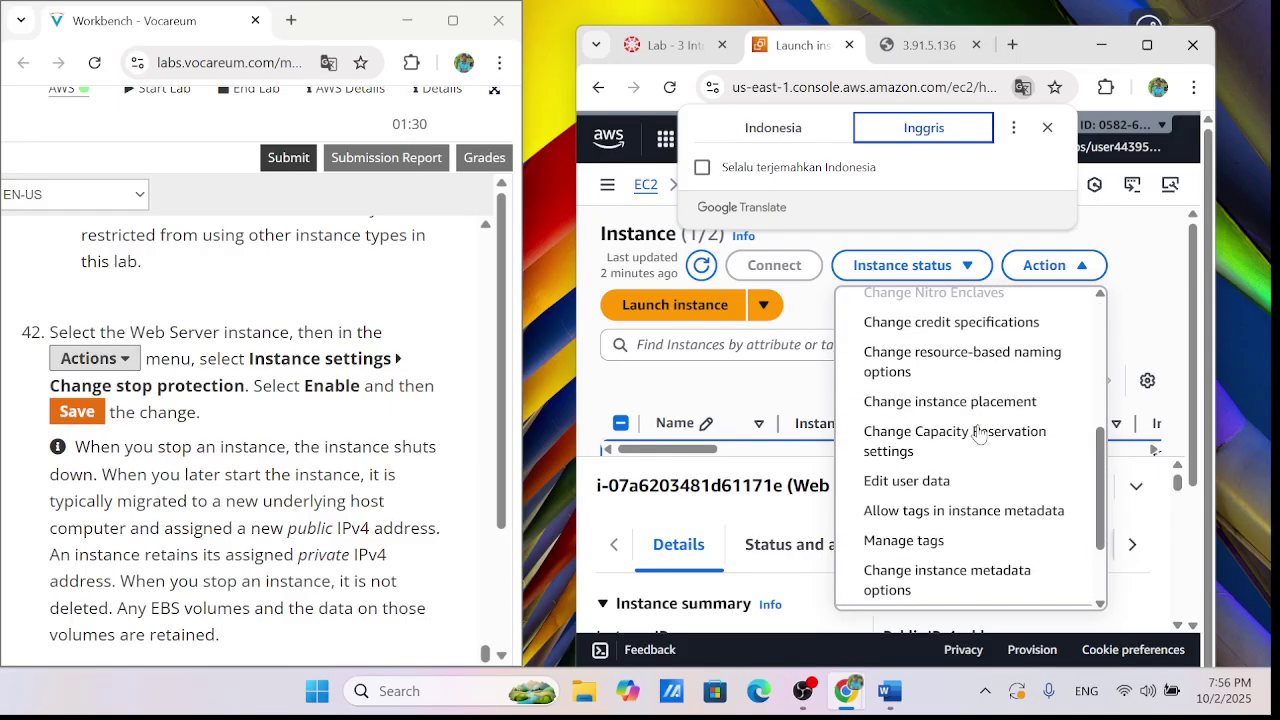
scroll(978, 432, down, 1)
scroll(978, 432, down, 2)
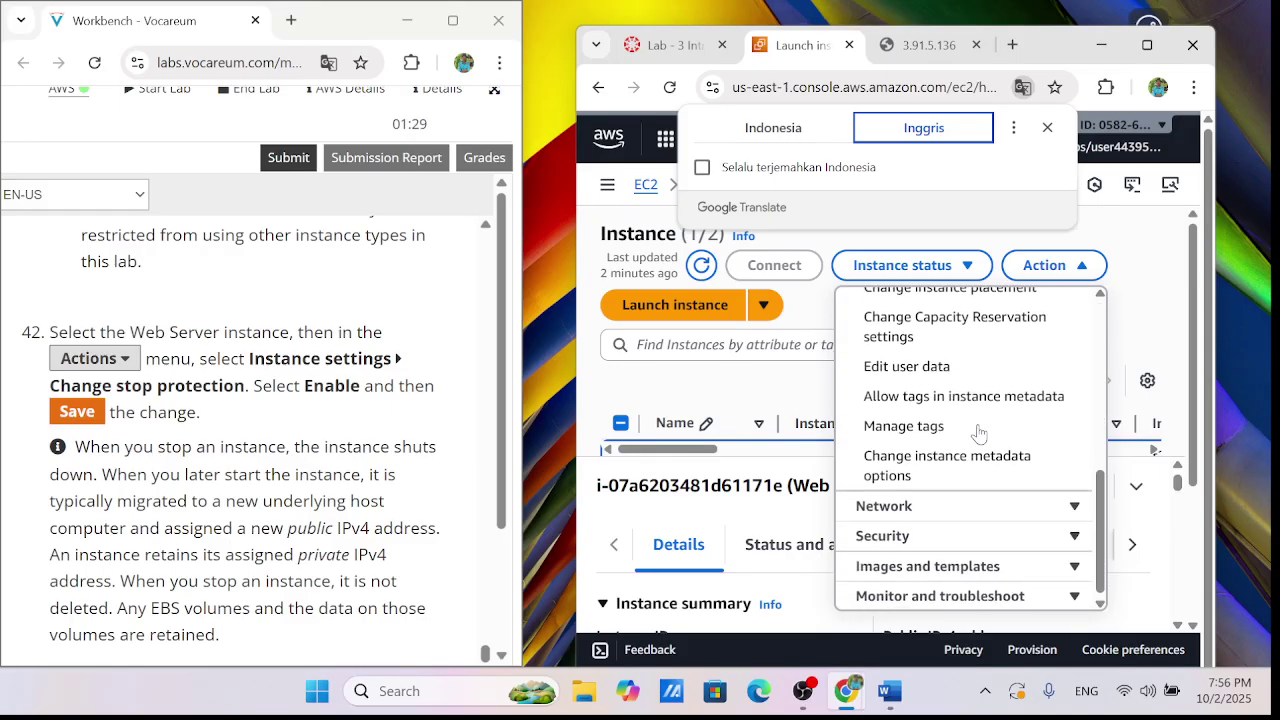
click(700, 405)
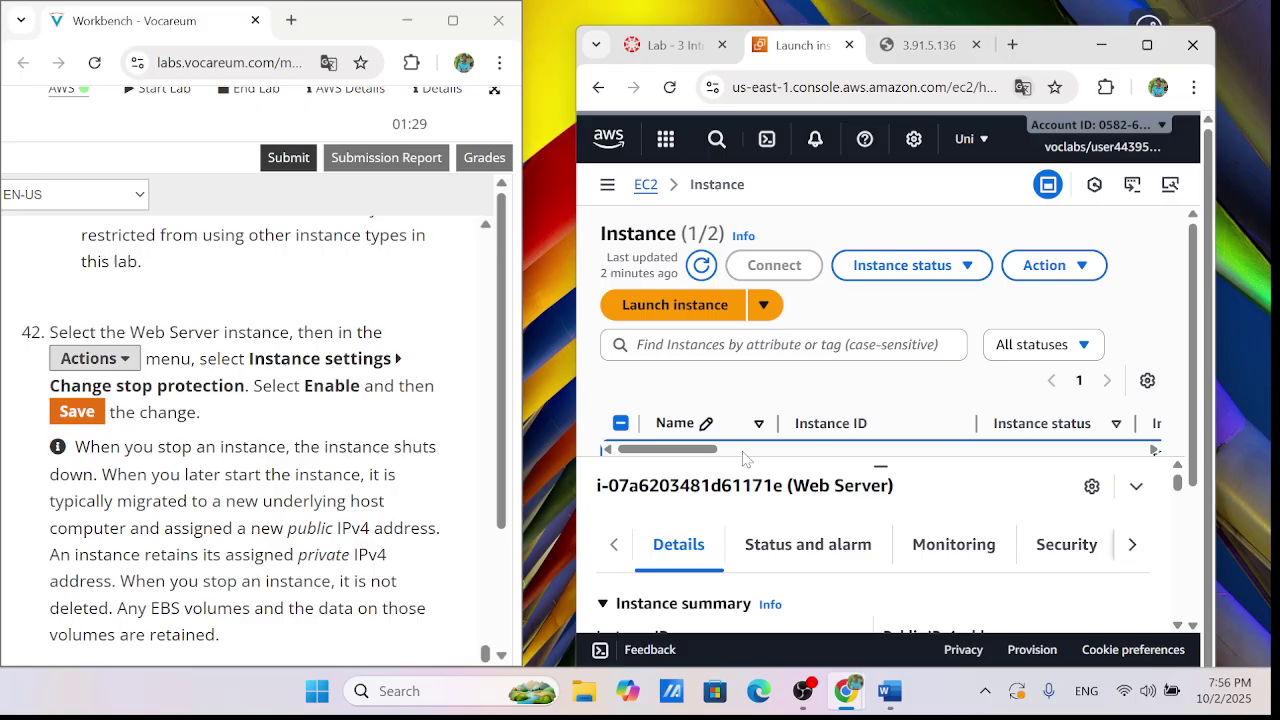
Open the Web Server's instance settings options, retranslate them into English and look through the list for stop protection
drag(876, 465, 880, 484)
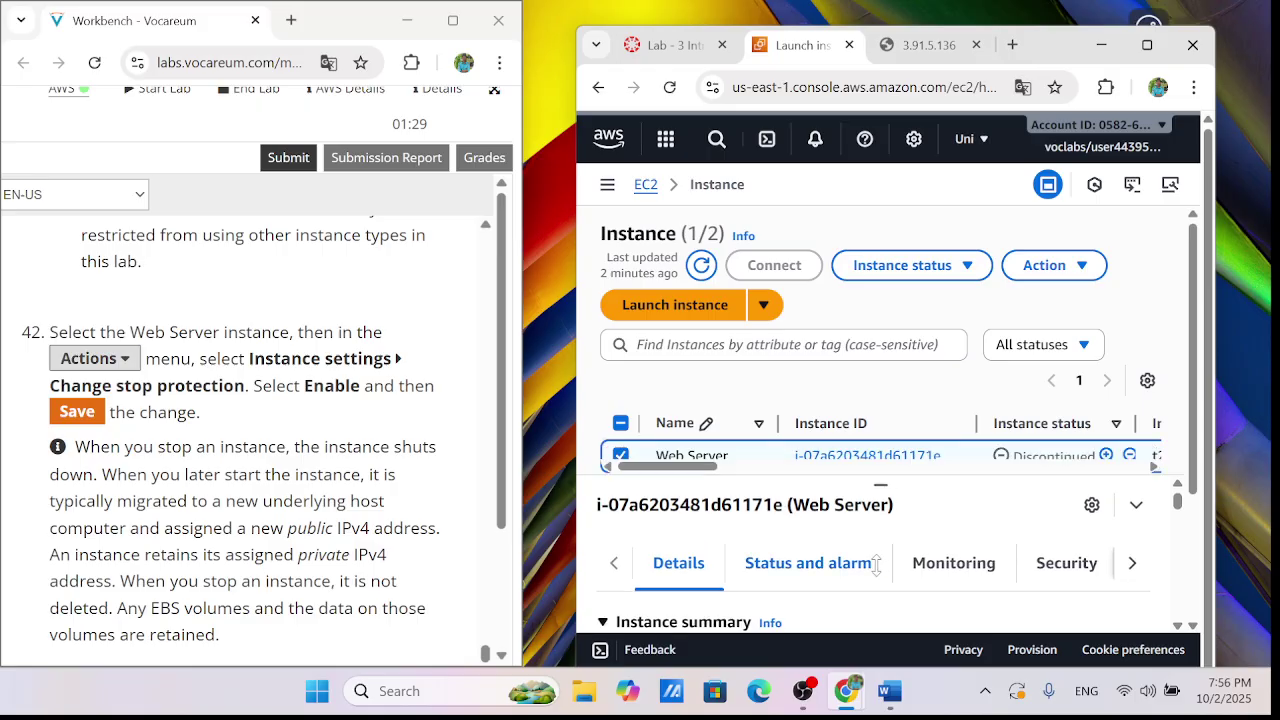
click(1054, 276)
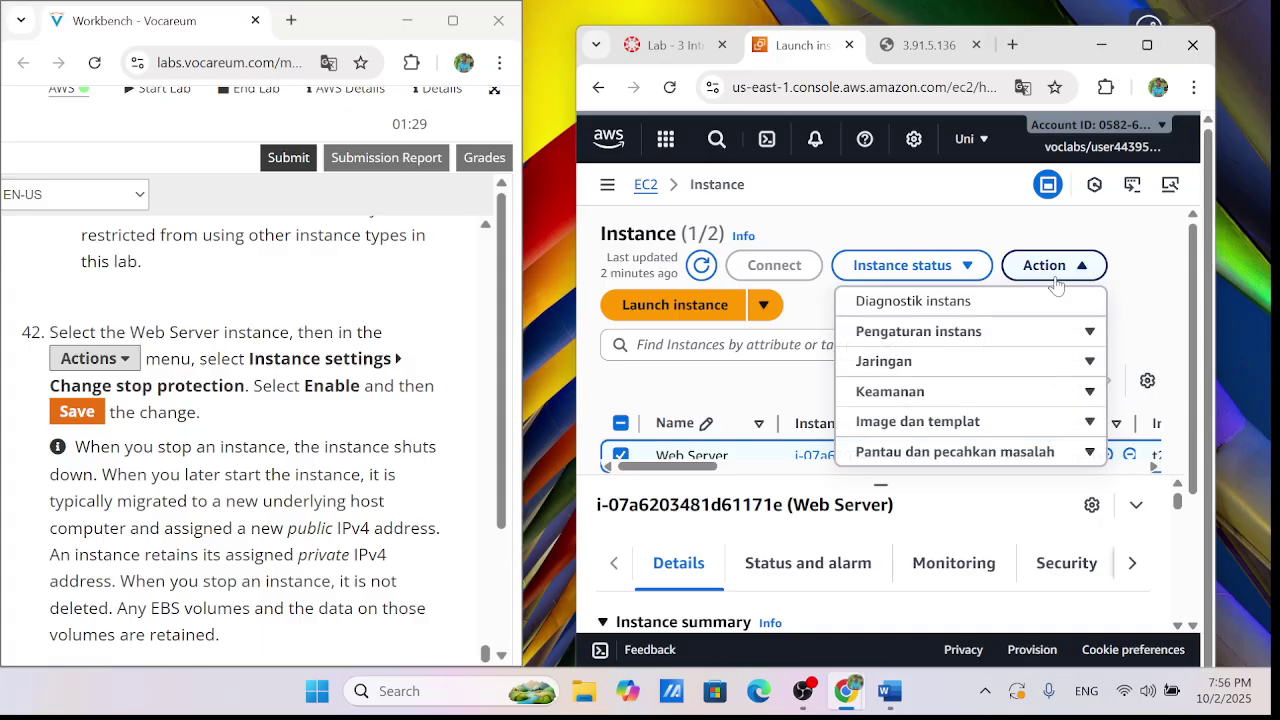
click(1021, 329)
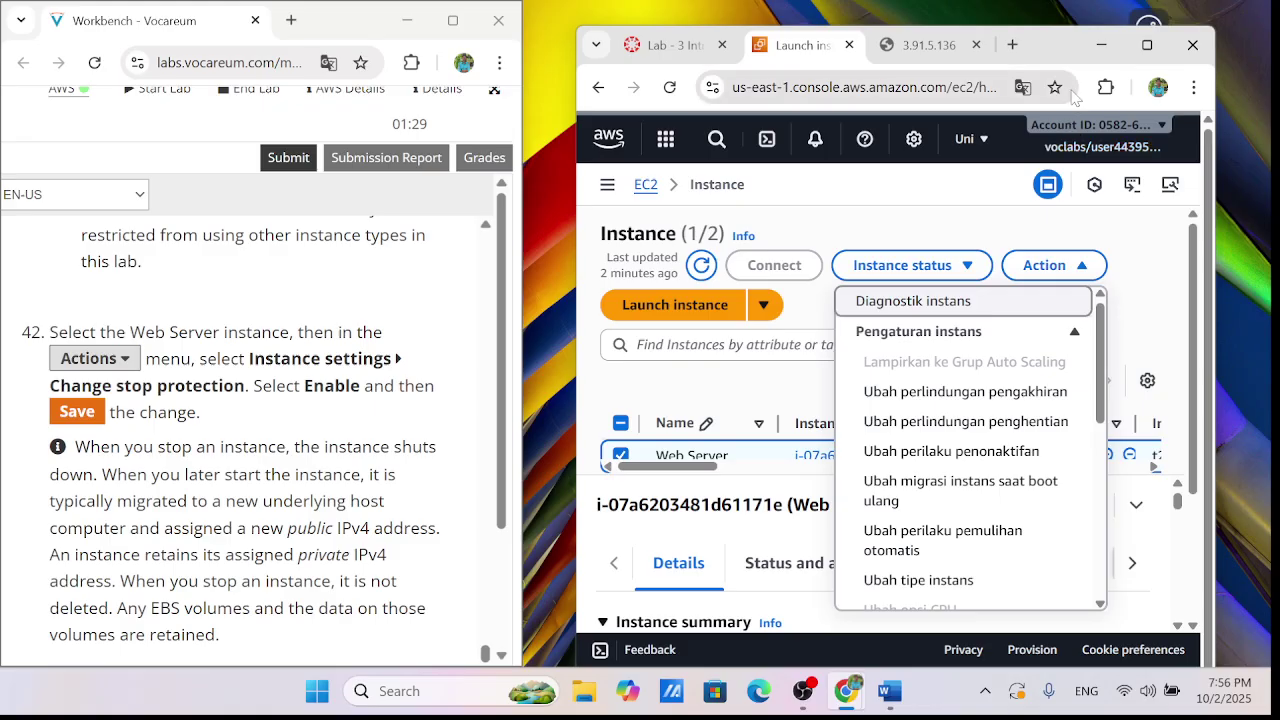
click(1022, 87)
click(768, 133)
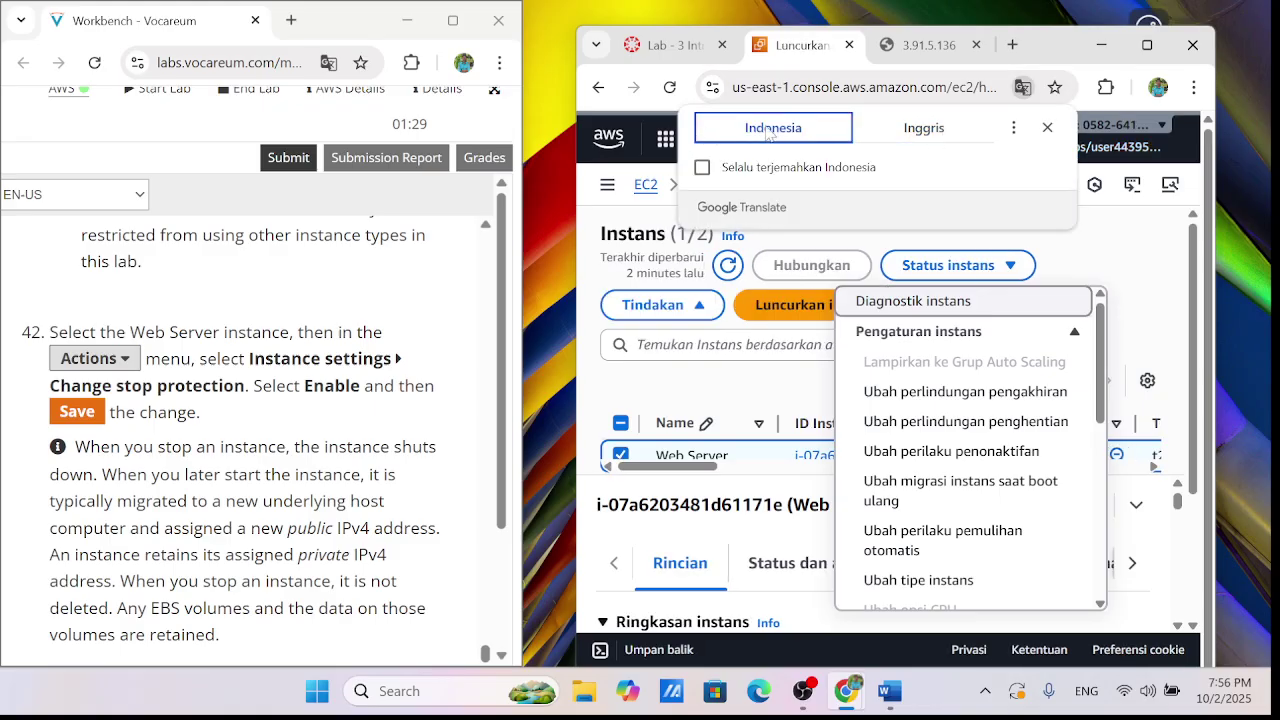
click(926, 128)
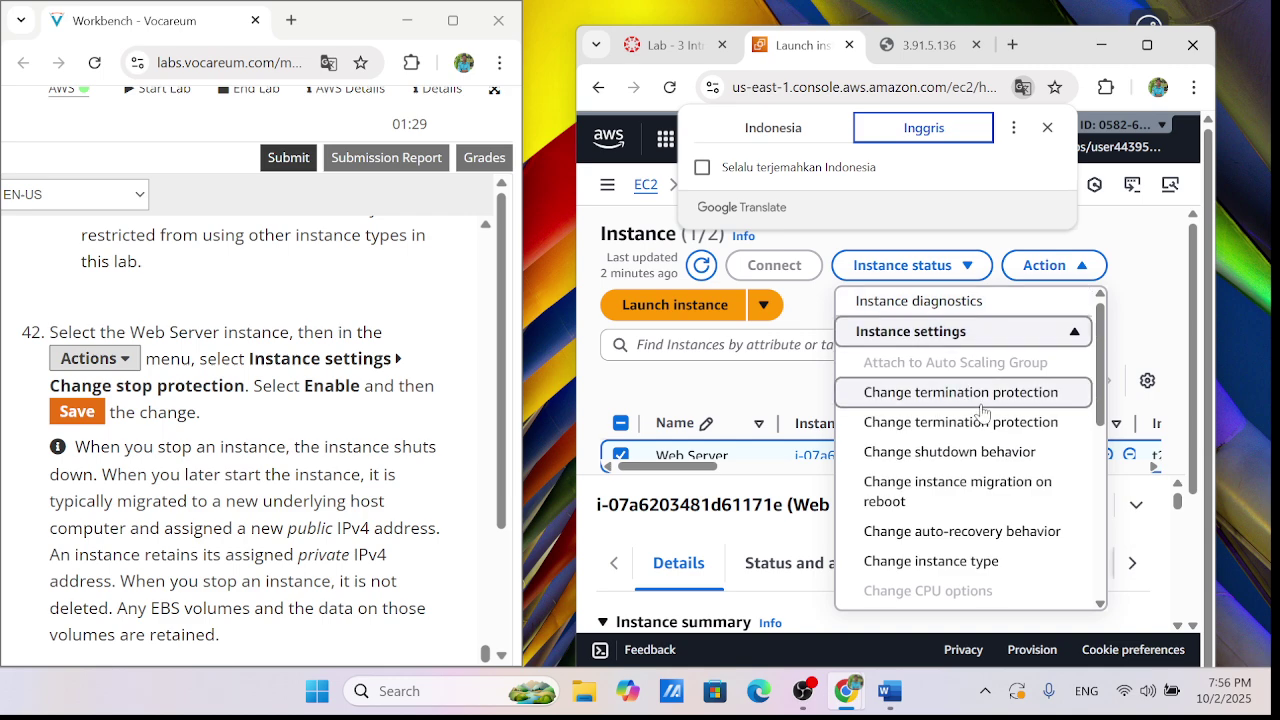
scroll(995, 416, down, 1)
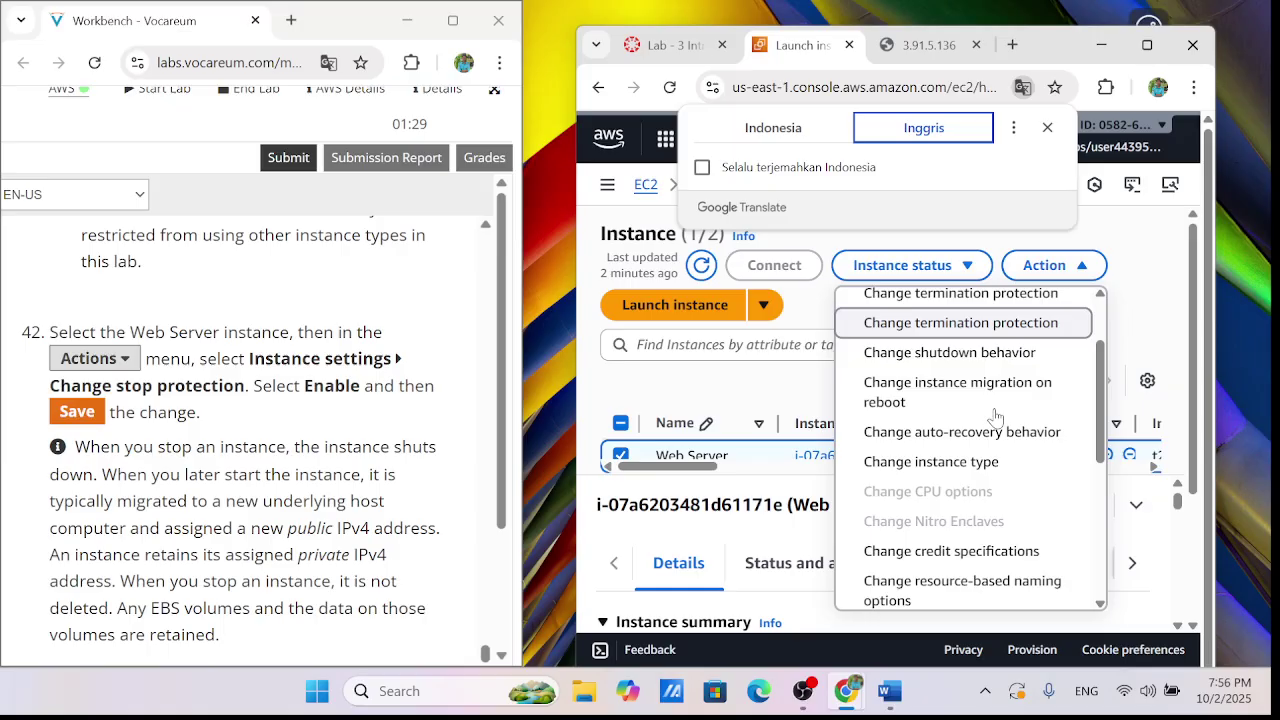
scroll(995, 416, down, 3)
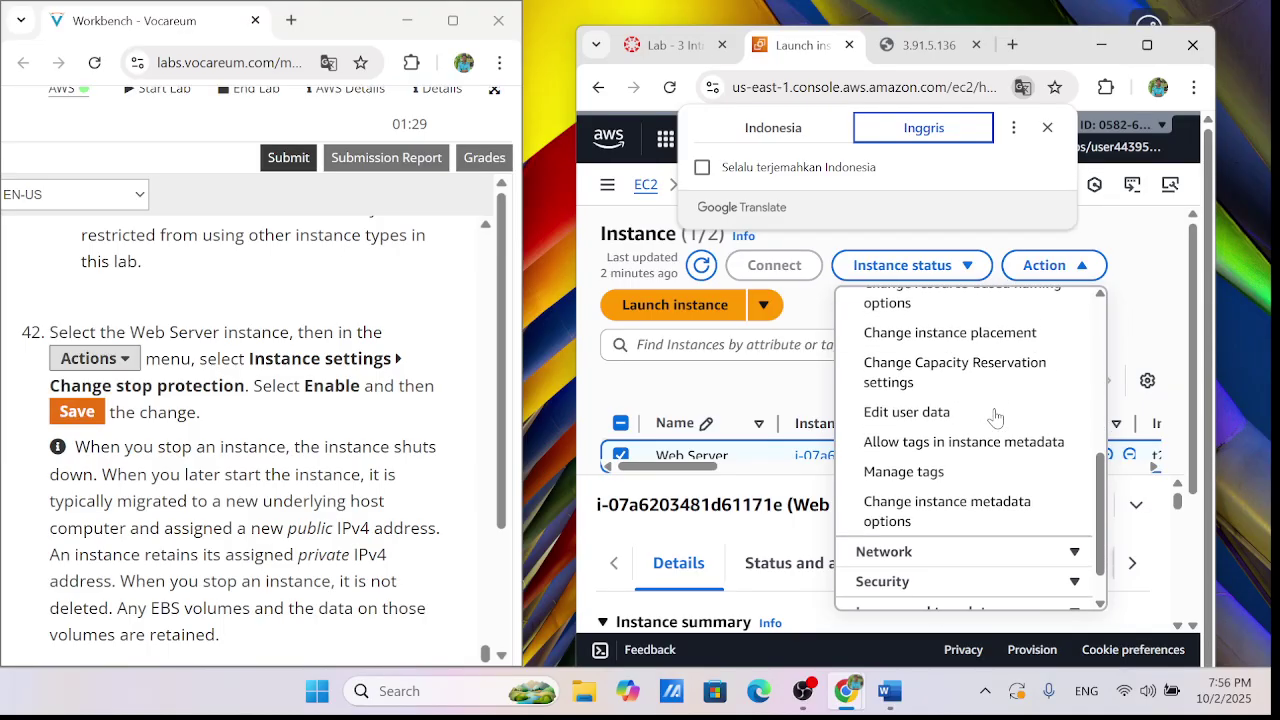
scroll(995, 416, down, 1)
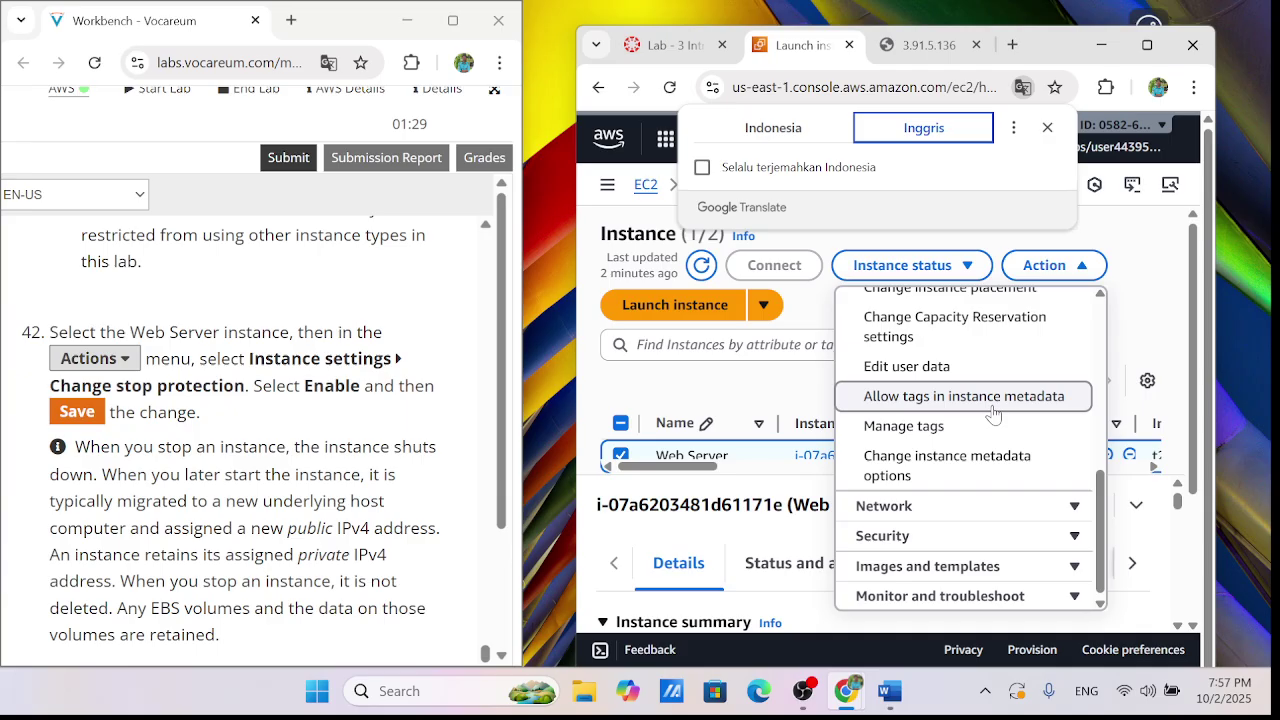
scroll(993, 414, up, 3)
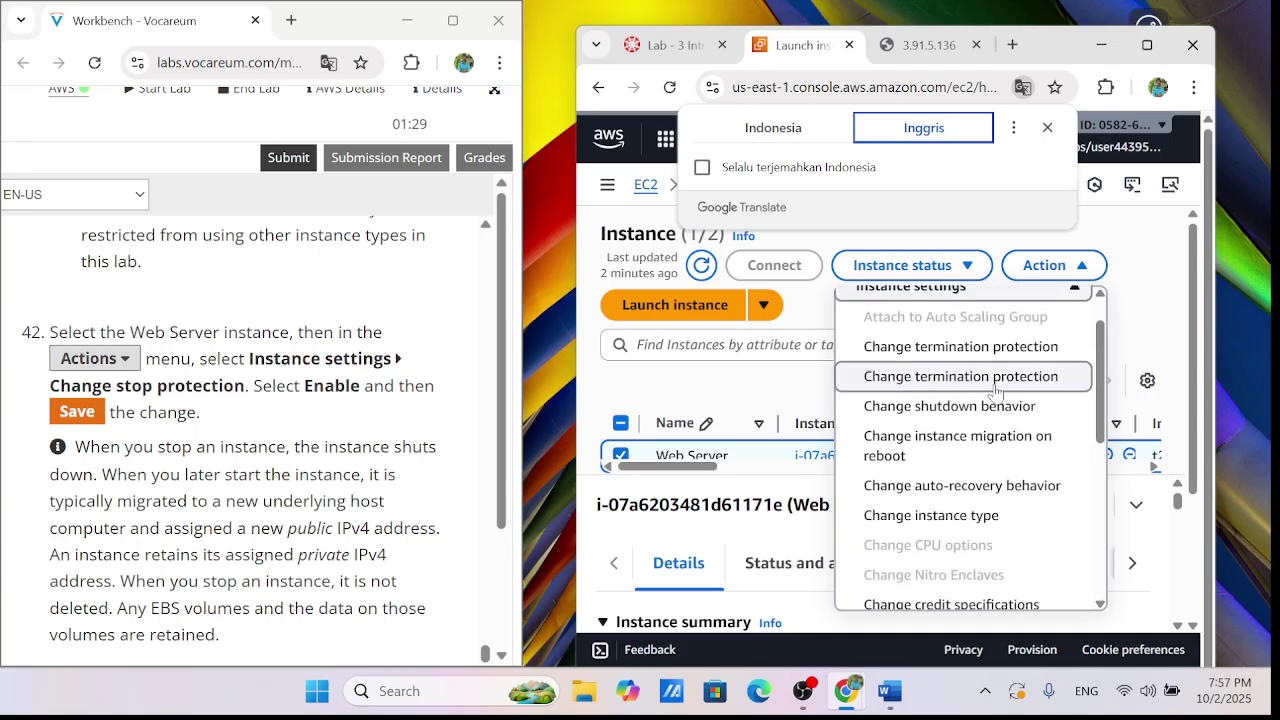
scroll(991, 366, up, 1)
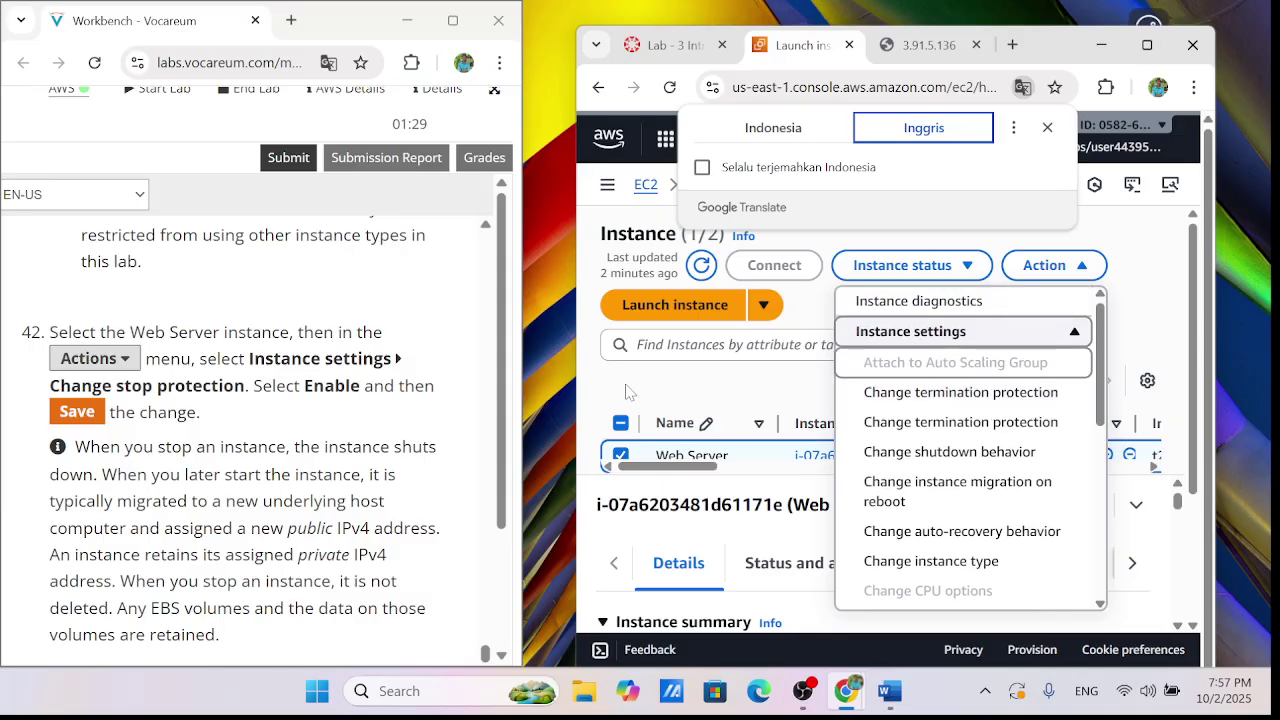
Read ahead in the lab instructions to Resize the EBS Volume, return to step 42 and close the instance's open options
scroll(308, 402, down, 2)
scroll(308, 400, down, 1)
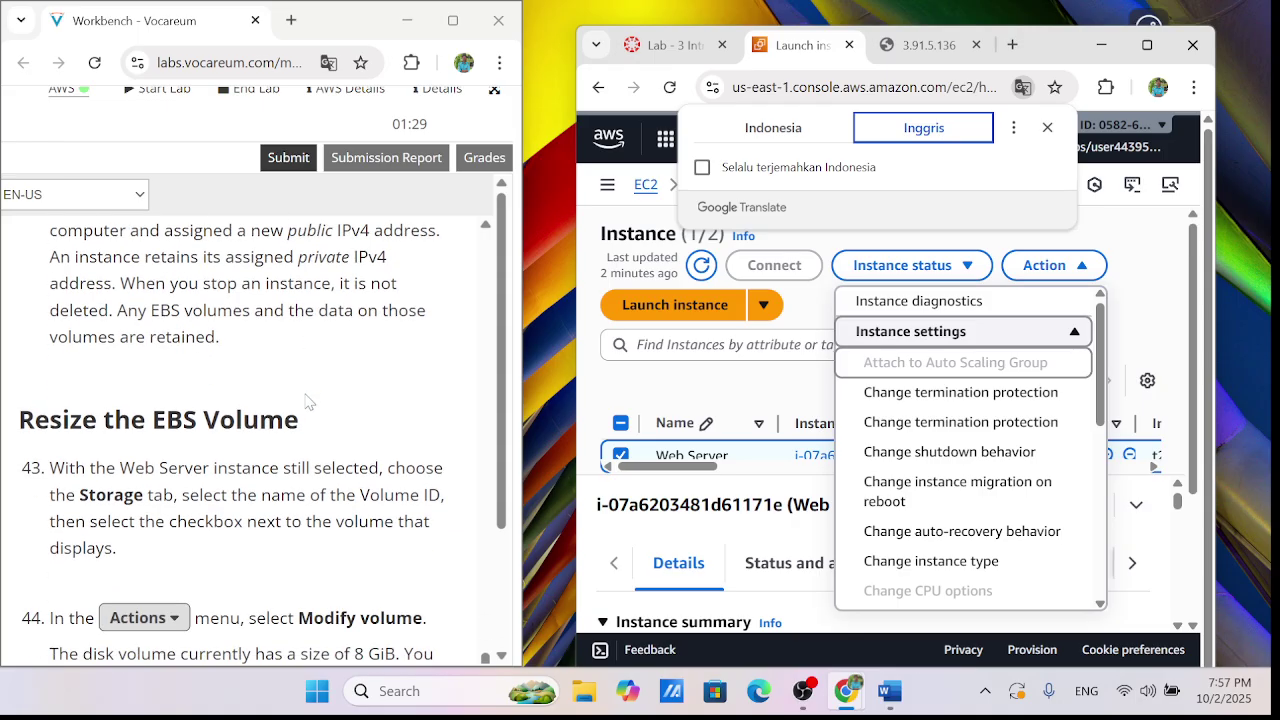
scroll(308, 400, up, 3)
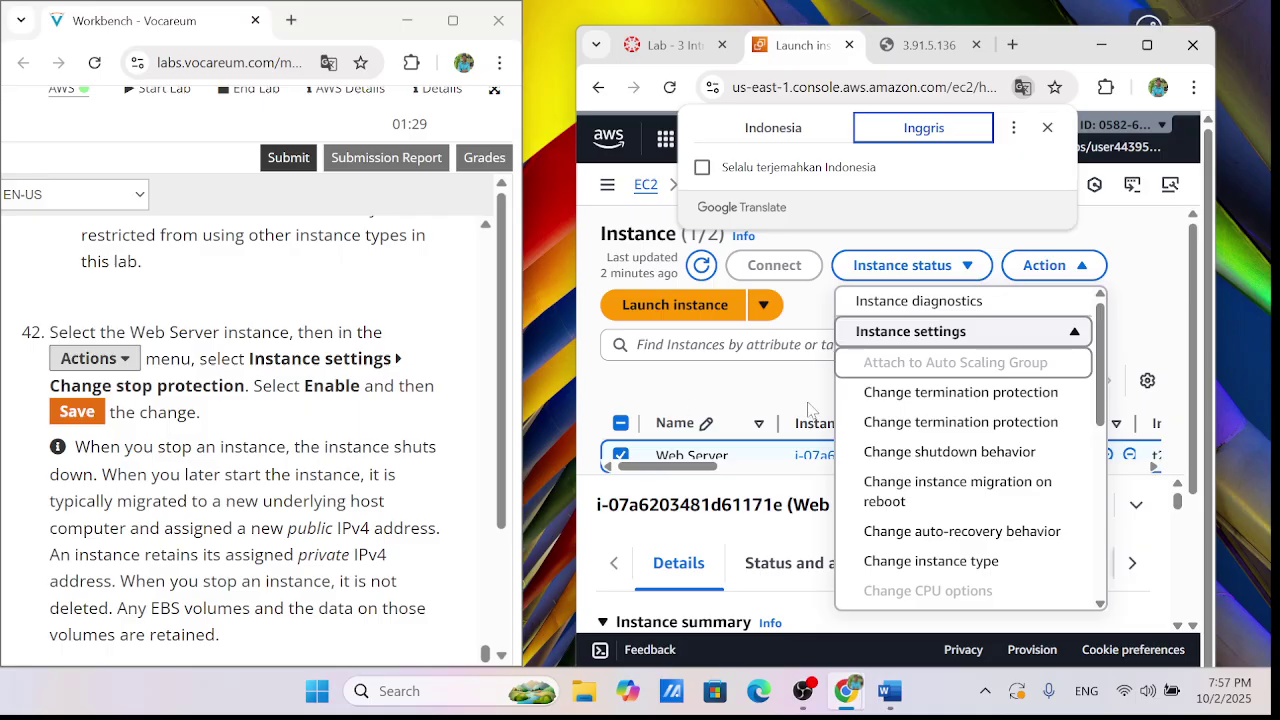
click(662, 392)
Look briefly at the Lab 3 assignment page, then check the Web Server's status and instance type in the Instances list
scroll(720, 400, down, 1)
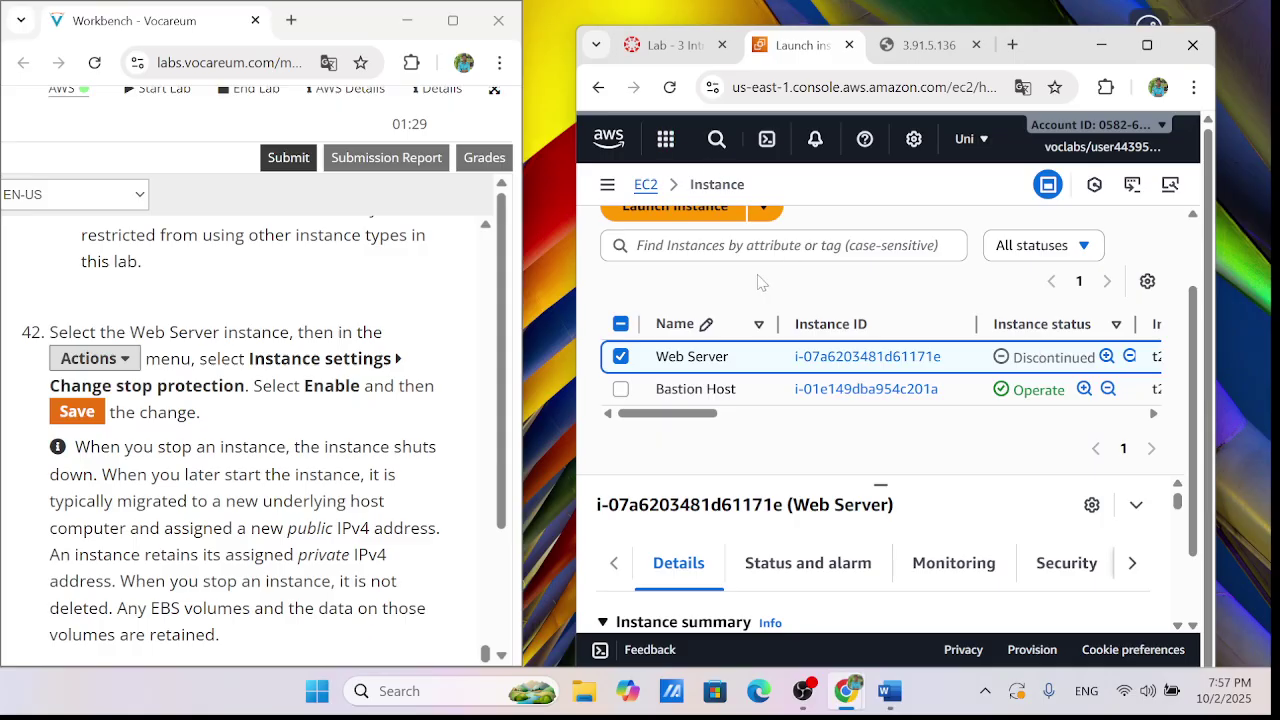
scroll(760, 283, up, 1)
click(665, 45)
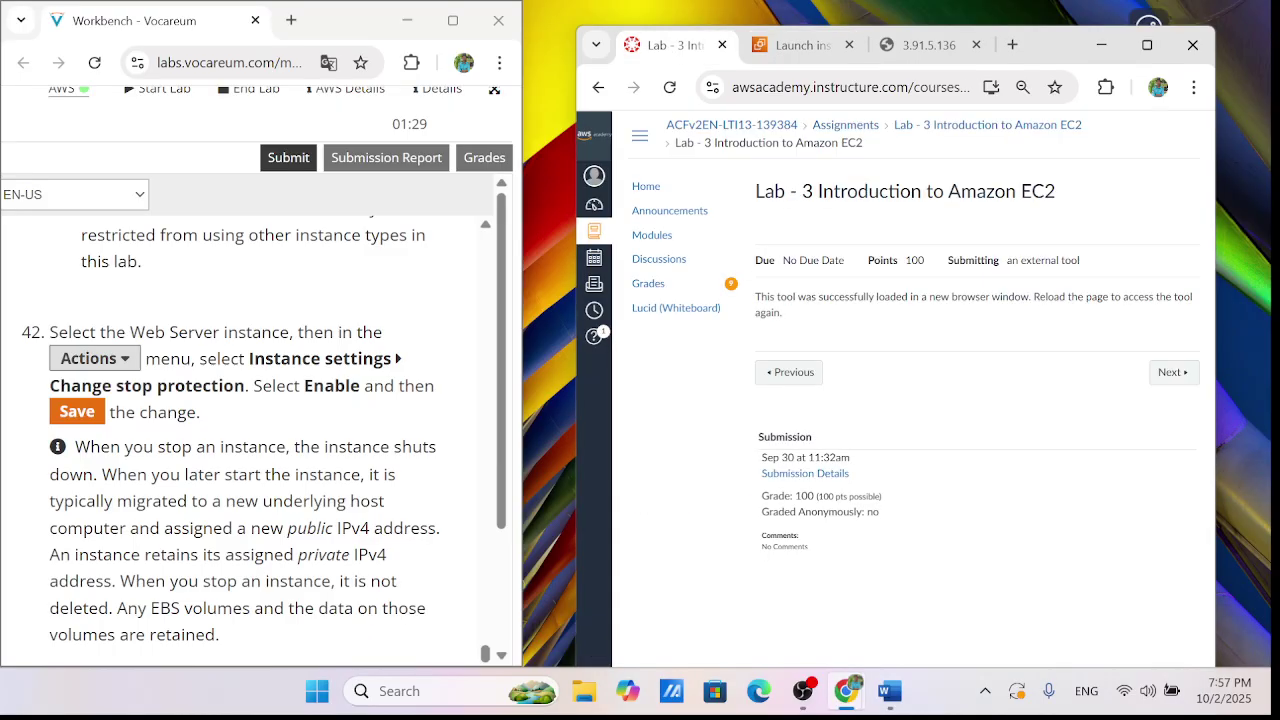
click(800, 45)
scroll(737, 327, down, 2)
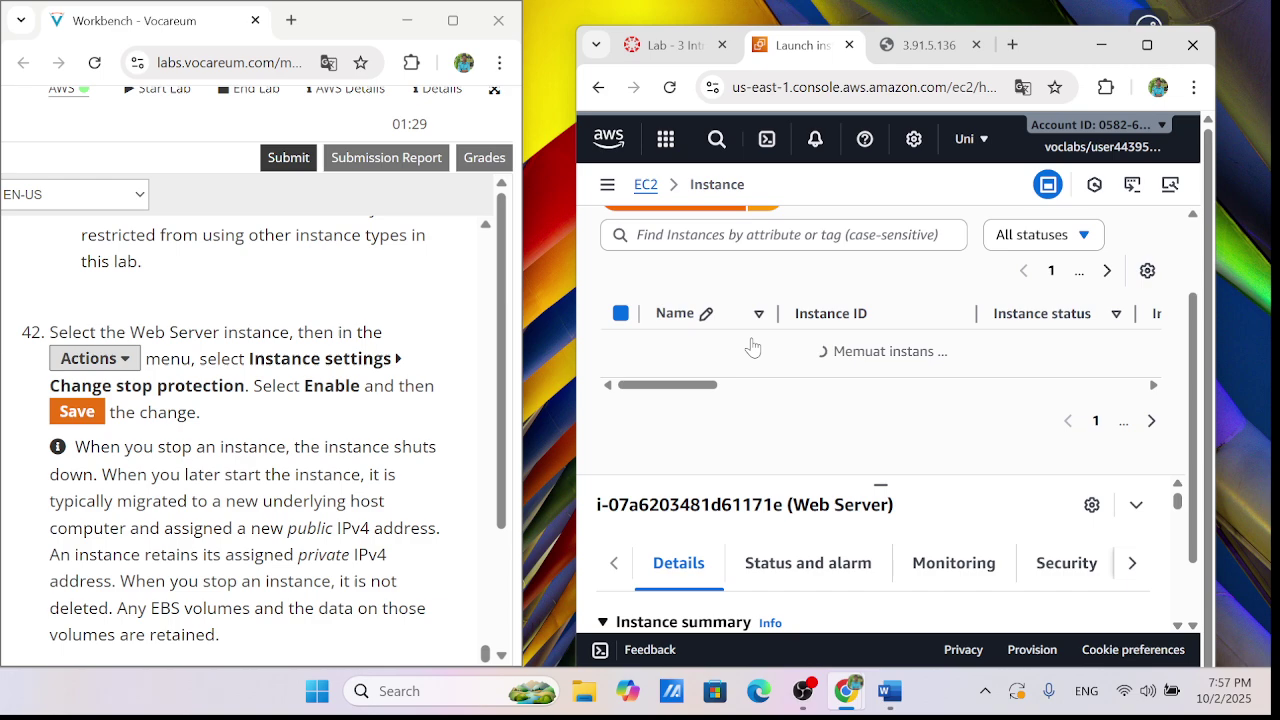
scroll(685, 314, right, 4)
scroll(693, 314, left, 3)
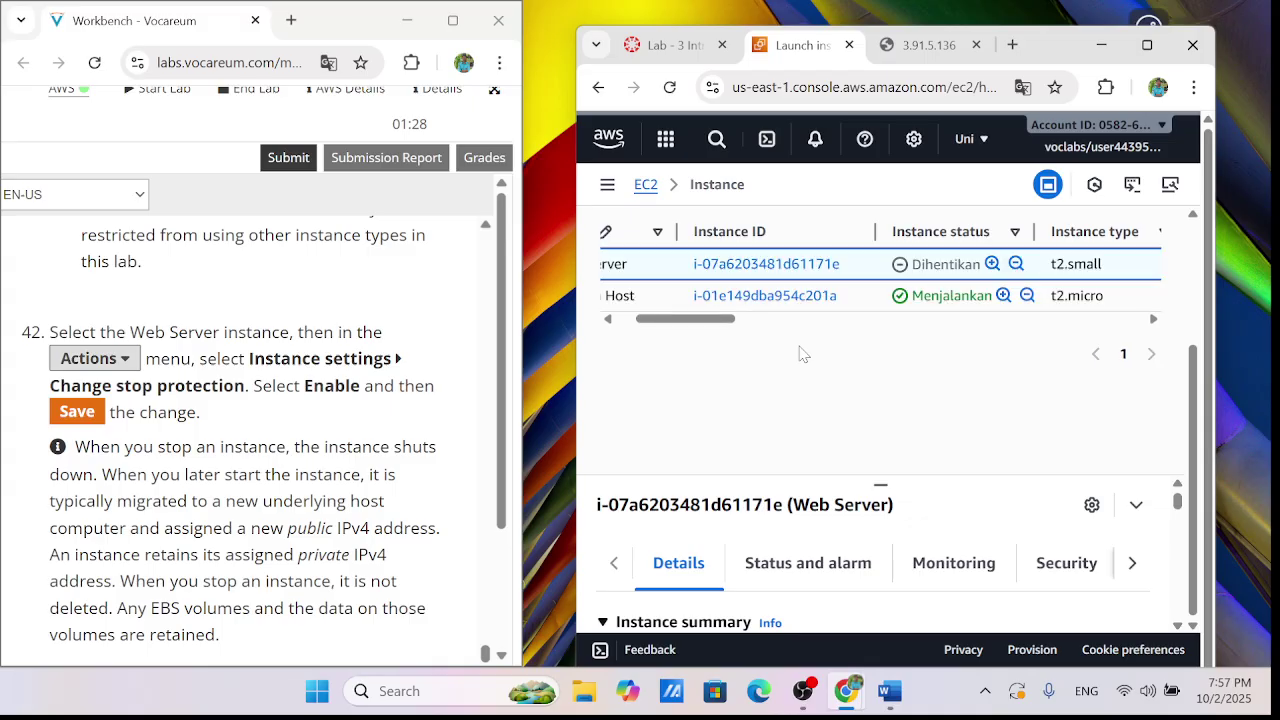
drag(708, 319, 648, 321)
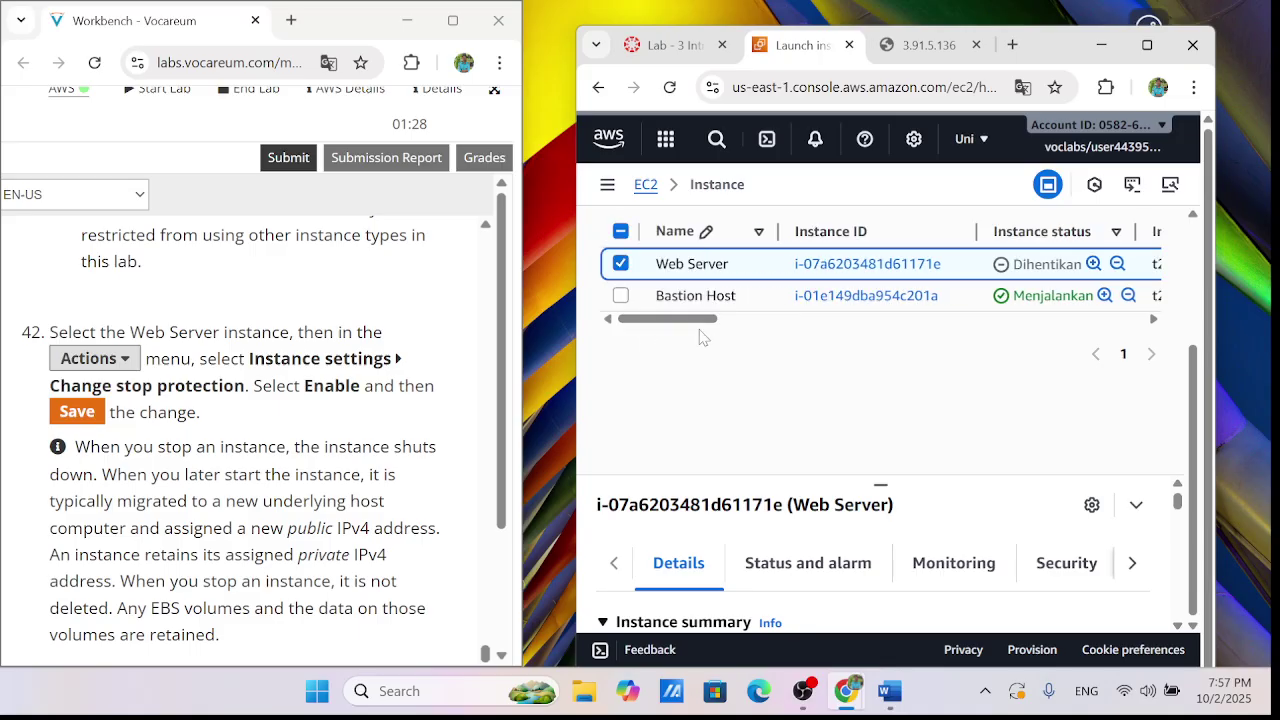
scroll(853, 366, up, 3)
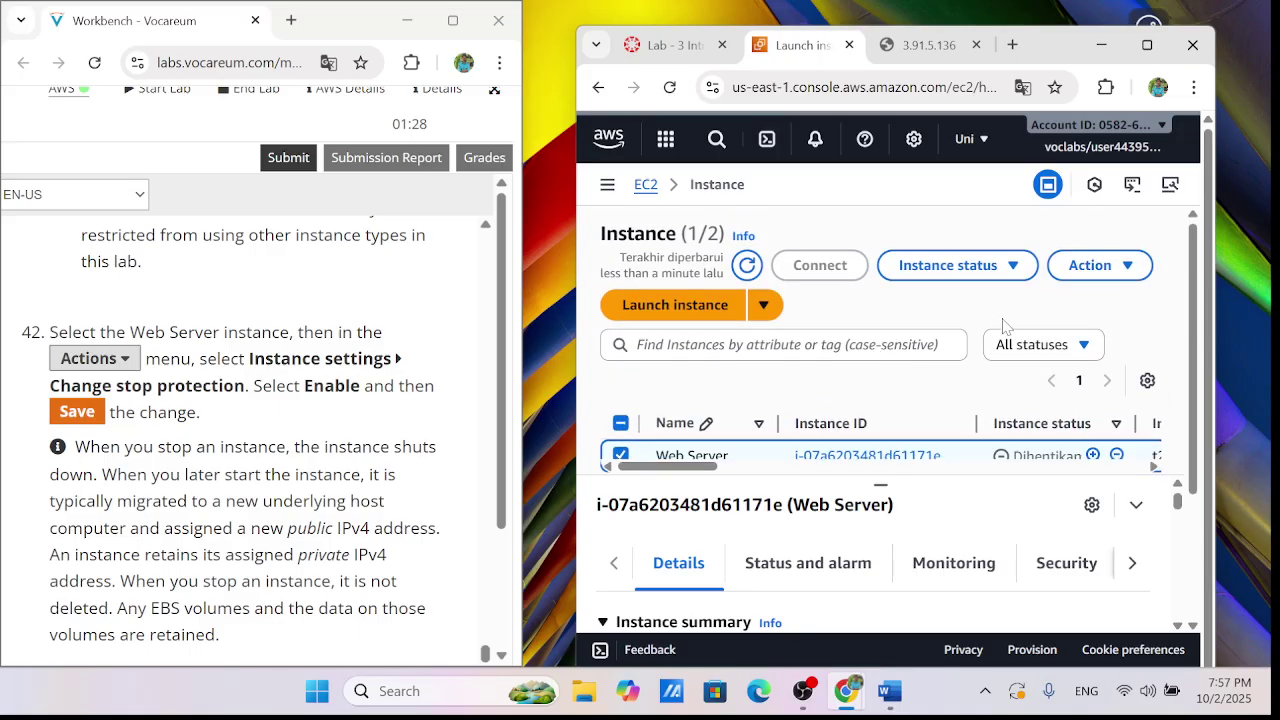
Translate the Web Server's instance settings options into English again and search them and the Network options for stop protection
click(1086, 268)
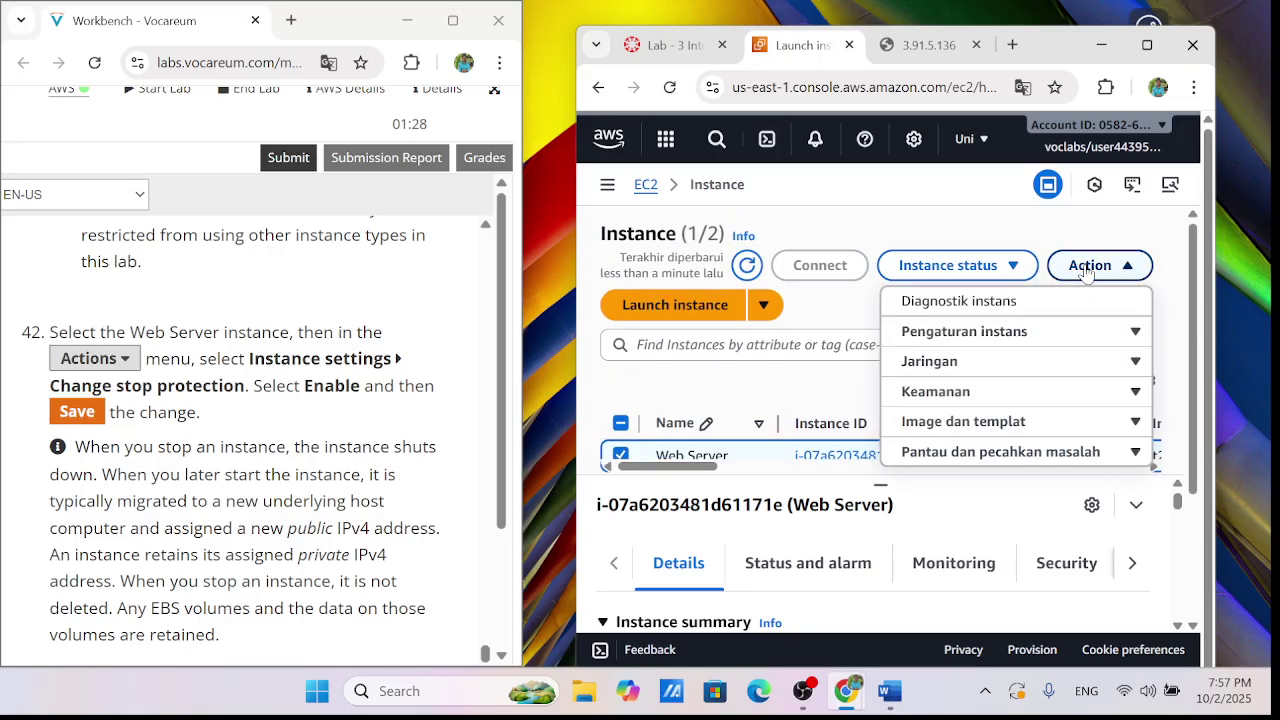
click(1012, 333)
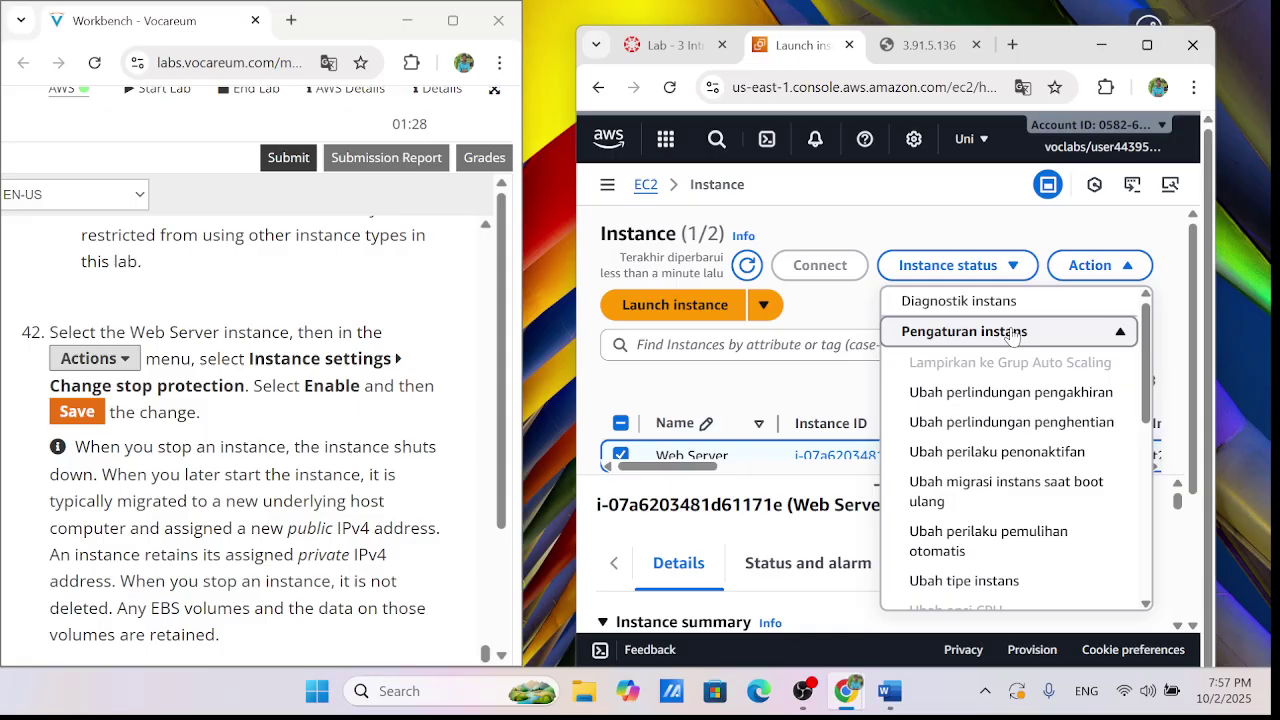
click(1022, 87)
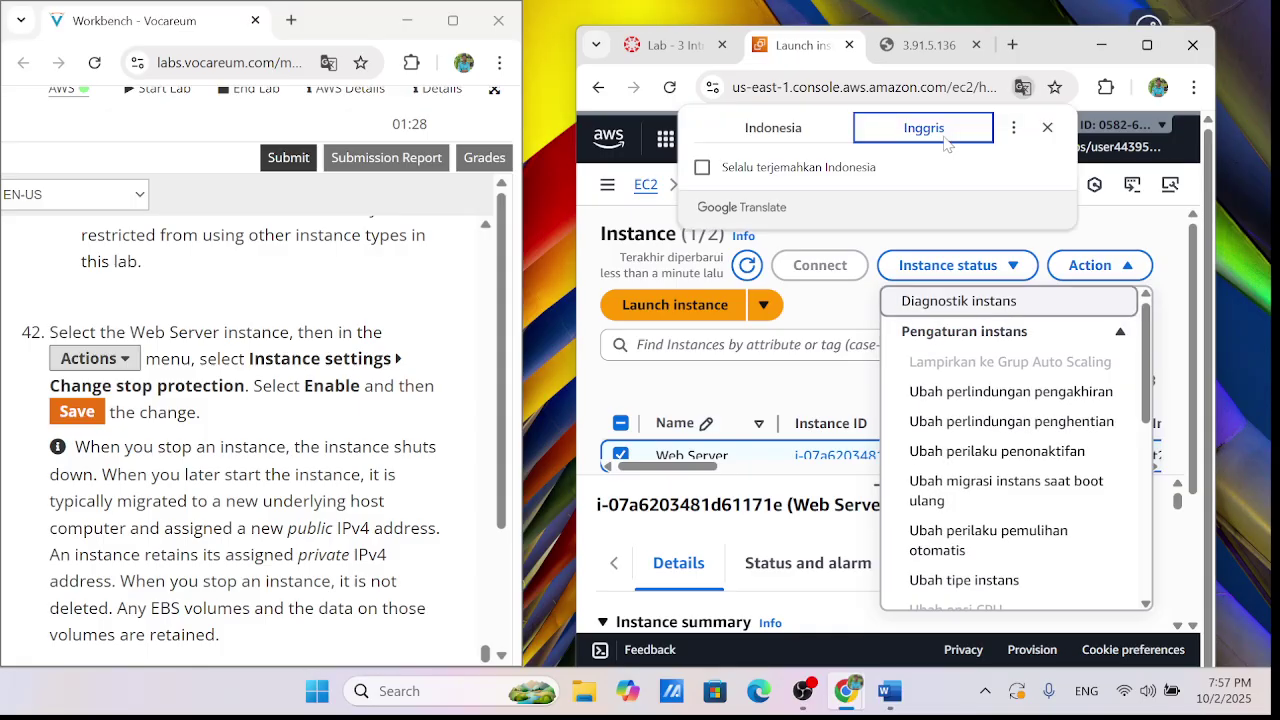
click(823, 140)
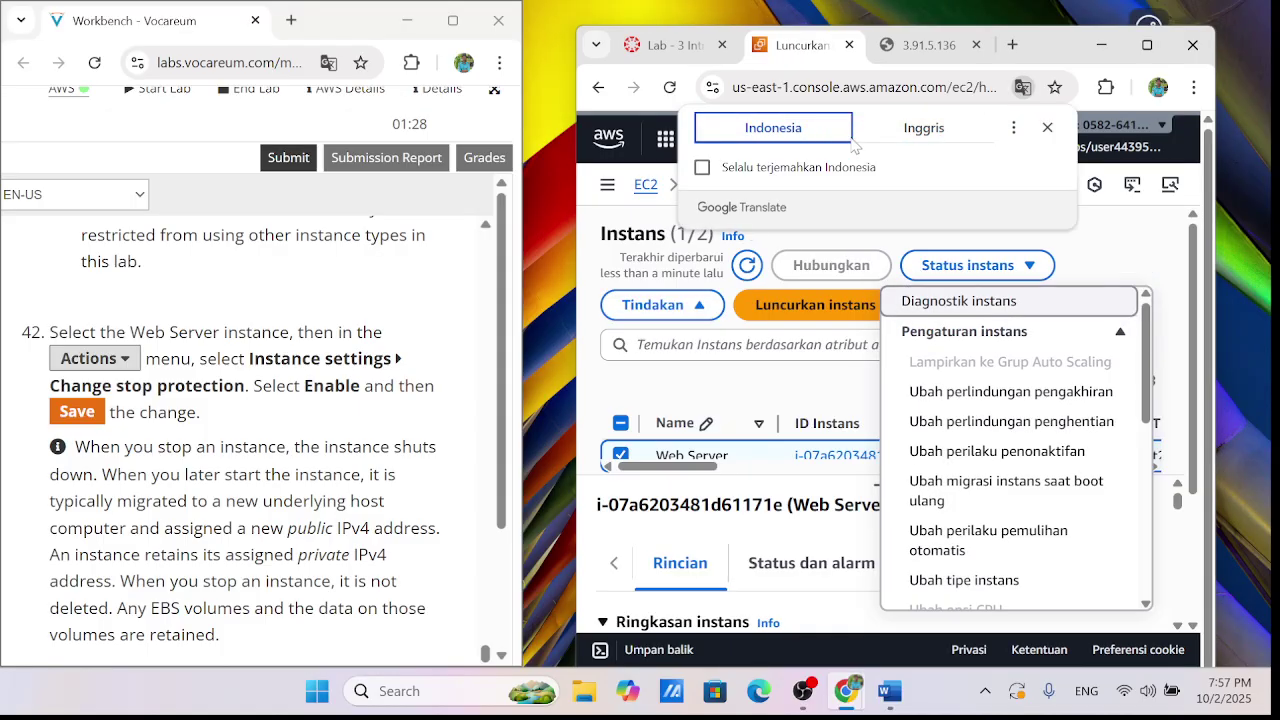
click(924, 135)
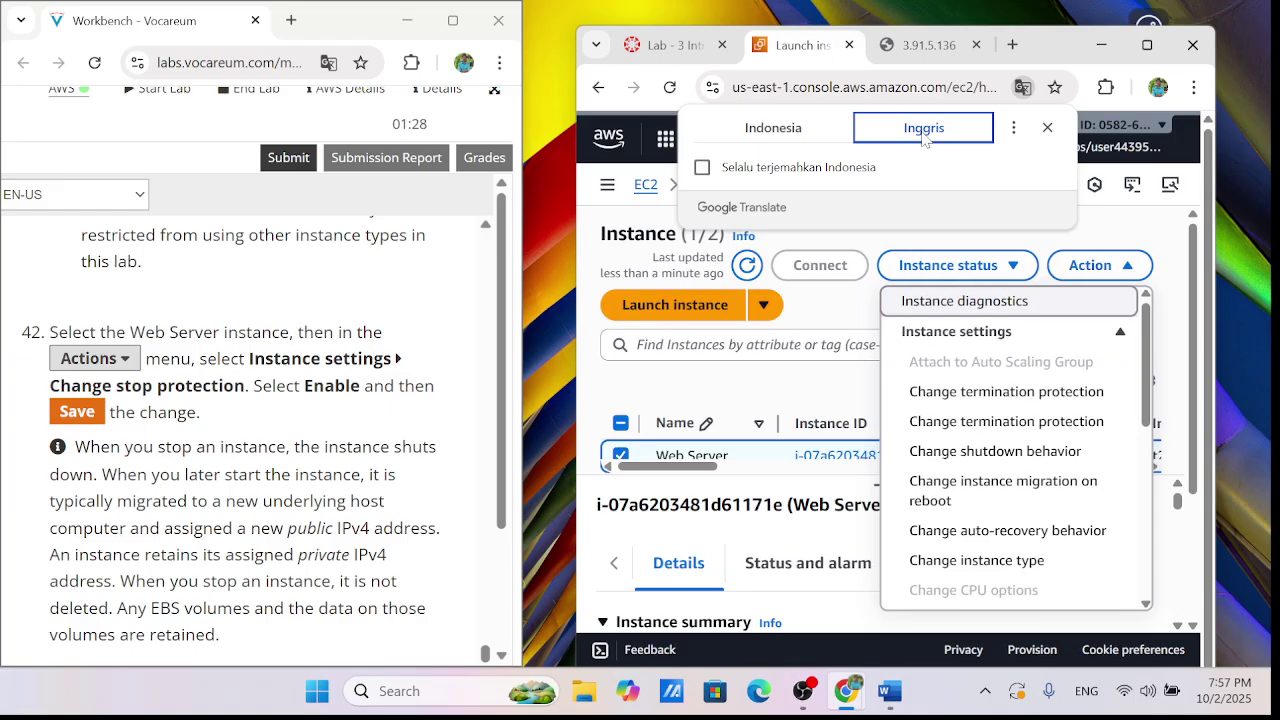
key(Down)
key(Down)
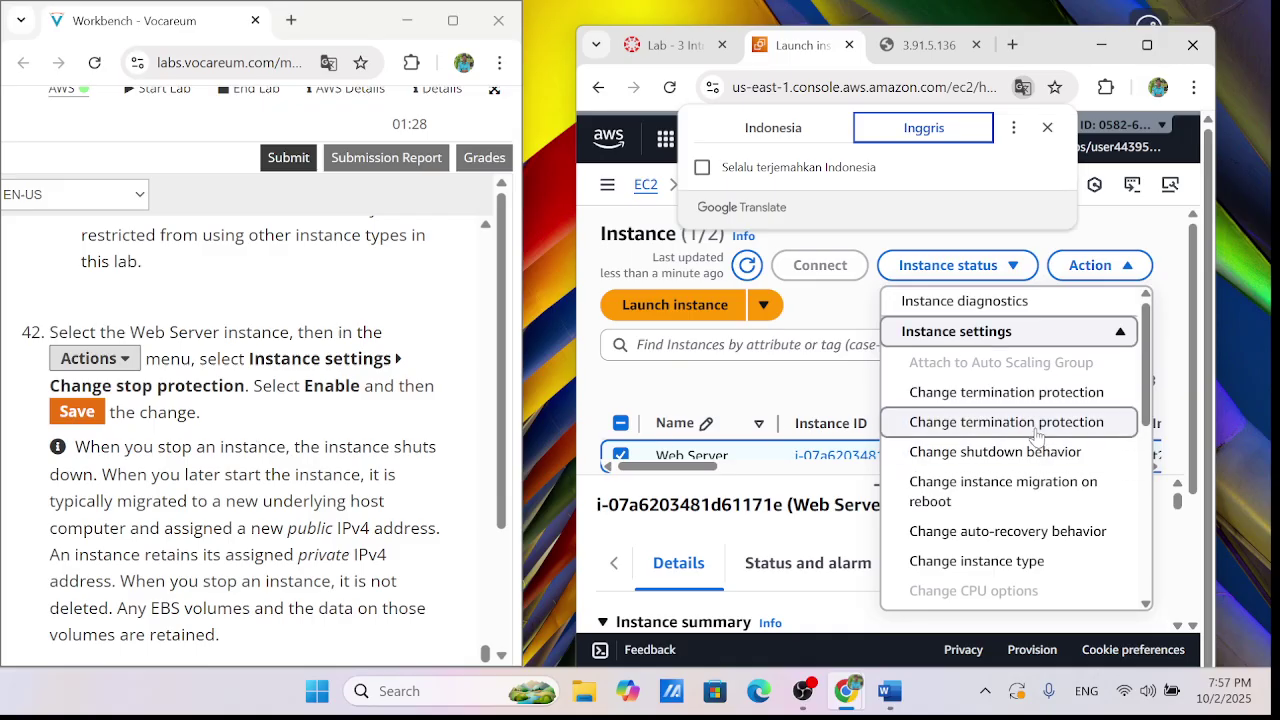
scroll(1037, 436, down, 1)
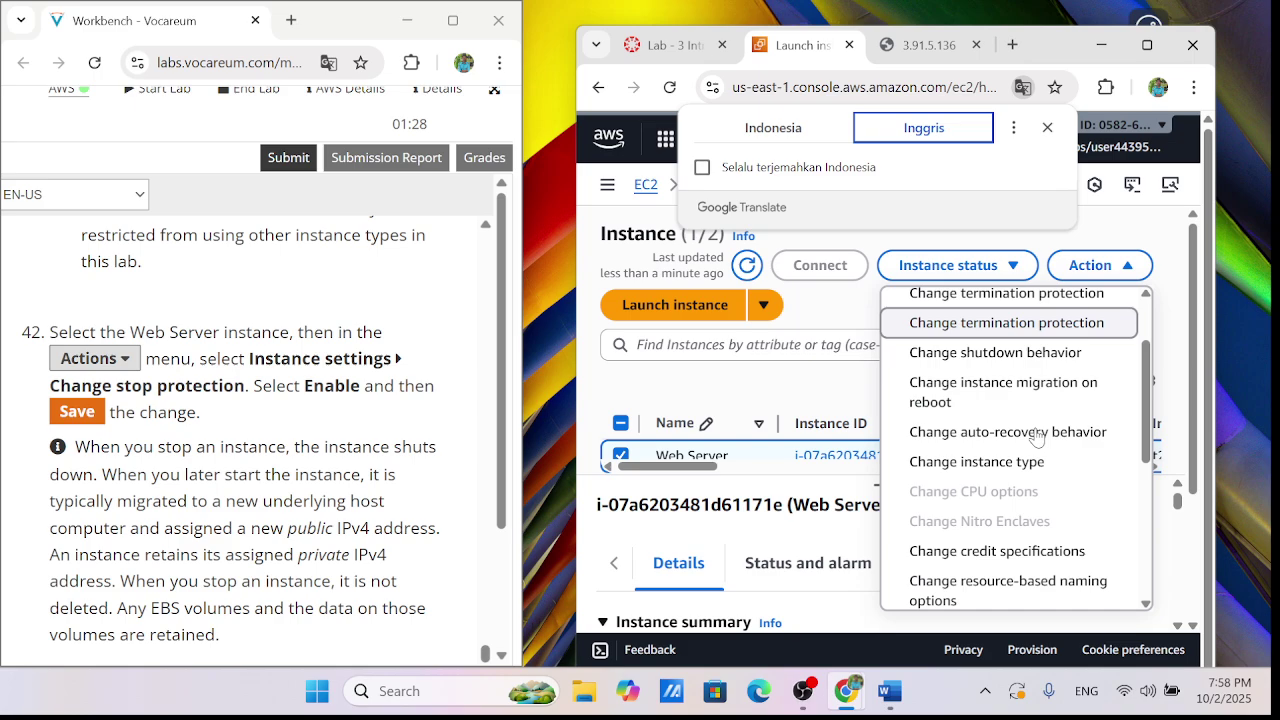
scroll(1037, 436, down, 3)
scroll(1037, 436, down, 1)
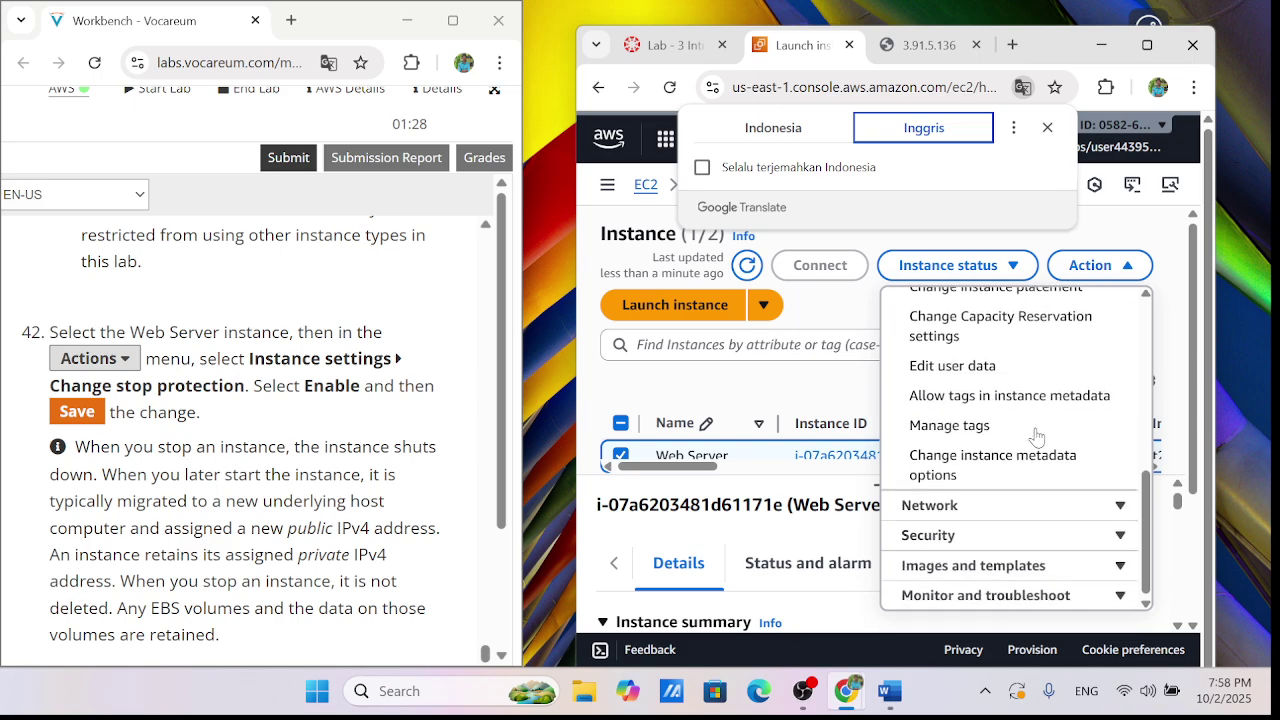
click(1037, 505)
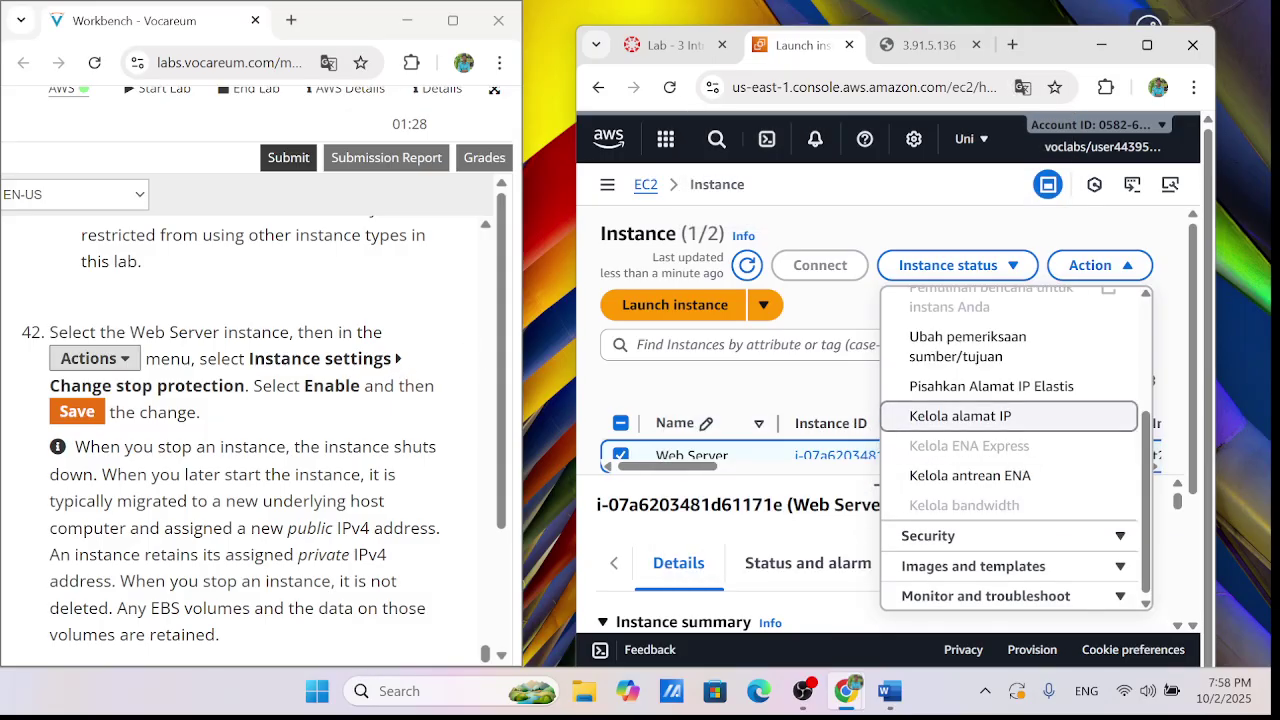
click(743, 398)
Look over the Web Server's details and its available instance status actions
scroll(850, 565, down, 2)
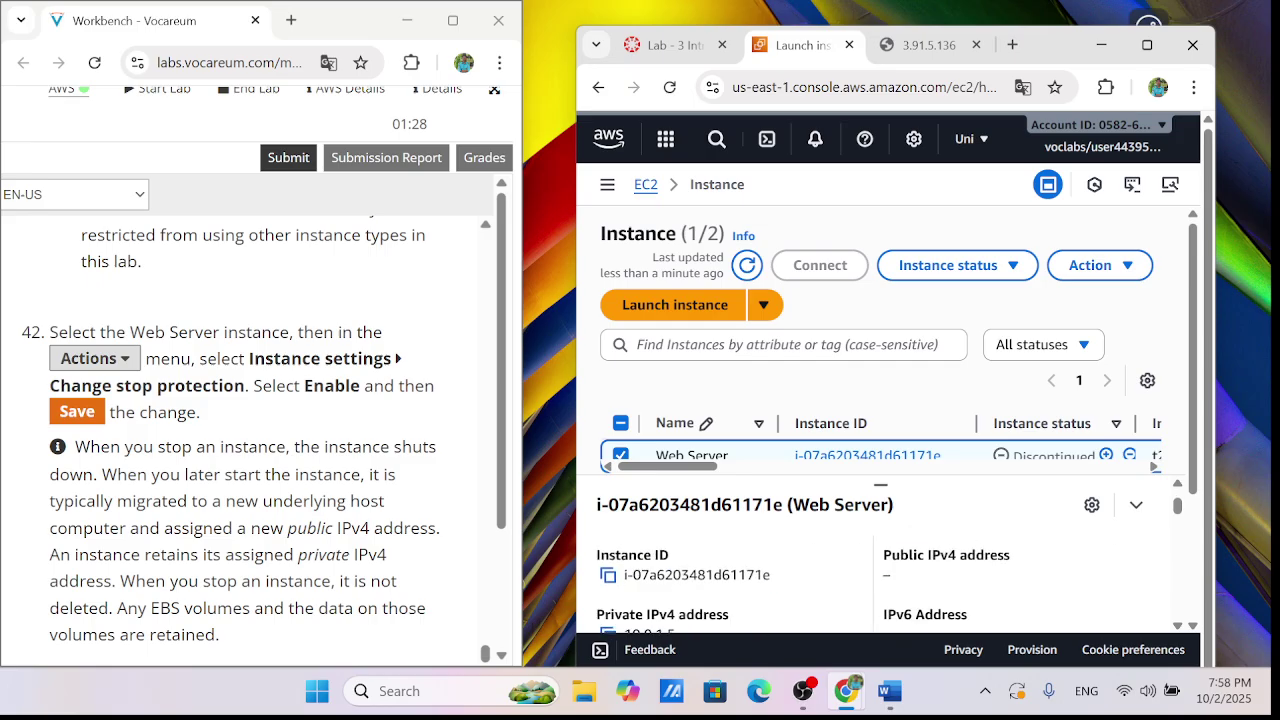
scroll(855, 565, up, 2)
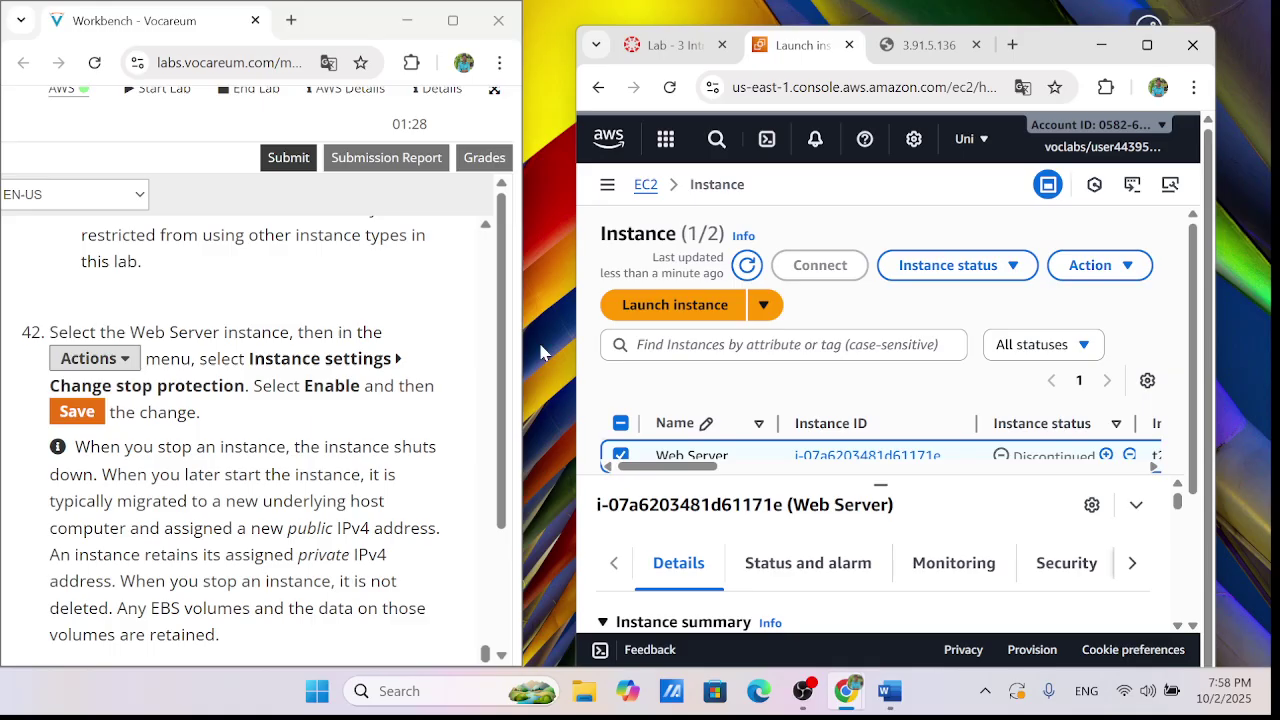
scroll(757, 434, down, 1)
scroll(824, 357, up, 1)
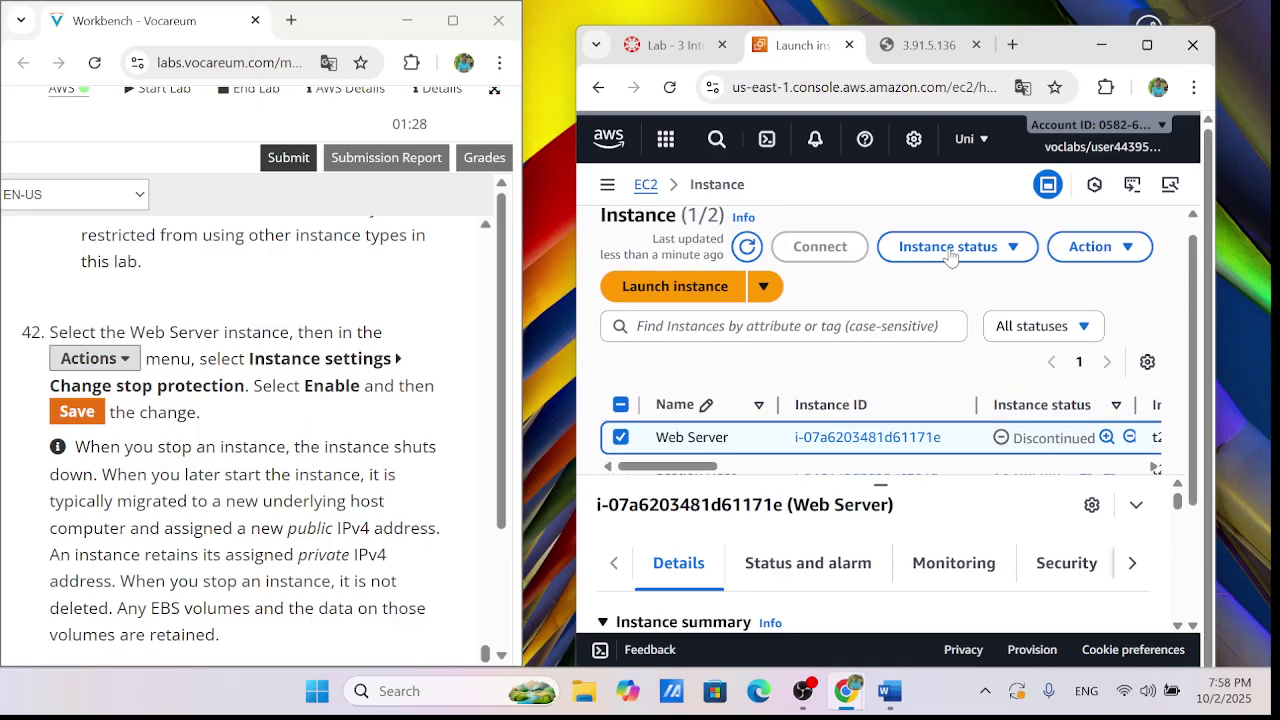
click(978, 265)
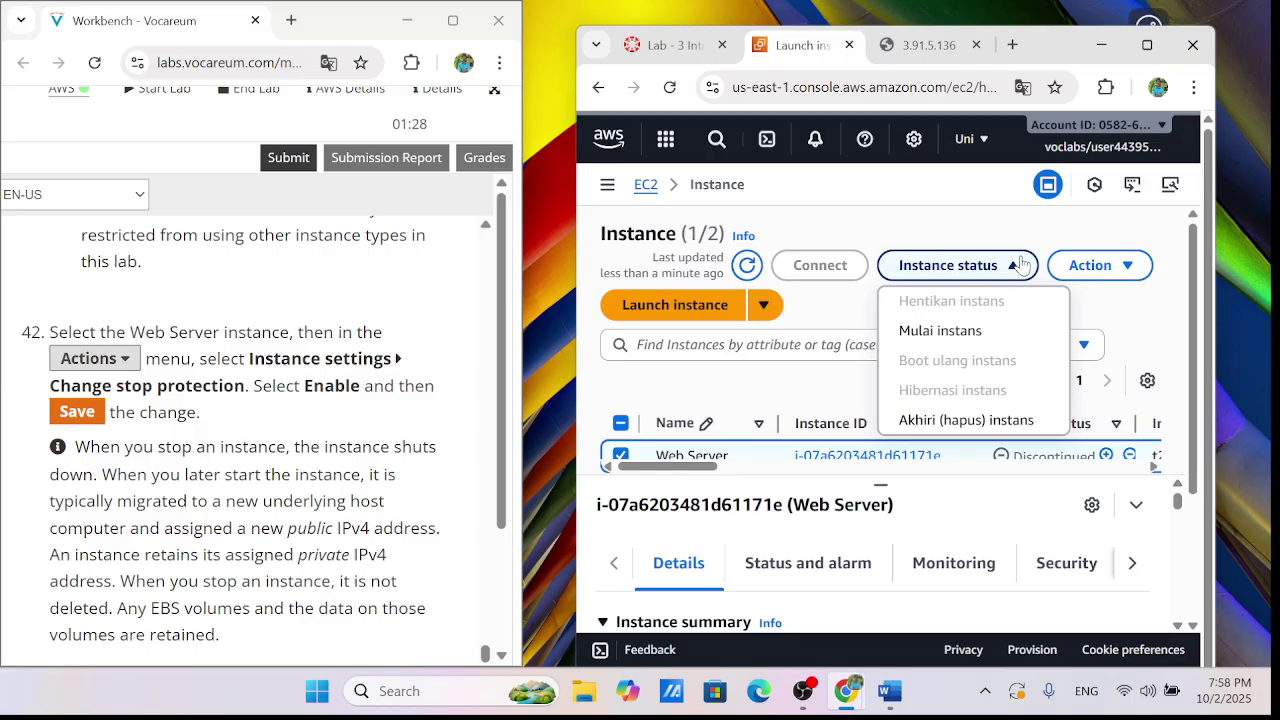
click(1021, 264)
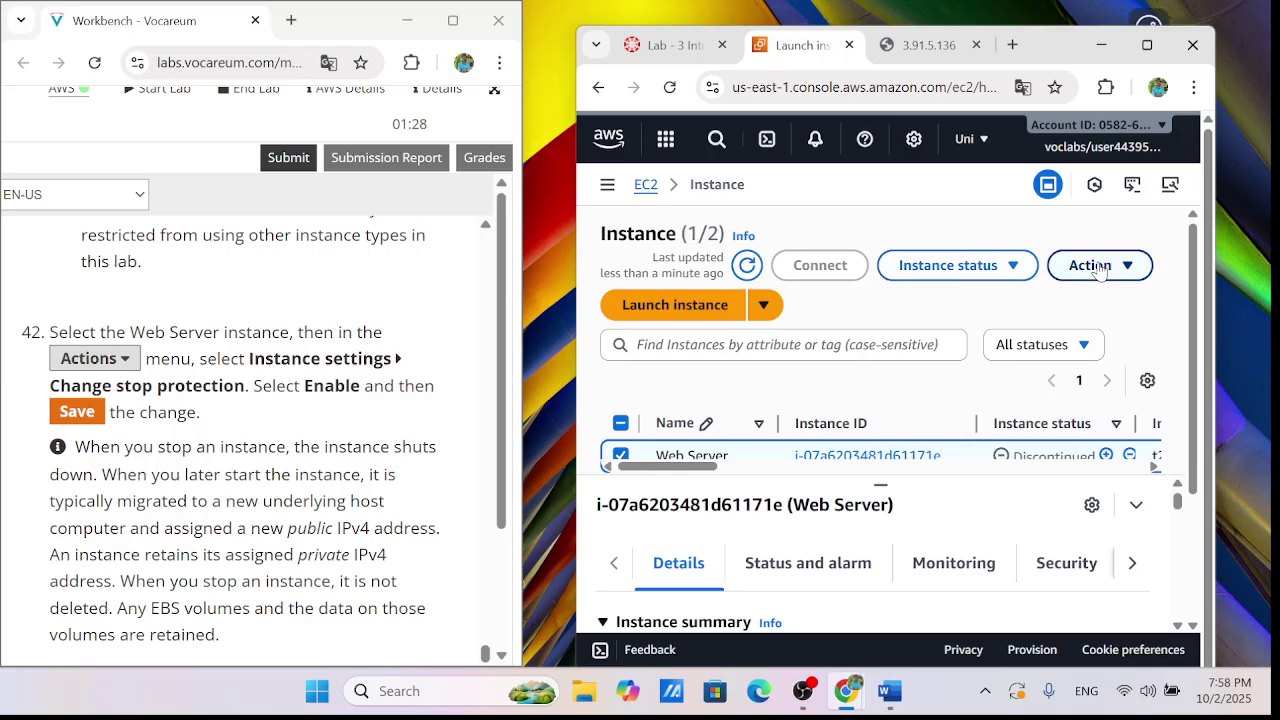
Translate the Web Server's instance settings options into English and look through them for stop protection
click(1099, 268)
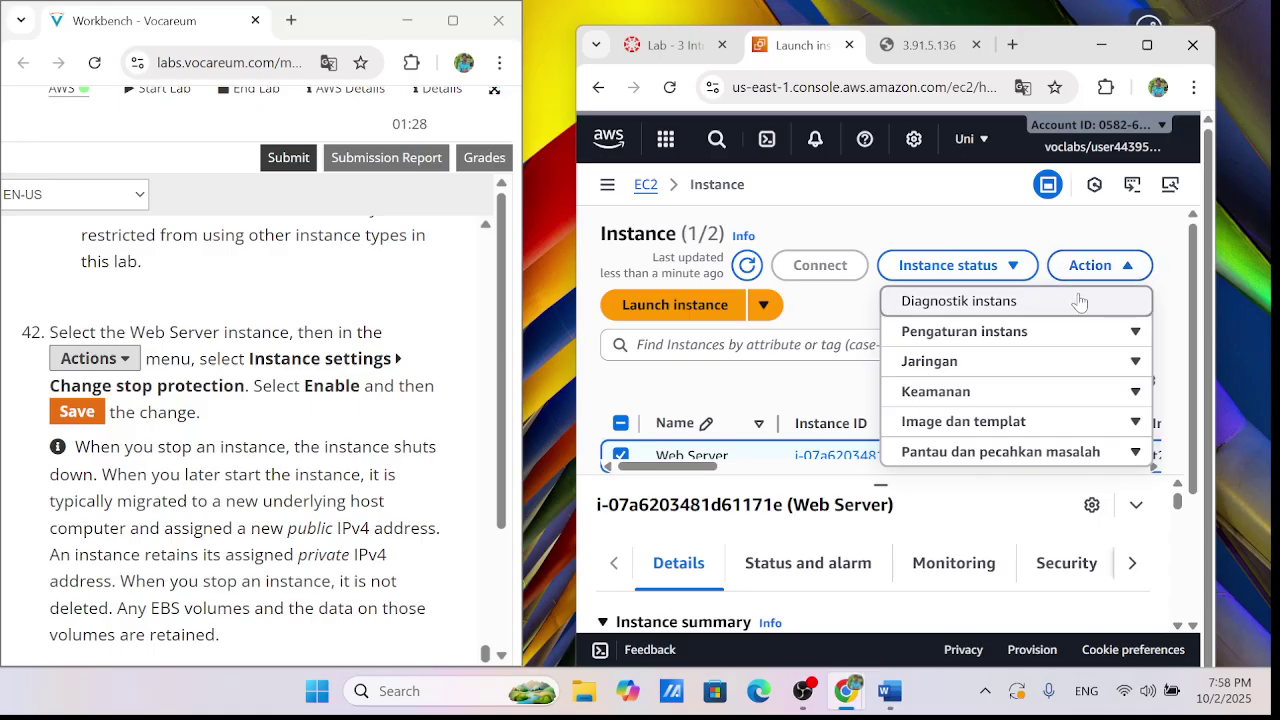
click(1068, 332)
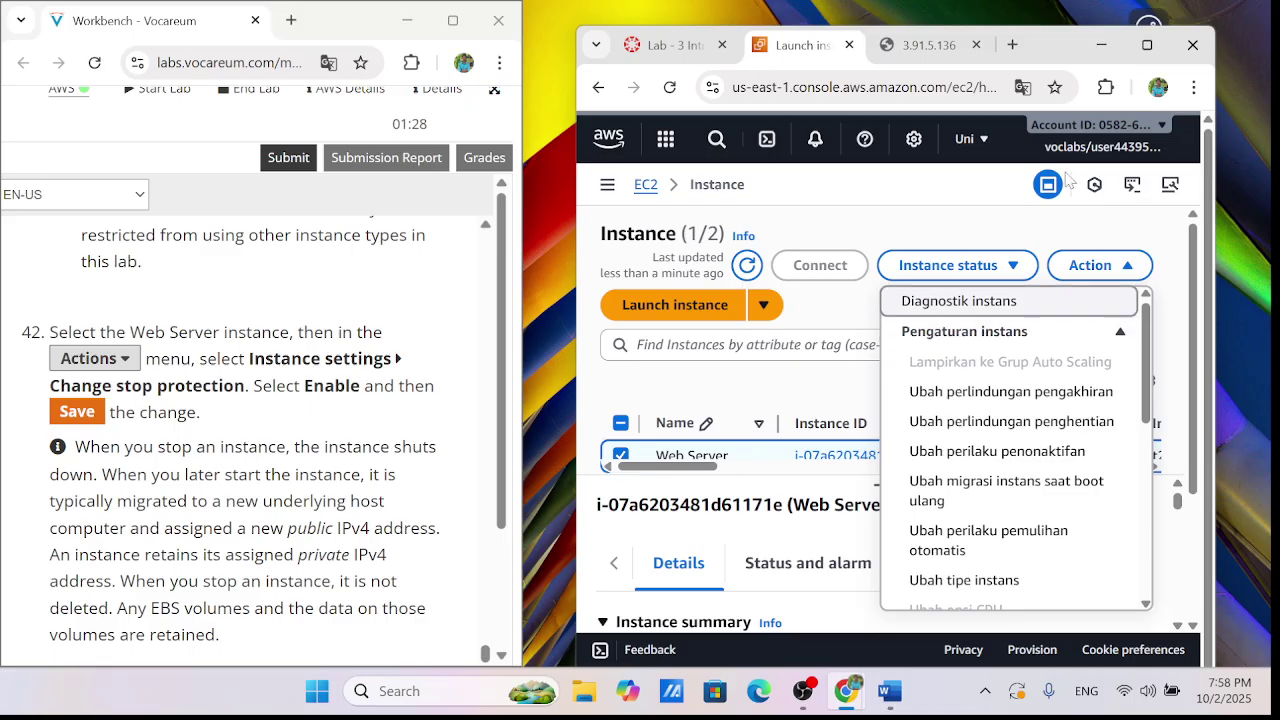
click(1022, 87)
click(778, 140)
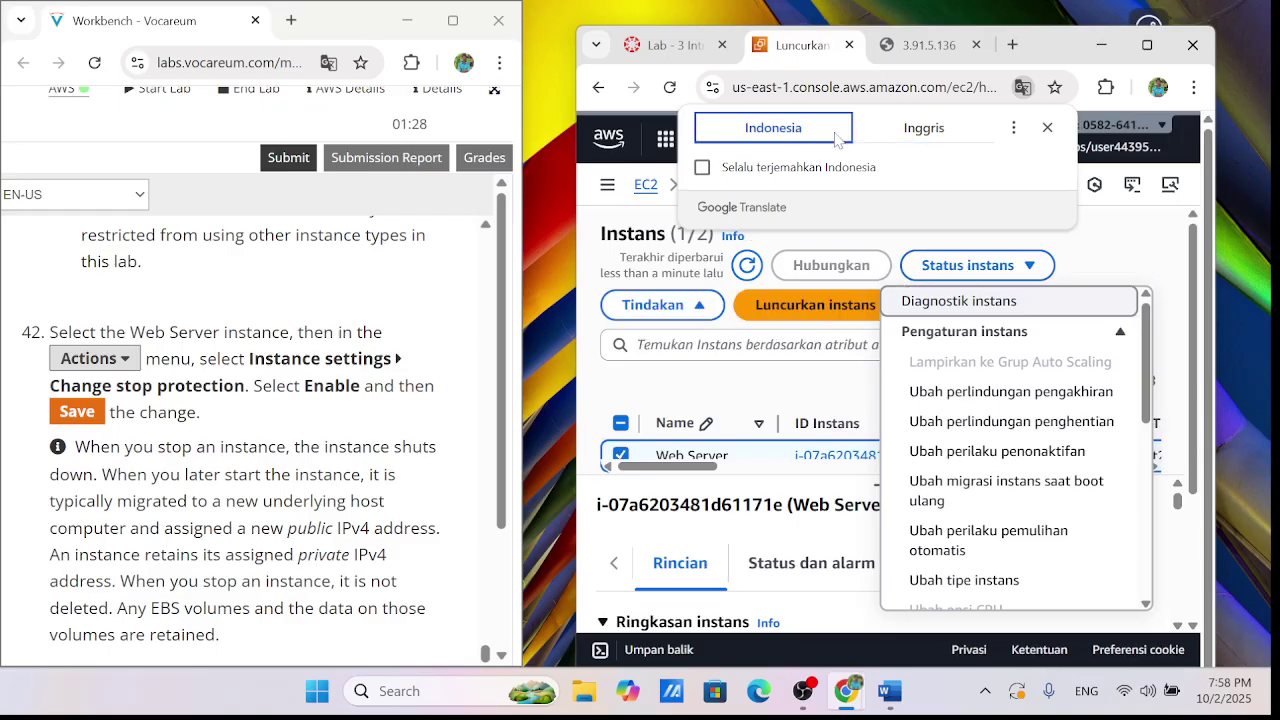
click(915, 130)
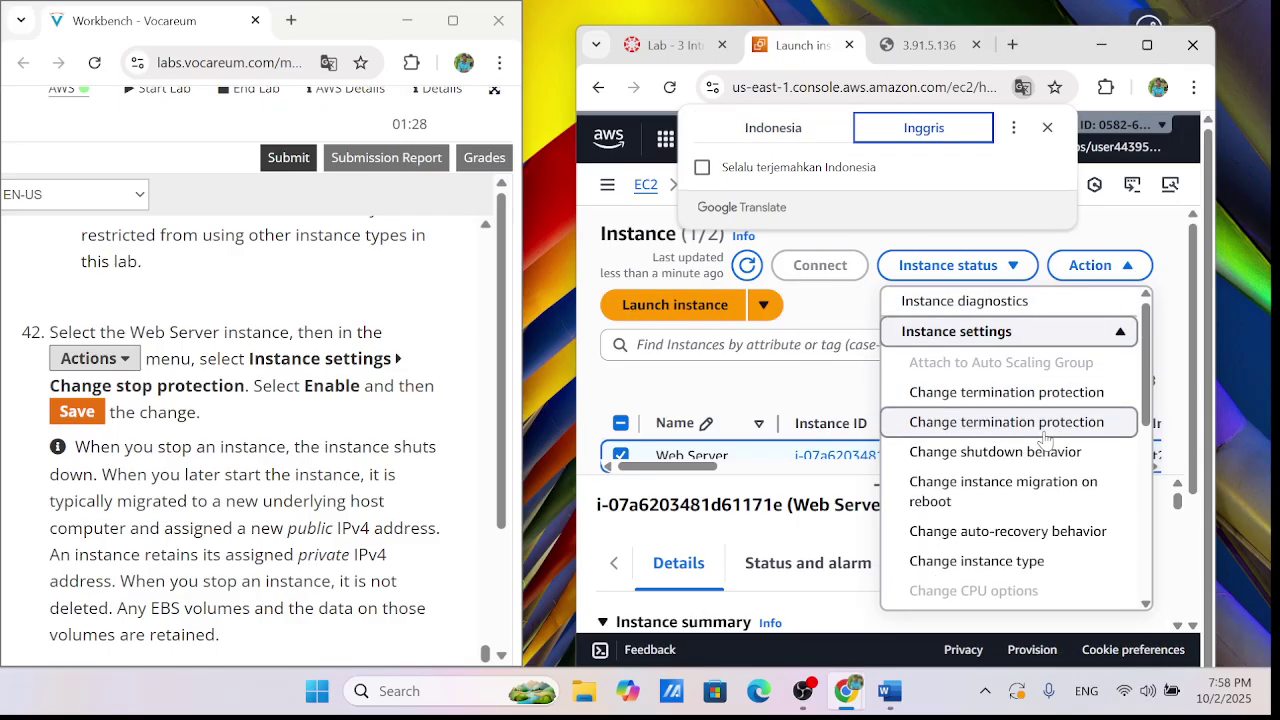
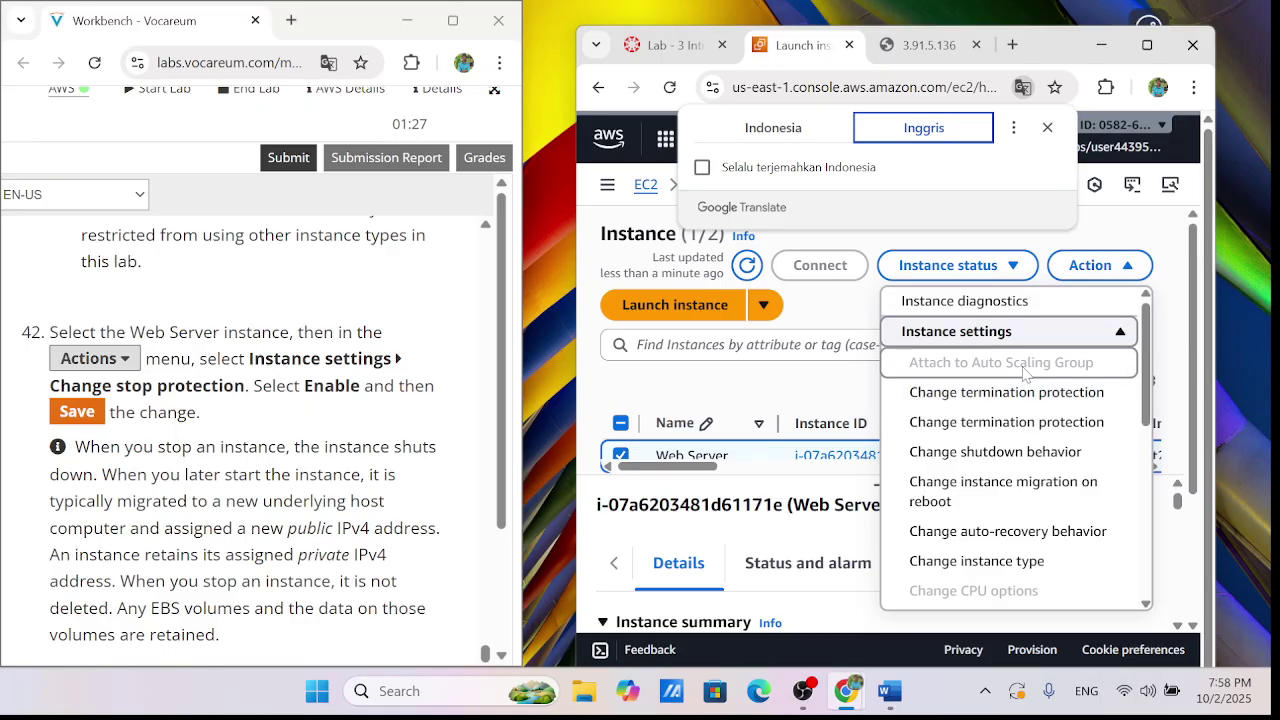
scroll(1025, 400, down, 2)
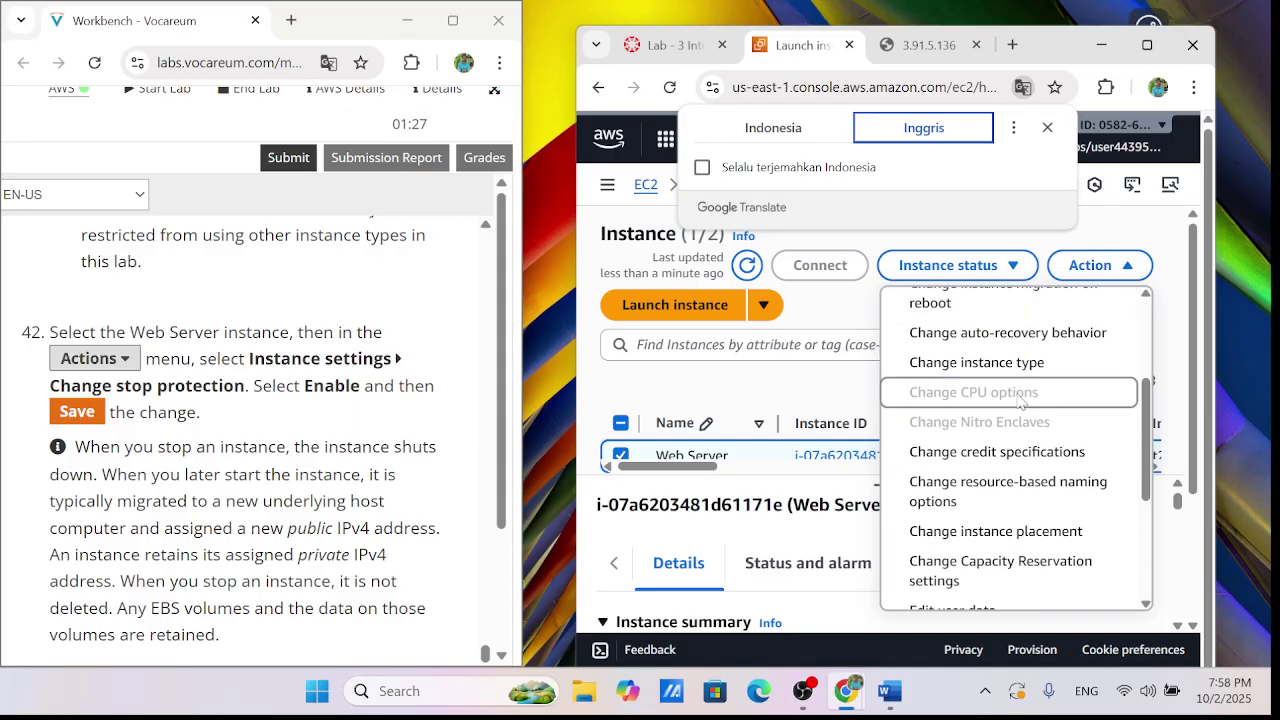
scroll(1020, 400, down, 2)
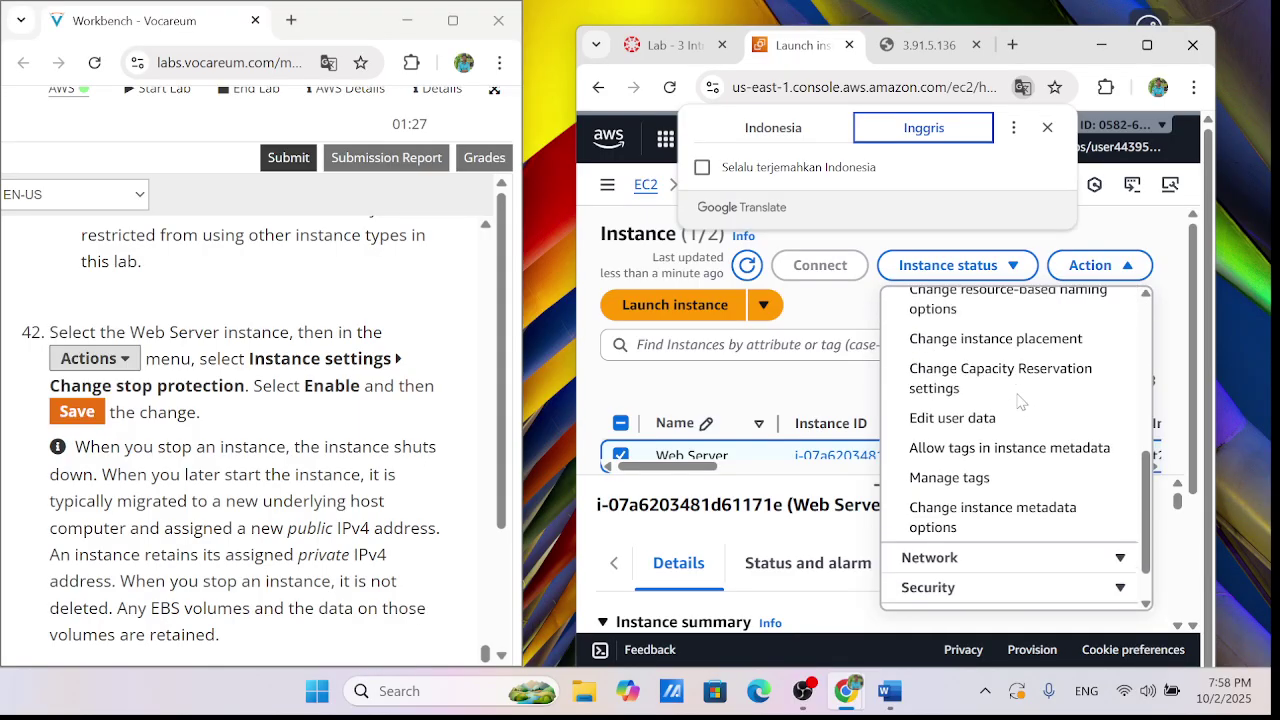
scroll(1020, 400, up, 4)
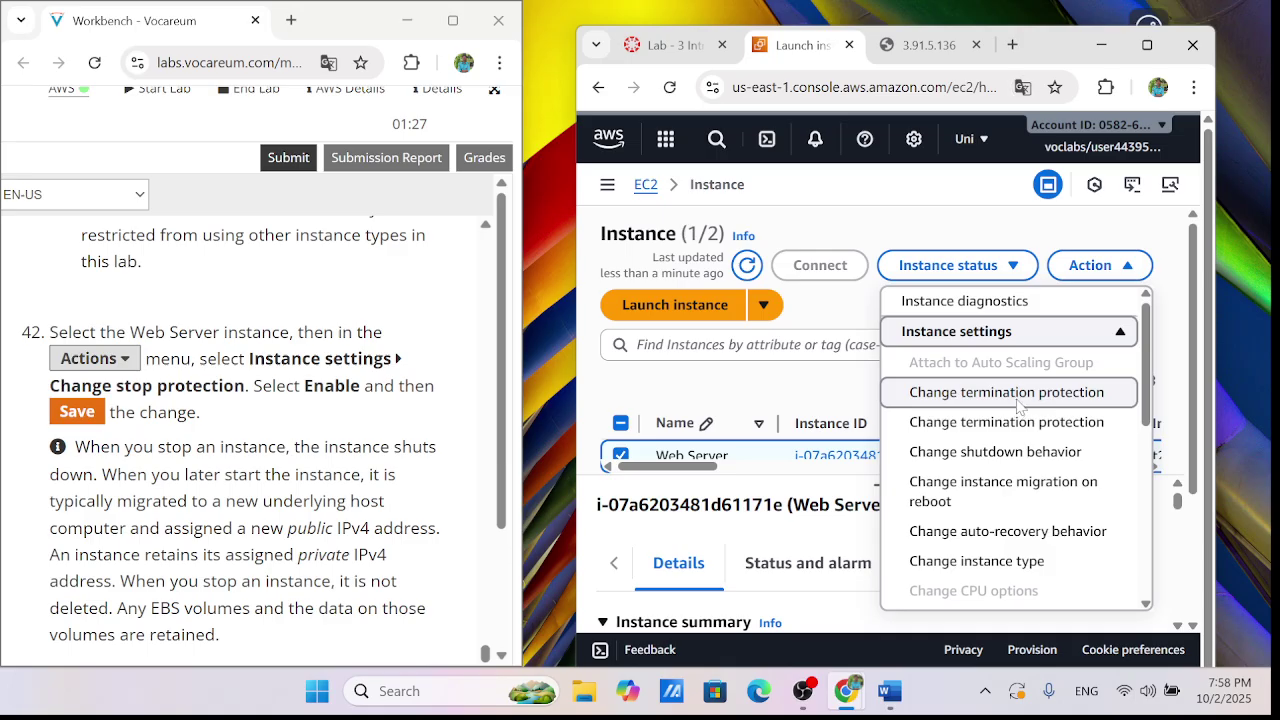
Check the Web Server's termination protection settings, close them without saving, and look over the Instances list
click(1019, 394)
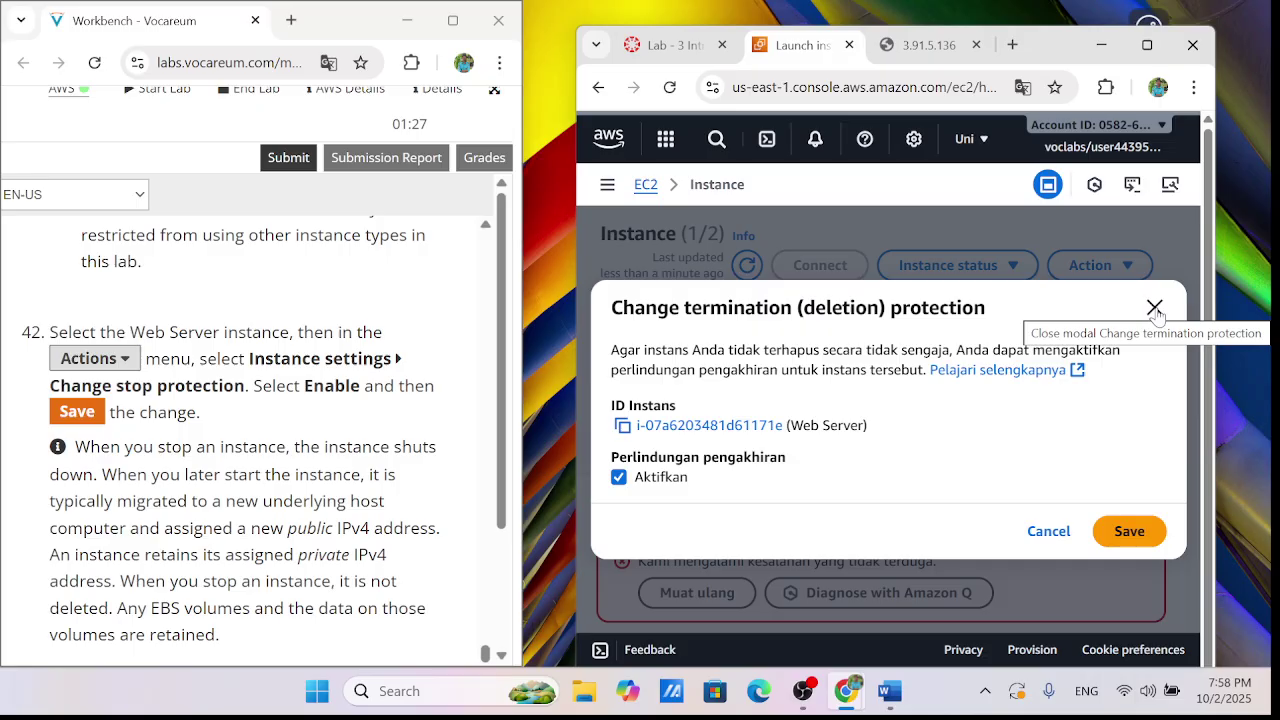
click(1155, 308)
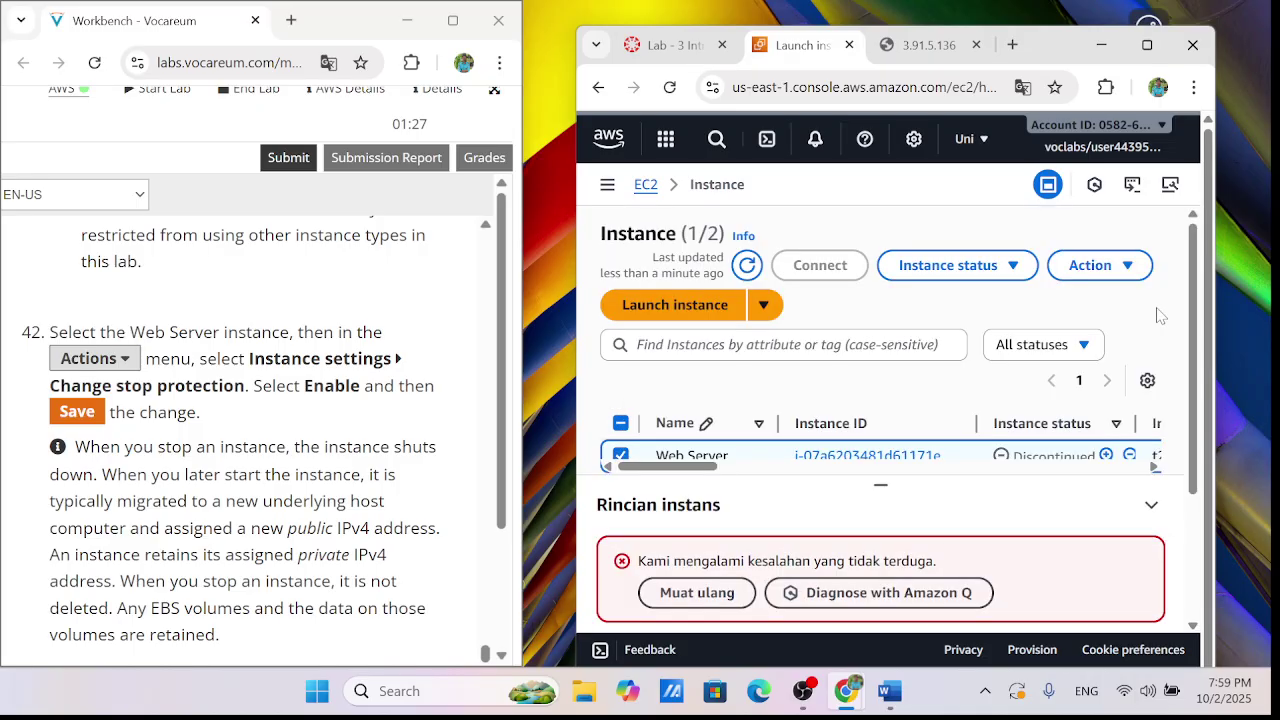
scroll(930, 372, down, 2)
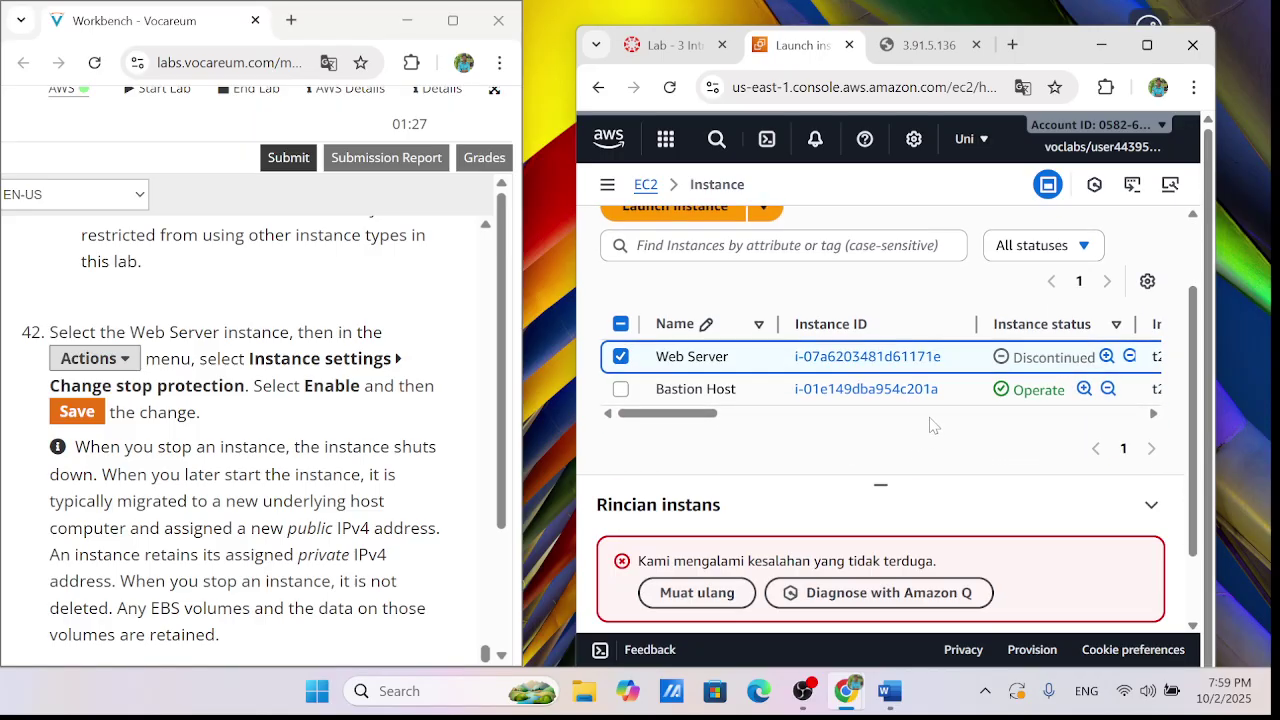
scroll(978, 385, up, 2)
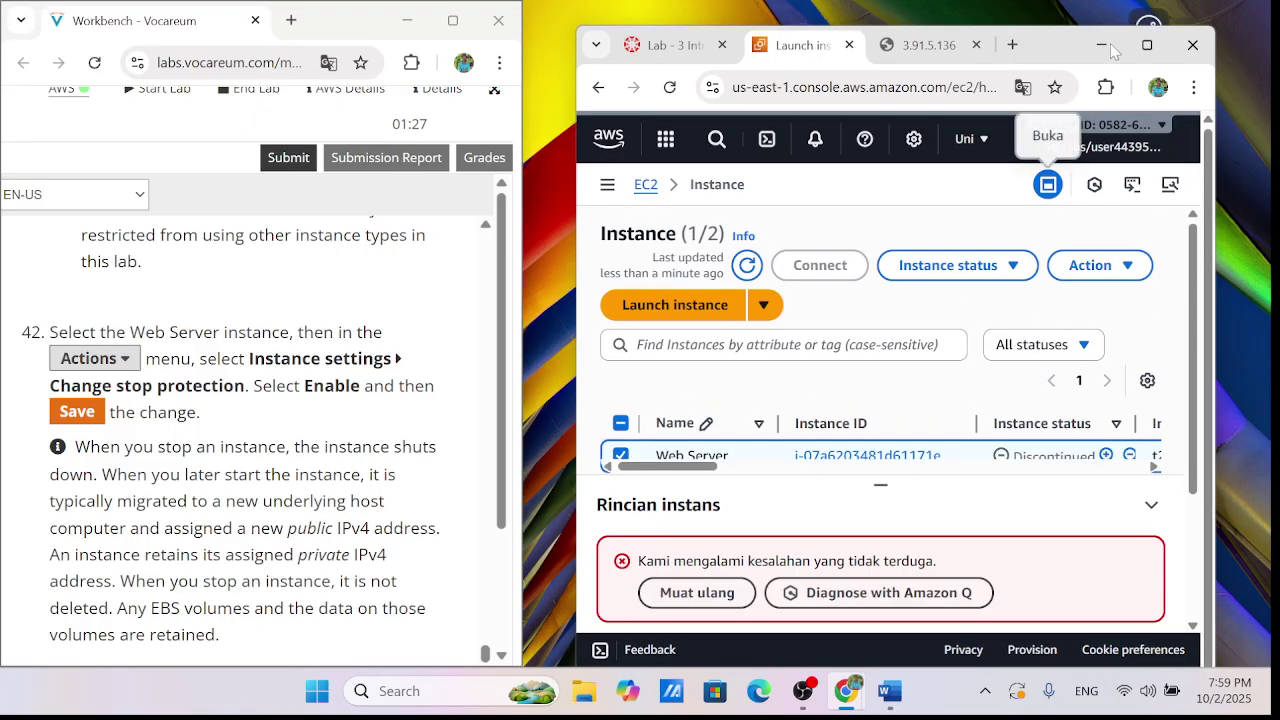
Maximize the EC2 console window, reload the Instances page and translate it into English
click(1146, 44)
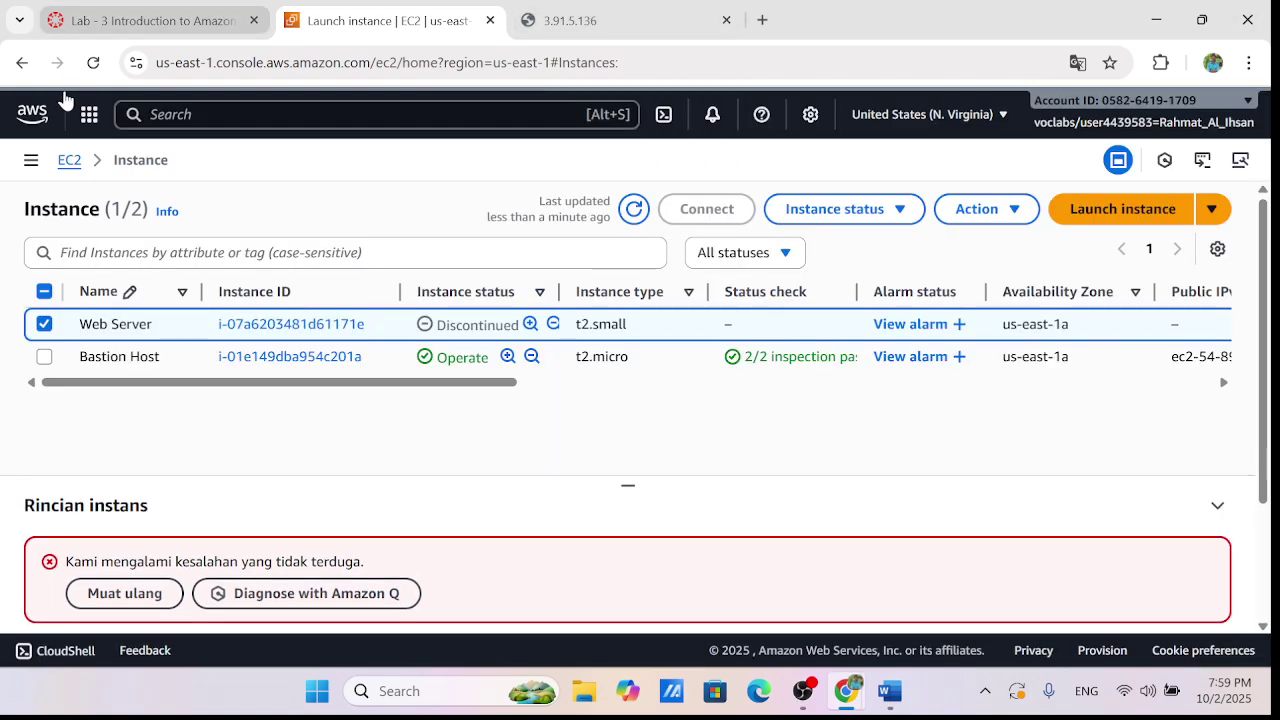
click(93, 62)
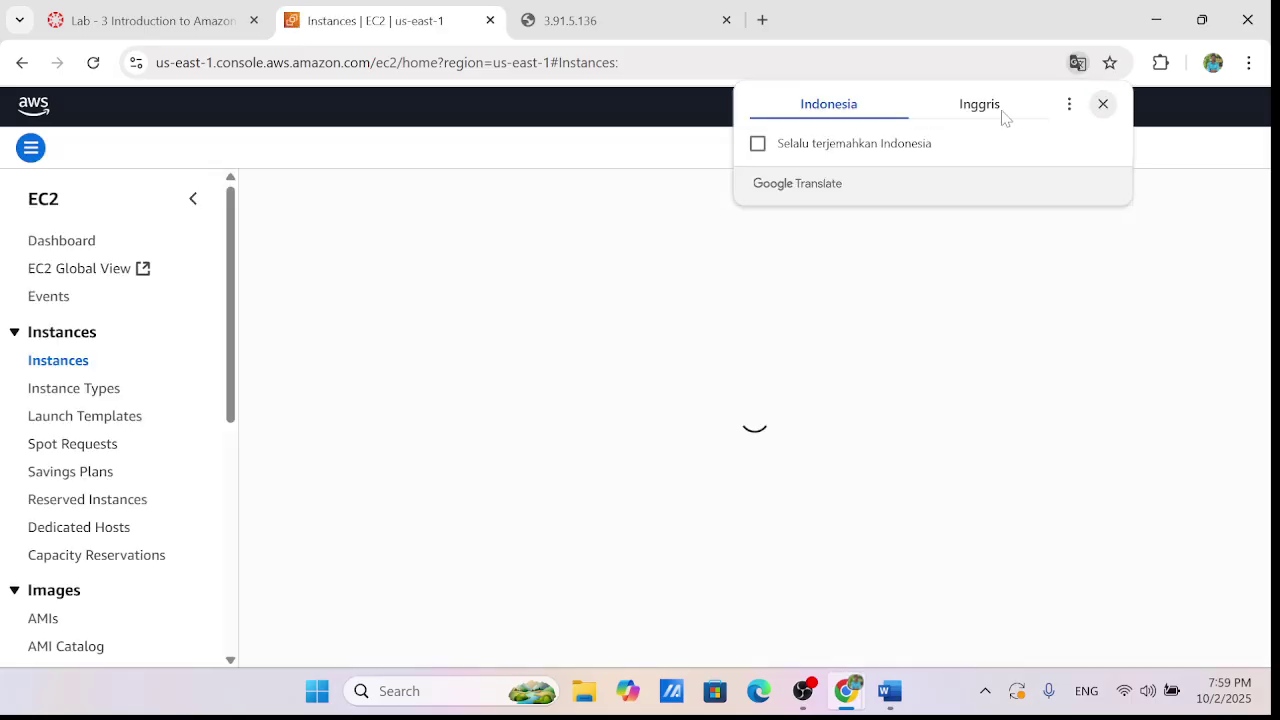
click(1005, 115)
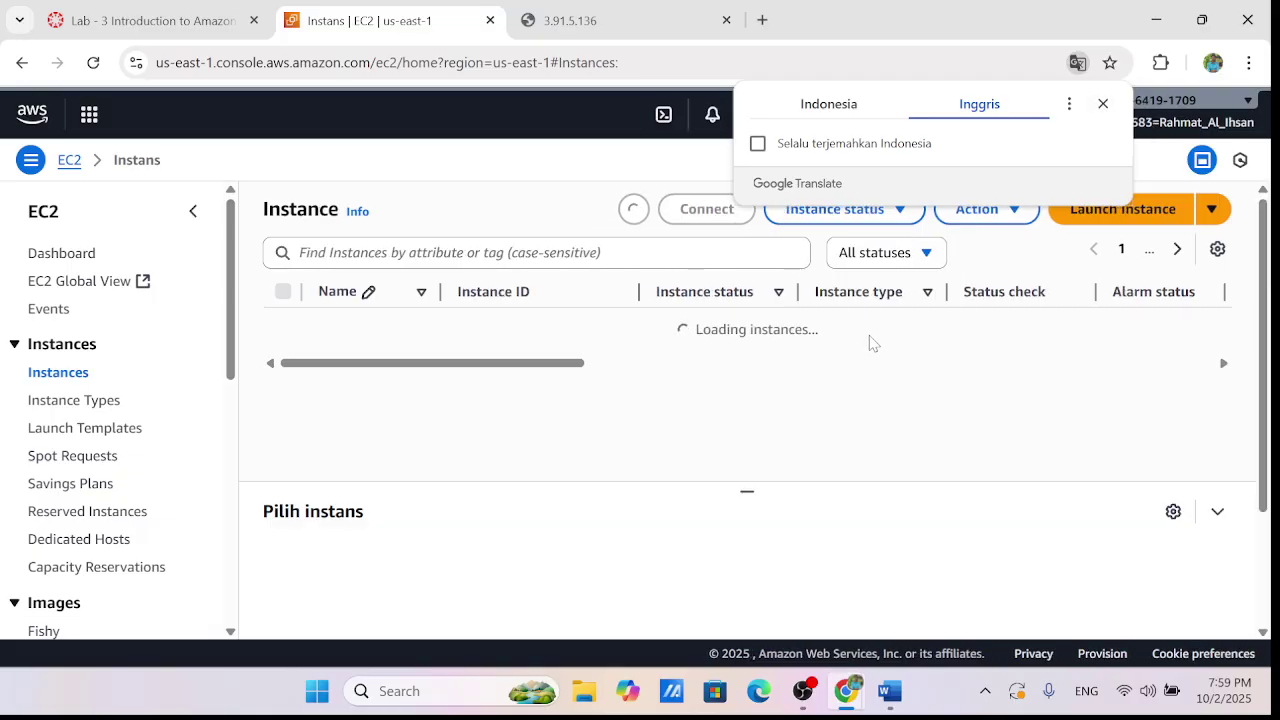
click(1103, 105)
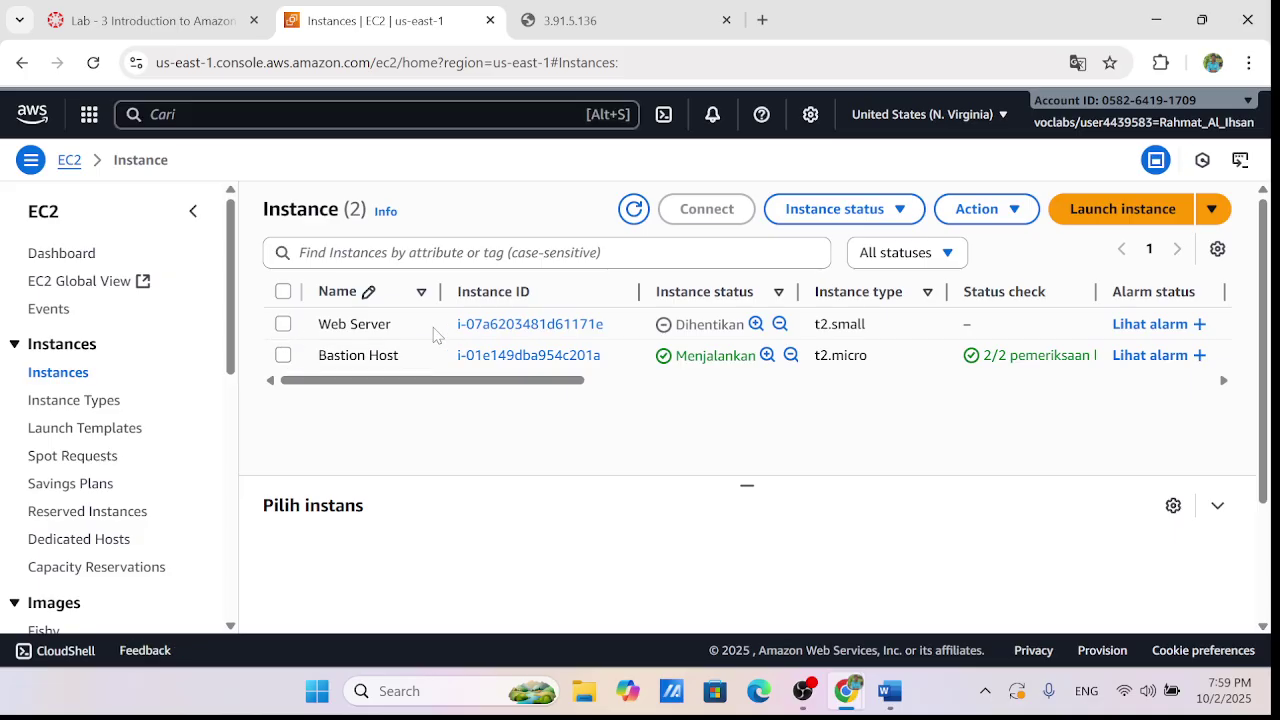
Select the Web Server instance and enlarge its details pane
click(400, 325)
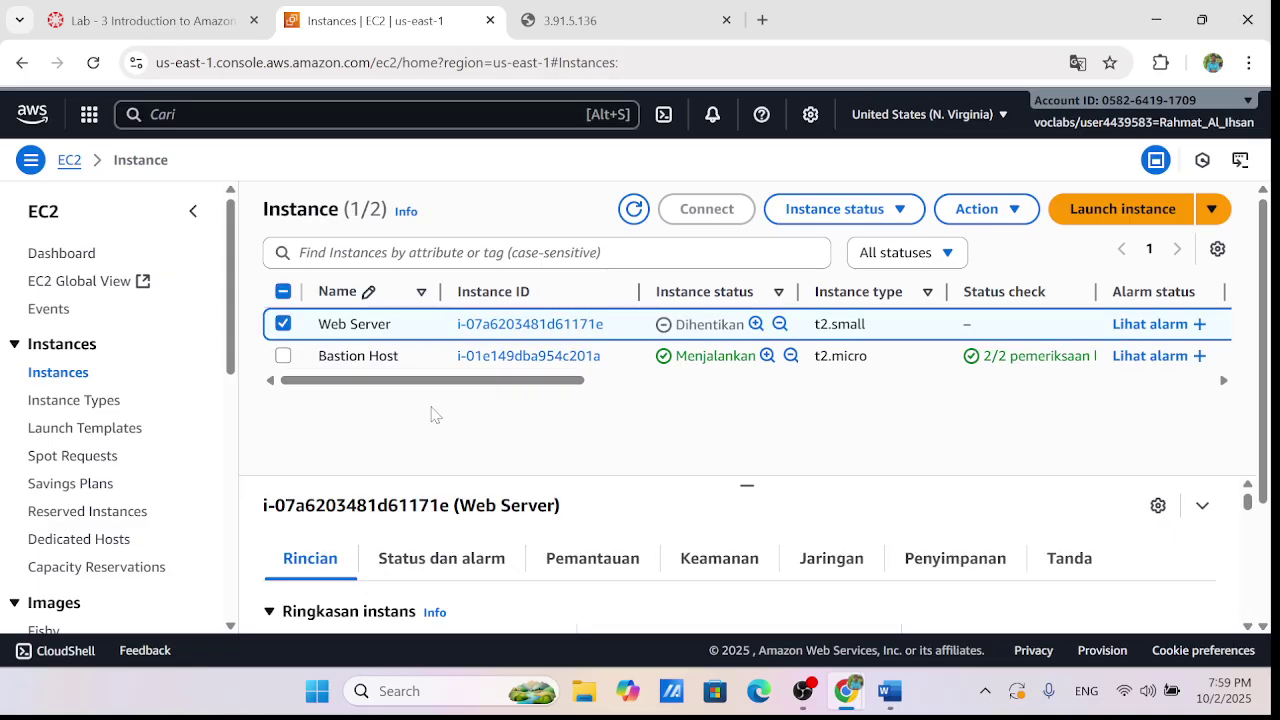
scroll(514, 457, down, 3)
scroll(514, 457, up, 3)
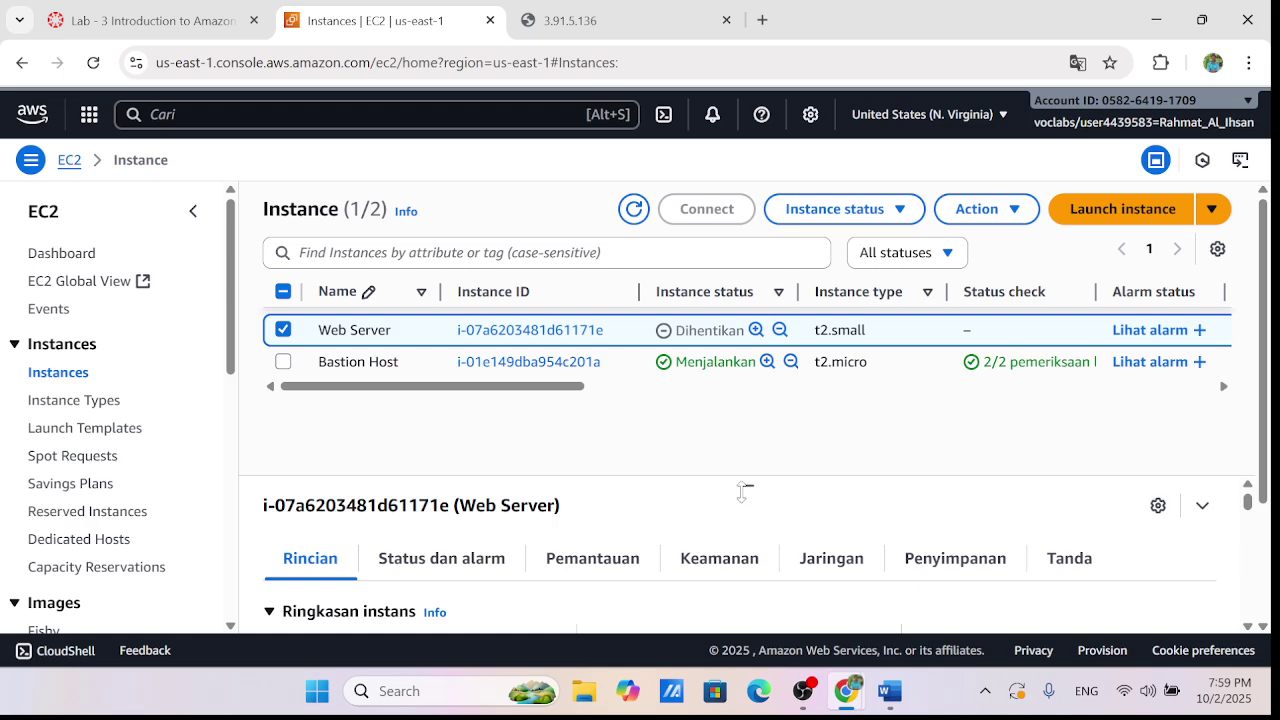
drag(746, 487, 748, 432)
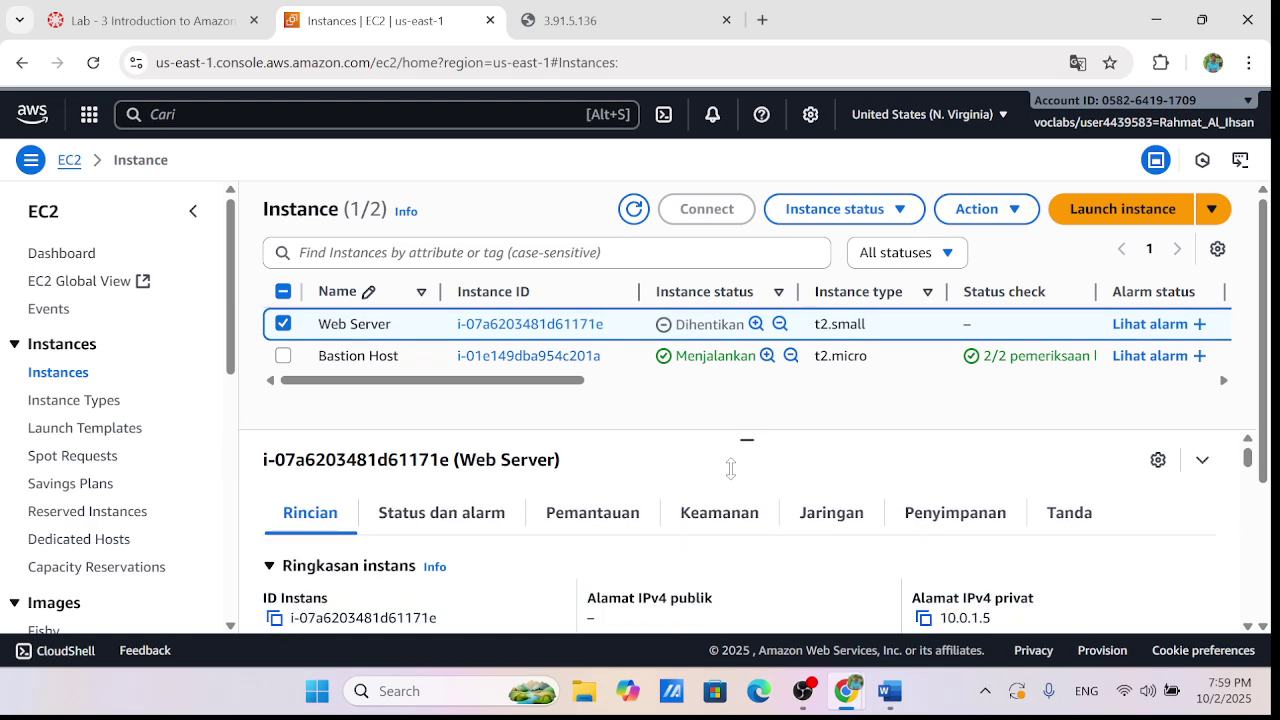
Show the Web Server's available actions and retranslate the page from Indonesian into English
click(977, 229)
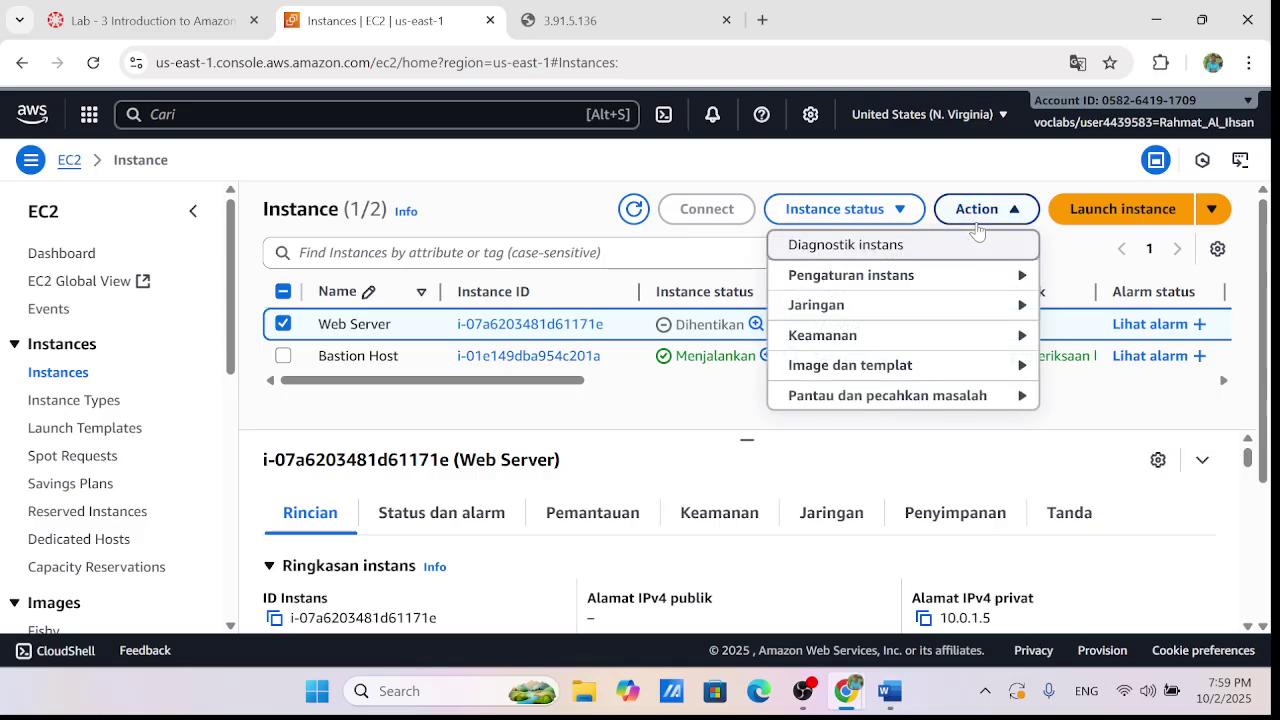
click(1076, 63)
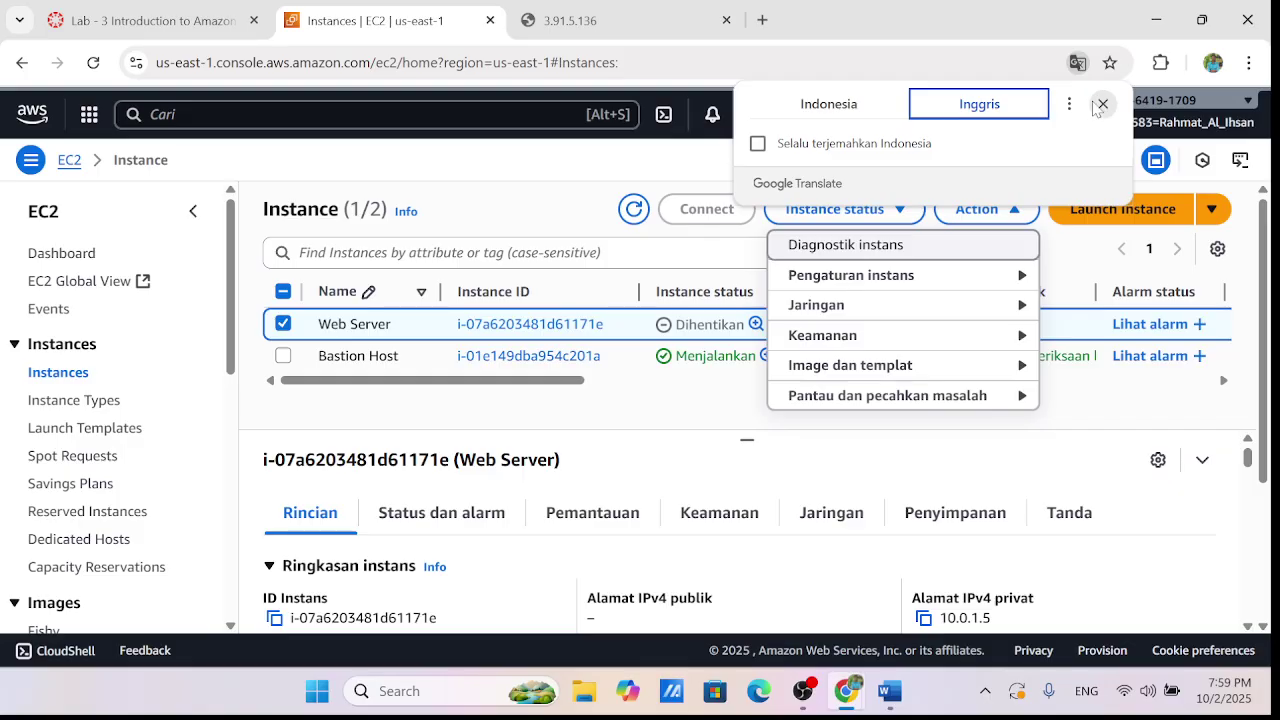
click(815, 108)
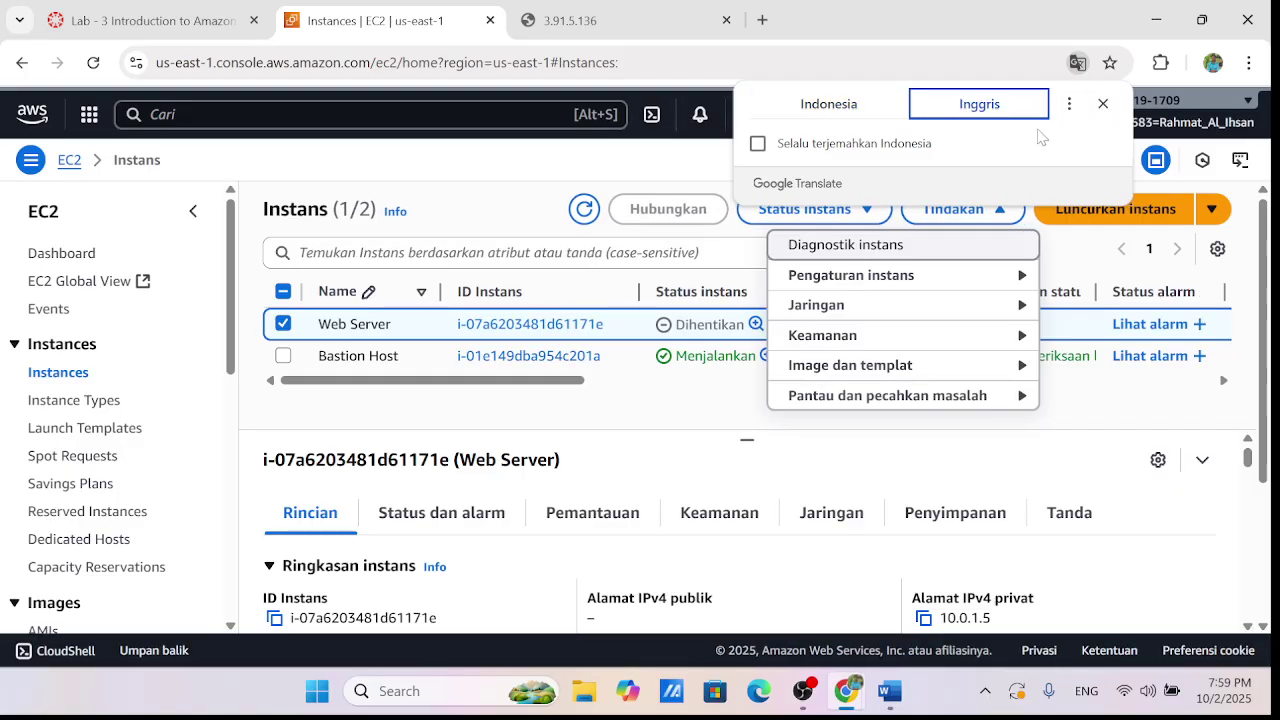
click(1103, 103)
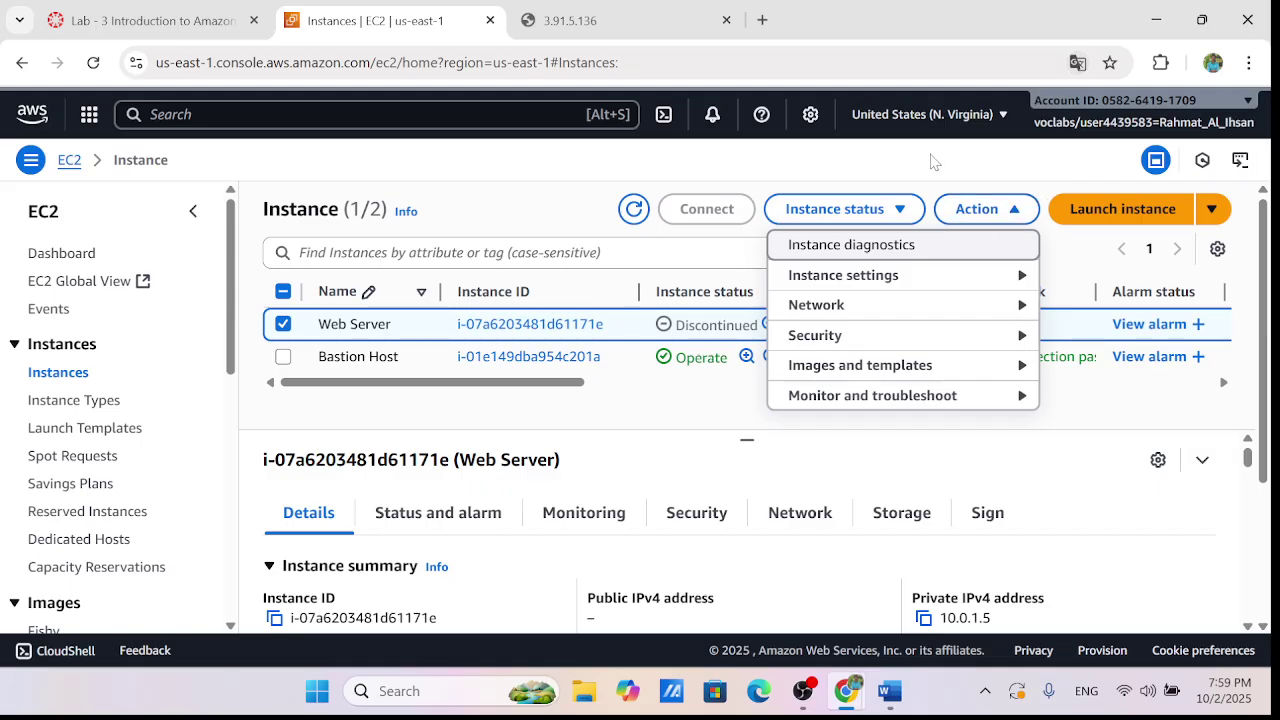
Search the Web Server's untranslated instance settings options for stop protection, then close them and return to the Instances list
click(977, 208)
click(977, 208)
key(Down)
key(Down)
key(Right)
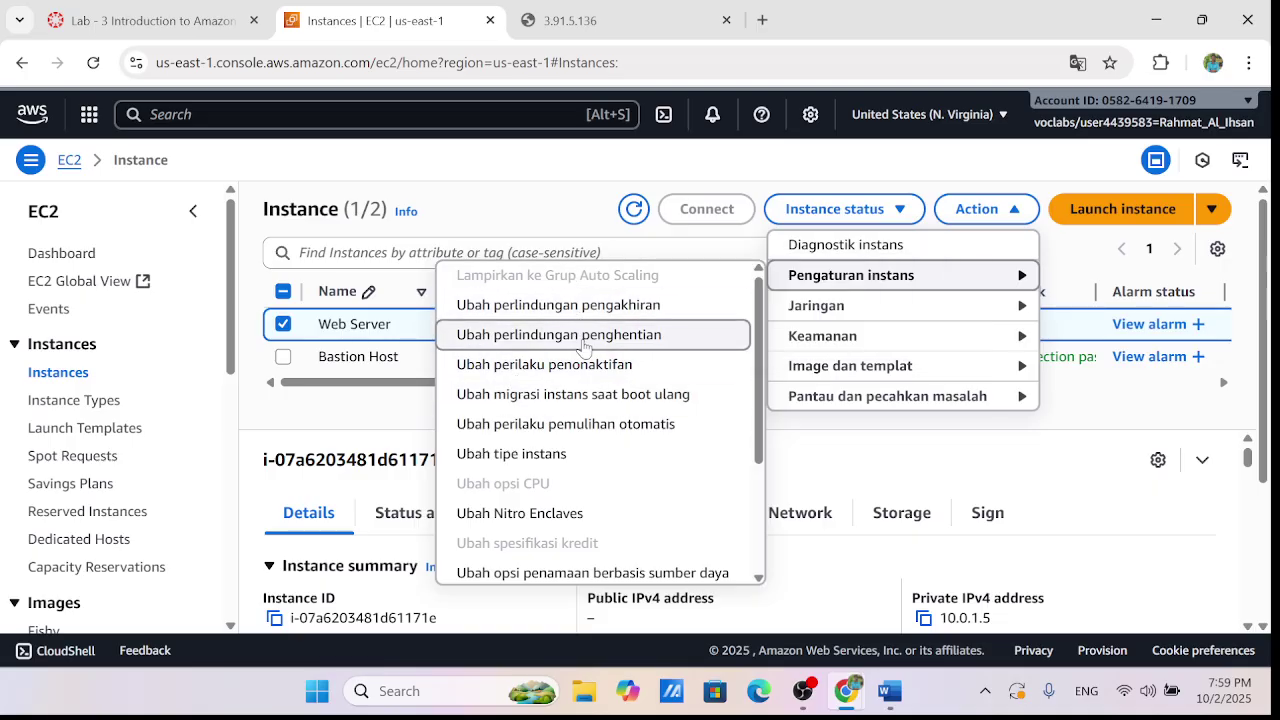
scroll(585, 350, down, 5)
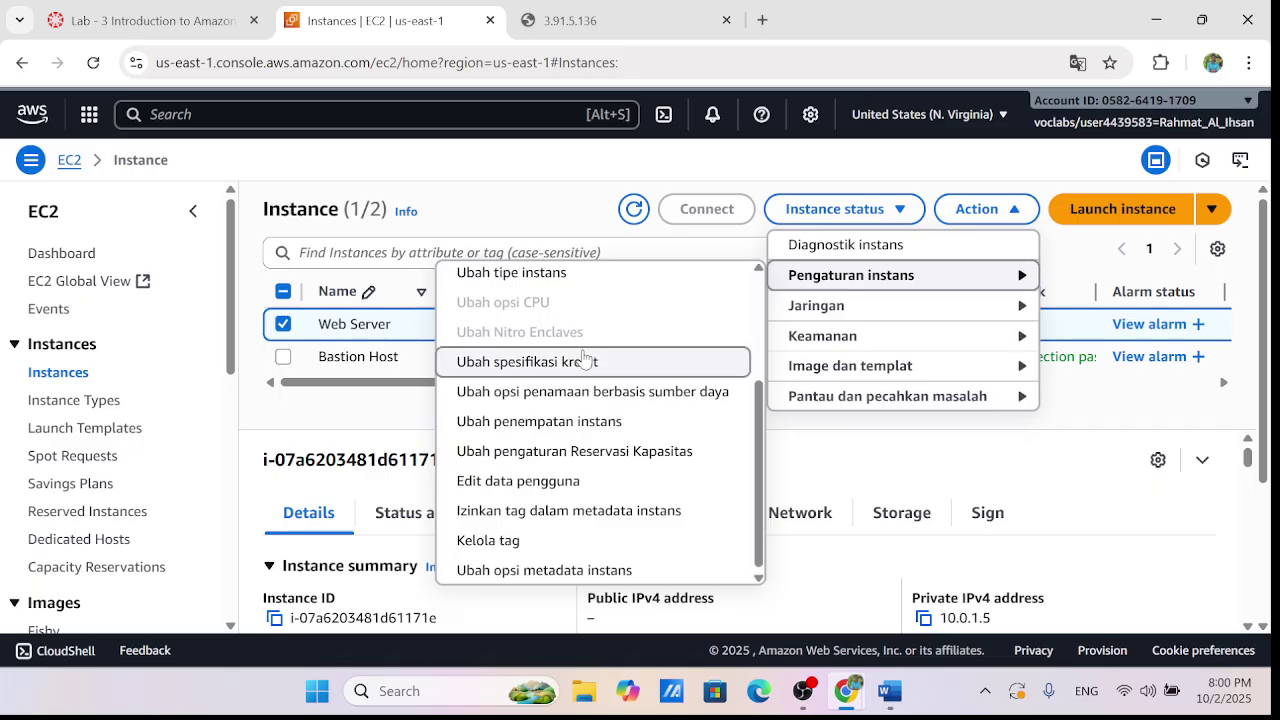
scroll(634, 487, down, 2)
click(900, 444)
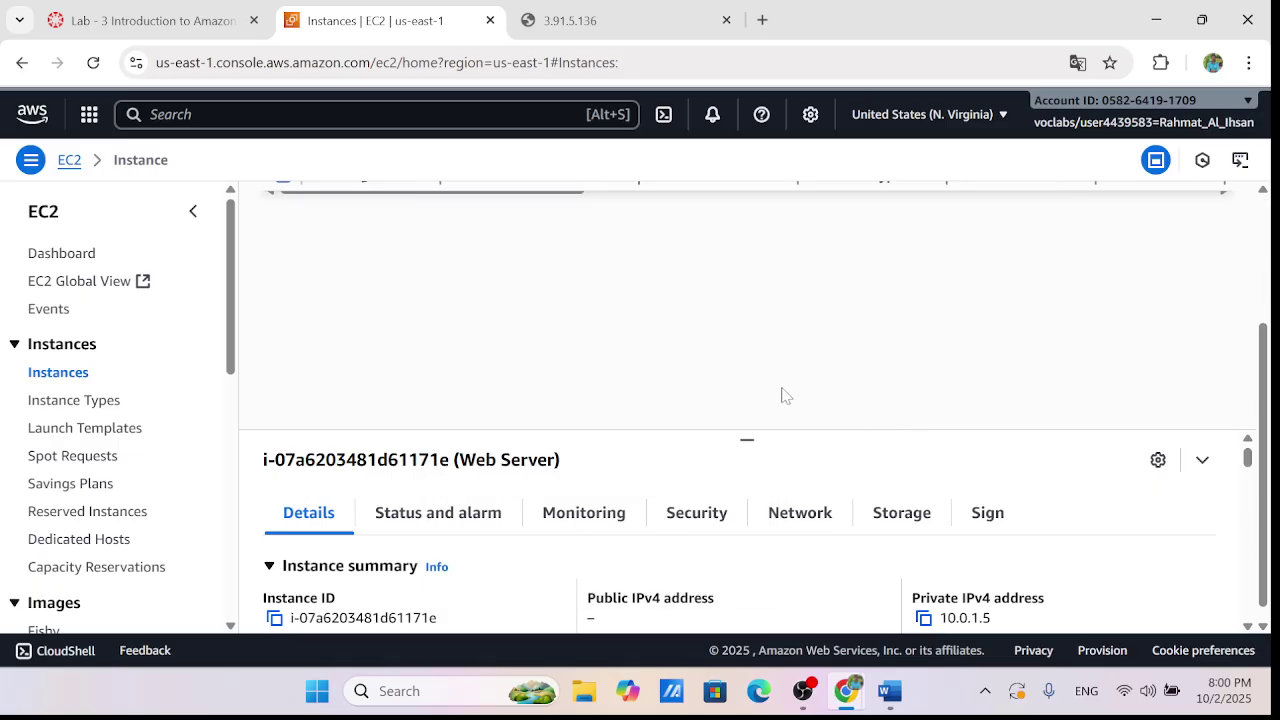
scroll(765, 392, up, 3)
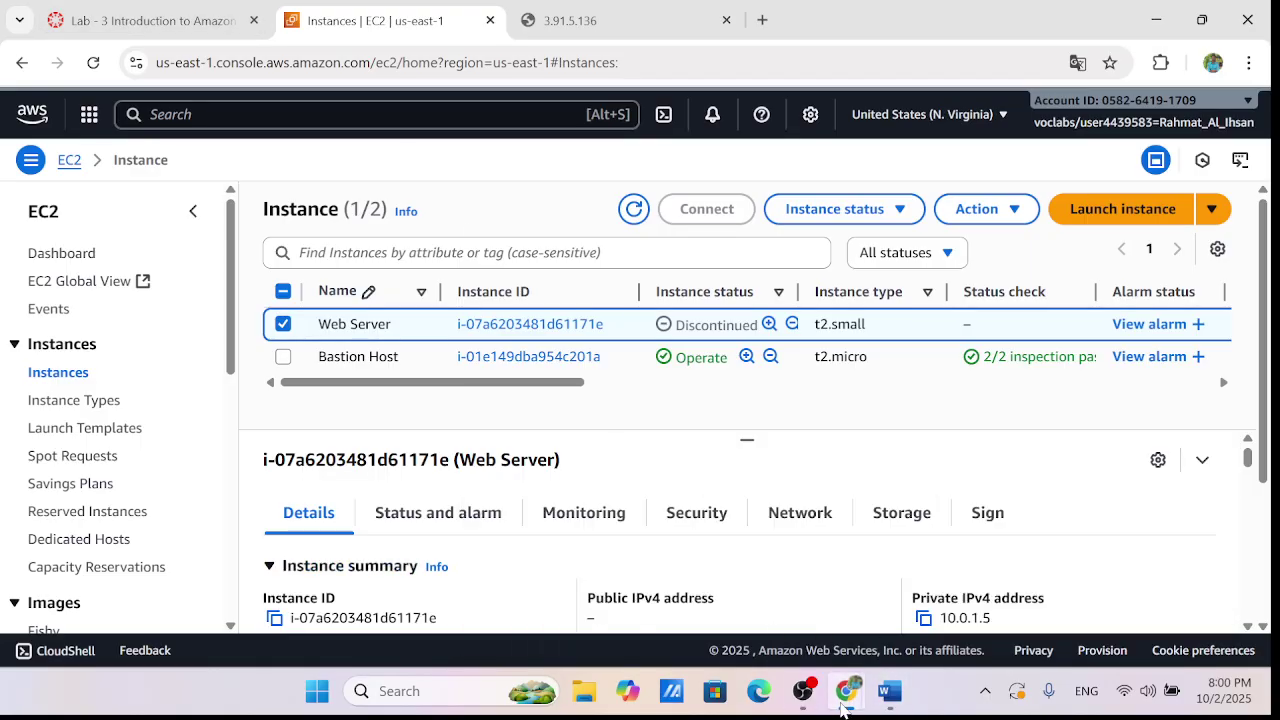
Bring up the Vocareum lab instructions at step 42 and translate them from English into Indonesian
mouse_move(846, 695)
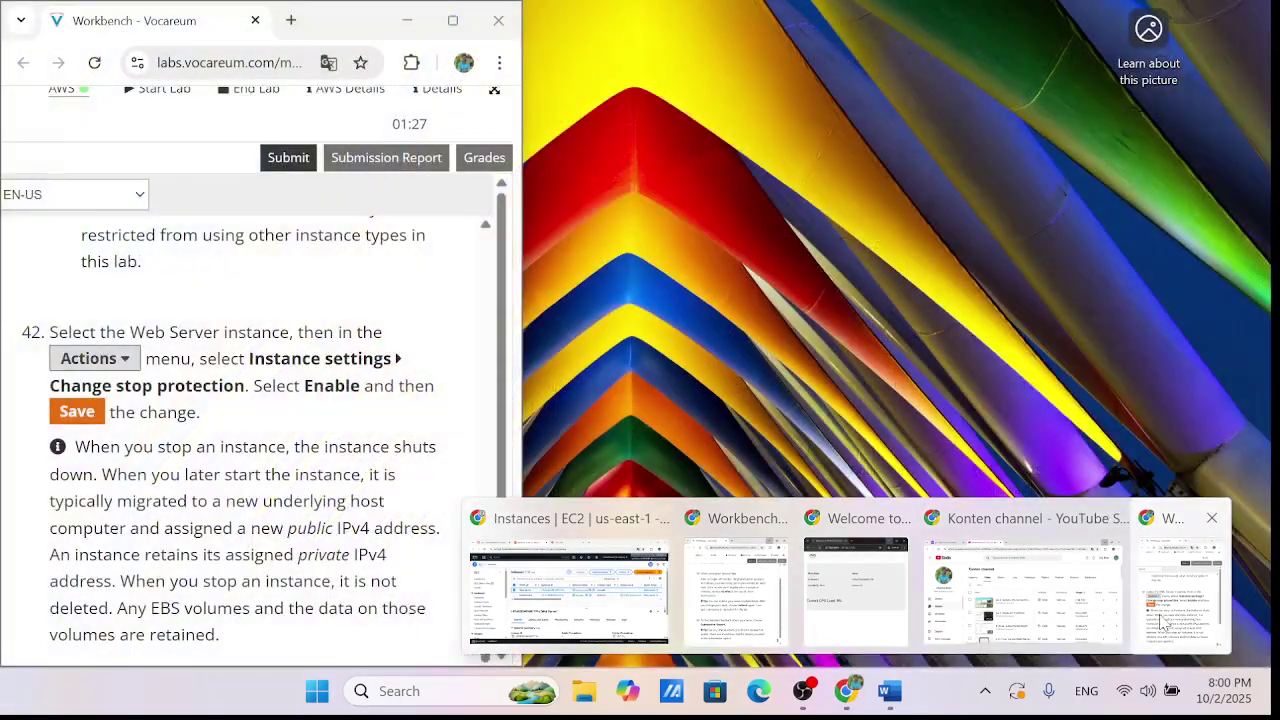
click(735, 590)
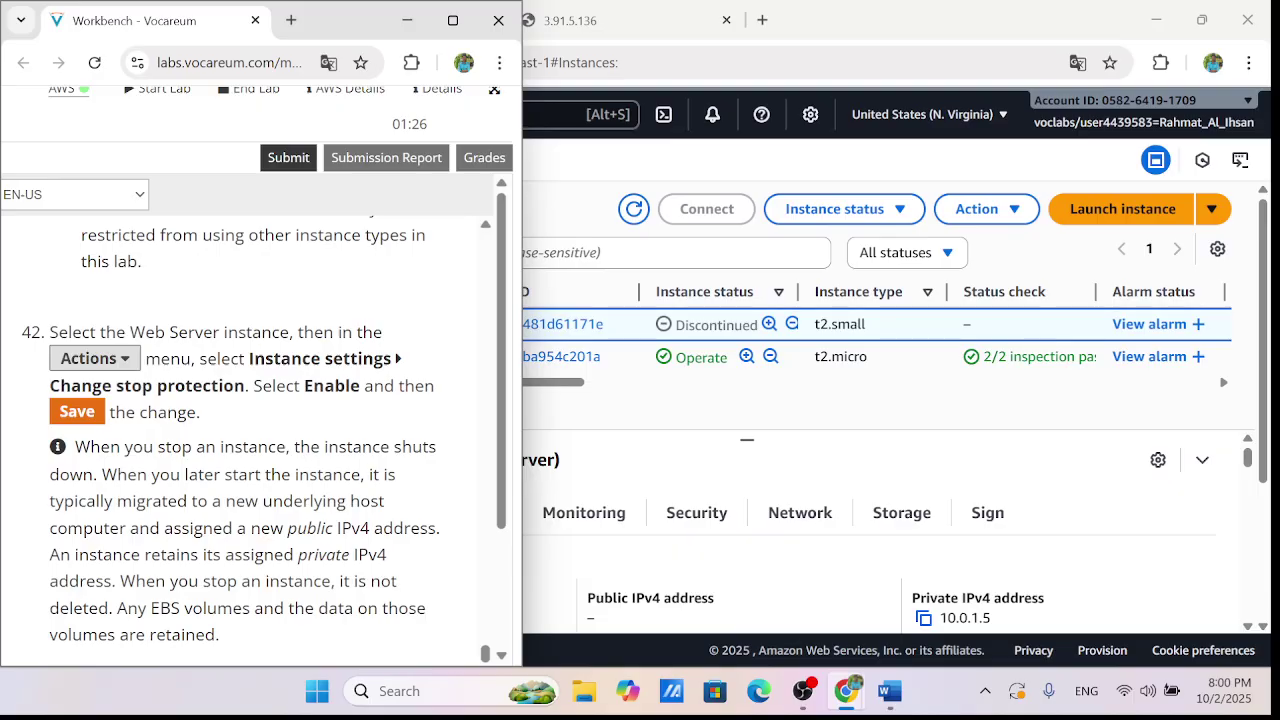
click(316, 66)
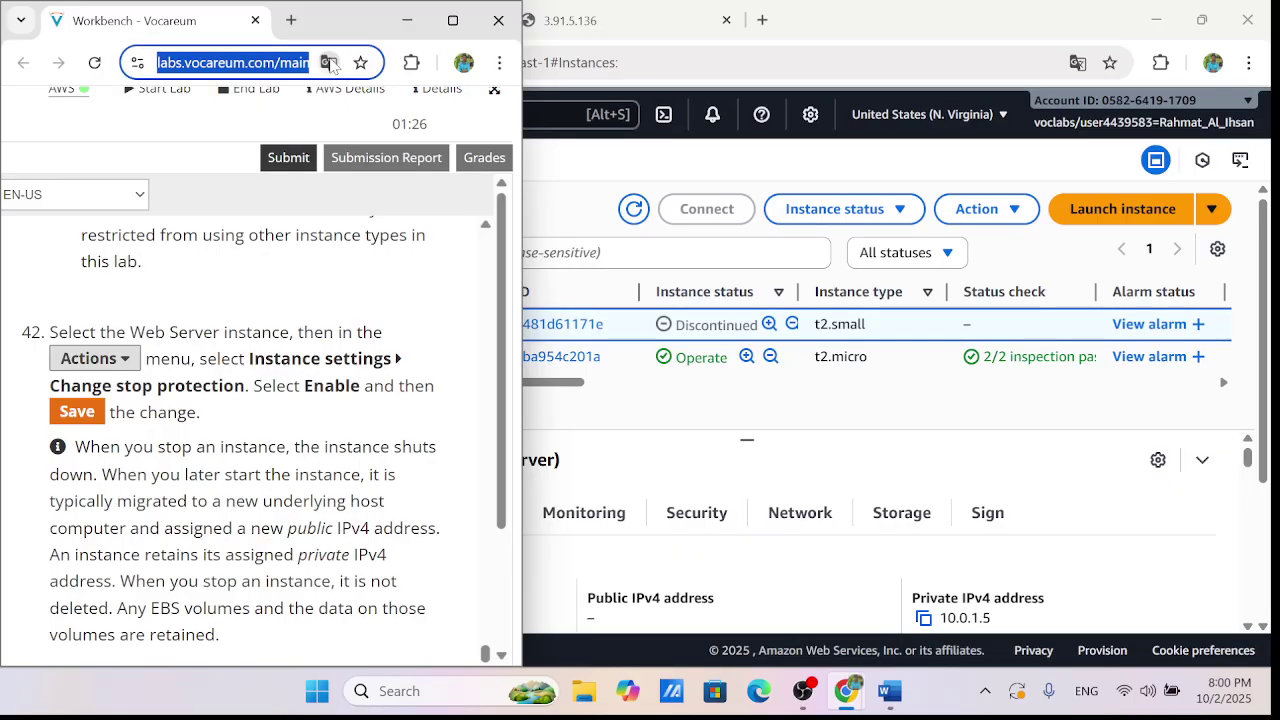
click(328, 62)
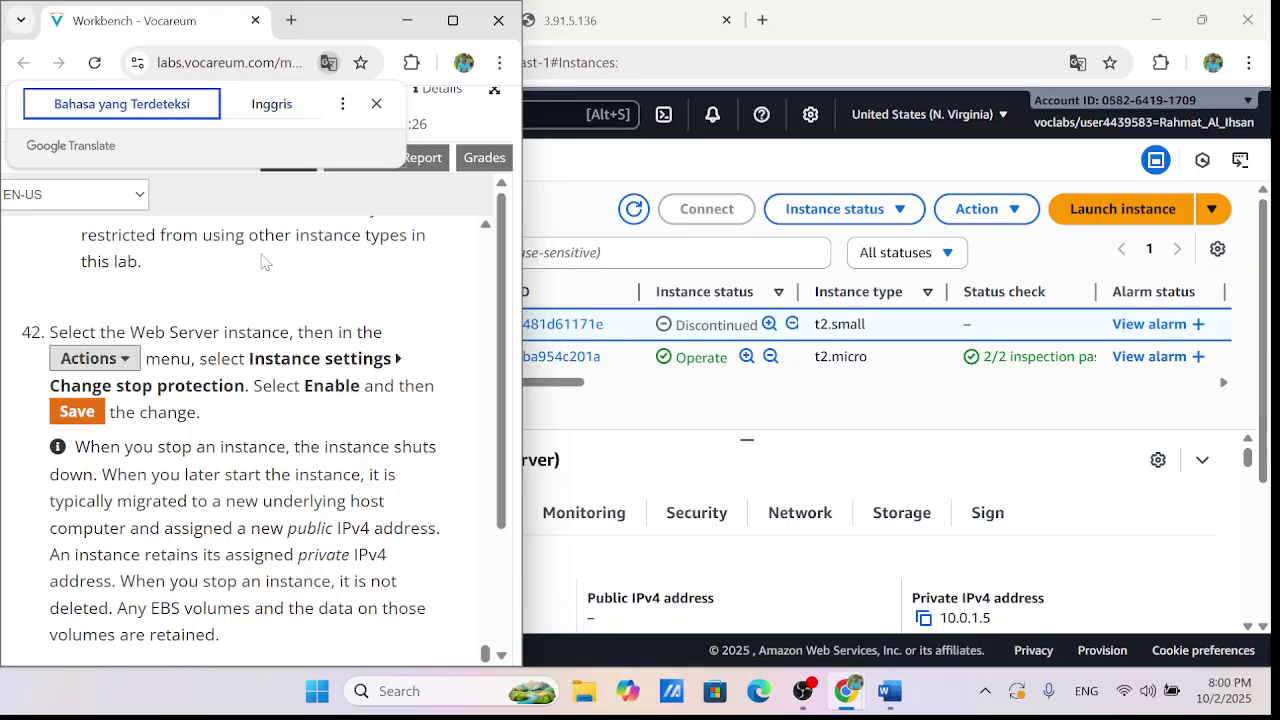
click(342, 103)
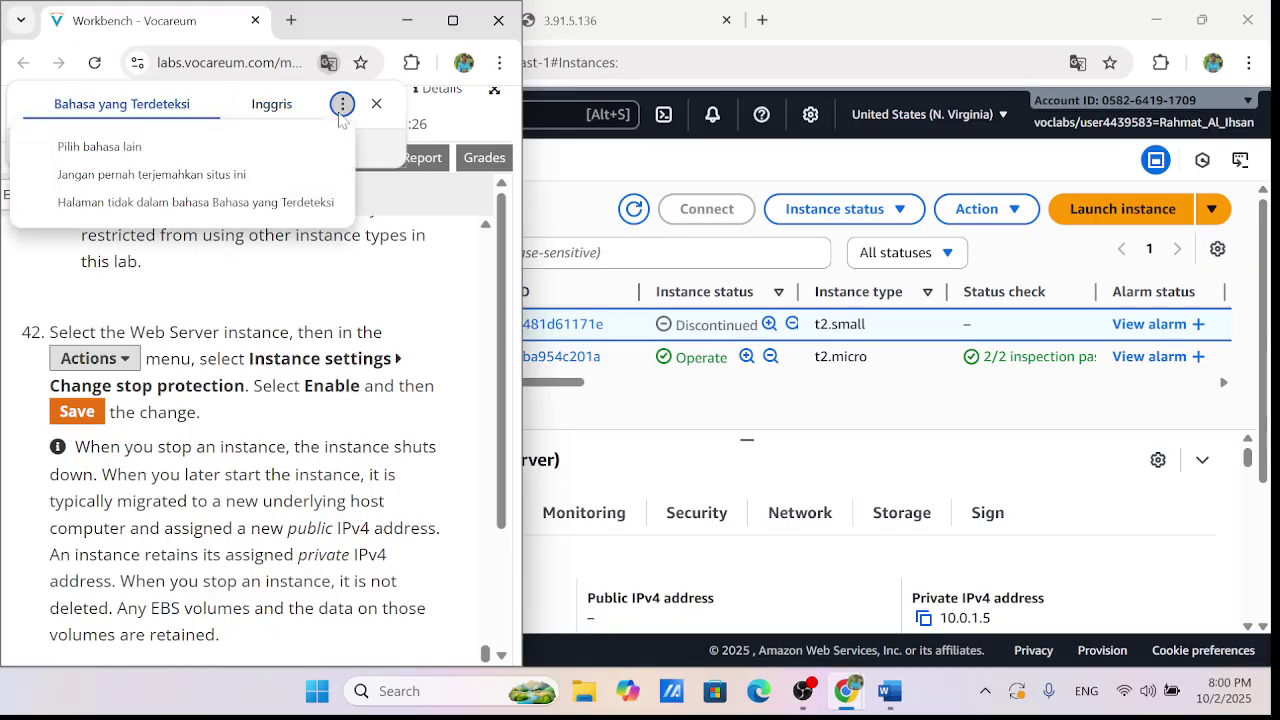
click(213, 158)
click(268, 160)
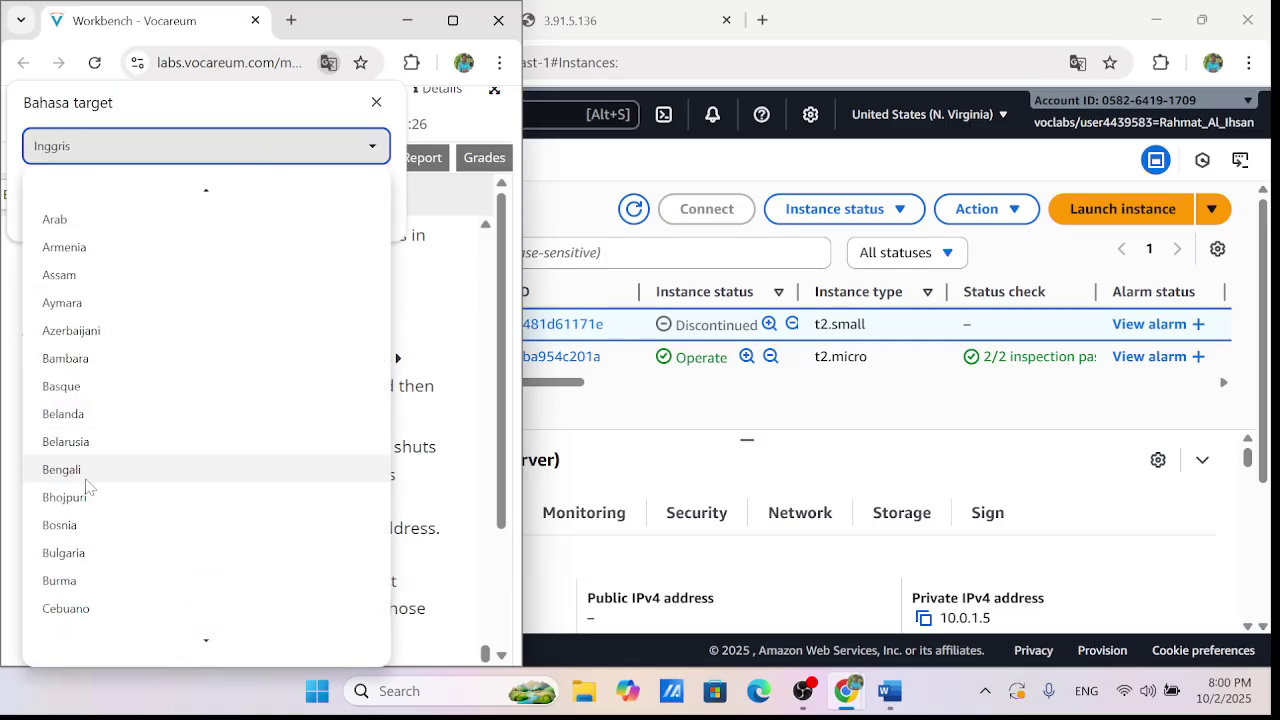
scroll(87, 486, down, 10)
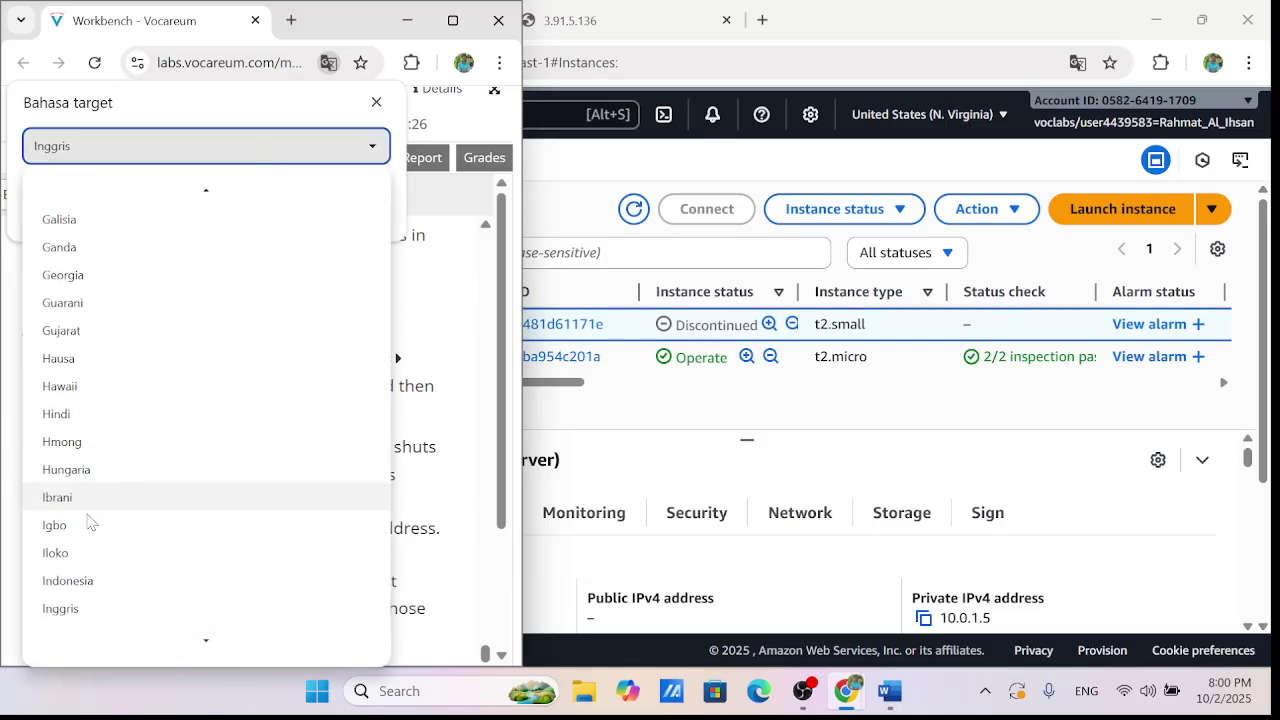
scroll(100, 495, down, 1)
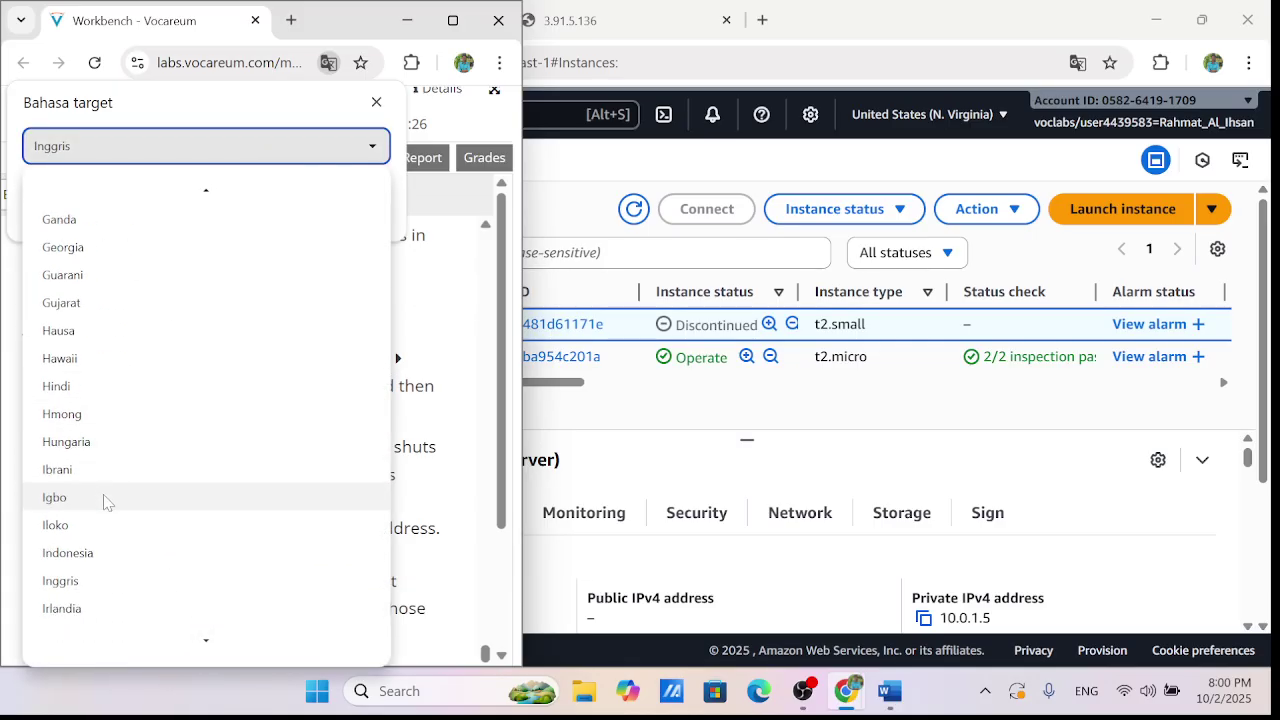
click(89, 552)
click(350, 224)
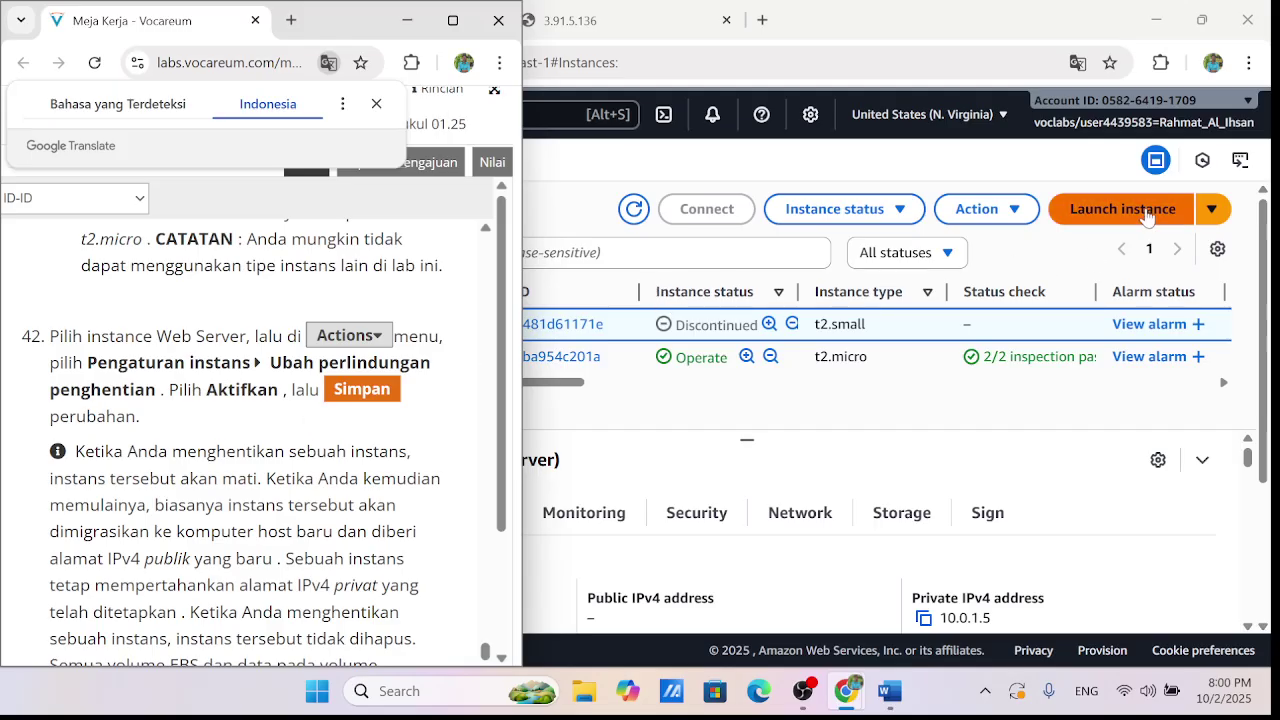
Return to the EC2 console, reload the Instances page in its original Indonesian and show the Web Server's instance settings options
click(760, 387)
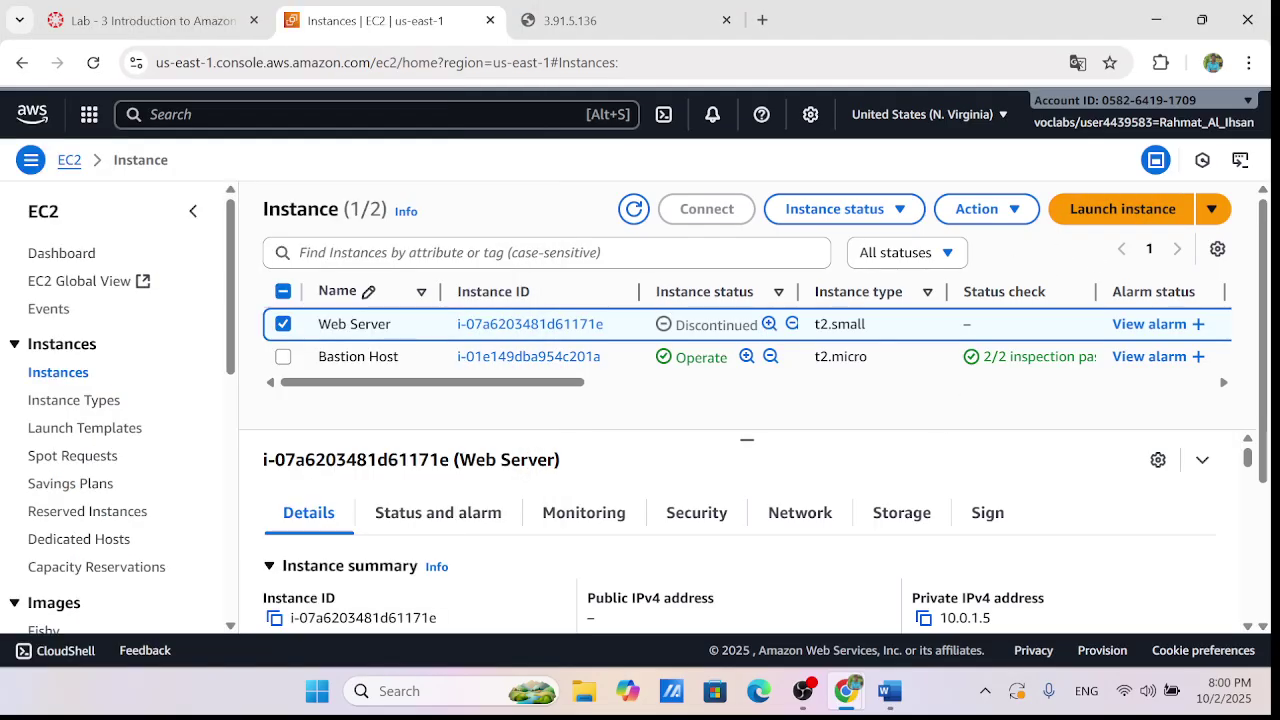
click(93, 63)
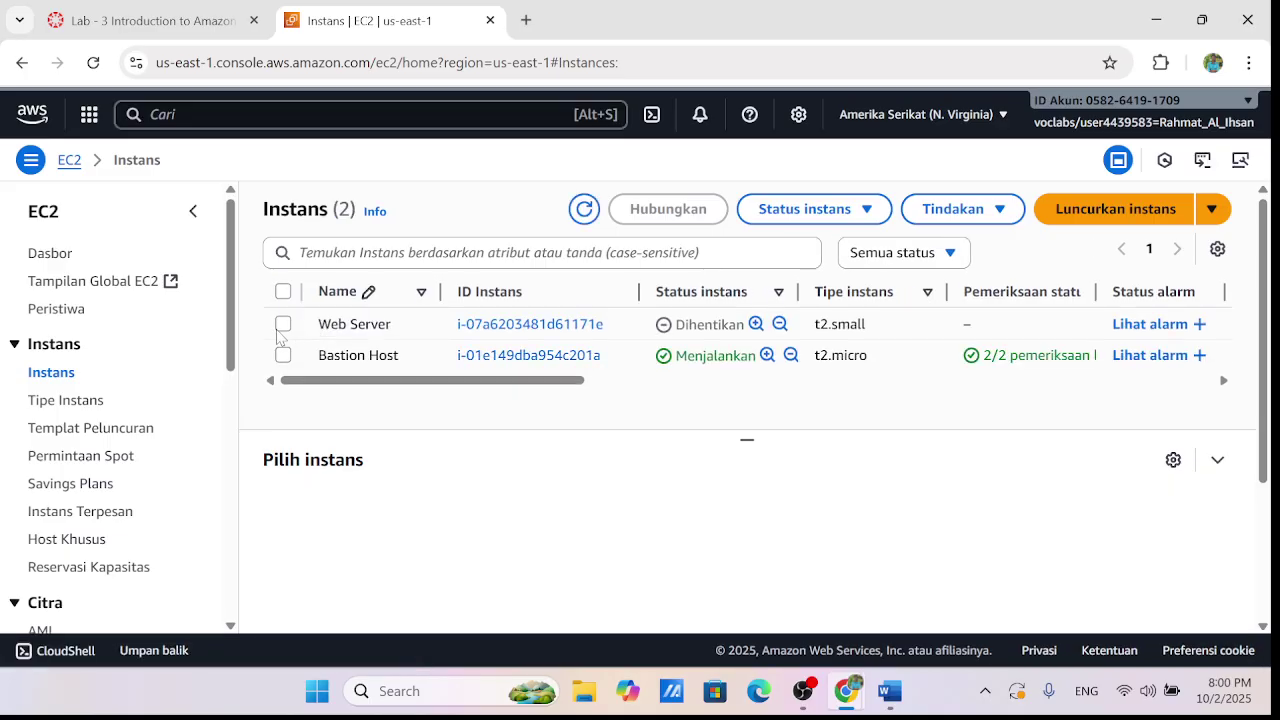
click(283, 324)
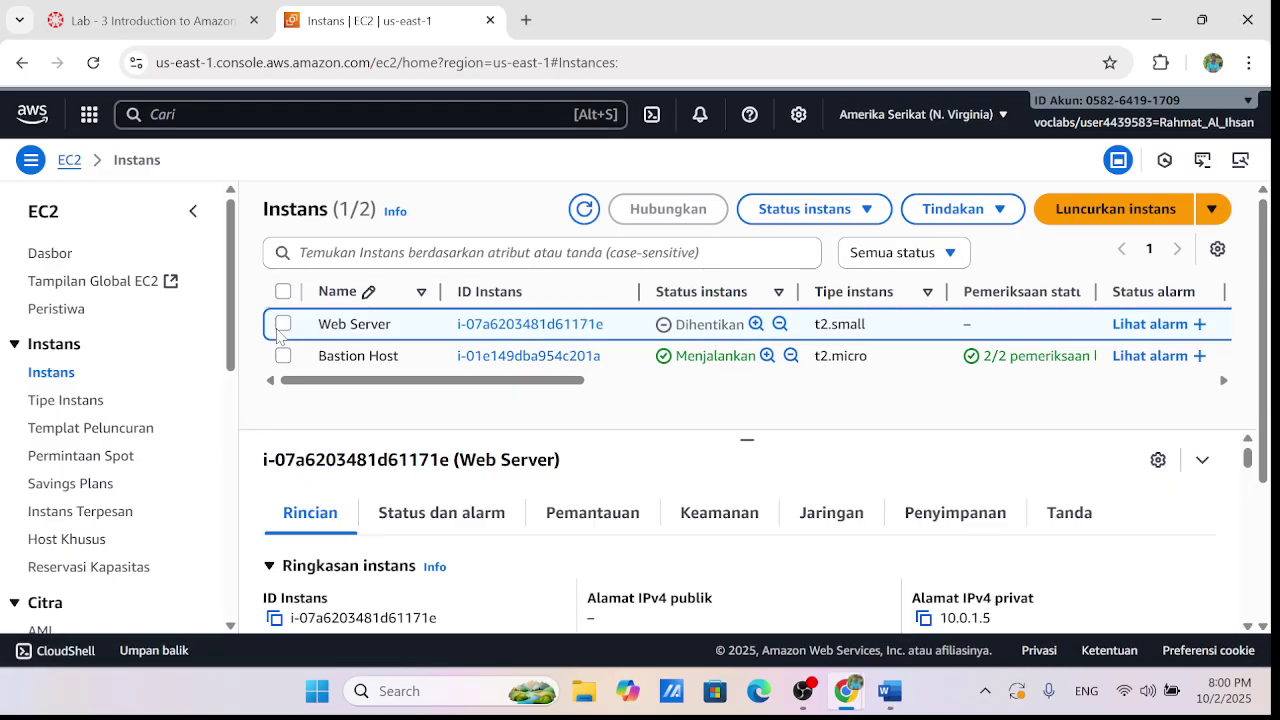
click(858, 212)
click(996, 212)
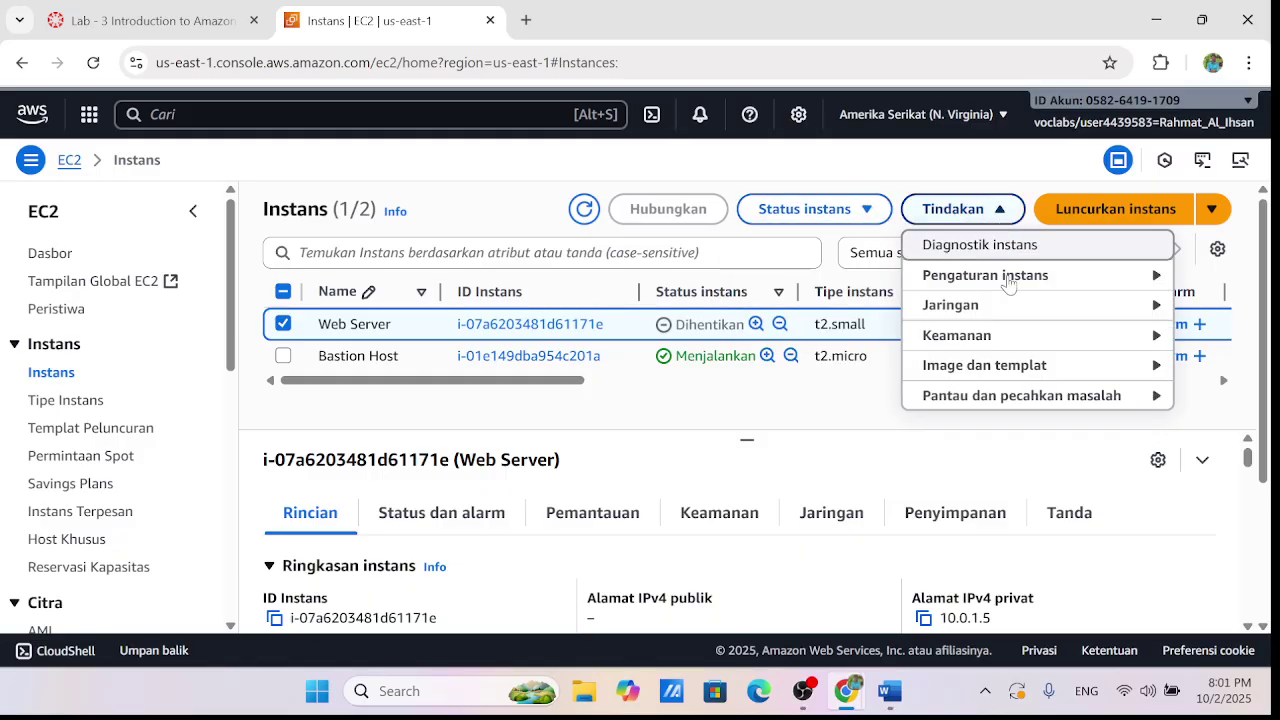
mouse_move(1005, 283)
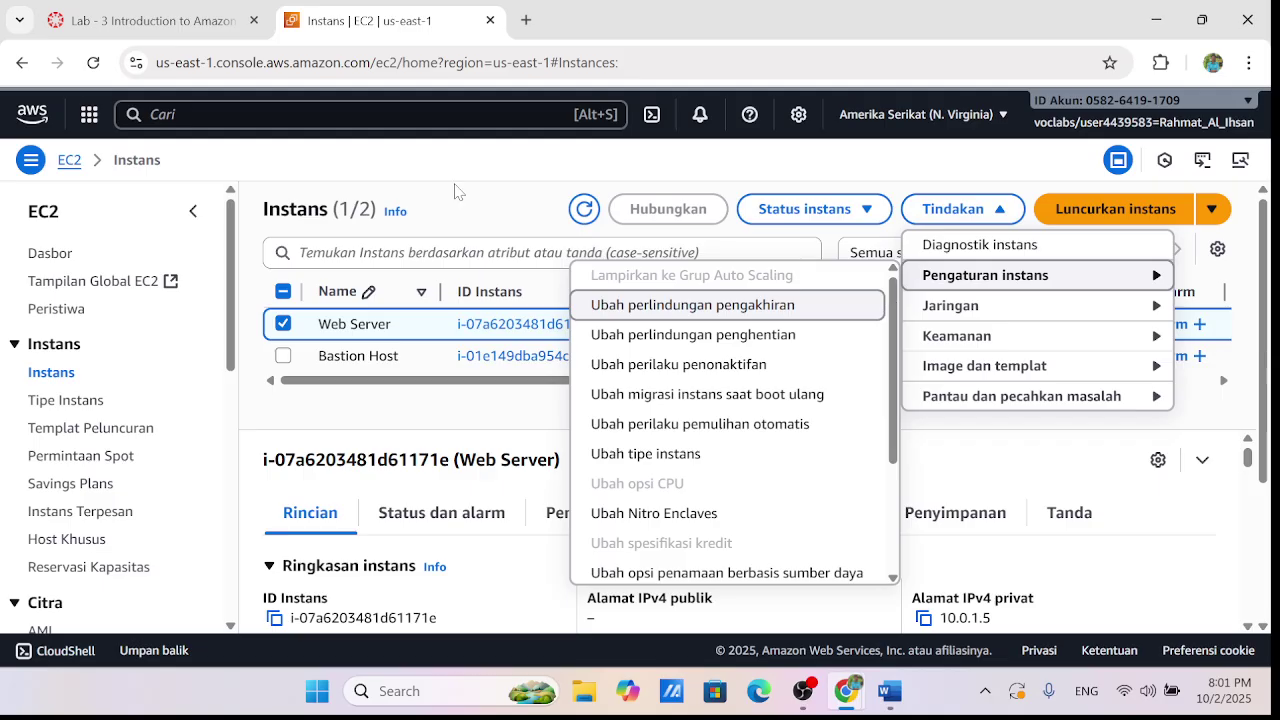
Look through the untranslated Workbench window's lab instructions for the stop protection step, then minimize that window
mouse_move(846, 691)
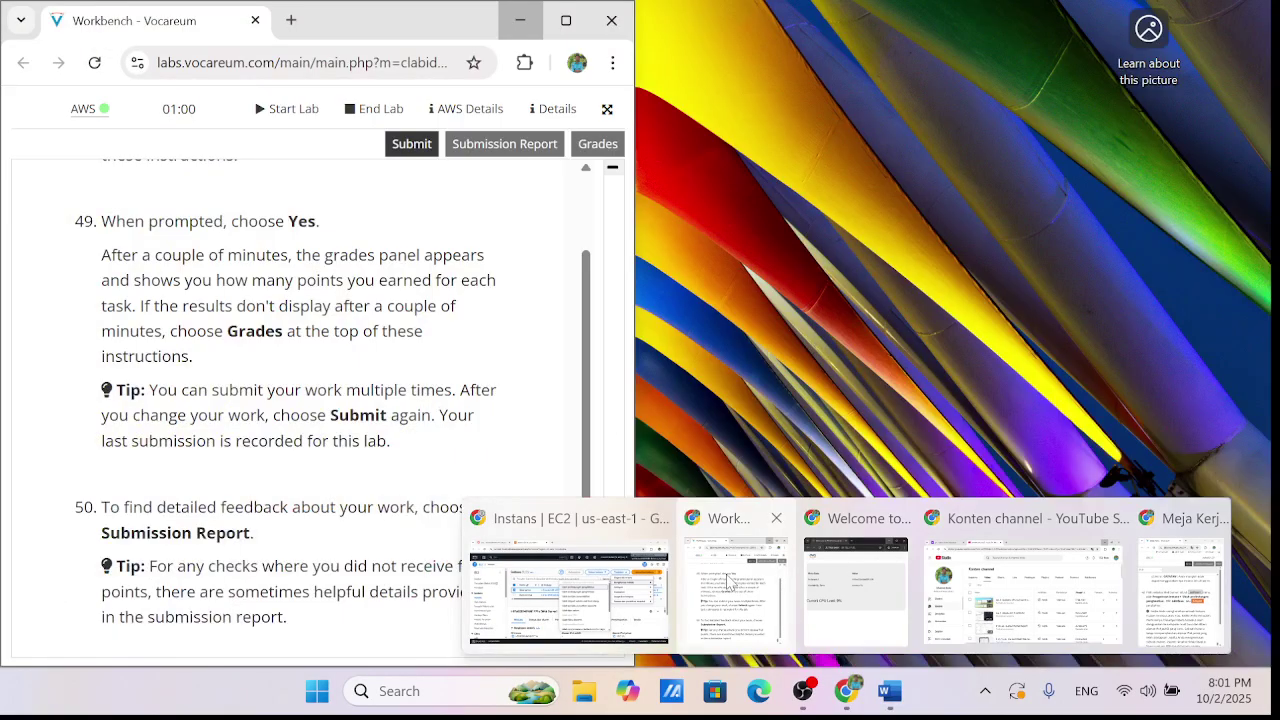
click(730, 582)
scroll(413, 402, up, 2)
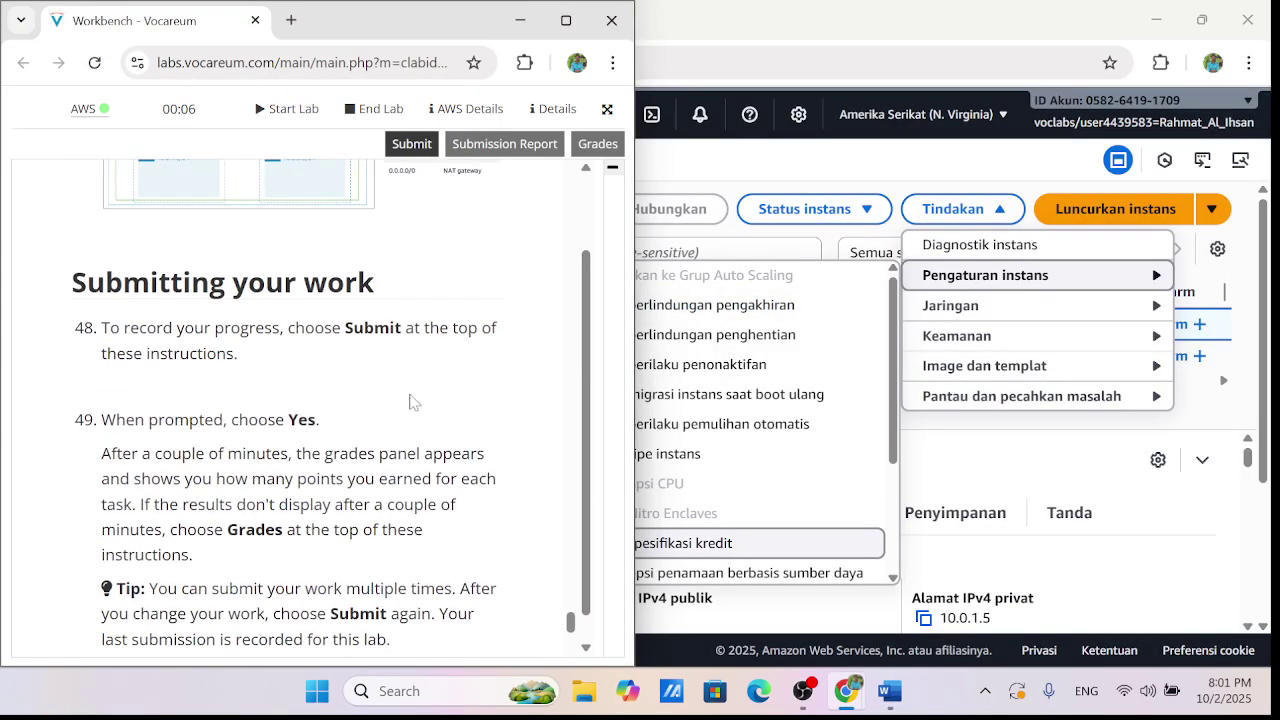
scroll(433, 227, down, 5)
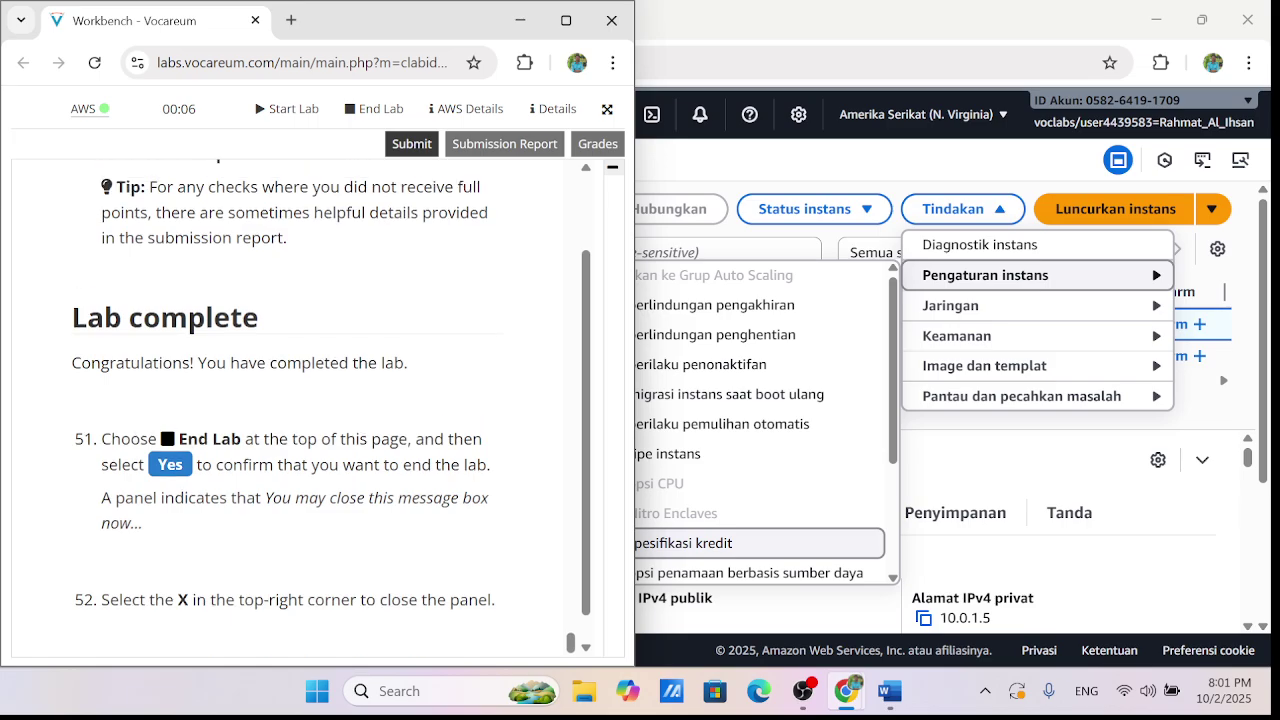
scroll(433, 227, up, 5)
scroll(433, 227, up, 5)
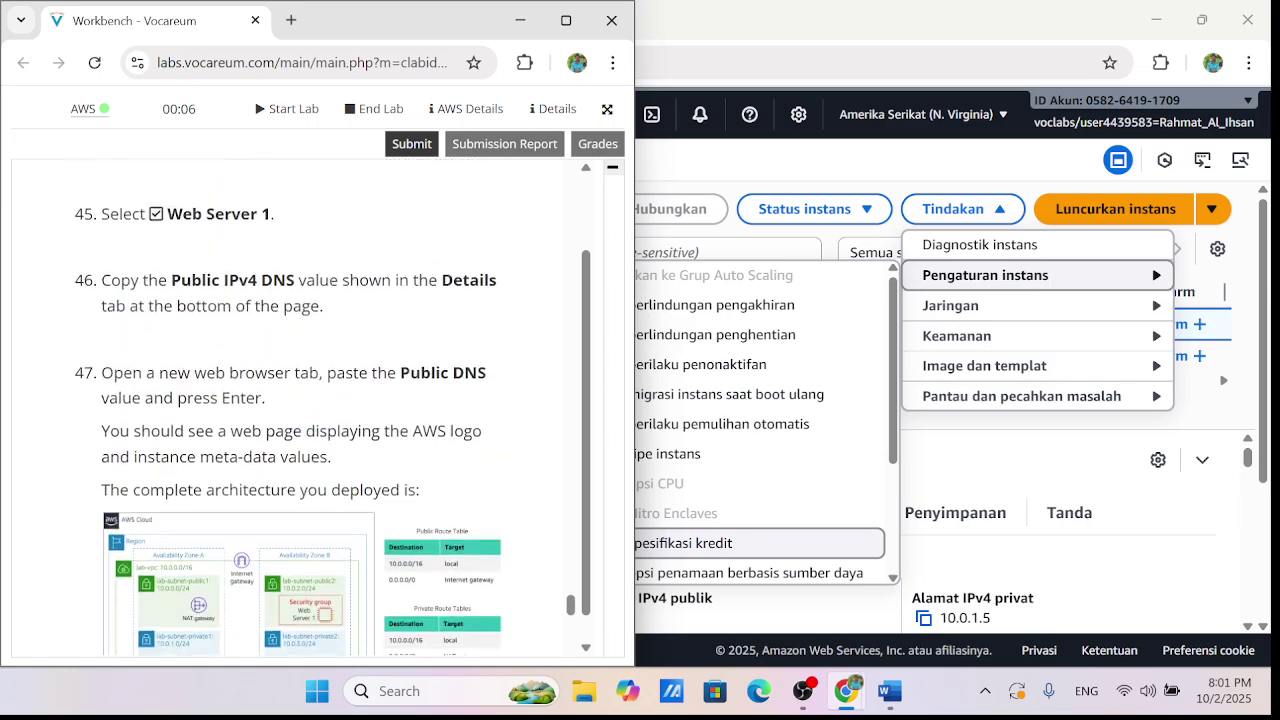
click(608, 20)
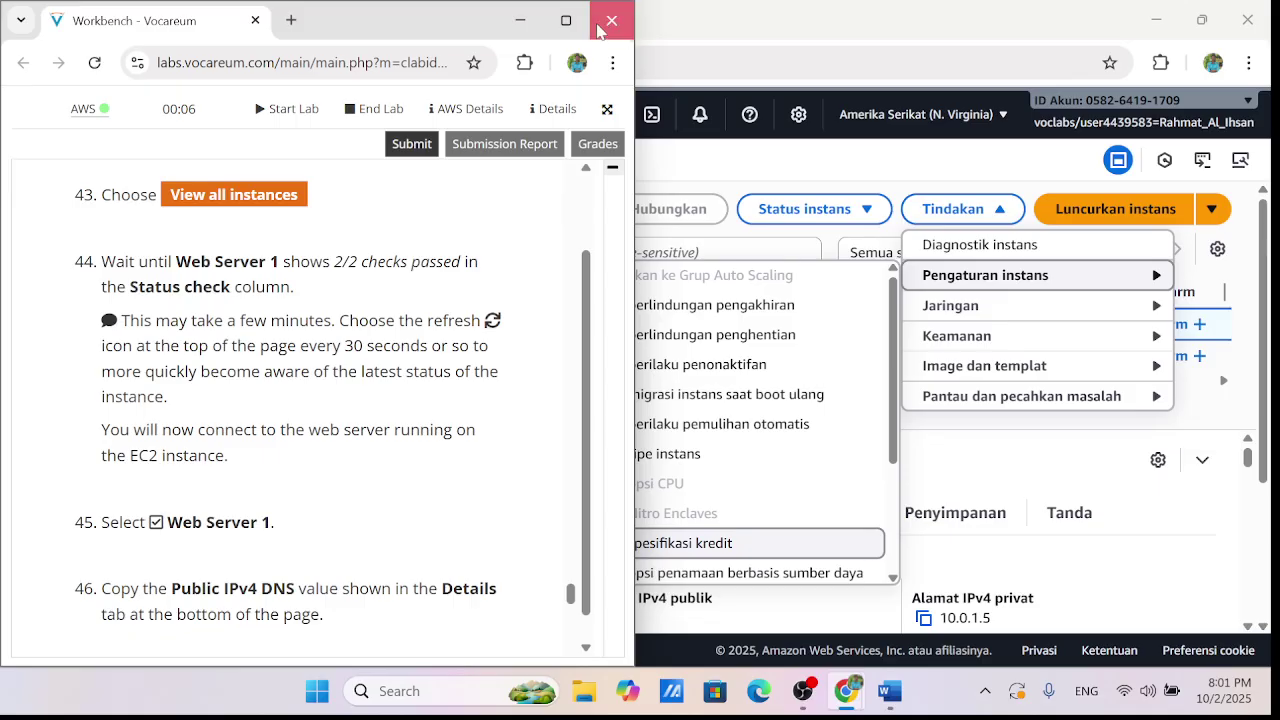
click(520, 20)
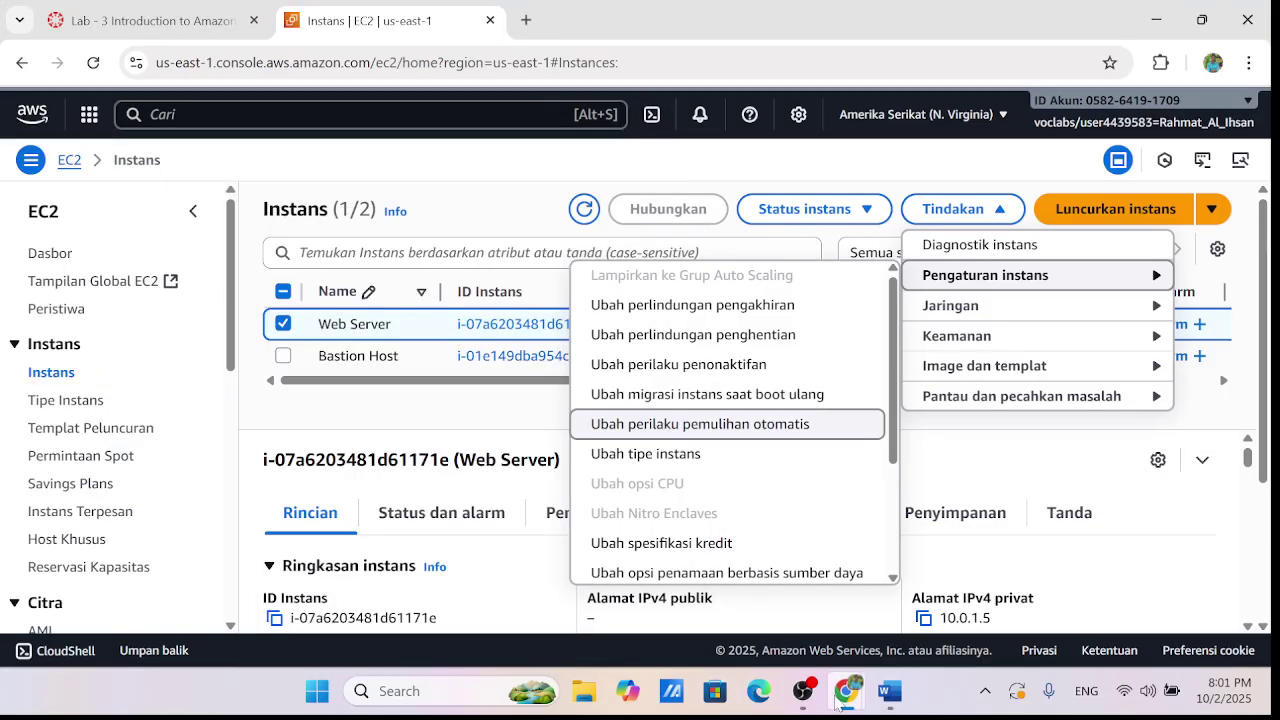
mouse_move(846, 691)
mouse_move(870, 590)
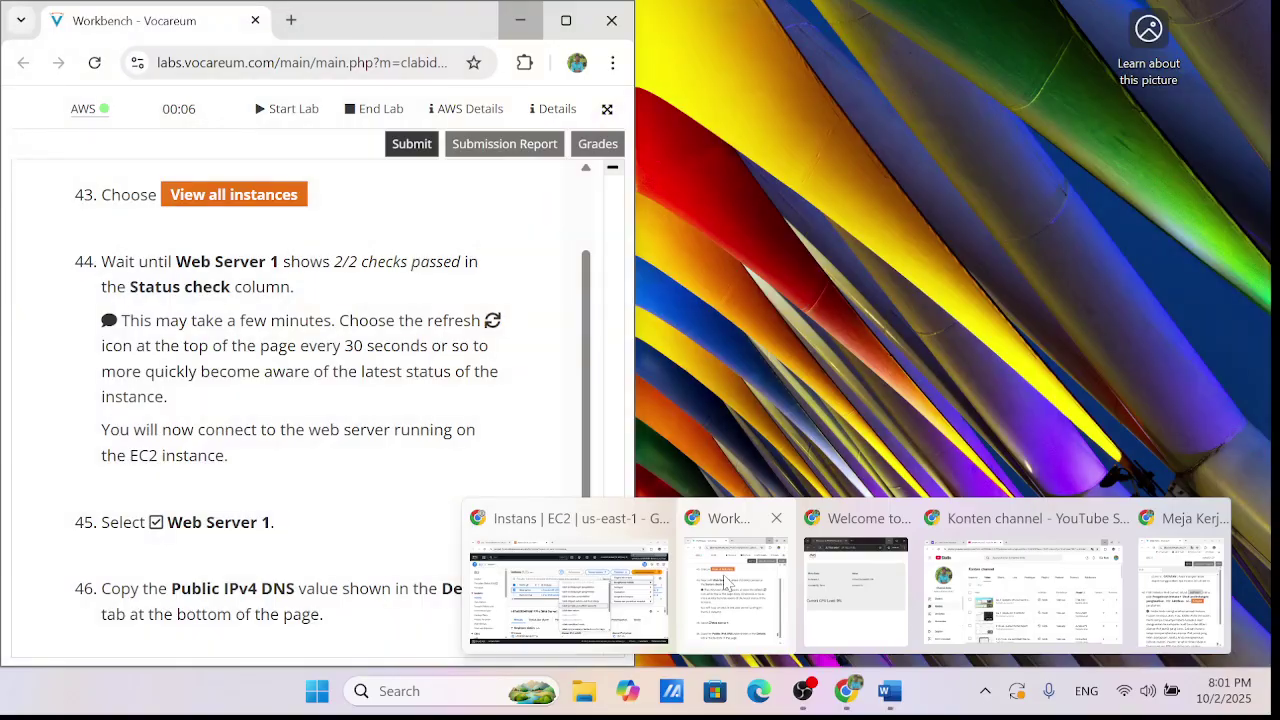
click(726, 582)
scroll(414, 463, down, 10)
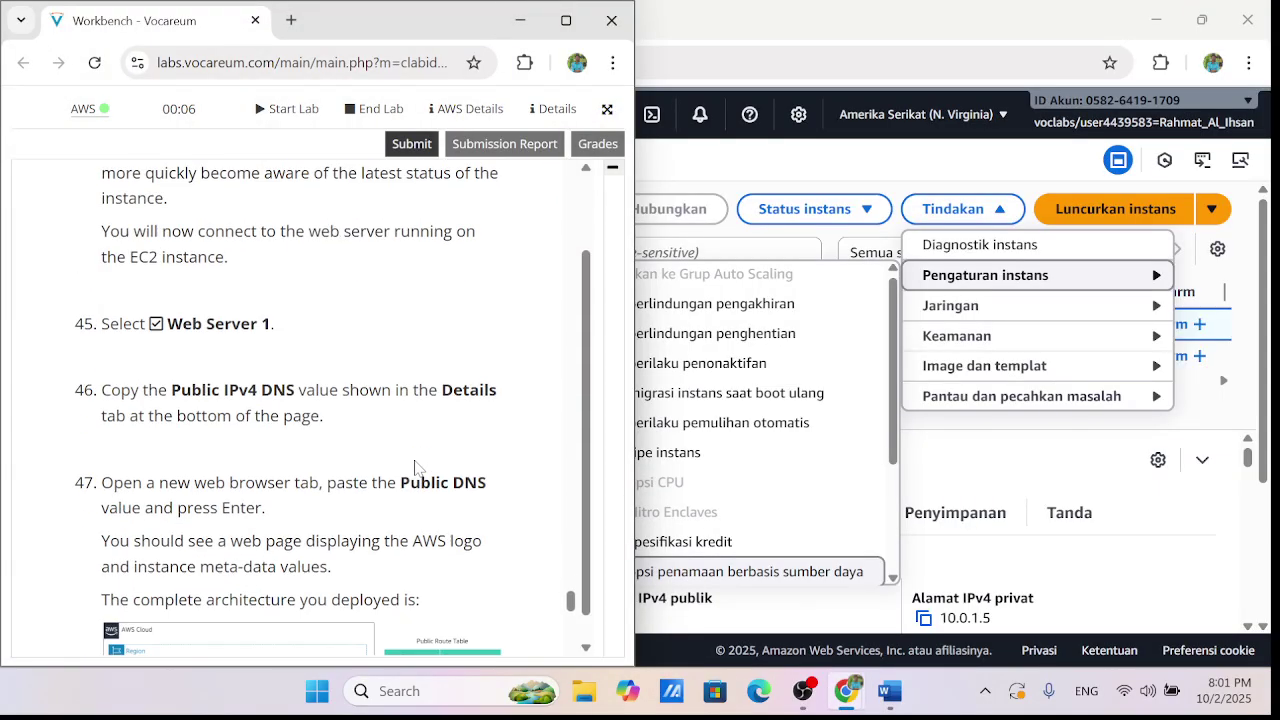
scroll(418, 468, up, 2)
click(520, 20)
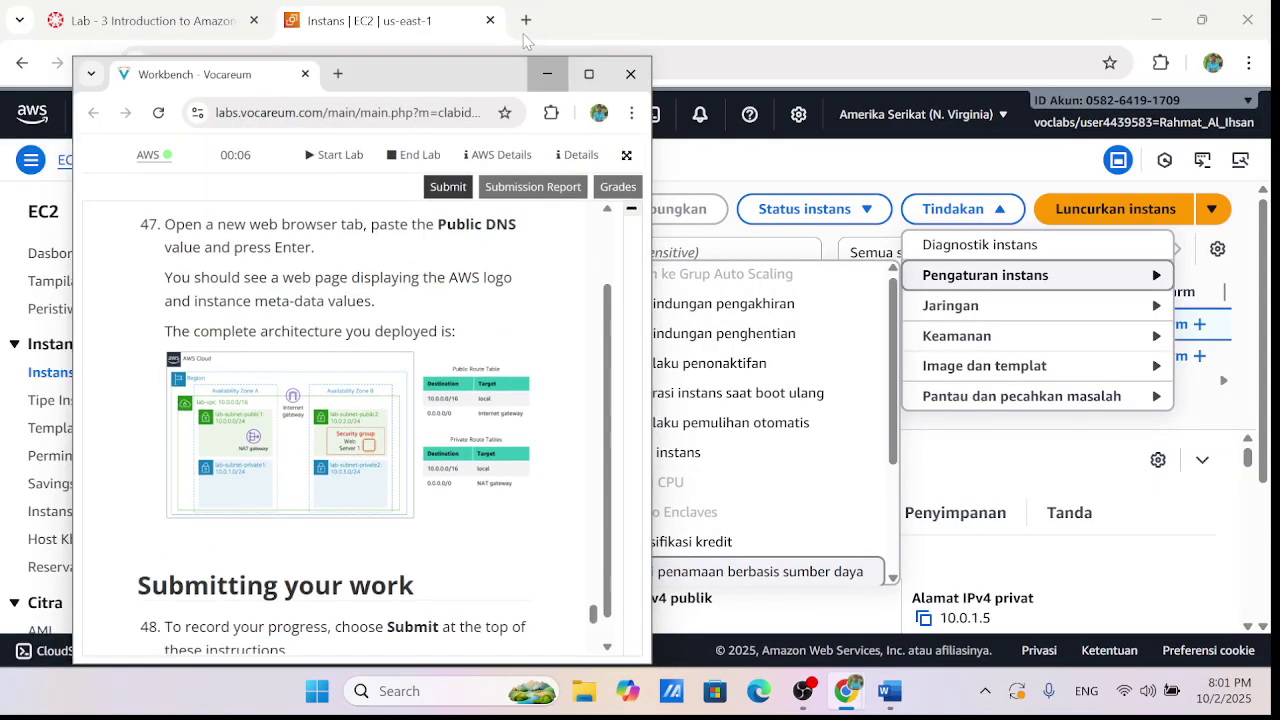
Consult step 42 in the translated lab instructions, then enable stop protection for the Web Server instance and save the change
mouse_move(846, 691)
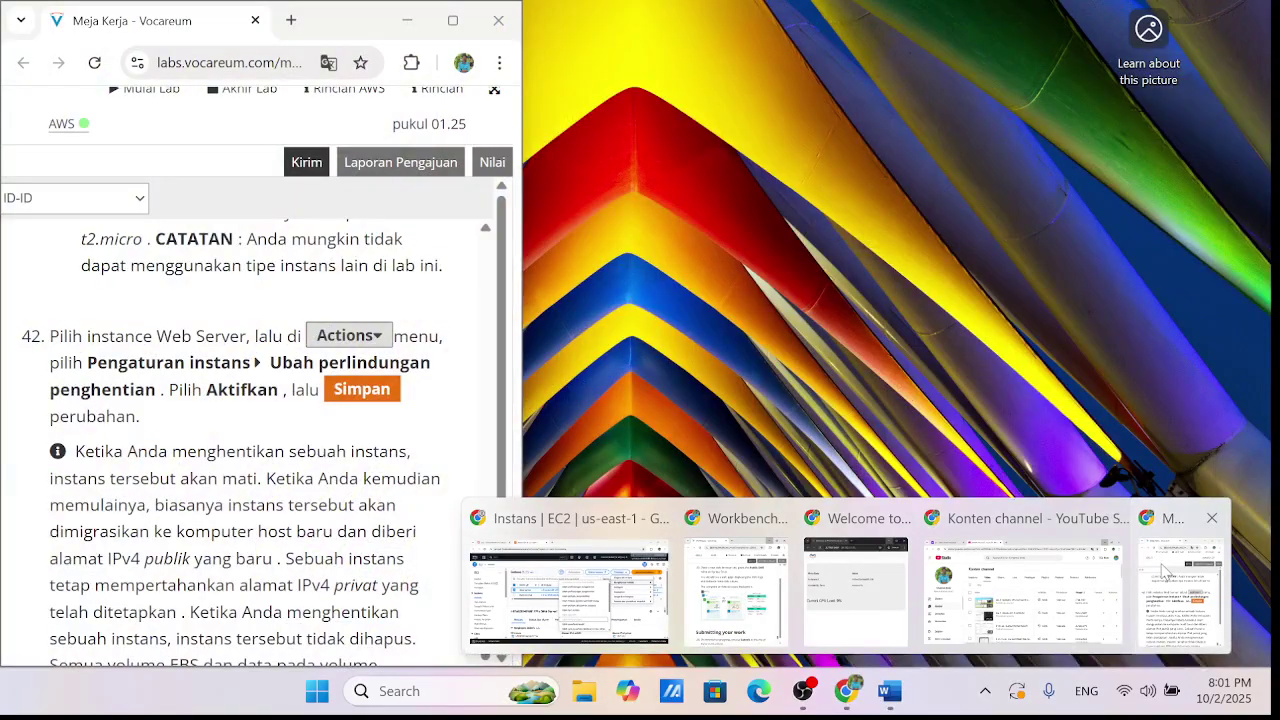
click(1165, 572)
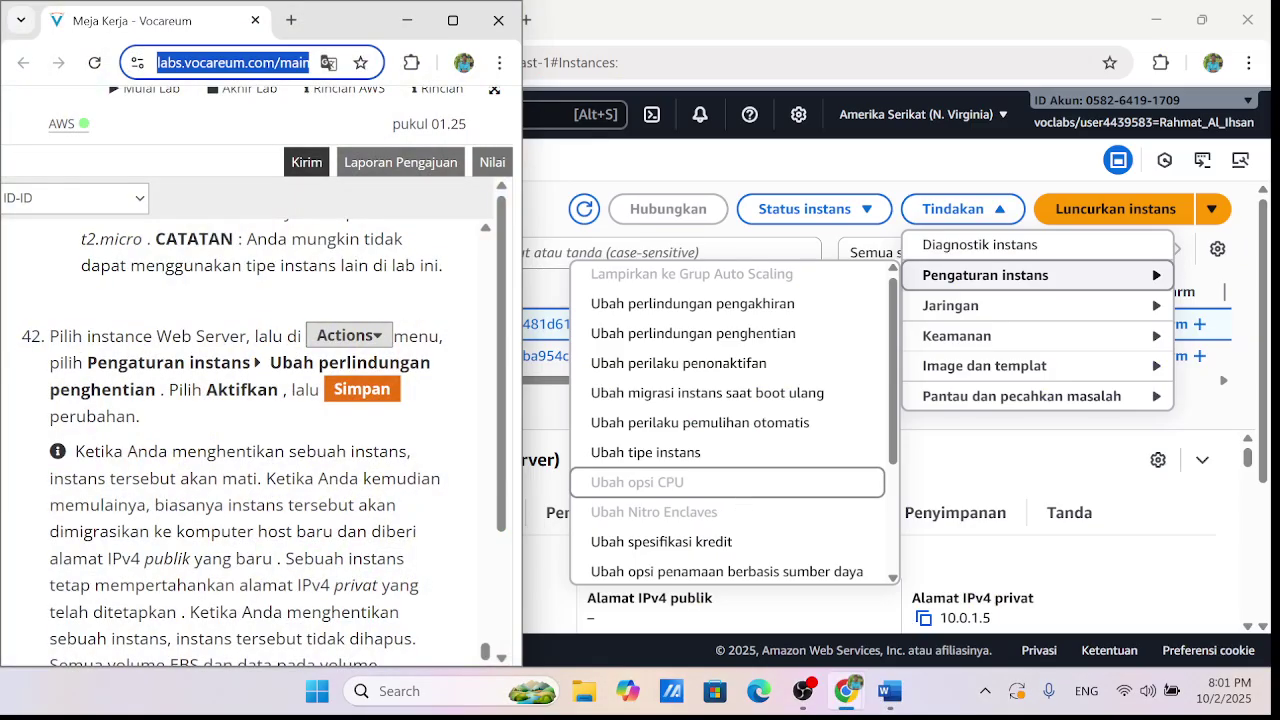
click(680, 335)
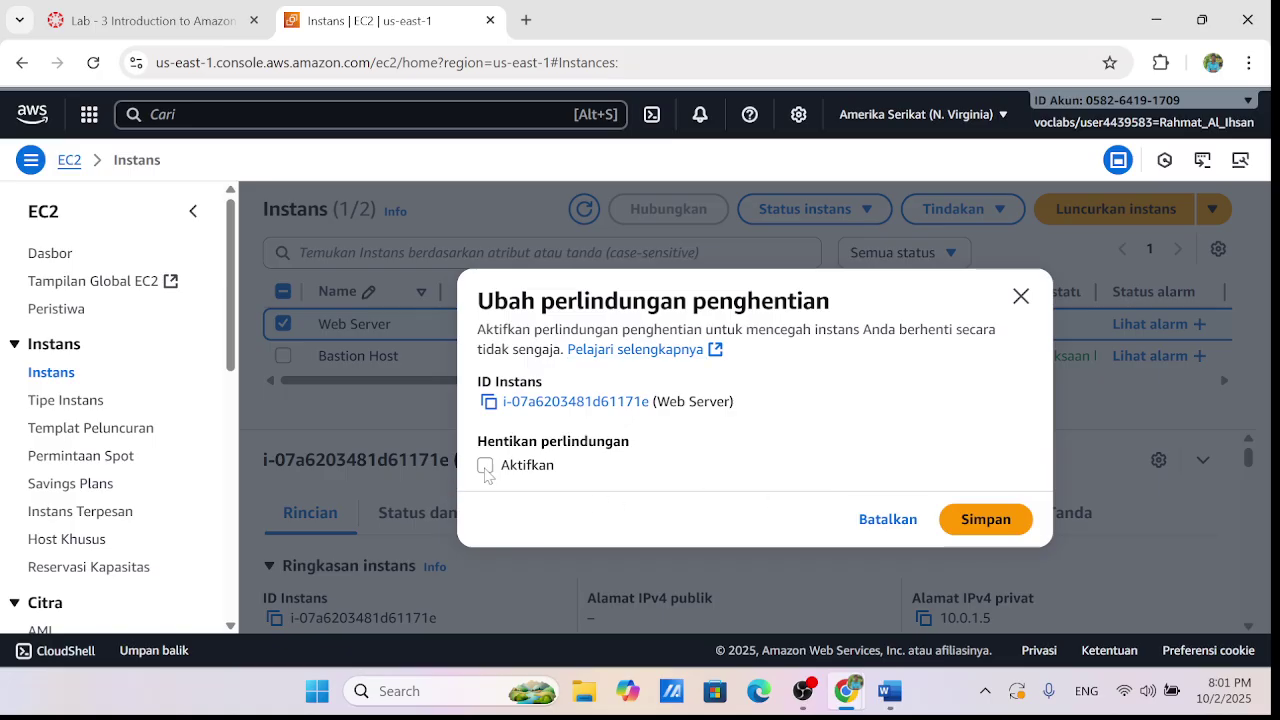
click(485, 465)
click(1019, 524)
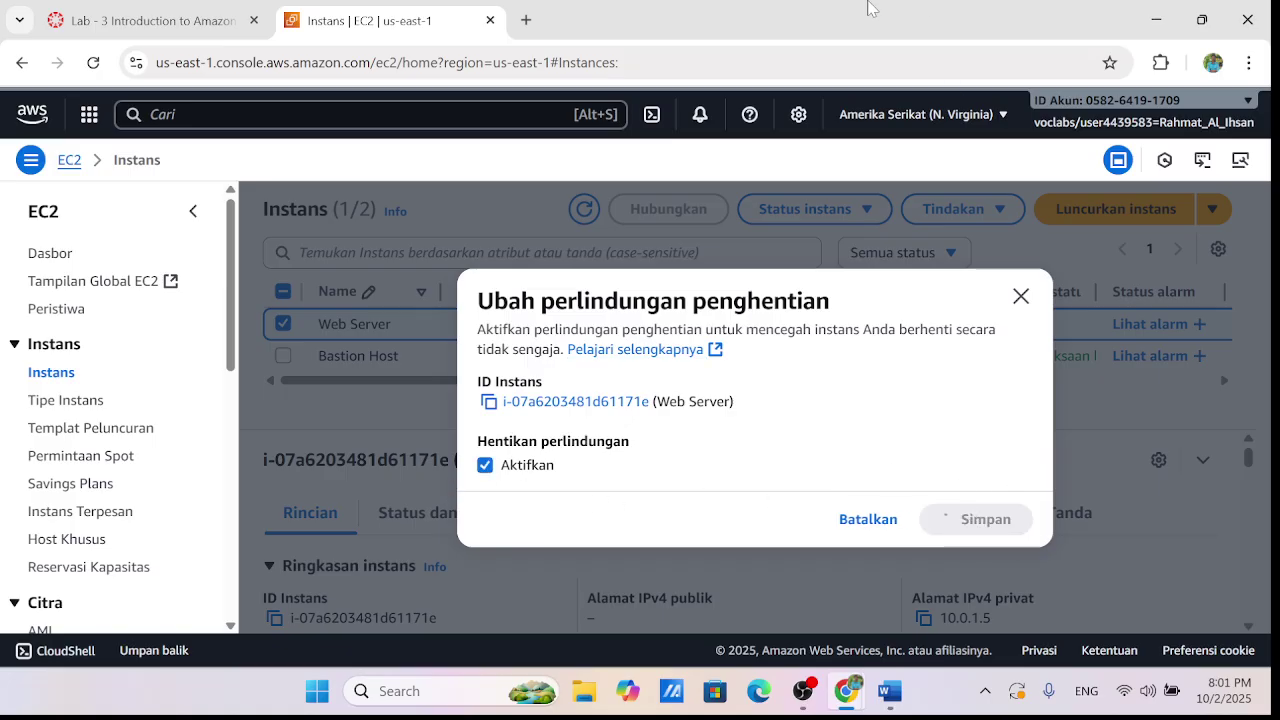
Shrink the EC2 console window, place it beside the translated lab instructions and review the steps for resizing the EBS volume
drag(869, 5, 669, 129)
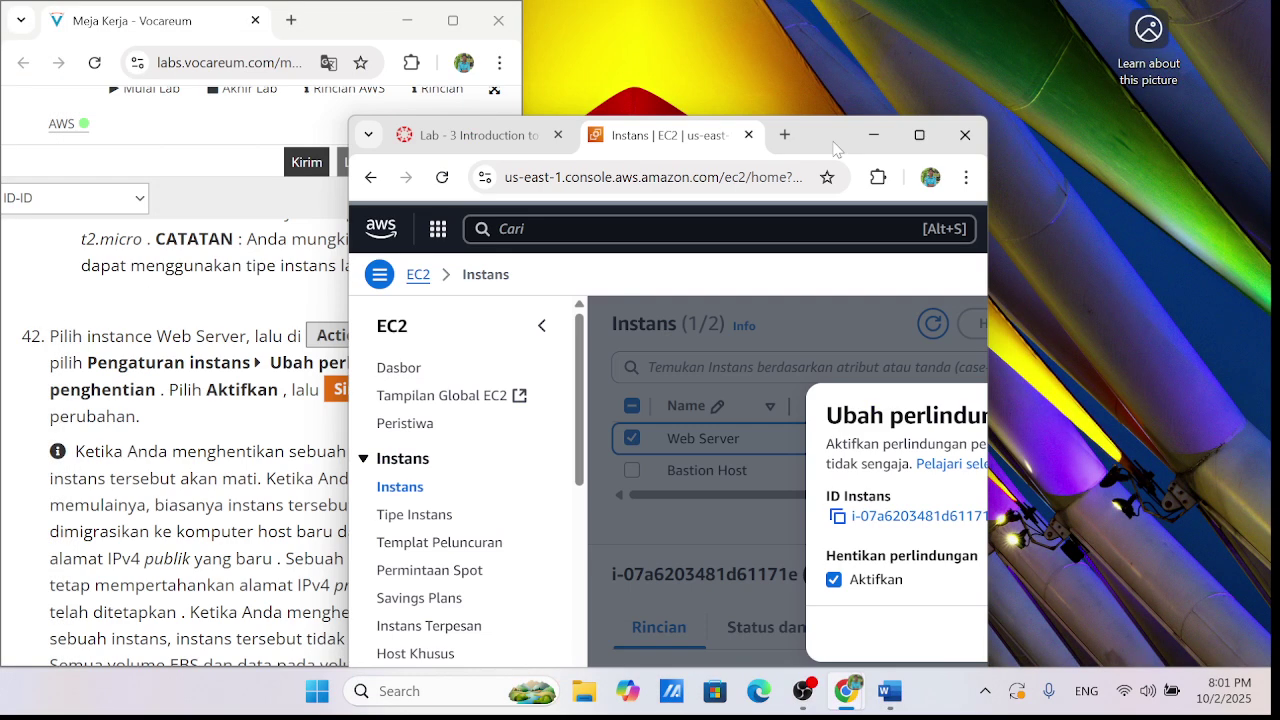
drag(835, 148, 594, 8)
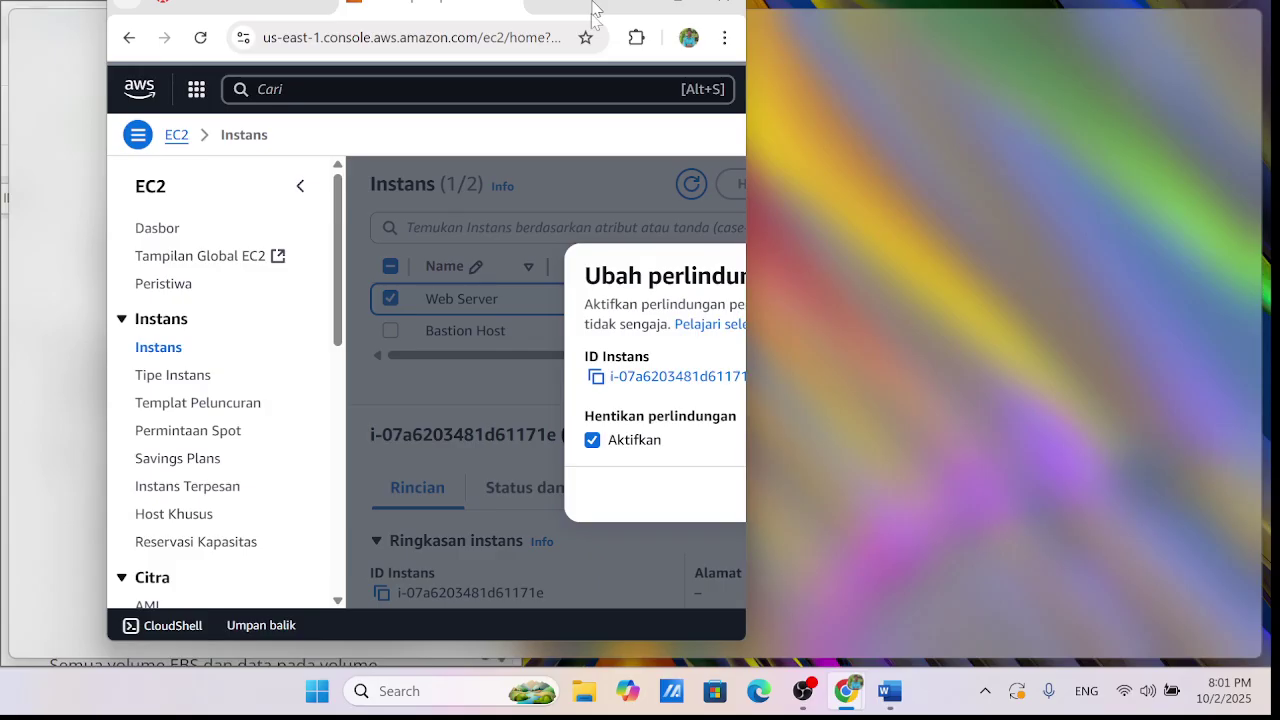
drag(594, 8, 458, 6)
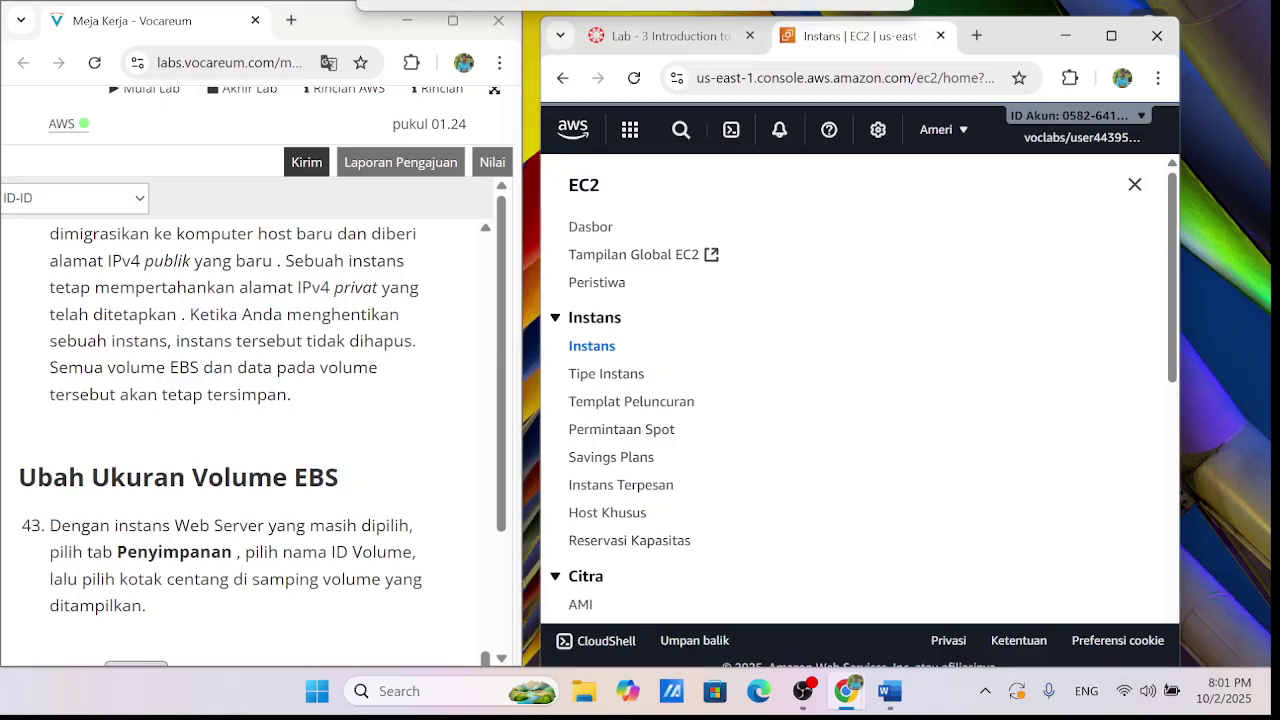
drag(1011, 40, 596, 6)
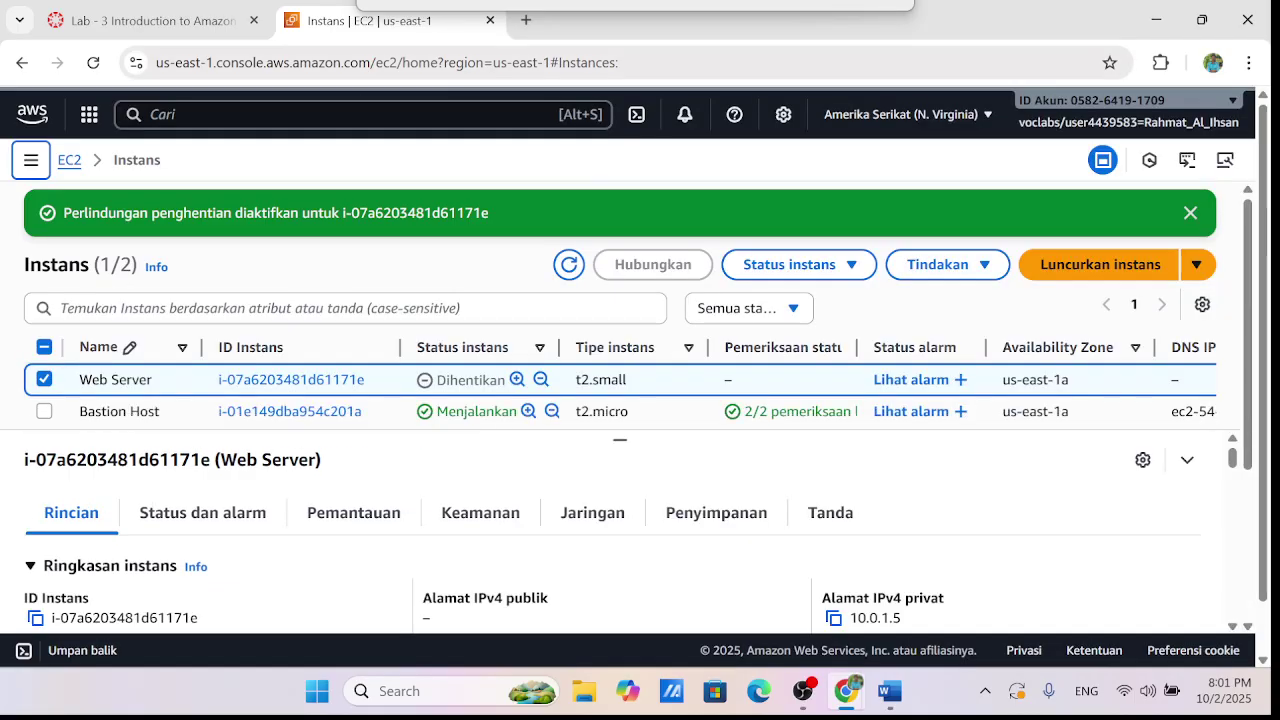
drag(596, 8, 866, 130)
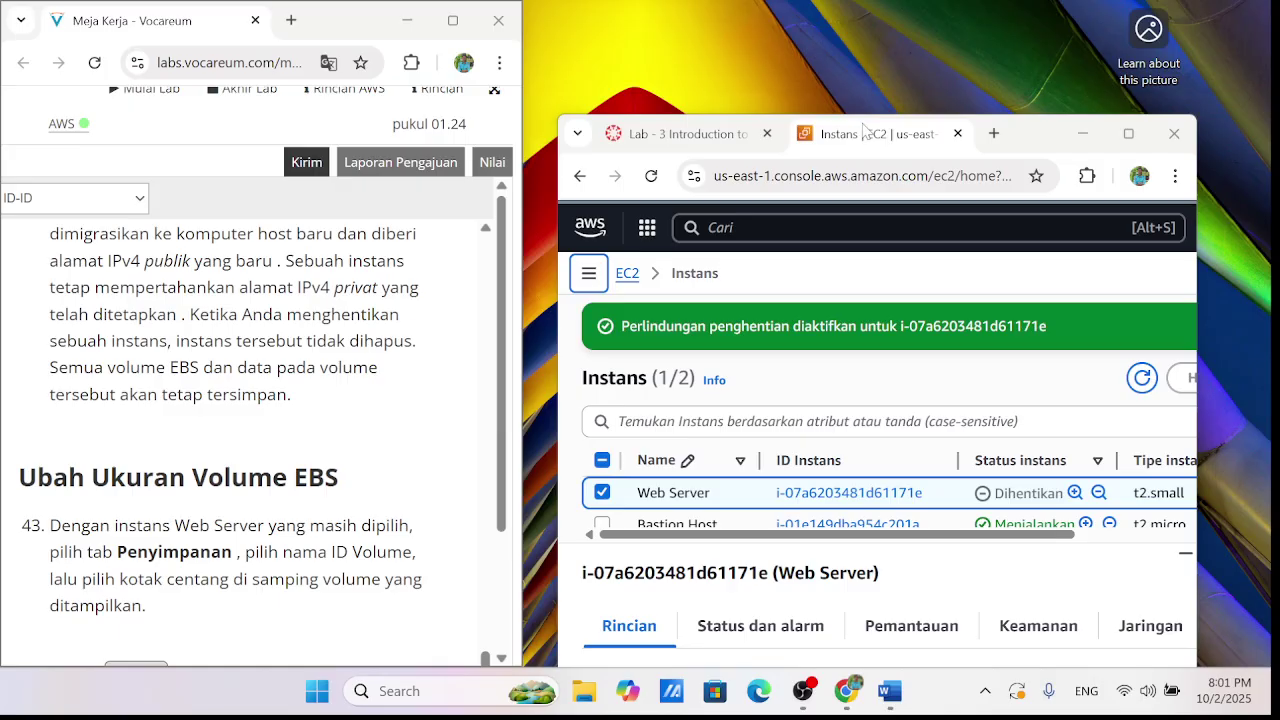
scroll(250, 400, down, 2)
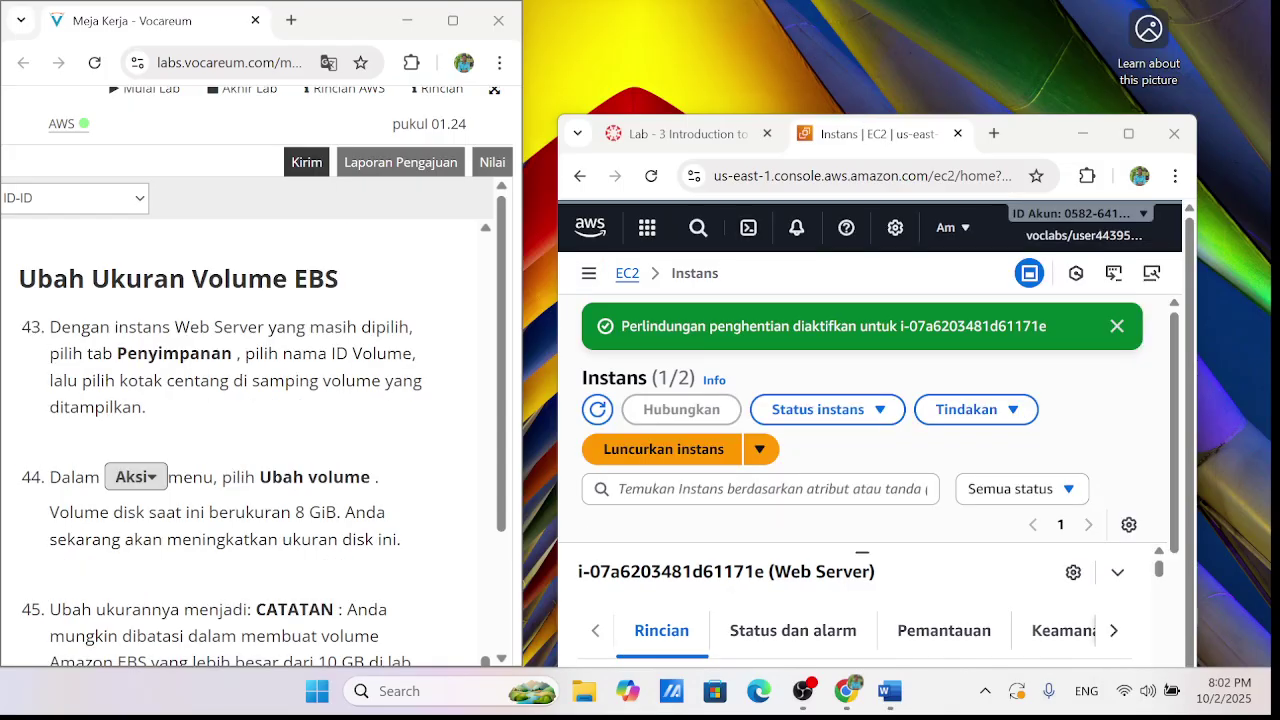
scroll(250, 420, up, 2)
scroll(250, 420, up, 3)
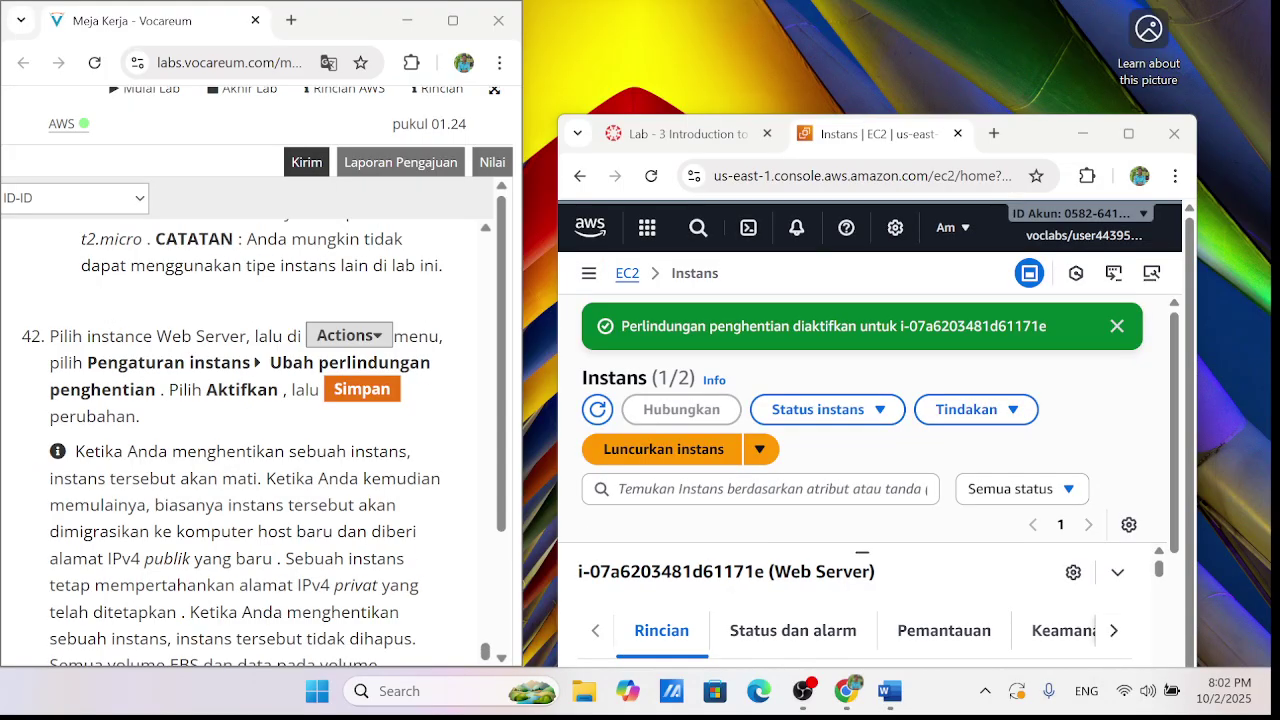
scroll(250, 420, down, 4)
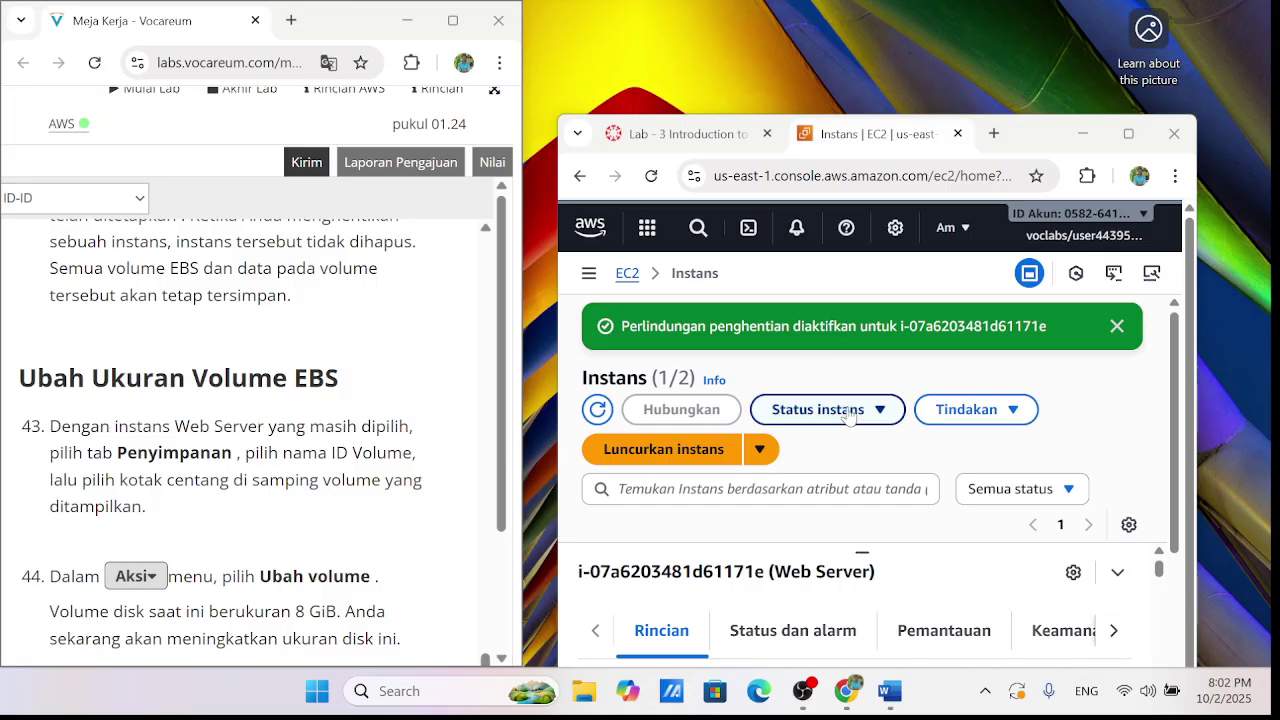
Move the EC2 console window higher beside the lab instructions, view the Web Server's available actions and review steps 43 to 45
drag(1024, 140, 985, 39)
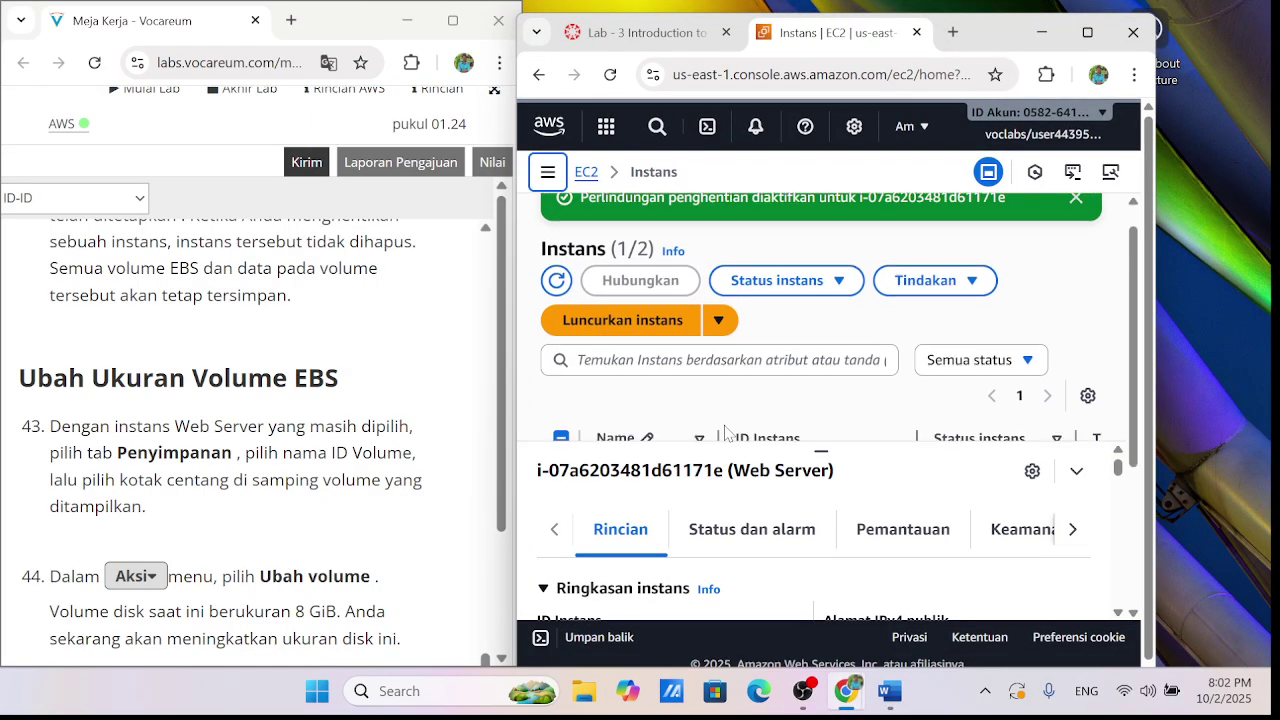
scroll(943, 220, down, 1)
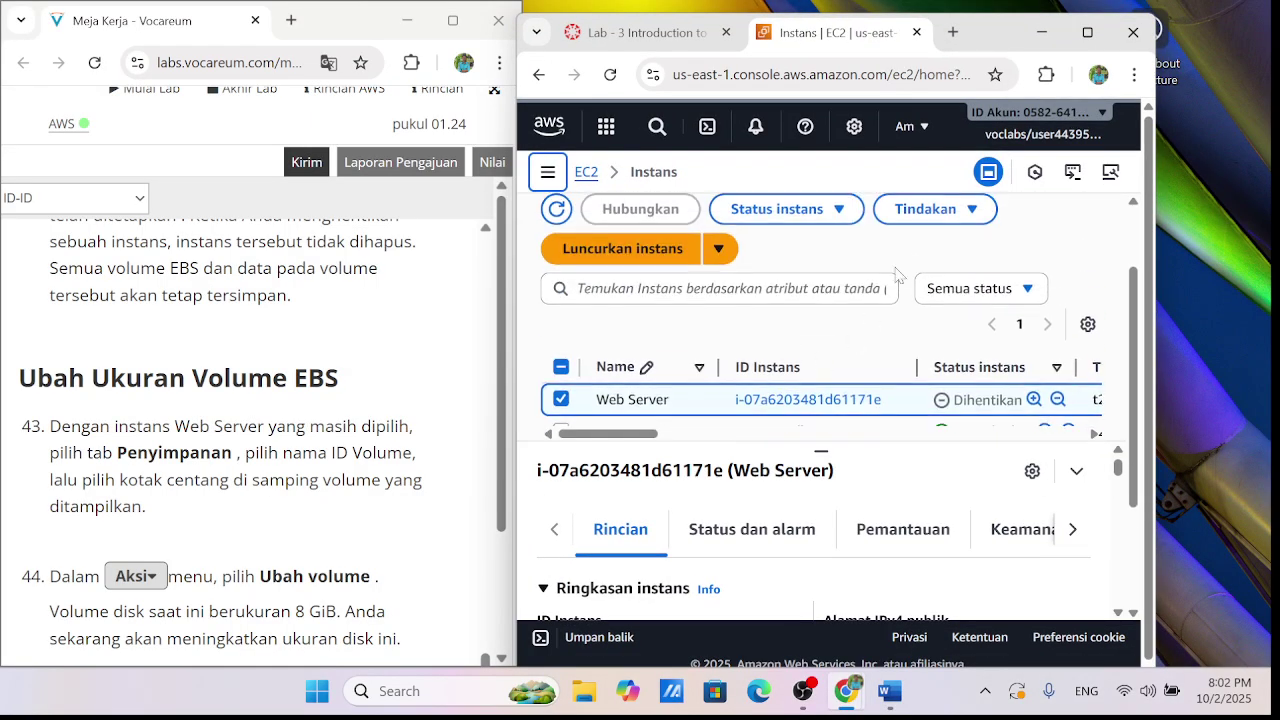
click(943, 212)
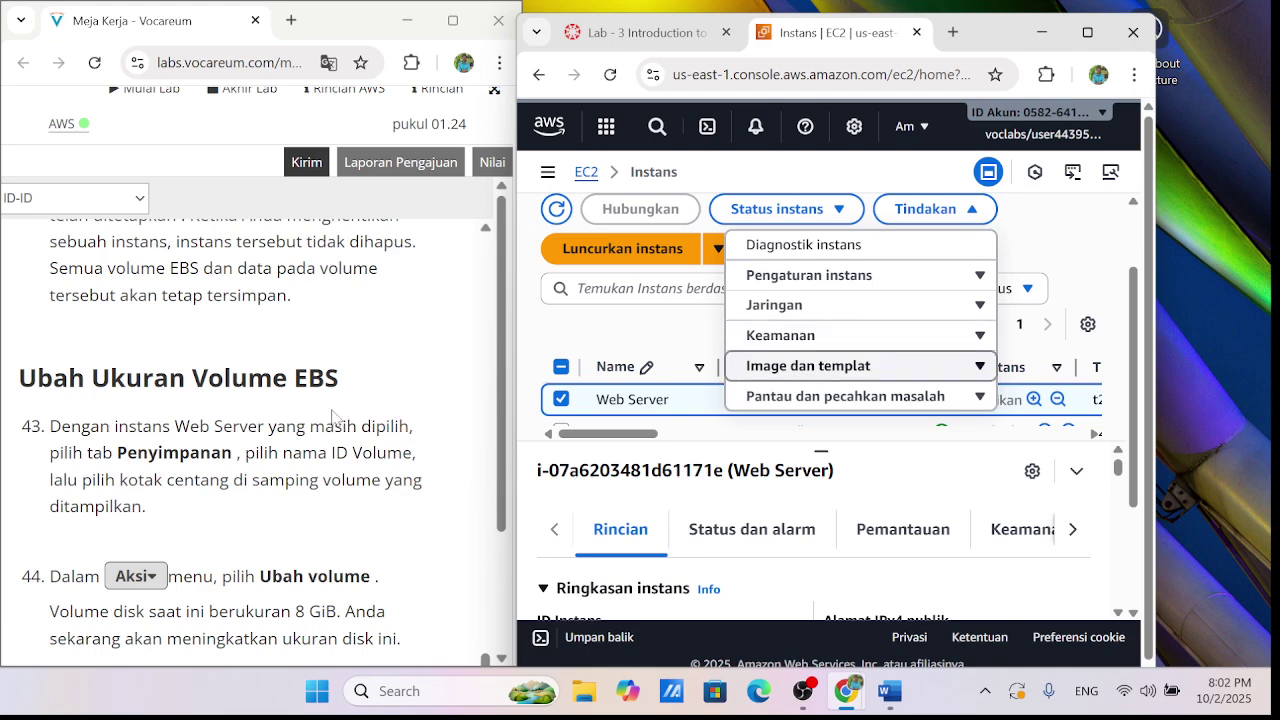
scroll(292, 320, down, 1)
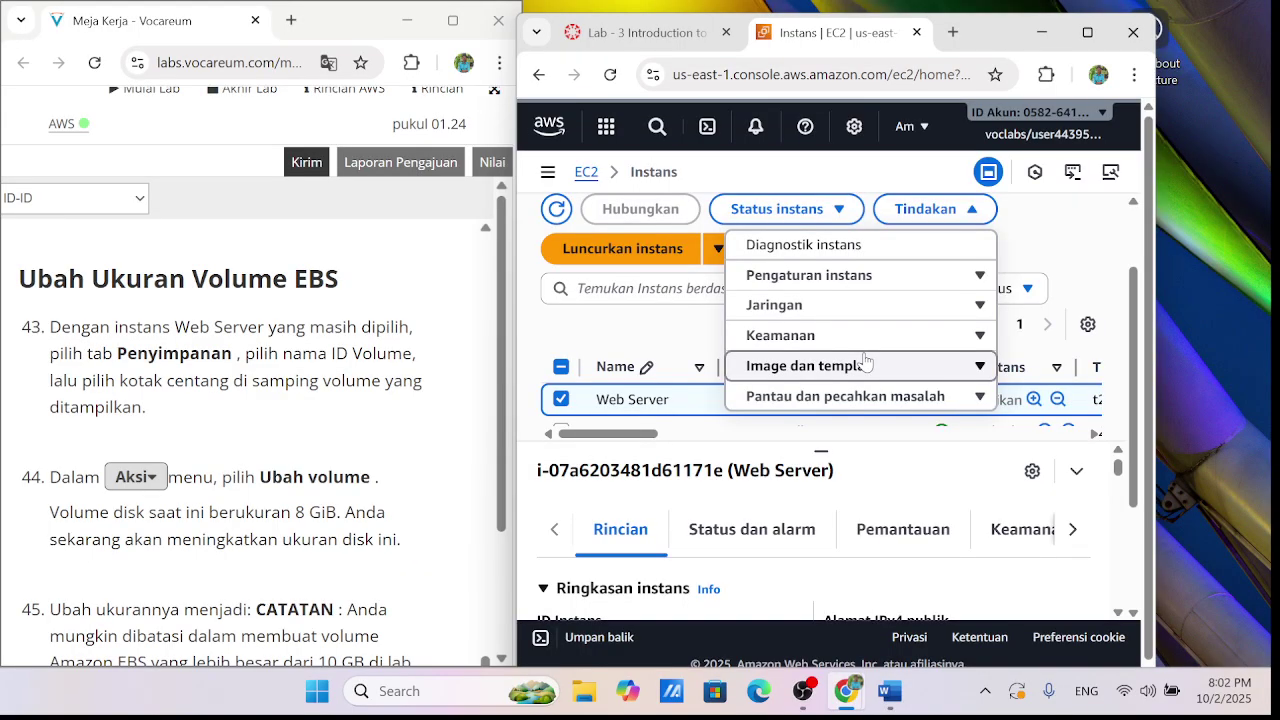
Show the Web Server's storage details and find the volume in its block device list
click(1071, 530)
click(886, 529)
scroll(790, 540, down, 2)
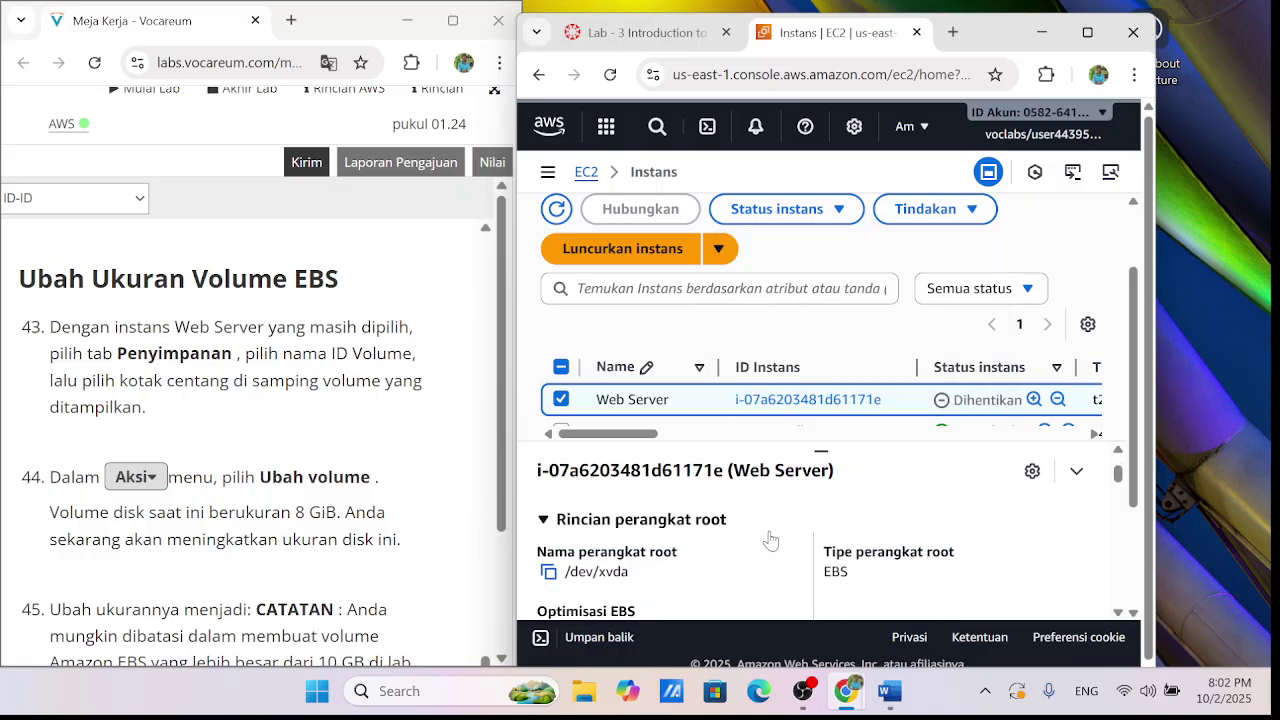
scroll(845, 560, down, 6)
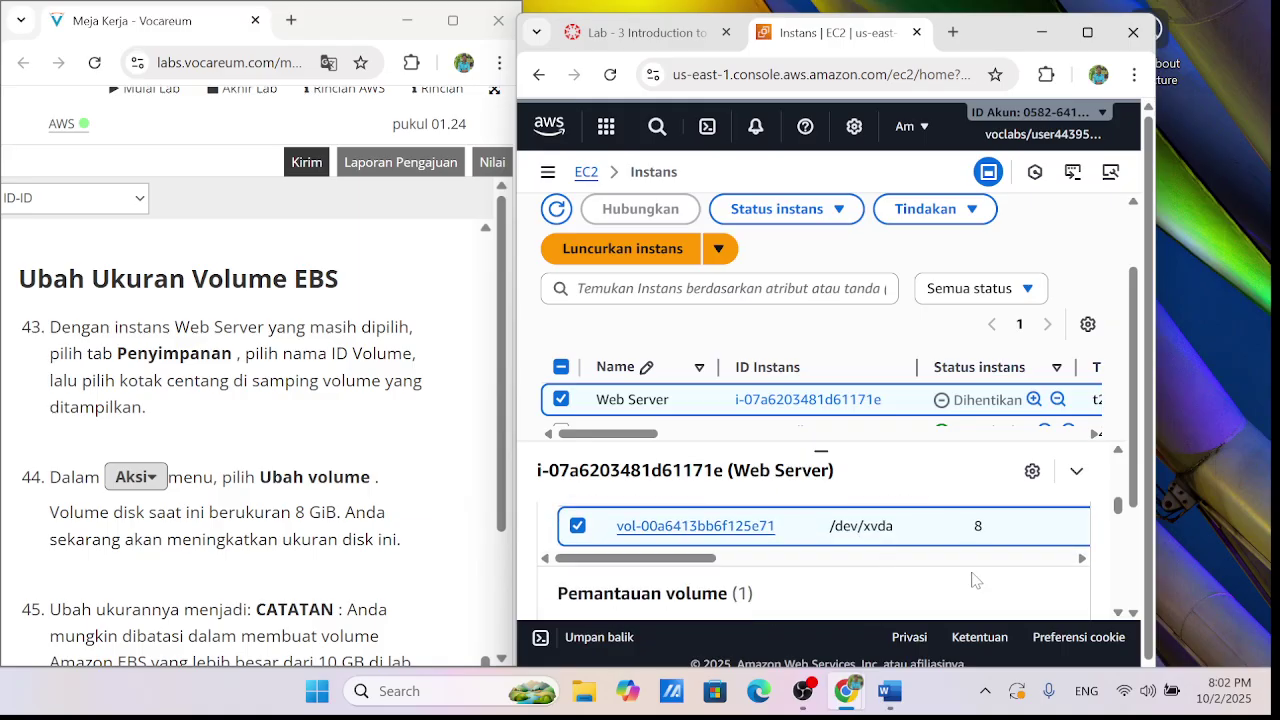
scroll(975, 575, up, 3)
scroll(975, 570, down, 3)
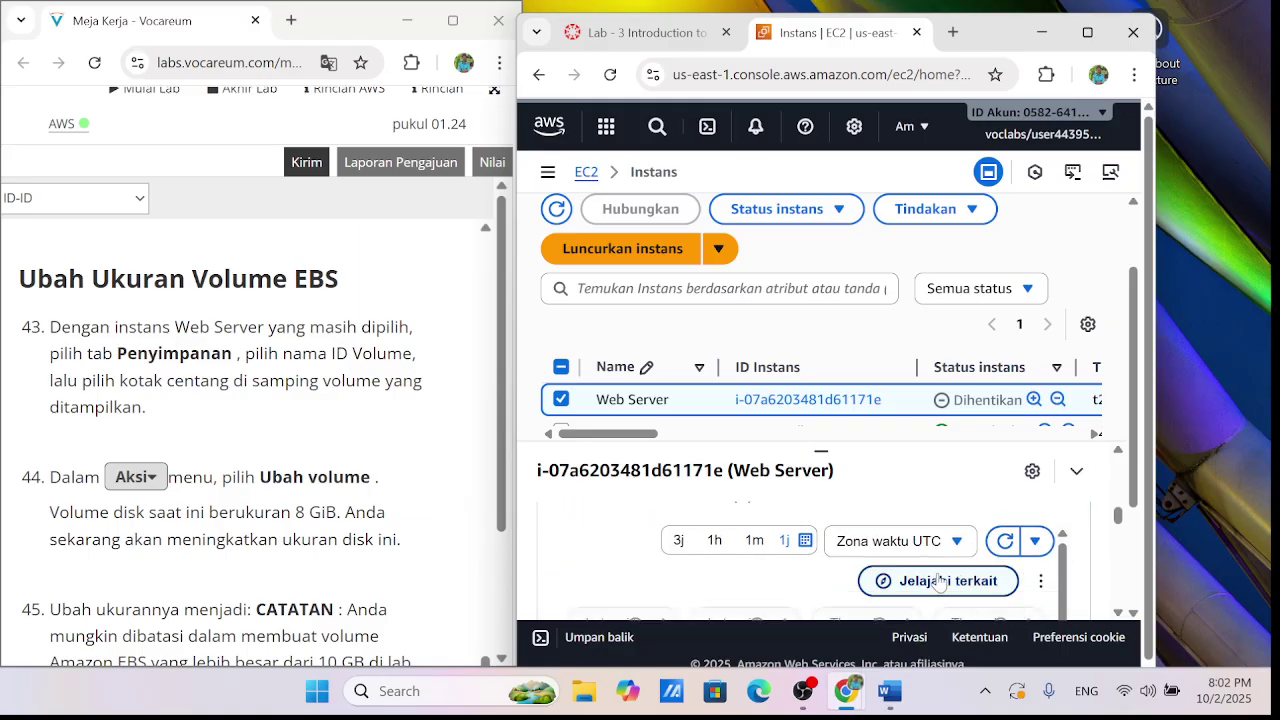
Look through the remaining columns of the block device list and the volume monitoring section in the storage details
scroll(982, 545, up, 3)
drag(681, 558, 872, 558)
scroll(872, 566, up, 1)
scroll(870, 565, up, 3)
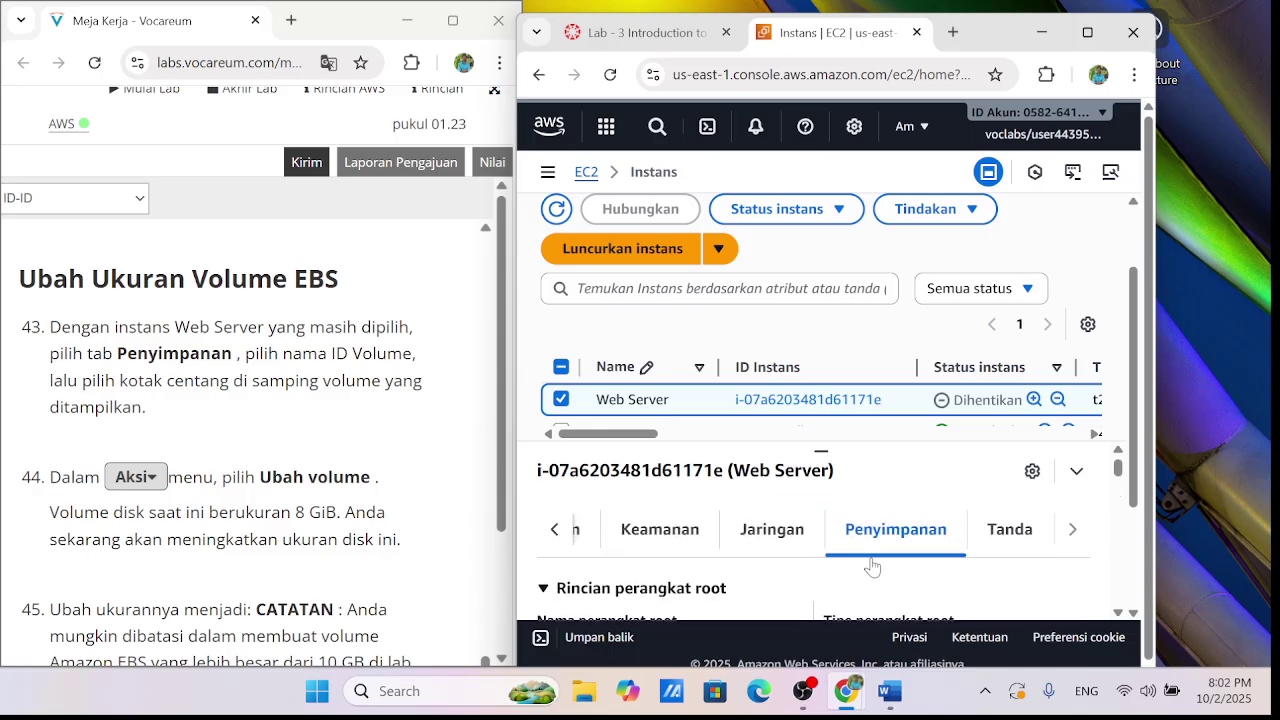
scroll(872, 567, down, 2)
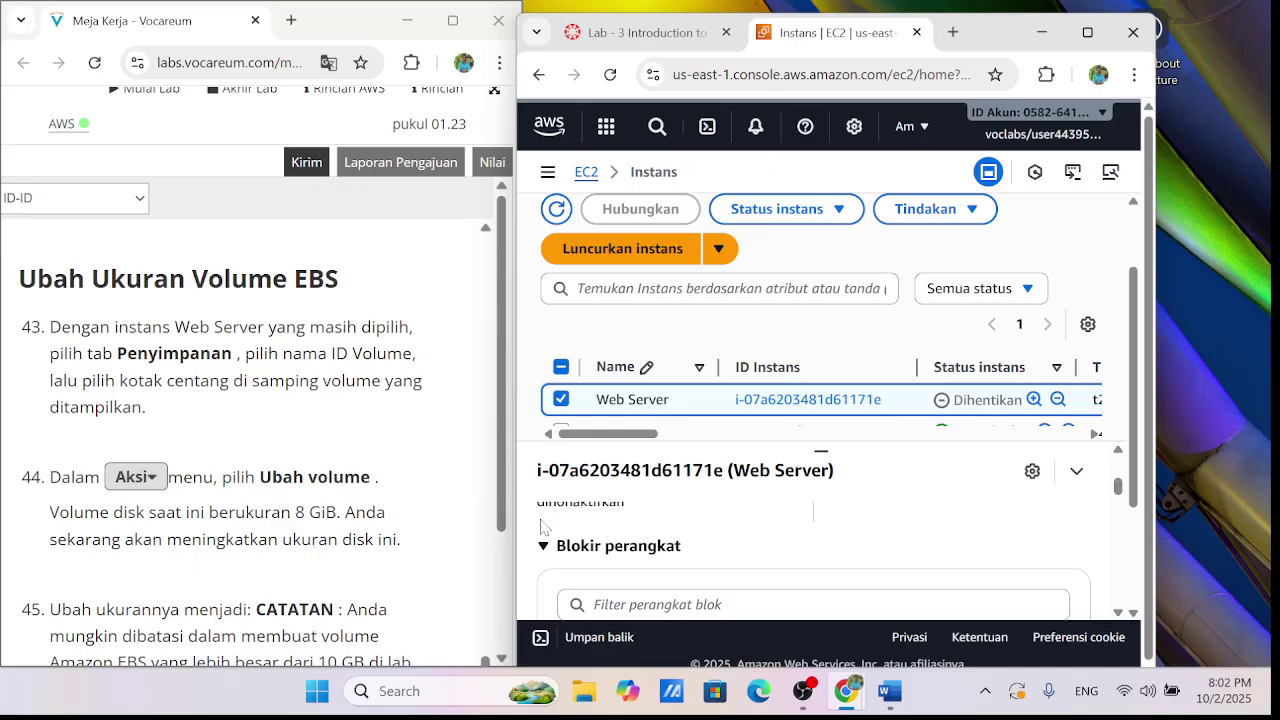
scroll(541, 527, down, 5)
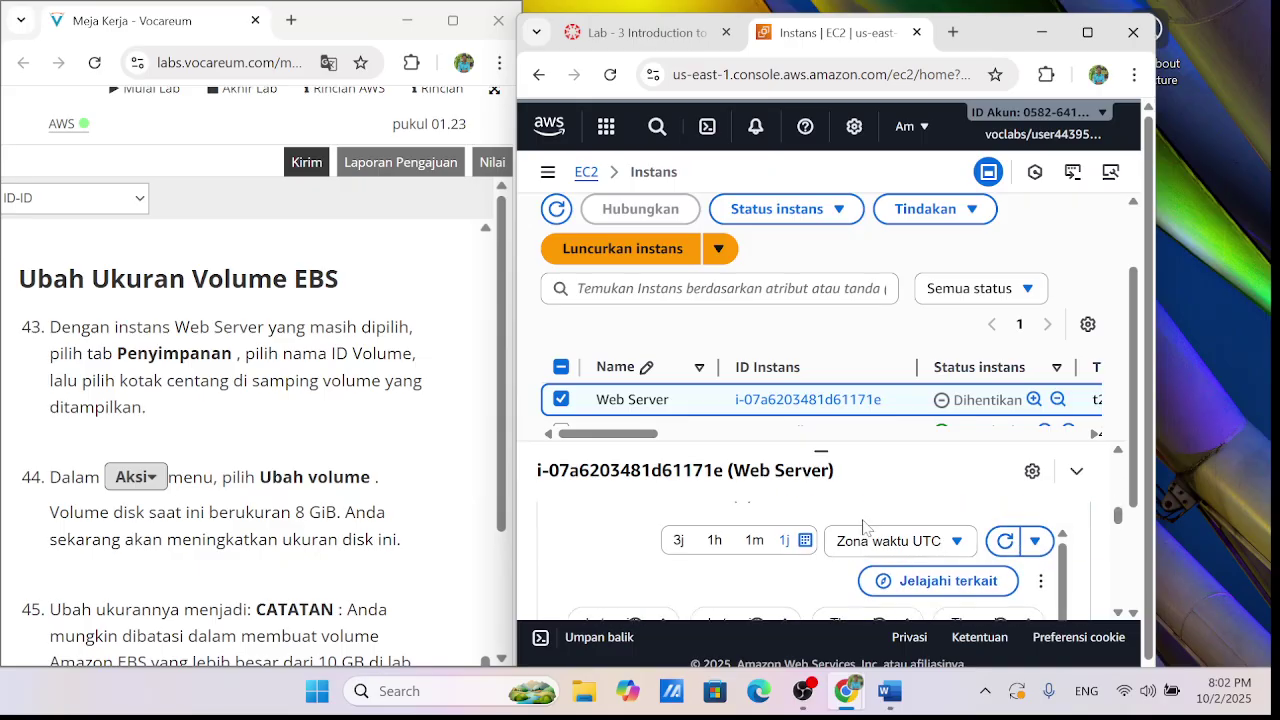
scroll(863, 527, up, 8)
scroll(881, 552, down, 1)
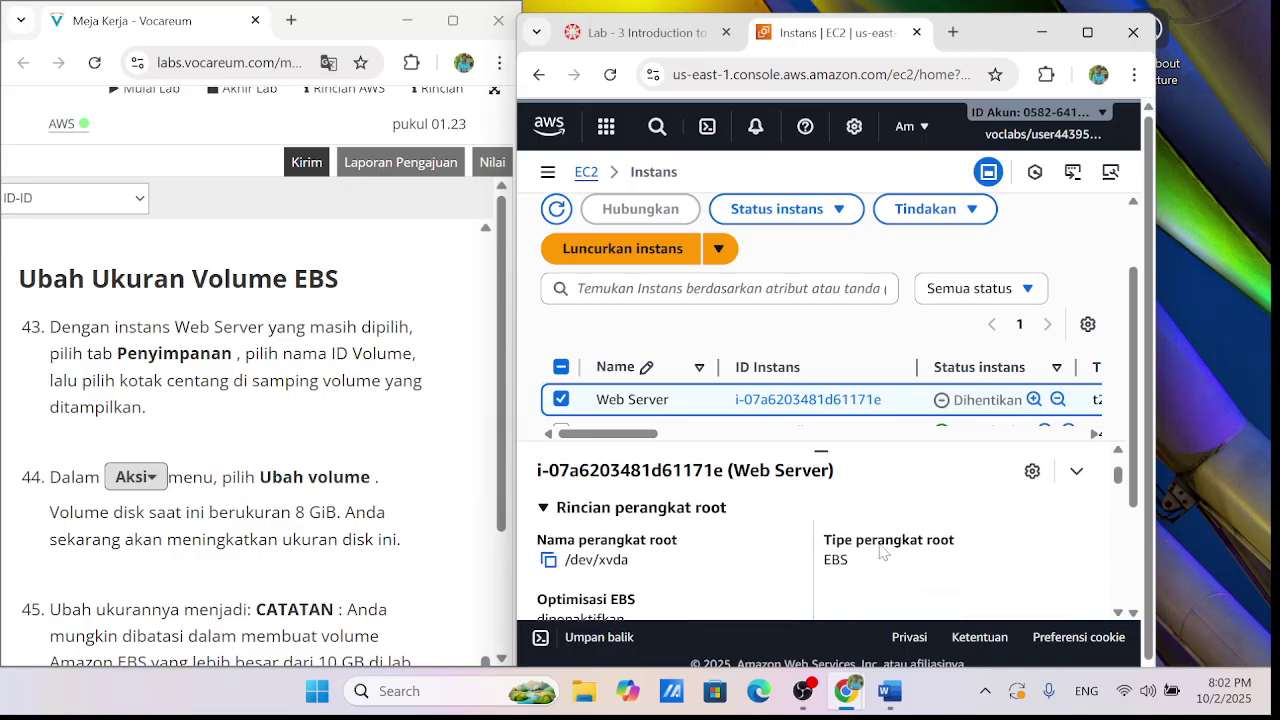
Collapse and reopen the Web Server's details panel, then look through its root device and block device sections
click(1082, 474)
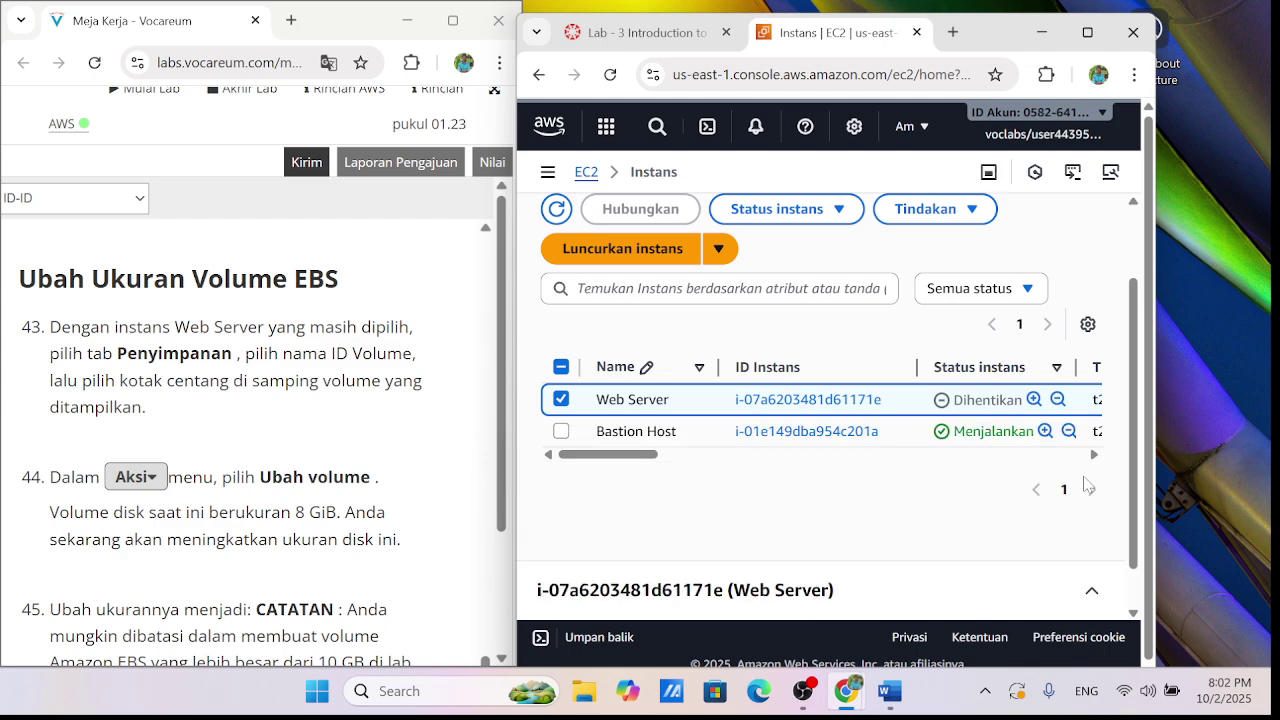
scroll(1065, 505, down, 1)
click(1092, 590)
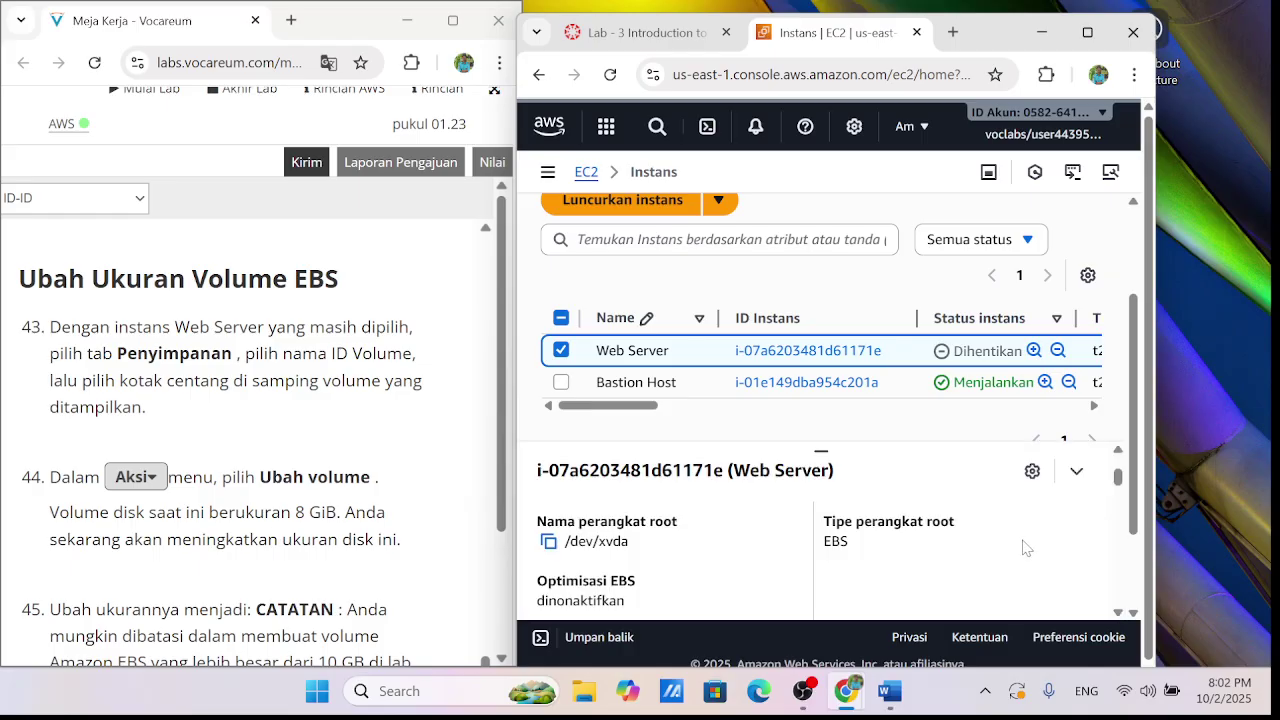
scroll(986, 537, down, 3)
scroll(914, 557, up, 3)
scroll(900, 548, down, 3)
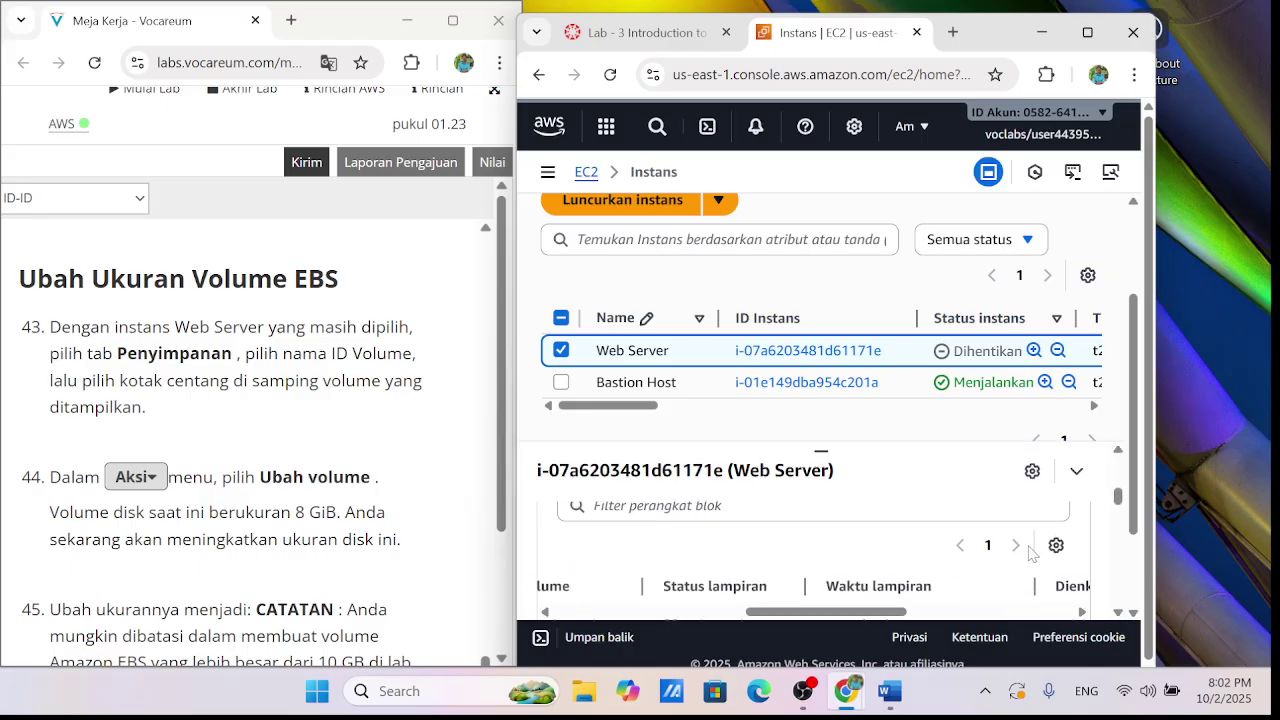
Maximize the console window and examine the Web Server's storage details down to the root volume replacement tasks
click(1087, 32)
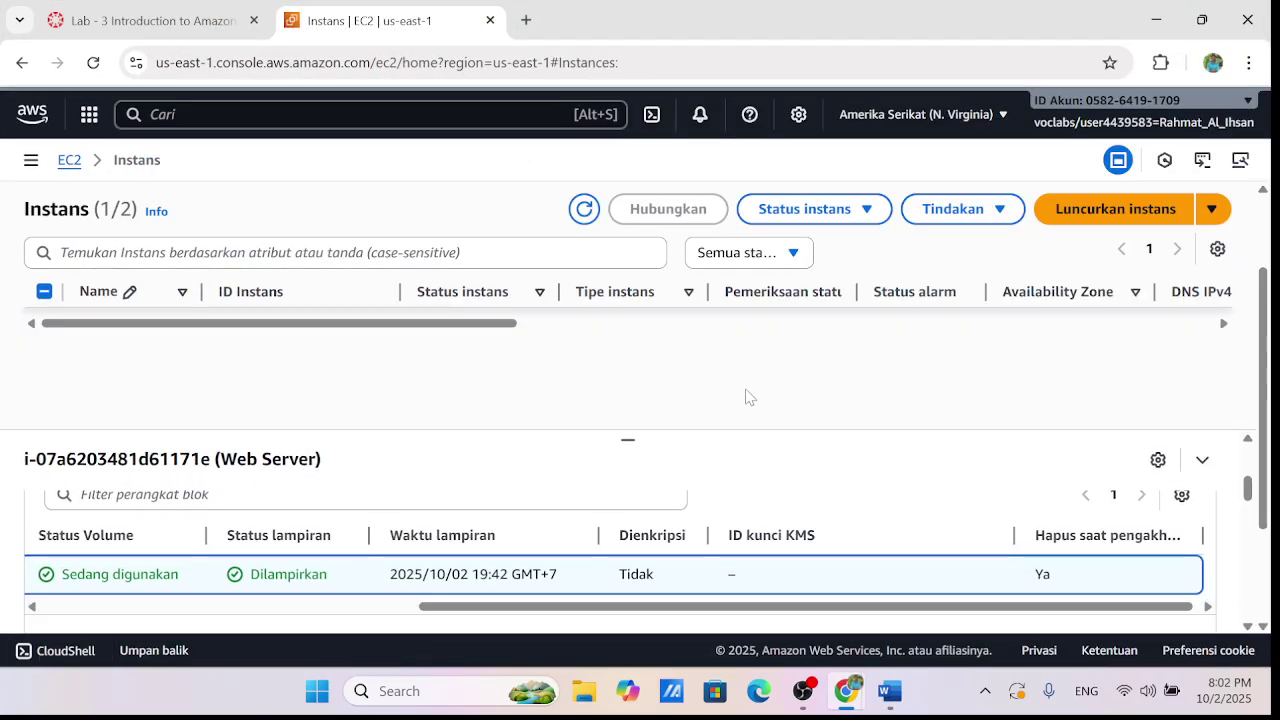
scroll(500, 563, up, 5)
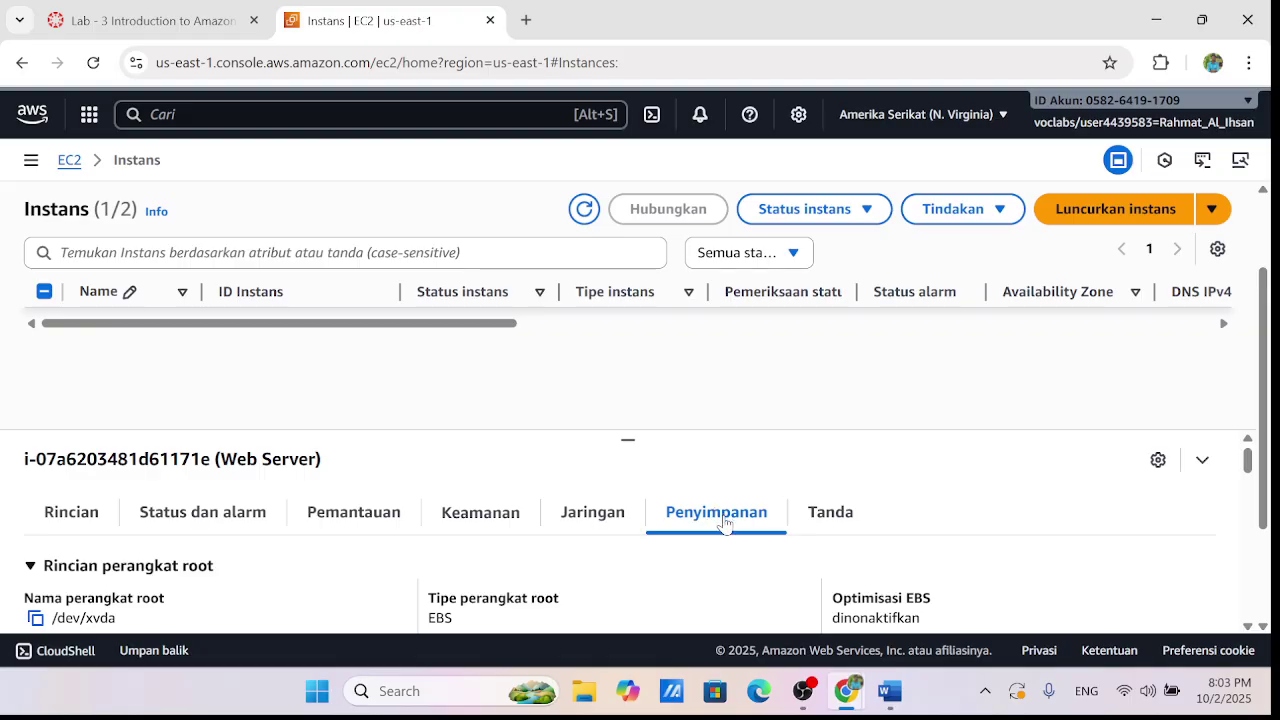
scroll(725, 524, down, 1)
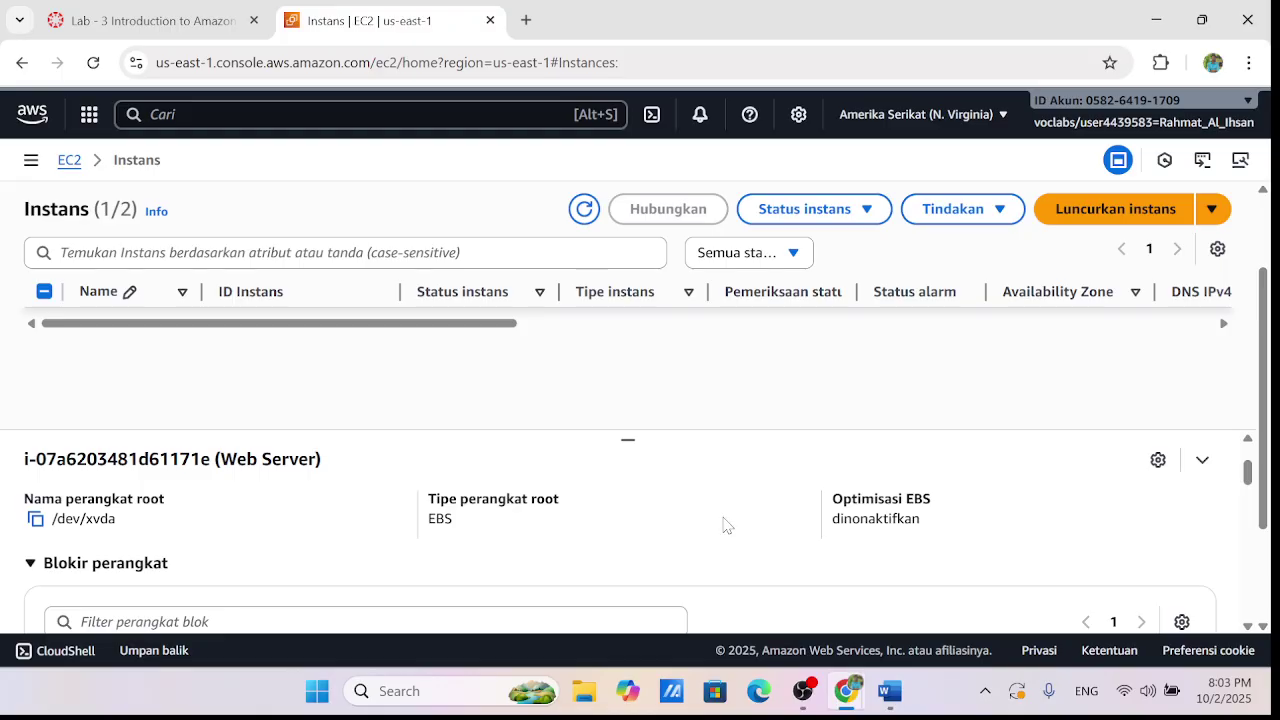
scroll(725, 524, down, 4)
scroll(725, 524, up, 1)
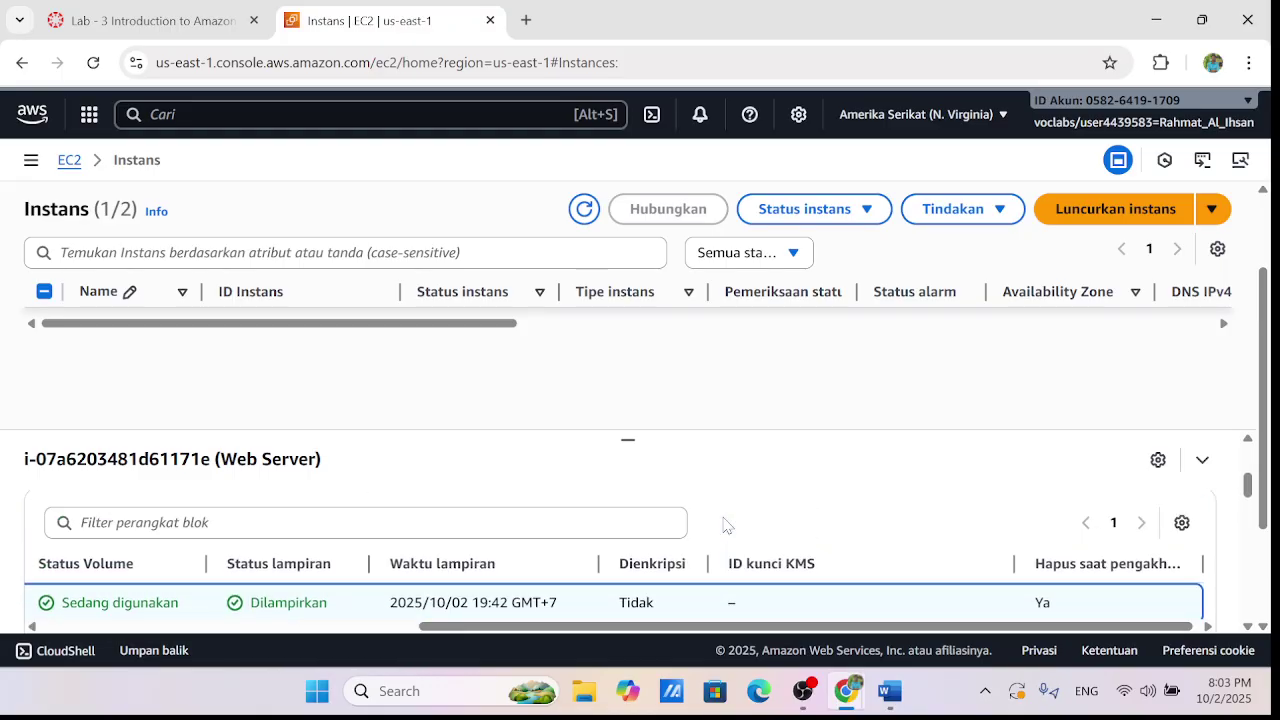
scroll(725, 524, up, 1)
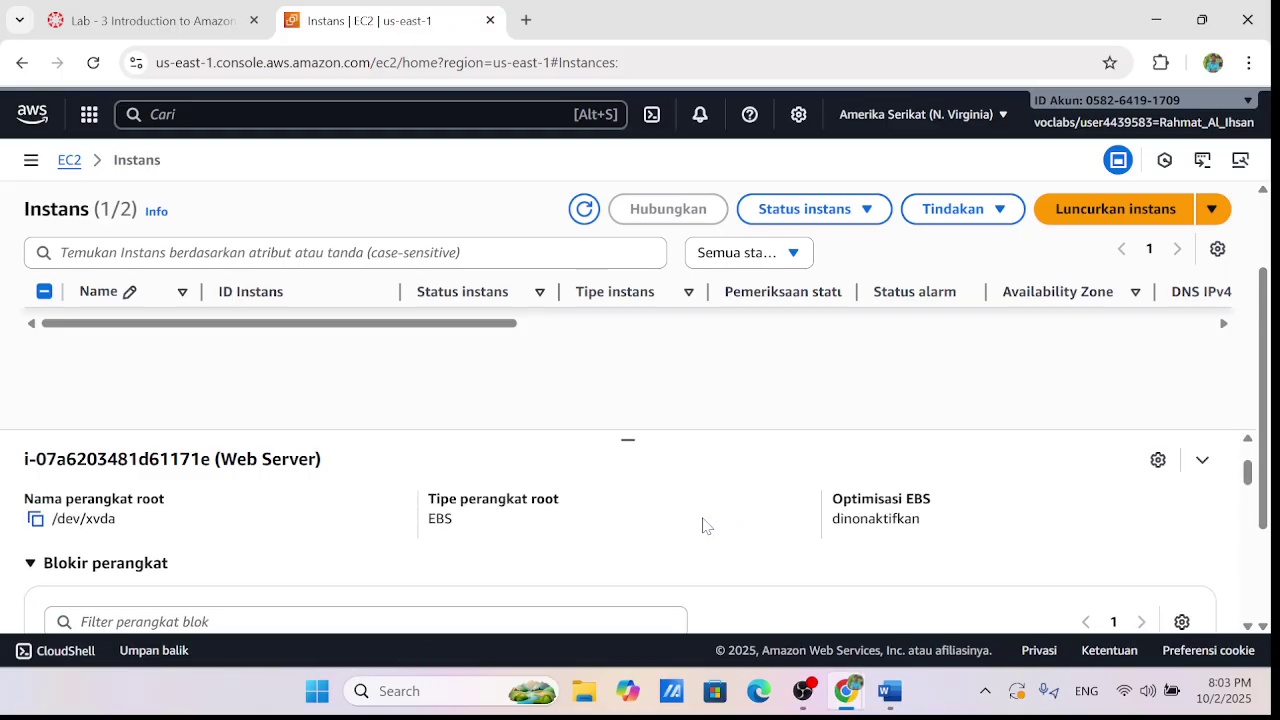
scroll(703, 525, down, 15)
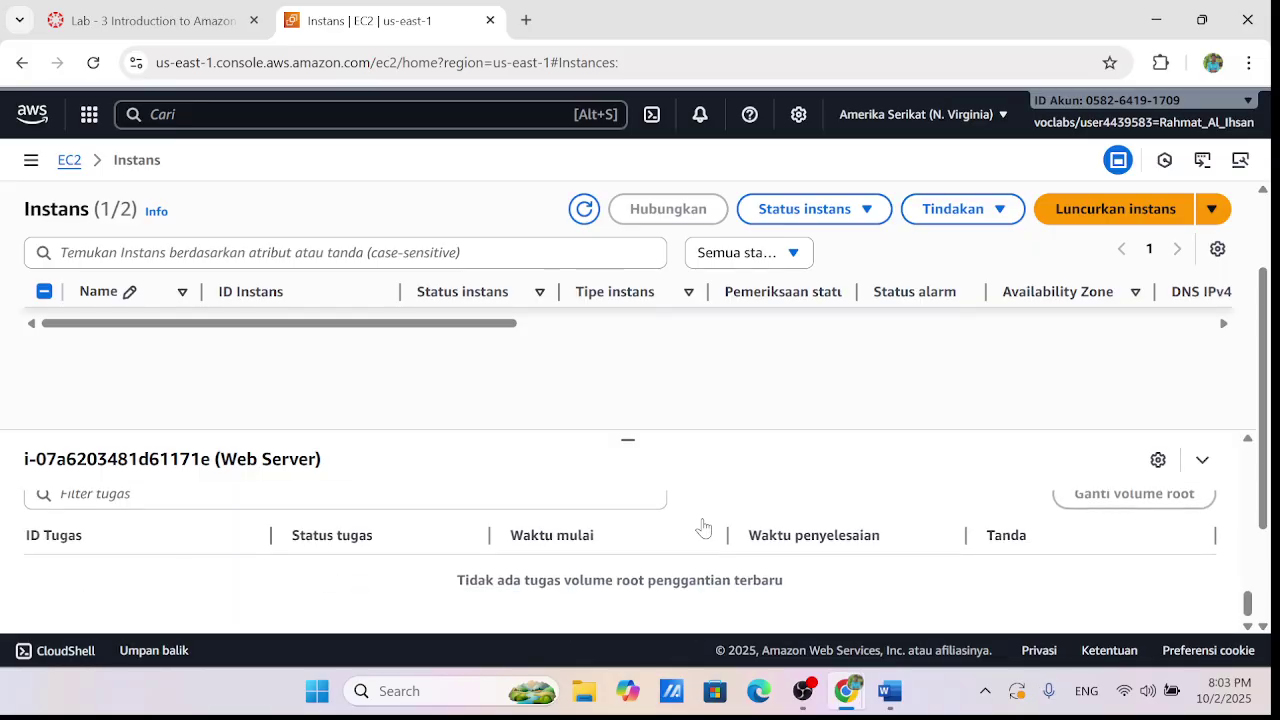
scroll(560, 553, up, 1)
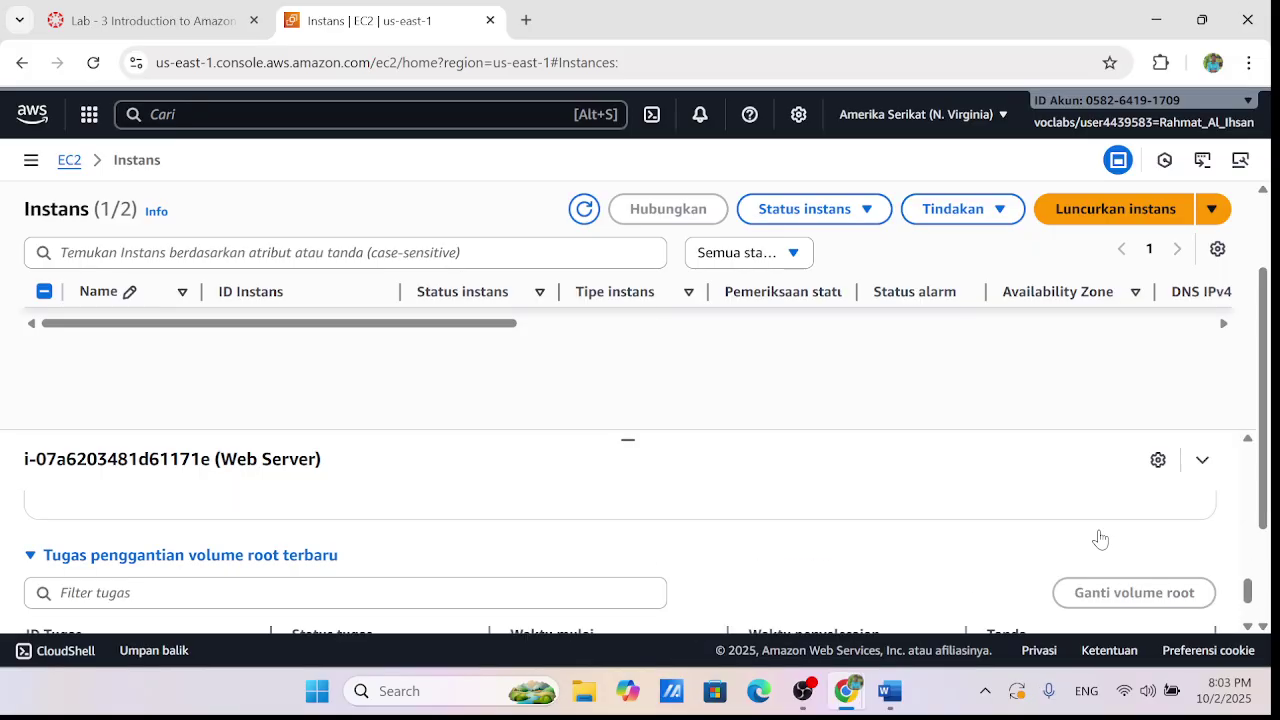
Restore the smaller console window, check the details panel's position preferences without changing them, and collapse the panel
double_click(922, 37)
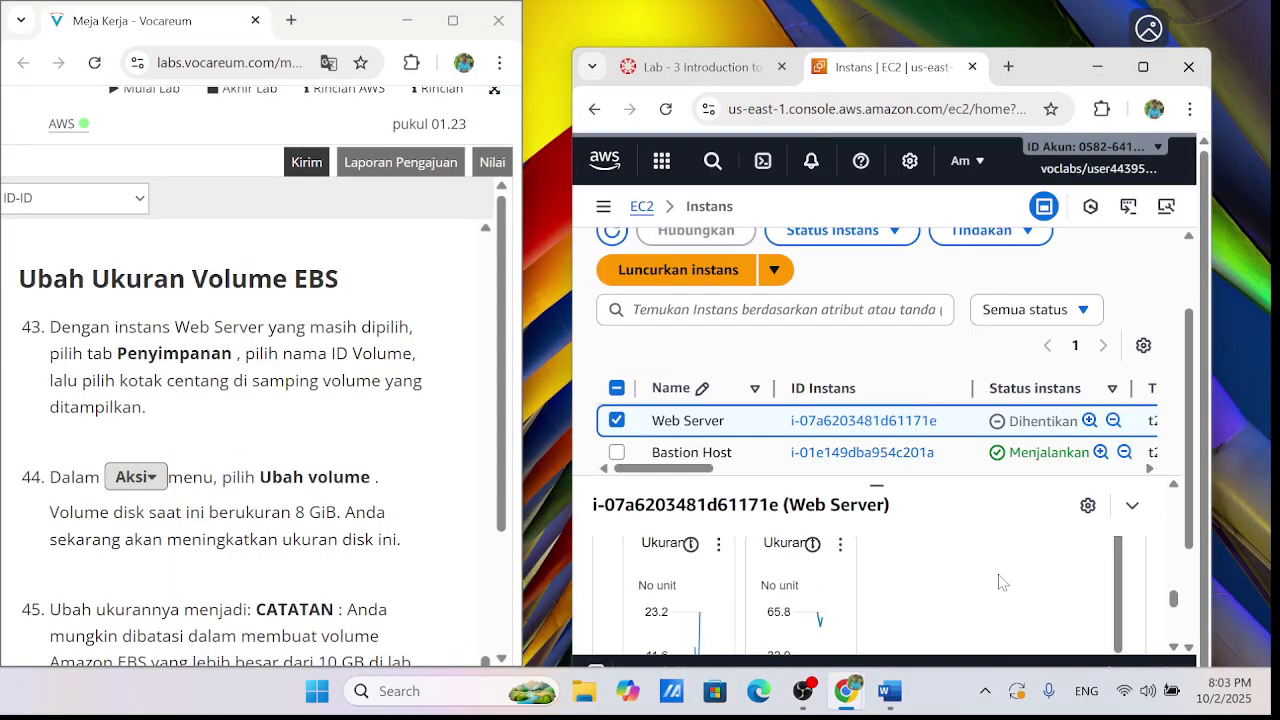
scroll(1003, 582, up, 8)
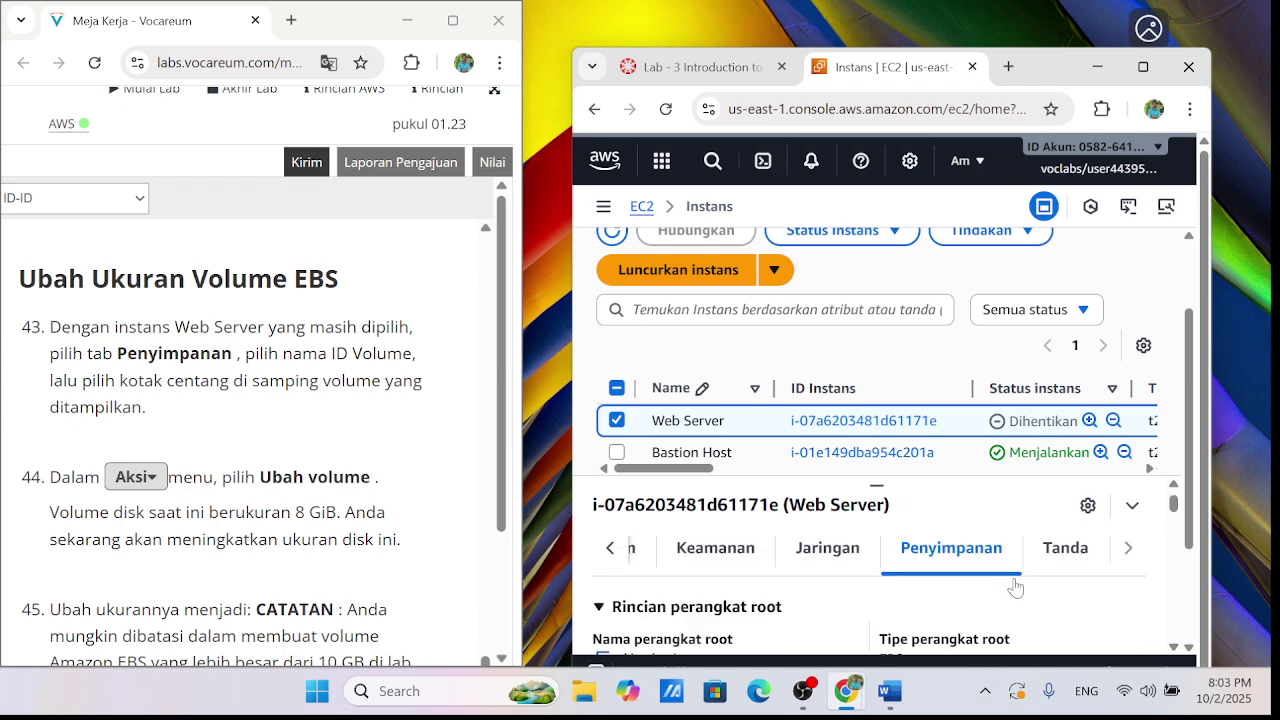
scroll(1015, 586, down, 1)
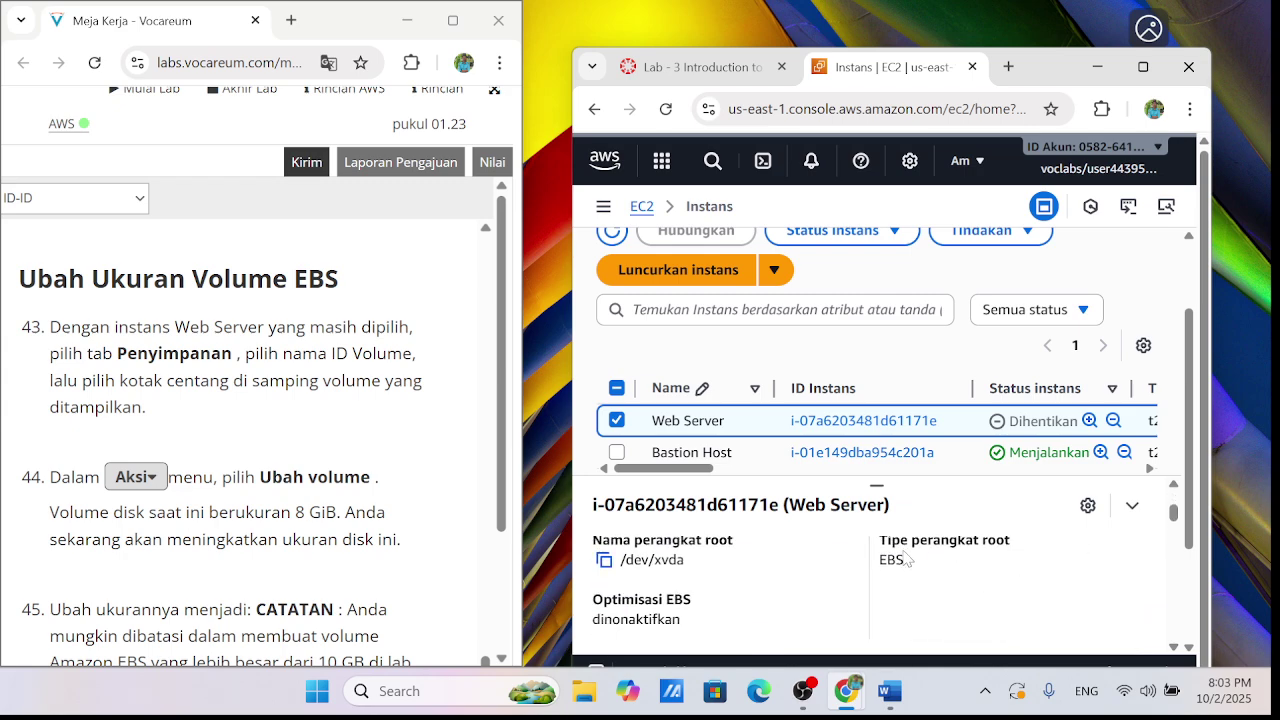
click(1088, 506)
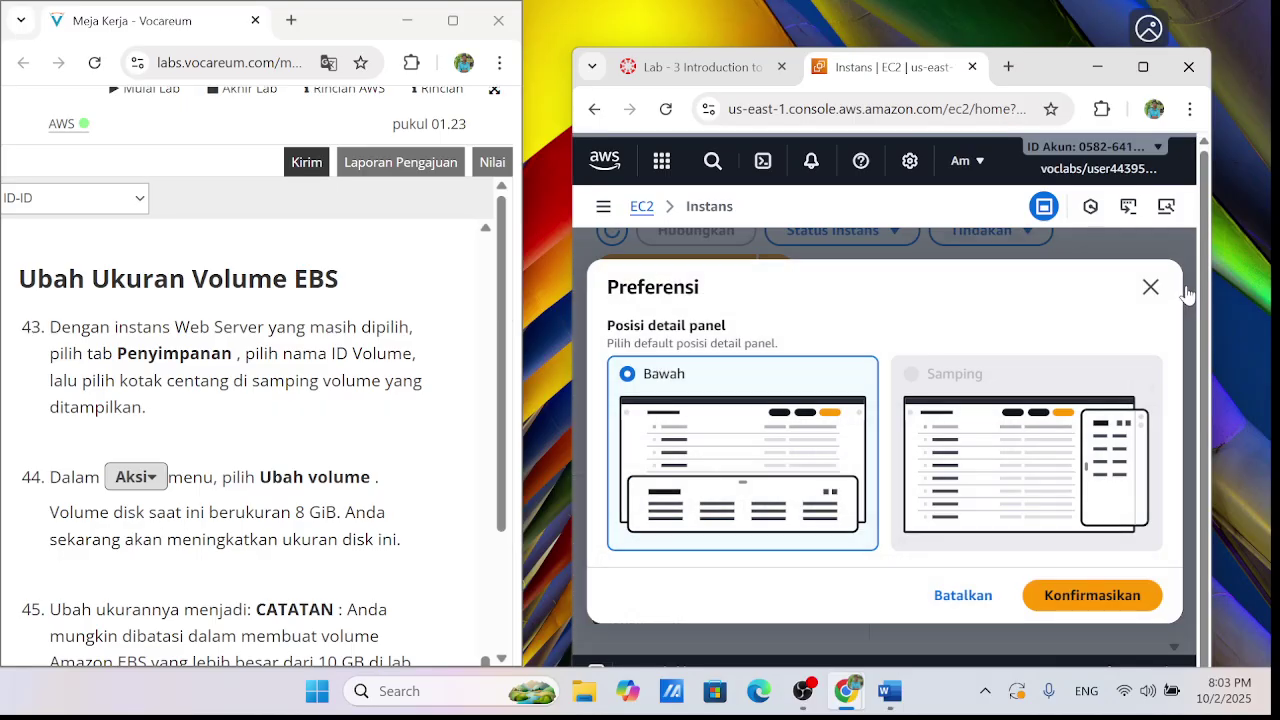
key(Escape)
click(1131, 508)
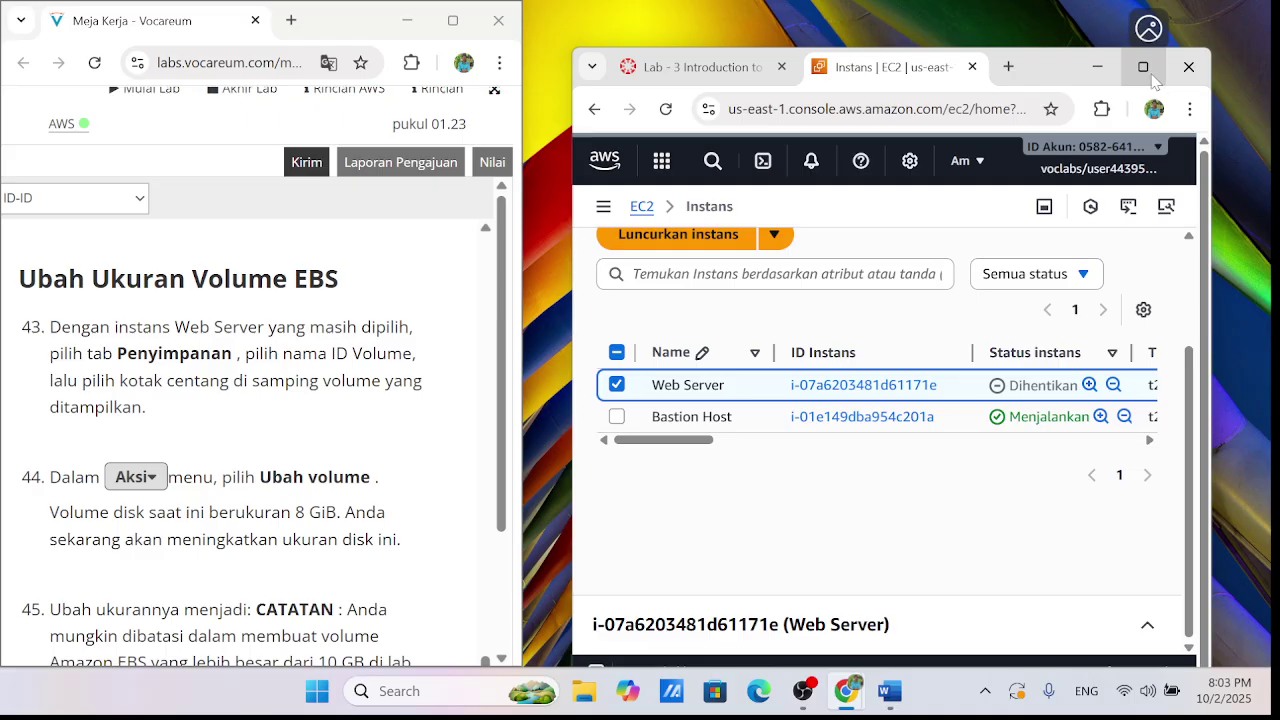
Maximize the console window and reopen the Web Server's storage details at the block device and volume monitoring sections
mouse_move(1154, 81)
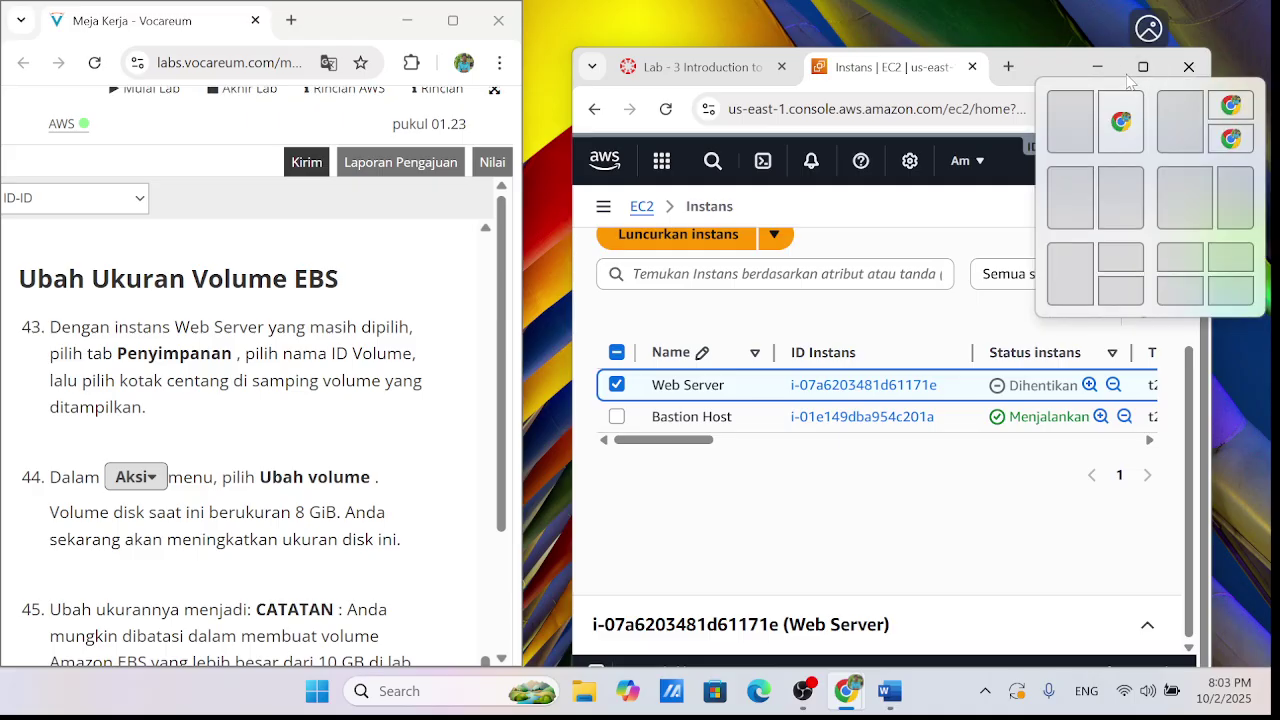
click(1143, 66)
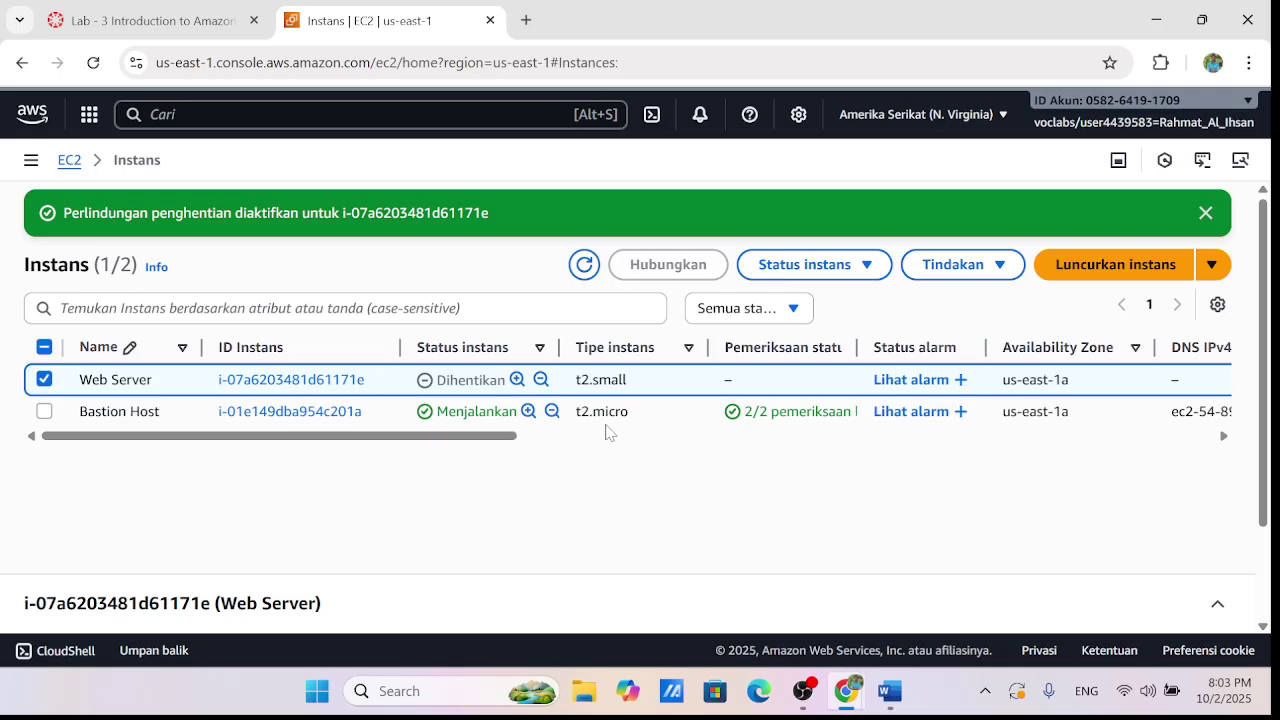
scroll(800, 491, down, 2)
scroll(617, 477, up, 2)
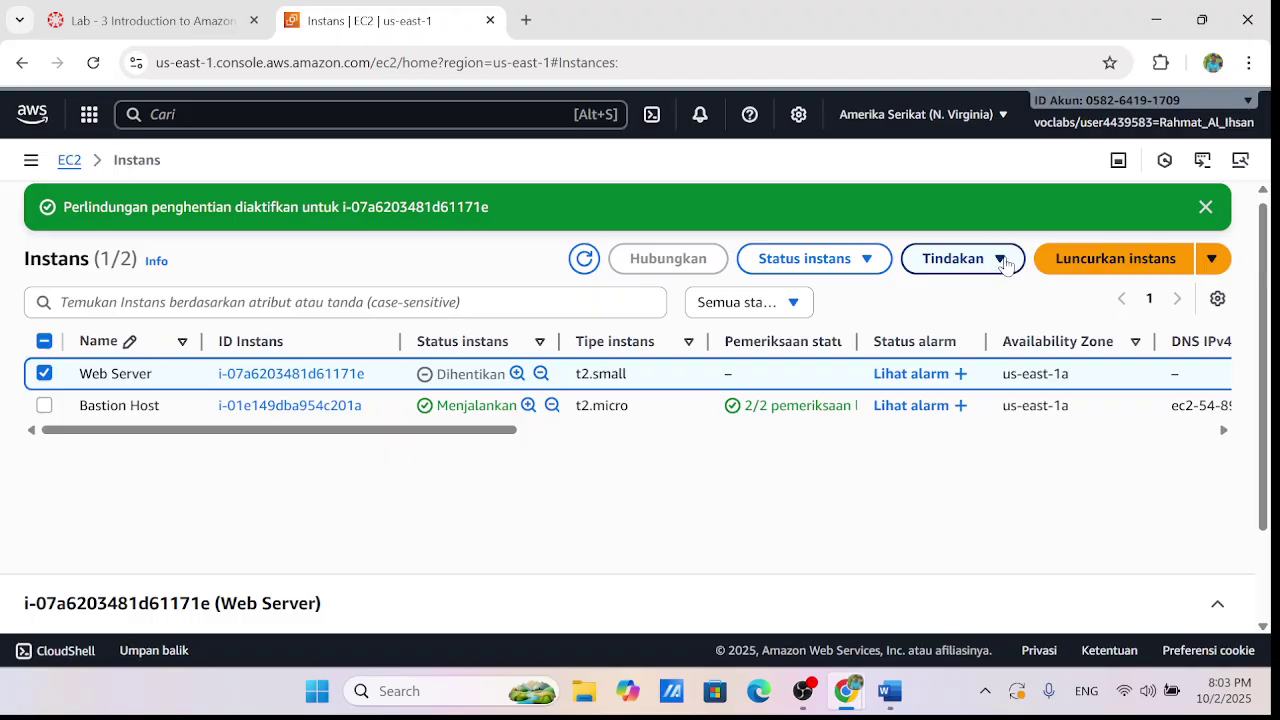
click(417, 605)
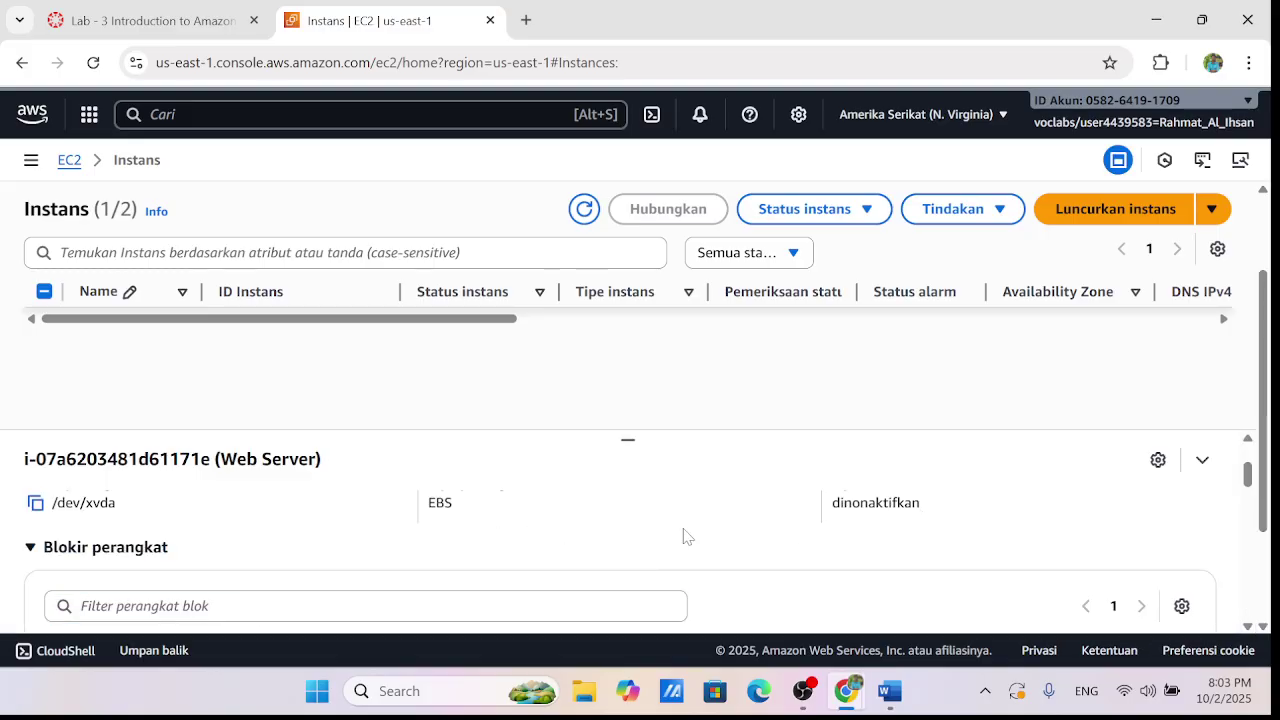
scroll(512, 537, down, 3)
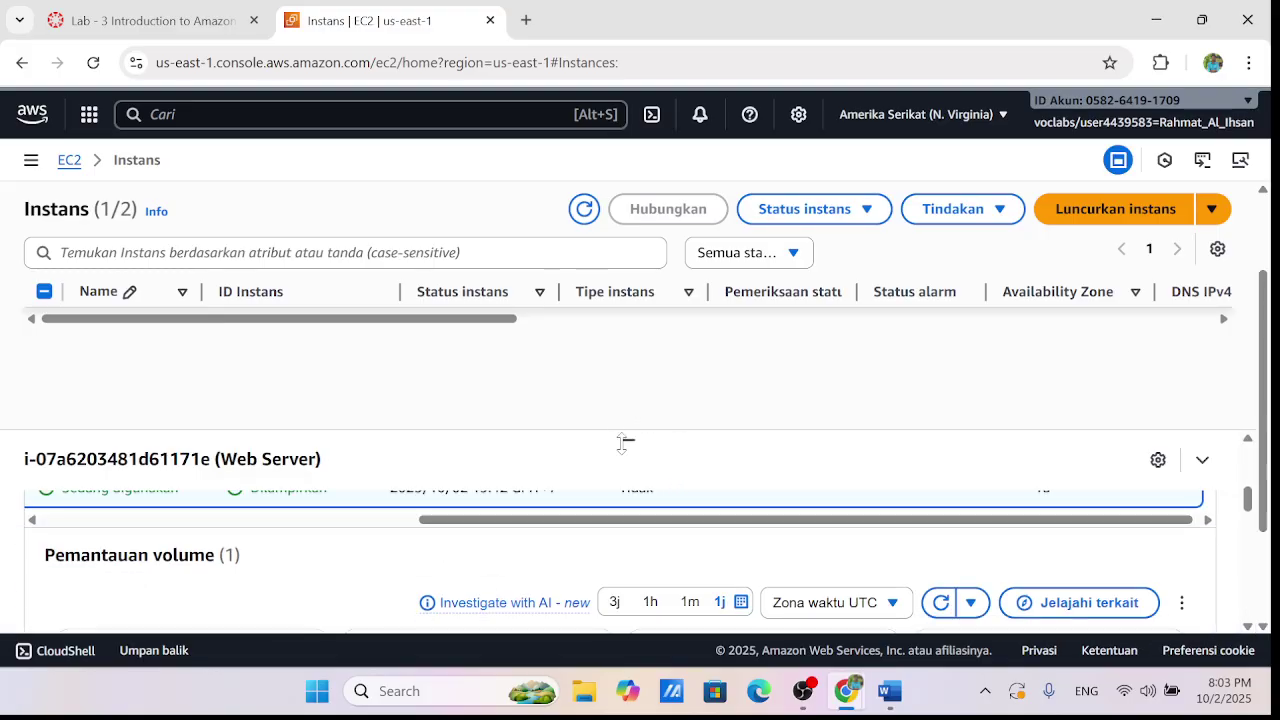
Examine all columns of the attached volume's row in the Web Server's block device table
drag(622, 441, 648, 244)
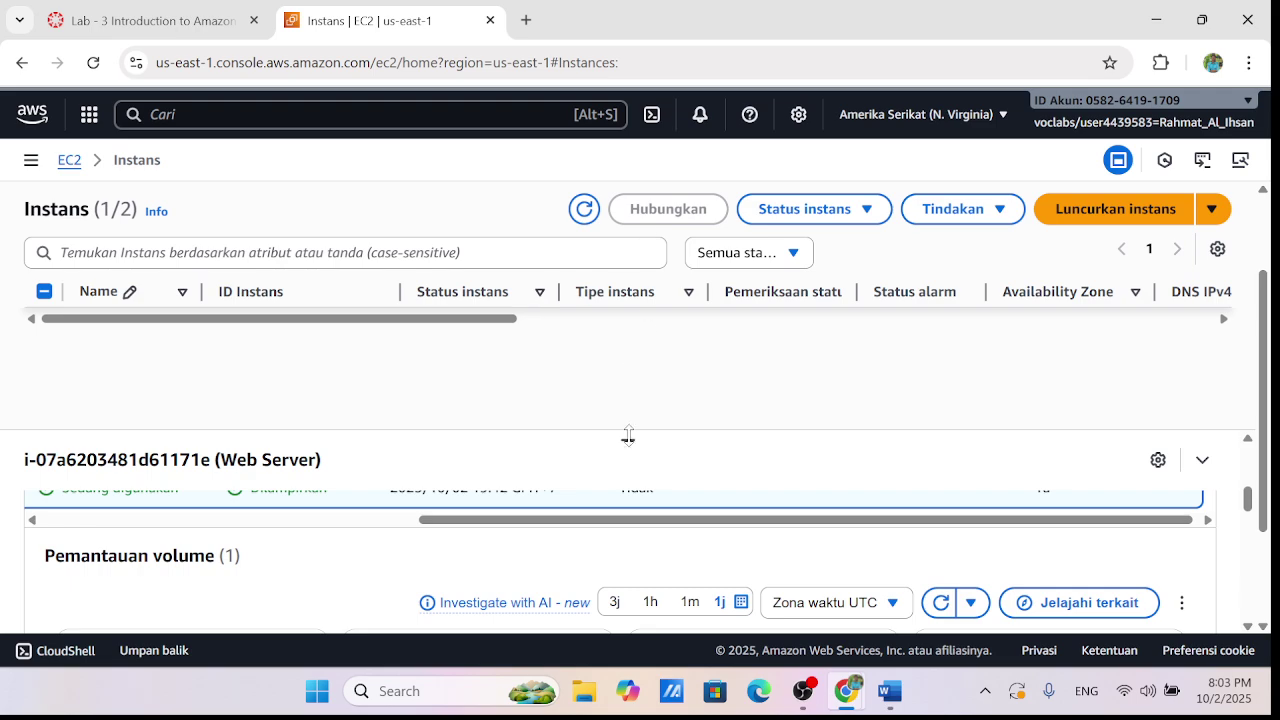
scroll(523, 588, down, 3)
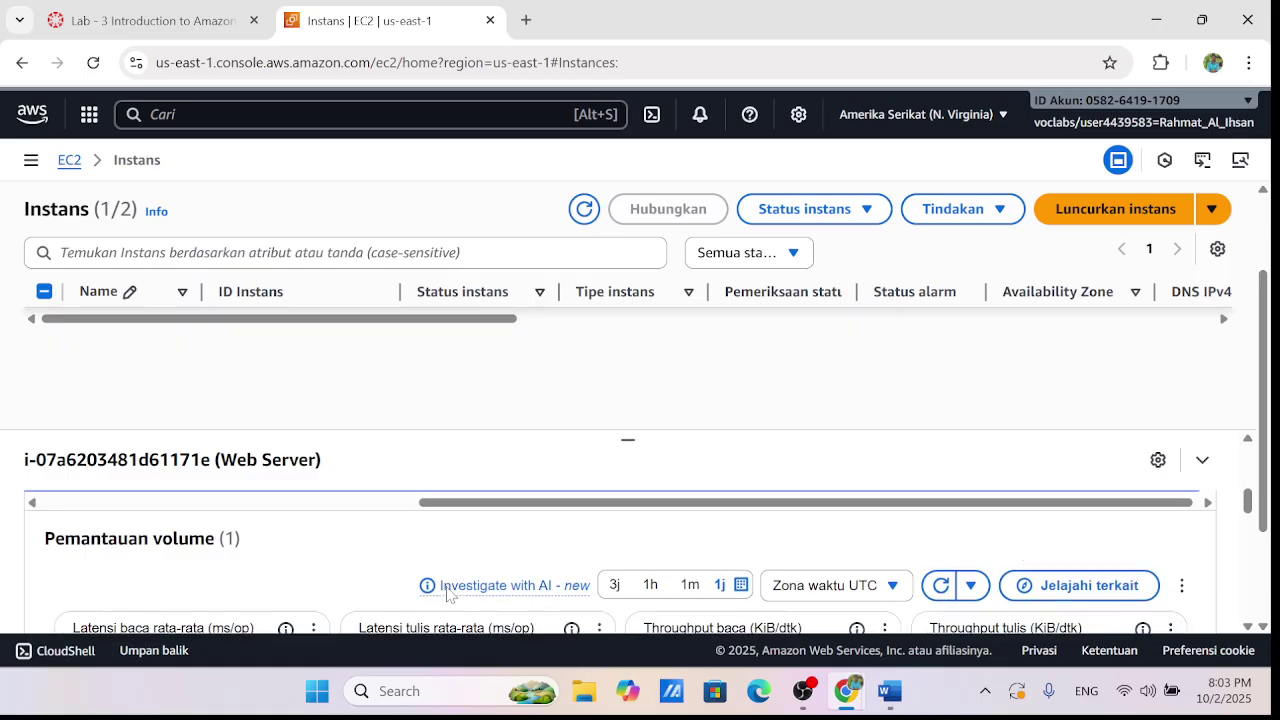
scroll(544, 548, up, 3)
scroll(725, 591, up, 1)
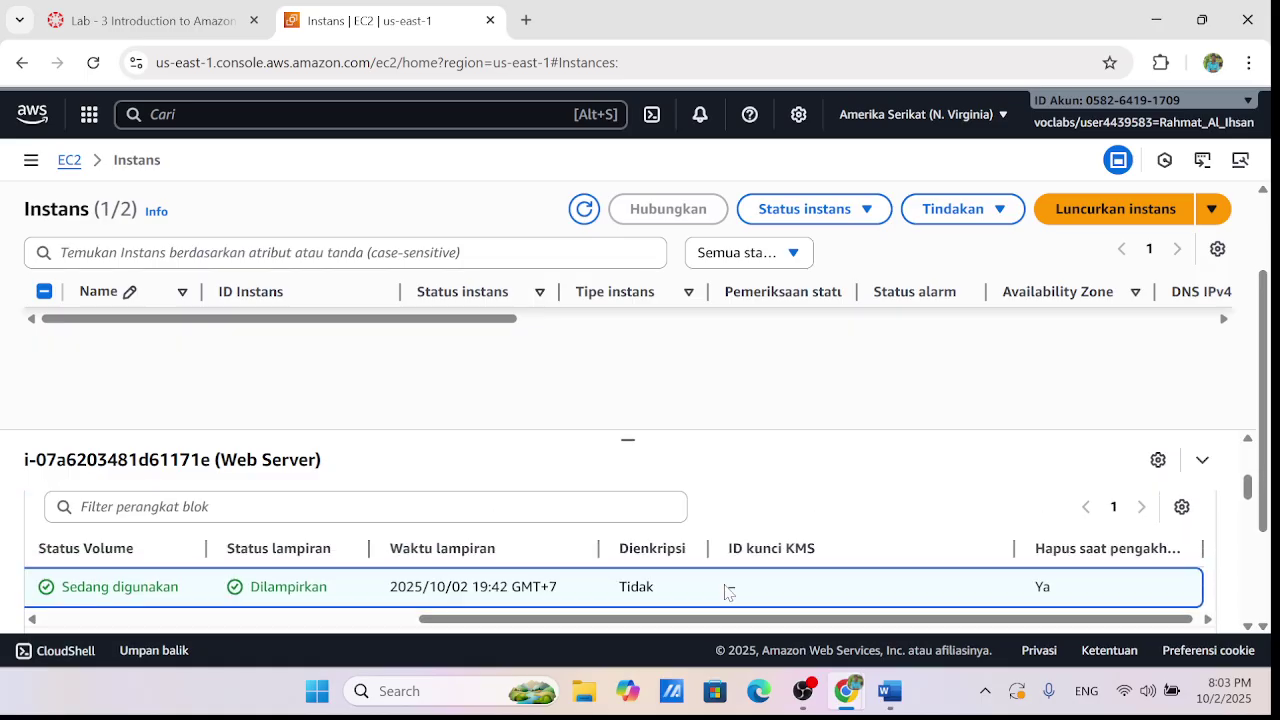
scroll(857, 596, down, 1)
scroll(850, 532, left, 2)
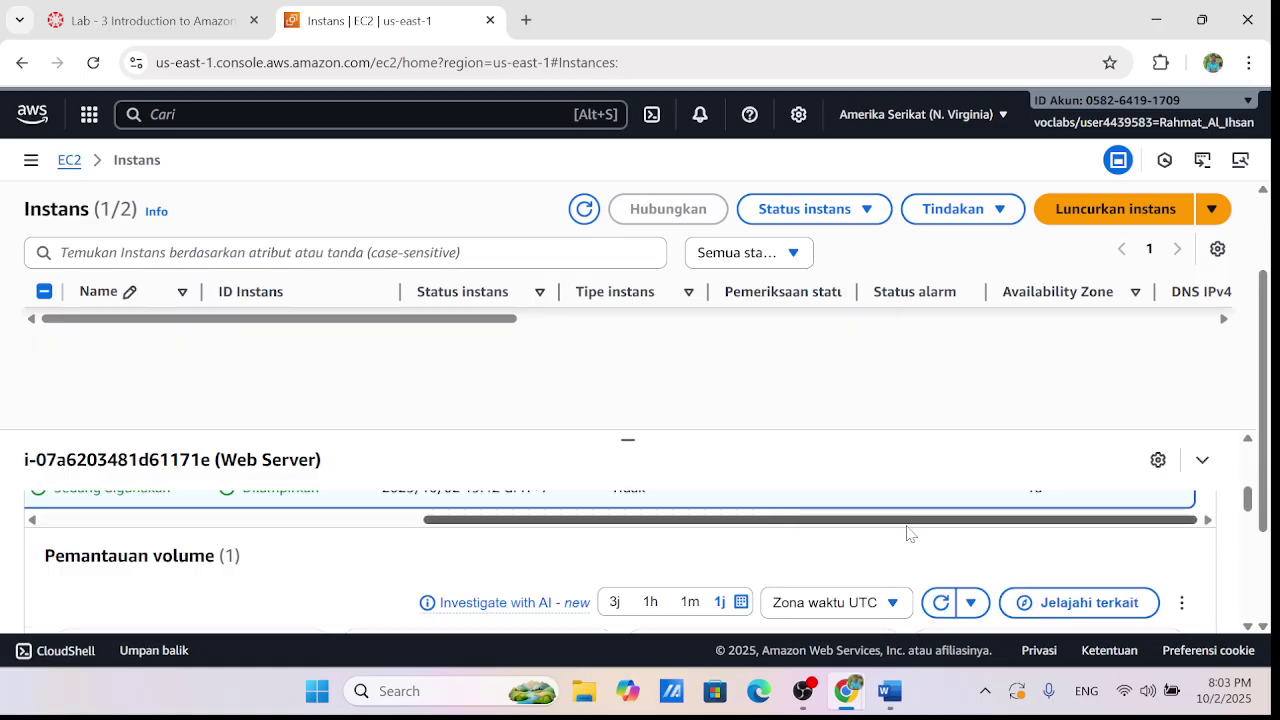
drag(697, 533, 329, 528)
scroll(420, 590, up, 2)
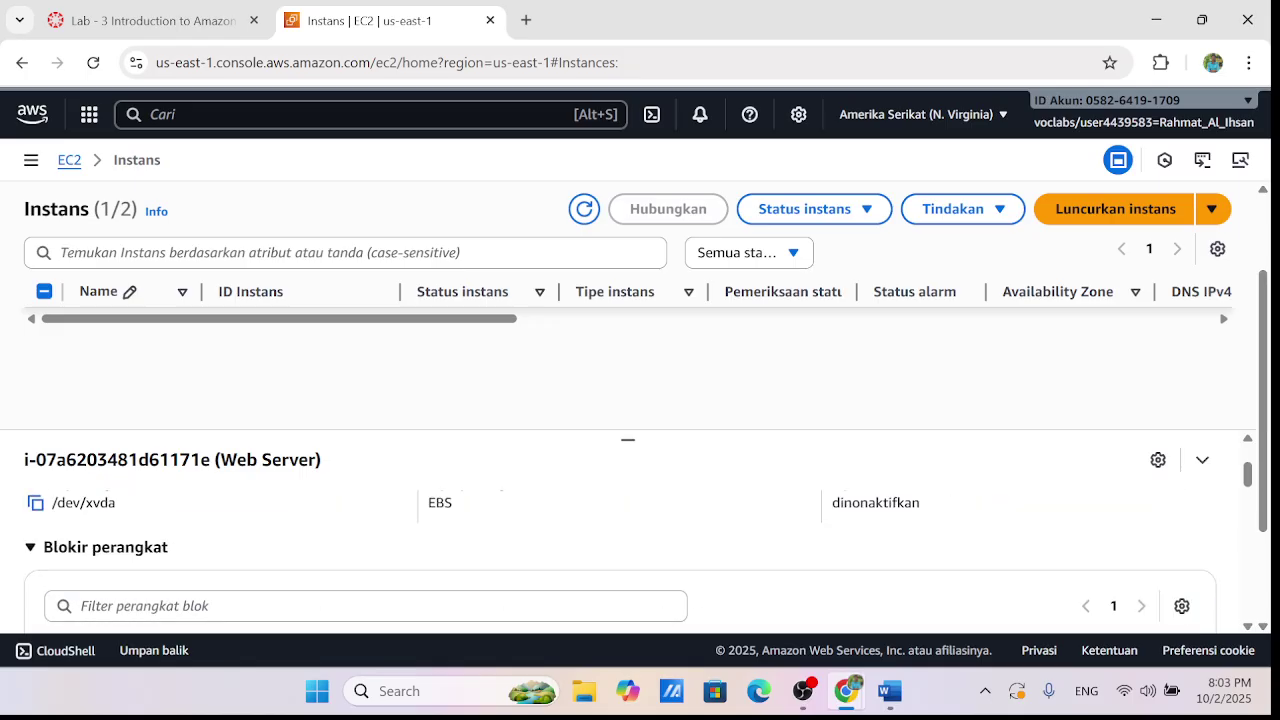
scroll(527, 603, down, 1)
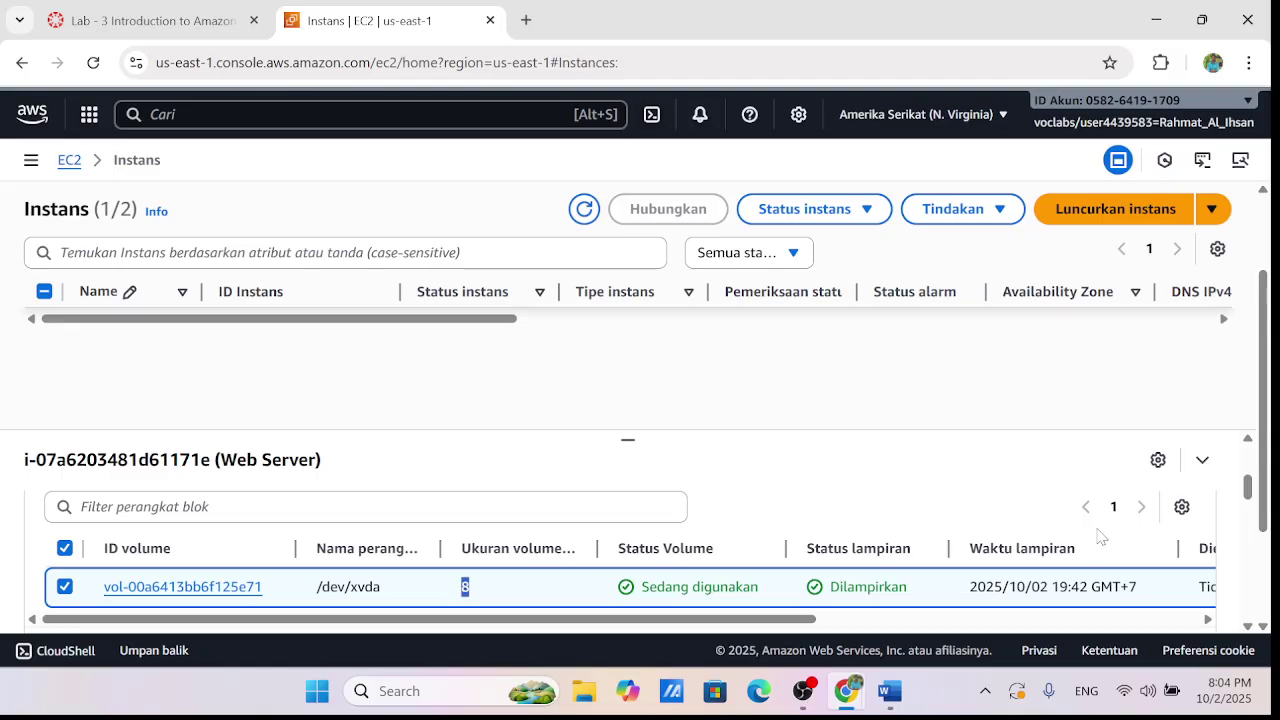
Check the block device table's page size preferences and the details panel's preferences without changing them
click(1182, 507)
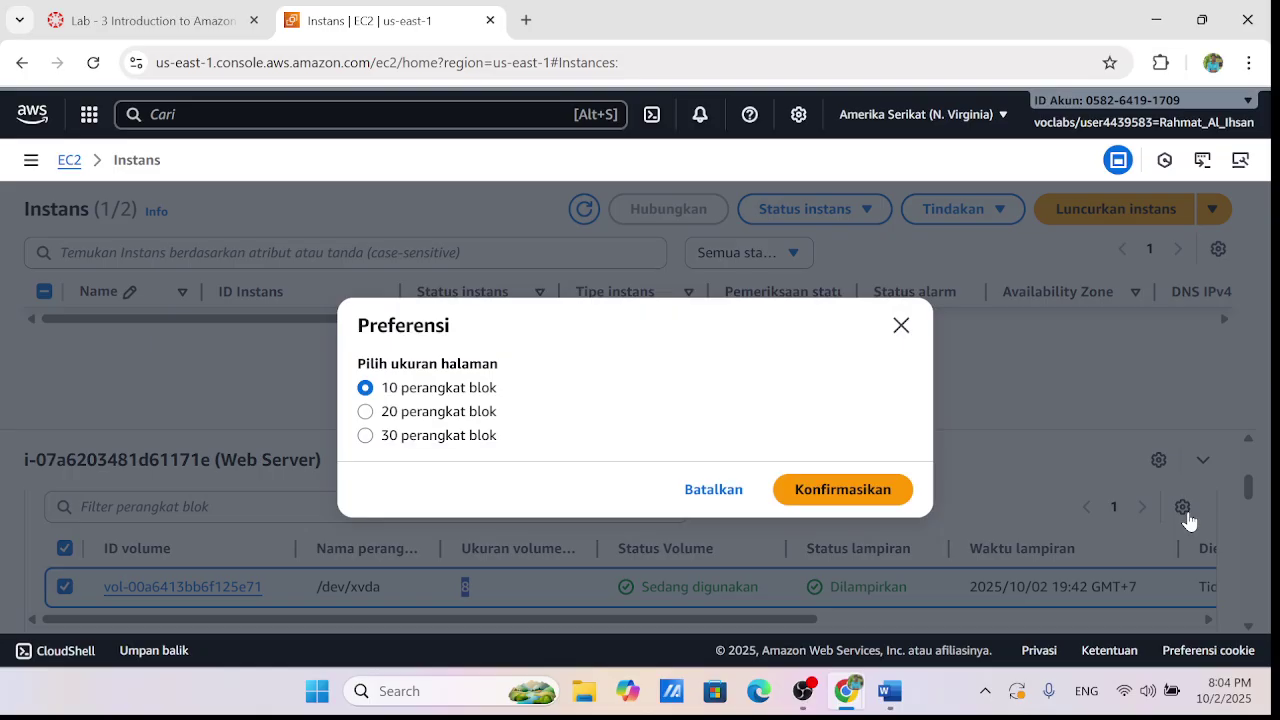
click(901, 325)
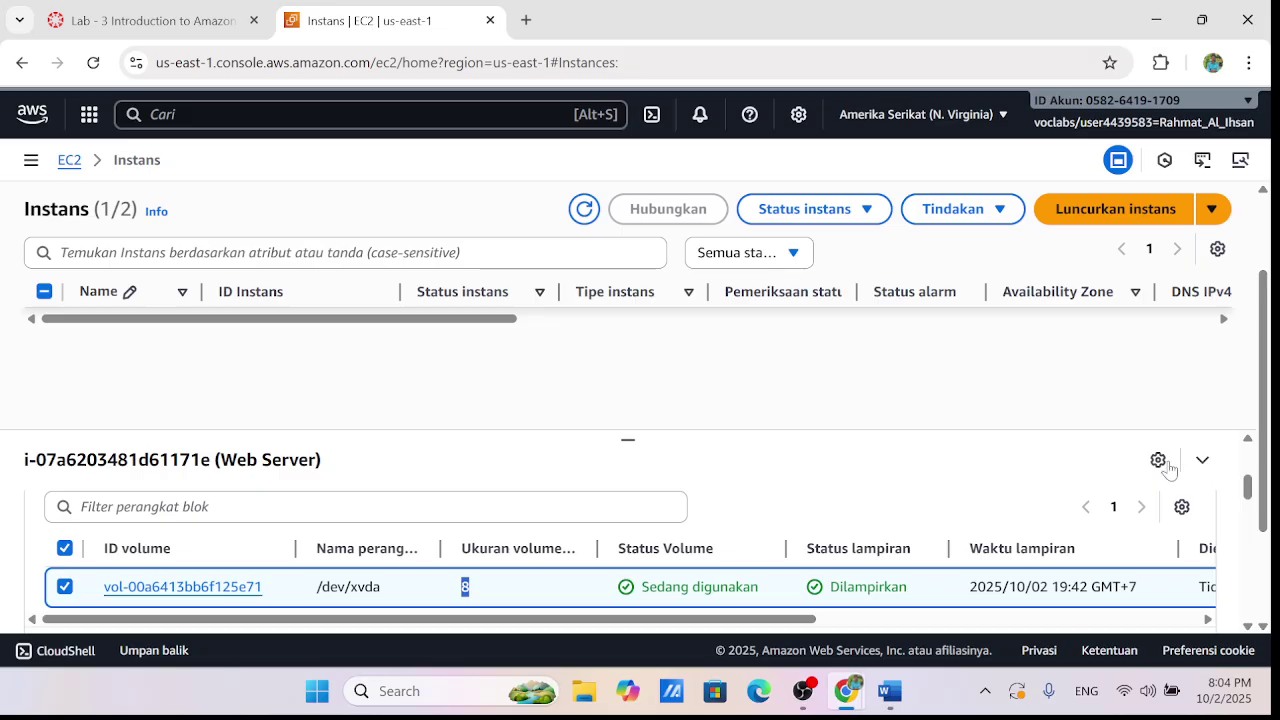
click(1160, 462)
click(902, 256)
Look through the volume monitoring charts down to the recent root volume replacement tasks
scroll(614, 577, down, 10)
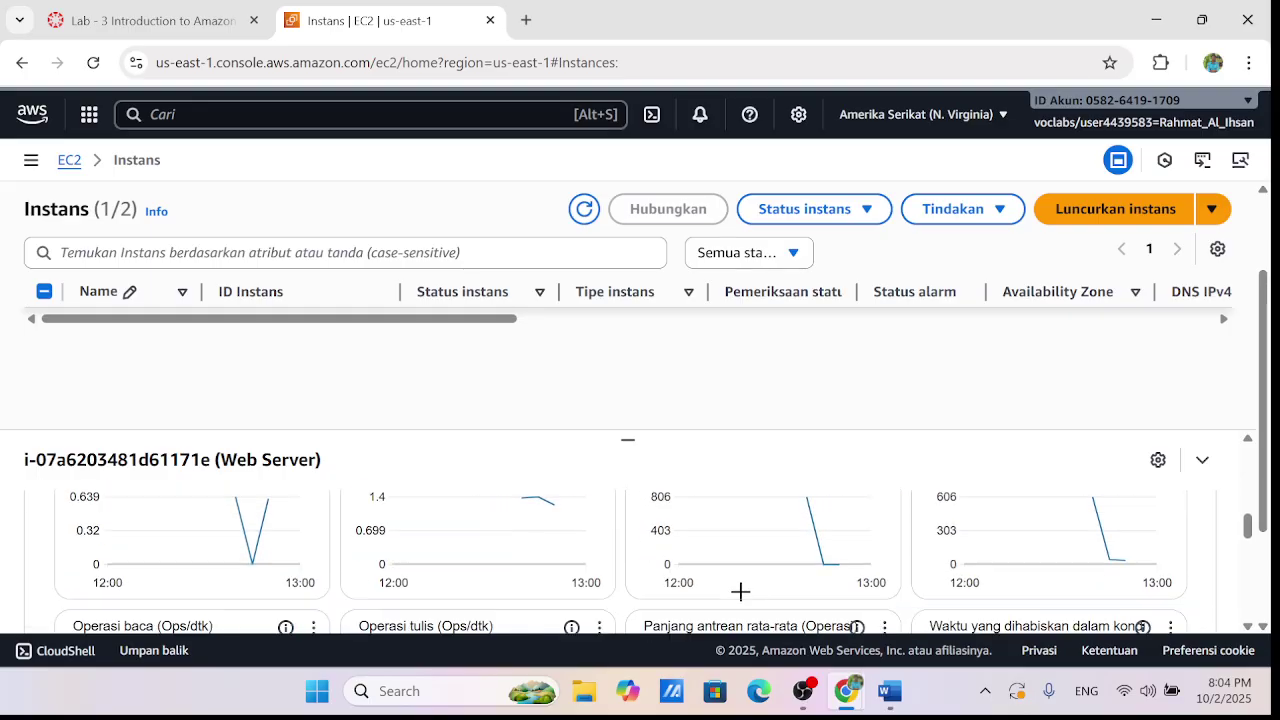
scroll(743, 598, down, 5)
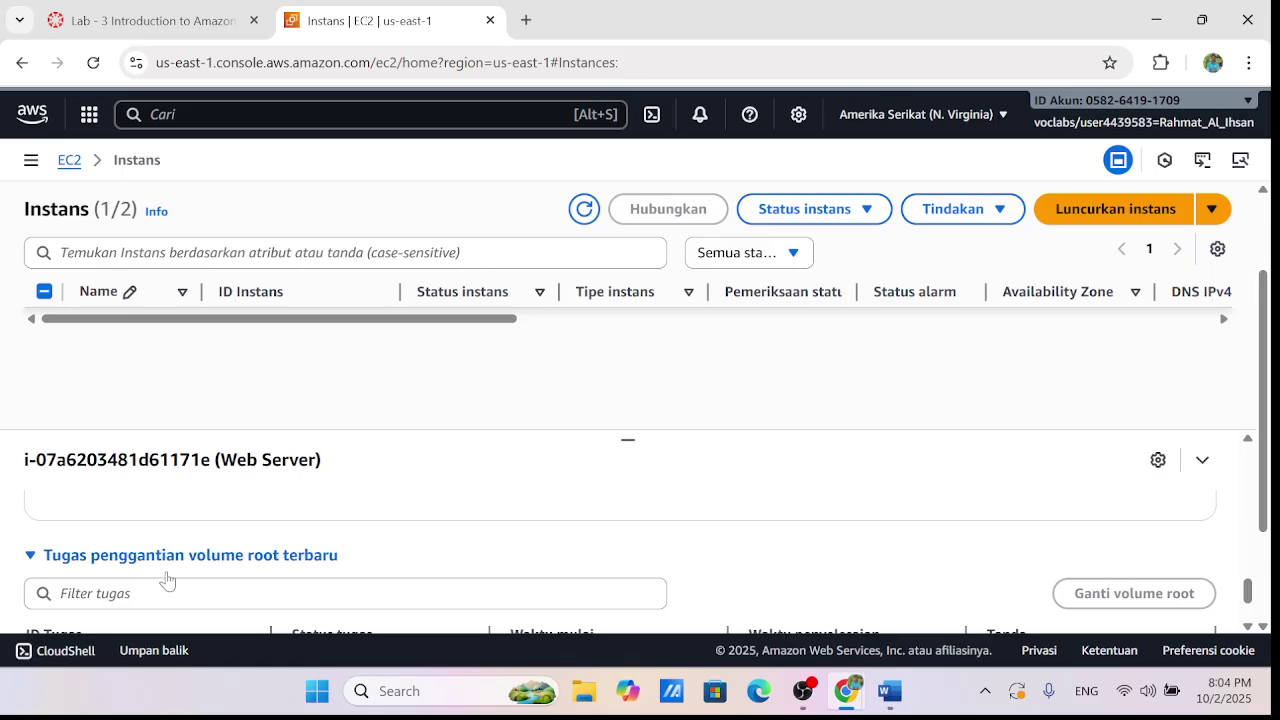
scroll(271, 569, up, 5)
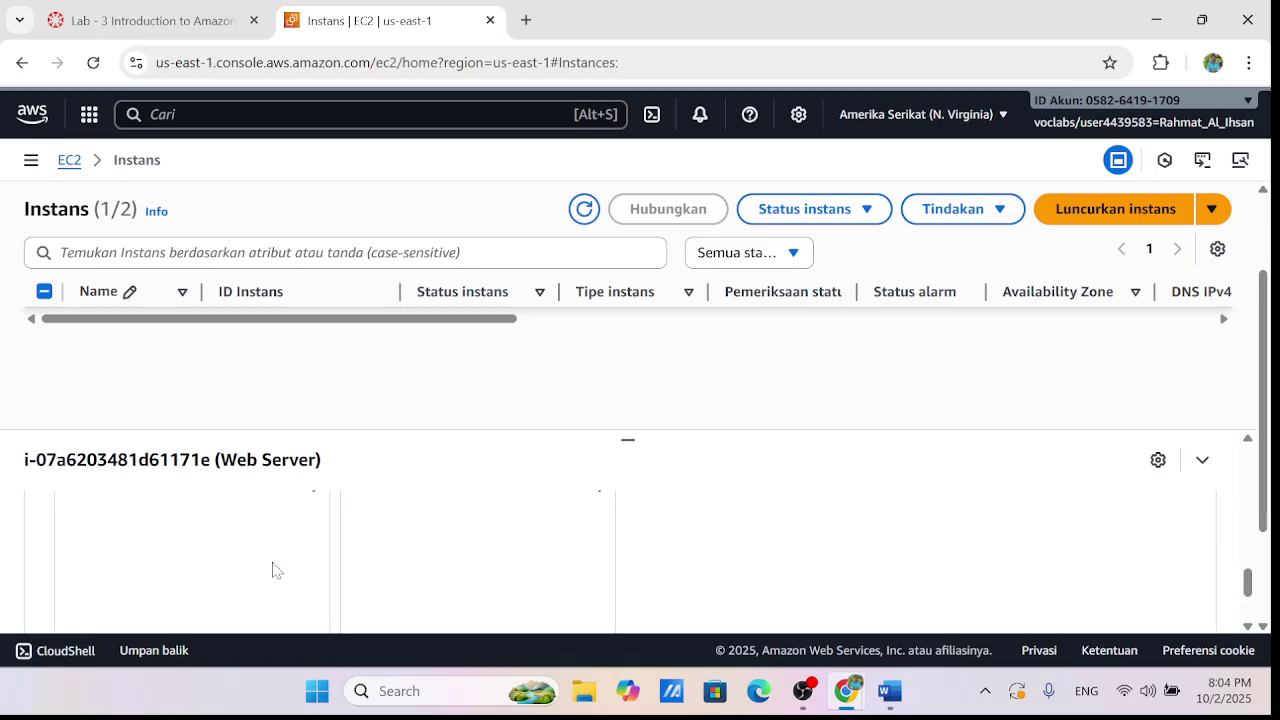
scroll(292, 571, up, 5)
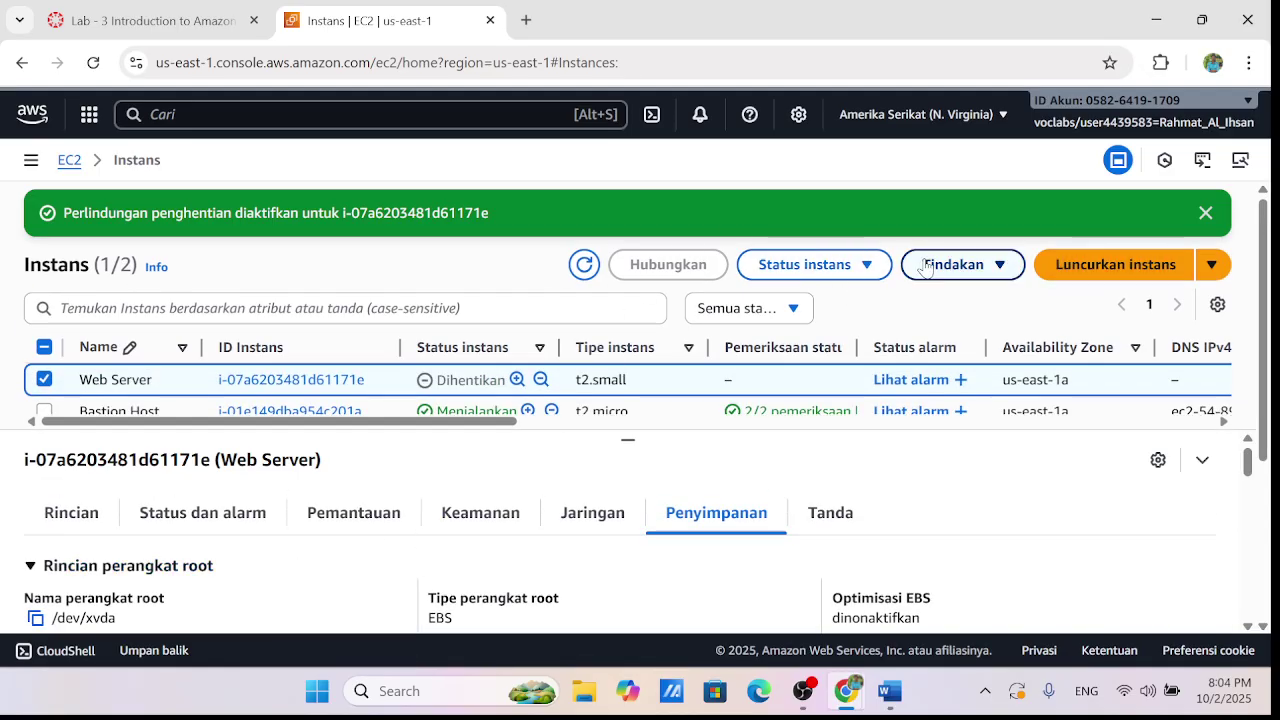
Check the available instance actions and the Web Server's tags, and return to its storage details
click(971, 270)
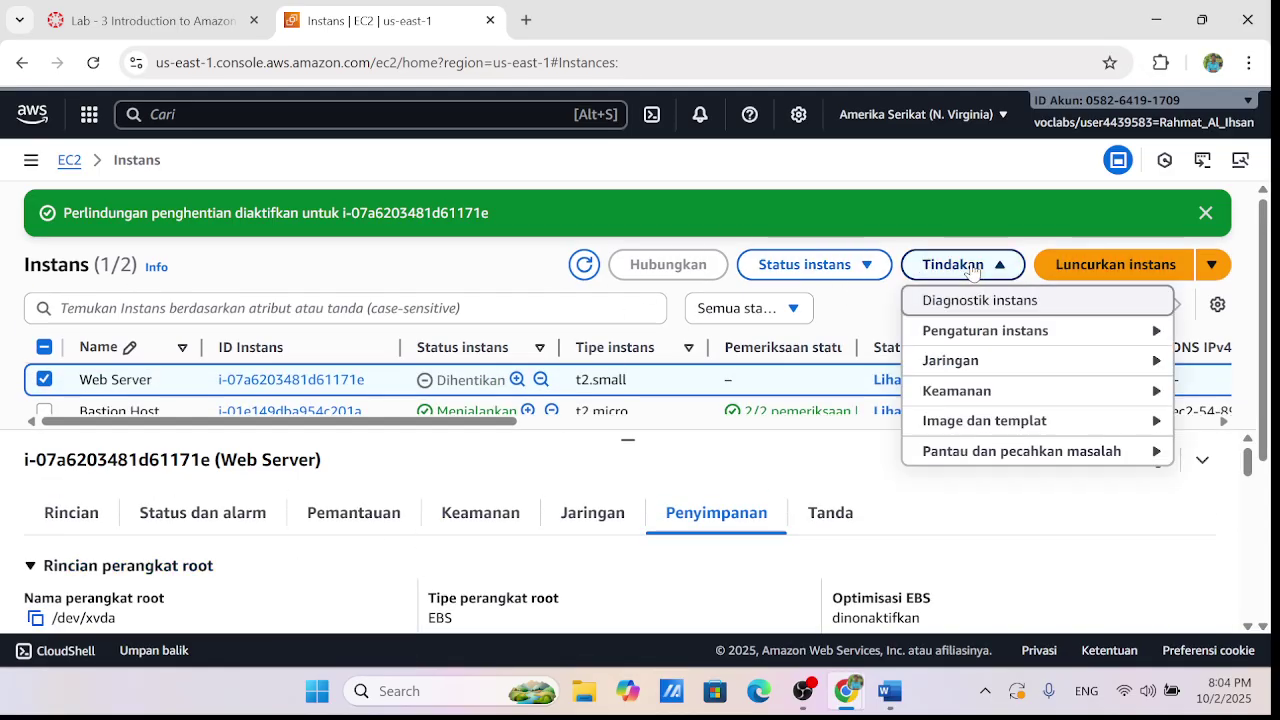
click(830, 514)
click(737, 513)
scroll(866, 566, down, 2)
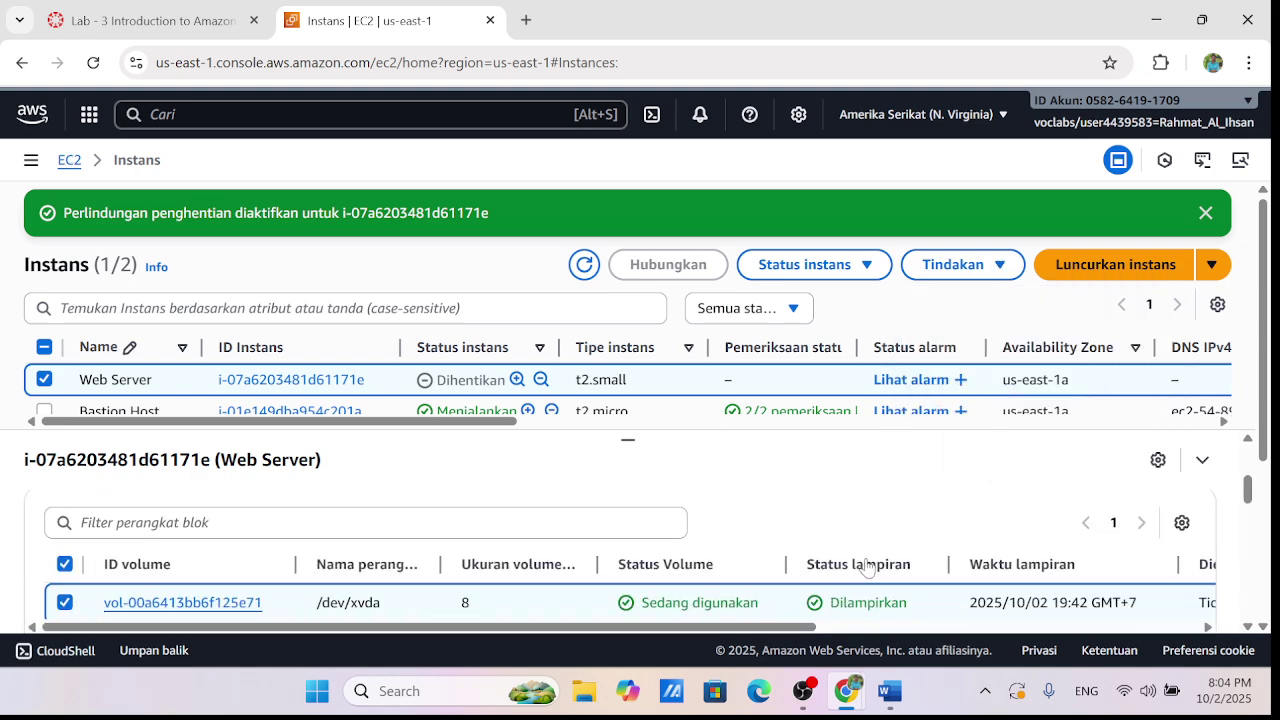
scroll(866, 566, up, 2)
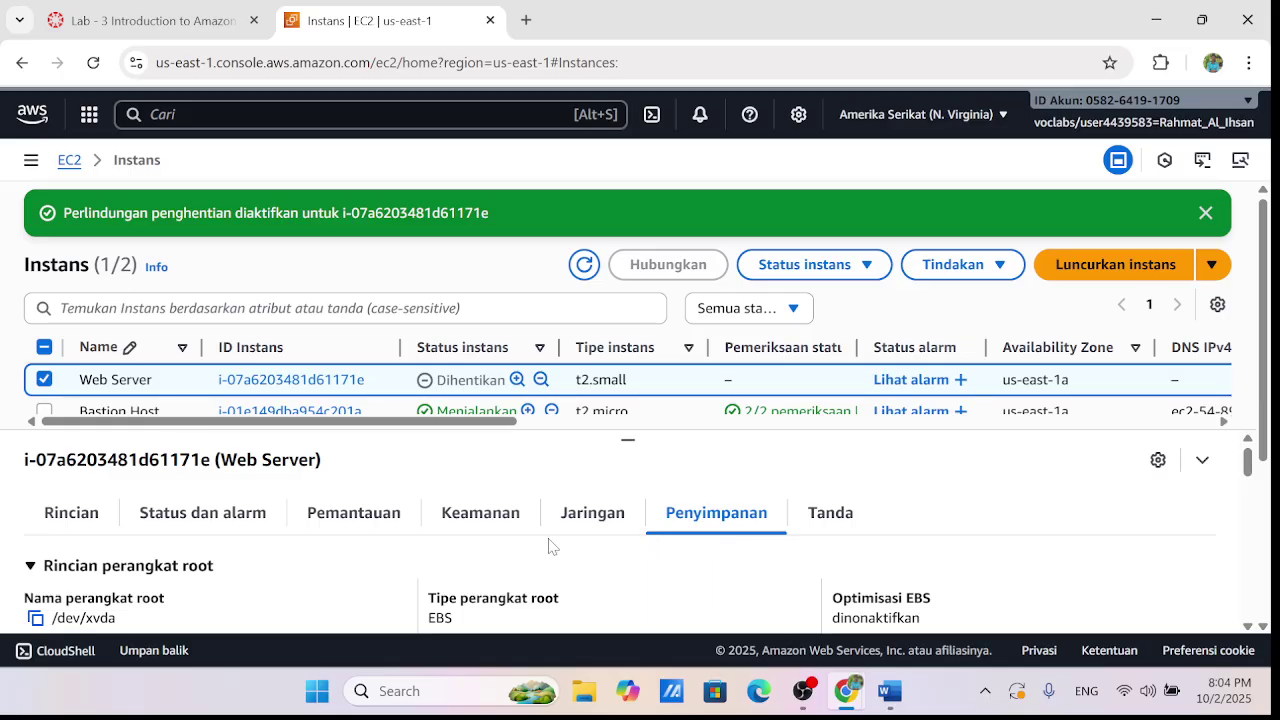
Collapse and re-expand the root device details, and review the block device row and volume monitoring section
click(137, 566)
click(145, 567)
scroll(188, 590, down, 1)
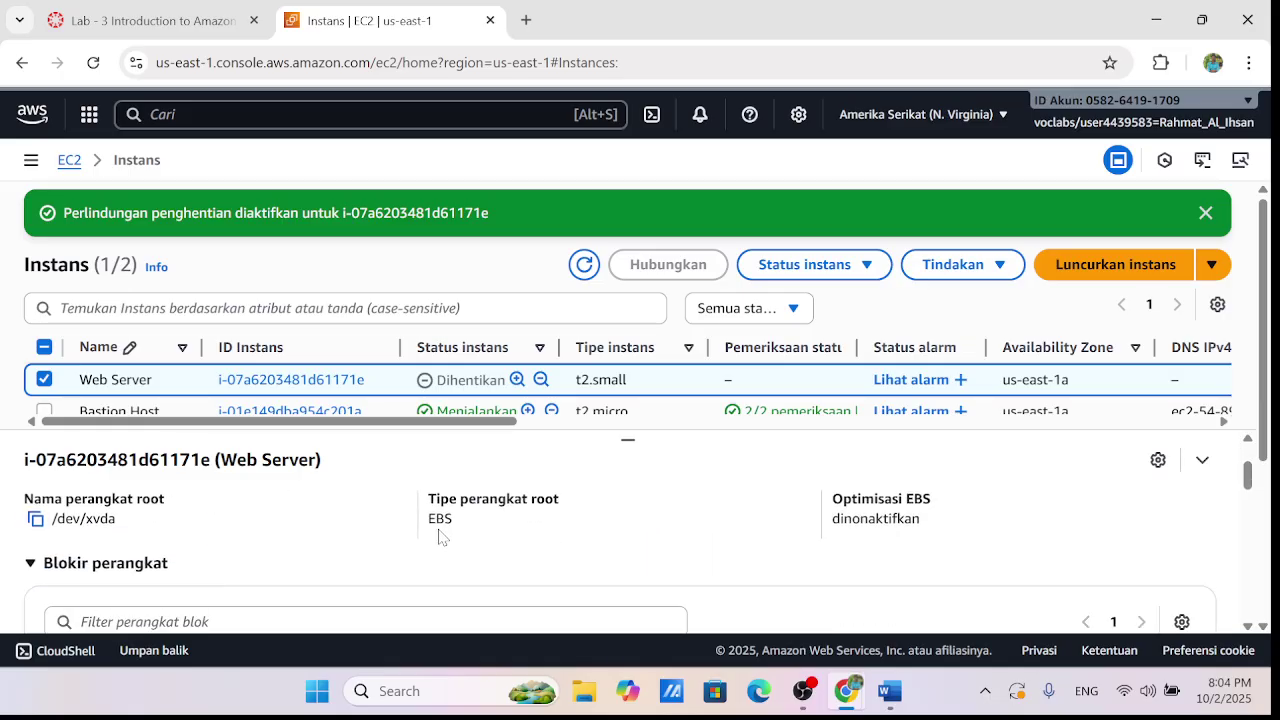
scroll(115, 545, down, 1)
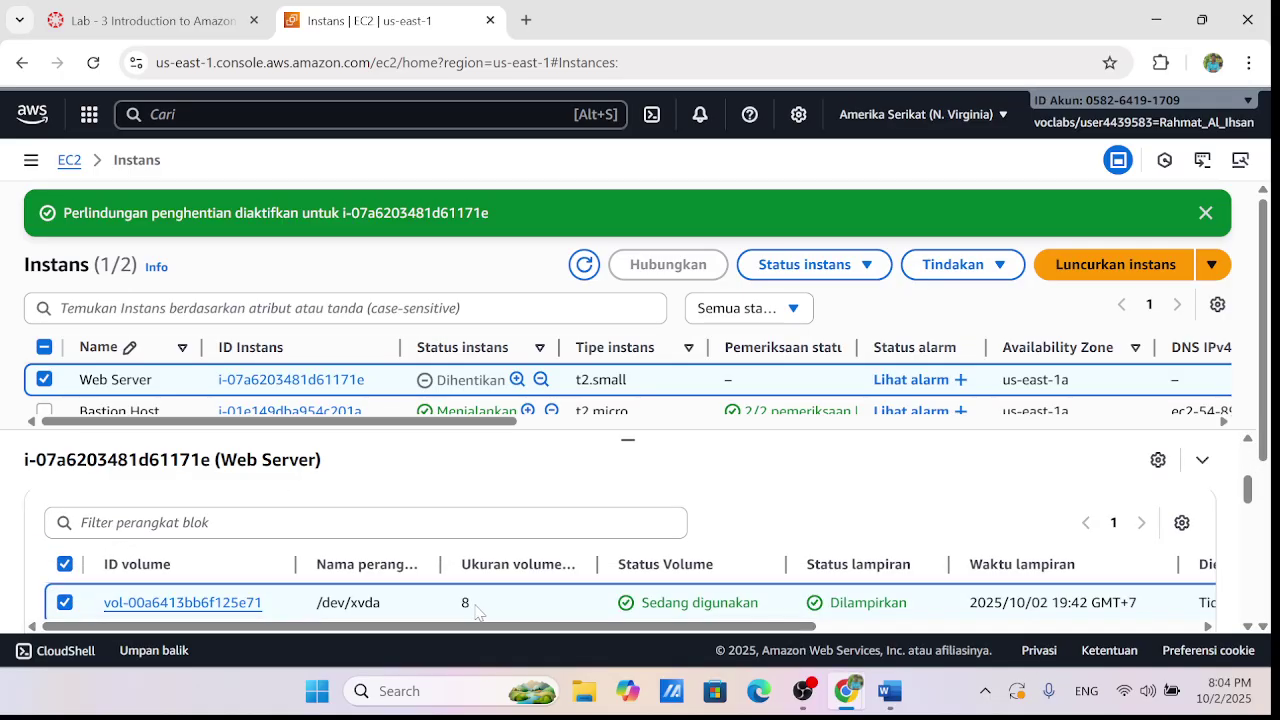
scroll(440, 603, down, 1)
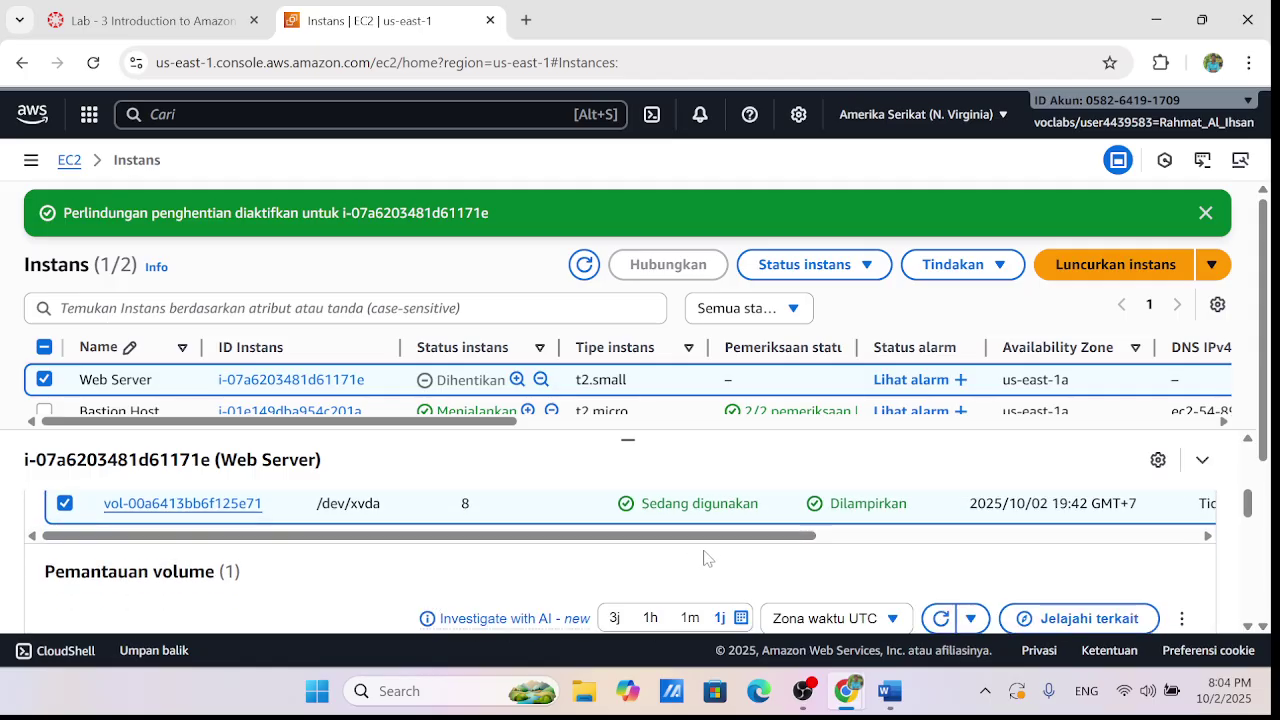
drag(705, 543, 1060, 537)
scroll(669, 588, down, 1)
scroll(669, 588, up, 2)
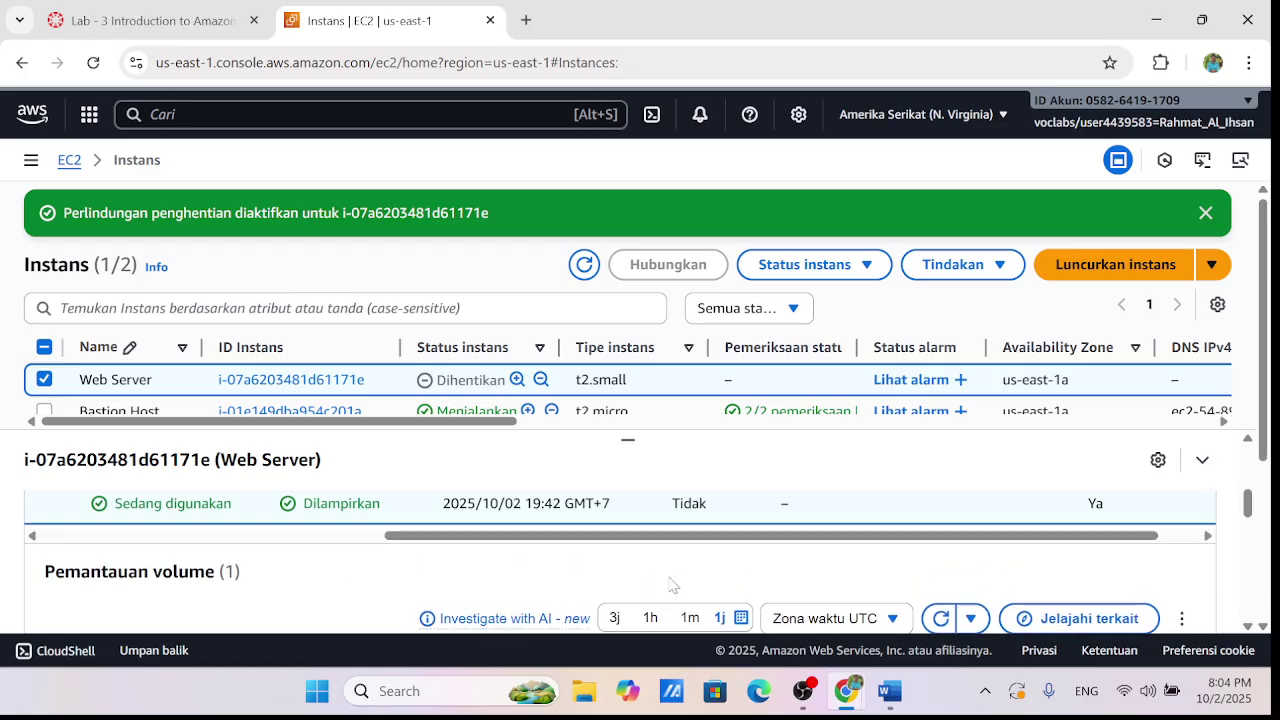
scroll(249, 563, down, 2)
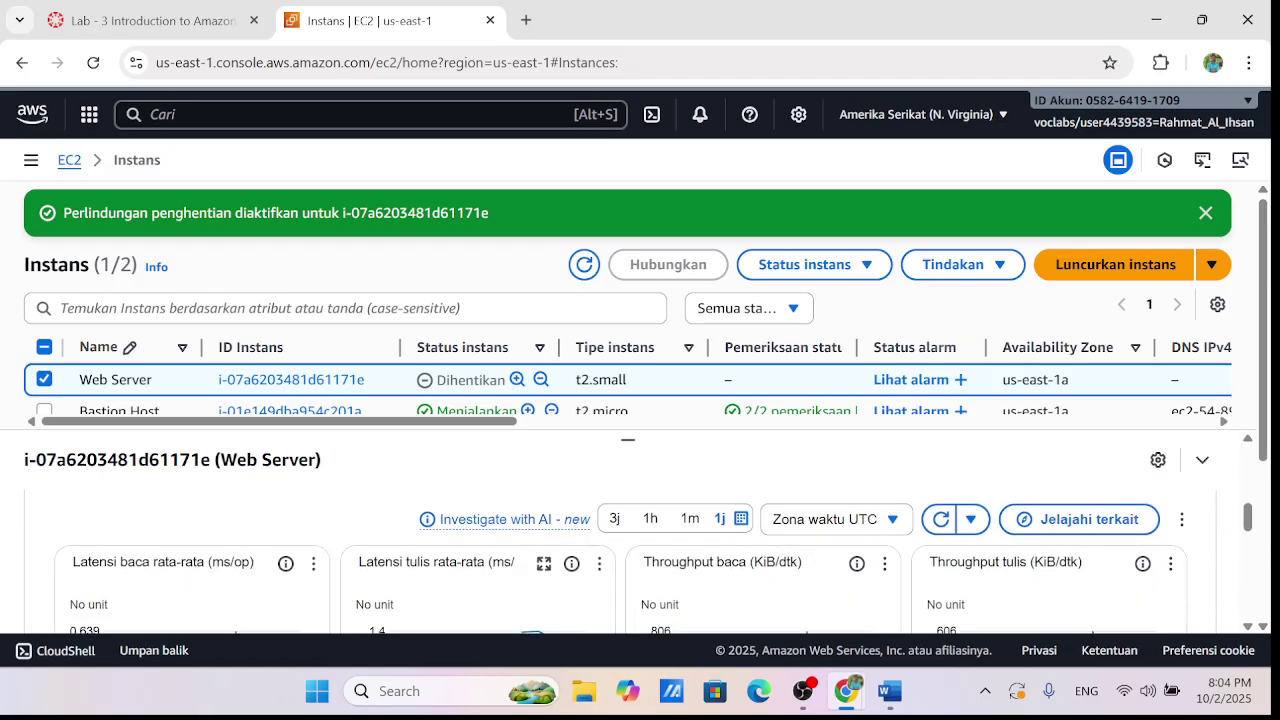
scroll(790, 517, up, 1)
scroll(790, 517, up, 1)
drag(790, 536, 376, 527)
Open the Web Server's attached volume from the block device table, sort the volume list by size, and select the volume
click(230, 505)
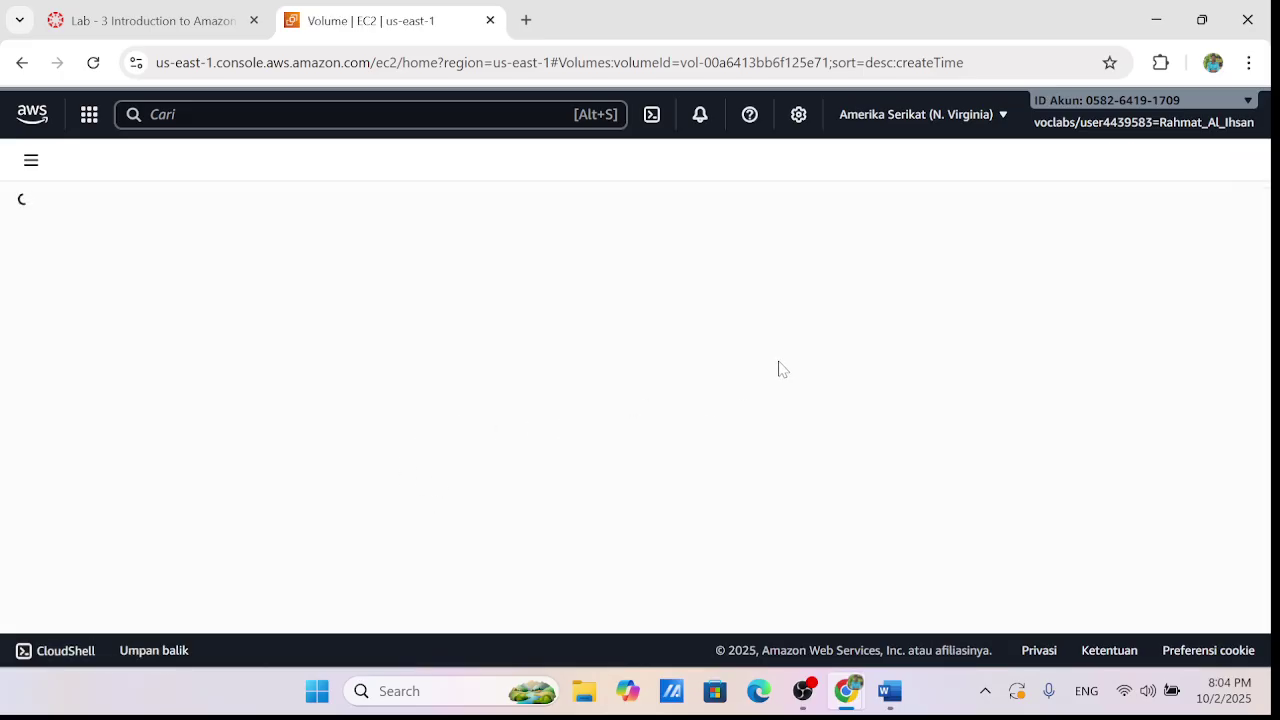
scroll(782, 369, down, 1)
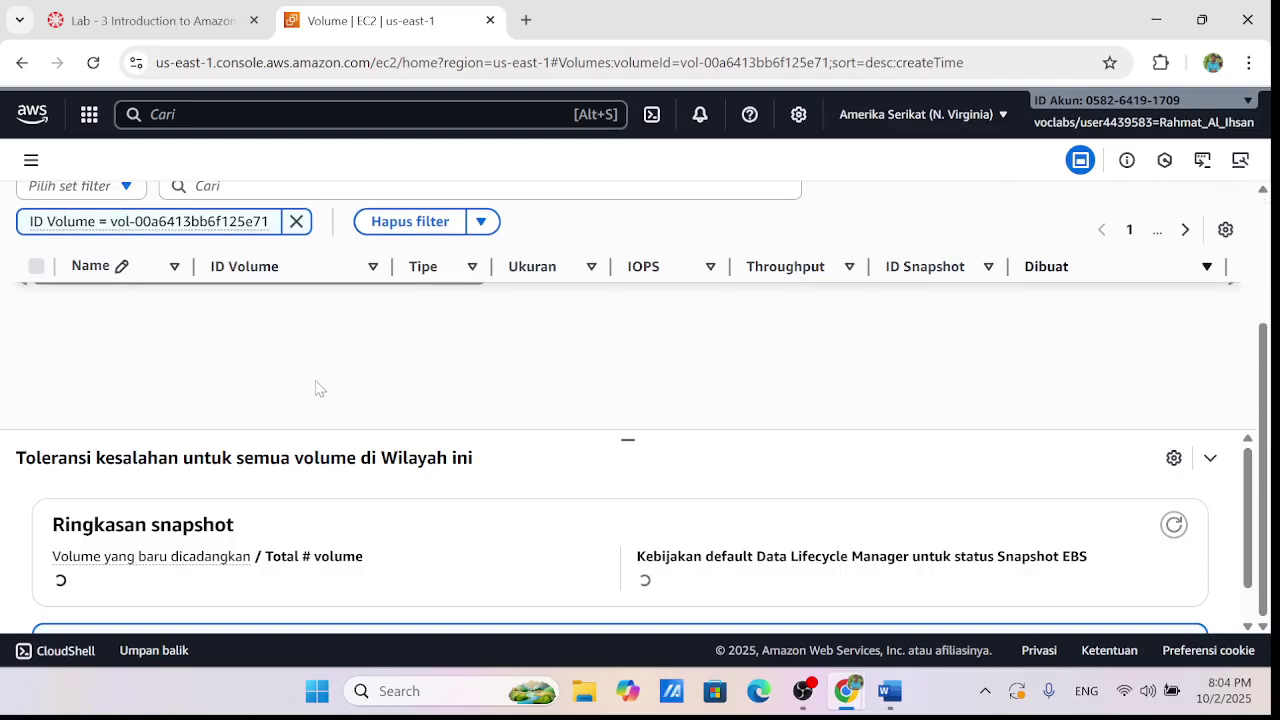
scroll(322, 386, up, 1)
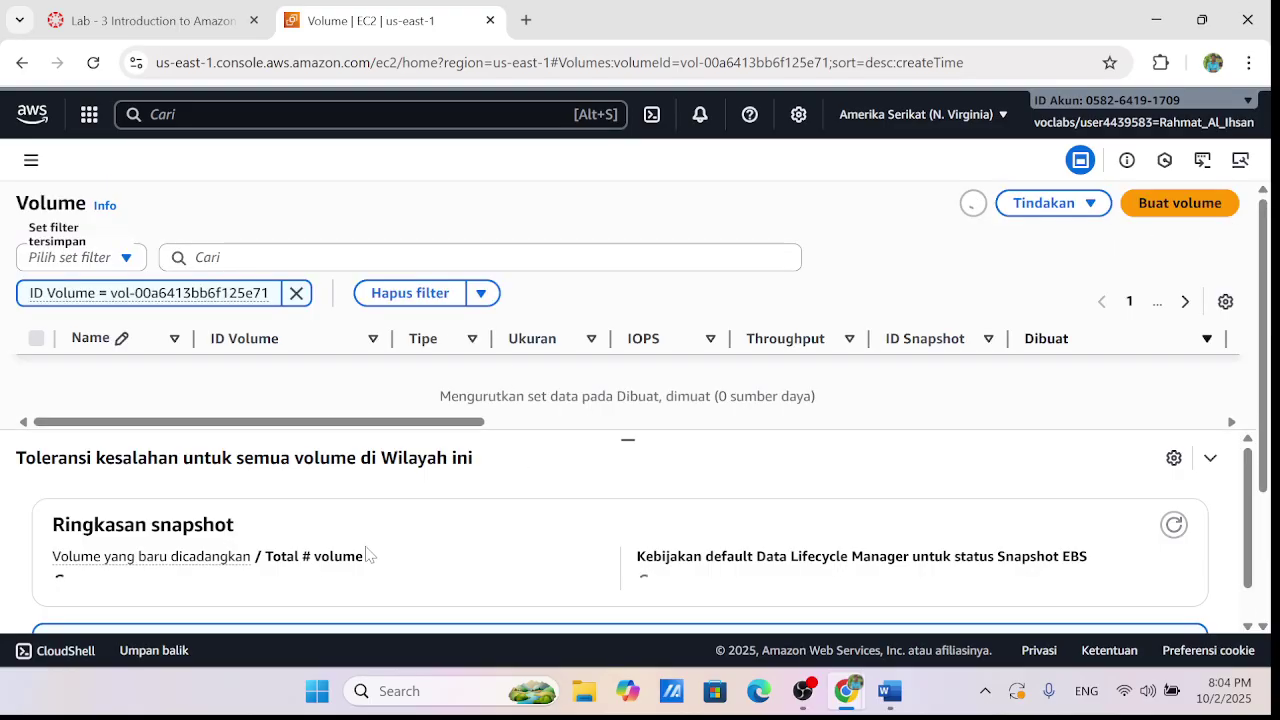
scroll(510, 370, down, 2)
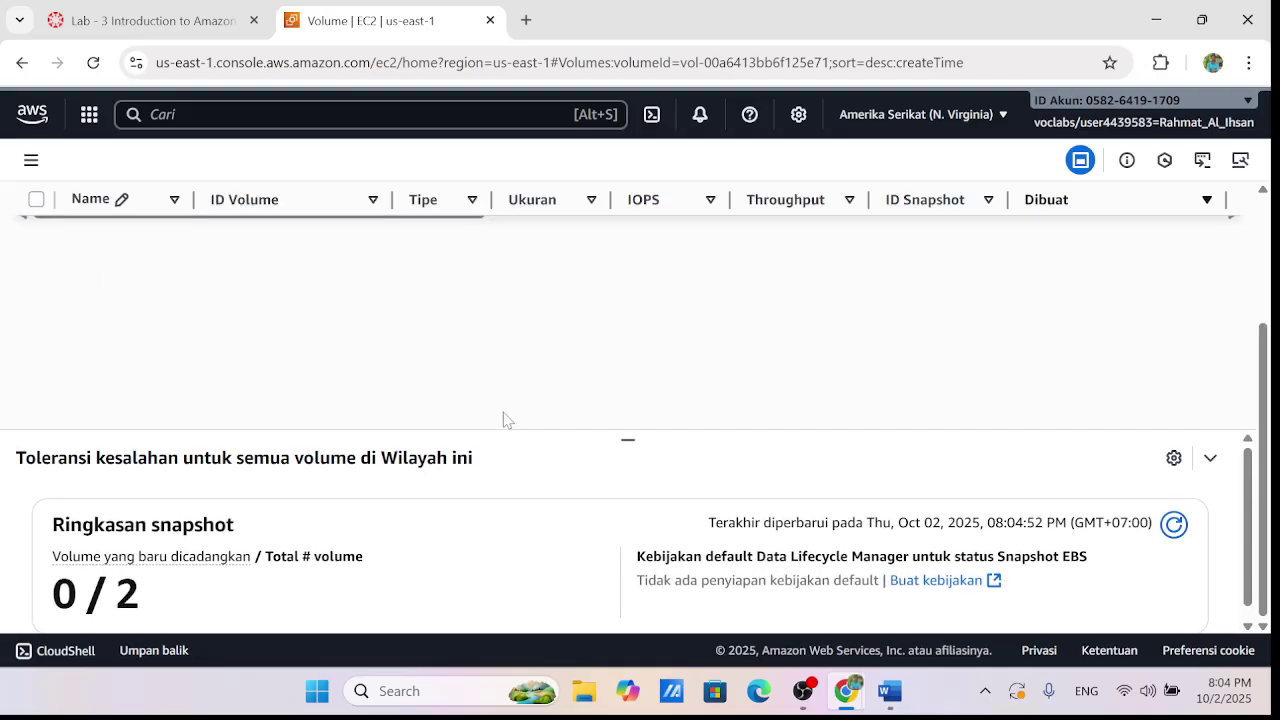
click(560, 350)
click(542, 376)
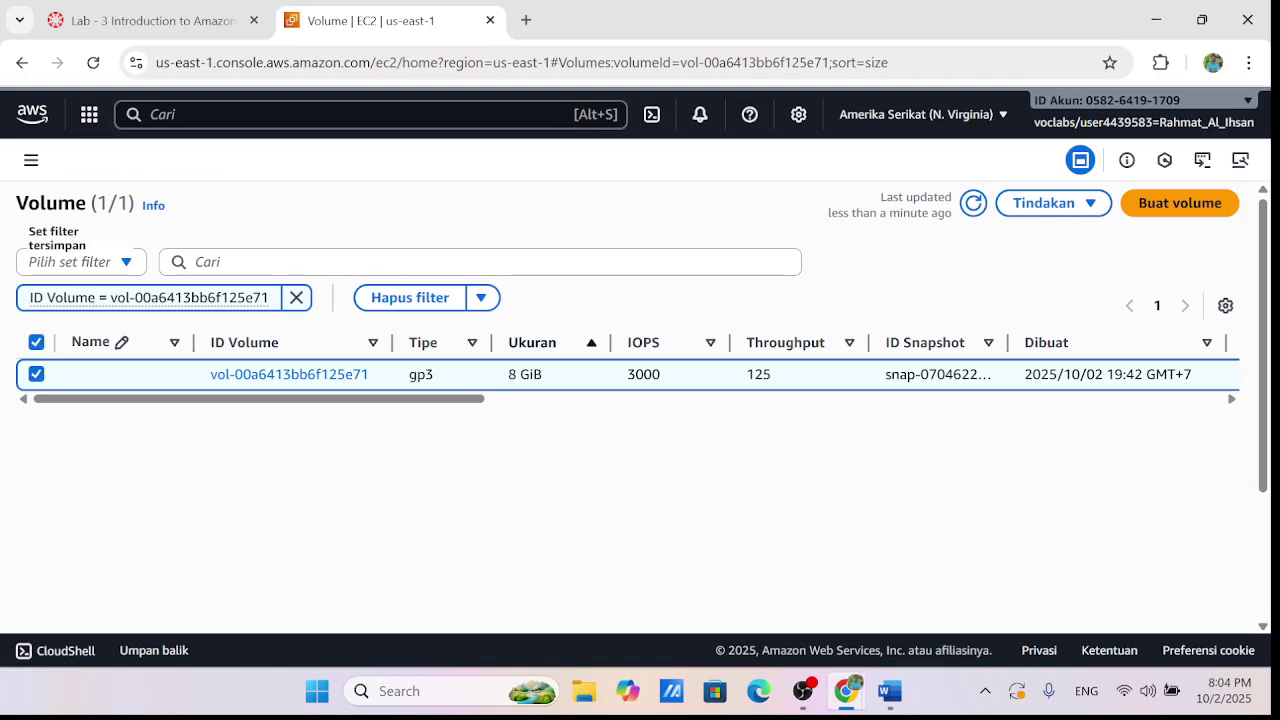
scroll(445, 558, down, 1)
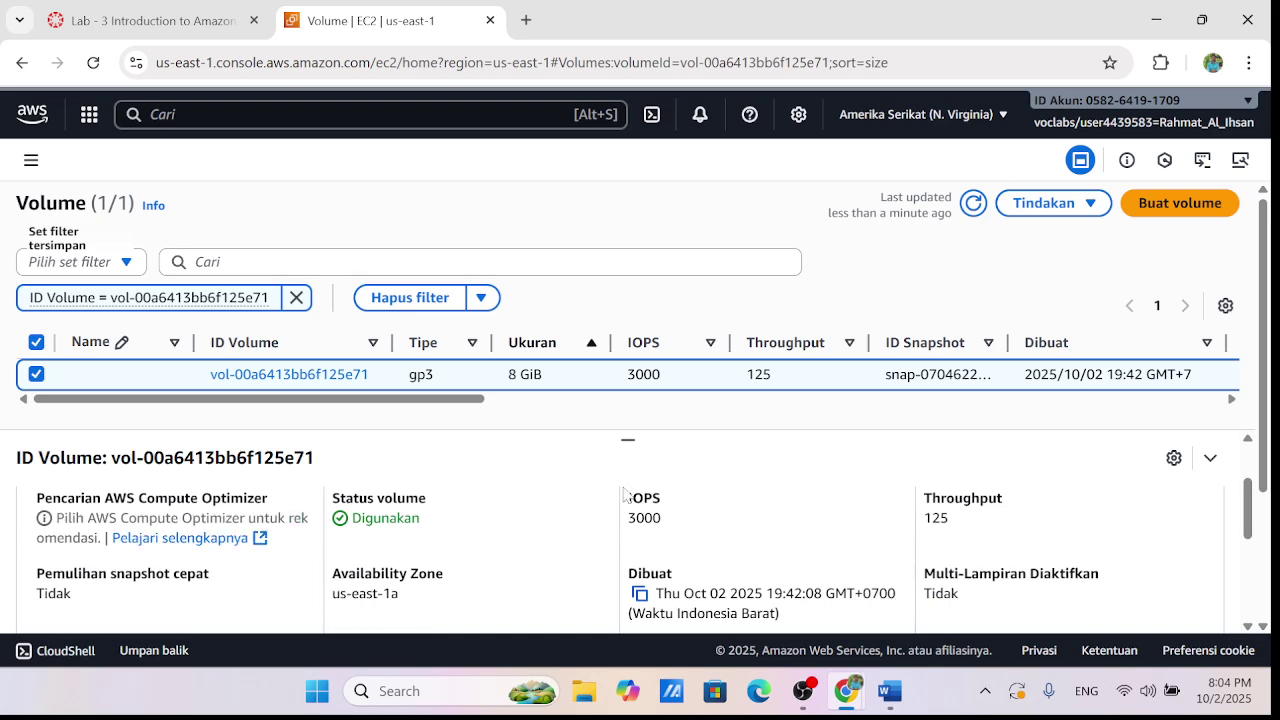
Start modifying the selected volume and set its size to 10 GiB
click(1050, 203)
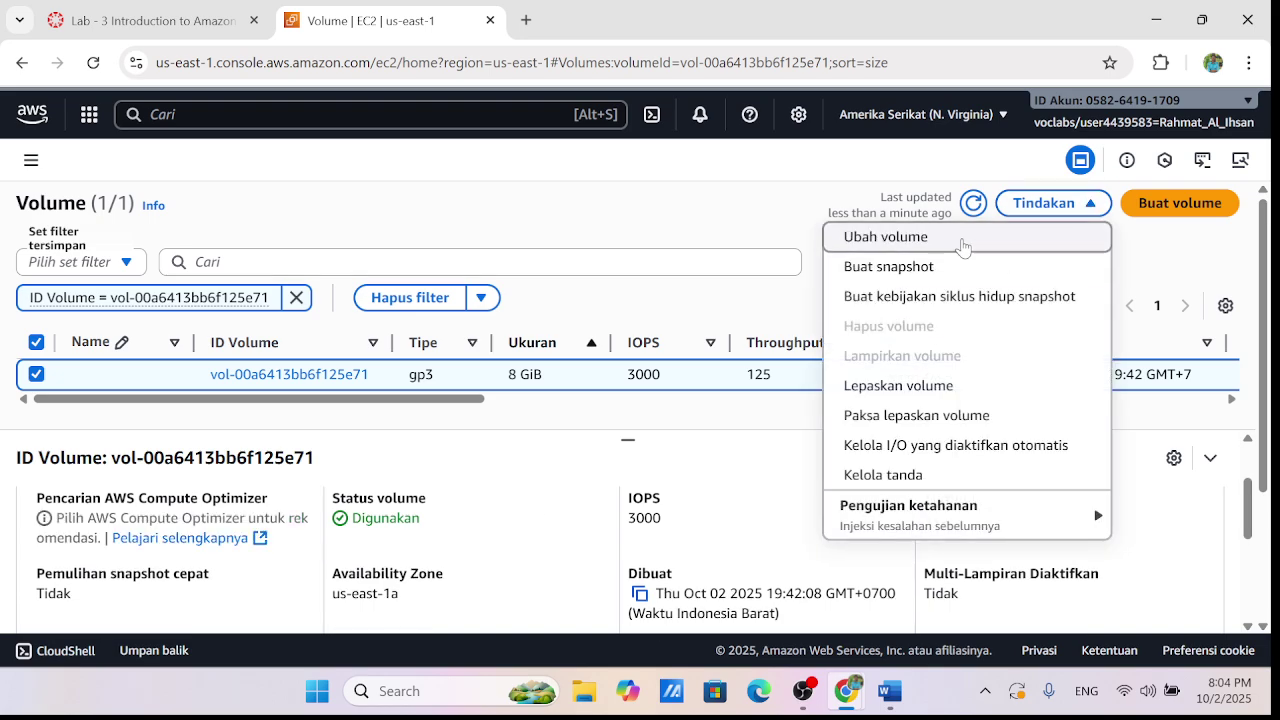
click(880, 234)
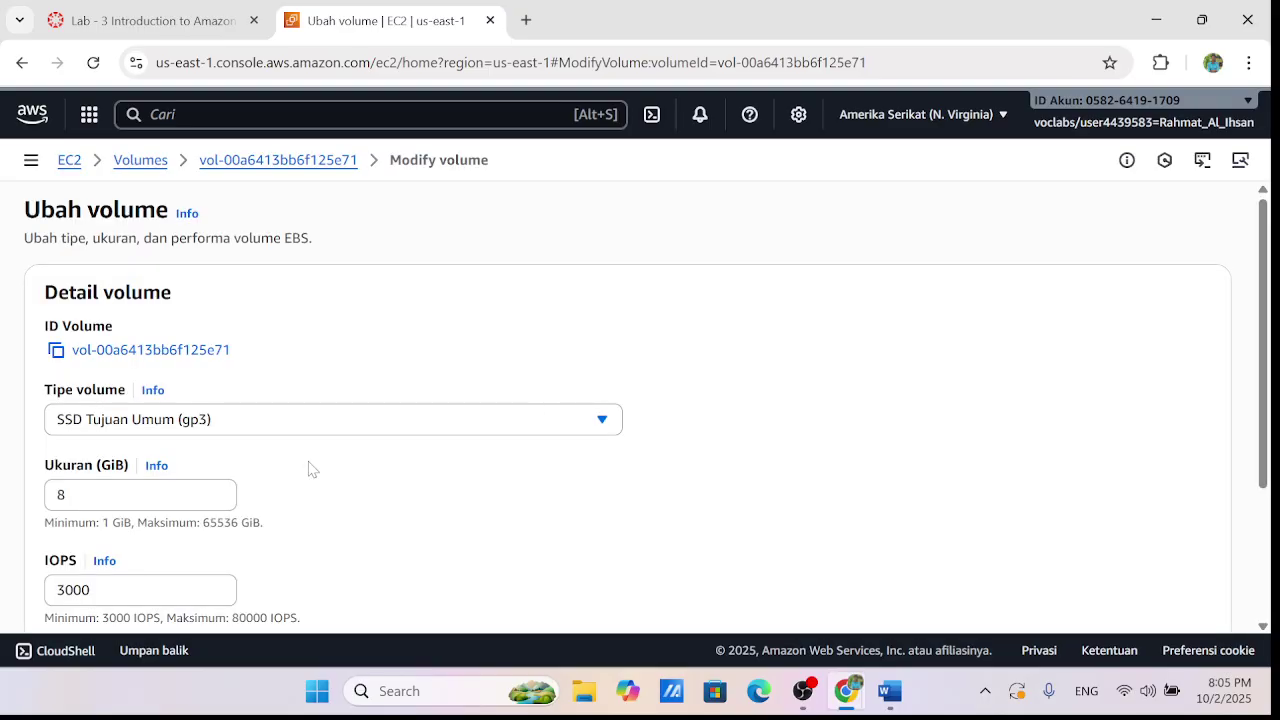
scroll(309, 469, down, 1)
click(130, 395)
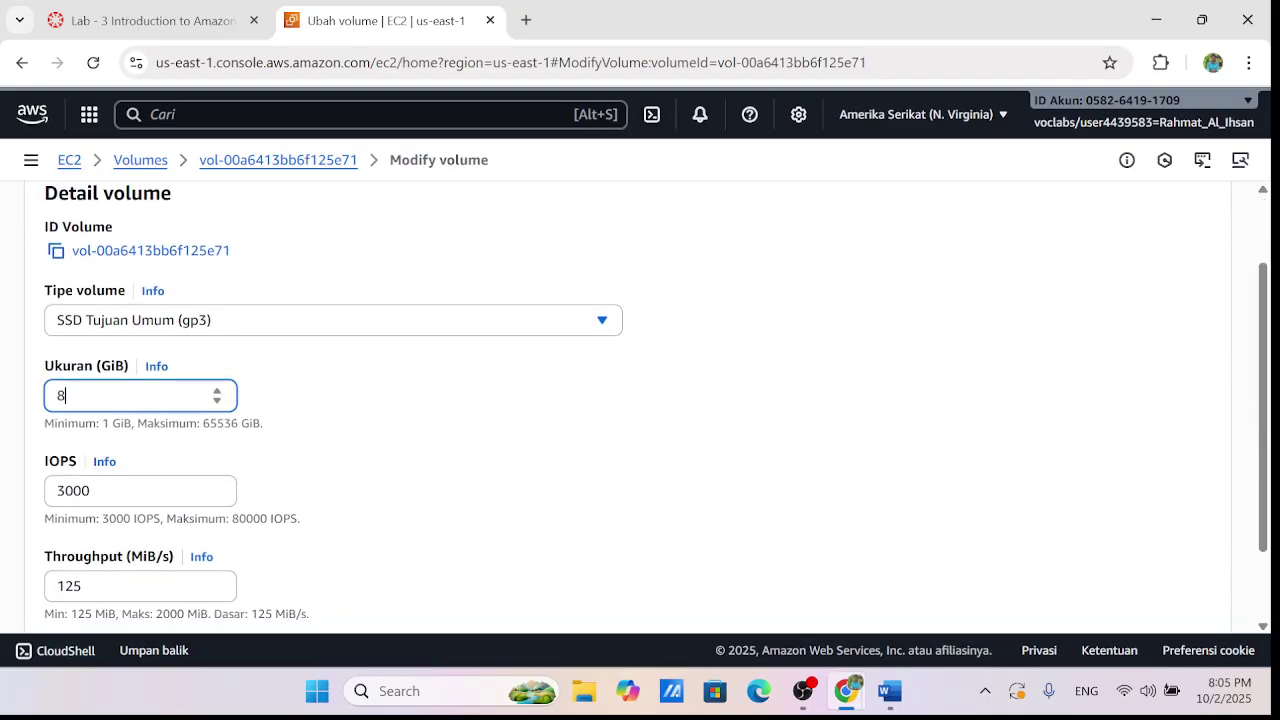
click(217, 400)
click(217, 391)
click(217, 391)
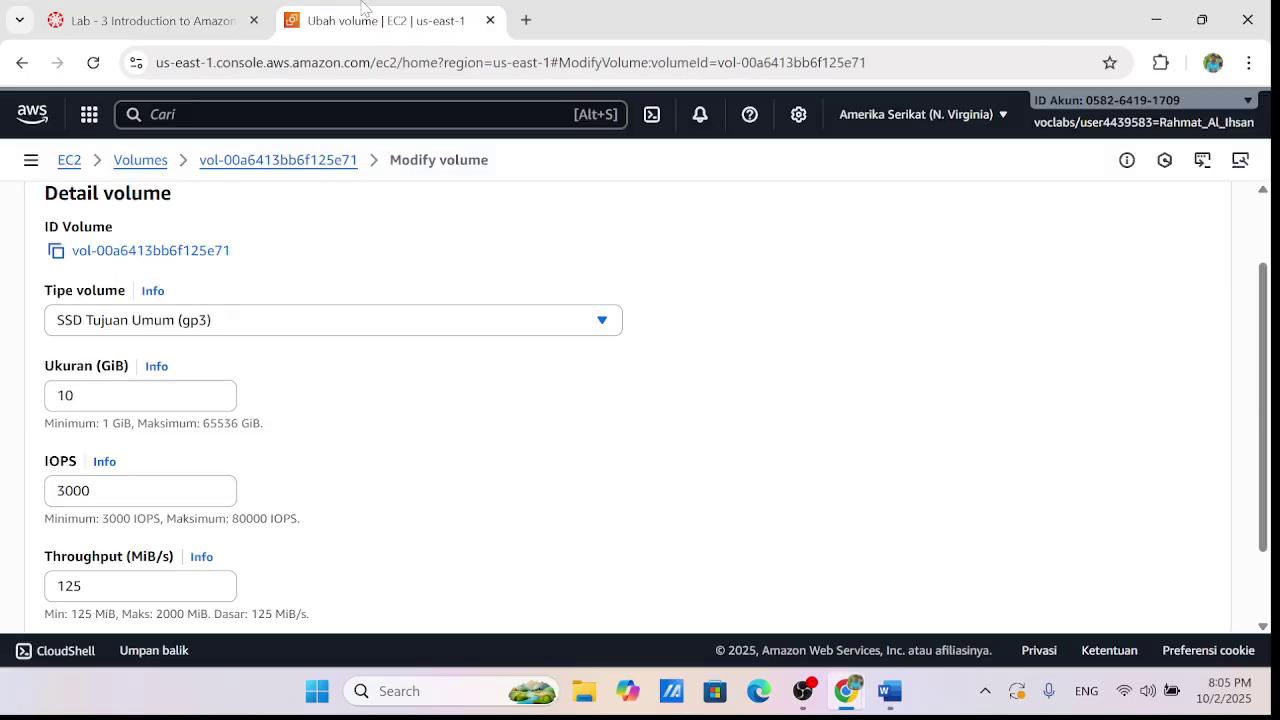
Restore the smaller console window beside the lab instructions, and submit and confirm the volume modification
click(1202, 20)
scroll(306, 478, down, 2)
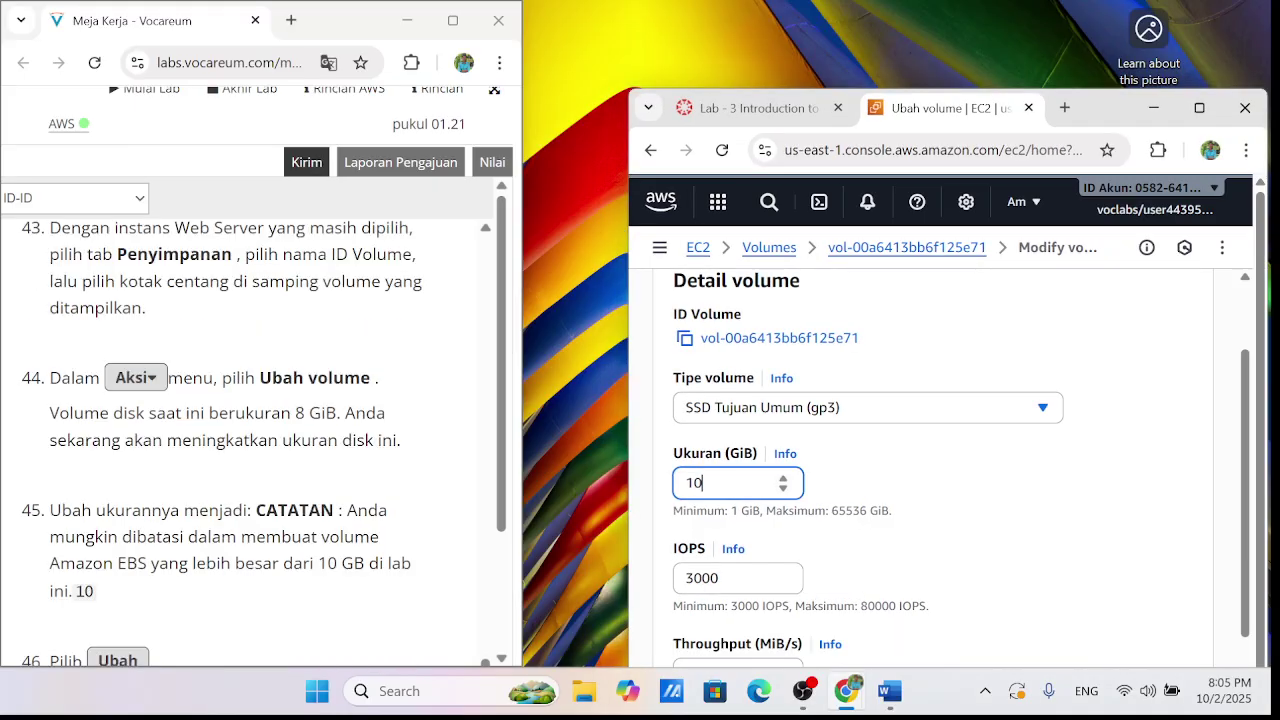
scroll(420, 498, down, 2)
scroll(960, 560, down, 2)
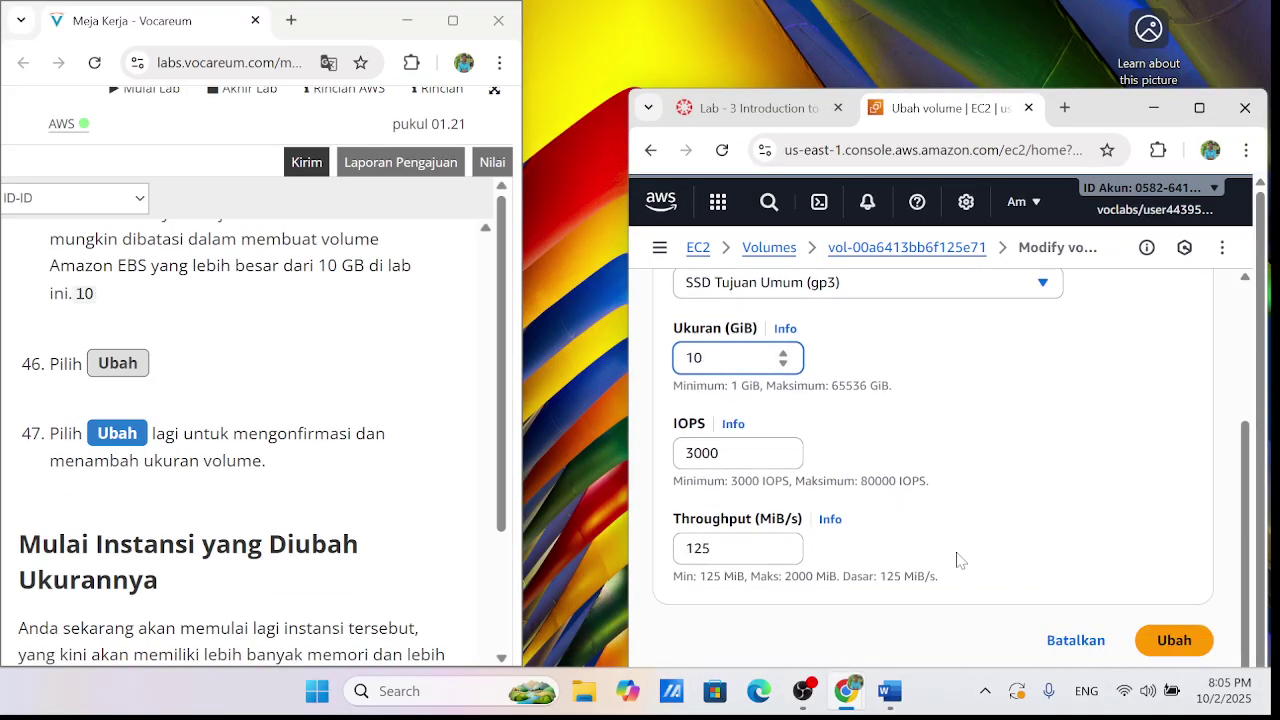
click(1157, 644)
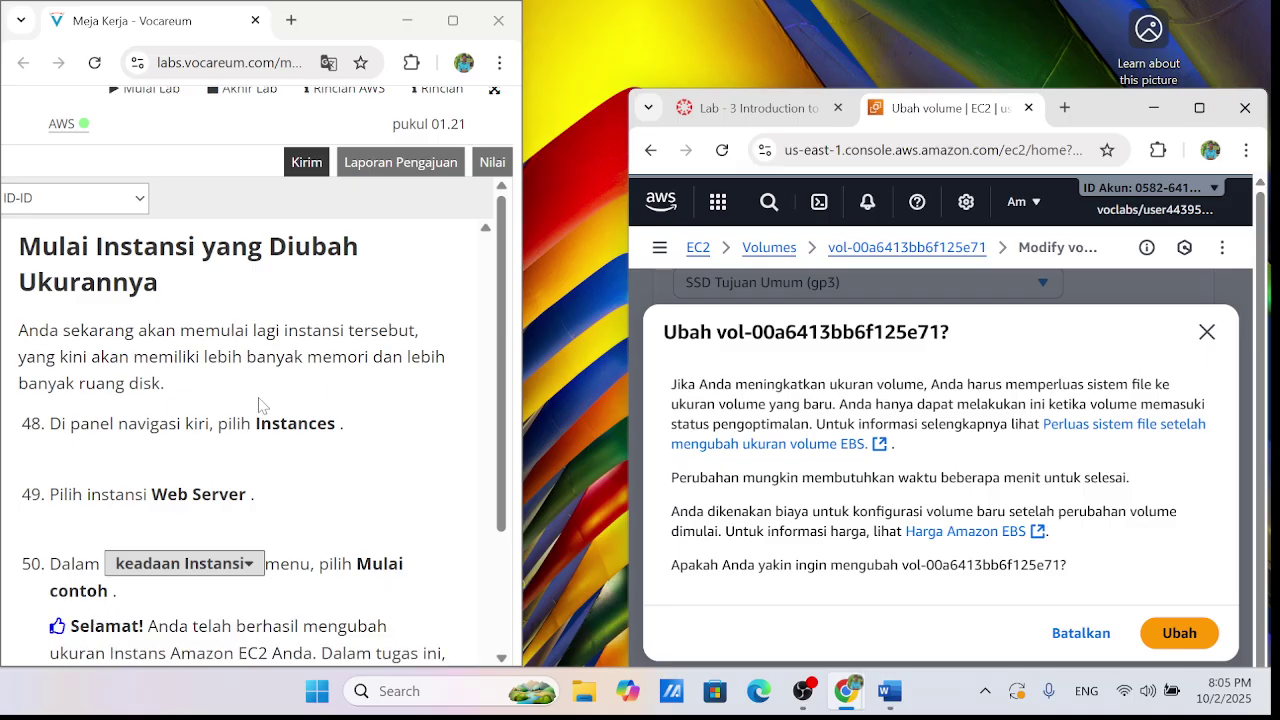
click(1172, 636)
scroll(278, 394, down, 1)
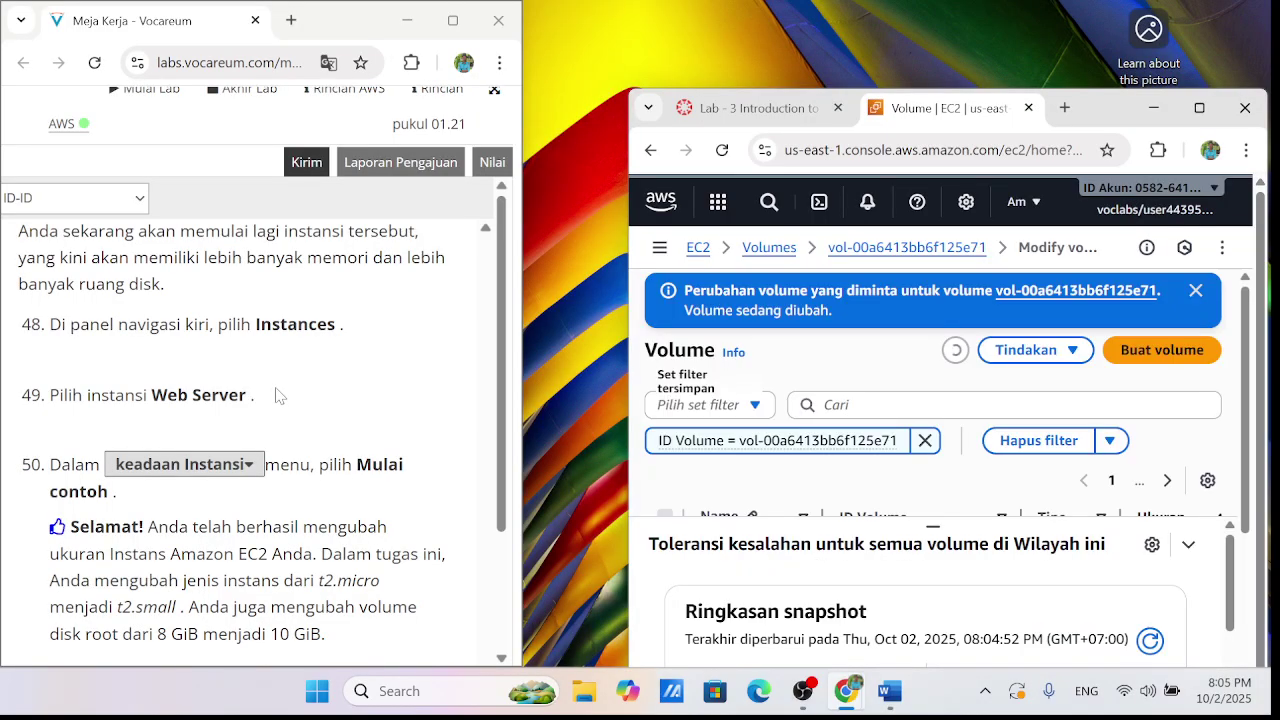
scroll(728, 490, down, 1)
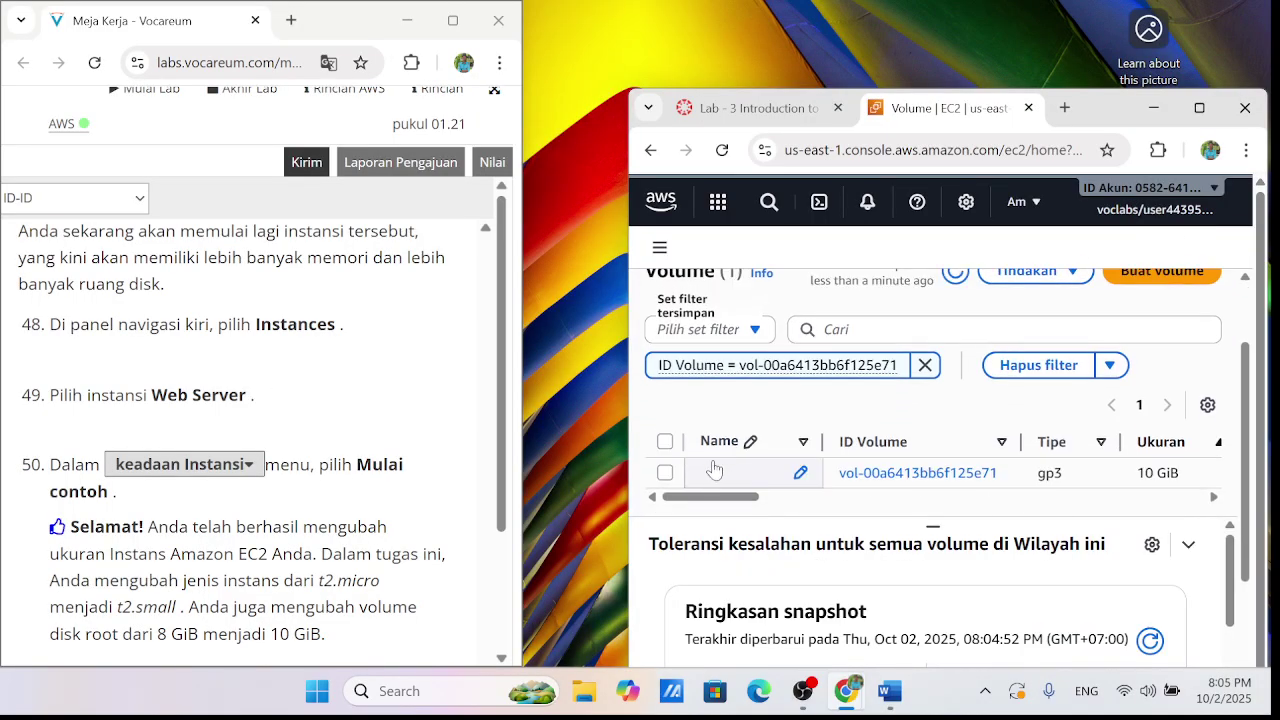
Return to the EC2 instances list and look through the columns of the already selected Web Server's row
scroll(752, 414, up, 1)
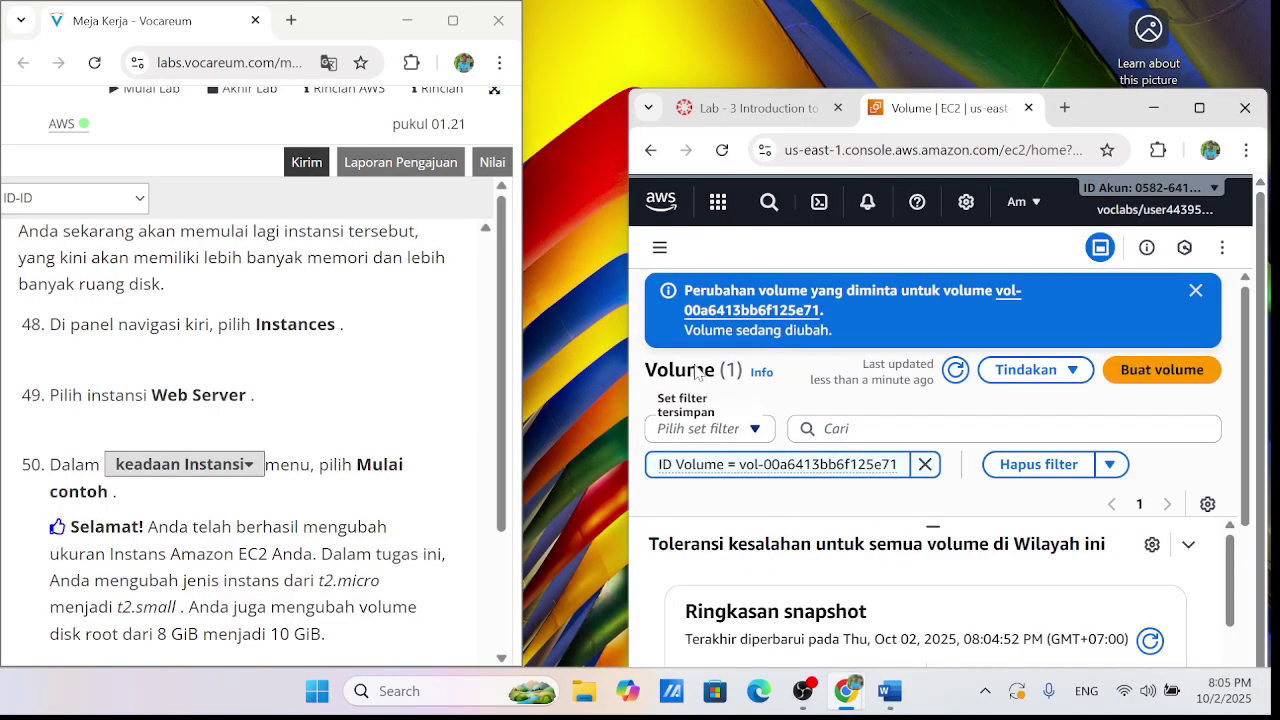
click(659, 247)
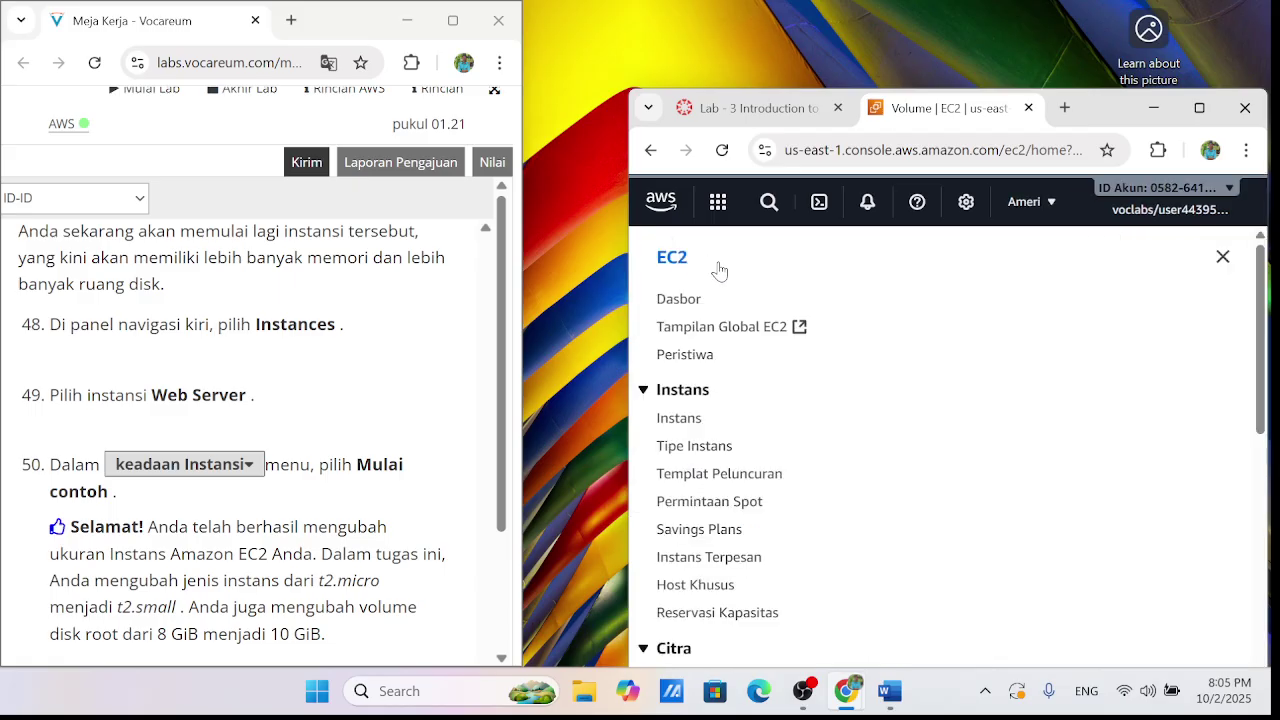
click(678, 420)
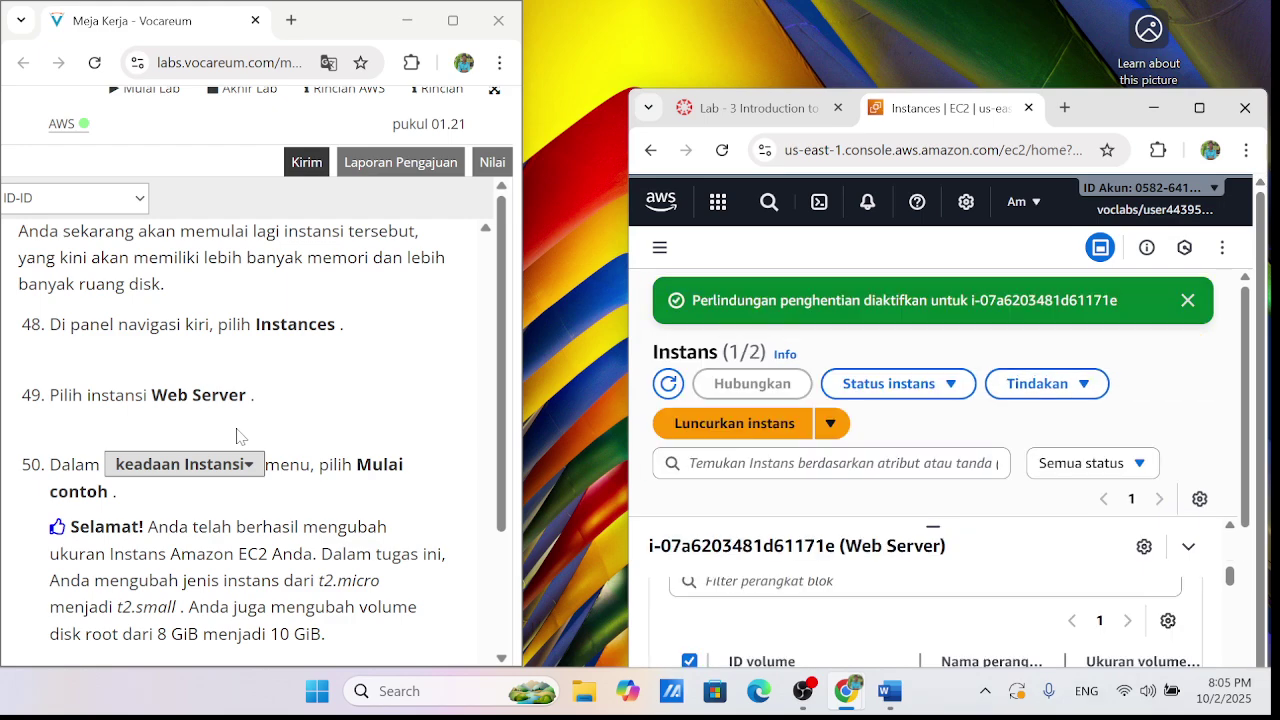
scroll(760, 457, down, 1)
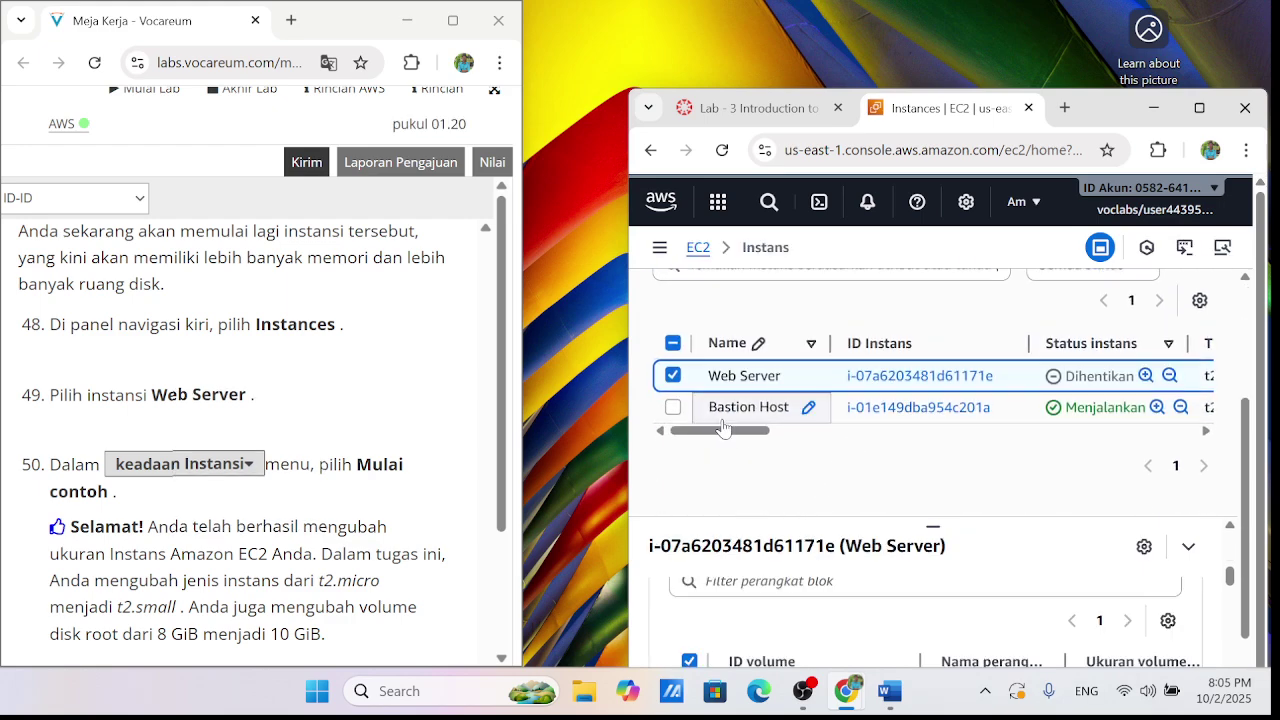
drag(722, 427, 877, 434)
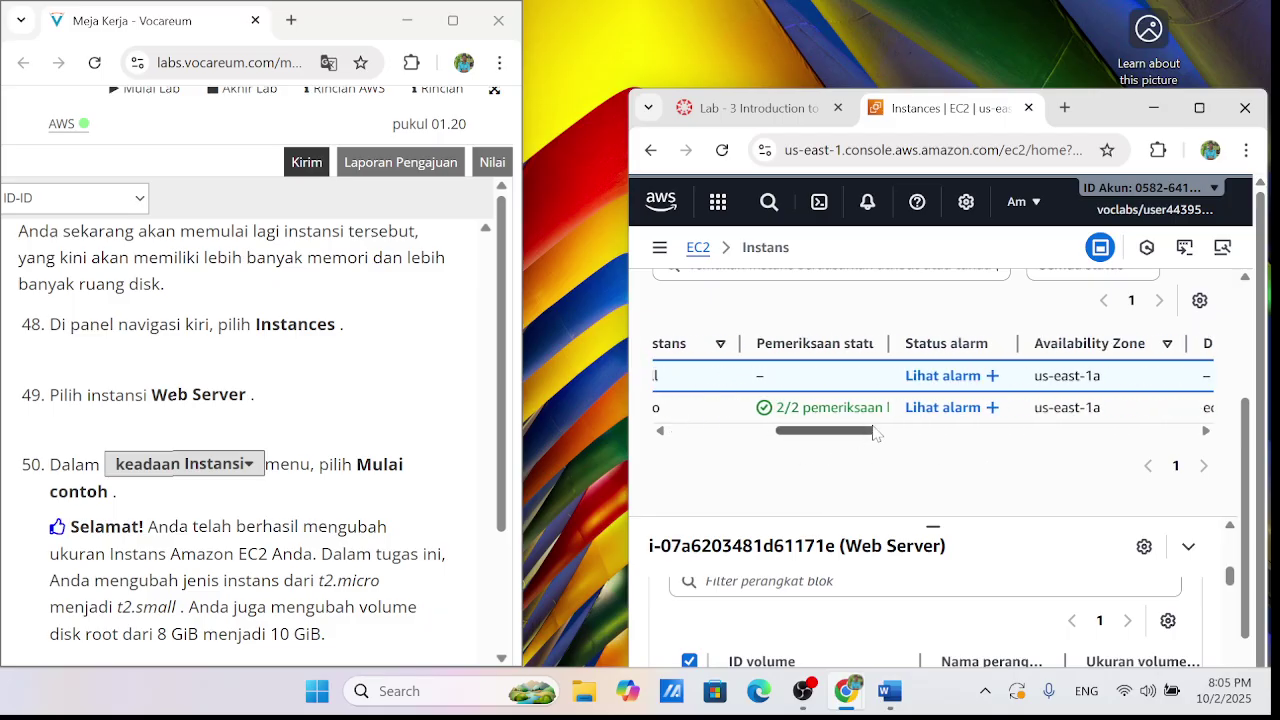
Start the selected Web Server instance and check its state and instance type in the instances table
scroll(1042, 345, up, 1)
click(1048, 290)
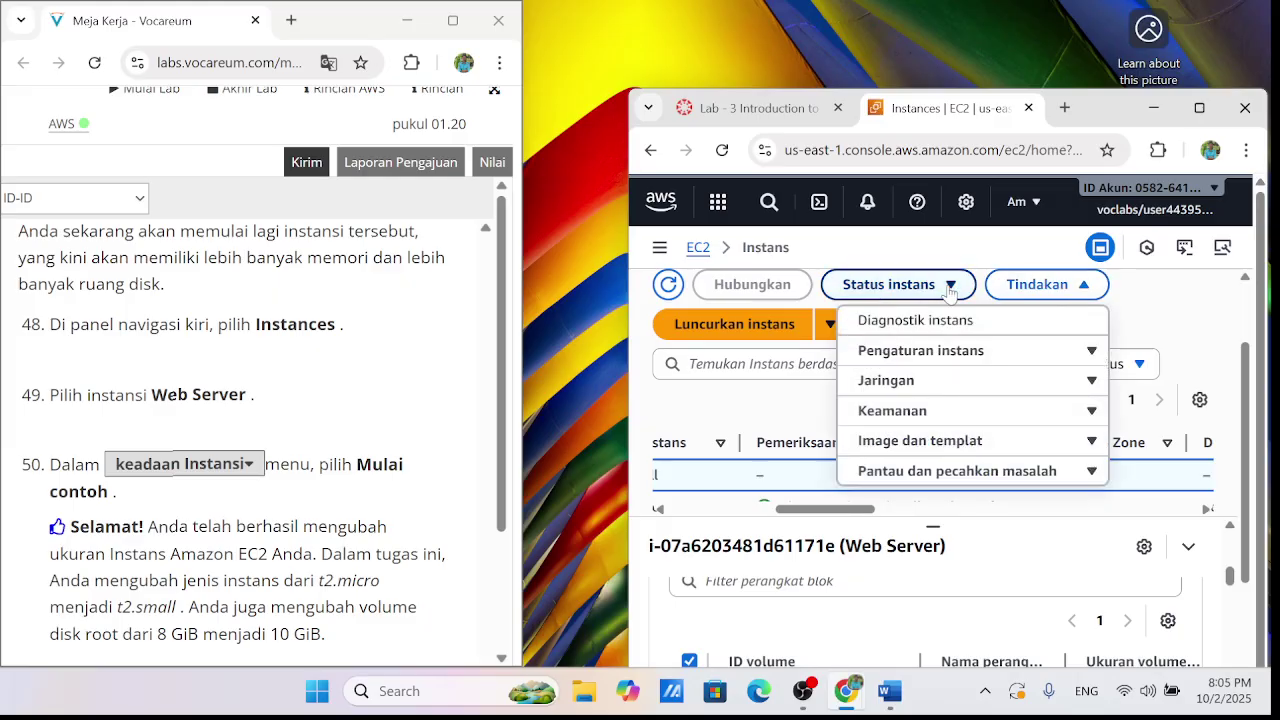
click(950, 288)
click(935, 352)
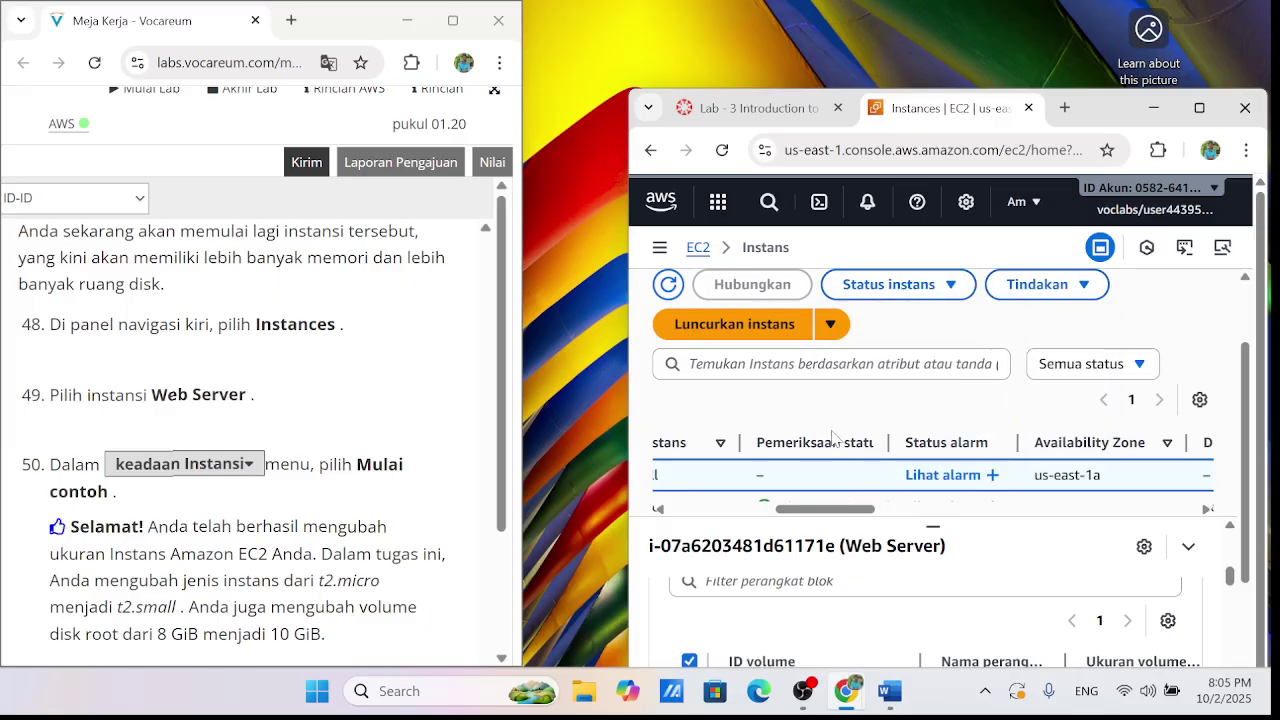
scroll(832, 437, down, 2)
scroll(800, 450, up, 1)
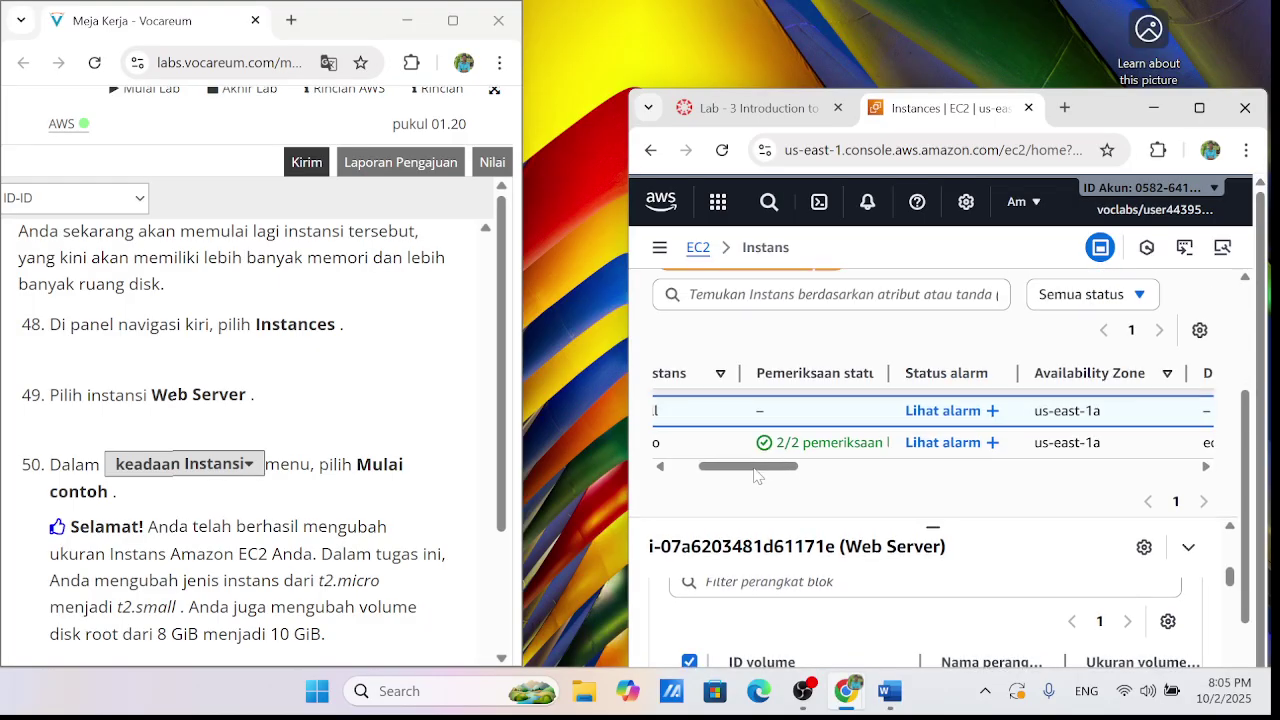
mouse_move(755, 470)
mouse_down()
mouse_move(698, 475)
mouse_move(783, 482)
mouse_move(796, 471)
mouse_move(766, 477)
mouse_up()
Read ahead through the lab instructions for Tasks 5 and 6, and return to the Task 5 steps on EC2 limits
scroll(288, 393, down, 6)
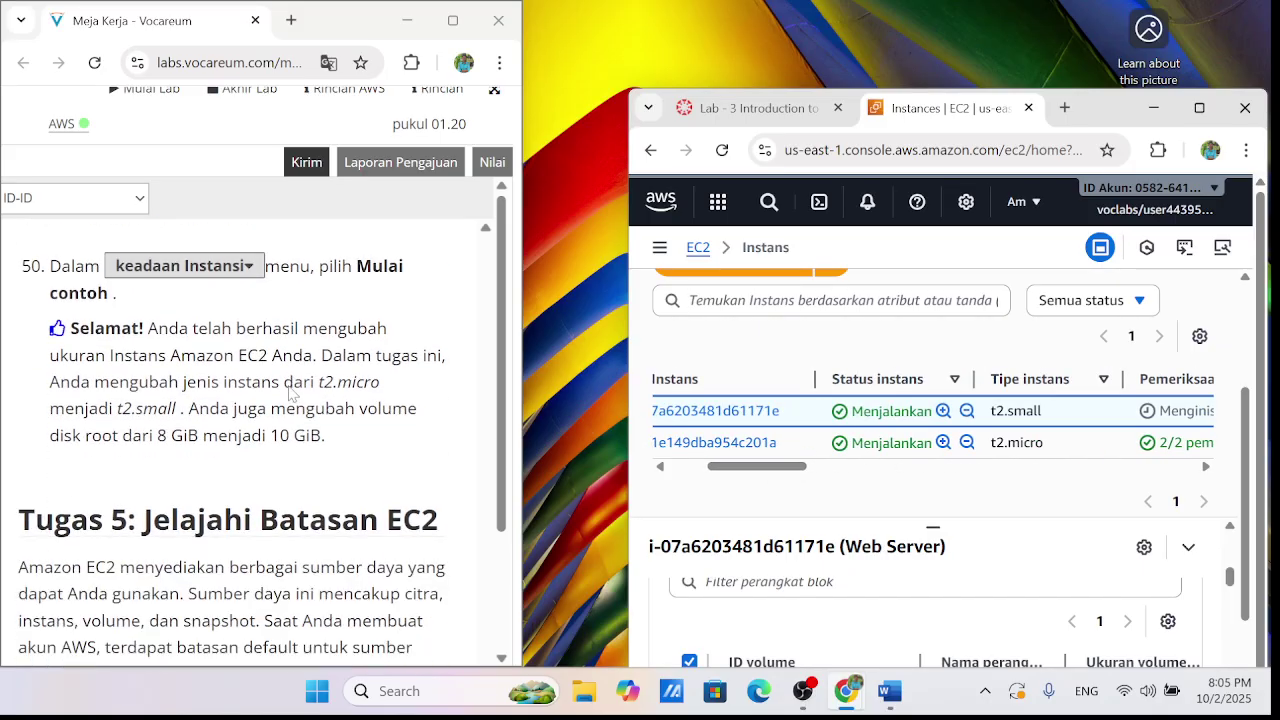
scroll(288, 393, down, 2)
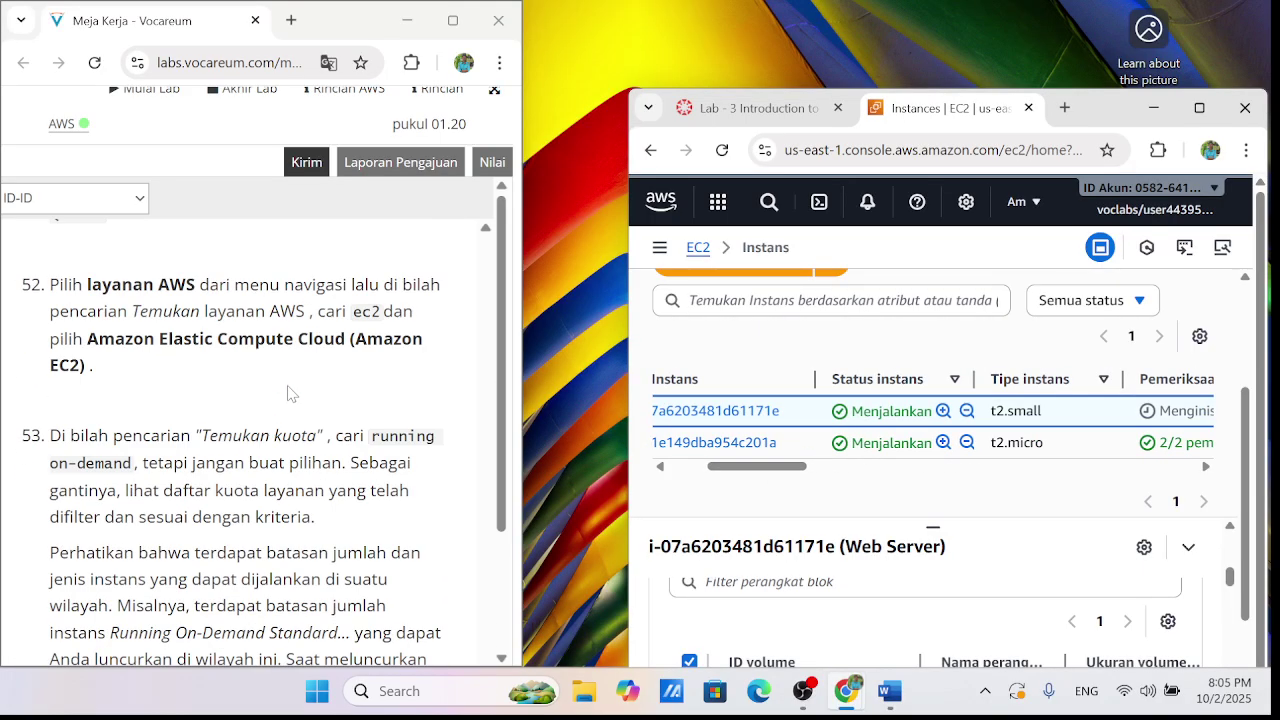
scroll(288, 393, down, 7)
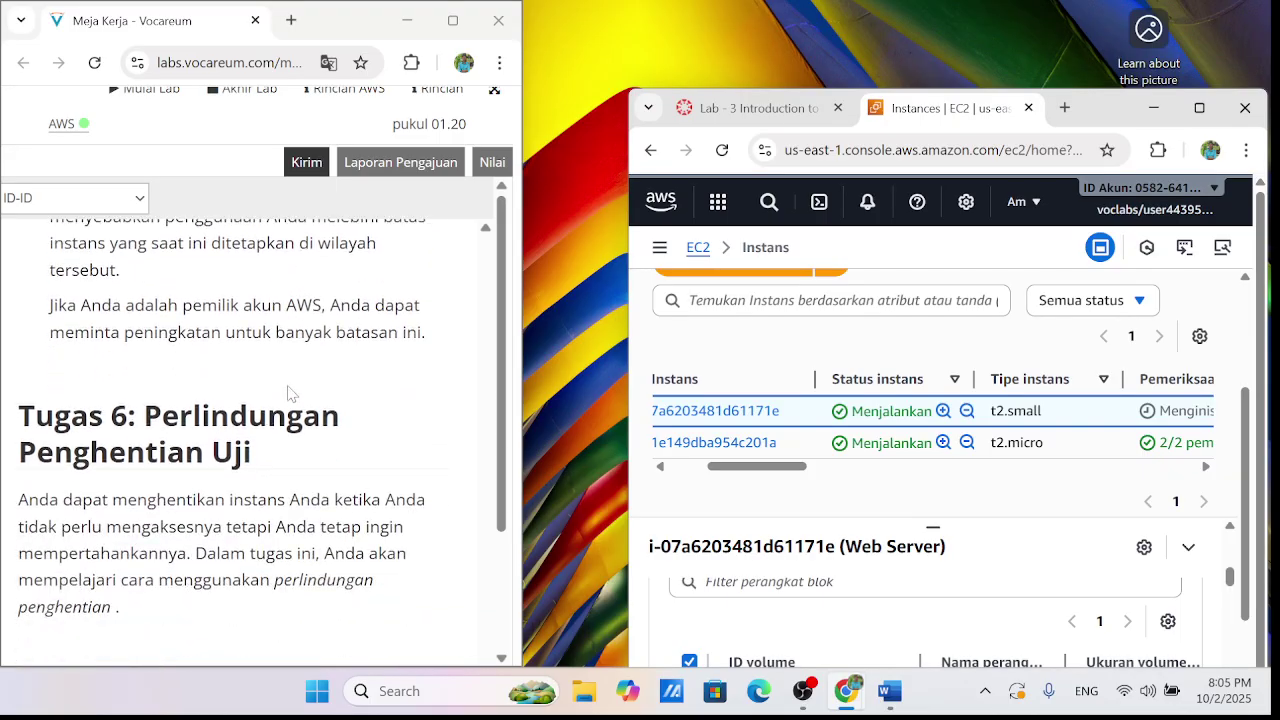
scroll(288, 393, down, 3)
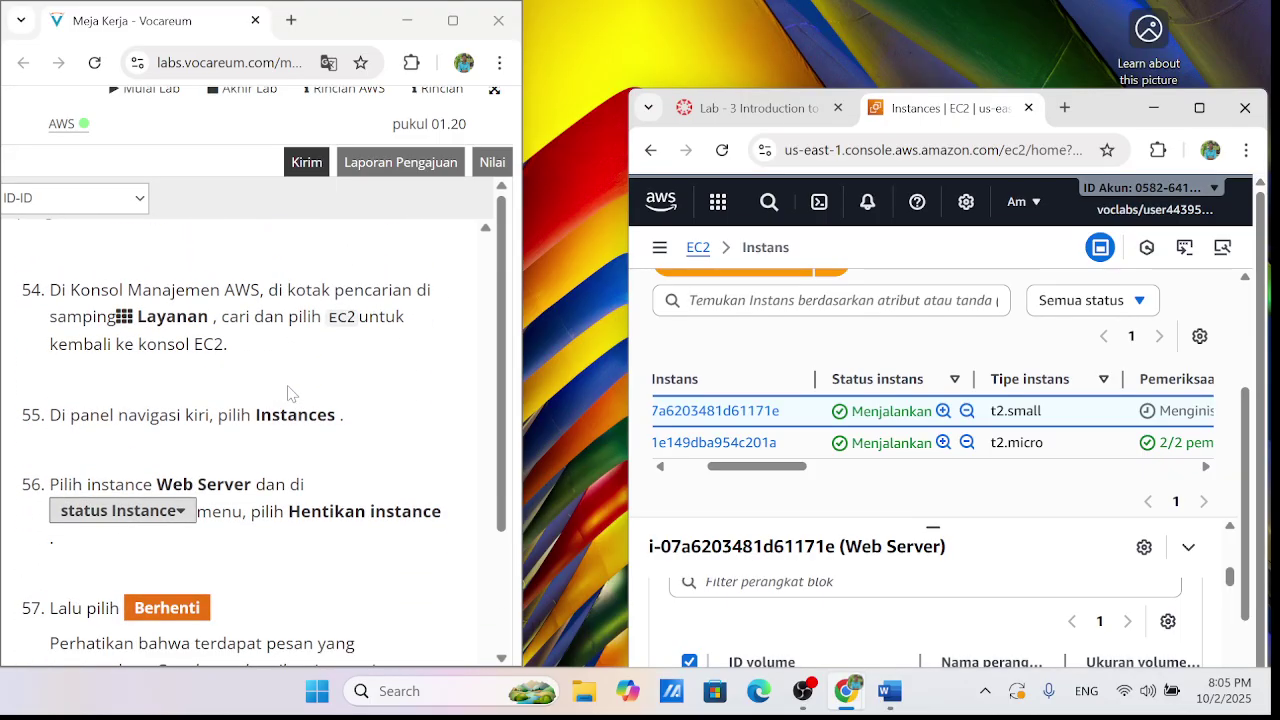
scroll(288, 393, down, 3)
scroll(288, 393, up, 8)
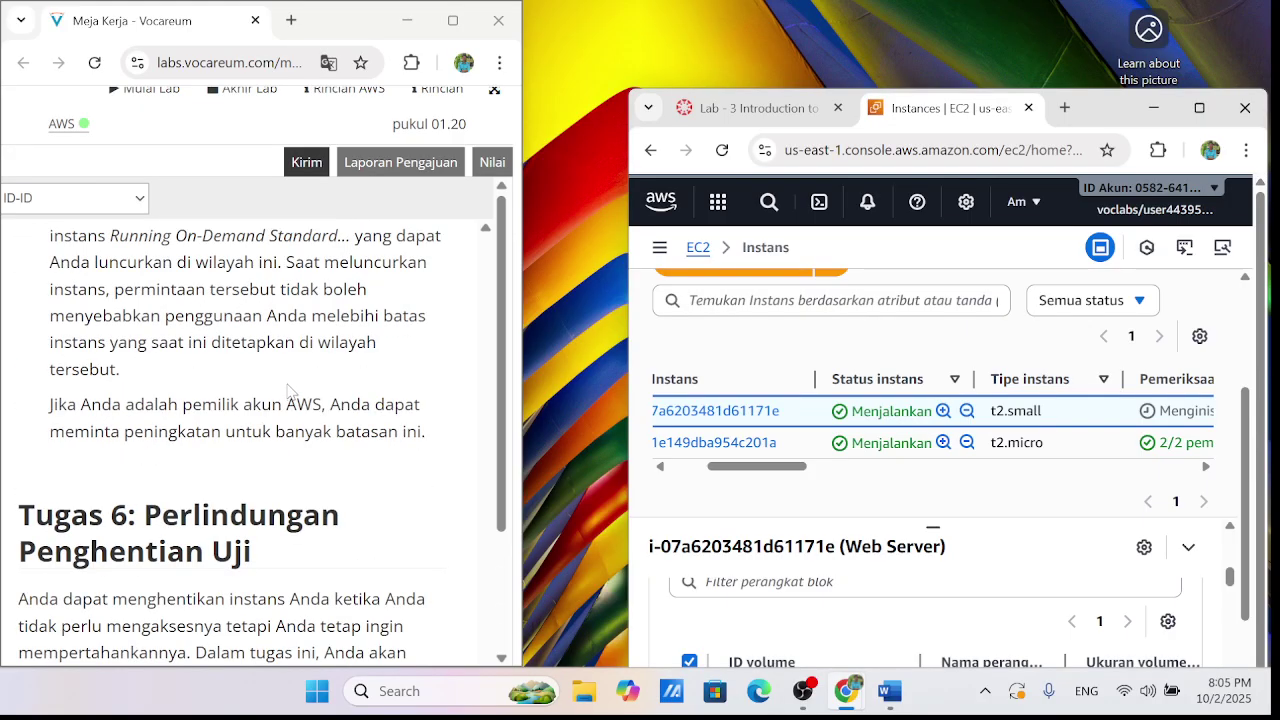
scroll(320, 458, up, 10)
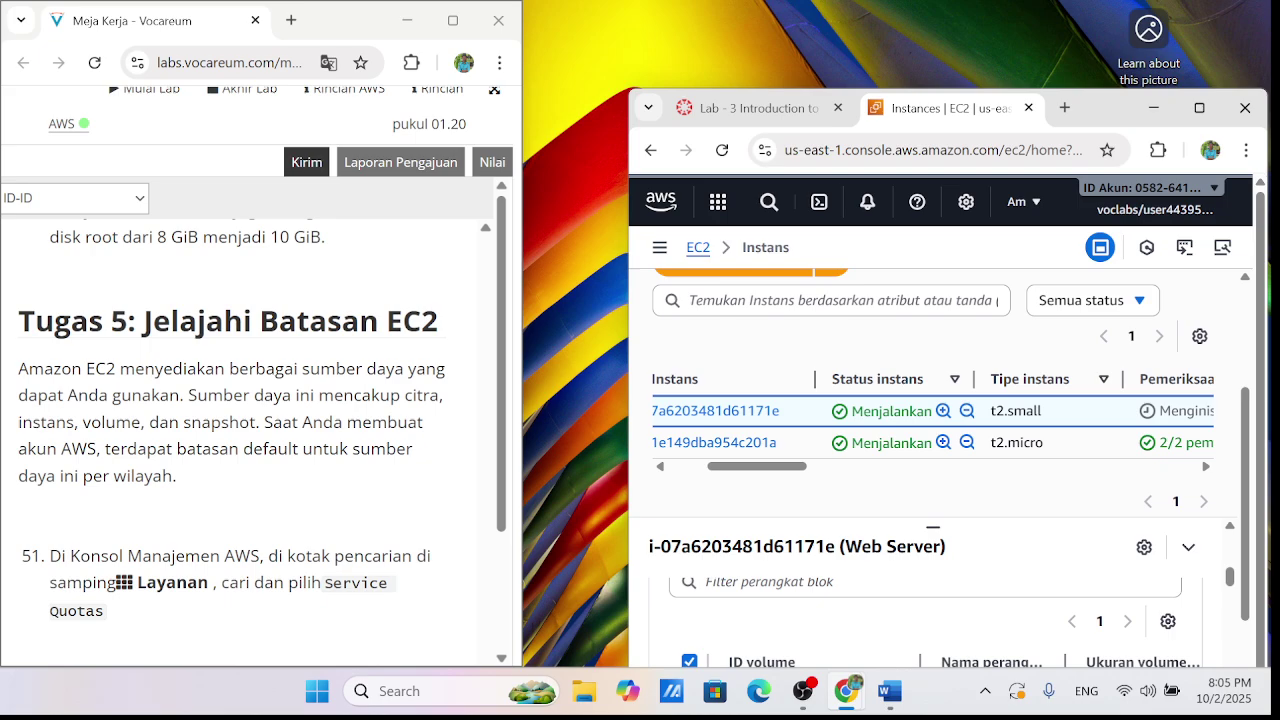
scroll(250, 440, down, 1)
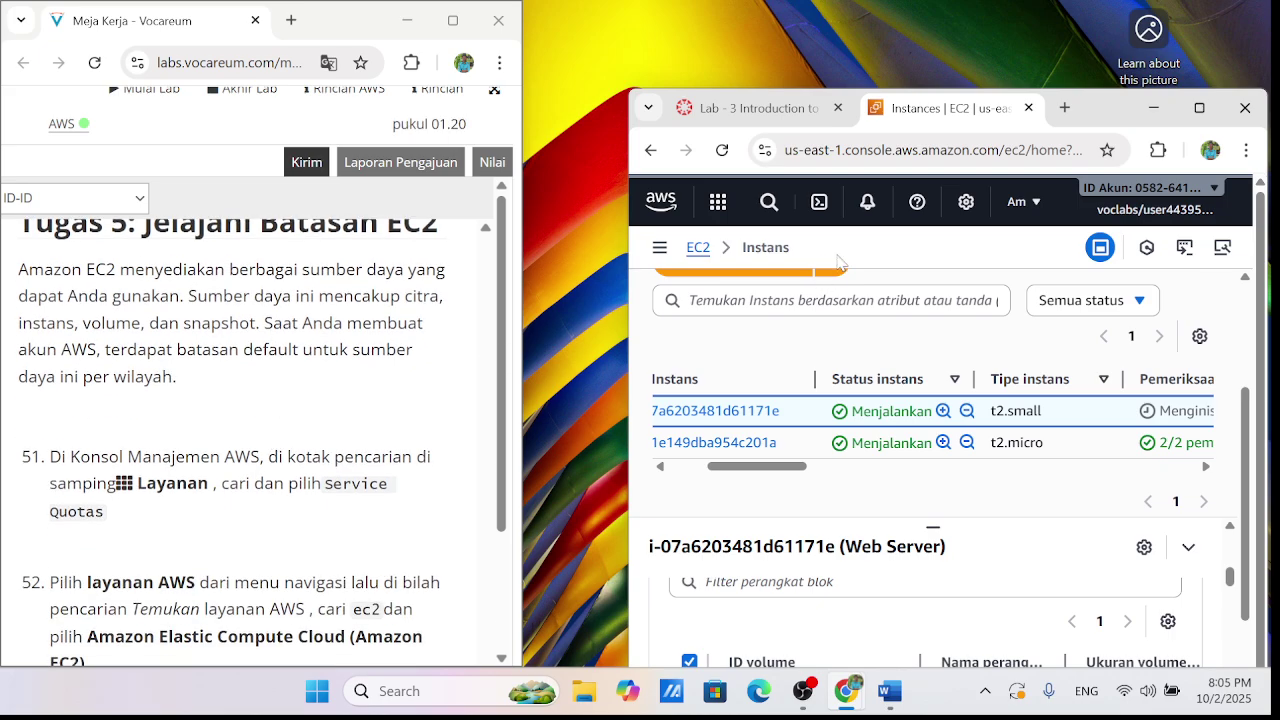
Search the AWS console for "service" and open Service Quotas
click(770, 214)
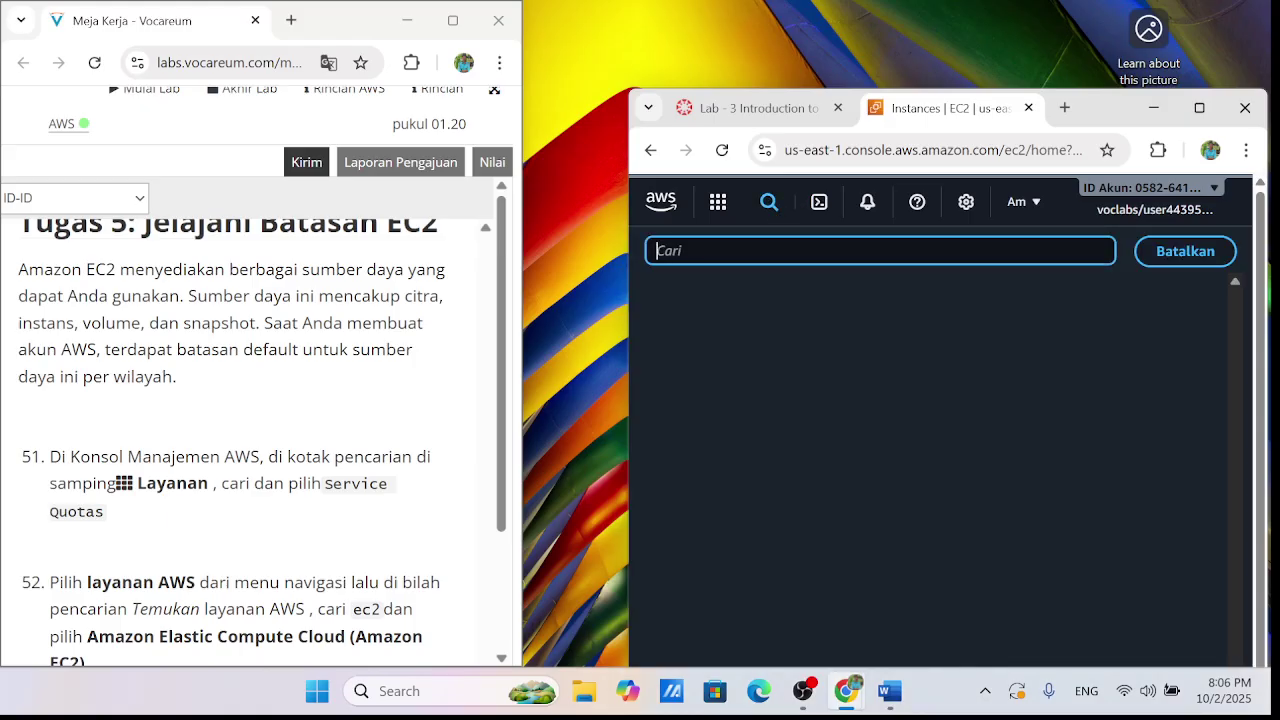
text(serh)
key(BackSpace)
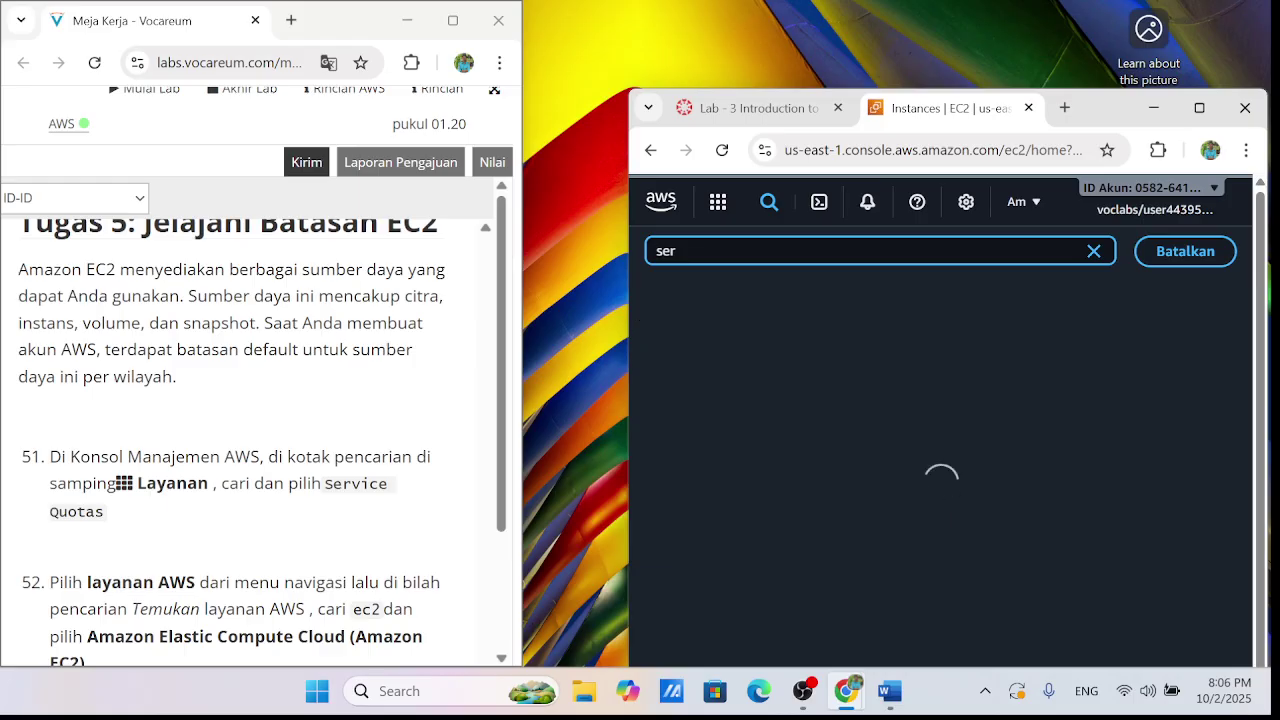
scroll(250, 420, down, 2)
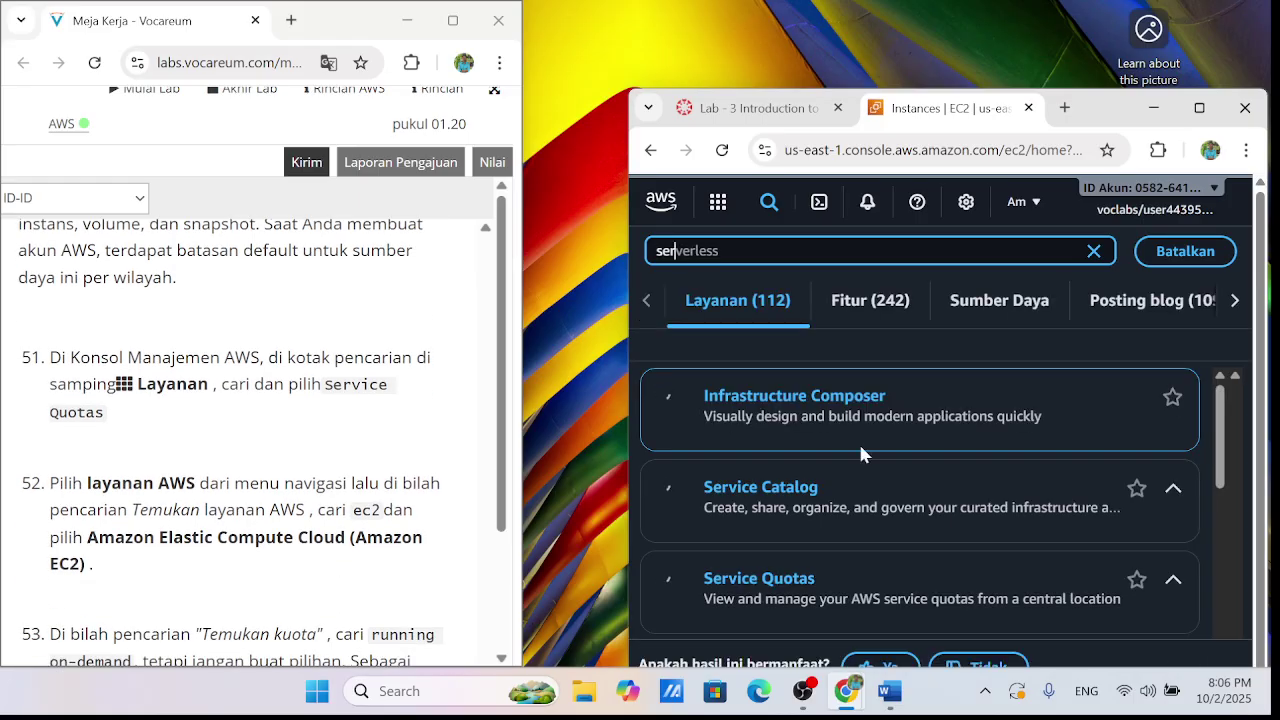
text(vice)
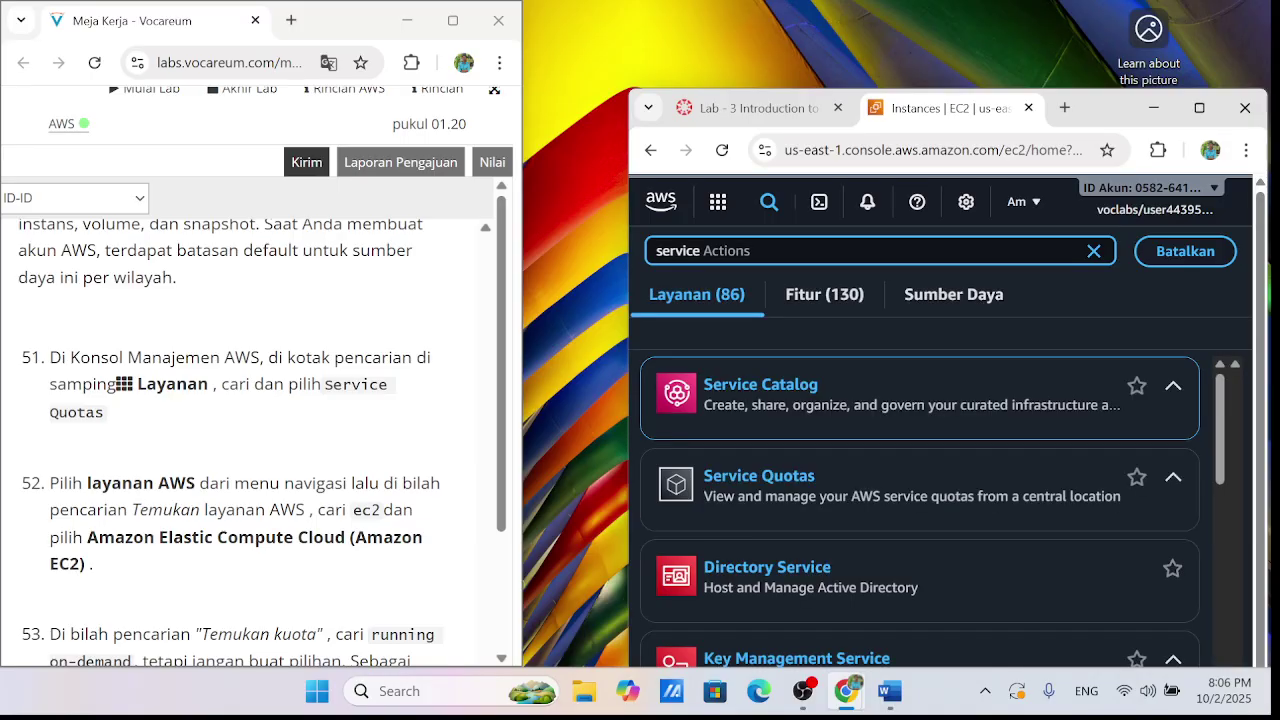
click(778, 492)
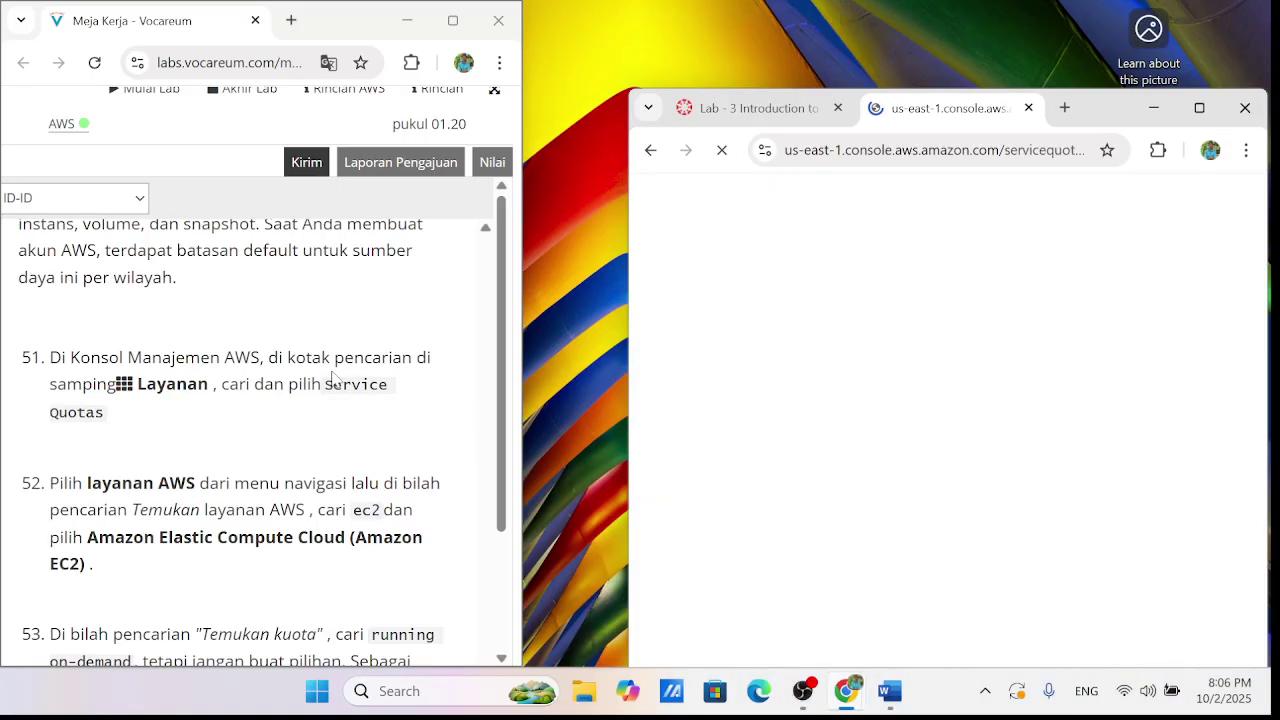
Examine the Service Quotas landing page and read the lab instructions from step 51 through the submission section, ending at Task 6
scroll(332, 377, down, 1)
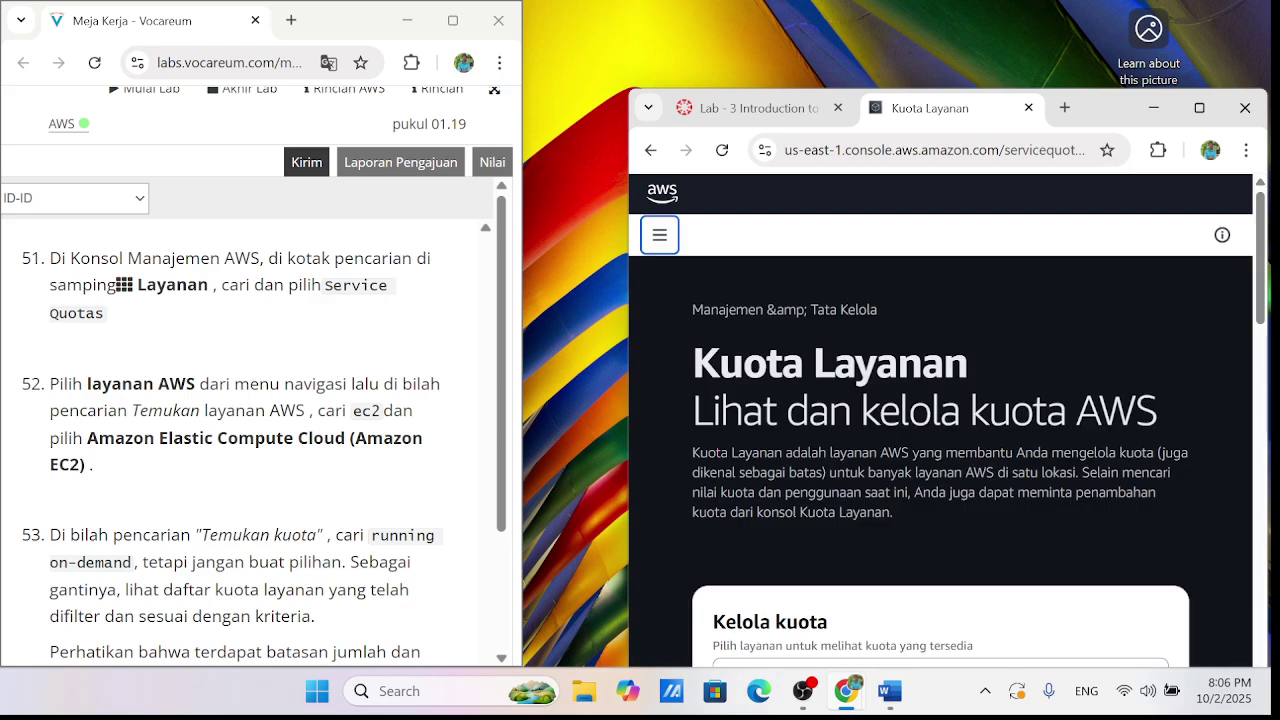
scroll(940, 450, down, 2)
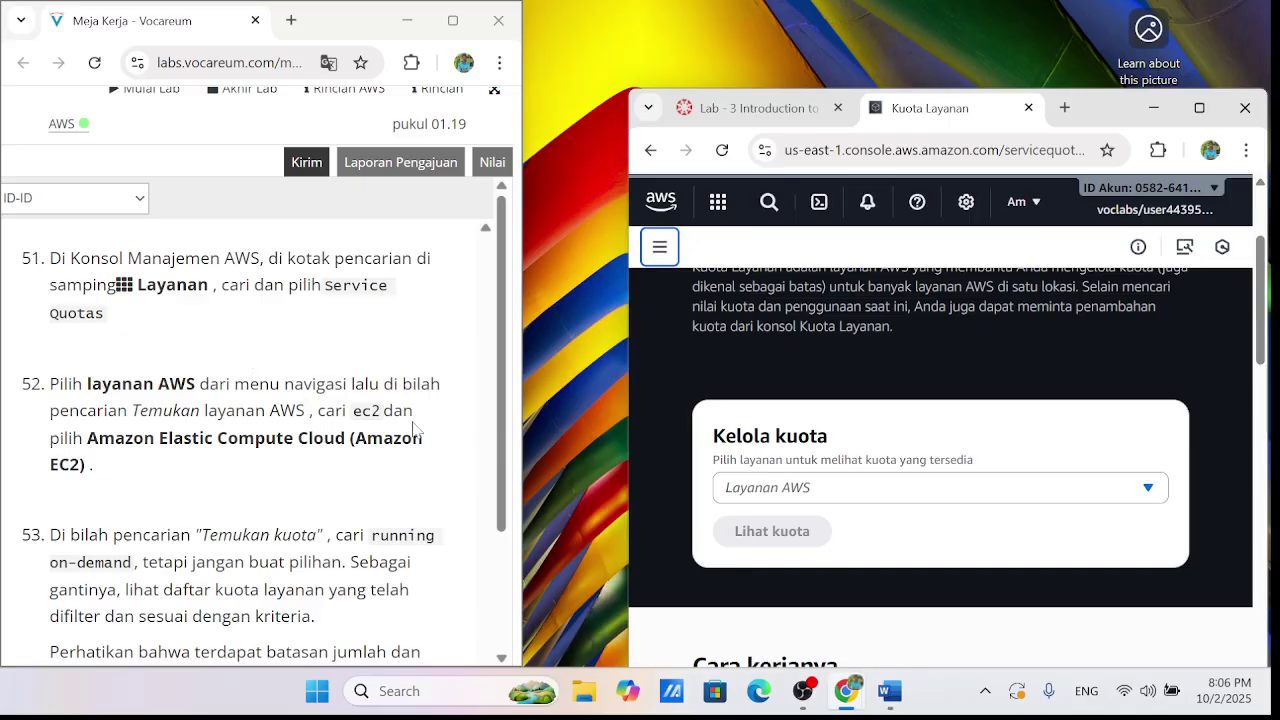
scroll(815, 490, down, 3)
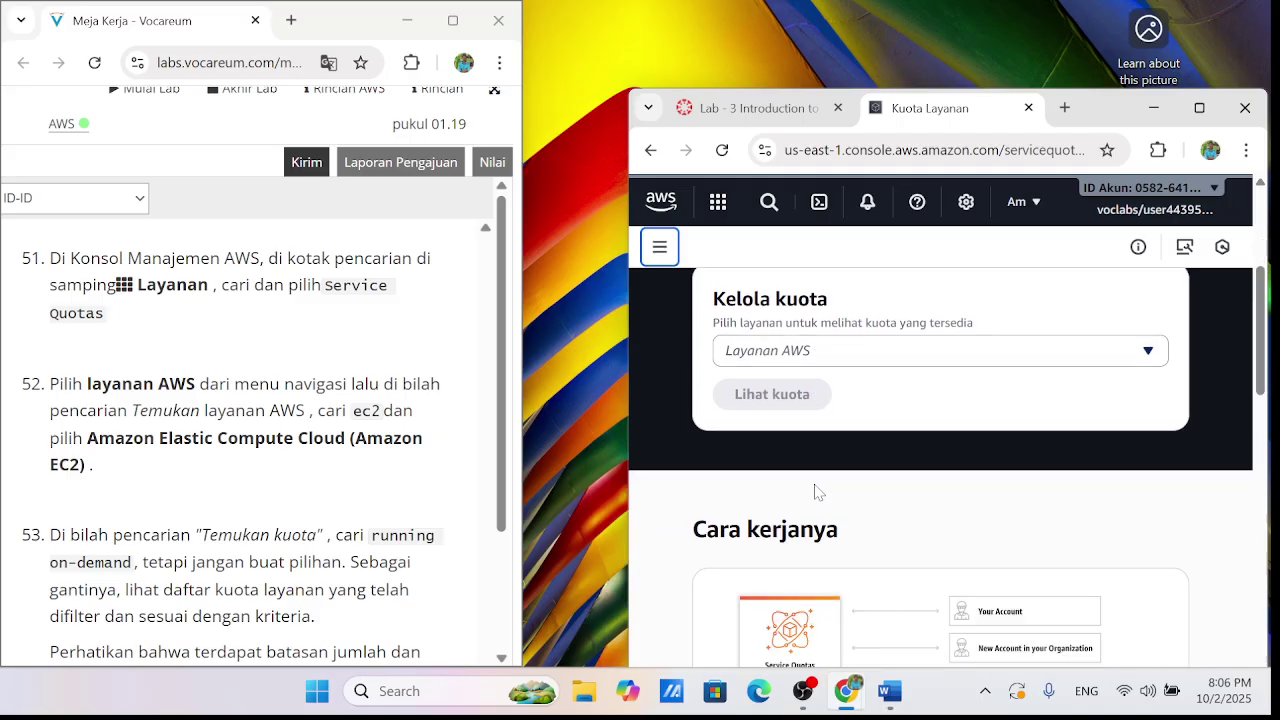
scroll(815, 490, up, 3)
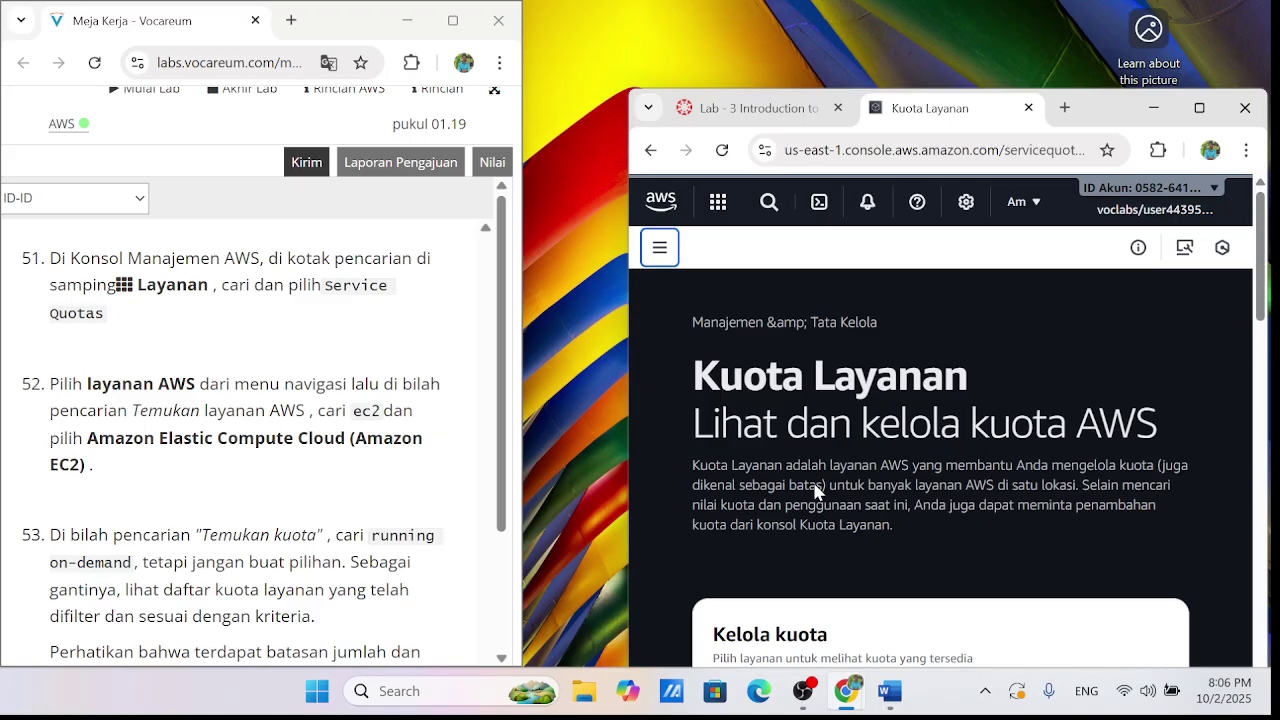
scroll(250, 440, down, 2)
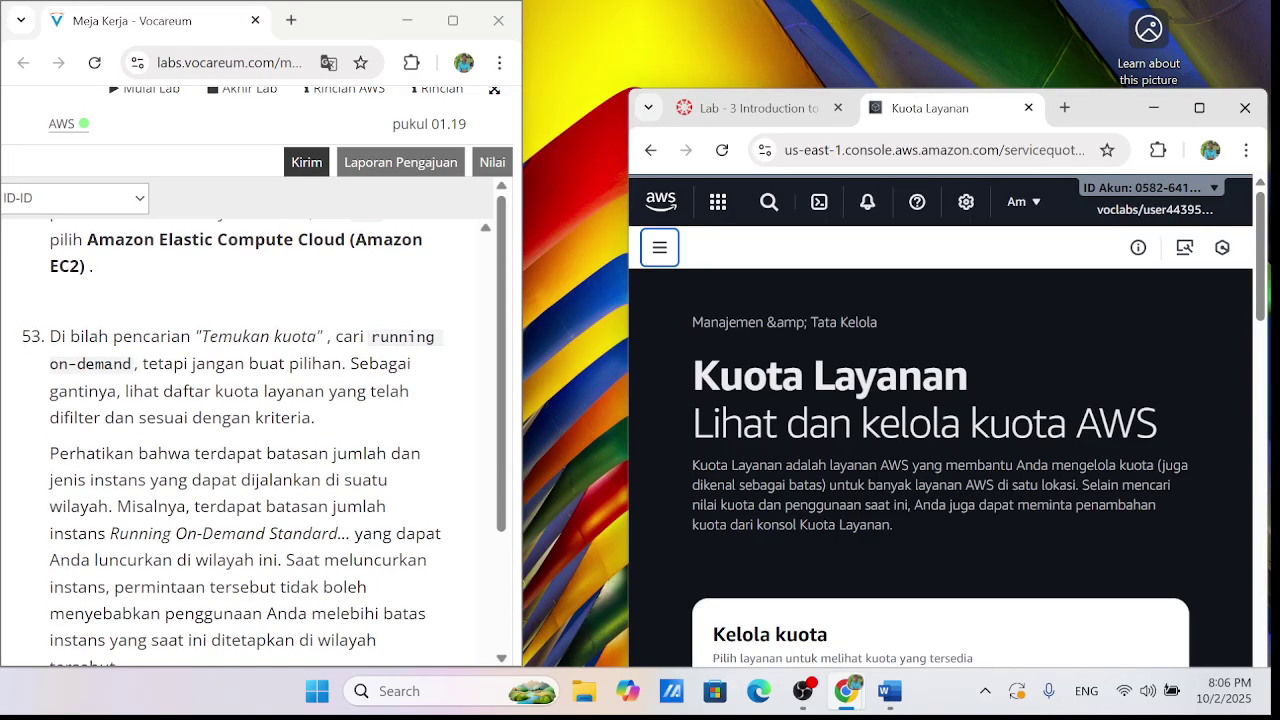
scroll(250, 440, down, 2)
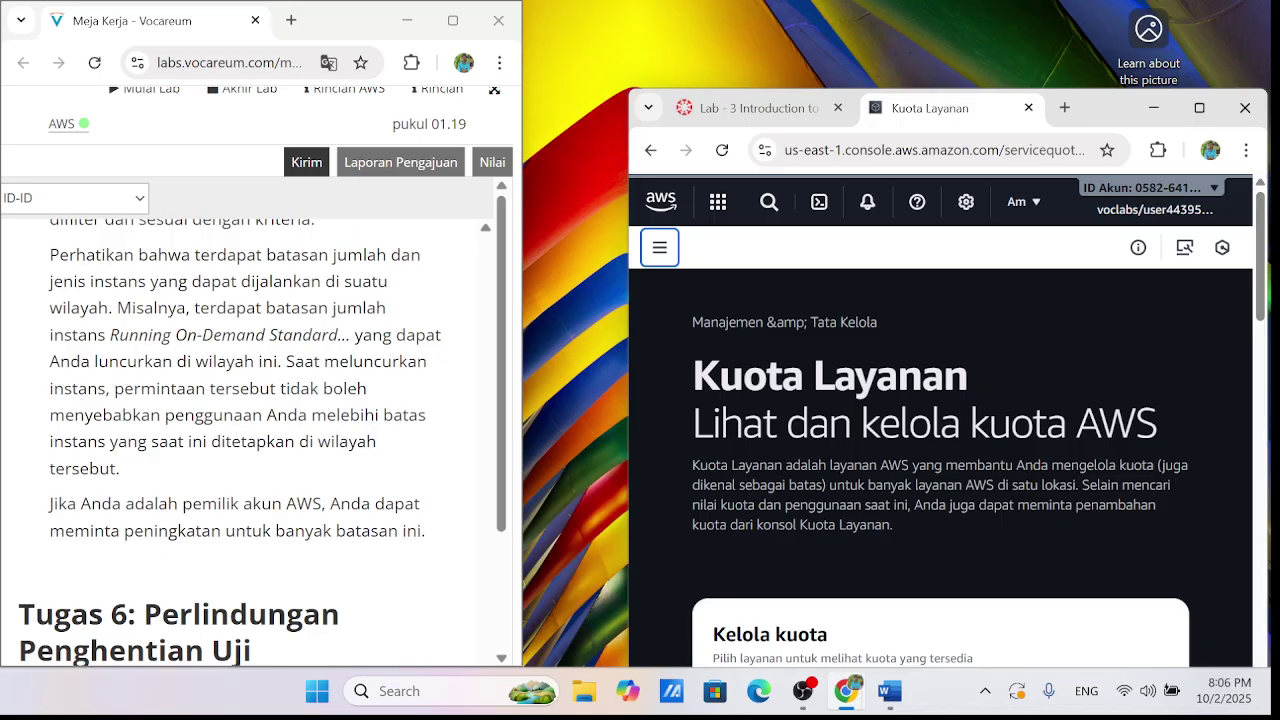
scroll(437, 377, down, 7)
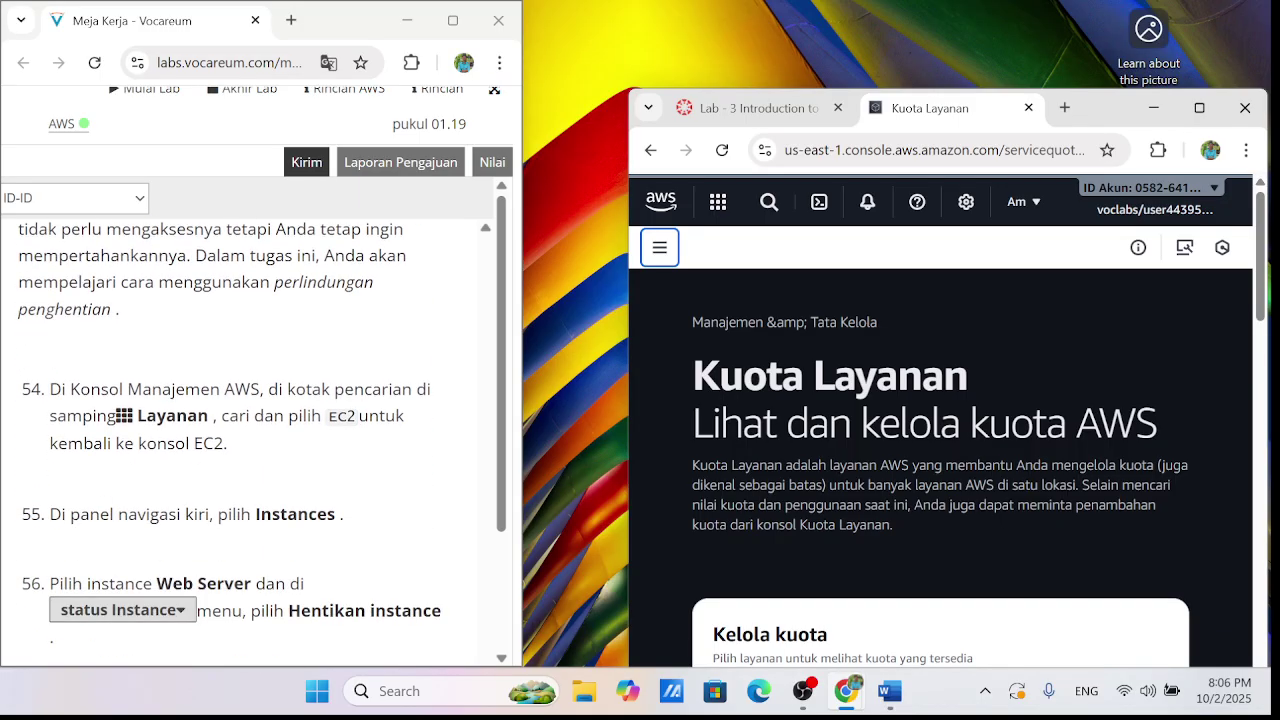
scroll(296, 374, down, 5)
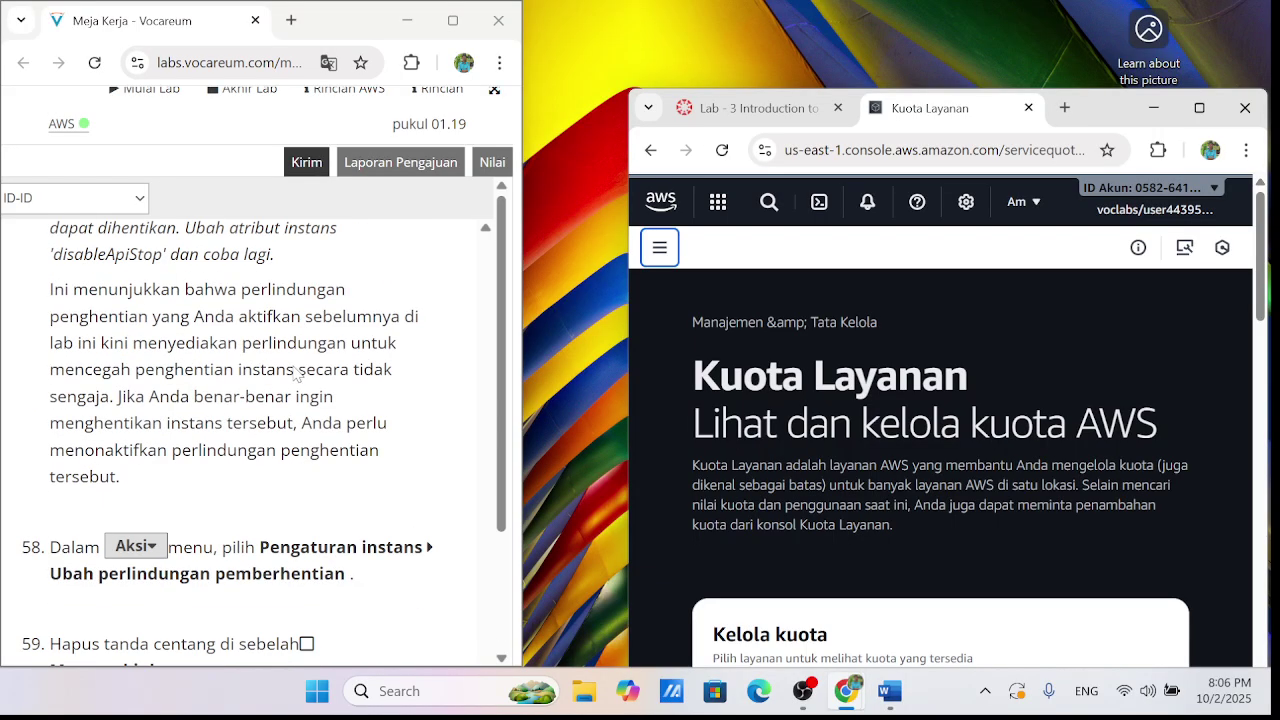
scroll(296, 374, down, 4)
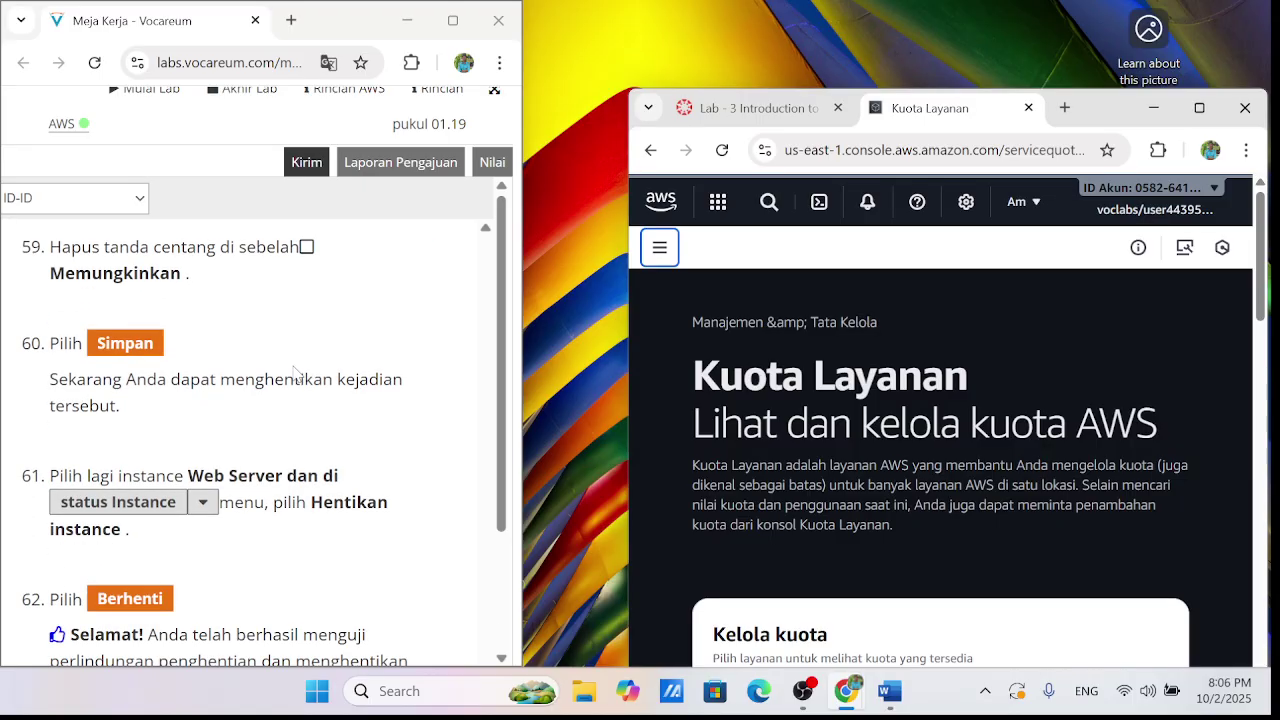
scroll(296, 374, down, 5)
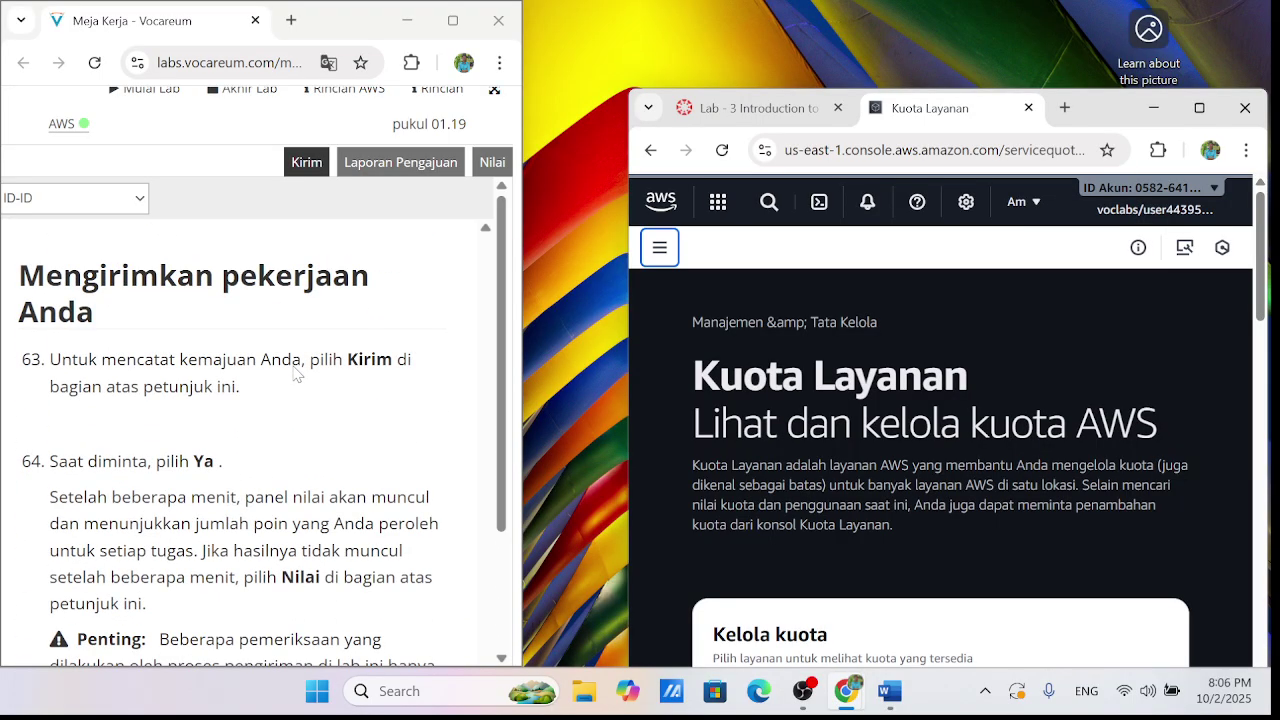
scroll(296, 374, up, 13)
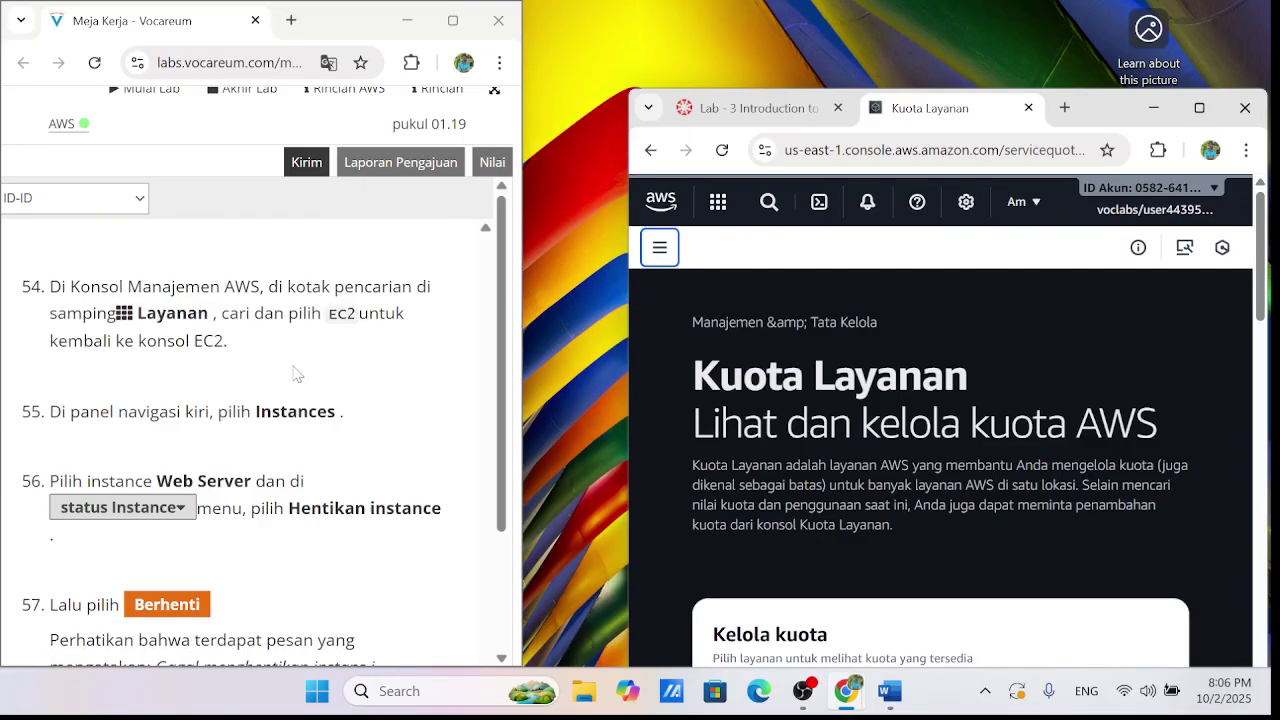
scroll(296, 374, up, 1)
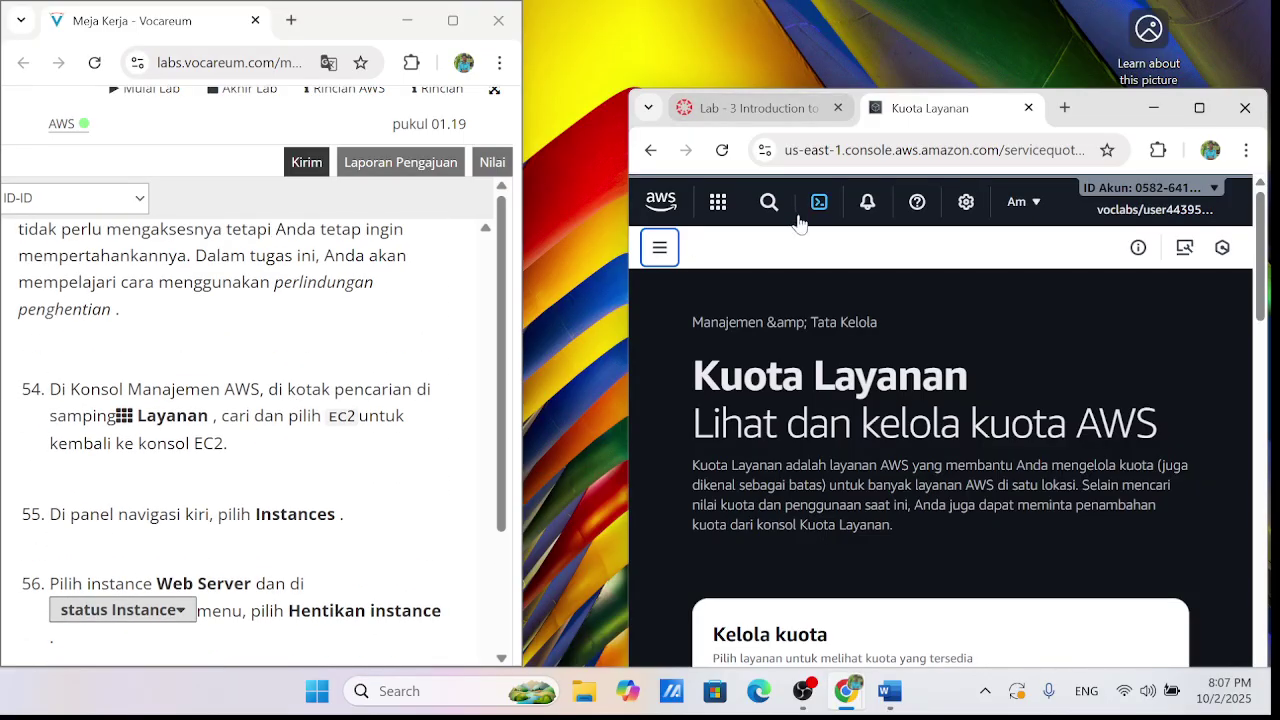
Leave Service Quotas for the EC2 instances page and show the start of the Task 6 instructions
click(659, 247)
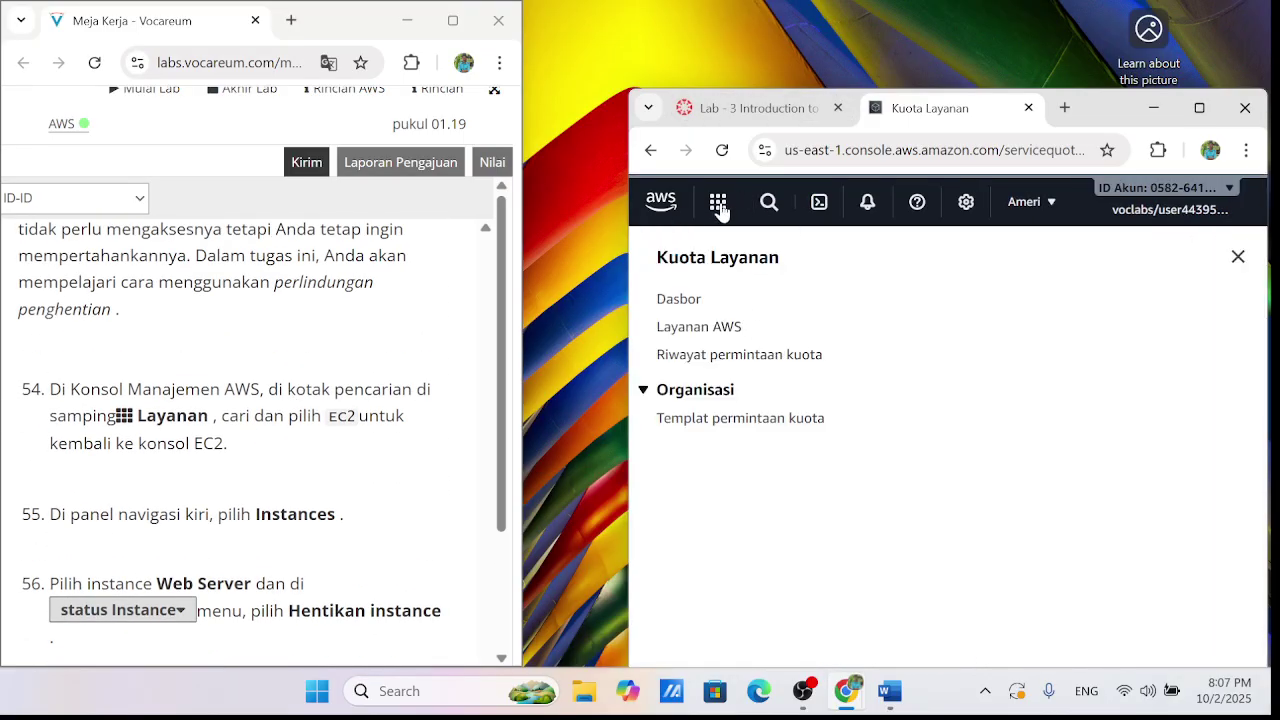
click(650, 150)
scroll(254, 381, up, 1)
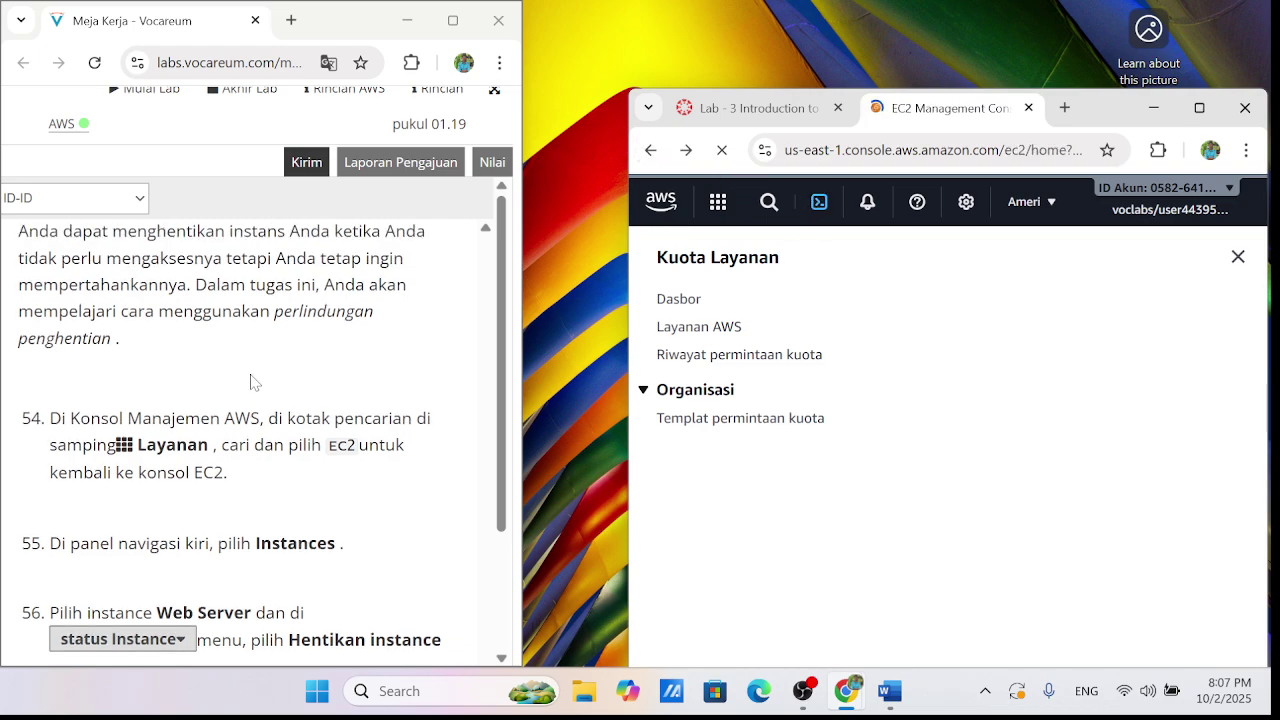
scroll(251, 380, up, 2)
scroll(296, 470, down, 1)
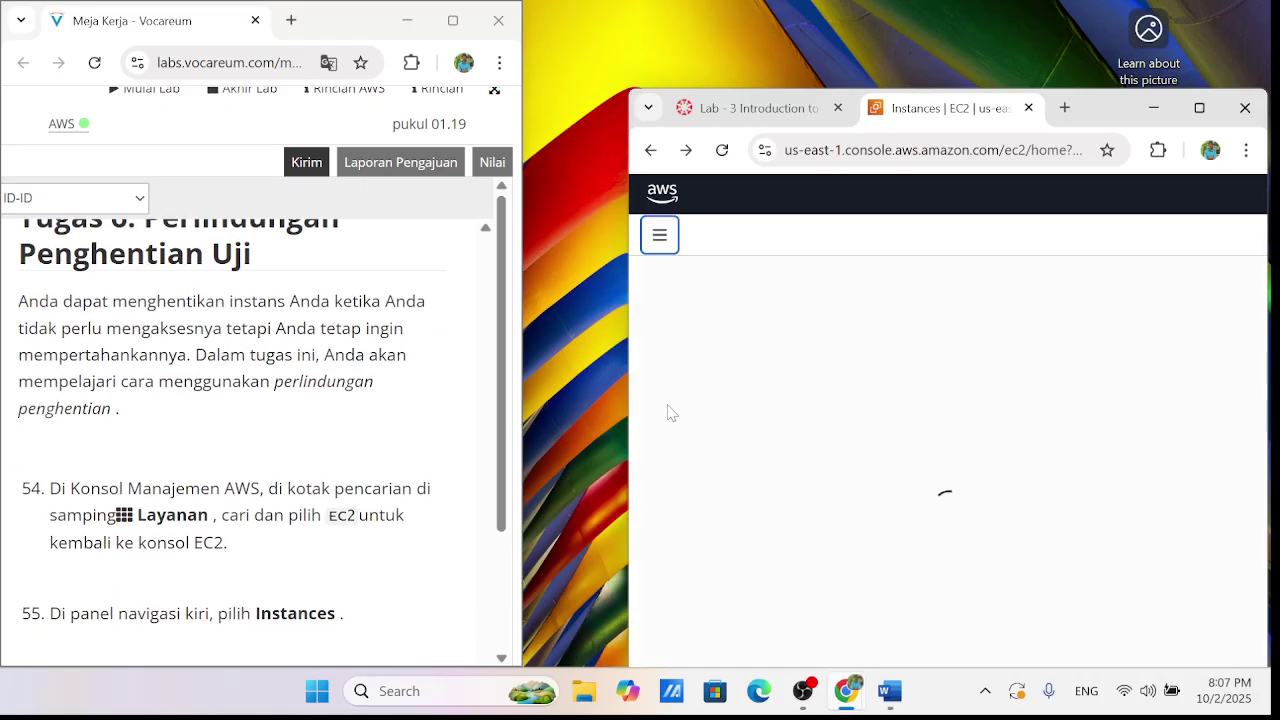
Review the lab instructions from step 48 through Task 6's stop protection steps while the EC2 instances list loads
scroll(296, 431, up, 1)
scroll(300, 431, down, 2)
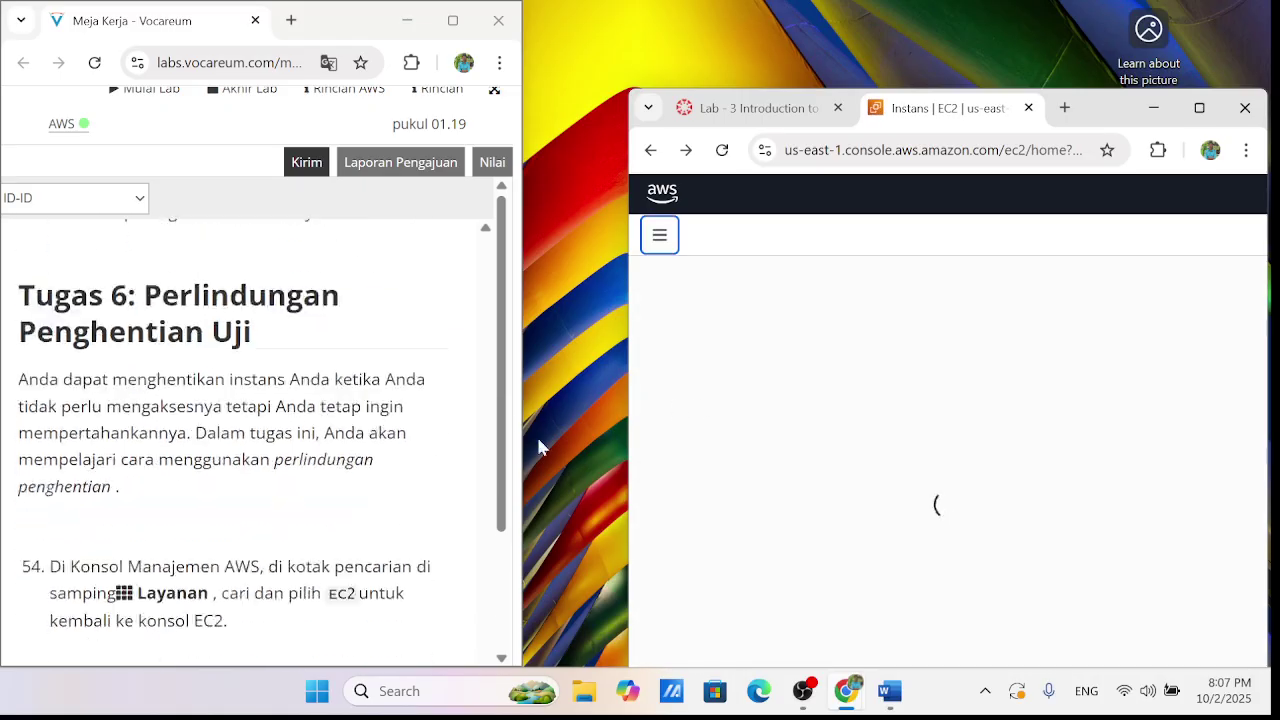
scroll(340, 448, down, 1)
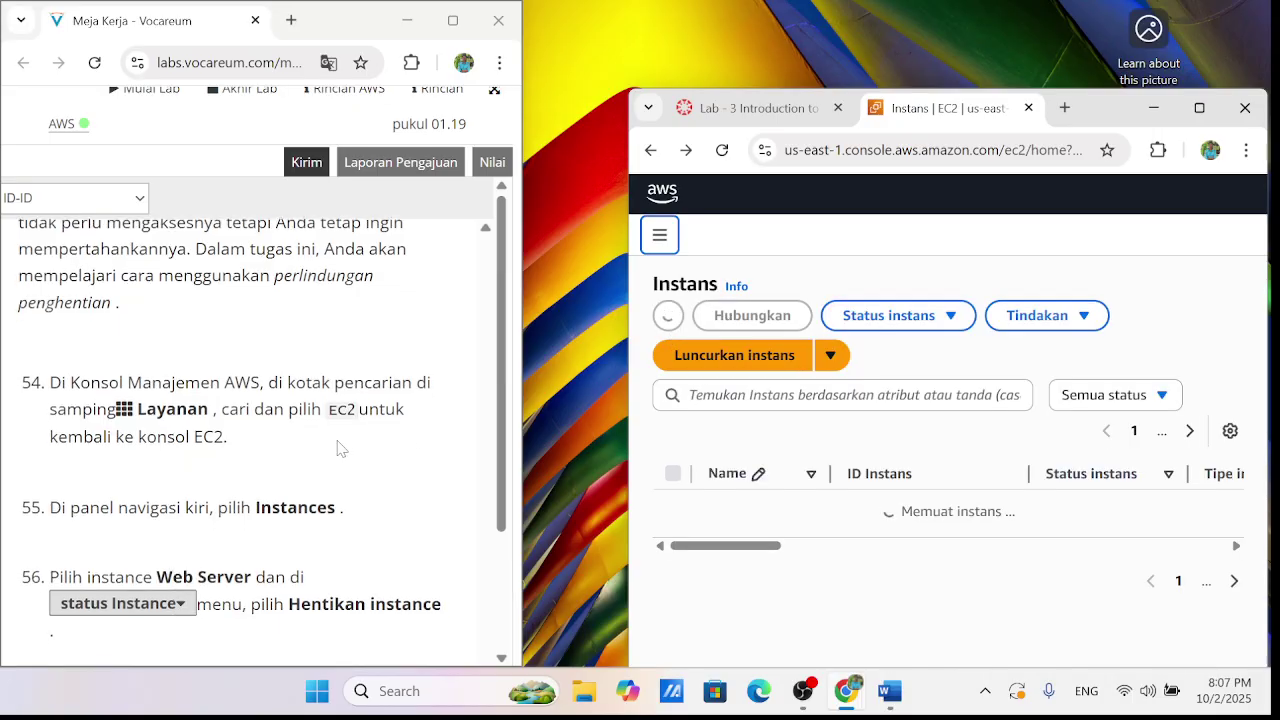
scroll(330, 449, down, 2)
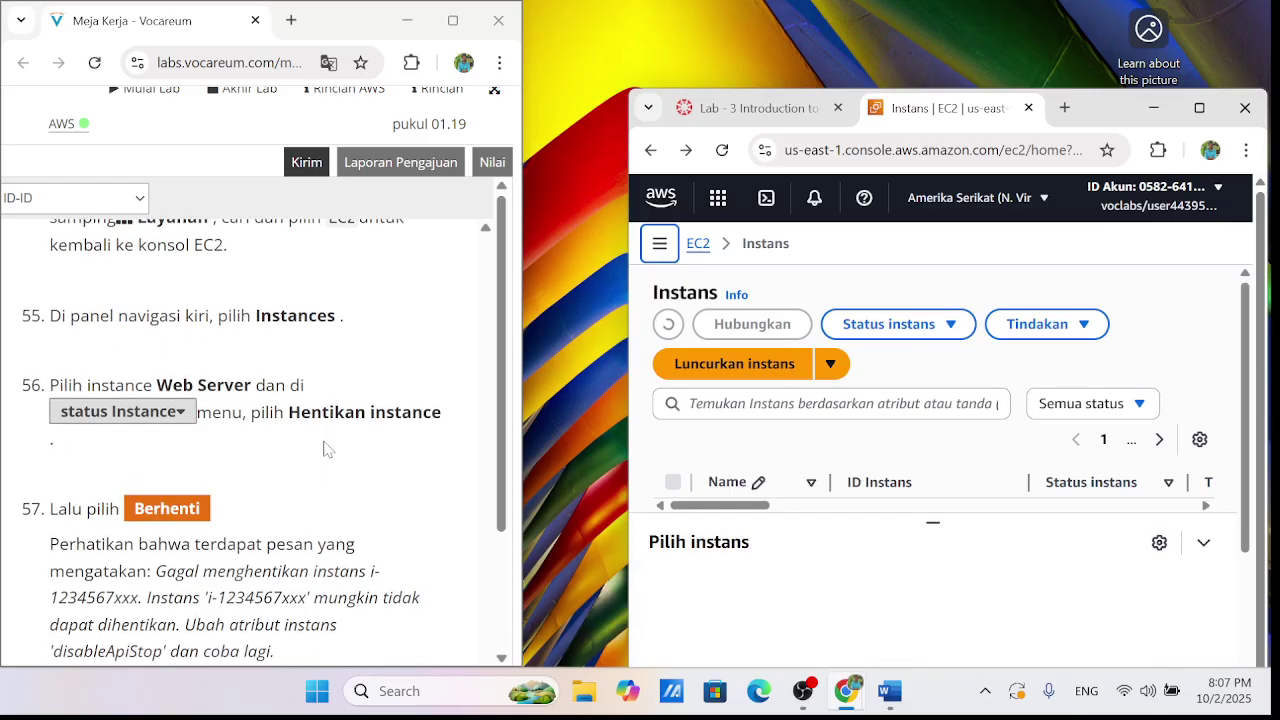
scroll(325, 450, up, 3)
scroll(848, 457, down, 2)
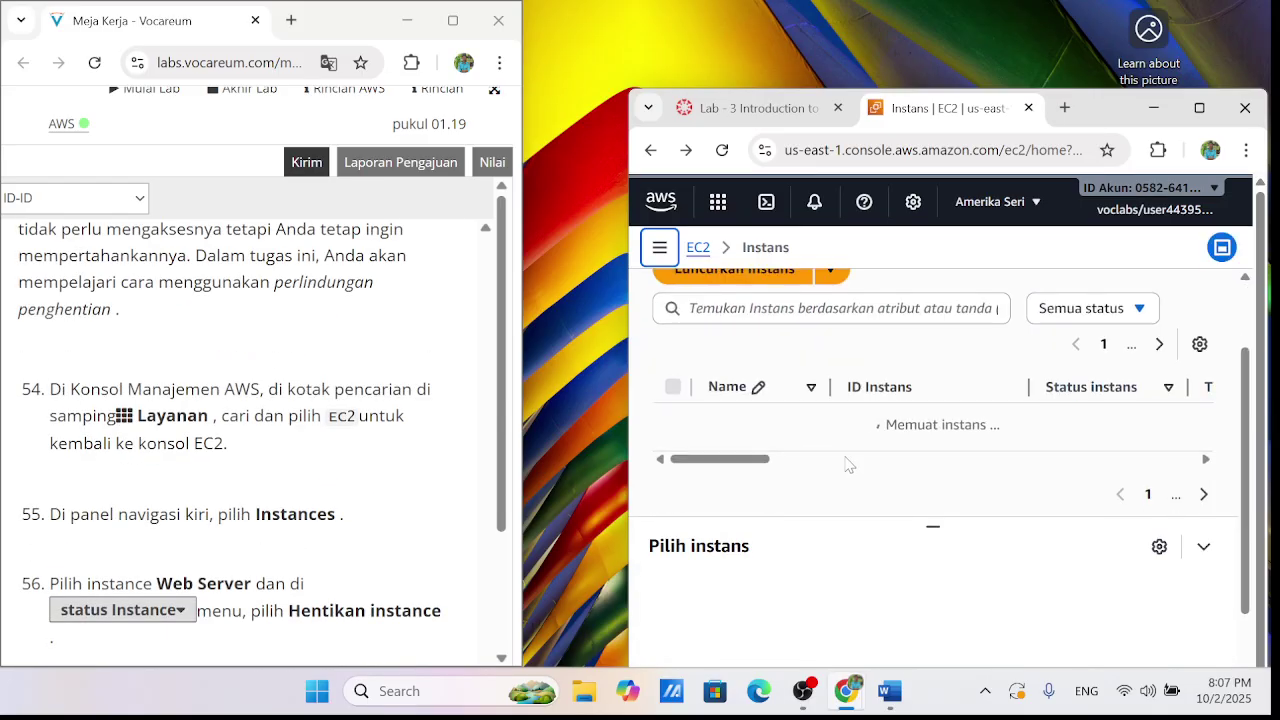
scroll(791, 446, up, 2)
scroll(203, 363, up, 10)
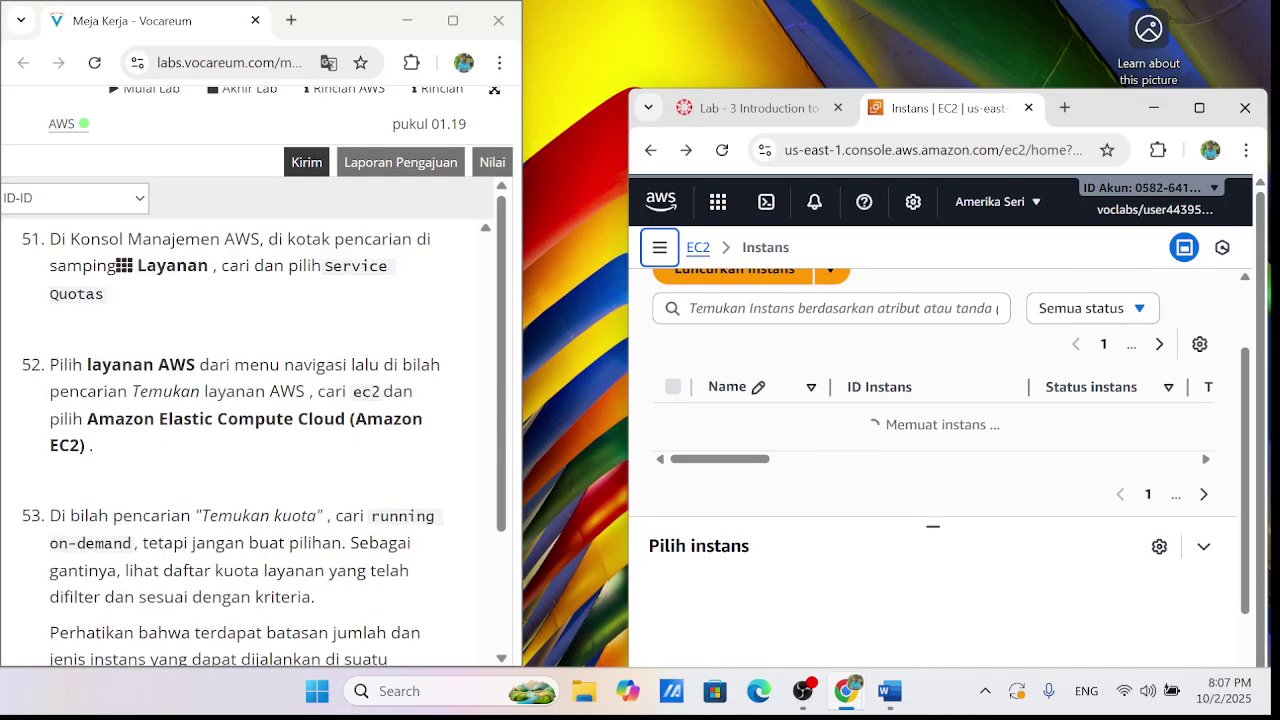
scroll(322, 350, up, 4)
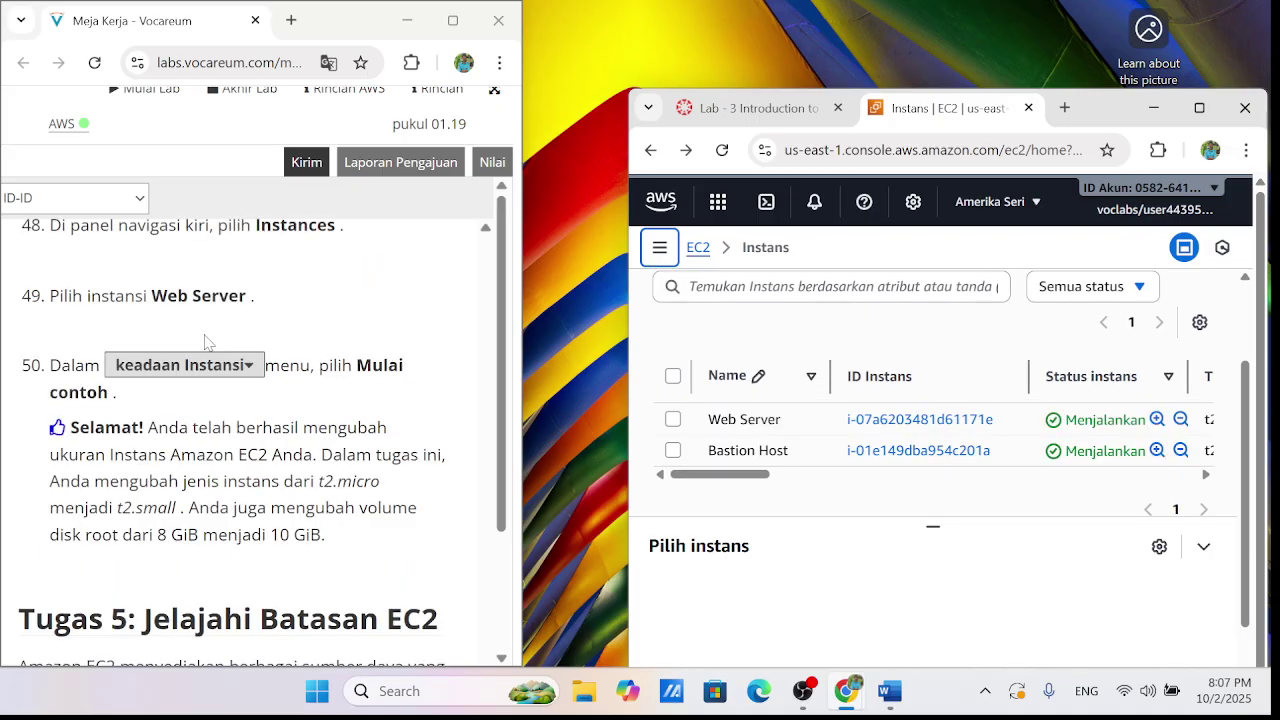
scroll(320, 350, down, 5)
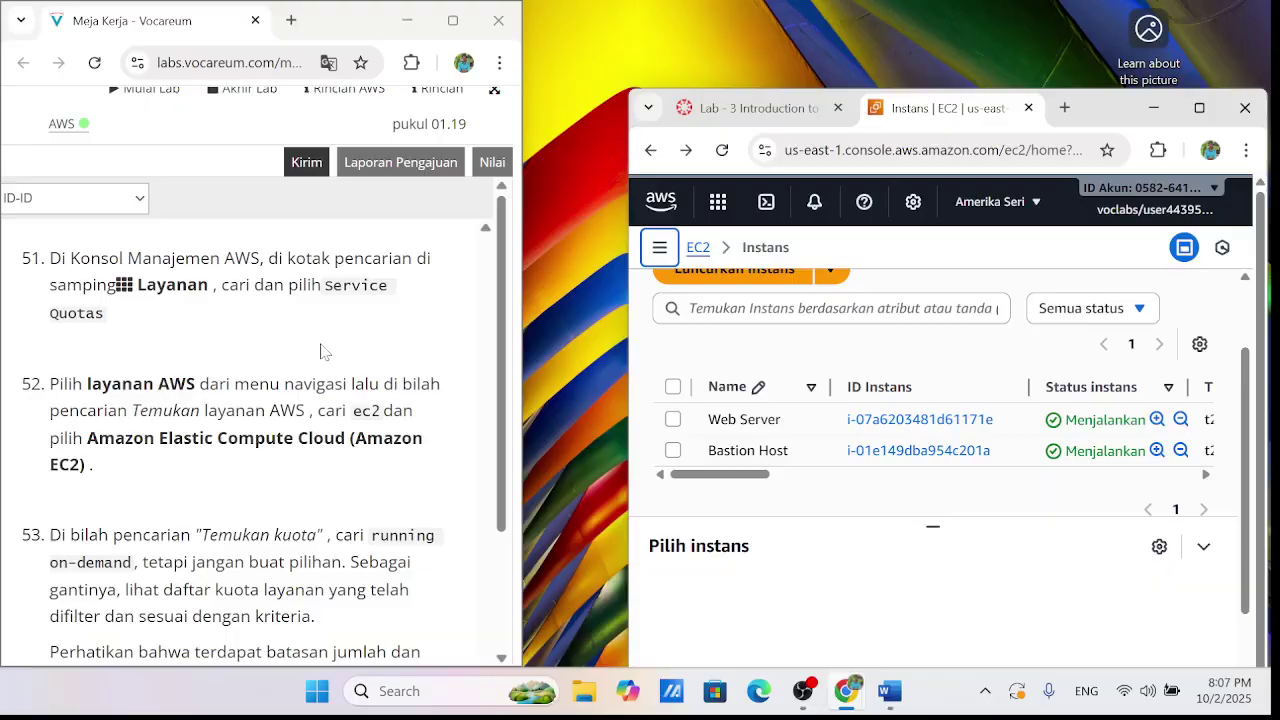
scroll(318, 345, down, 6)
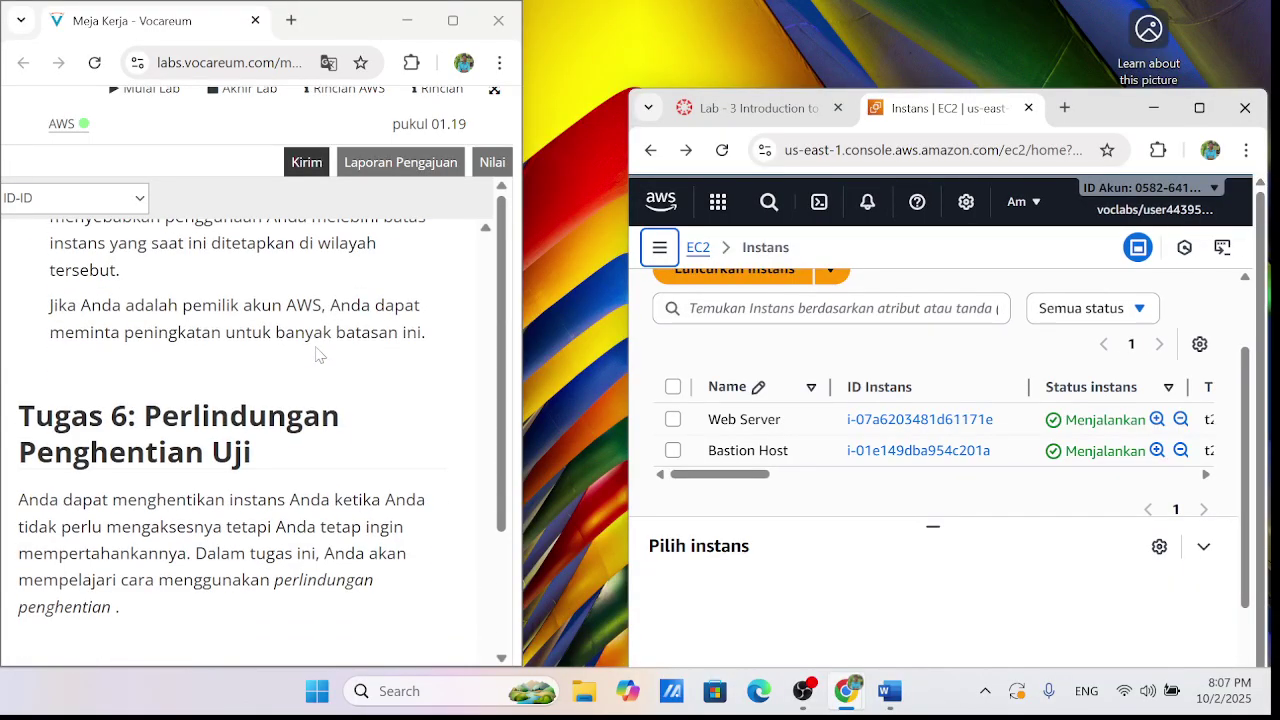
Try to stop the Web Server instance while stop protection is still enabled, without skipping the OS shutdown
click(673, 419)
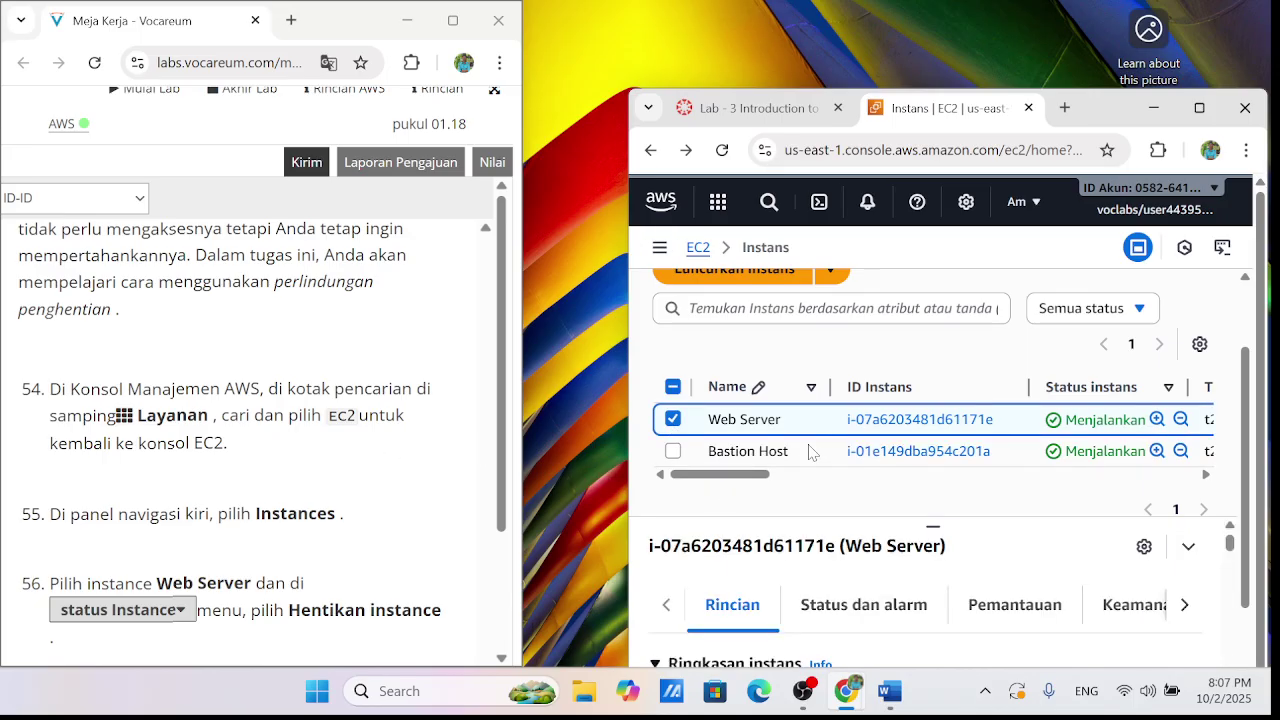
scroll(871, 475, up, 1)
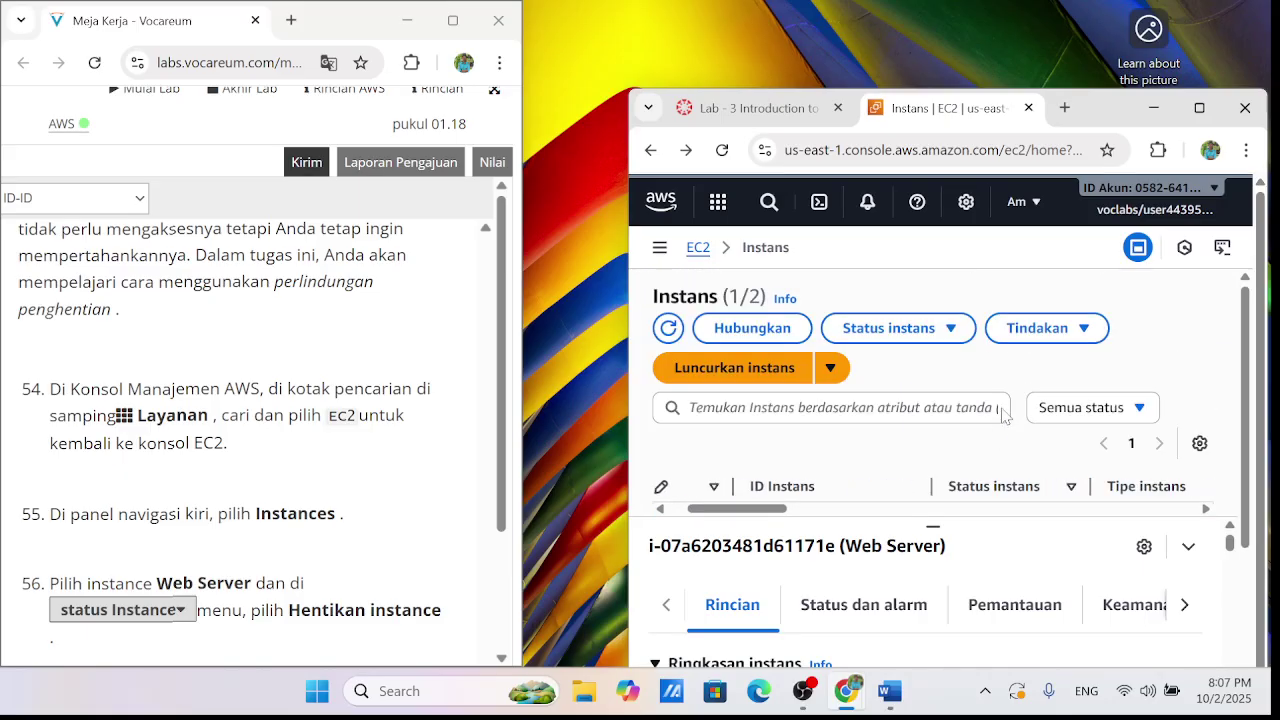
click(940, 330)
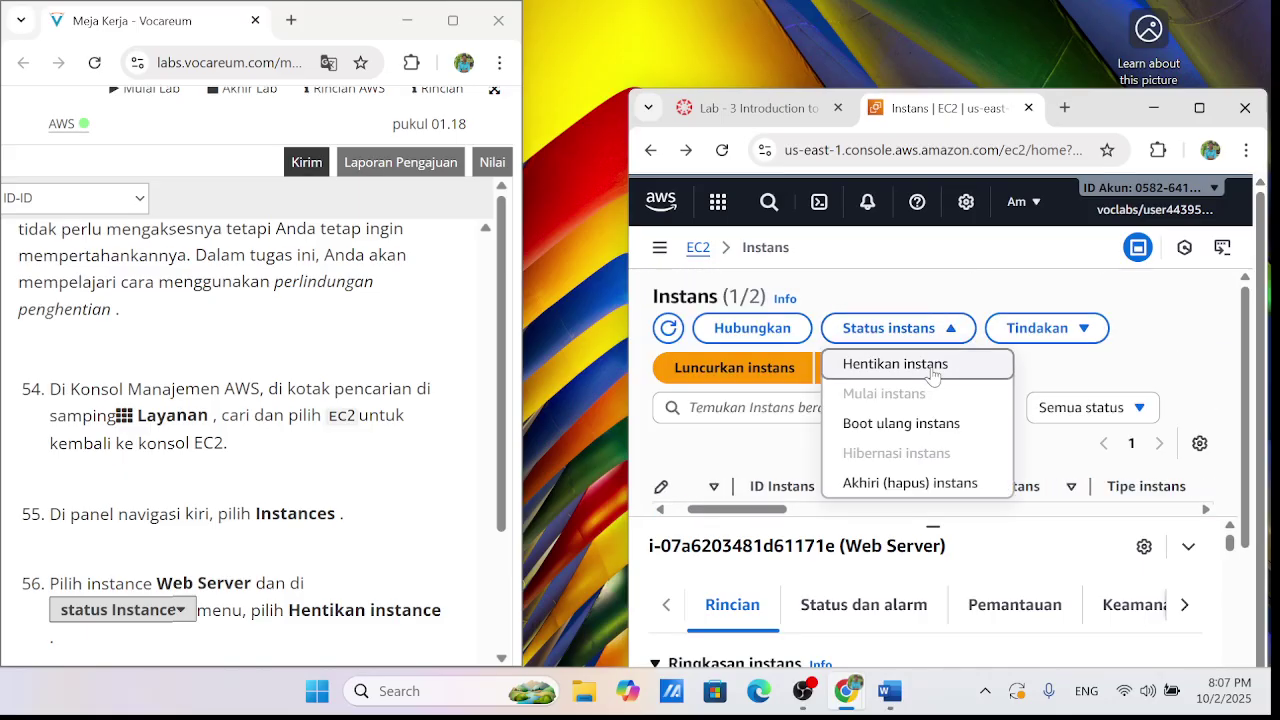
click(932, 374)
scroll(281, 371, down, 2)
scroll(824, 452, down, 1)
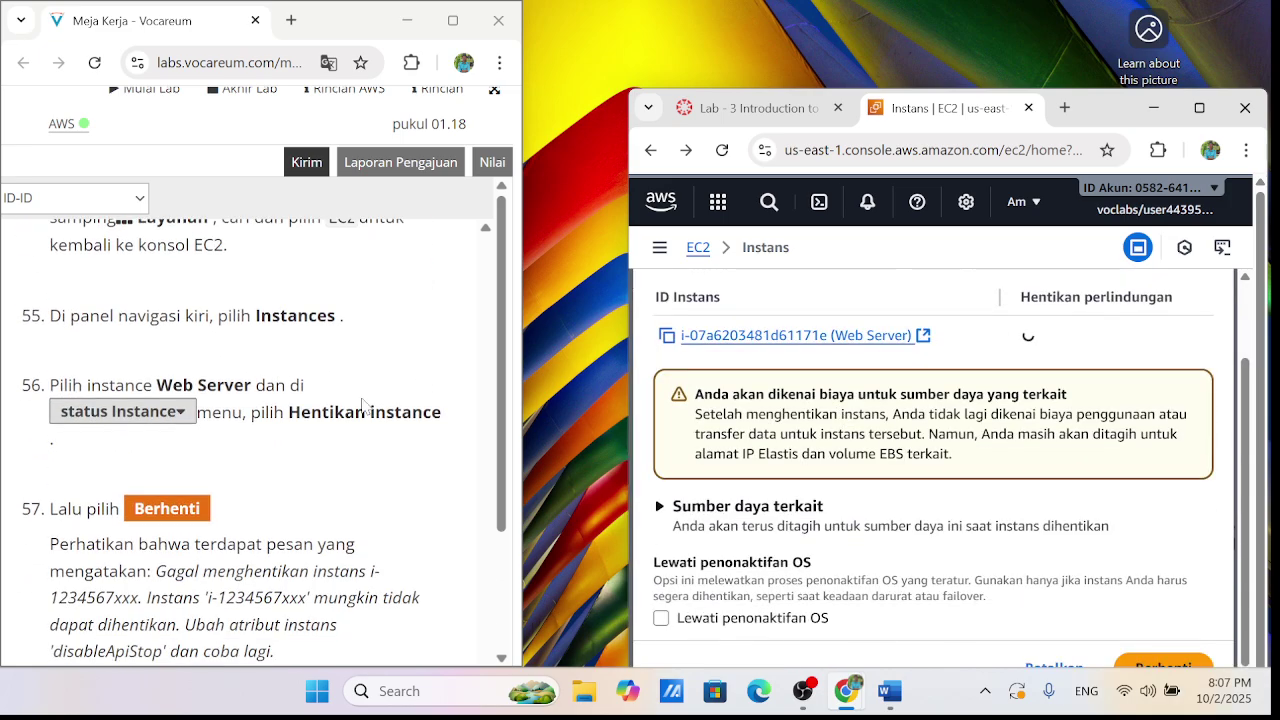
scroll(367, 407, down, 3)
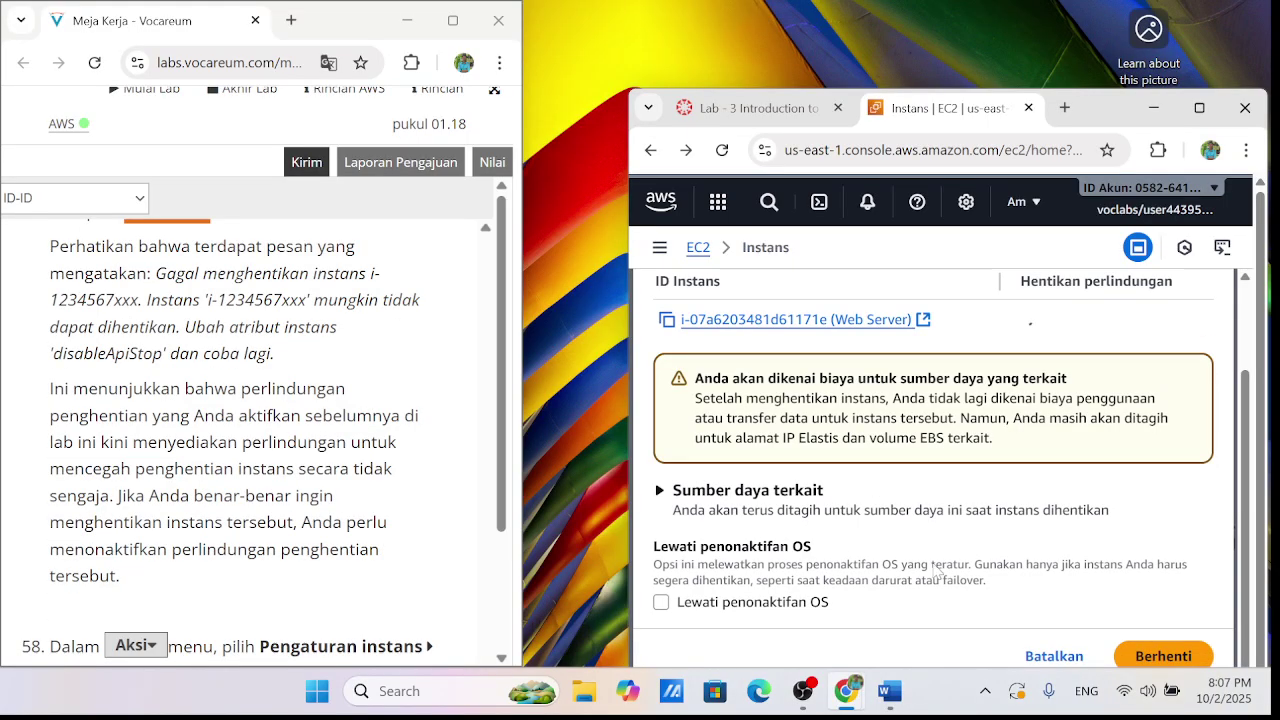
scroll(445, 477, down, 2)
scroll(866, 510, down, 1)
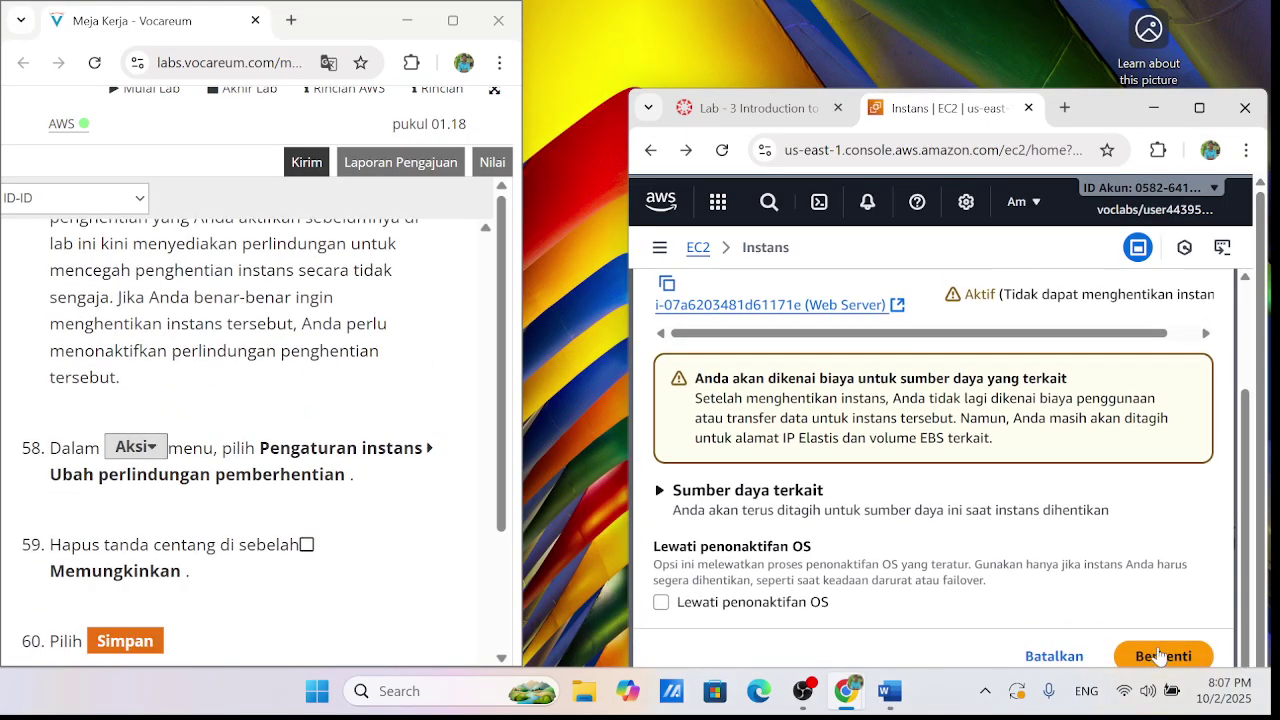
click(1162, 658)
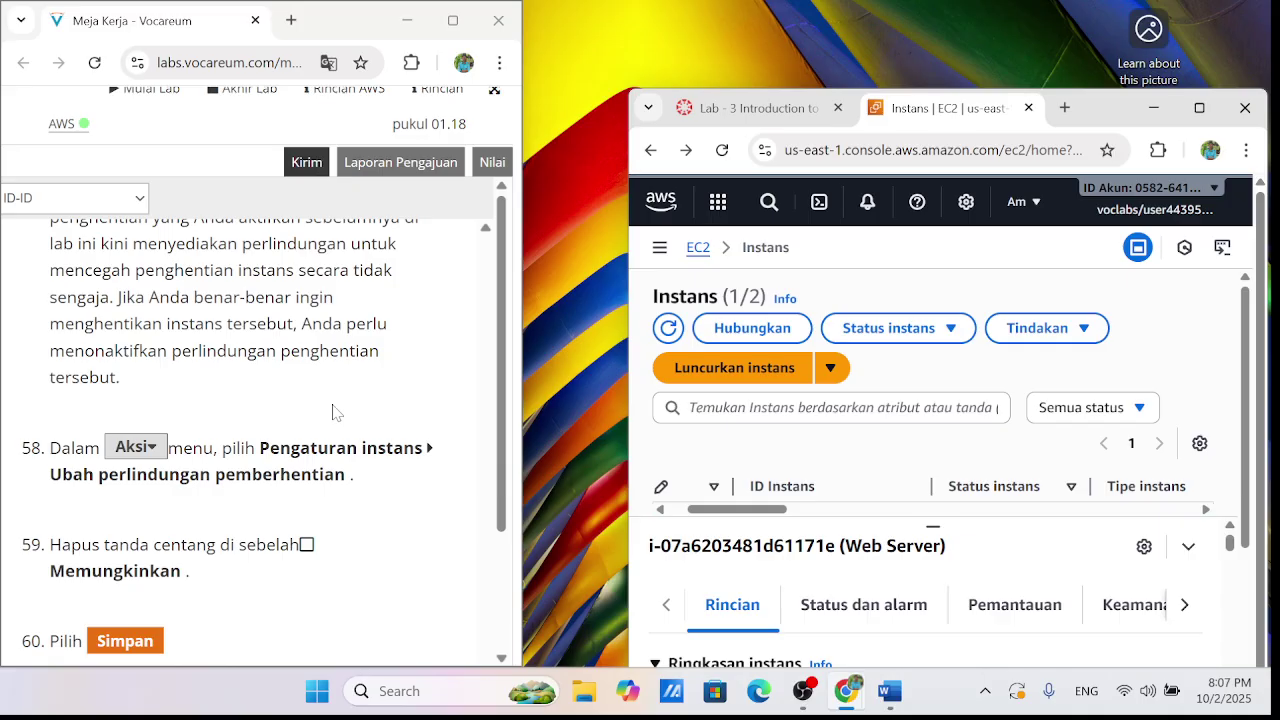
Examine the Web Server's status in the instances list and the notification about the stop request
scroll(810, 422, down, 2)
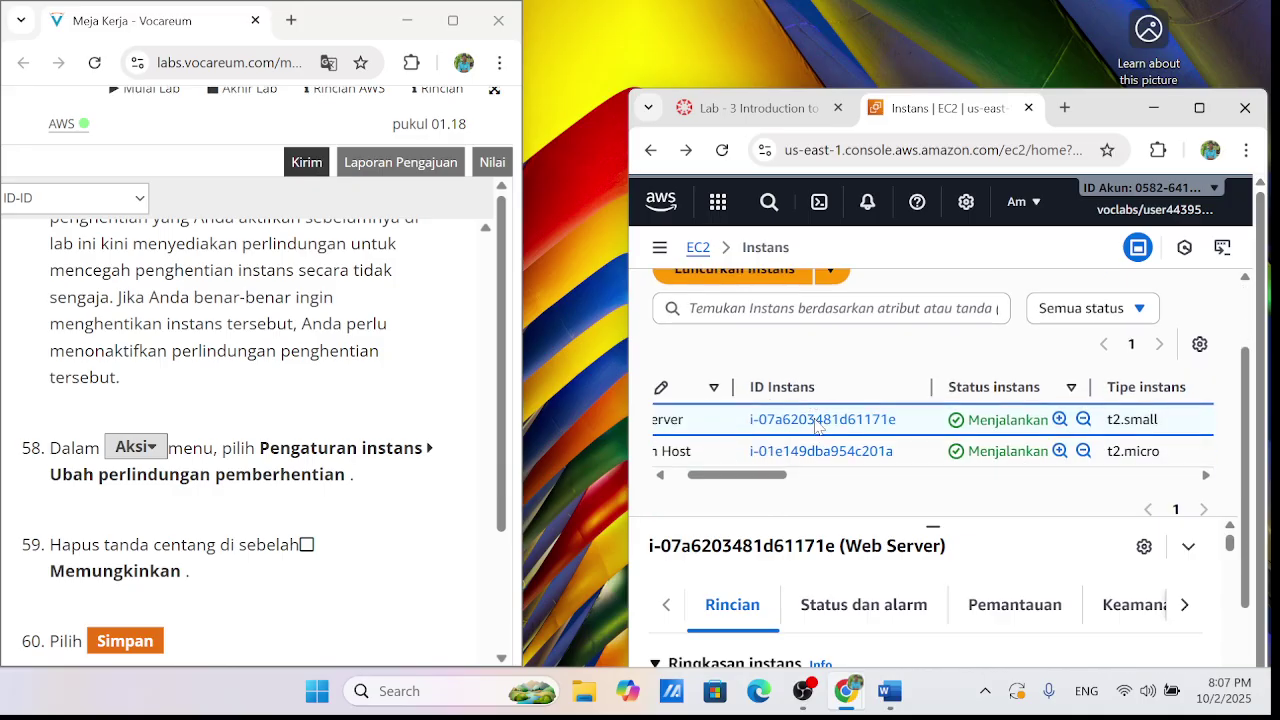
scroll(818, 457, up, 2)
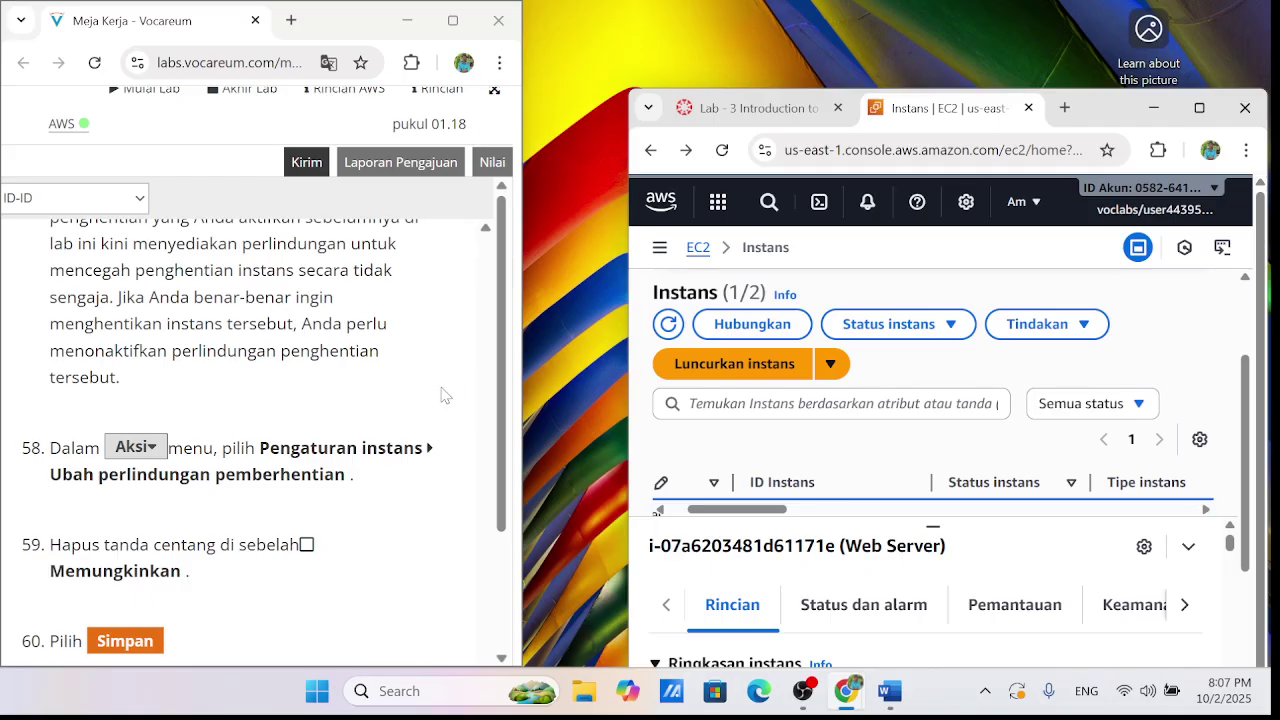
scroll(780, 446, down, 2)
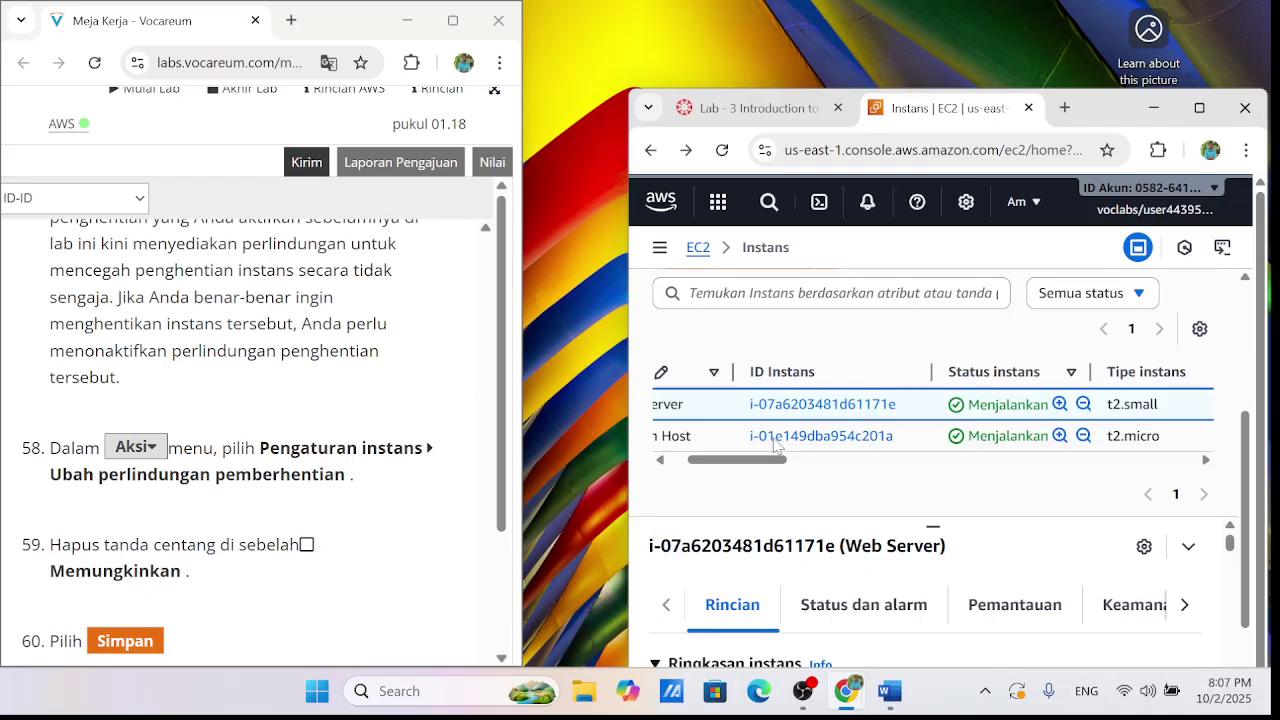
scroll(795, 448, up, 1)
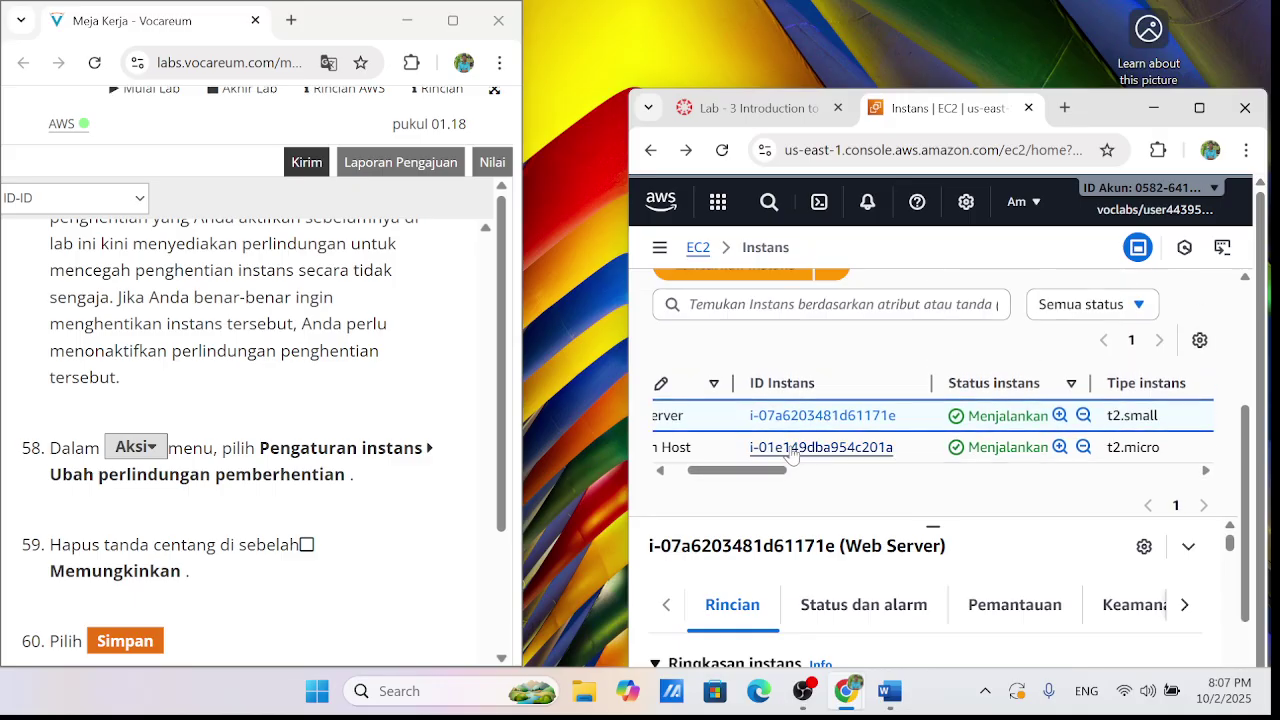
scroll(795, 450, up, 2)
scroll(790, 451, down, 2)
scroll(787, 452, up, 2)
scroll(787, 452, up, 1)
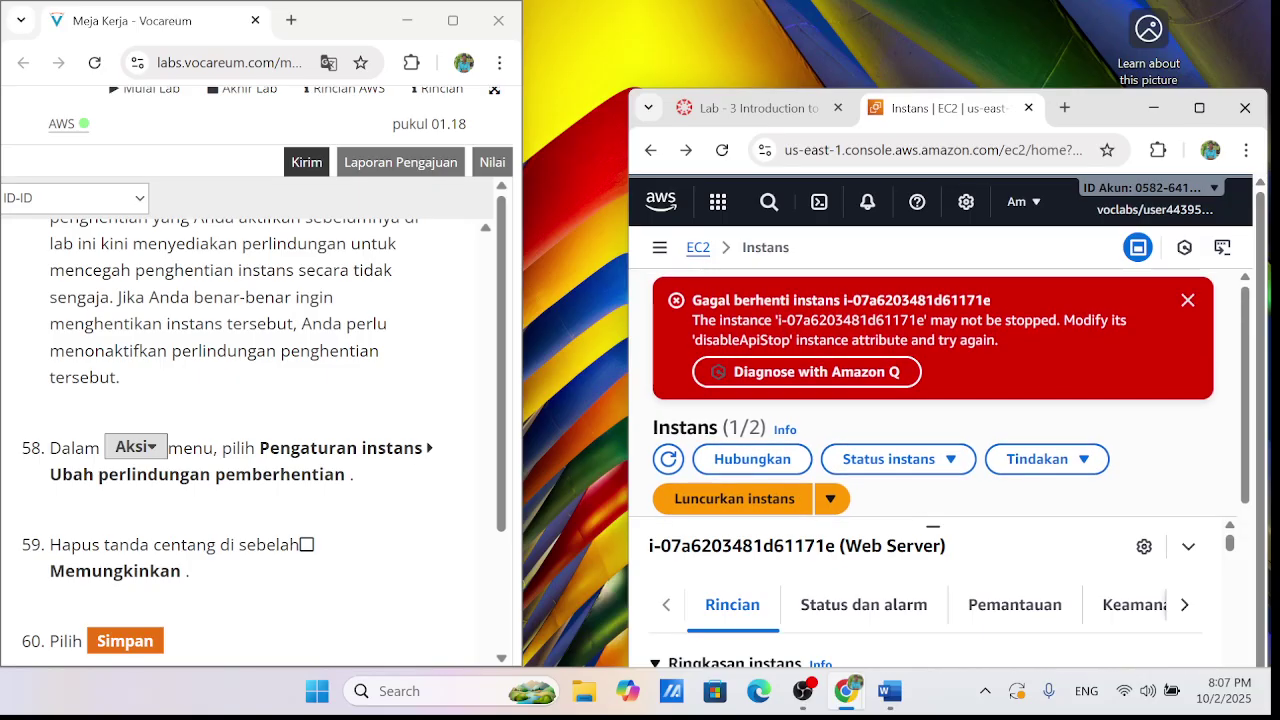
scroll(660, 430, down, 3)
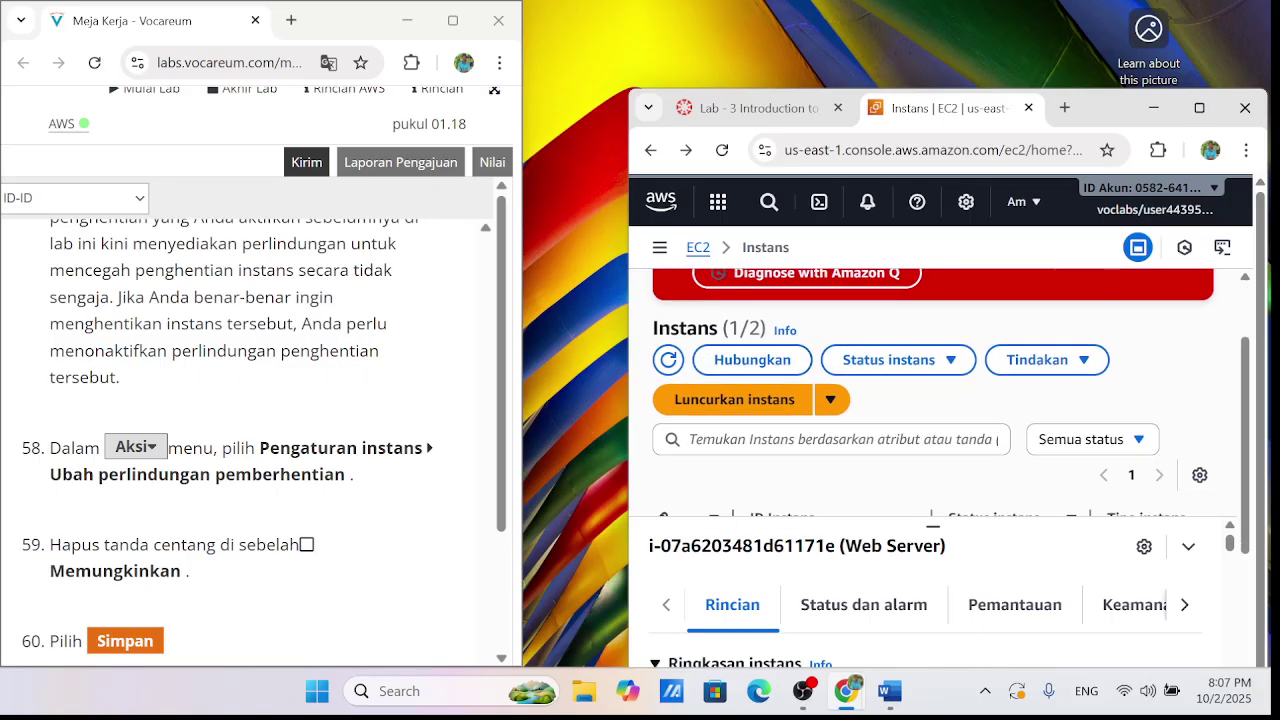
scroll(695, 416, up, 3)
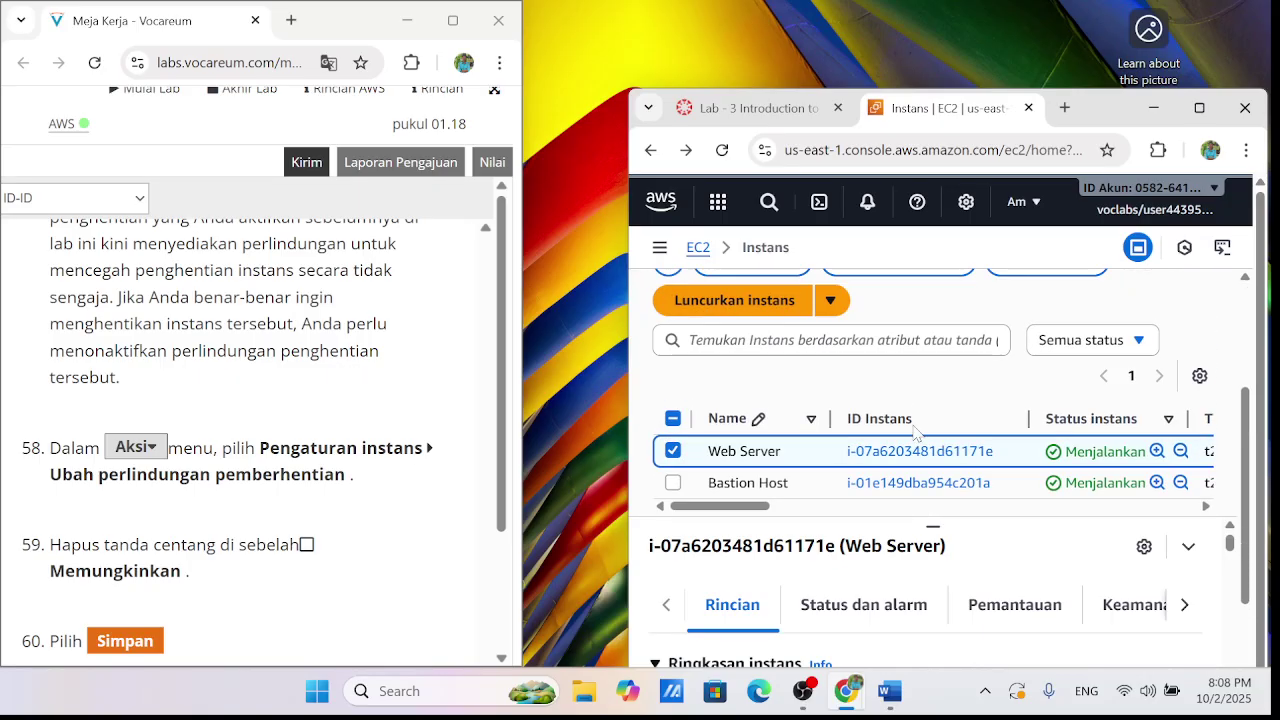
Disable stop protection for the Web Server instance and save the change
click(1040, 458)
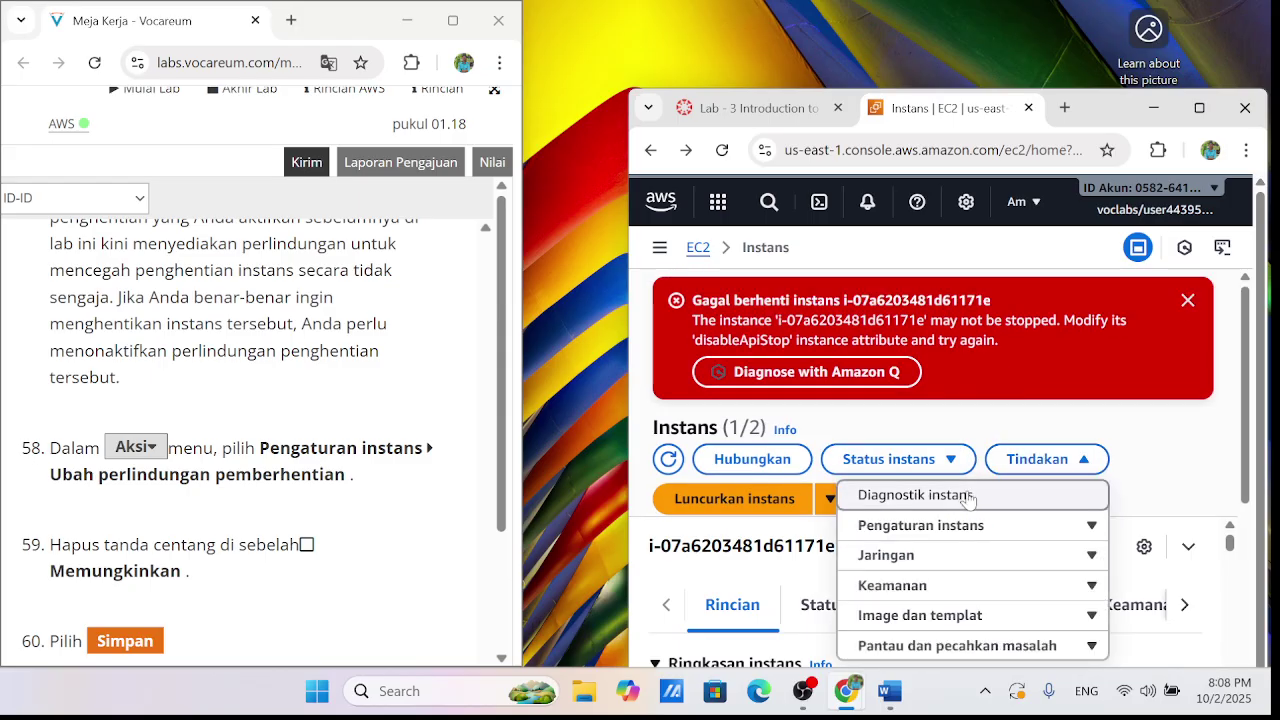
click(1020, 527)
scroll(958, 505, down, 1)
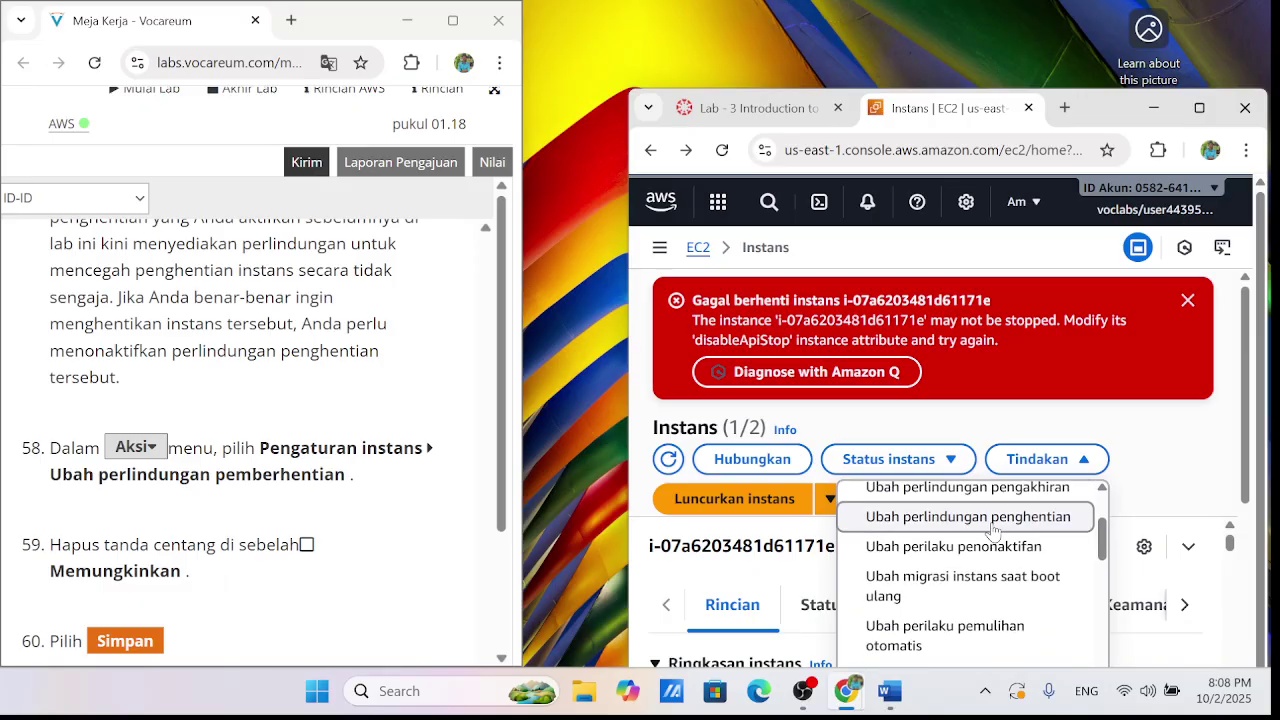
click(975, 517)
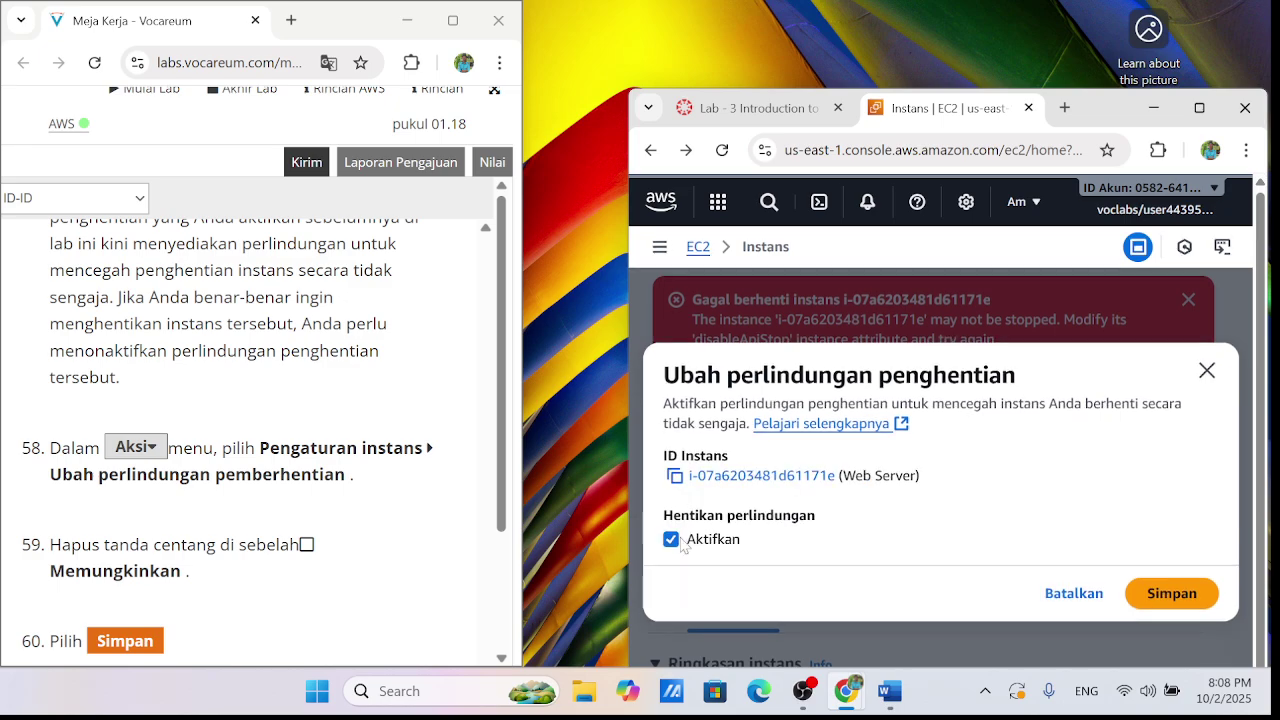
click(671, 539)
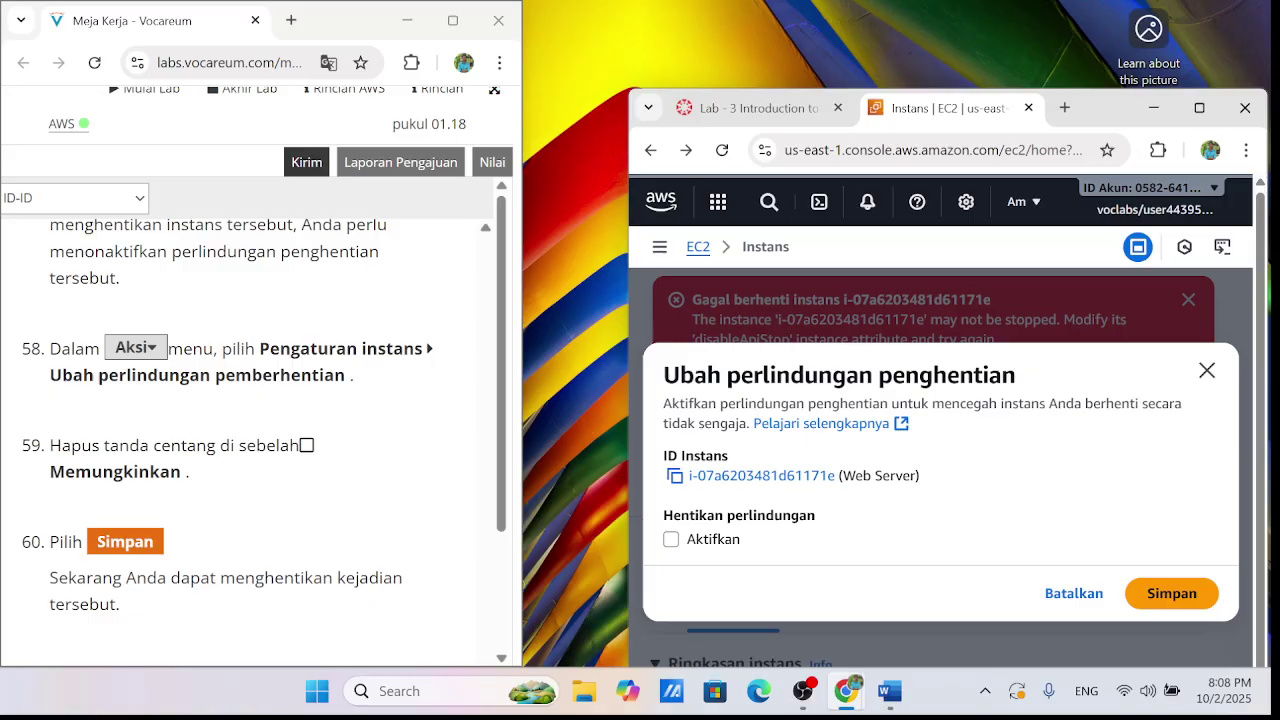
click(670, 541)
click(697, 546)
click(1158, 594)
scroll(214, 470, down, 2)
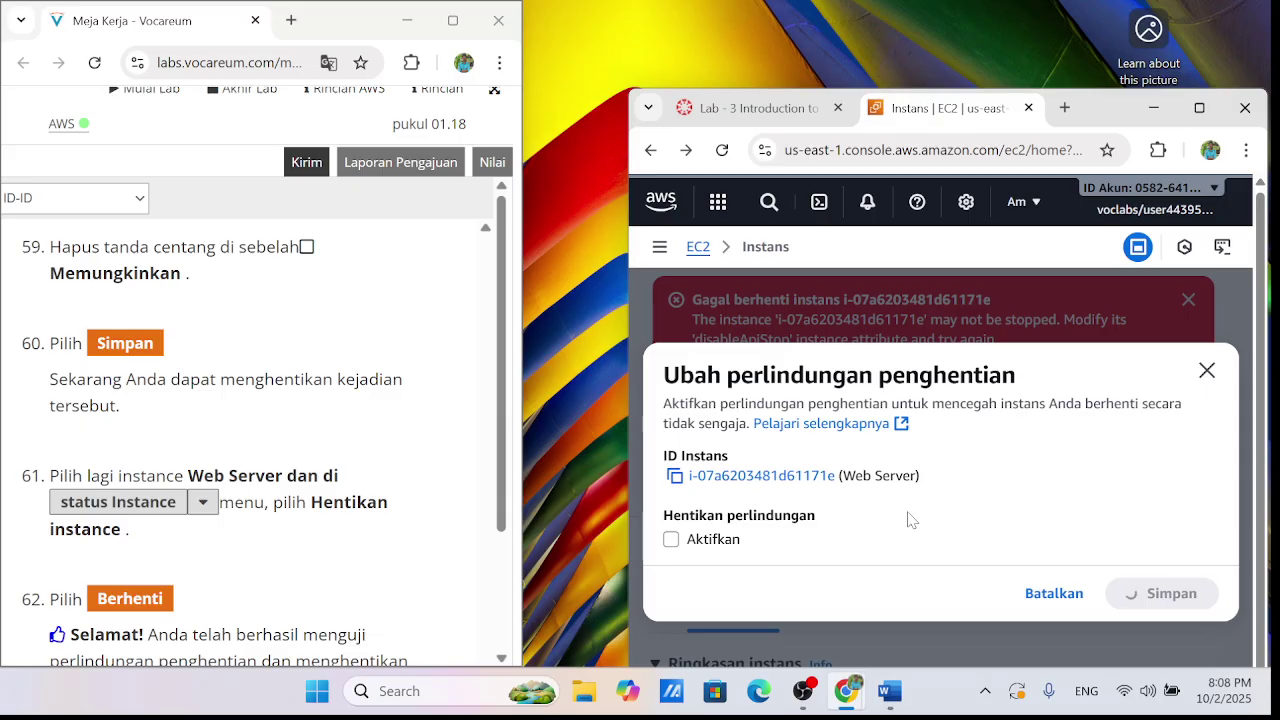
Stop the Web Server instance again and check its status in the instances list against lab steps 61 and 62
scroll(1068, 514, down, 3)
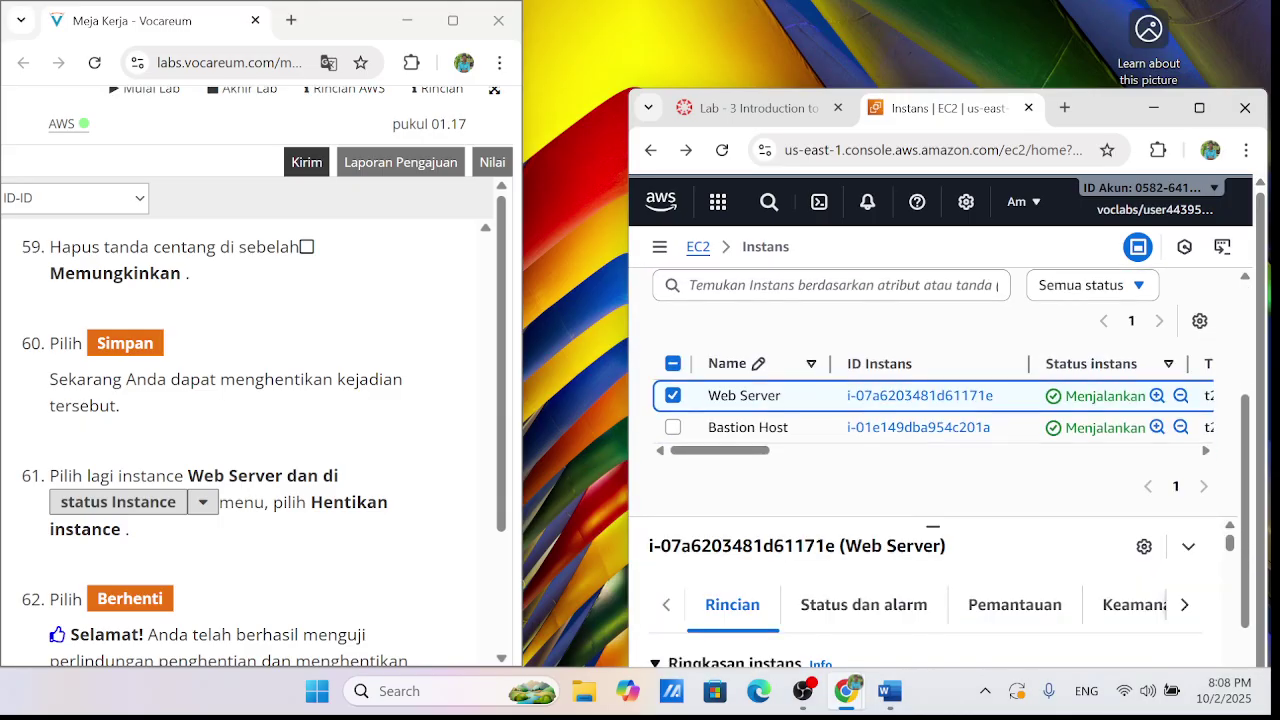
scroll(925, 425, up, 3)
click(937, 412)
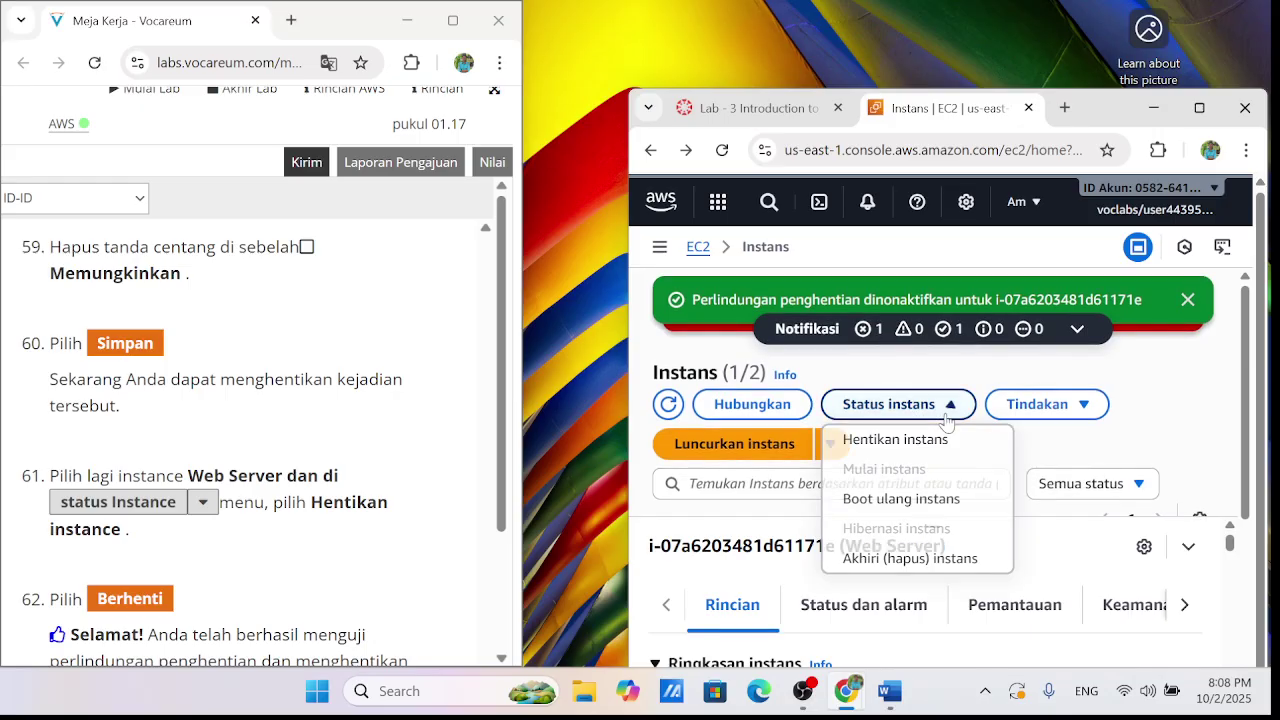
click(928, 453)
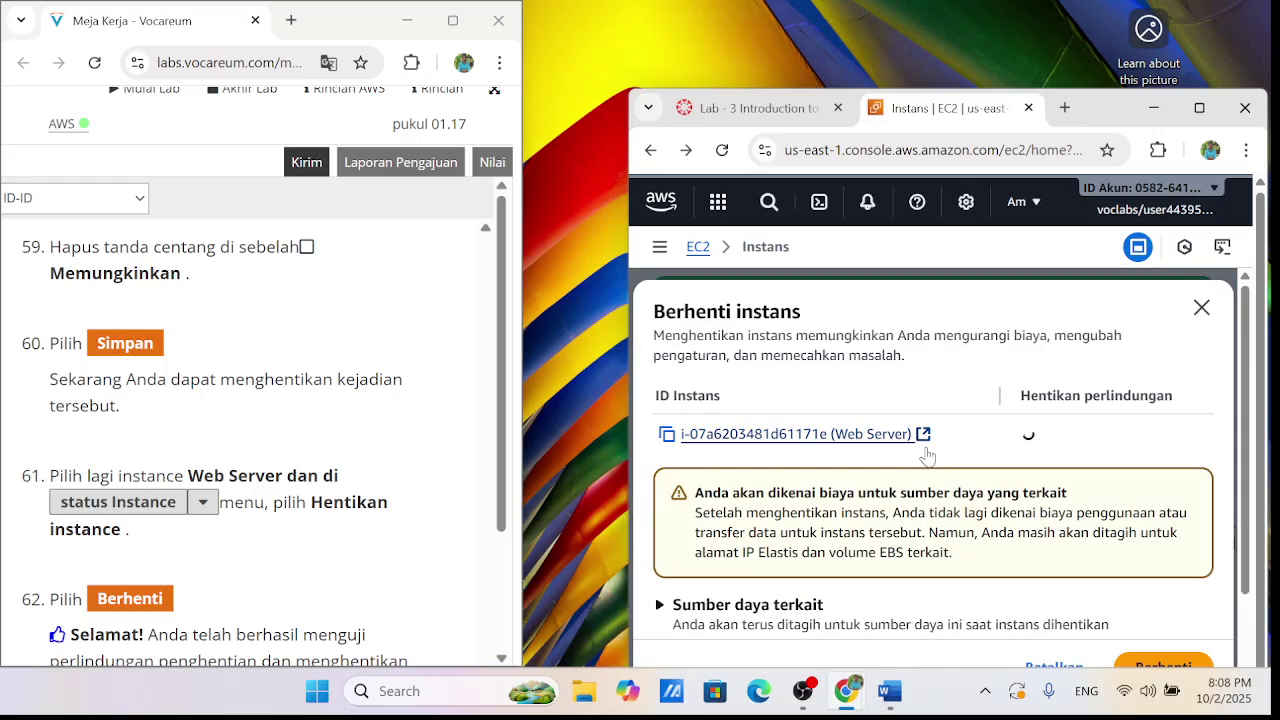
scroll(1000, 505, down, 3)
click(1143, 656)
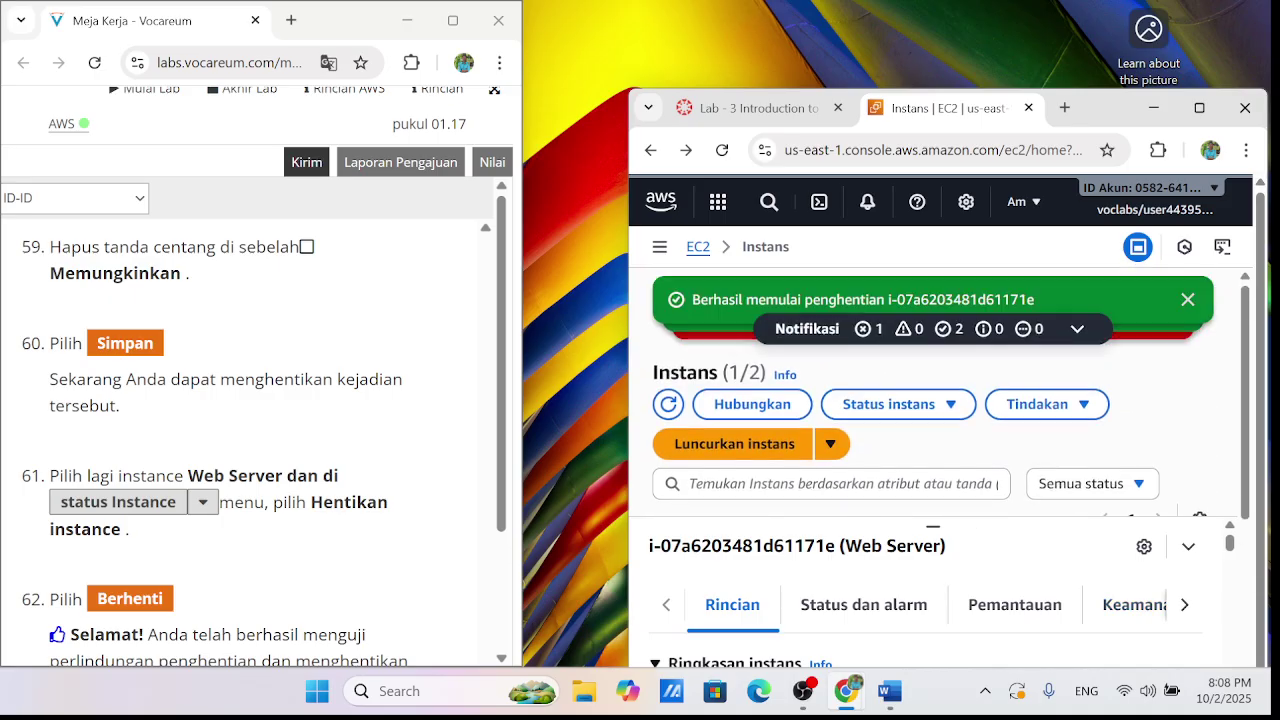
scroll(874, 450, down, 2)
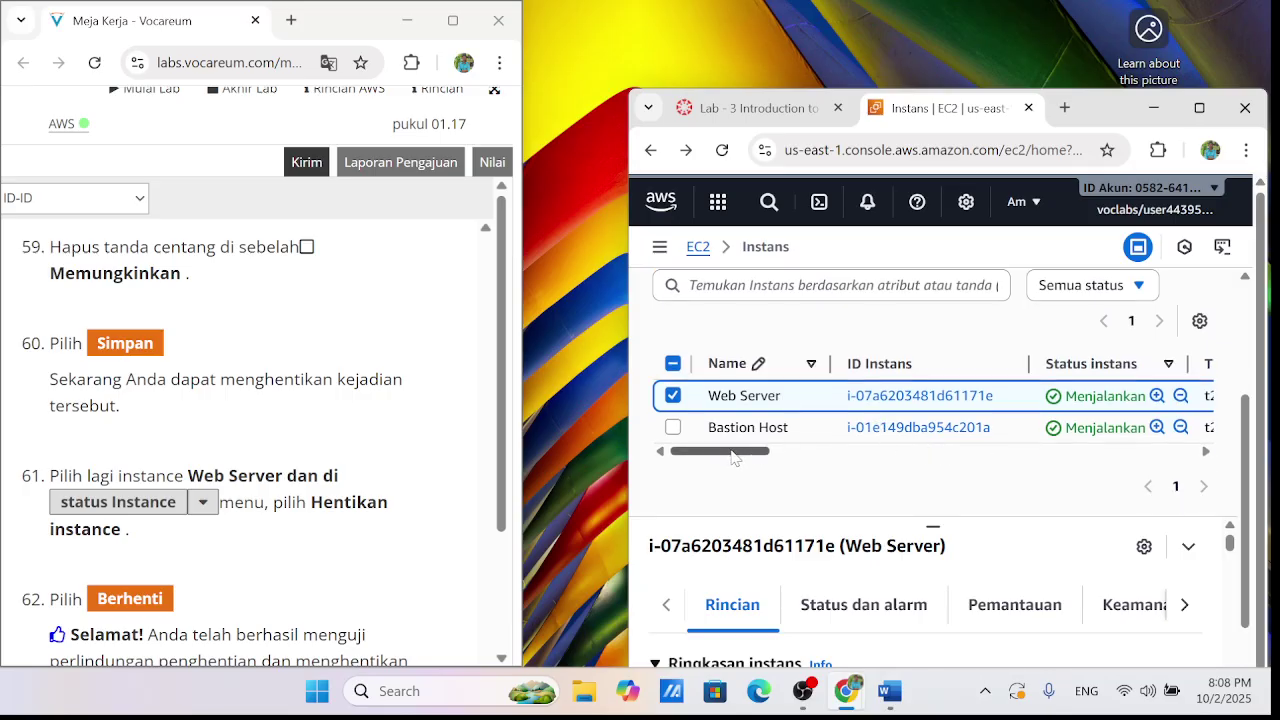
mouse_move(732, 453)
mouse_down()
mouse_move(833, 455)
mouse_move(729, 457)
mouse_up()
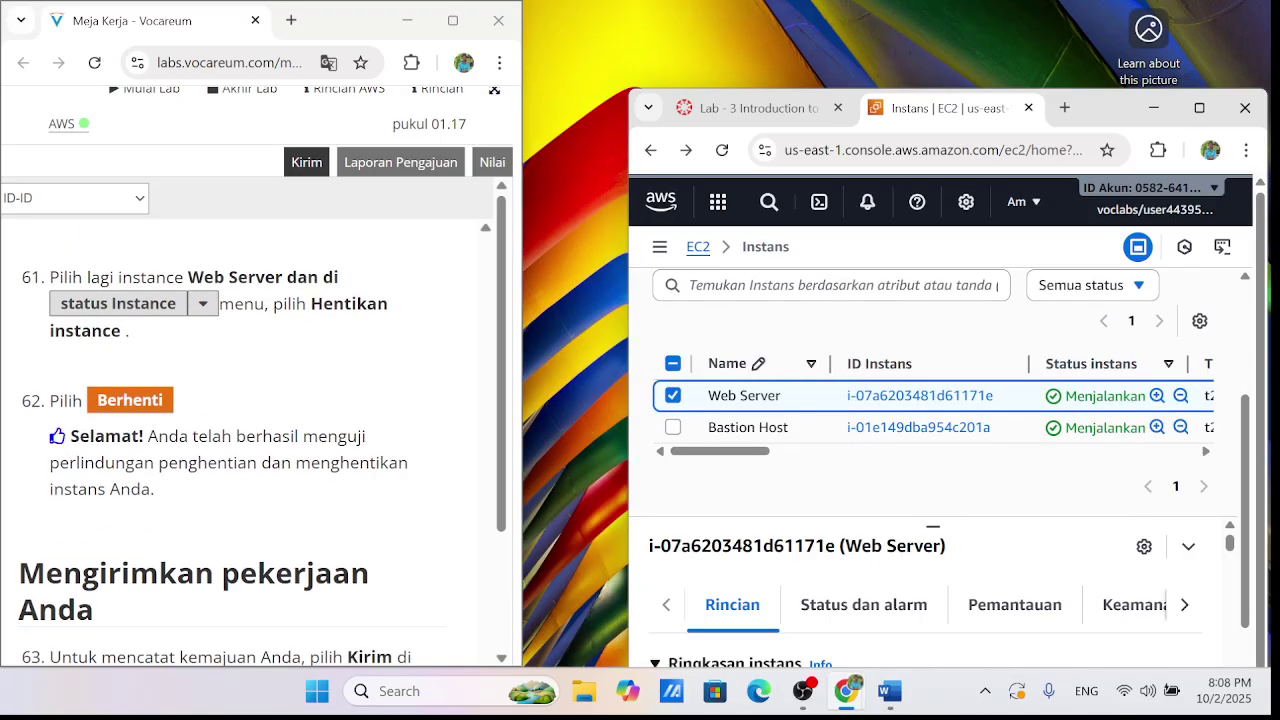
scroll(414, 429, down, 2)
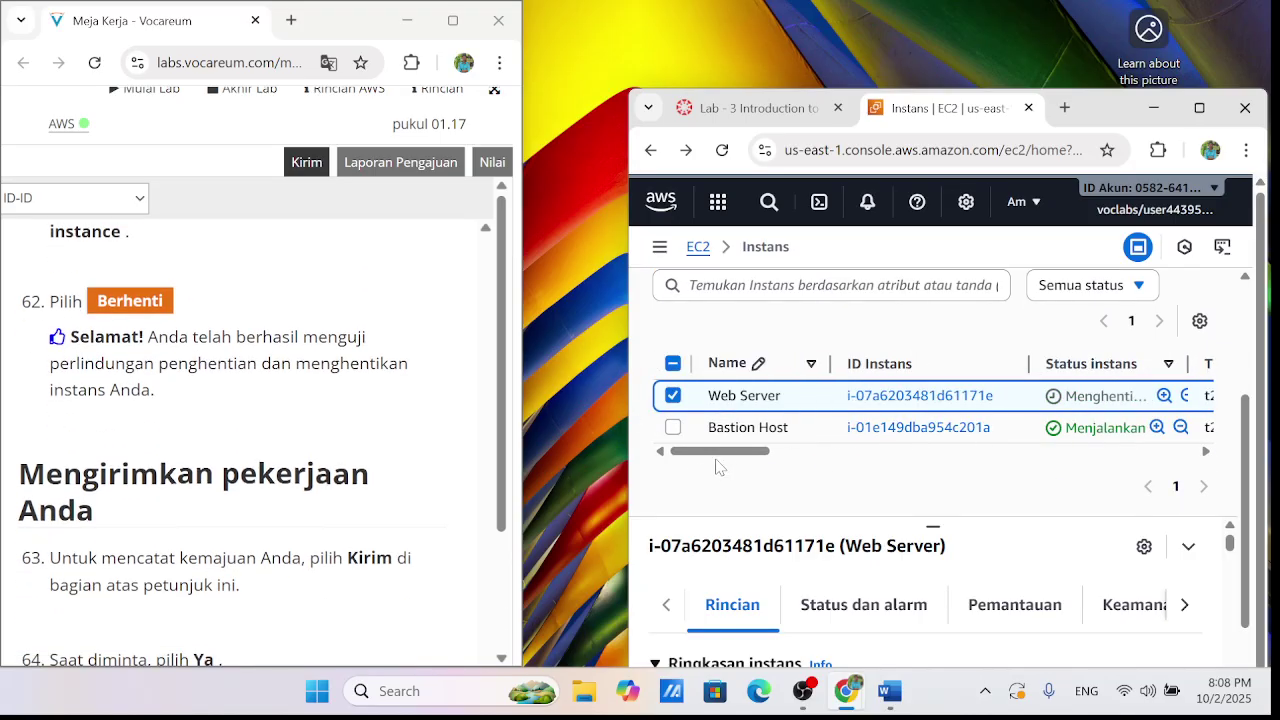
scroll(344, 356, up, 8)
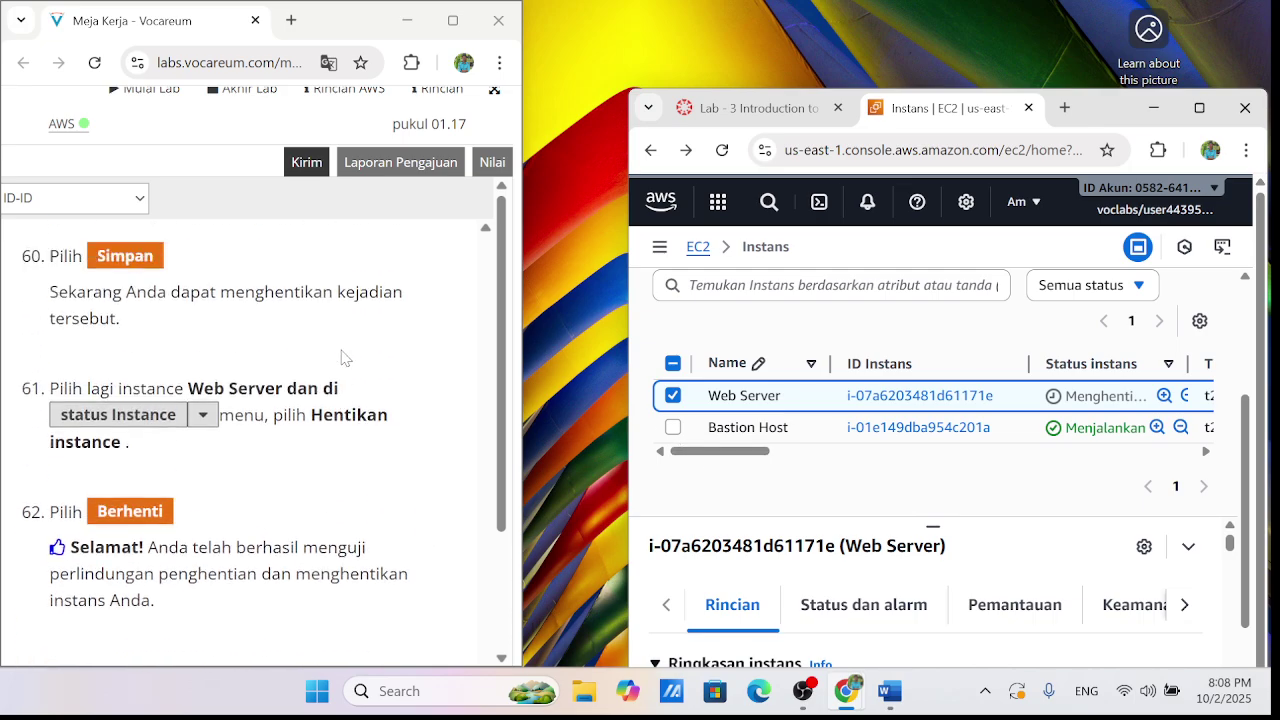
Check the Web Server's instance status in the EC2 list and read the lab's submission instructions after step 62
scroll(344, 356, down, 3)
drag(757, 451, 789, 458)
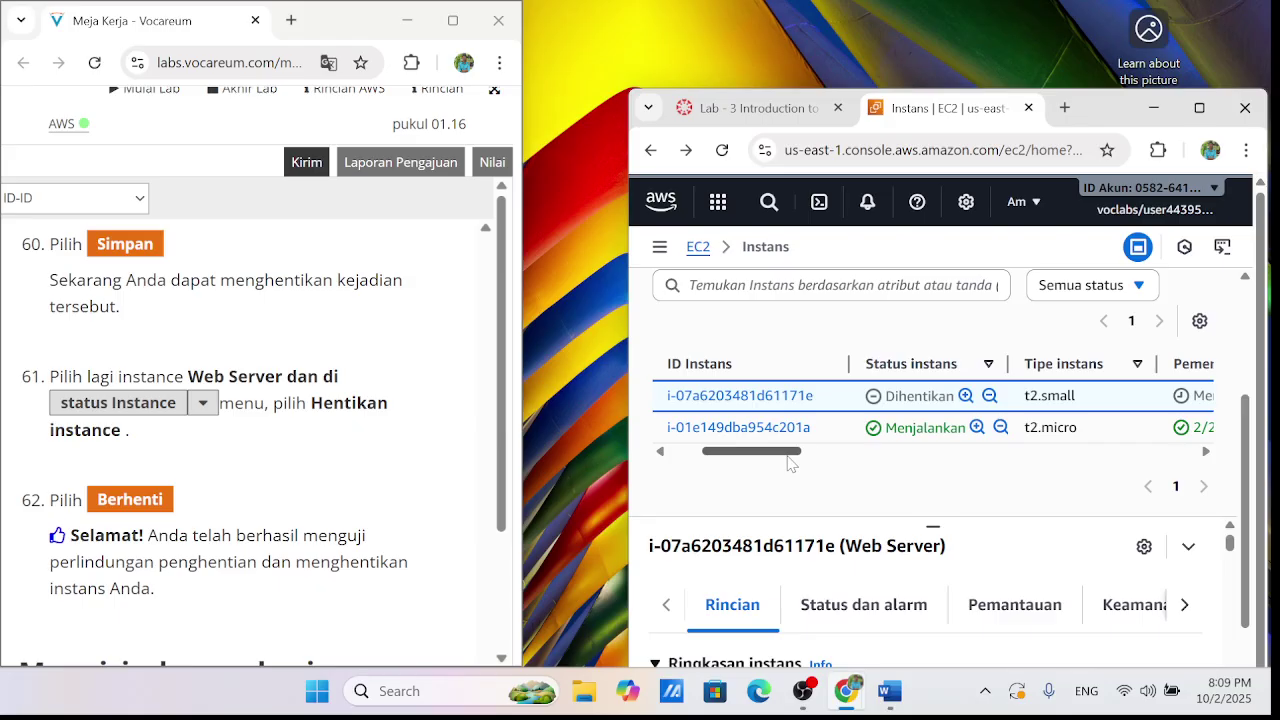
scroll(320, 360, down, 2)
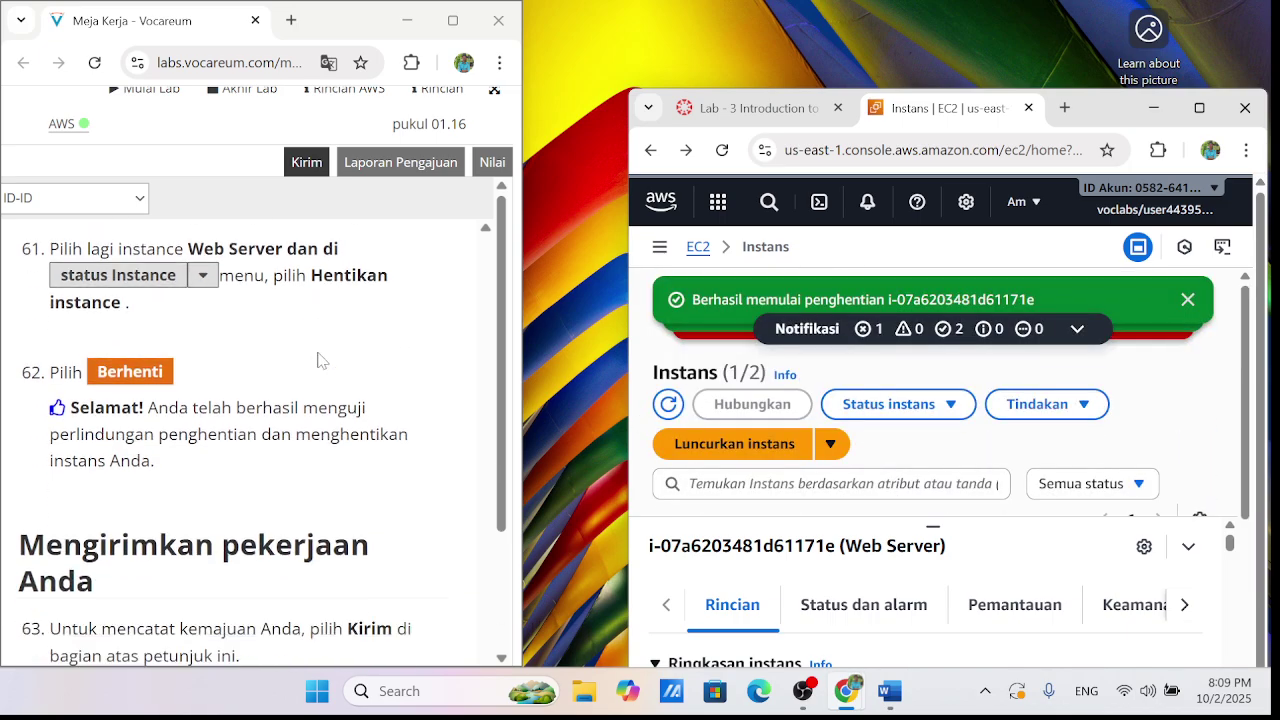
scroll(320, 360, down, 1)
scroll(305, 362, up, 2)
Maximize the Vocareum lab window, then submit the lab work and confirm the submission
click(453, 20)
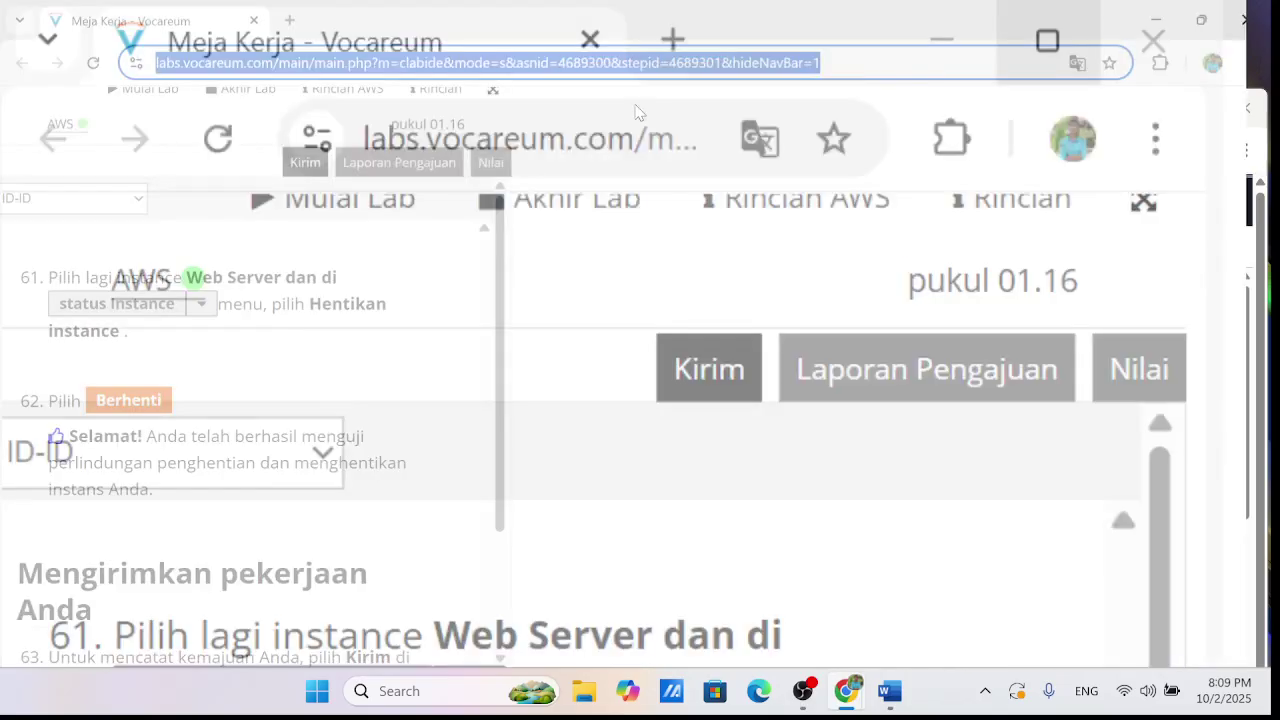
click(1112, 128)
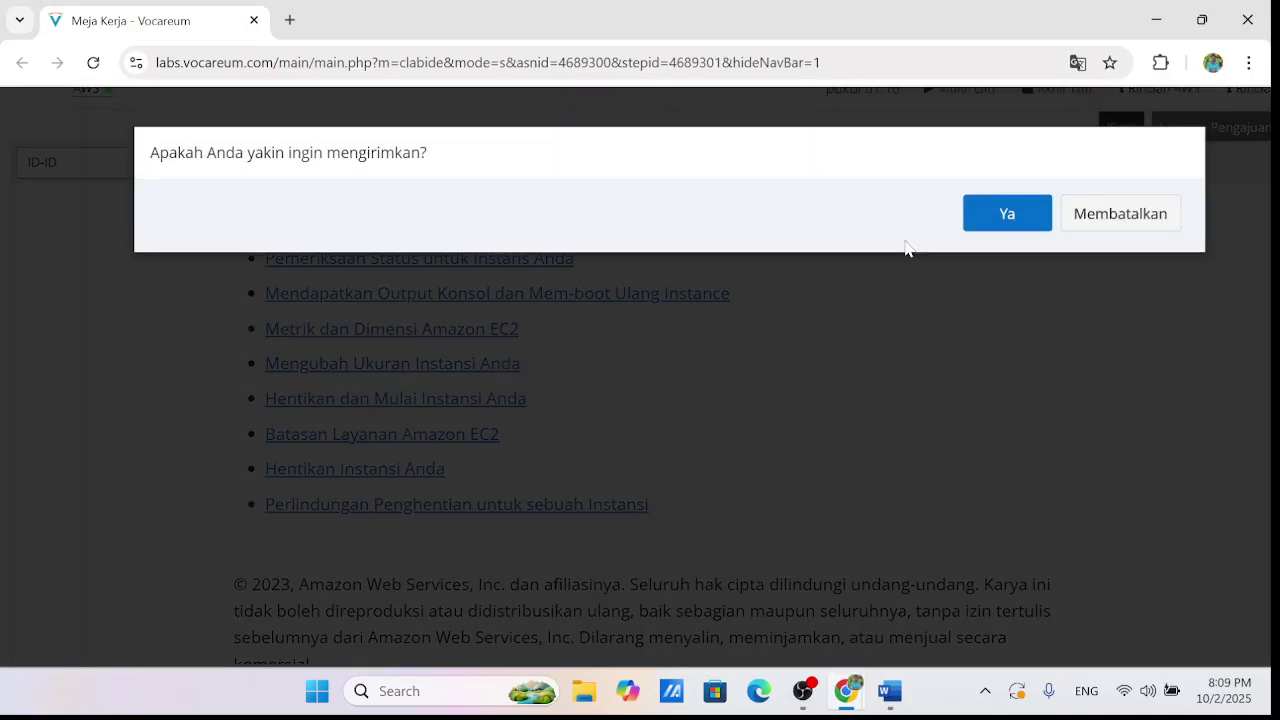
click(994, 216)
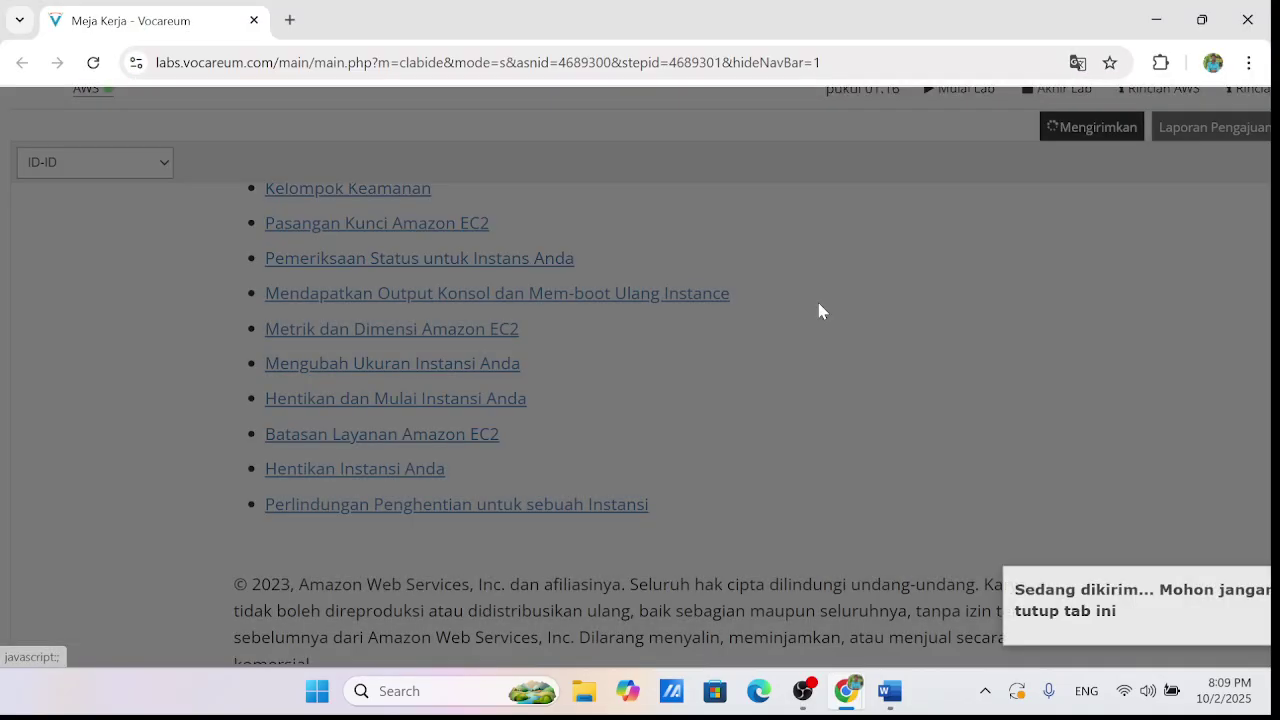
scroll(910, 350, up, 2)
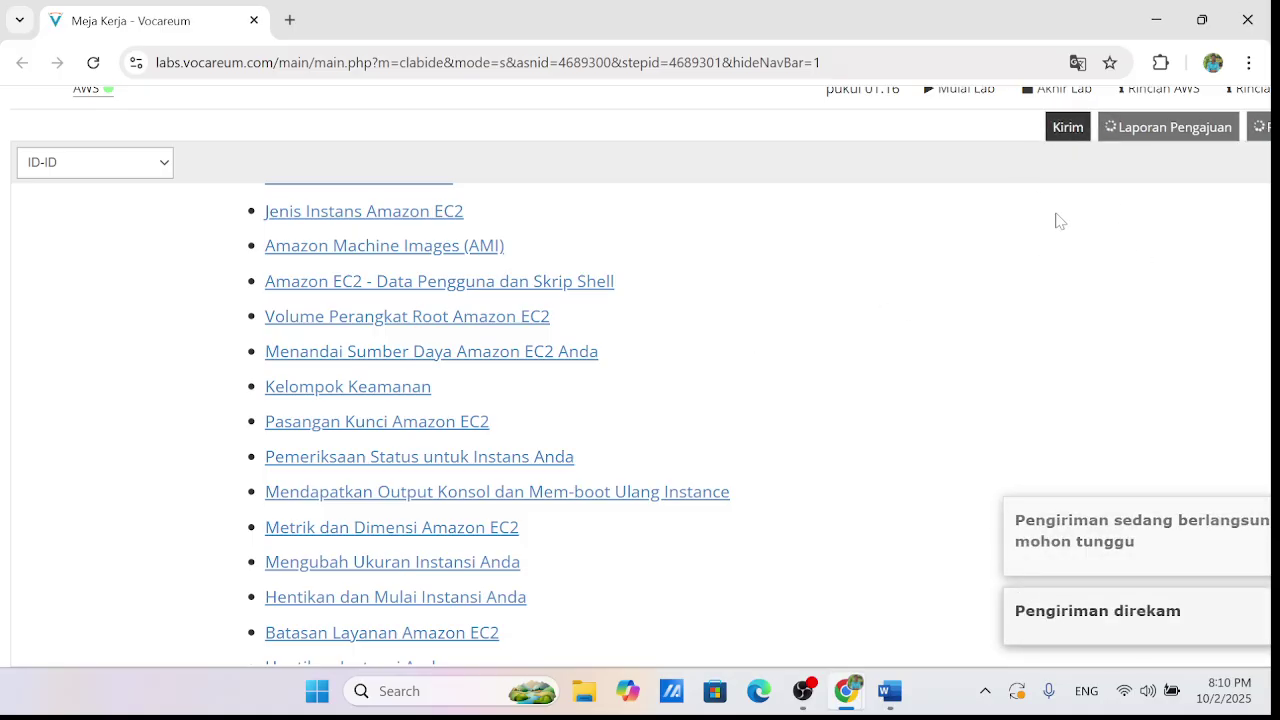
Reset the lab page's zoom to 100% and review the submission instructions and the score panel
click(1247, 64)
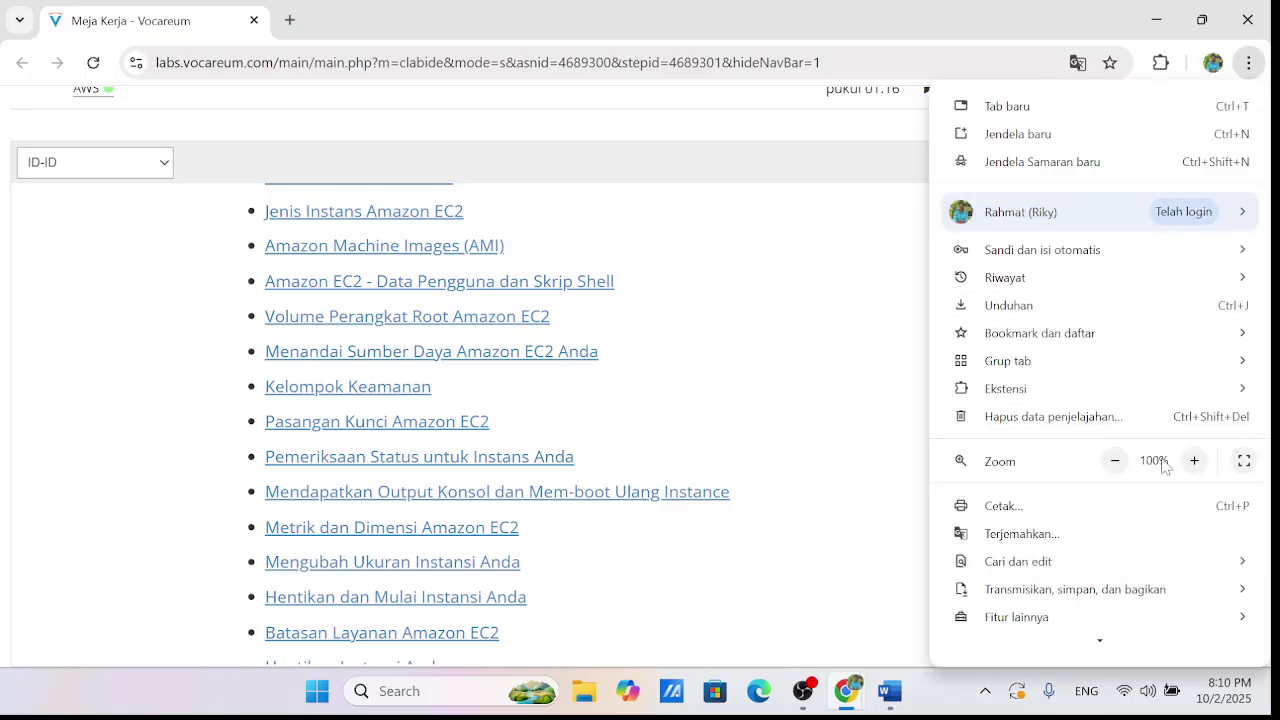
click(944, 66)
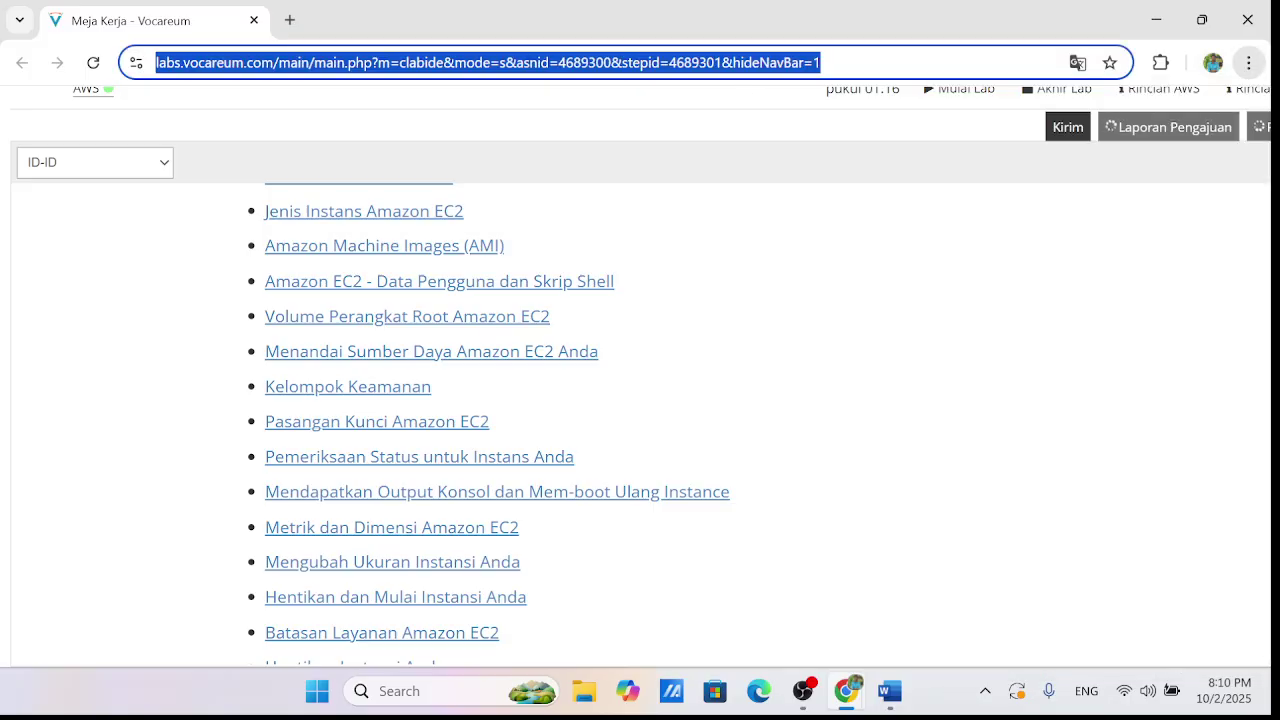
click(1258, 64)
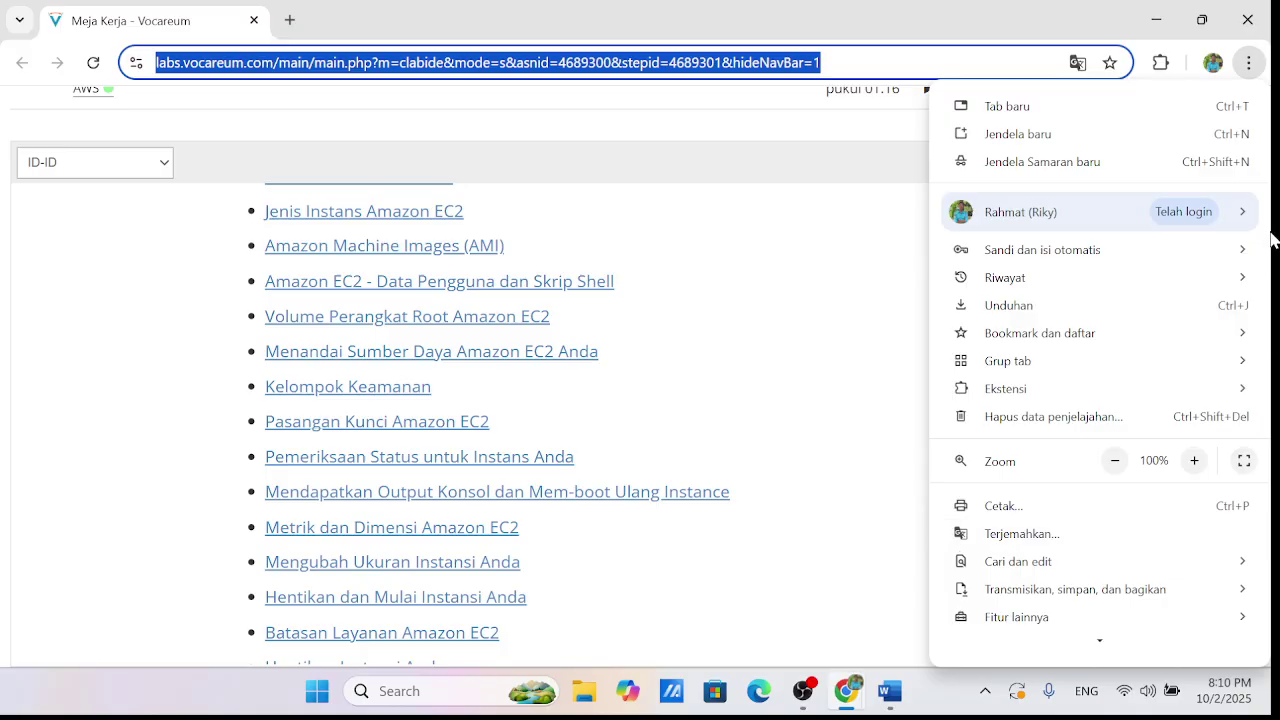
click(818, 115)
key(ctrl+minus)
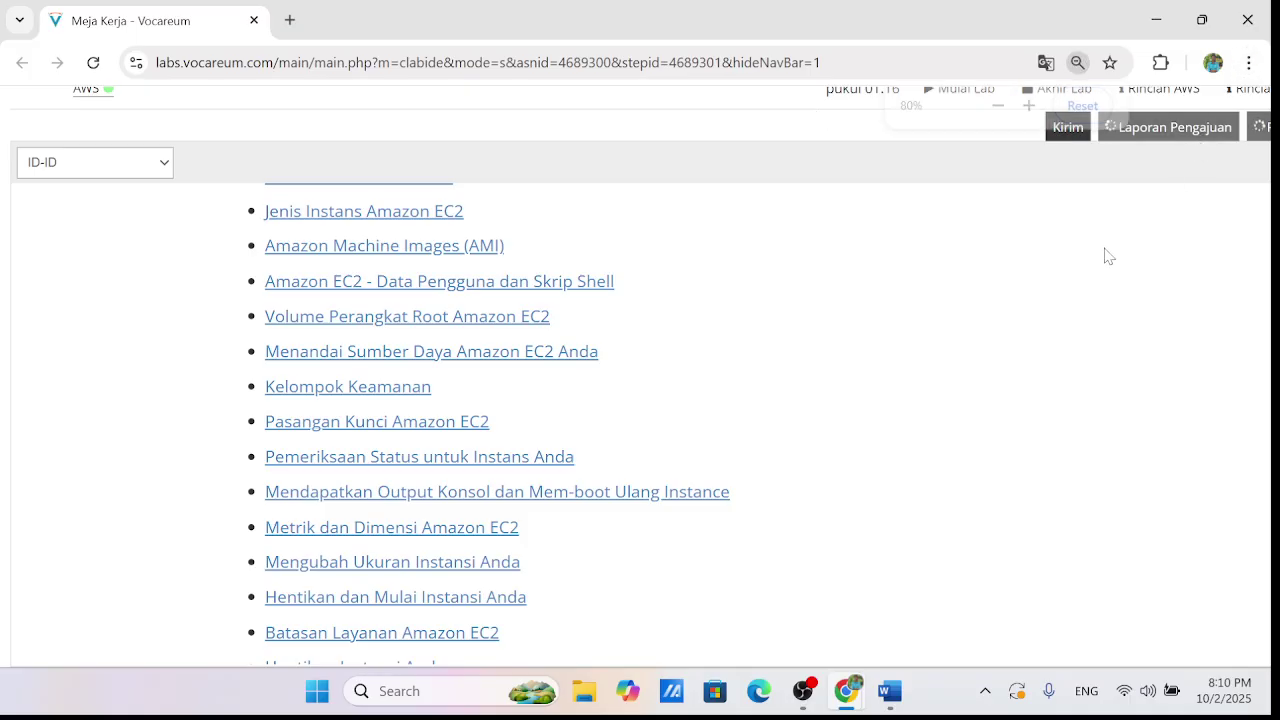
click(1082, 112)
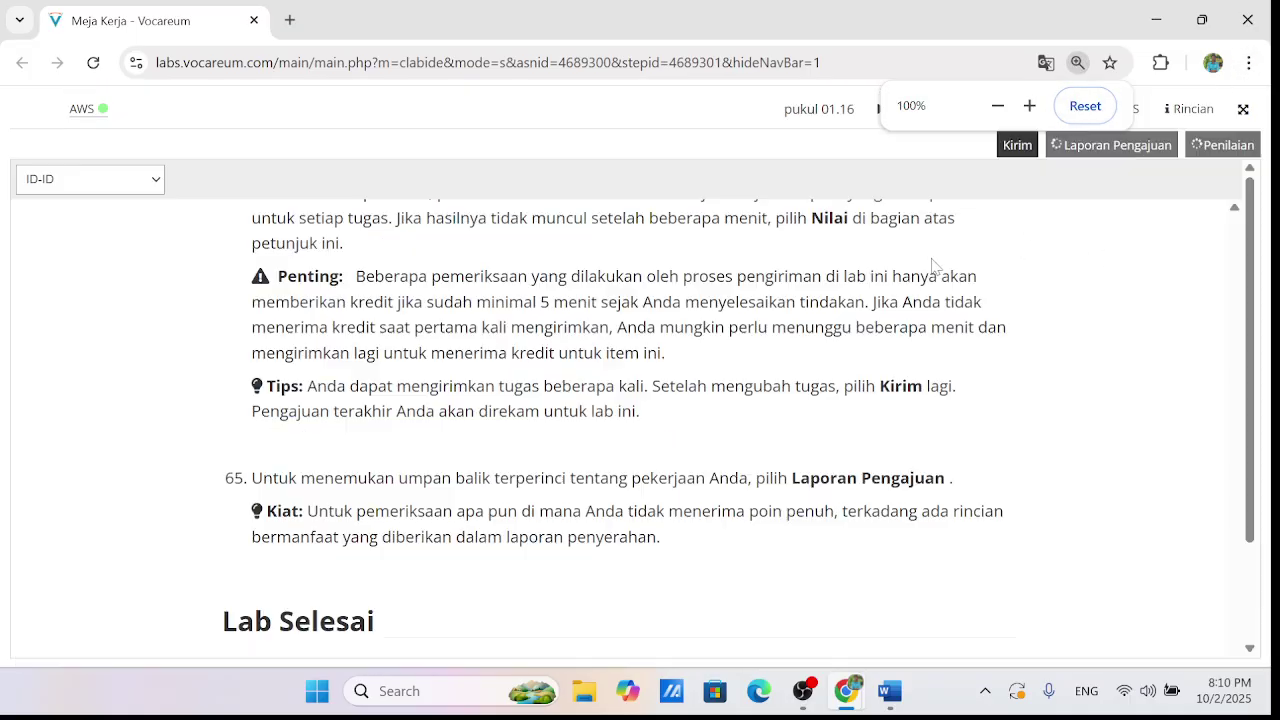
scroll(932, 266, up, 3)
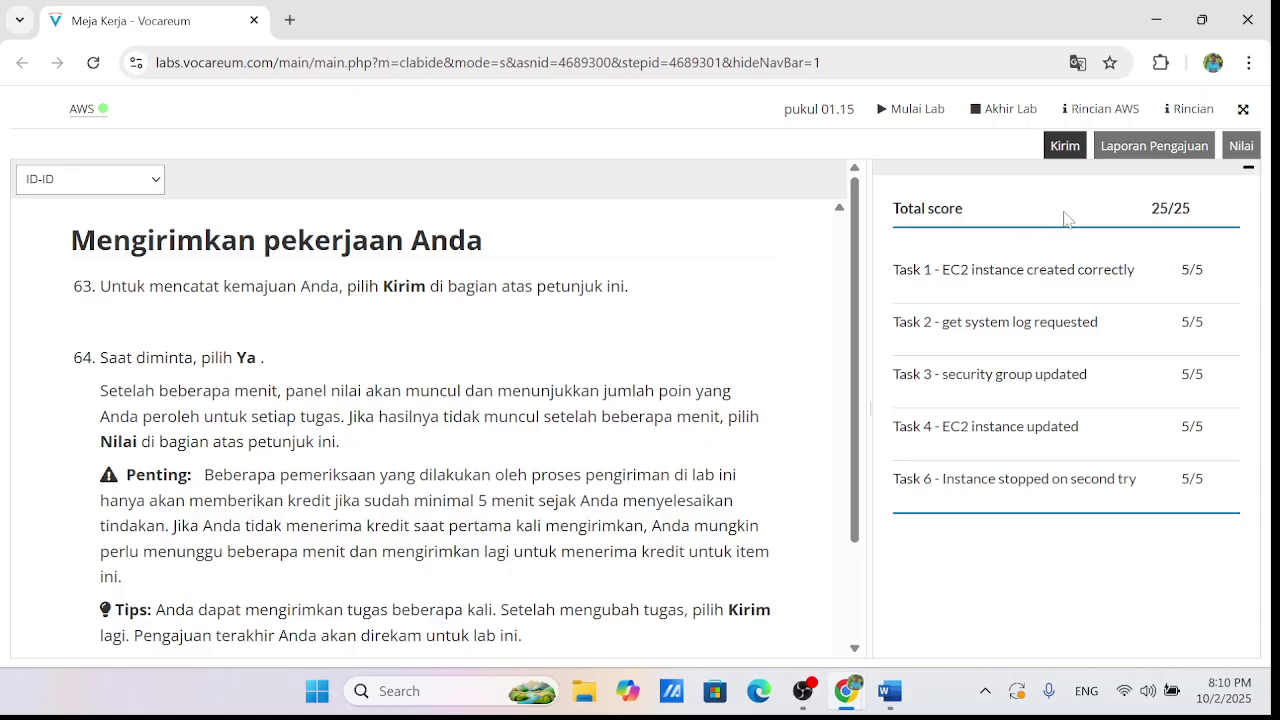
Submit the lab work a second time and confirm the submission
click(1057, 147)
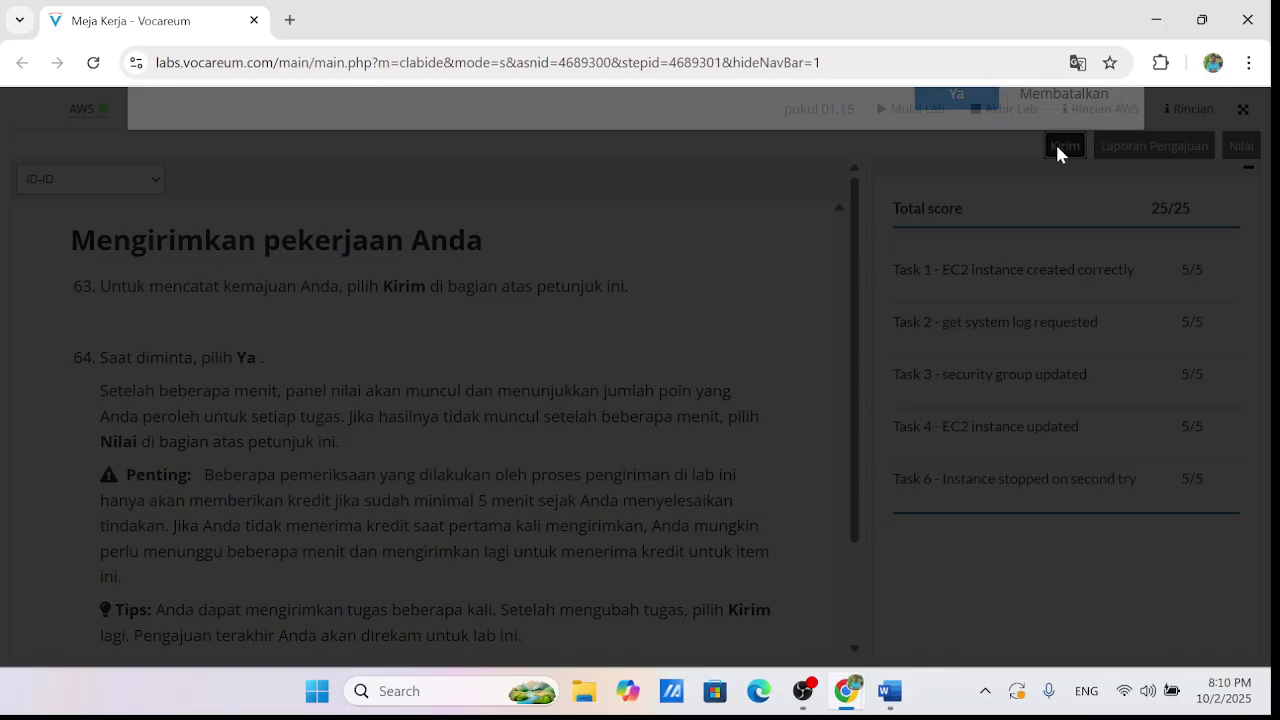
click(943, 238)
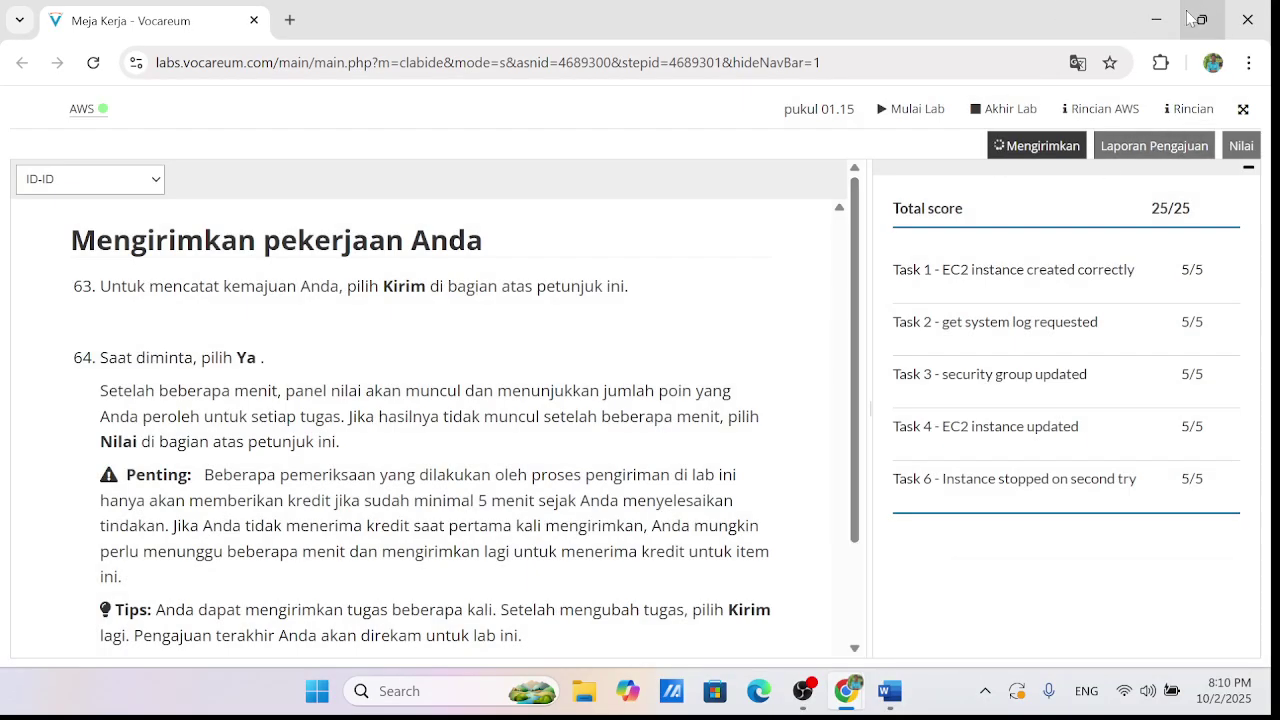
mouse_move(1190, 20)
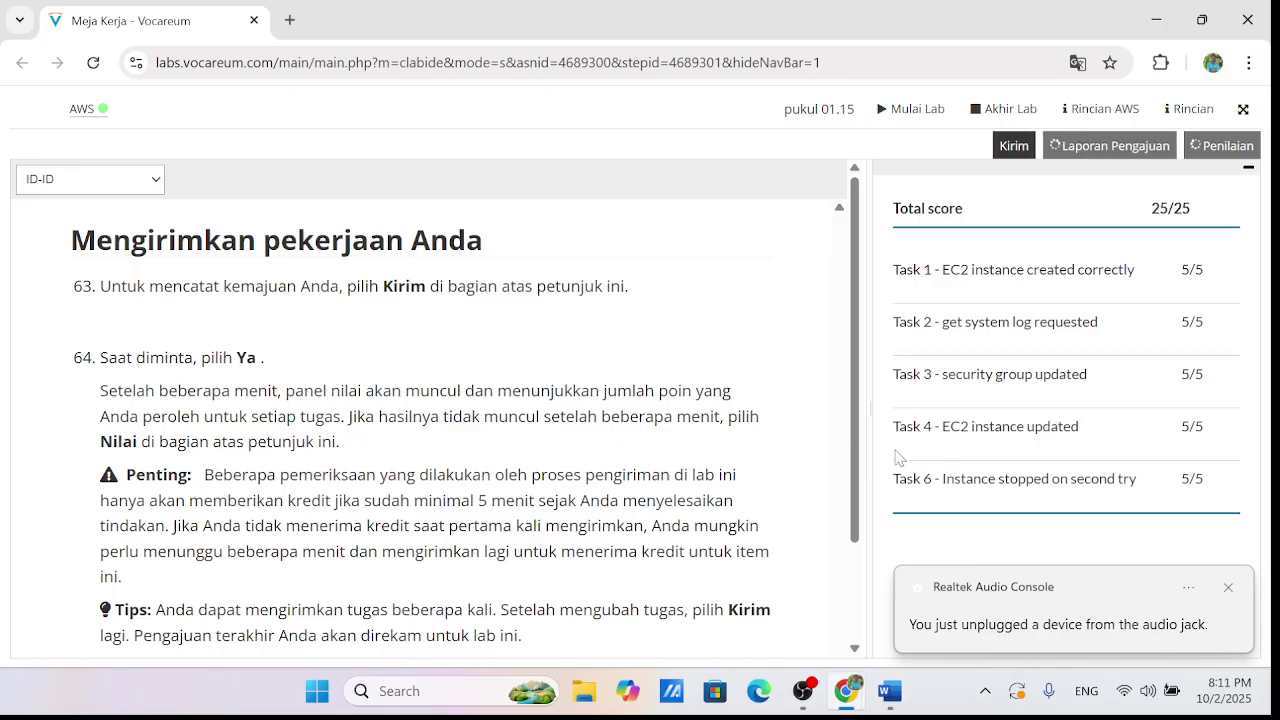
Switch to OBS and dismiss the Realtek Audio Console notification
click(803, 691)
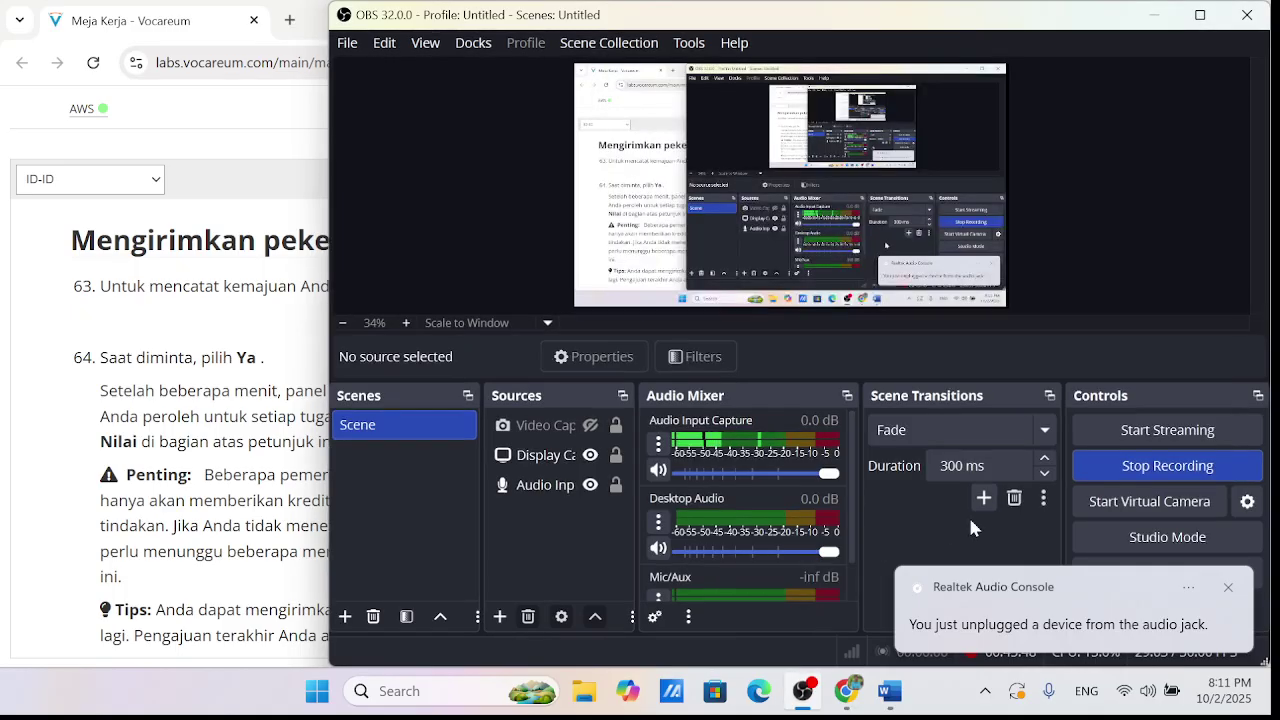
click(1229, 587)
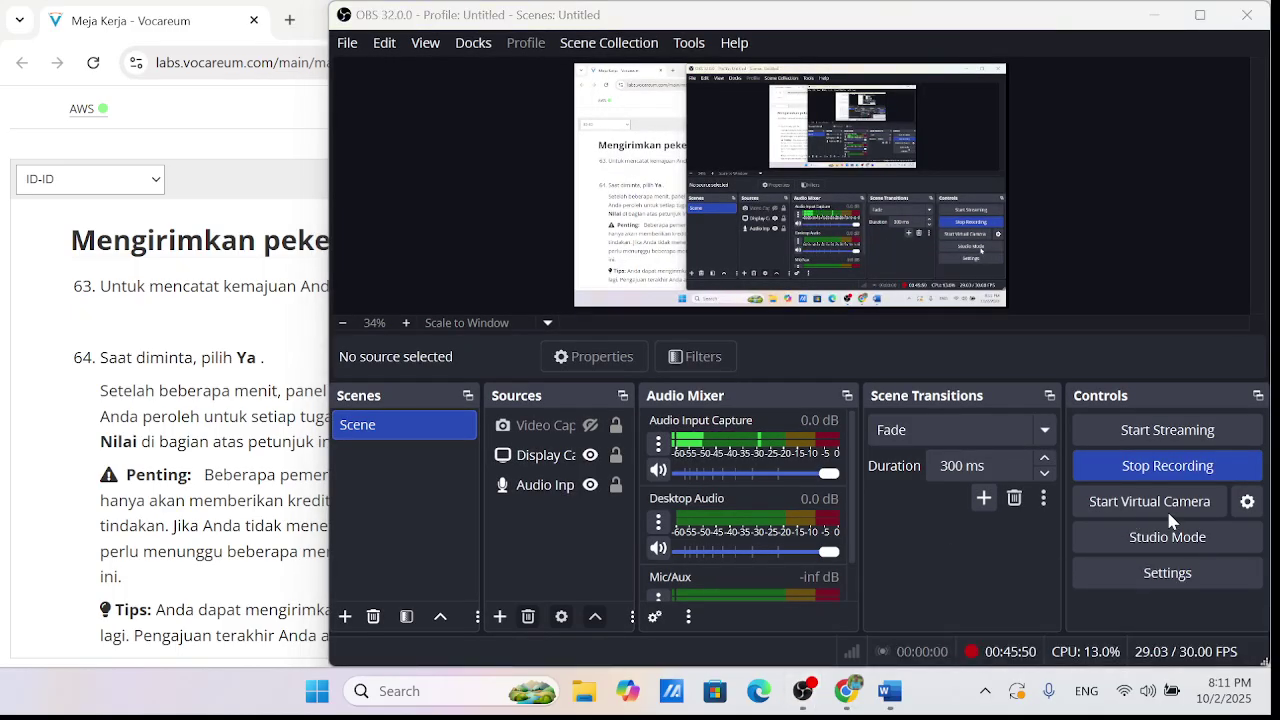